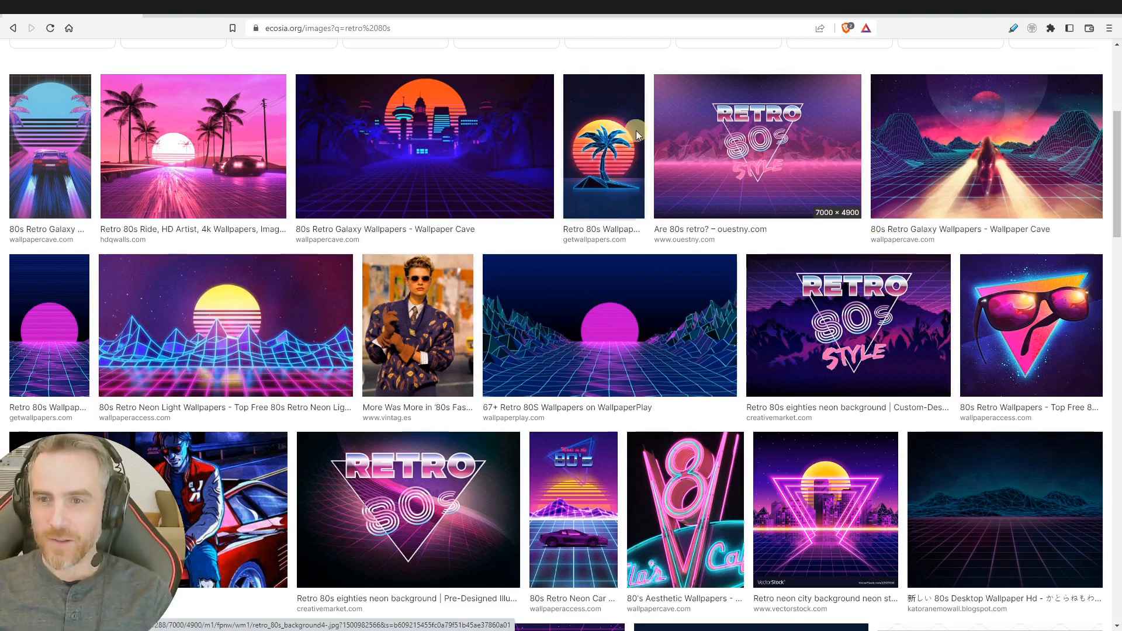
# - Look through the retro 80s image results for style references
pyautogui.scroll(2, 394, 488)
pyautogui.scroll(-4, 394, 487)
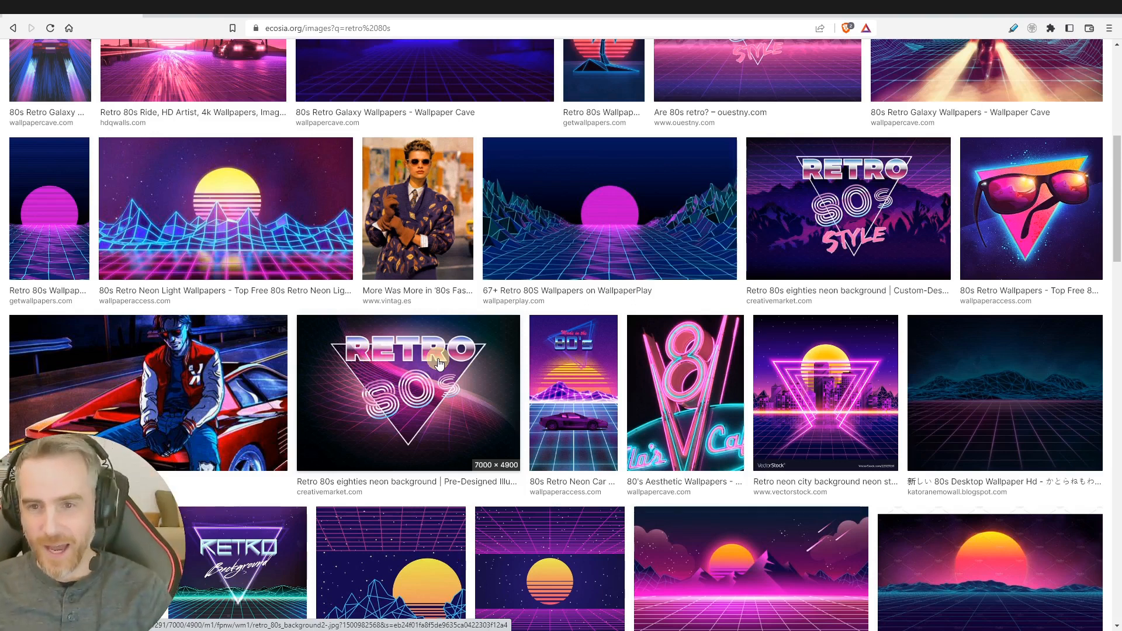
pyautogui.scroll(2, 838, 219)
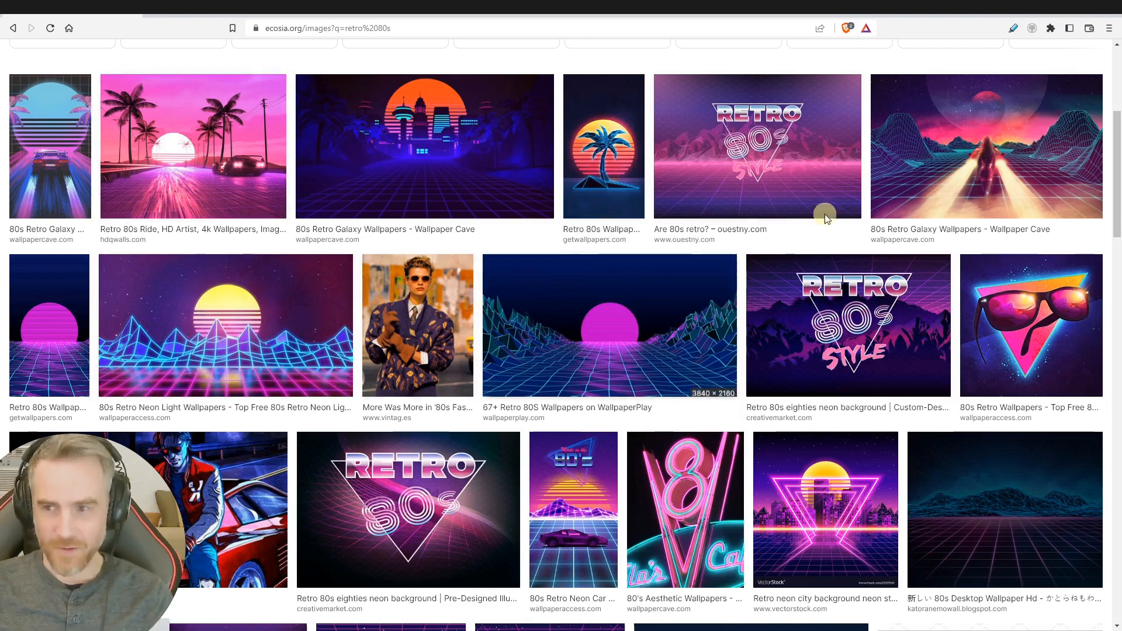
pyautogui.scroll(-4, 714, 358)
pyautogui.scroll(-4, 413, 463)
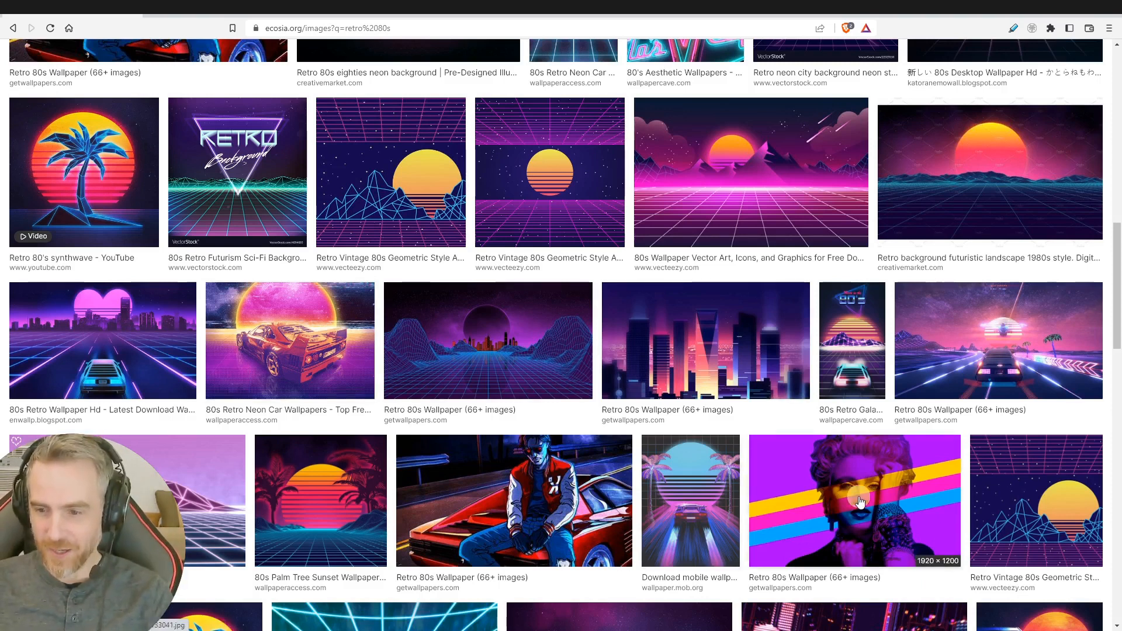
pyautogui.scroll(-2, 779, 475)
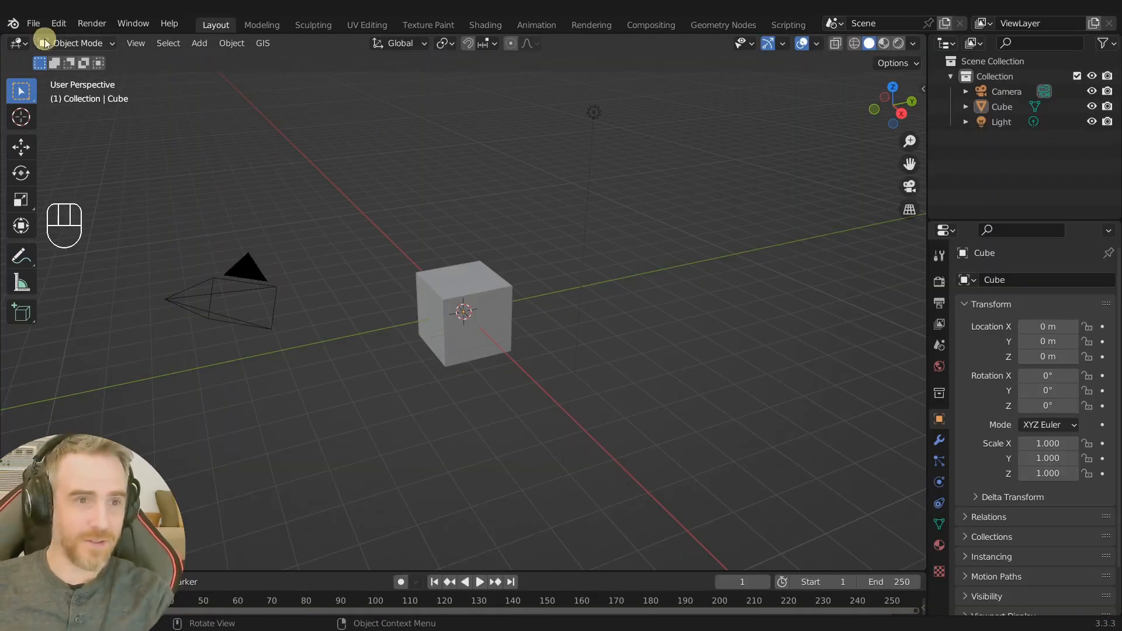
# - Create a new Video Editing project in Blender and remove the file browser area from the workspace
pyautogui.click(34, 24)
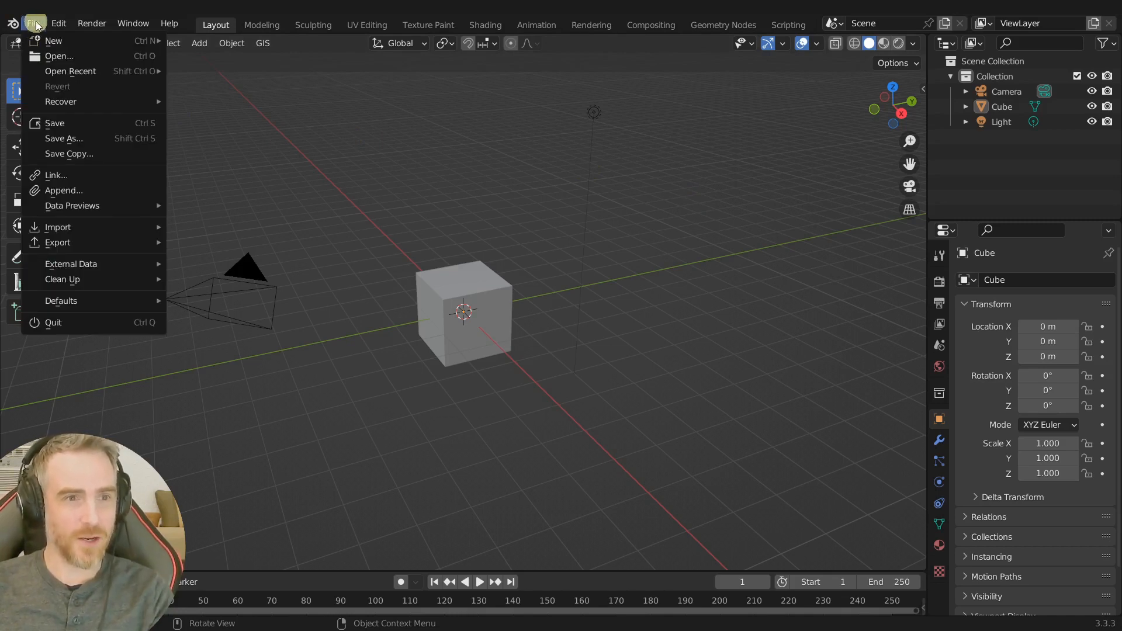
pyautogui.moveTo(44, 41)
pyautogui.click(216, 105)
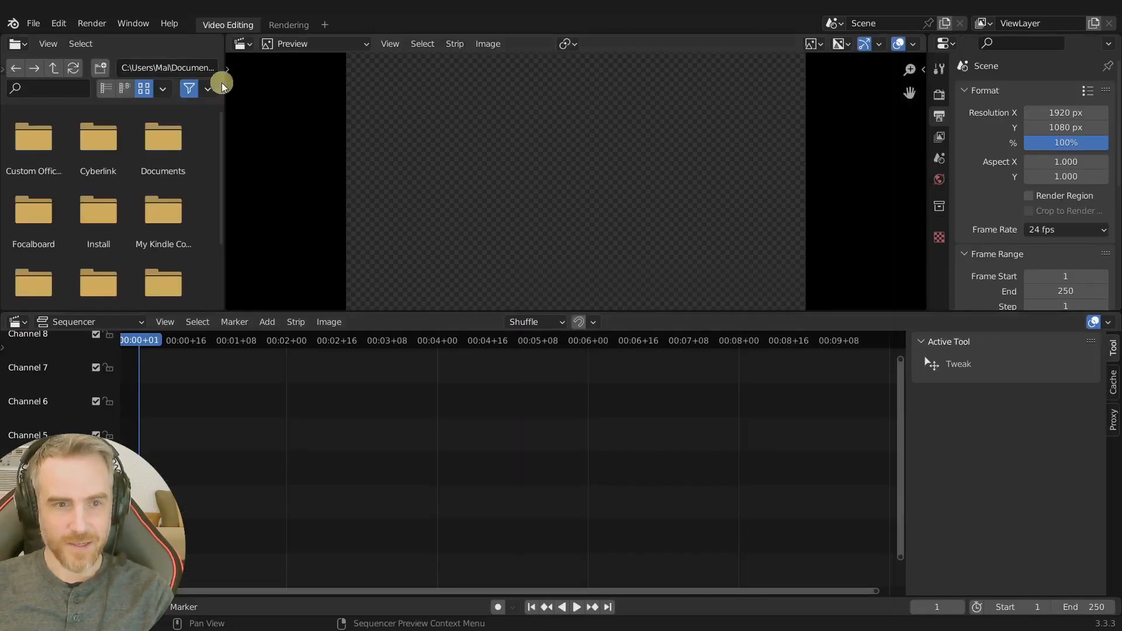
pyautogui.moveTo(227, 38); pyautogui.dragTo(148, 38)
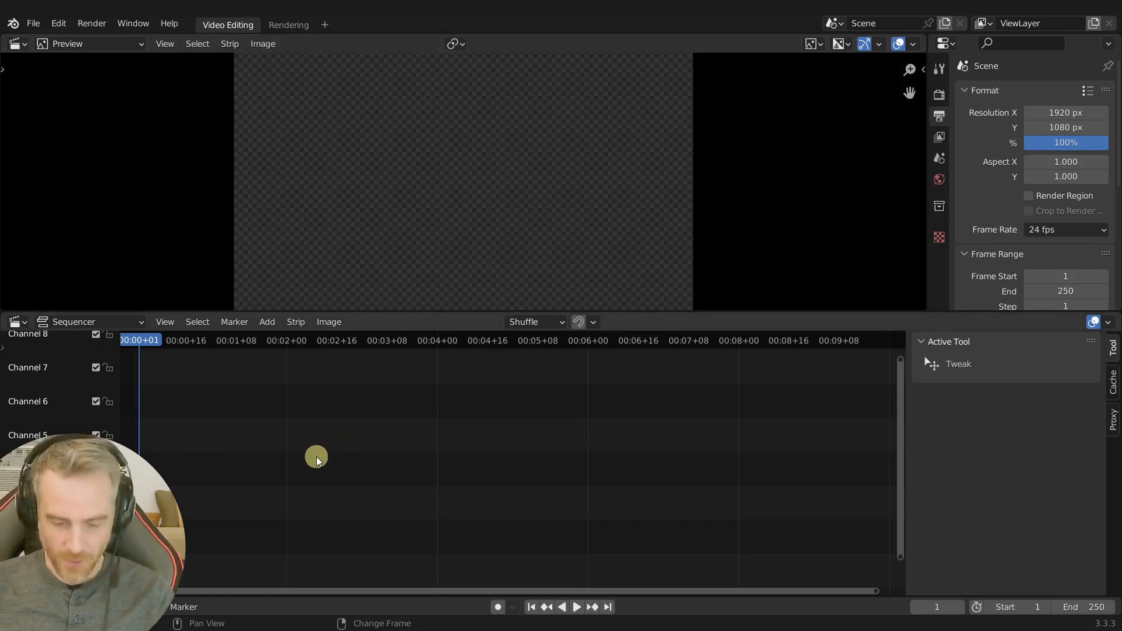
# - Add a text strip to the sequencer and move it to channel 5, starting shortly after the 00:02+16 mark
pyautogui.hotkey('shift', 'a')
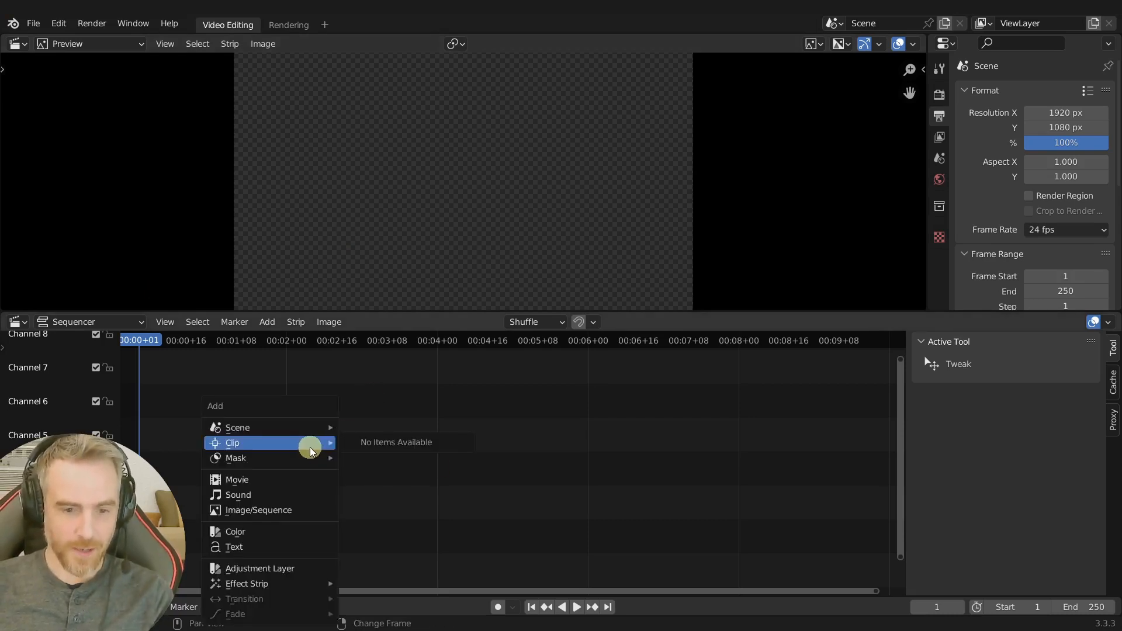
pyautogui.click(240, 546)
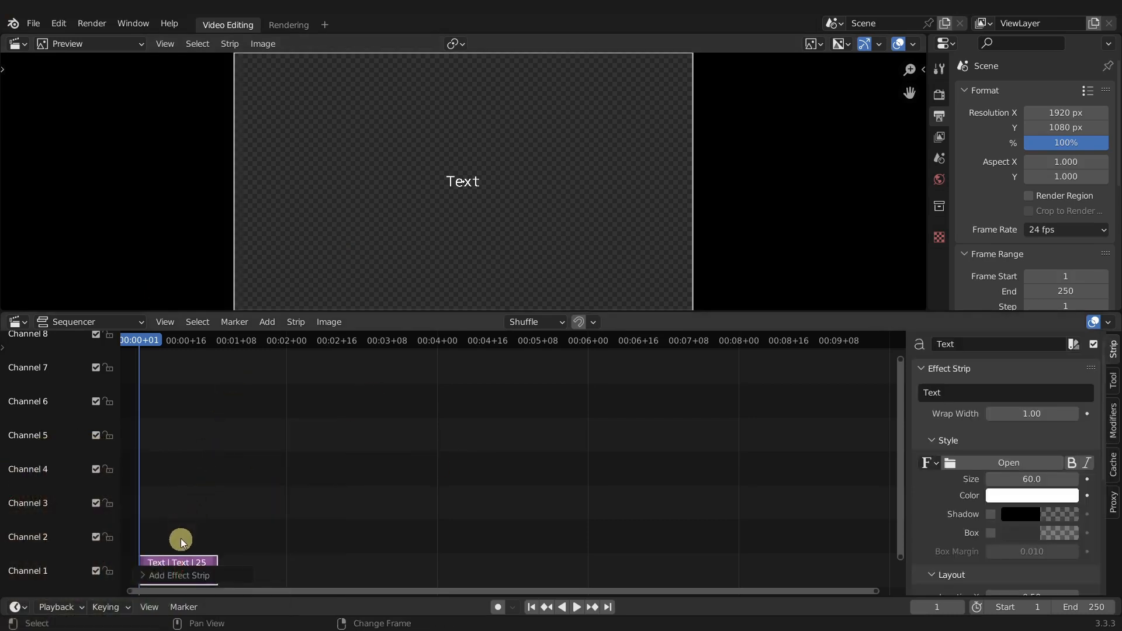
pyautogui.press('g')
pyautogui.click(373, 412)
pyautogui.moveTo(362, 403); pyautogui.dragTo(506, 429, button='middle')
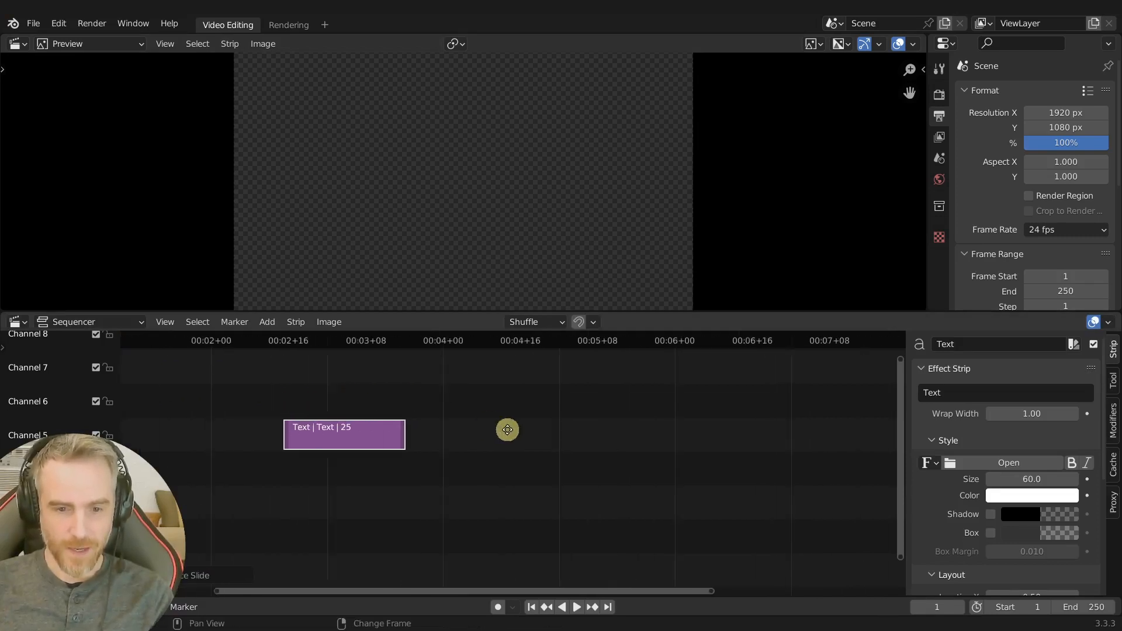
# - Toggle the sequencer's Limit View to Contents option and place the playhead over the text strip at frame 75
pyautogui.click(165, 322)
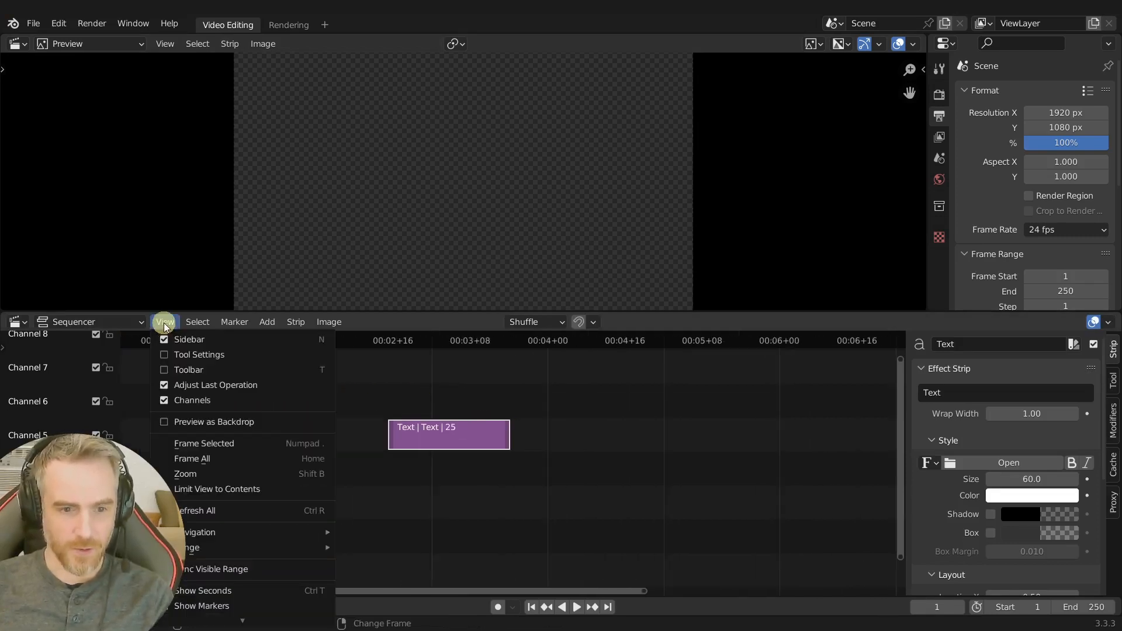
pyautogui.click(195, 490)
pyautogui.moveTo(478, 383); pyautogui.dragTo(441, 389, button='middle')
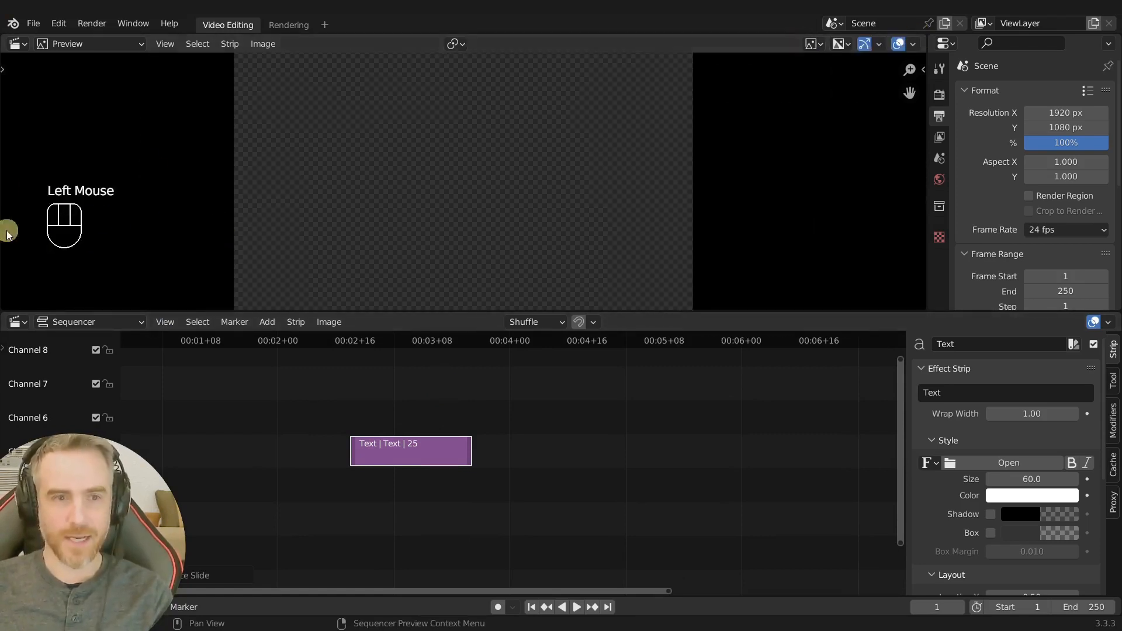
pyautogui.moveTo(475, 434); pyautogui.dragTo(388, 438, button='middle')
pyautogui.moveTo(309, 388); pyautogui.dragTo(369, 385, button='middle')
pyautogui.keyDown('shift'); pyautogui.rightClick(352, 392); pyautogui.keyUp('shift')
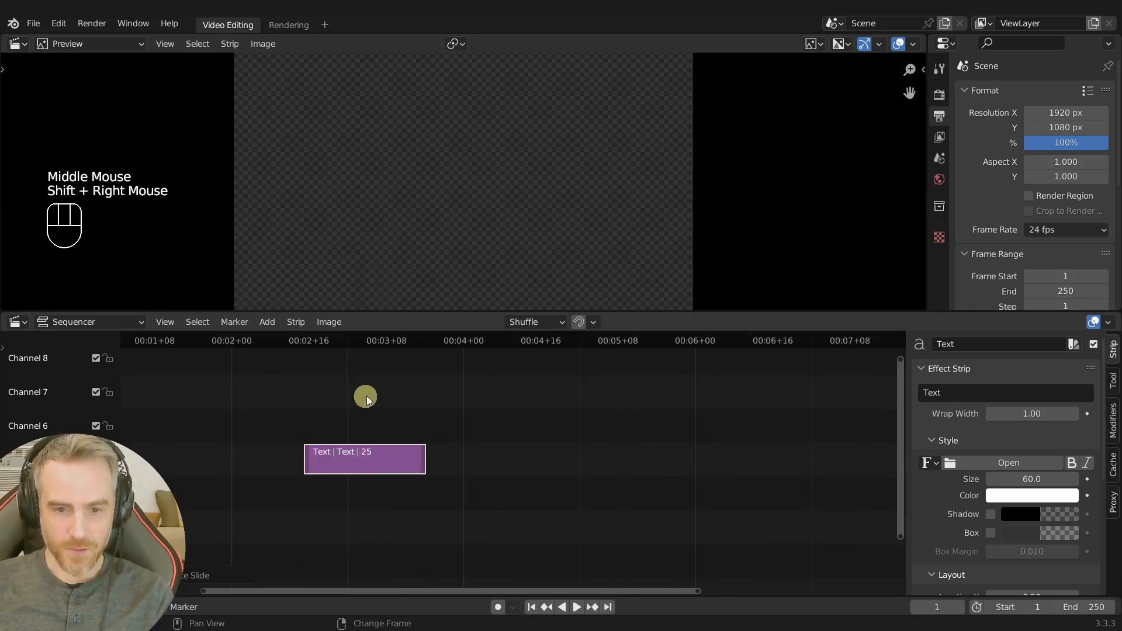
pyautogui.click(362, 399)
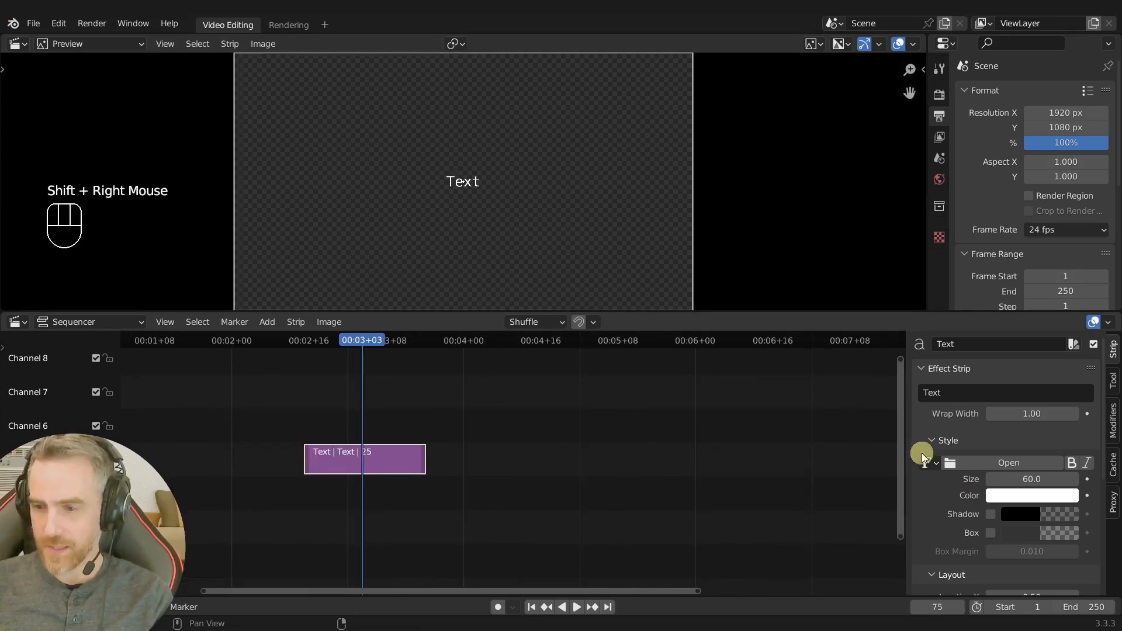
# - Widen the sequencer sidebar and the properties editor, and extend the properties editor down beside the sequencer
pyautogui.moveTo(905, 443); pyautogui.dragTo(808, 436)
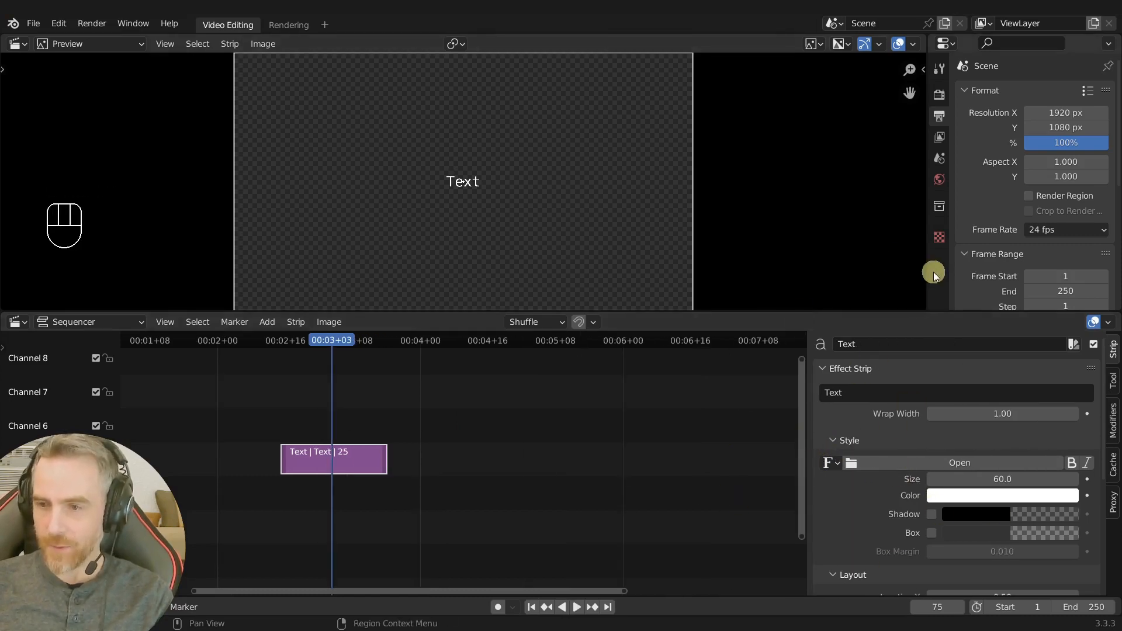
pyautogui.moveTo(928, 263); pyautogui.dragTo(816, 260)
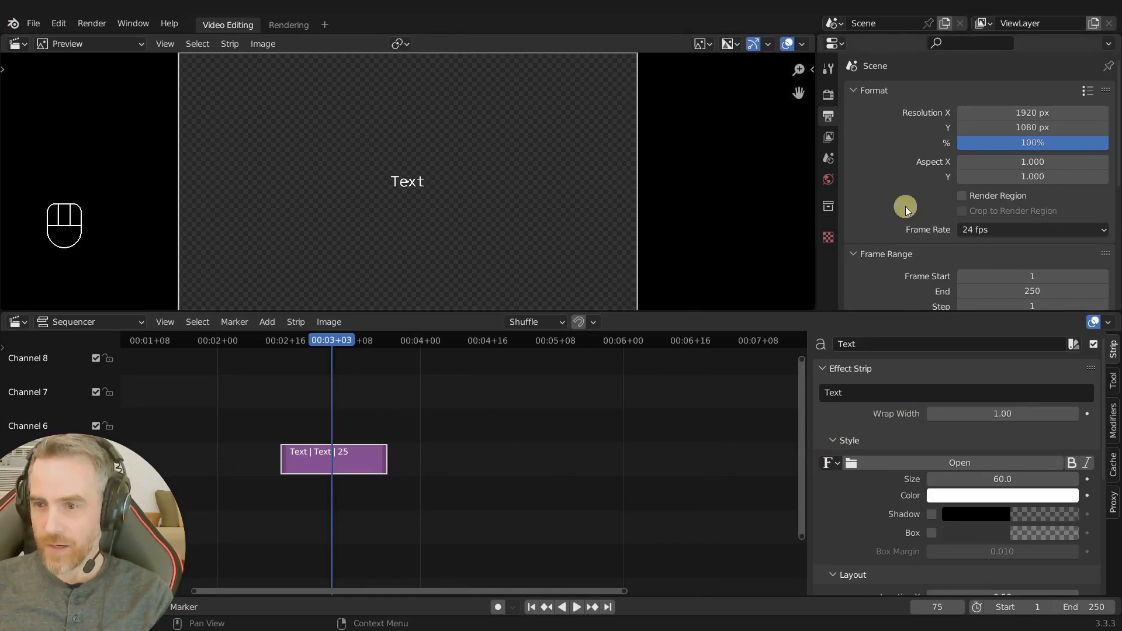
pyautogui.moveTo(818, 307); pyautogui.dragTo(844, 458)
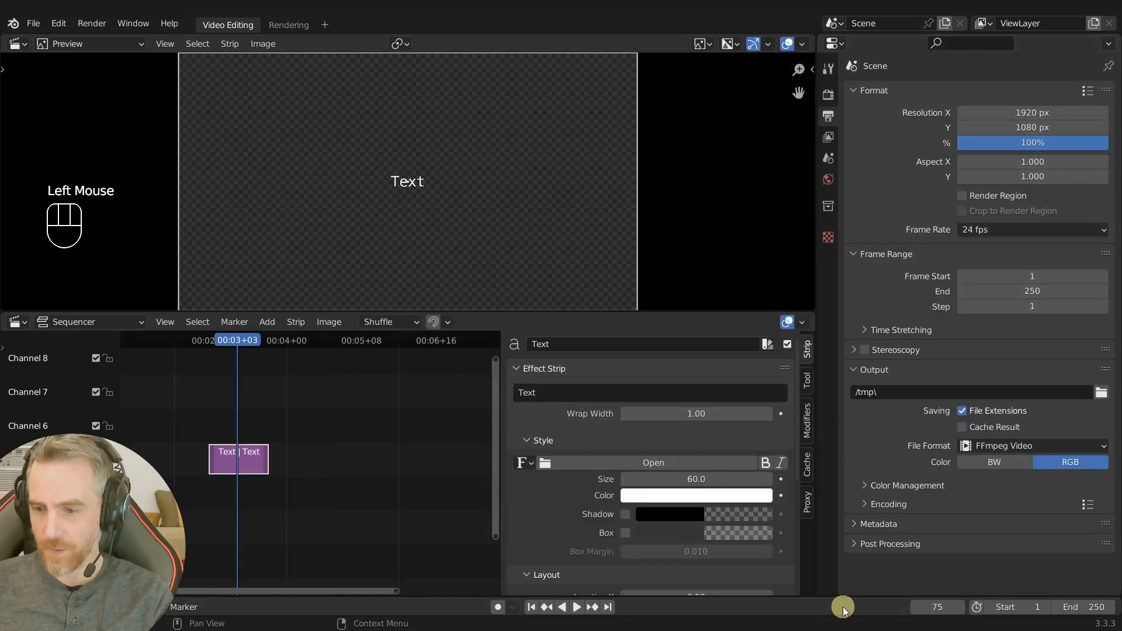
# - Split the properties area into upper and lower parts and turn the lower one into a Video Sequencer
pyautogui.moveTo(820, 583); pyautogui.dragTo(833, 150)
pyautogui.click(834, 152)
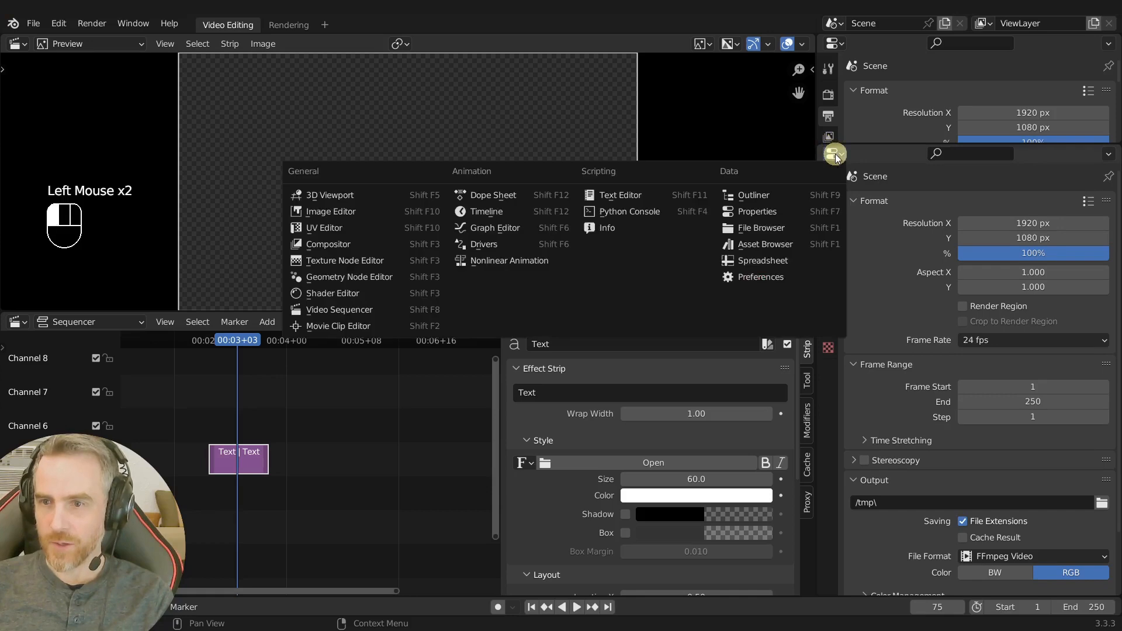
pyautogui.click(345, 315)
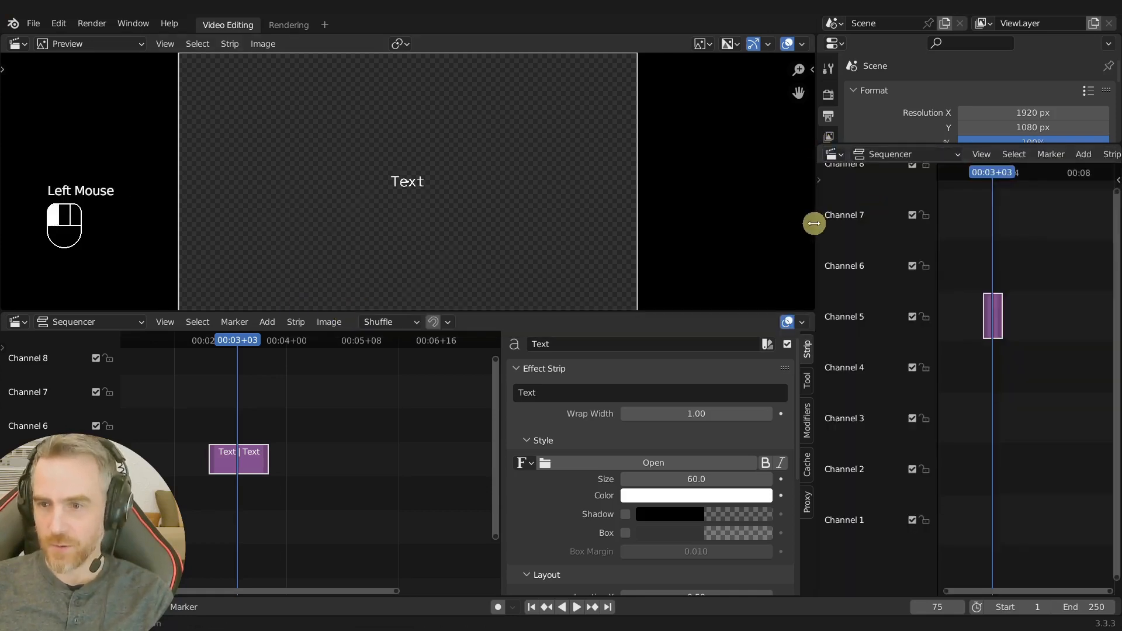
# - Widen the new sequencer slightly, show the strip settings sidebar in it and hide the sidebar in the main sequencer
pyautogui.moveTo(814, 223); pyautogui.dragTo(803, 224)
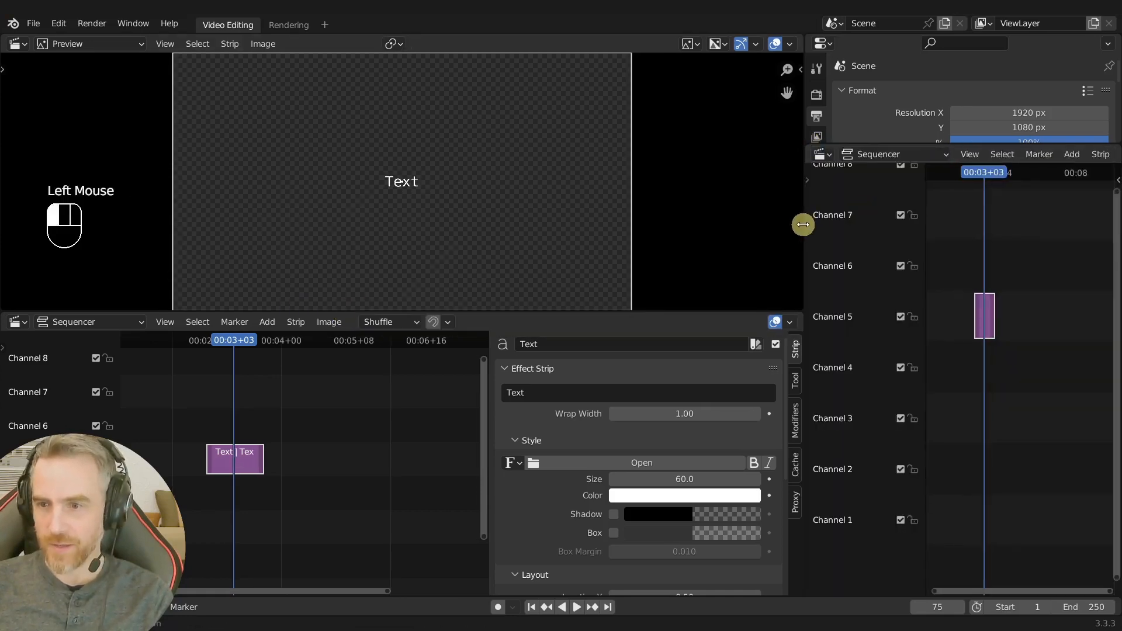
pyautogui.doubleClick(925, 206)
pyautogui.press('n')
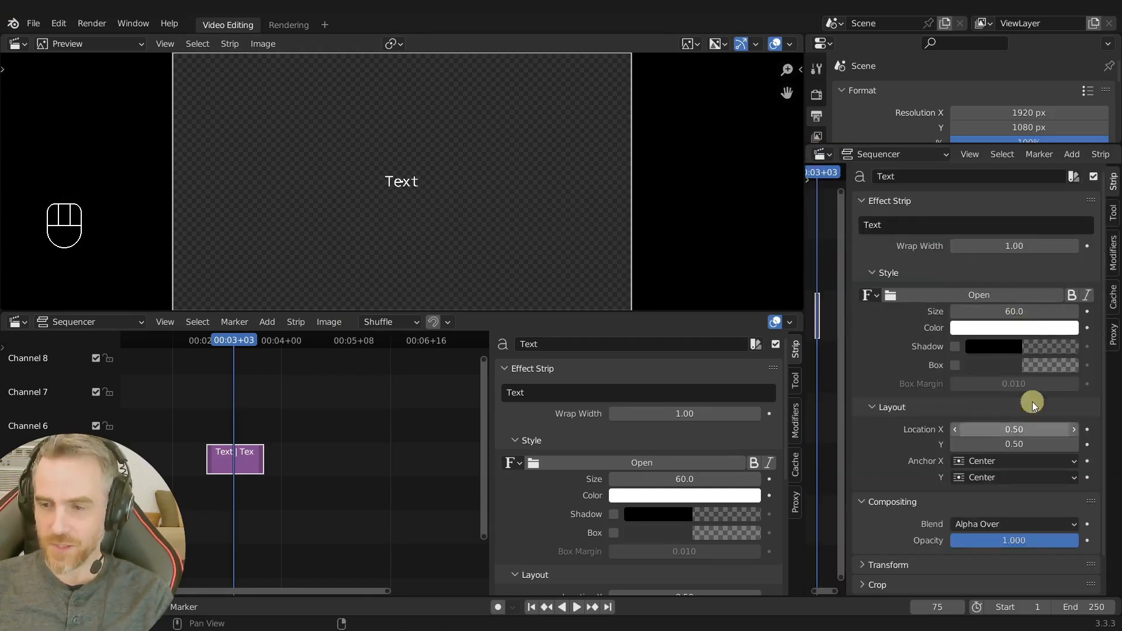
pyautogui.press('n')
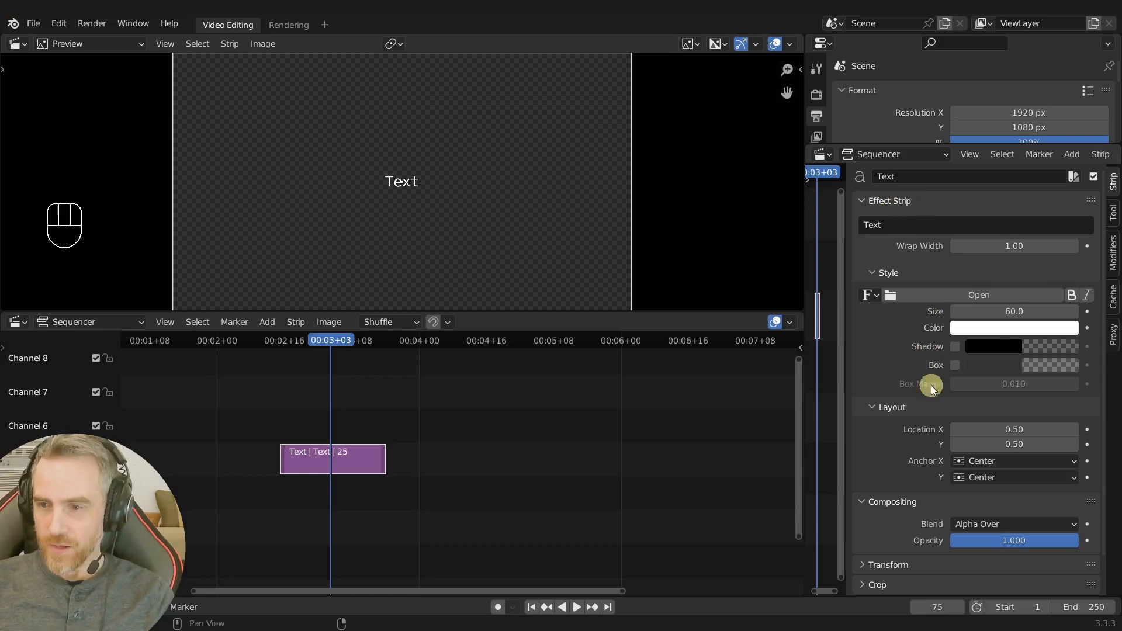
# - Load the Bodoni MT Black Italic font for the text strip
pyautogui.click(965, 295)
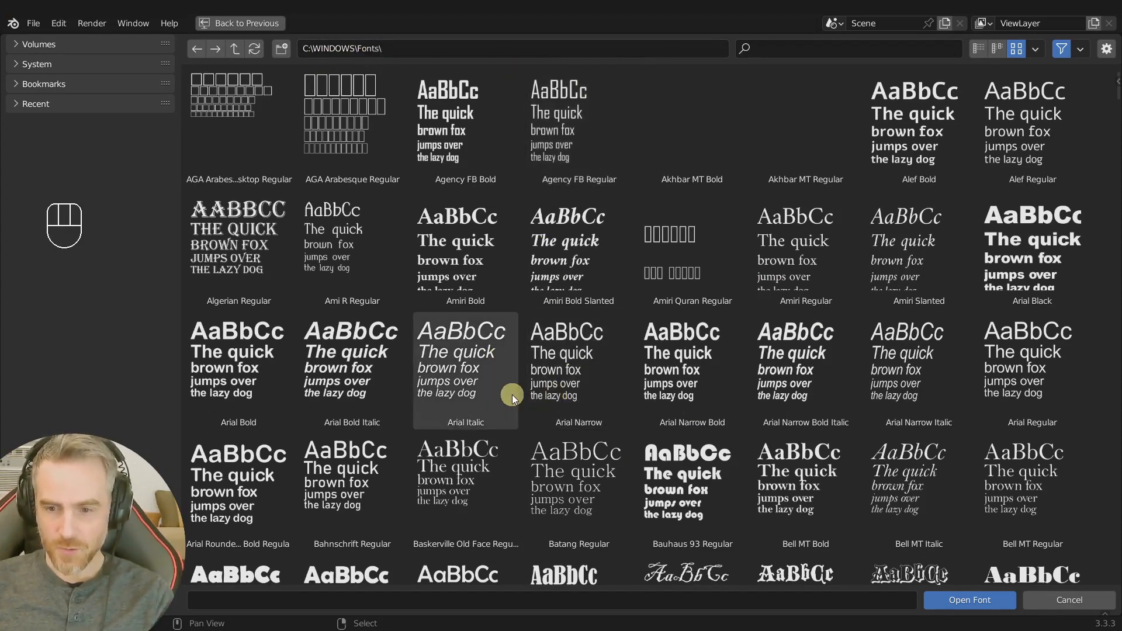
pyautogui.scroll(-2, 512, 401)
pyautogui.scroll(-2, 511, 401)
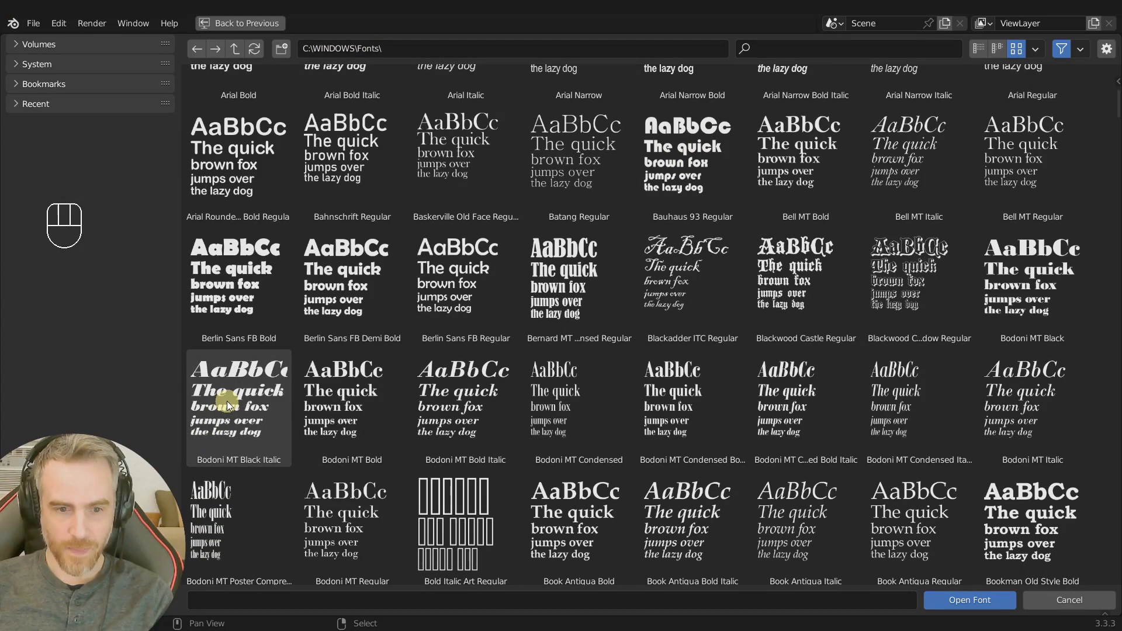
pyautogui.doubleClick(243, 411)
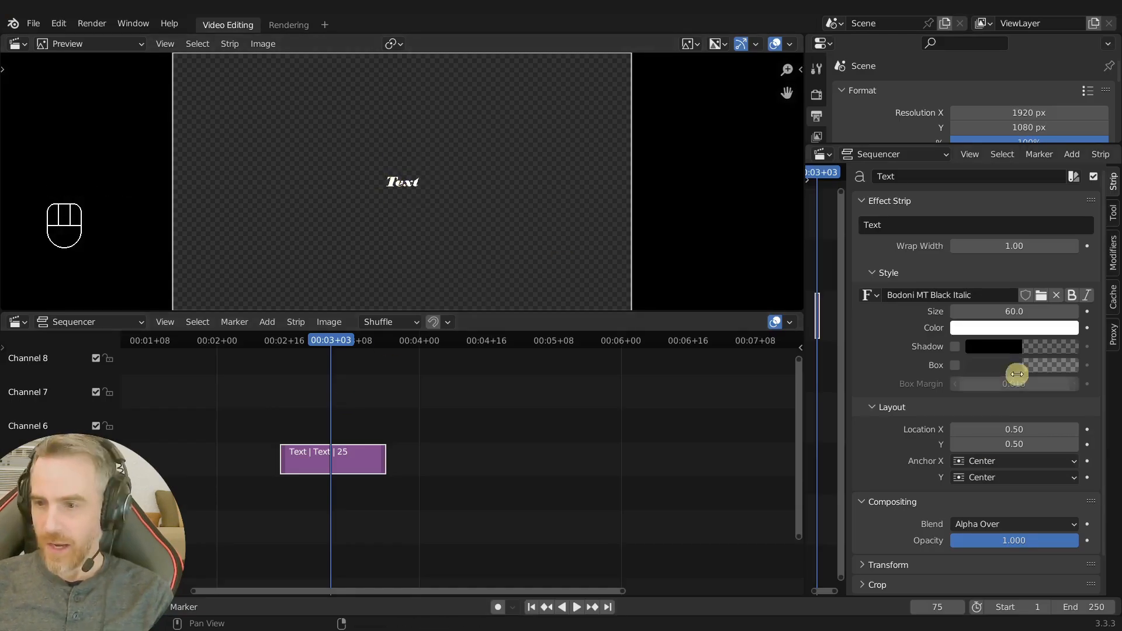
# - Set the text strip's font size to 150
pyautogui.moveTo(993, 311); pyautogui.dragTo(409, 331)
pyautogui.click(1016, 316)
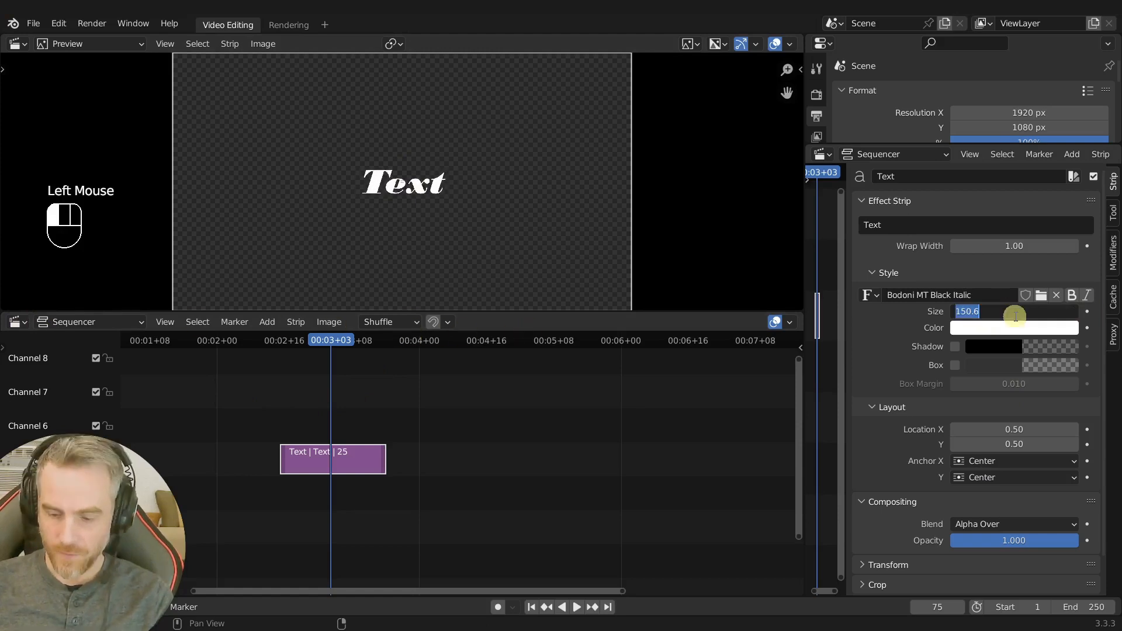
pyautogui.write('150')
pyautogui.press('Return')
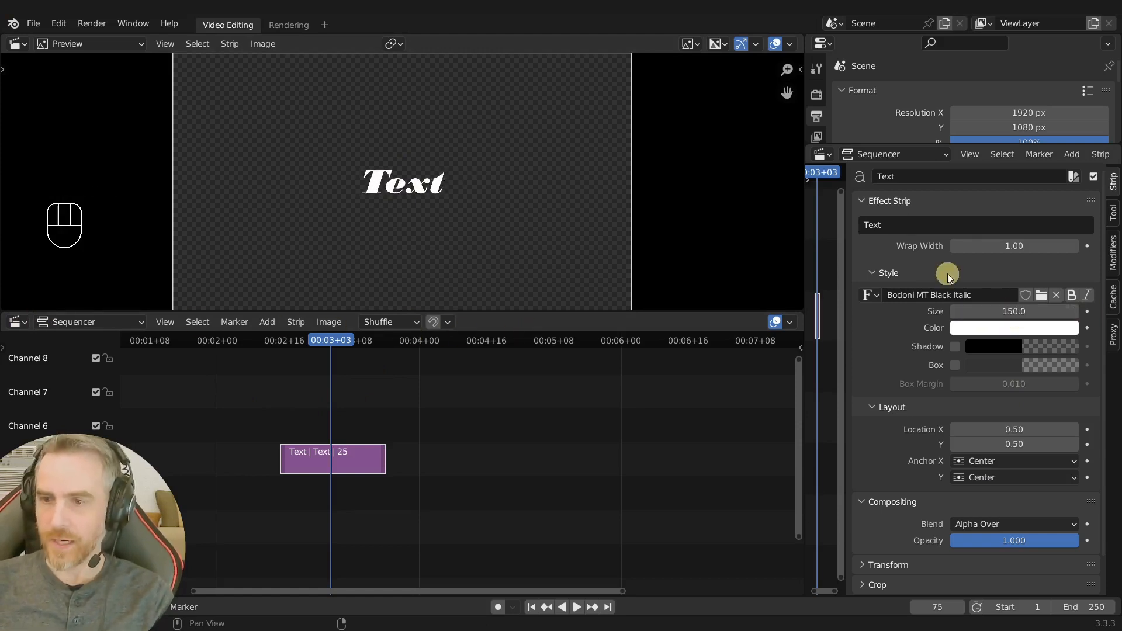
# - Change the strip's text to "Valentine's" and set its font size to 200
pyautogui.click(917, 227)
pyautogui.write("Valentine's")
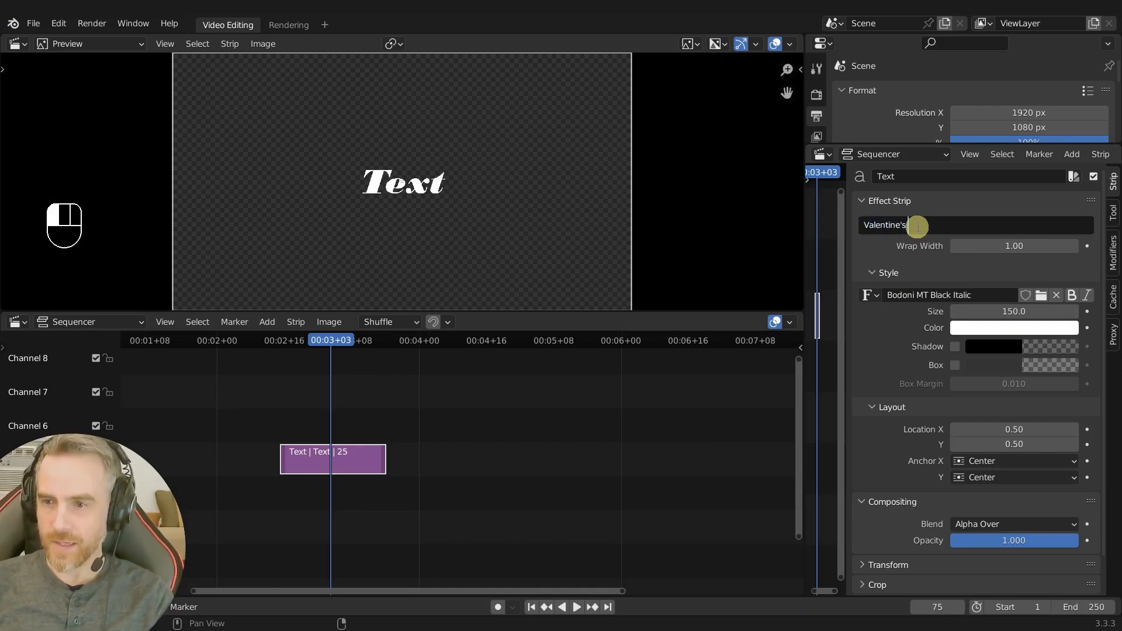
pyautogui.press('Return')
pyautogui.click(1027, 310)
pyautogui.write('200')
pyautogui.press('Return')
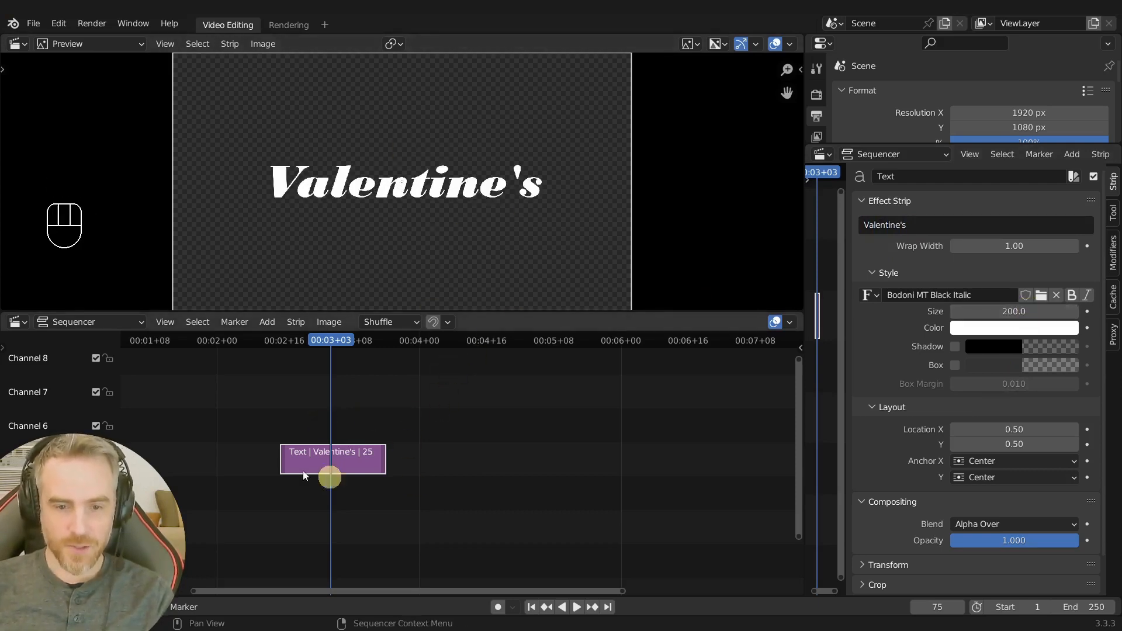
# - Group the Valentine's text strip into a meta strip, shrink it to about half size and move it to the frame's lower right
pyautogui.moveTo(352, 471); pyautogui.dragTo(375, 471, button='middle')
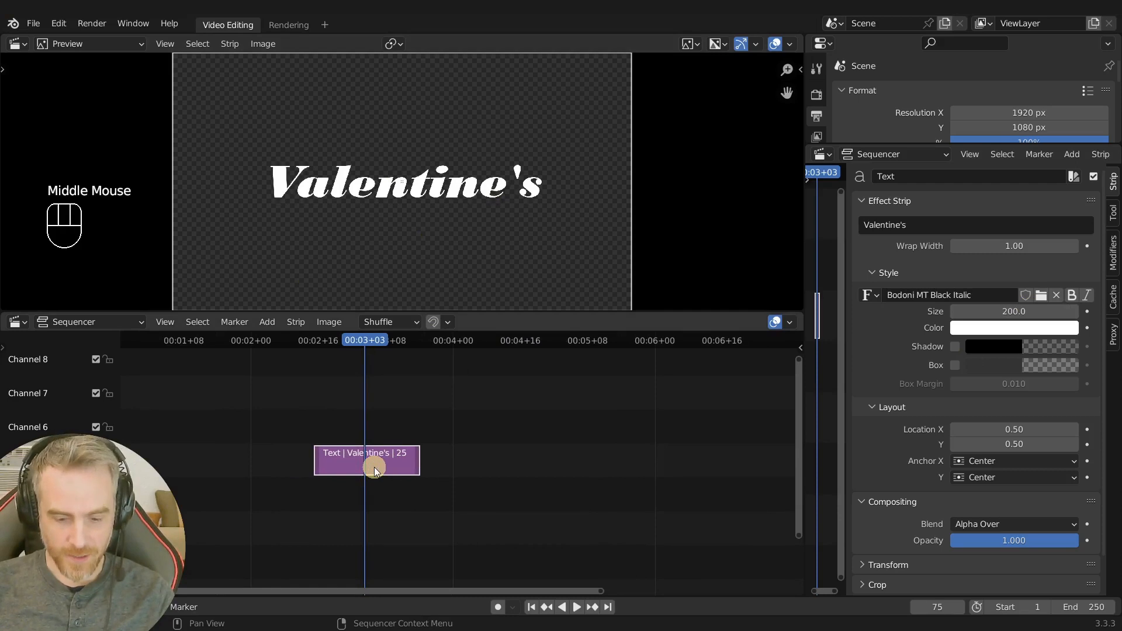
pyautogui.hotkey('ctrl', 'g')
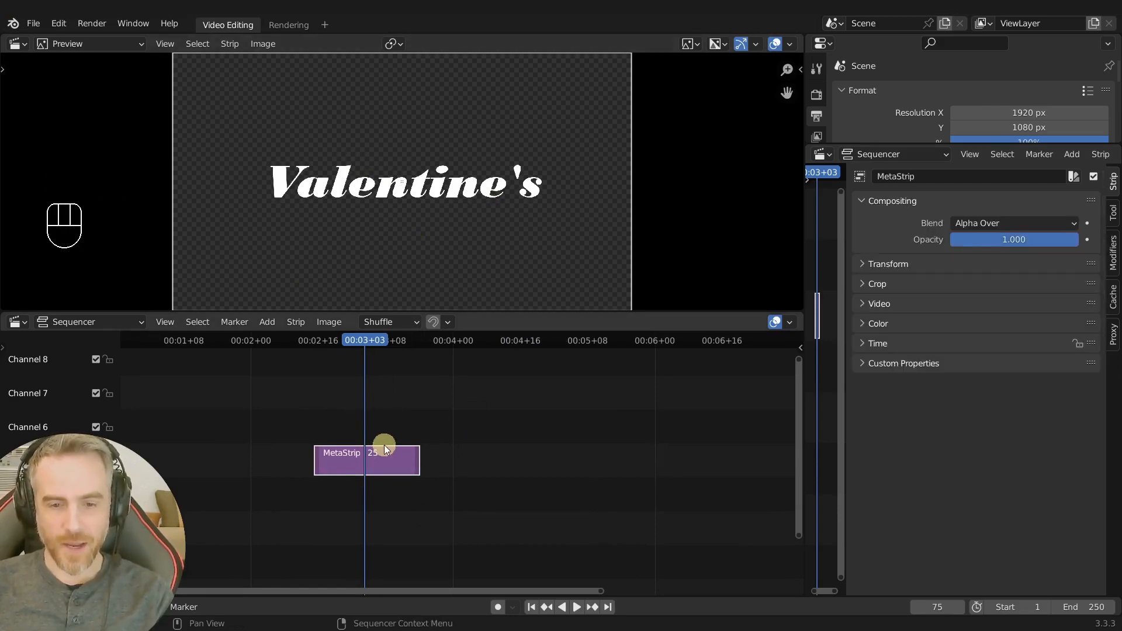
pyautogui.press('g')
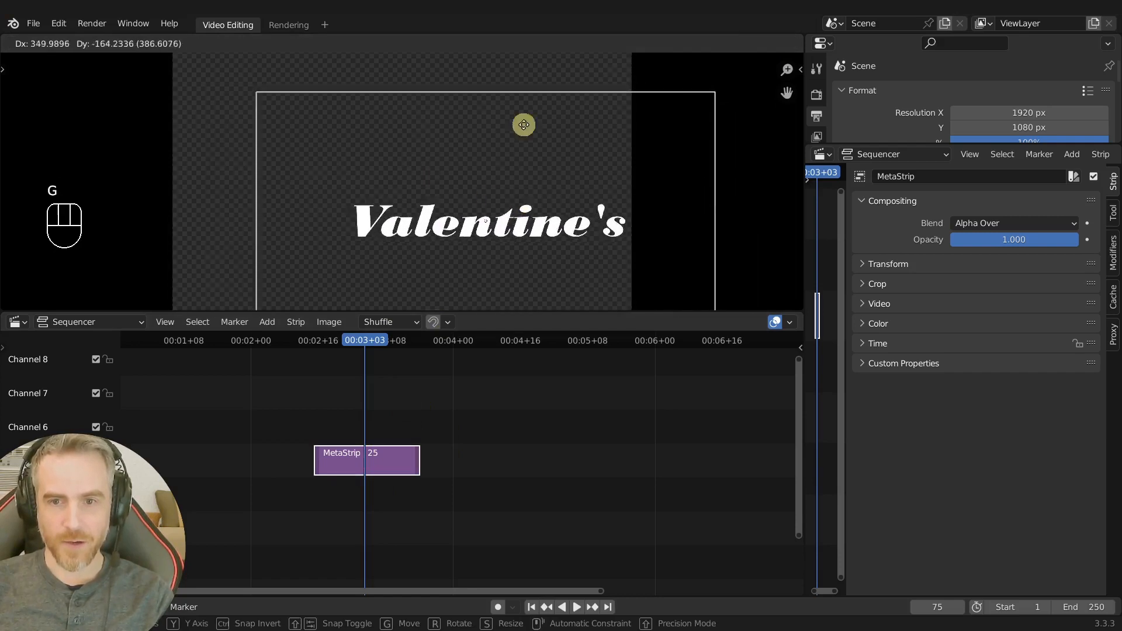
pyautogui.click(511, 82)
pyautogui.press('s')
pyautogui.click(526, 138)
pyautogui.press('g')
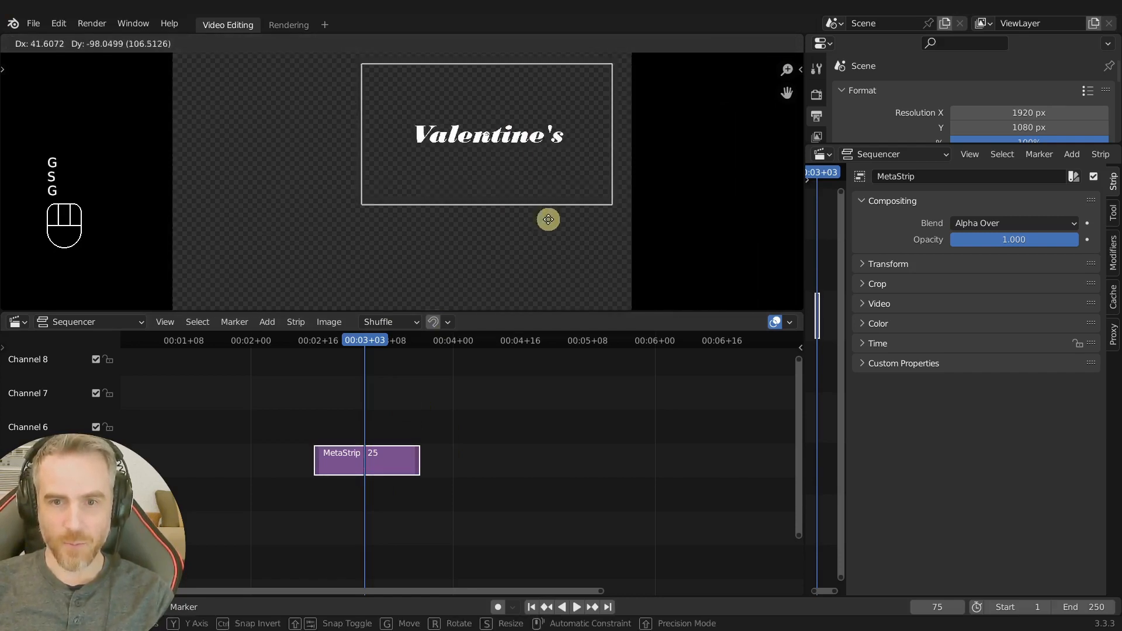
pyautogui.click(552, 278)
pyautogui.press('g')
pyautogui.click(544, 266)
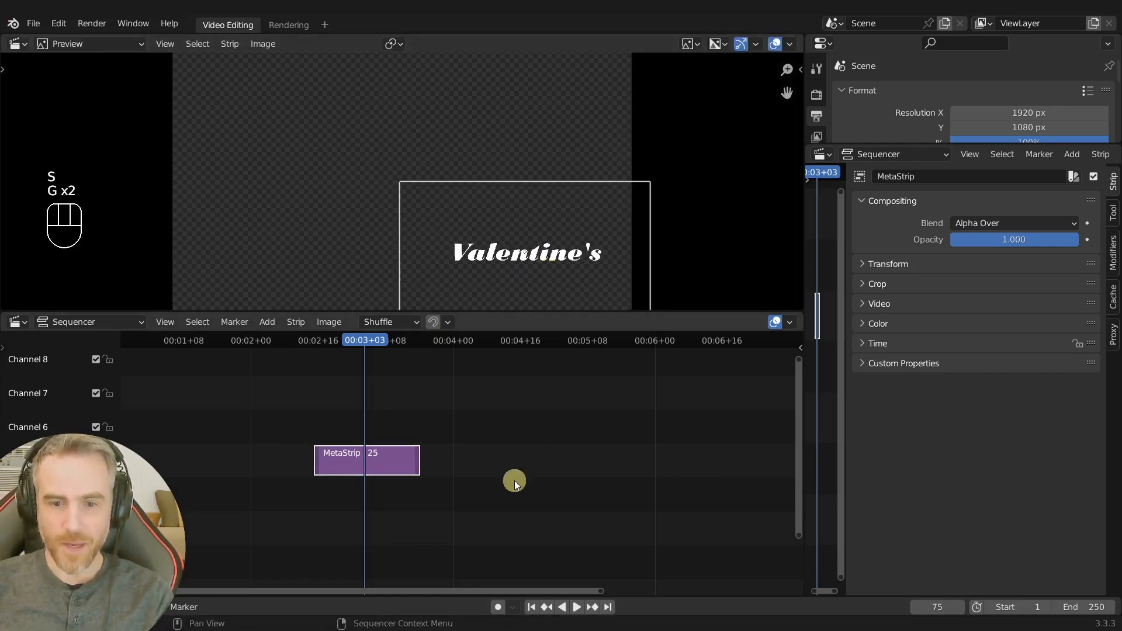
# - Enter the meta strip to access the Valentine's text strip inside it
pyautogui.click(365, 461)
pyautogui.press('Tab')
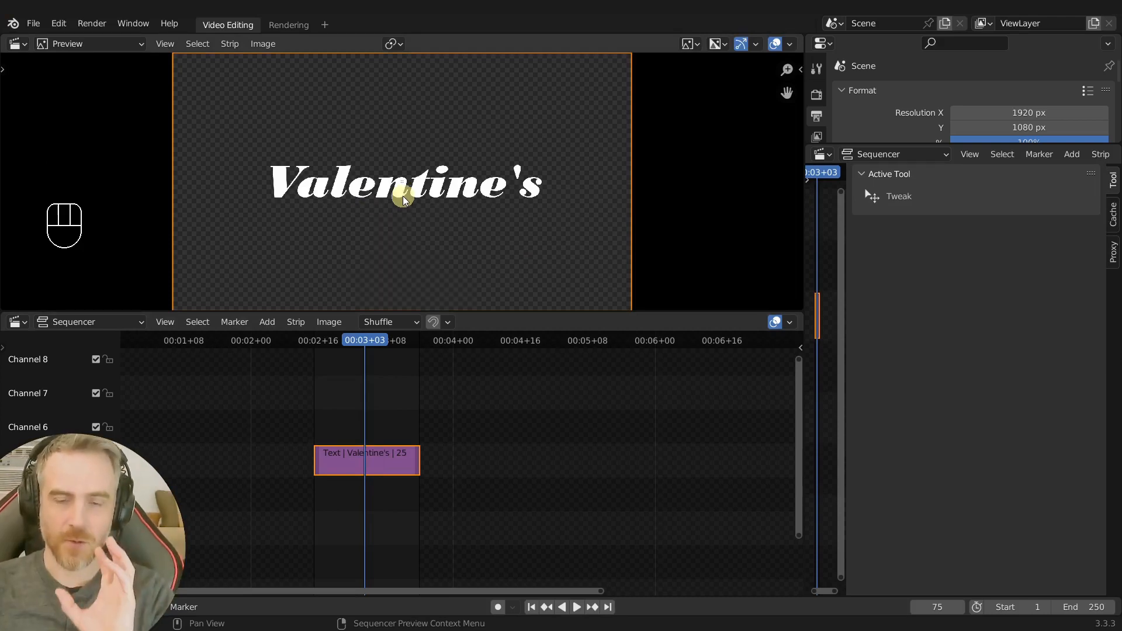
# - Leave the Valentine's meta strip and reset its position and scale to the defaults
pyautogui.click(402, 391)
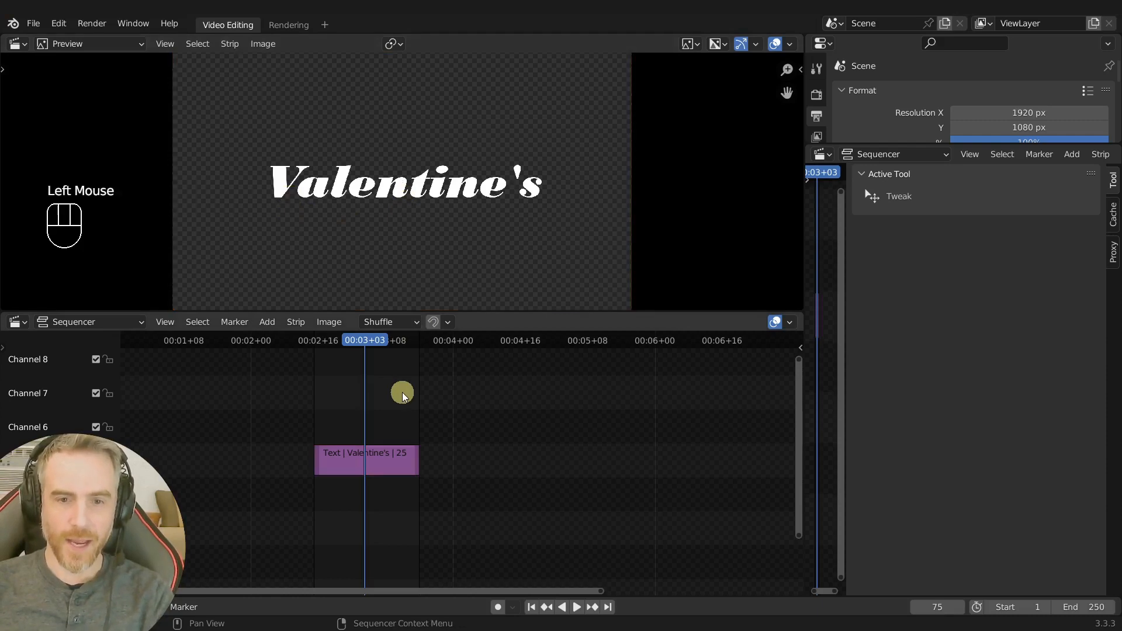
pyautogui.press('Tab')
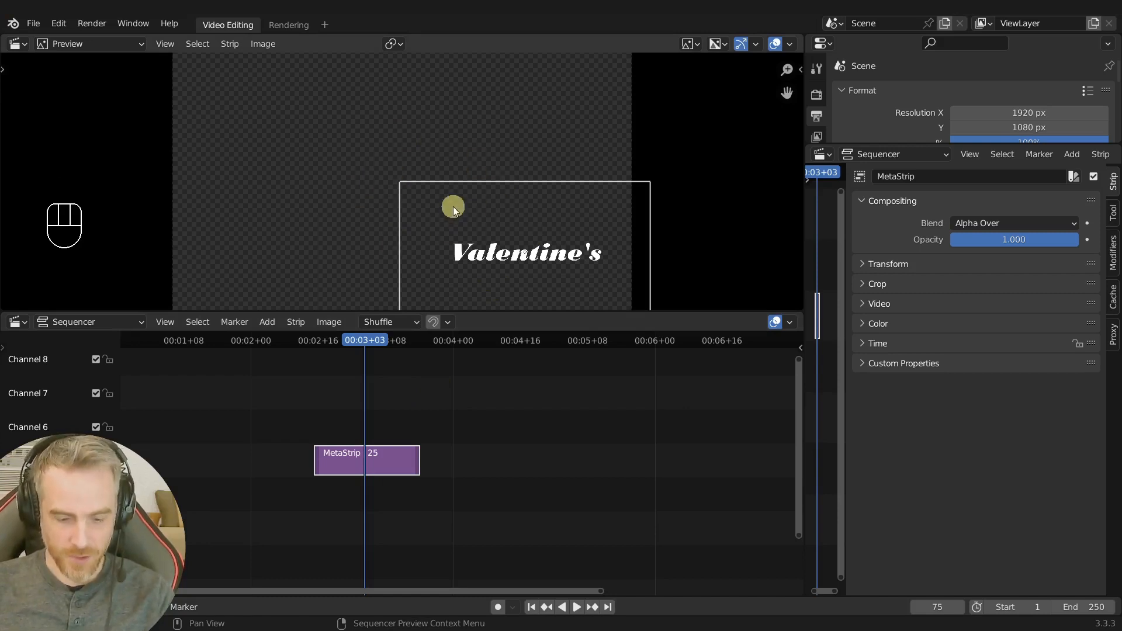
pyautogui.press('alt')
pyautogui.hotkey('alt', 'g')
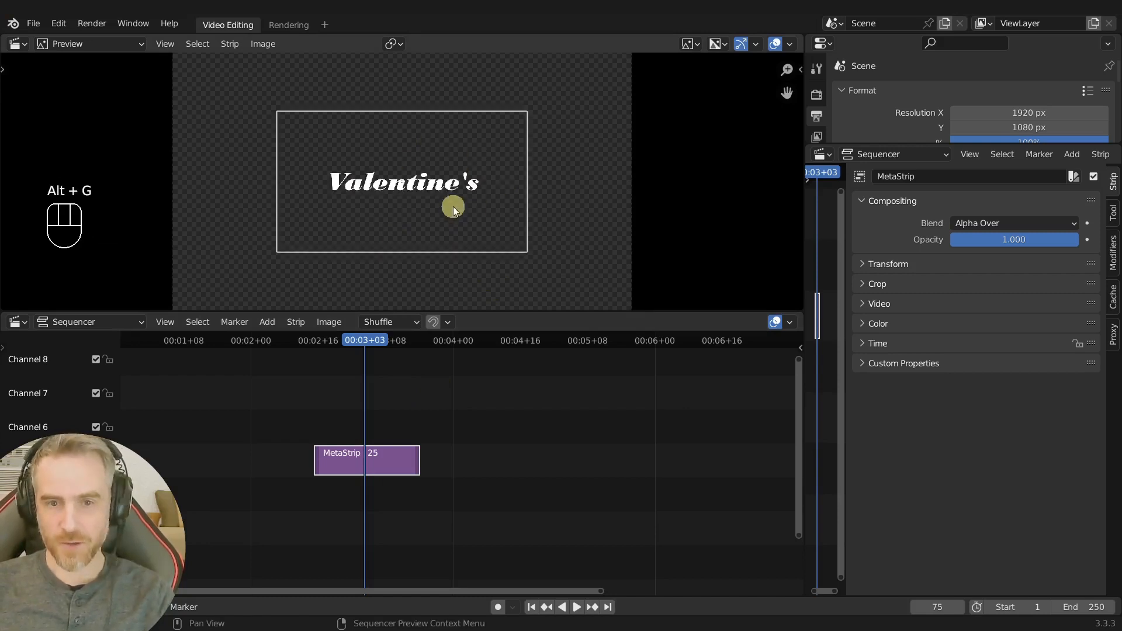
pyautogui.hotkey('alt', 's')
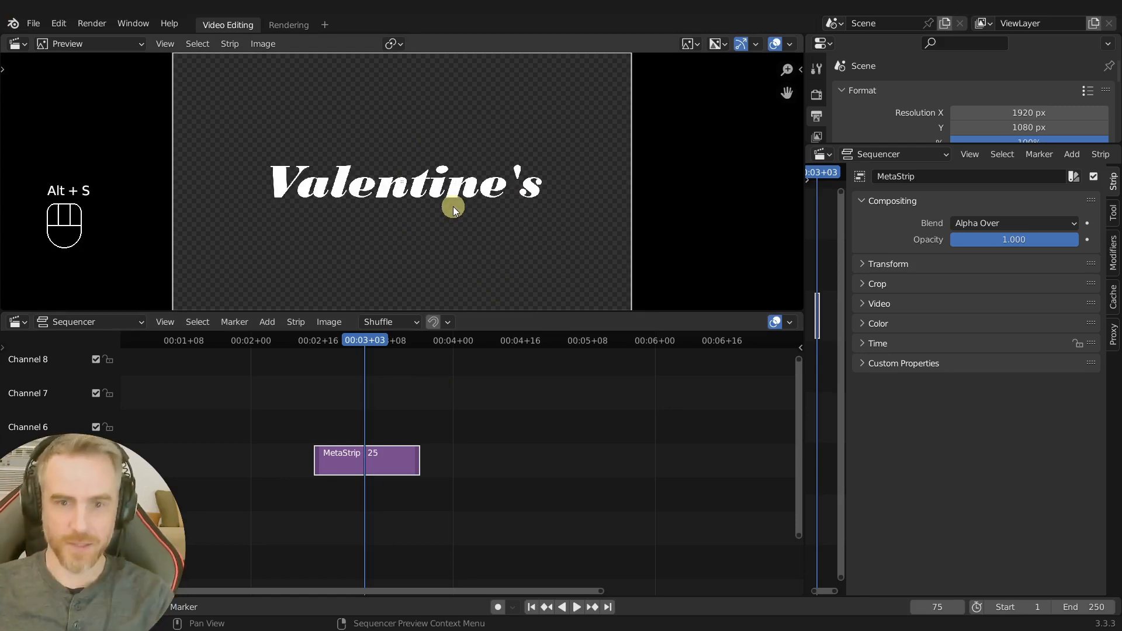
# - Enter the meta strip and select the Valentine's text strip inside it
pyautogui.click(379, 462)
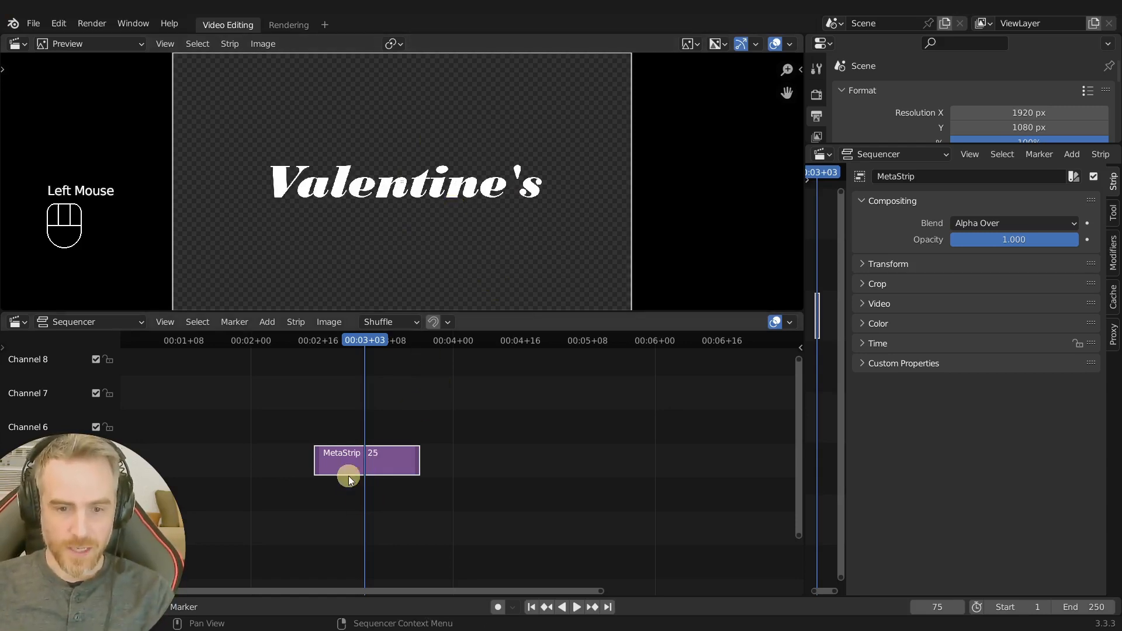
pyautogui.press('Tab')
pyautogui.moveTo(341, 446); pyautogui.dragTo(468, 463, button='middle')
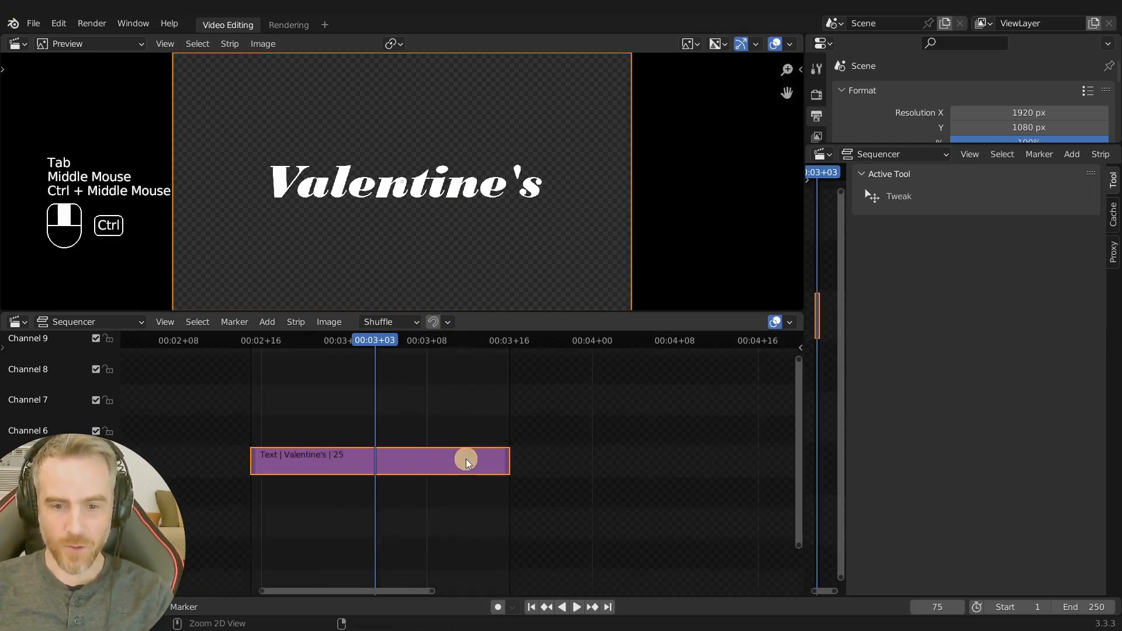
pyautogui.click(411, 463)
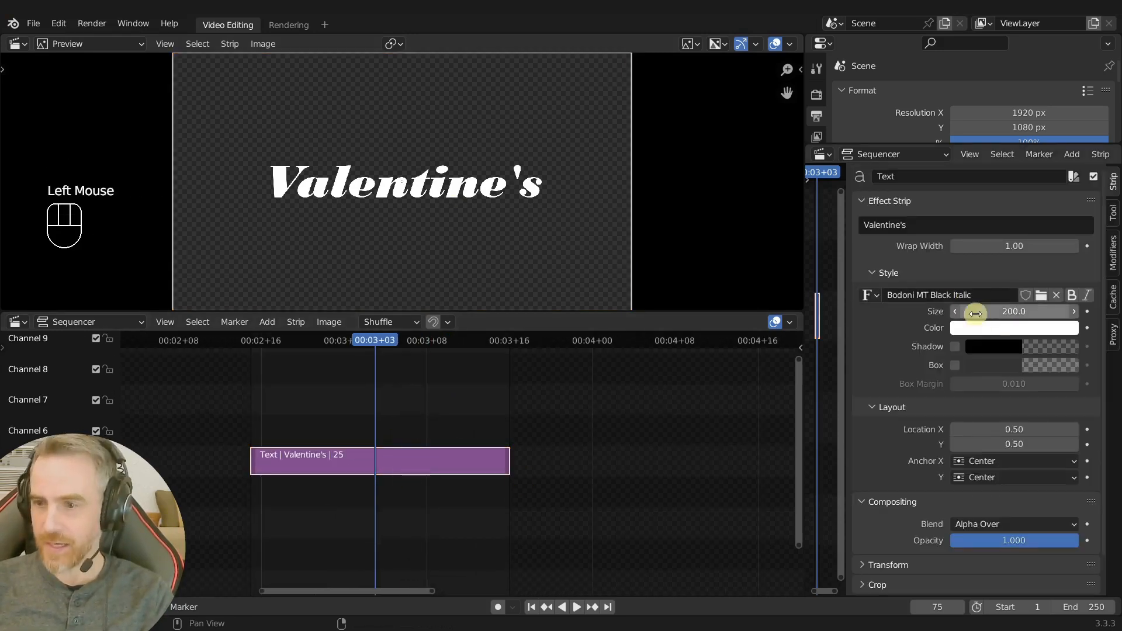
pyautogui.click(992, 328)
pyautogui.moveTo(1001, 167)
pyautogui.mouseDown()
pyautogui.moveTo(1020, 202)
pyautogui.moveTo(981, 145)
pyautogui.moveTo(1026, 163)
pyautogui.moveTo(1043, 196)
pyautogui.moveTo(1000, 166)
pyautogui.moveTo(1020, 169)
pyautogui.moveTo(1013, 187)
pyautogui.moveTo(1008, 179)
pyautogui.mouseUp()
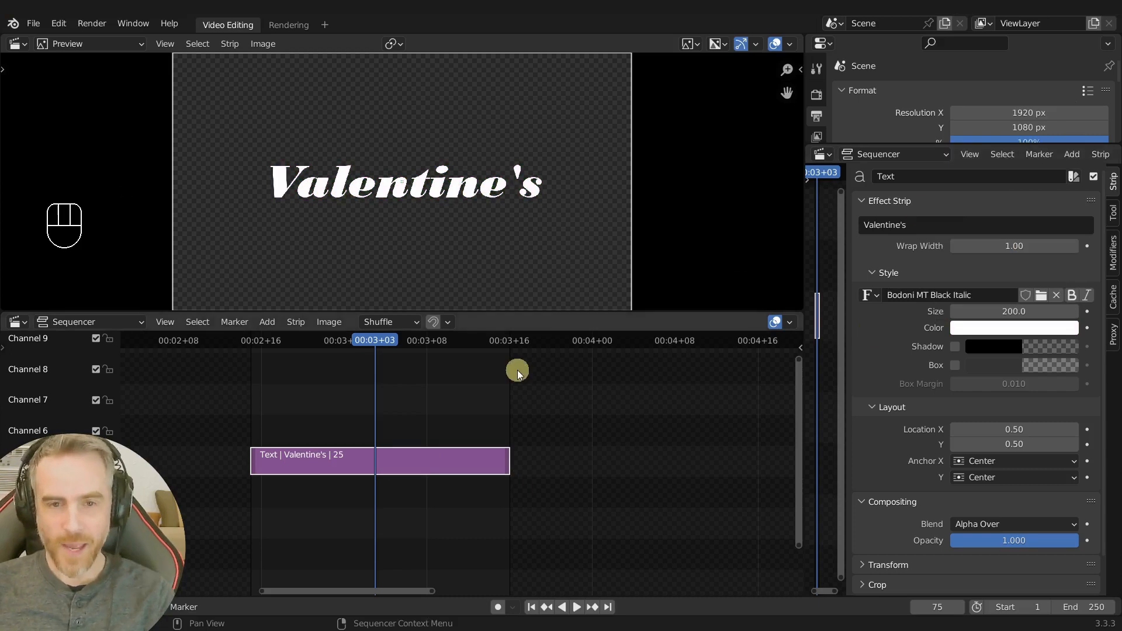
pyautogui.moveTo(398, 472); pyautogui.dragTo(444, 436, button='middle')
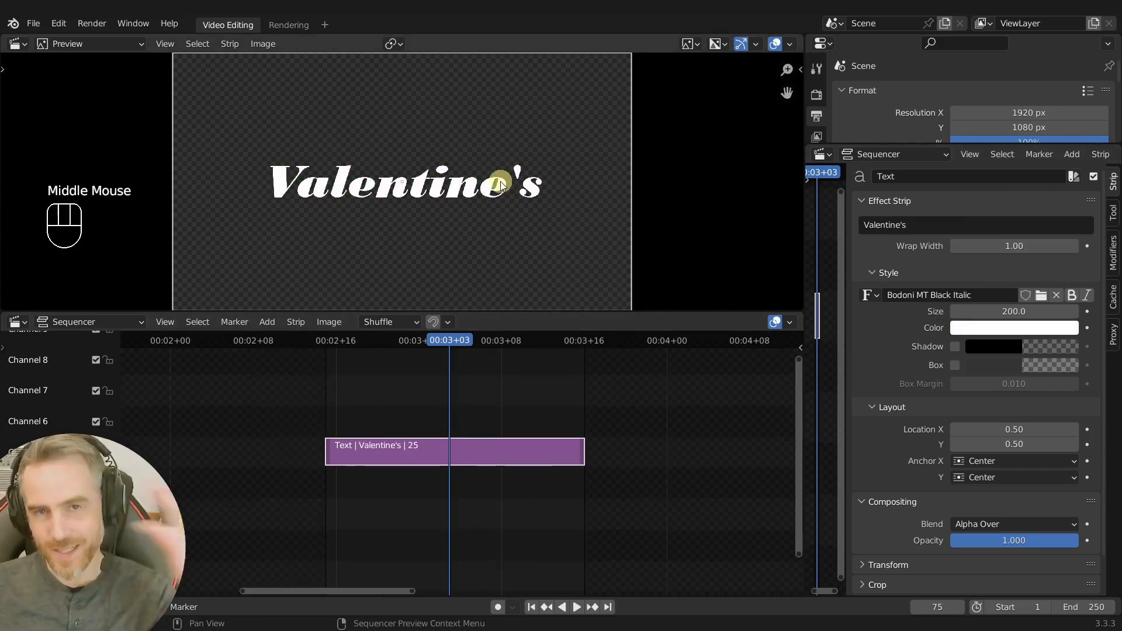
# - Move the Valentine's text strip up to channel 7
pyautogui.click(423, 463)
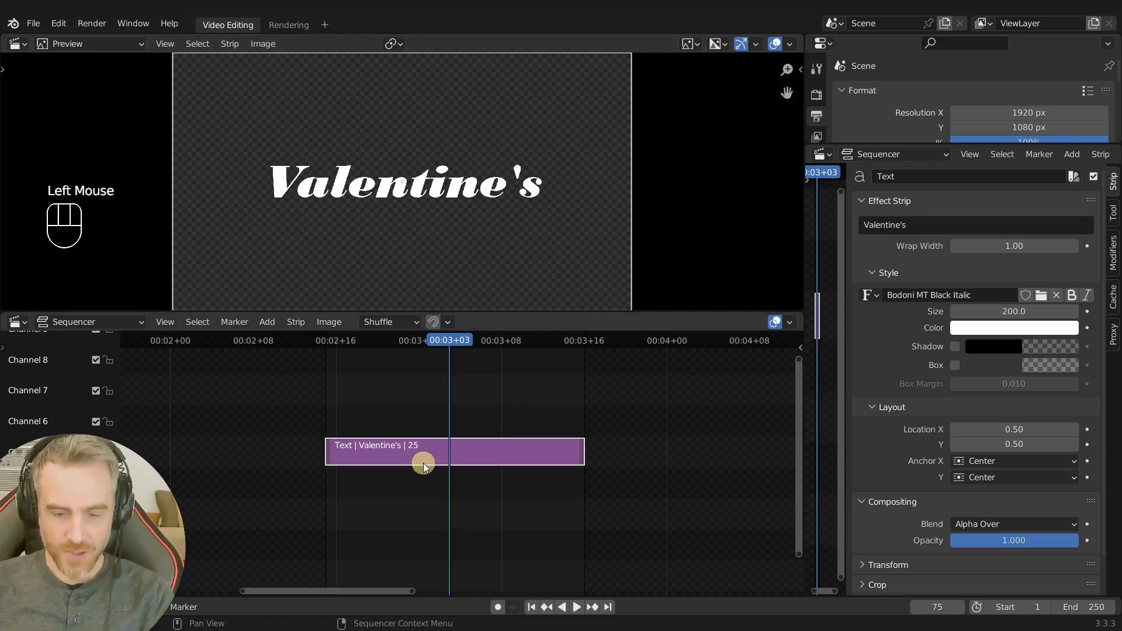
pyautogui.press('g')
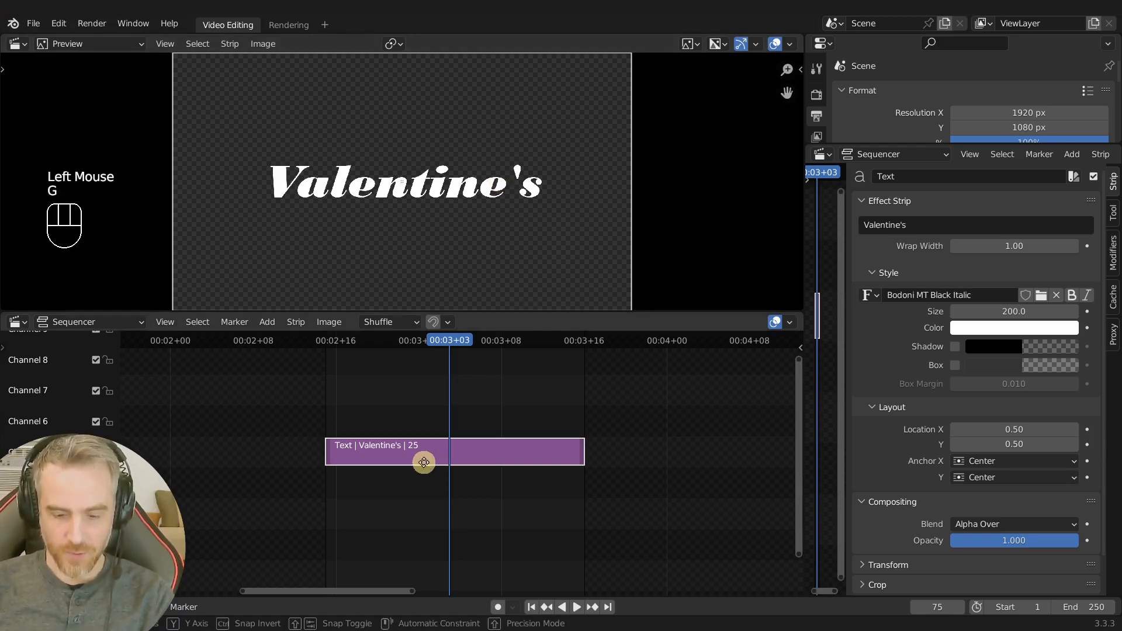
pyautogui.click(422, 412)
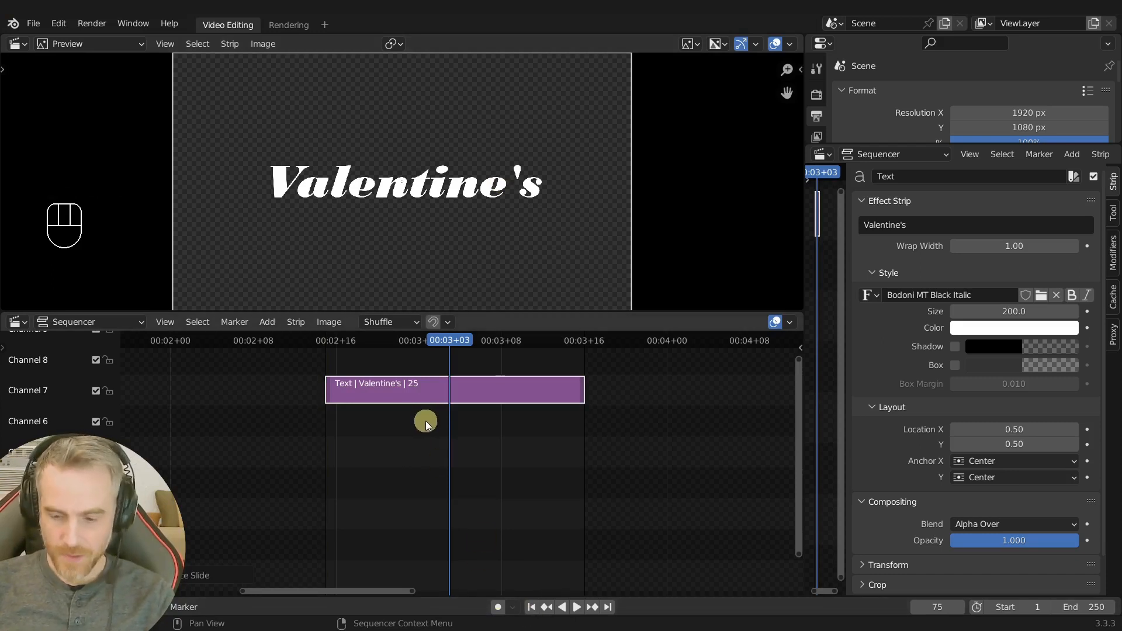
# - Add a color strip starting at the beginning of the text strip and place it on channel 6
pyautogui.press('pagedown')
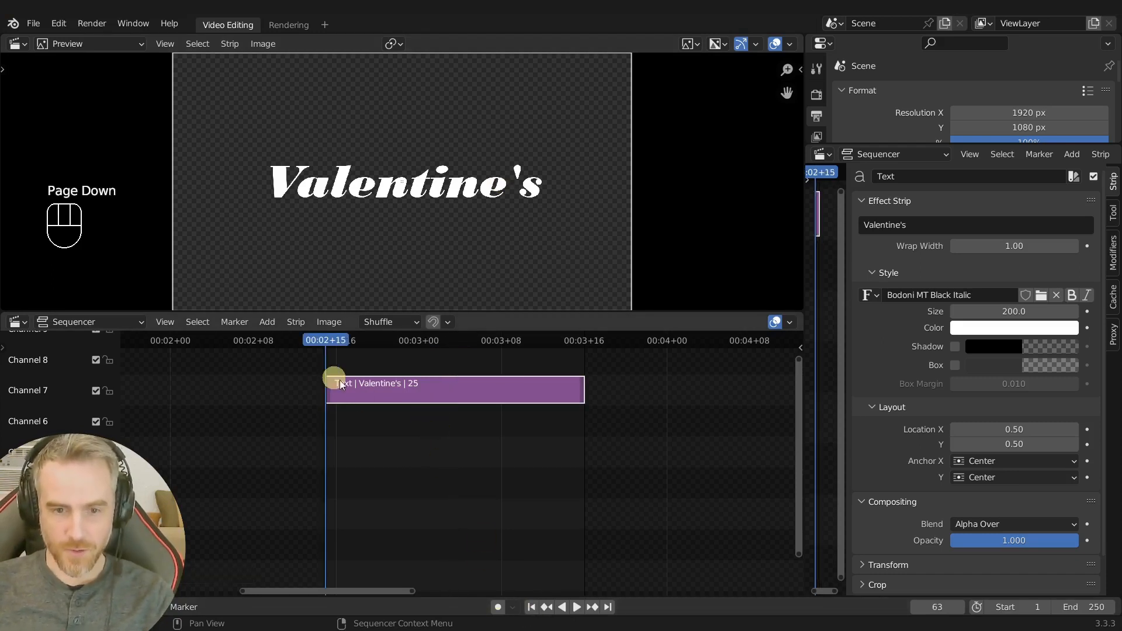
pyautogui.hotkey('shift', 'a')
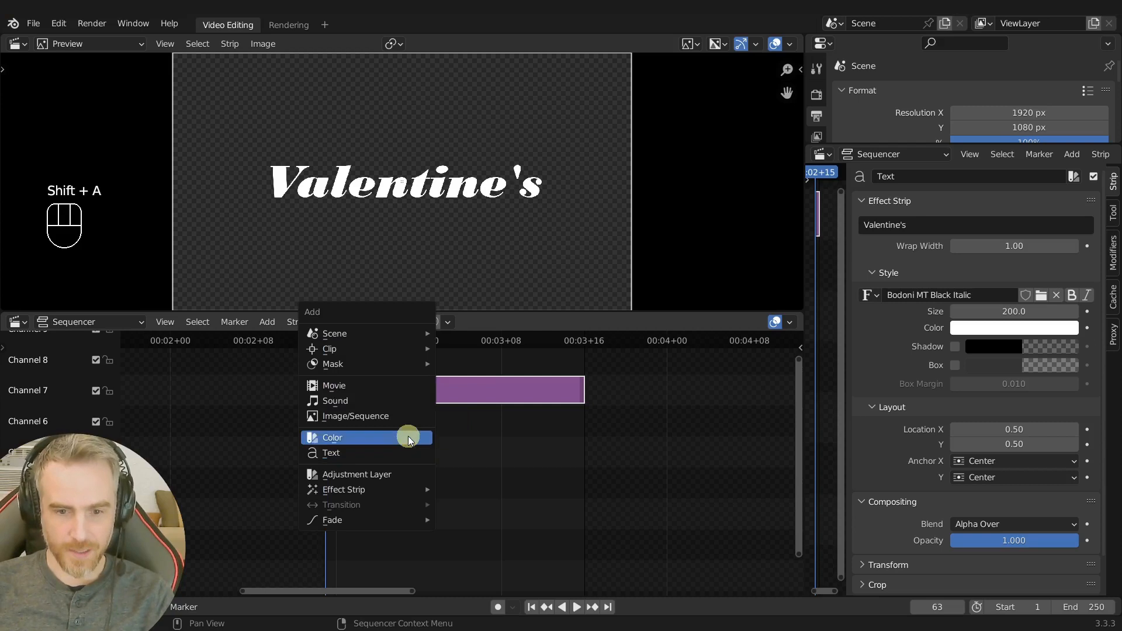
pyautogui.click(408, 436)
pyautogui.press('g')
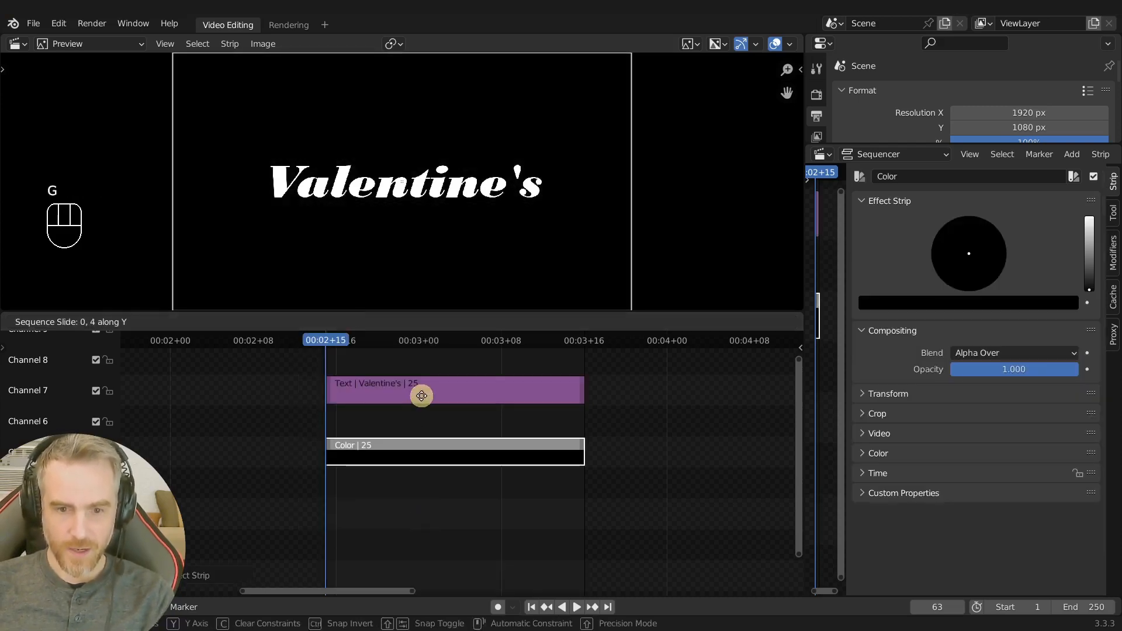
pyautogui.click(416, 496)
# - Duplicate the color strip onto the channel directly below it
pyautogui.moveTo(441, 534); pyautogui.dragTo(424, 457, button='middle')
pyautogui.hotkey('shift', 'd')
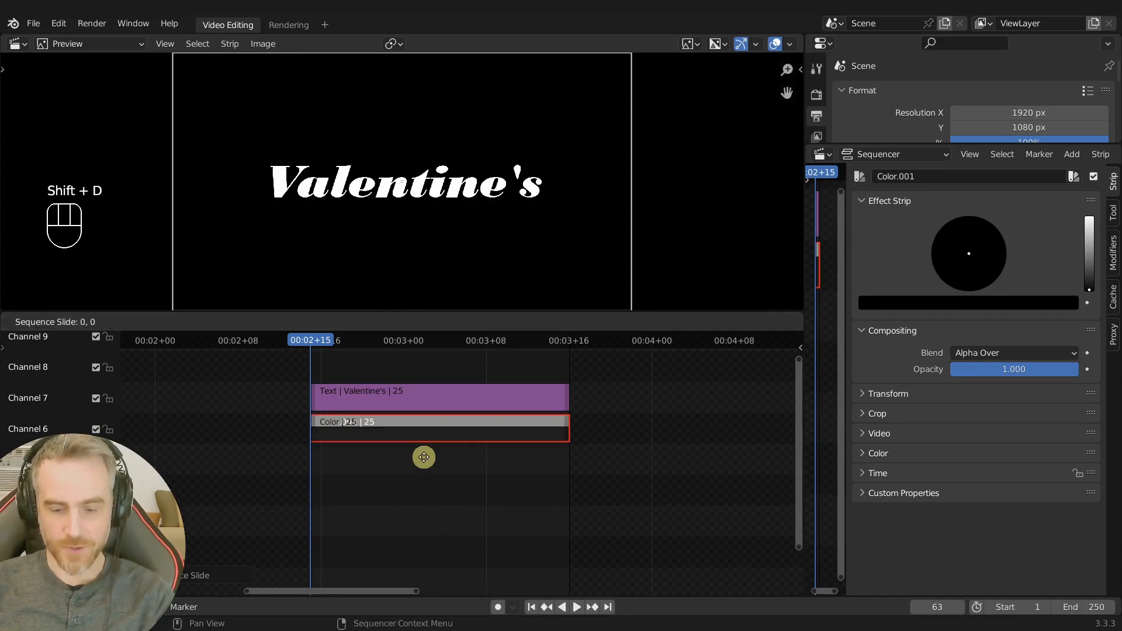
pyautogui.click(423, 473)
# - Move the upper color strip up by 540 along Y and set its color to bright cyan
pyautogui.click(396, 422)
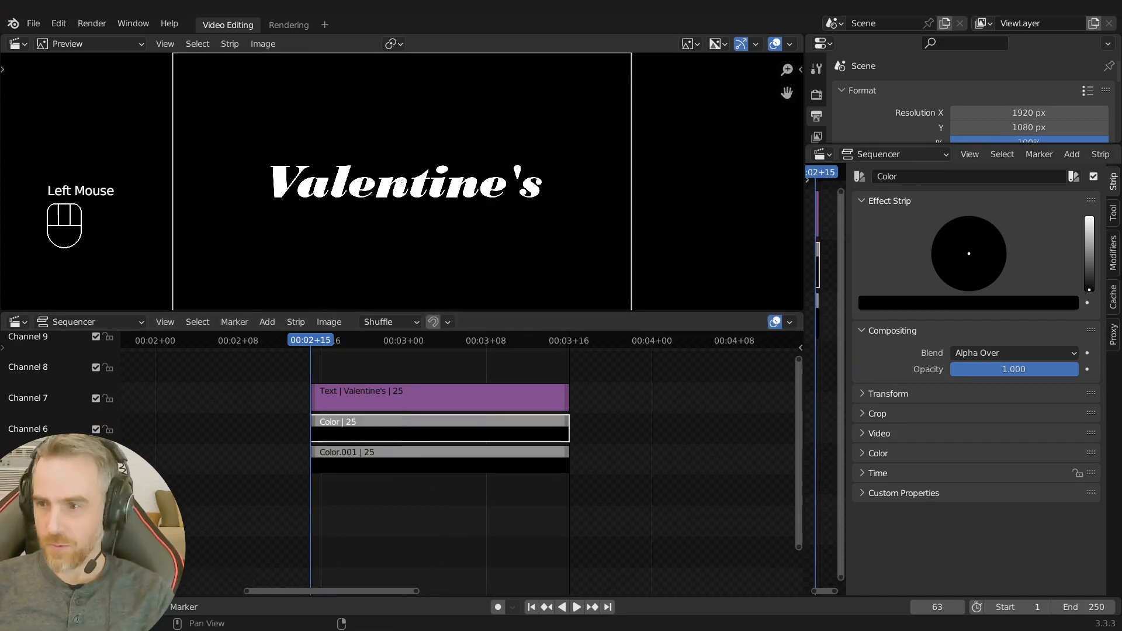
pyautogui.moveTo(1081, 276); pyautogui.dragTo(1095, 200)
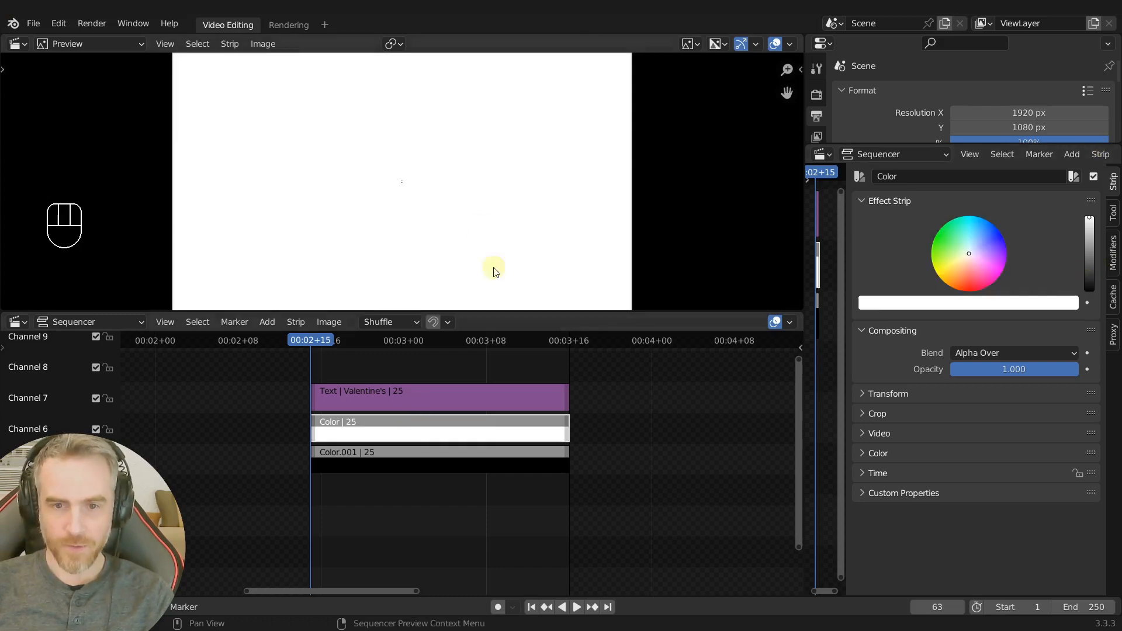
pyautogui.scroll(-1, 481, 230)
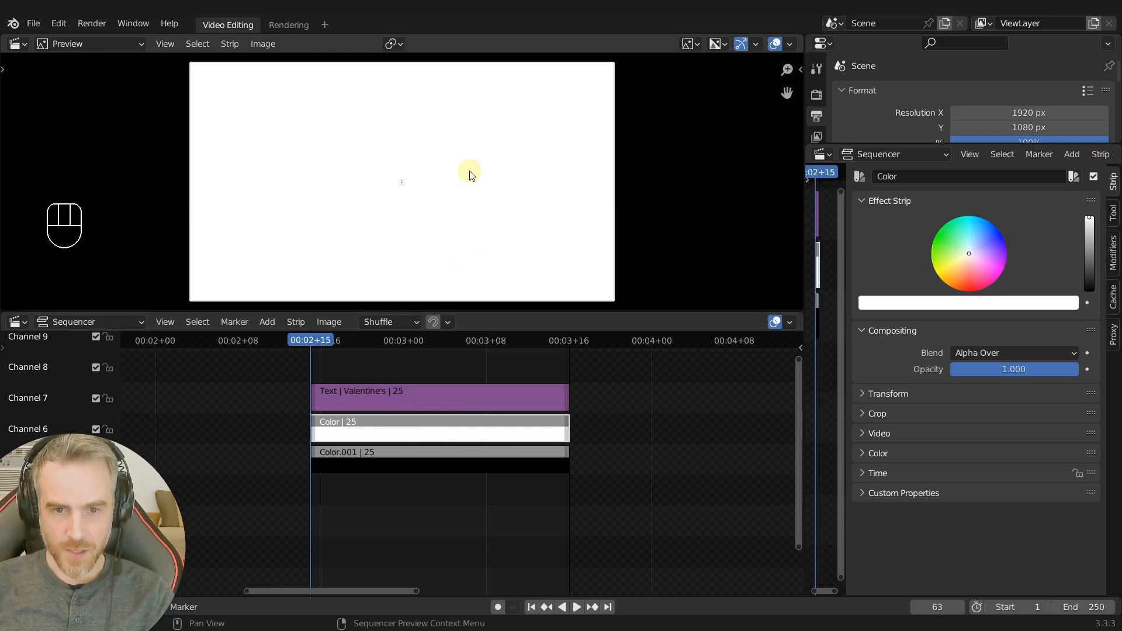
pyautogui.press('g')
pyautogui.press('y')
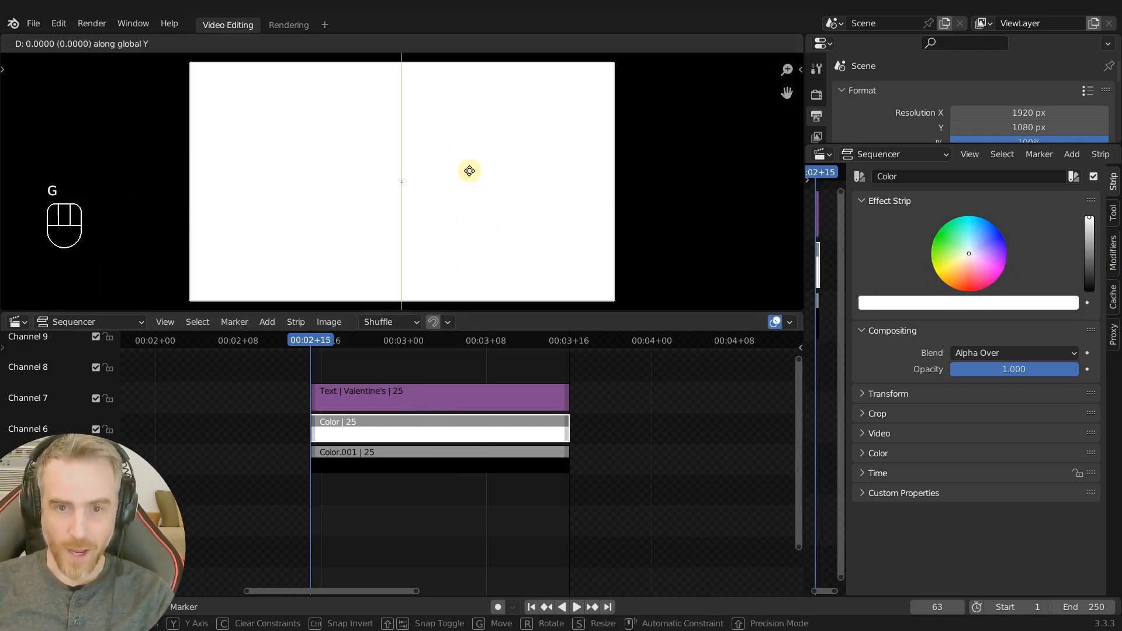
pyautogui.write('540')
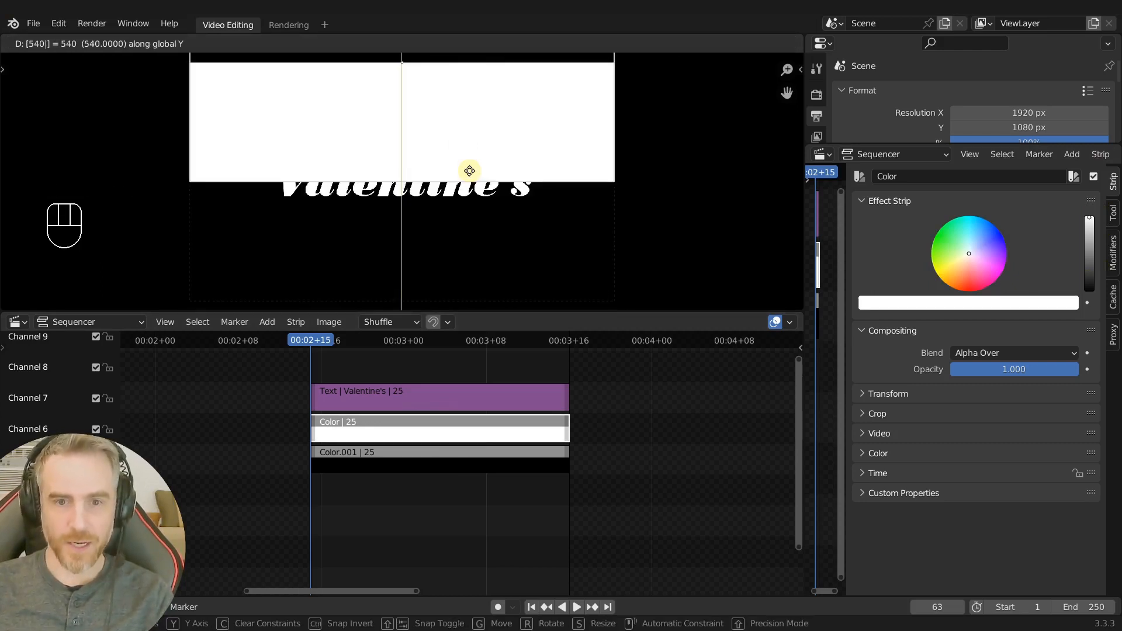
pyautogui.press('Return')
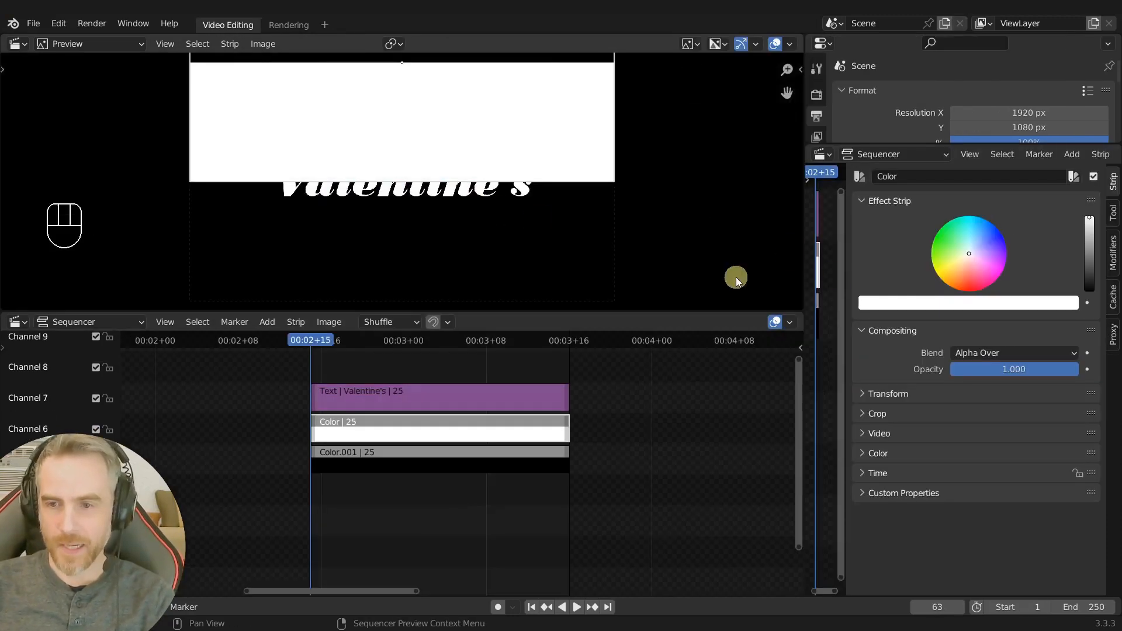
pyautogui.moveTo(1017, 245); pyautogui.dragTo(958, 174)
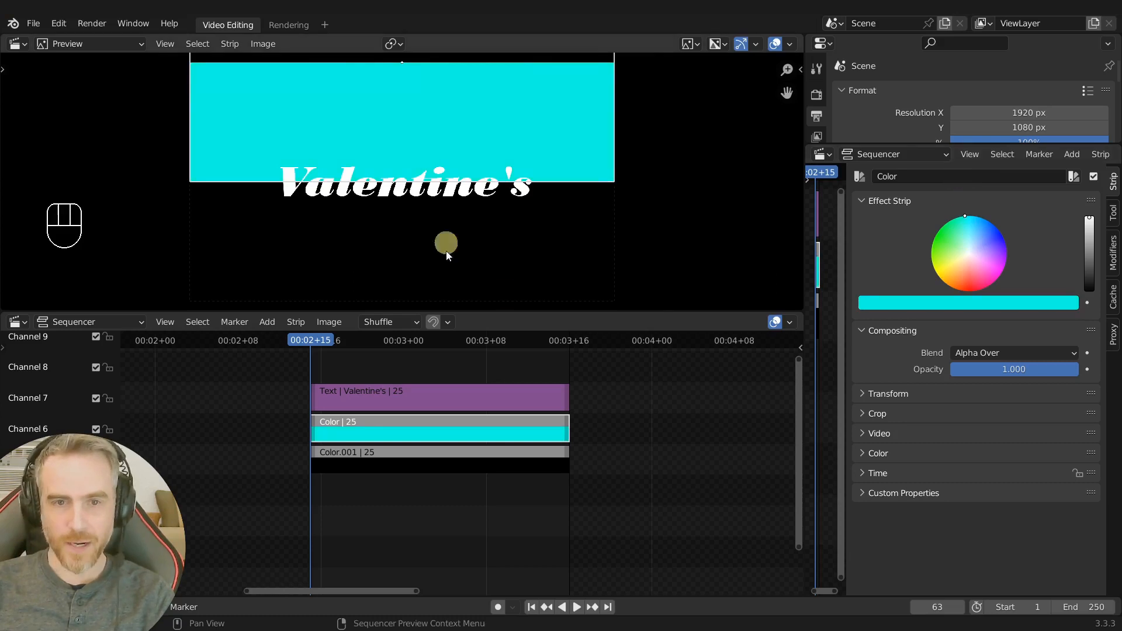
# - Set the lower color strip's color to hot pink at full brightness
pyautogui.click(455, 467)
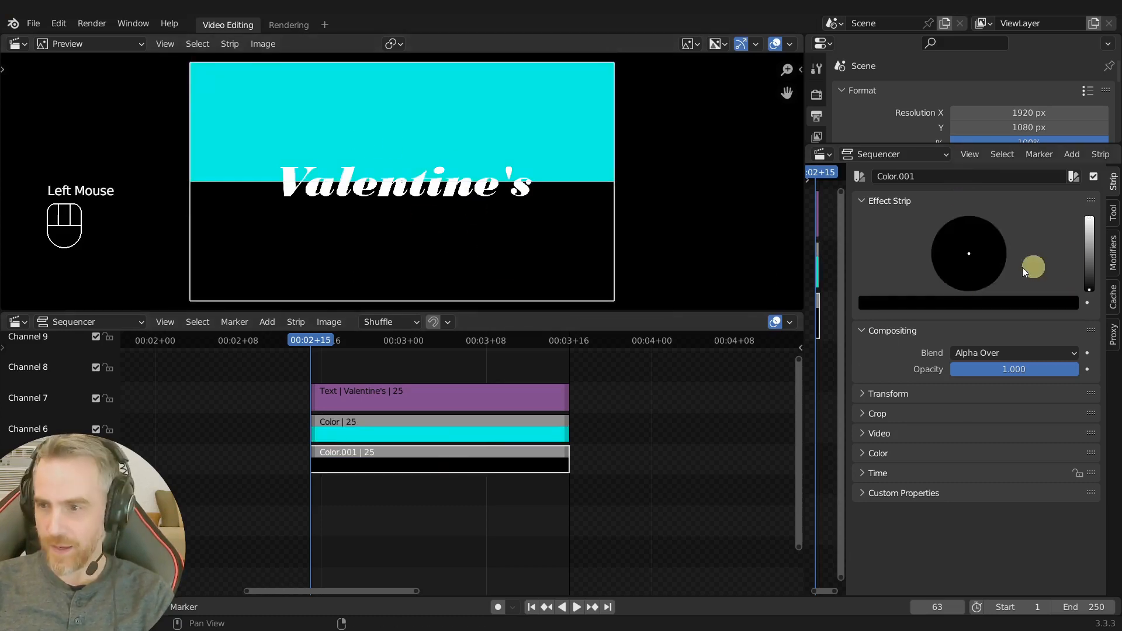
pyautogui.moveTo(1092, 269); pyautogui.dragTo(1077, 143)
pyautogui.moveTo(975, 254); pyautogui.dragTo(1013, 292)
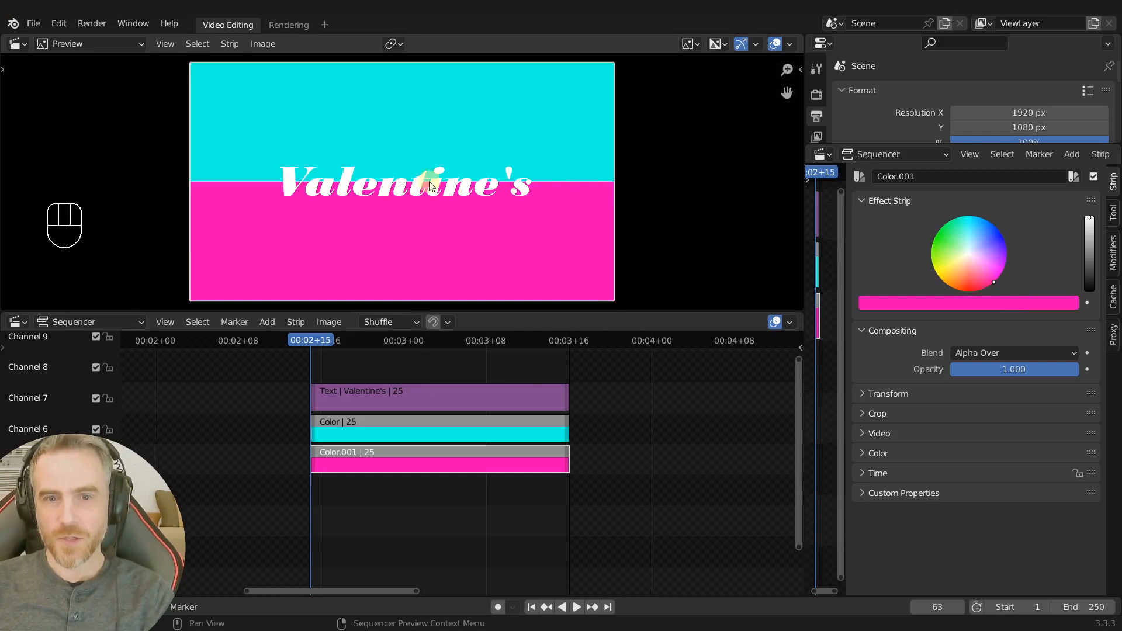
# - Group the cyan and pink color strips into a meta strip
pyautogui.click(279, 424)
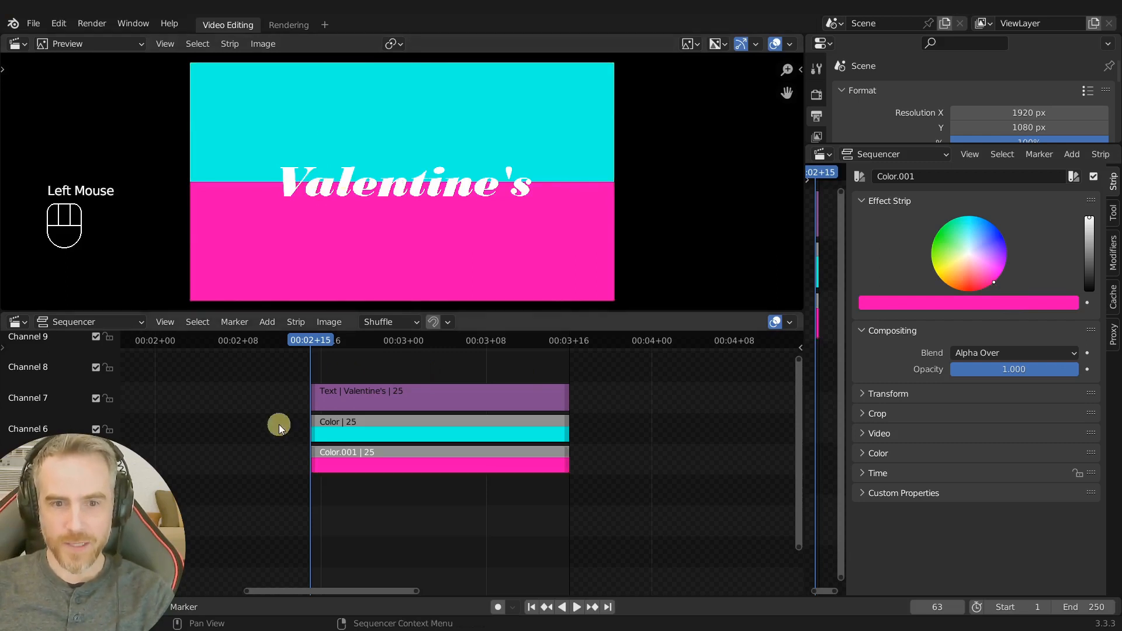
pyautogui.doubleClick(390, 471)
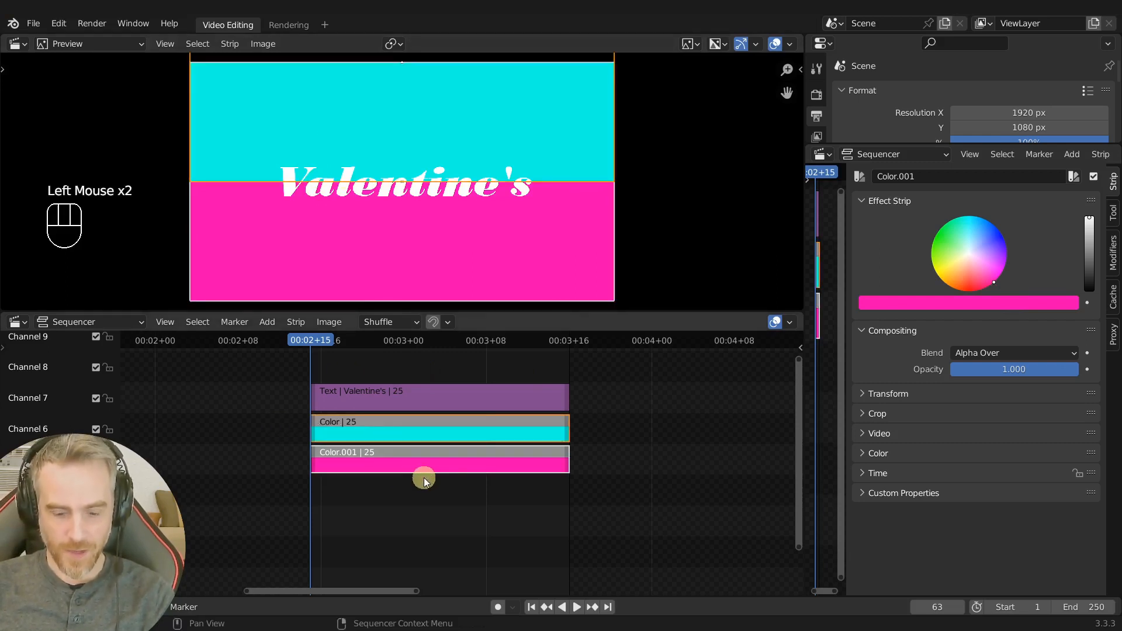
pyautogui.hotkey('ctrl', 'g')
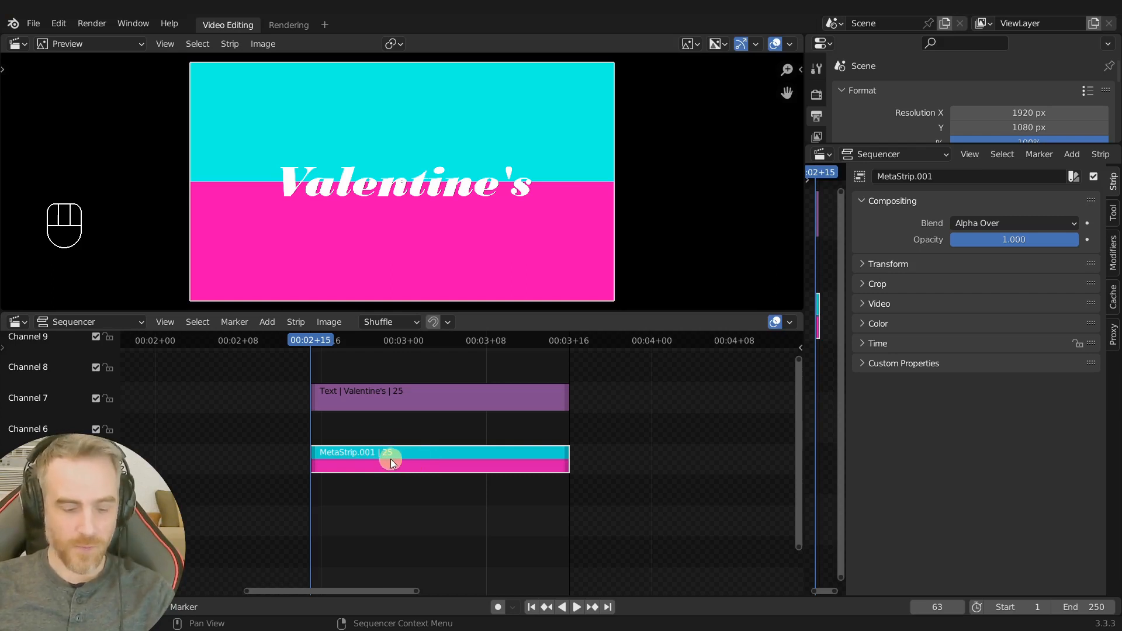
# - Scrub alternately over the color meta strip and the Valentine's text strip to preview each one
pyautogui.keyDown('shift'); pyautogui.moveTo(388, 461); pyautogui.dragTo(419, 458, button='right'); pyautogui.keyUp('shift')
pyautogui.moveTo(380, 395)
pyautogui.keyDown('shift'); pyautogui.mouseDown(button='right')
pyautogui.moveTo(475, 395)
pyautogui.moveTo(392, 394)
pyautogui.mouseUp(button='right'); pyautogui.keyUp('shift')
pyautogui.keyDown('shift'); pyautogui.moveTo(402, 465); pyautogui.dragTo(413, 463, button='right'); pyautogui.keyUp('shift')
pyautogui.keyDown('shift'); pyautogui.moveTo(376, 397); pyautogui.dragTo(444, 397, button='right'); pyautogui.keyUp('shift')
pyautogui.keyDown('shift'); pyautogui.moveTo(405, 474); pyautogui.dragTo(429, 395, button='right'); pyautogui.keyUp('shift')
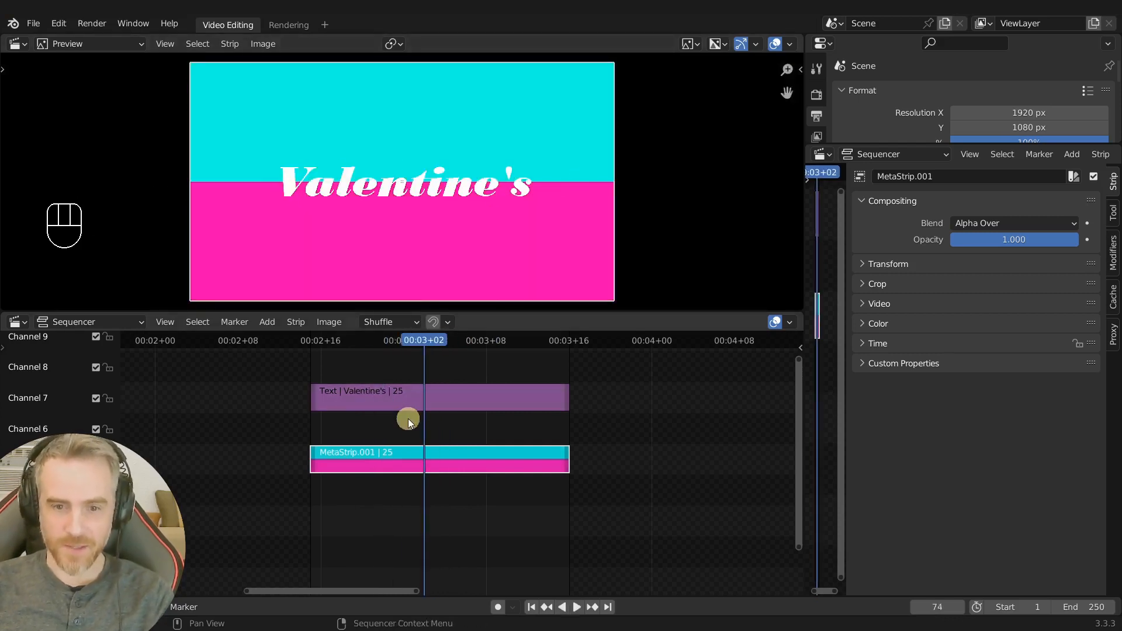
# - Add a Mask modifier to the color meta strip, using the Text strip as its mask
pyautogui.click(408, 397)
pyautogui.click(401, 453)
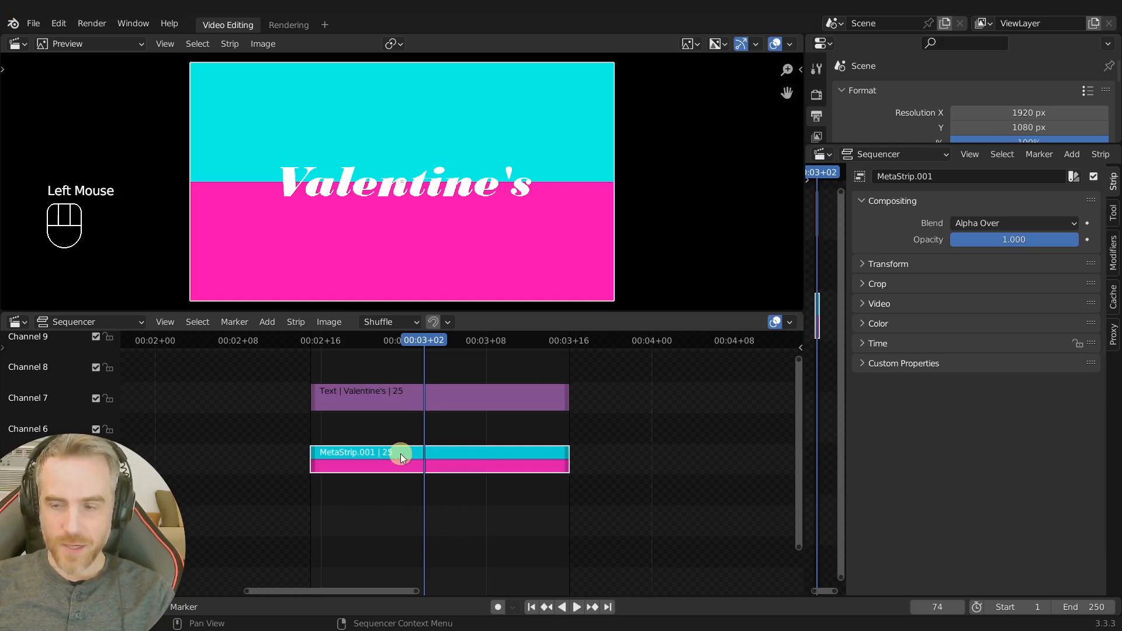
pyautogui.click(1112, 251)
pyautogui.click(914, 215)
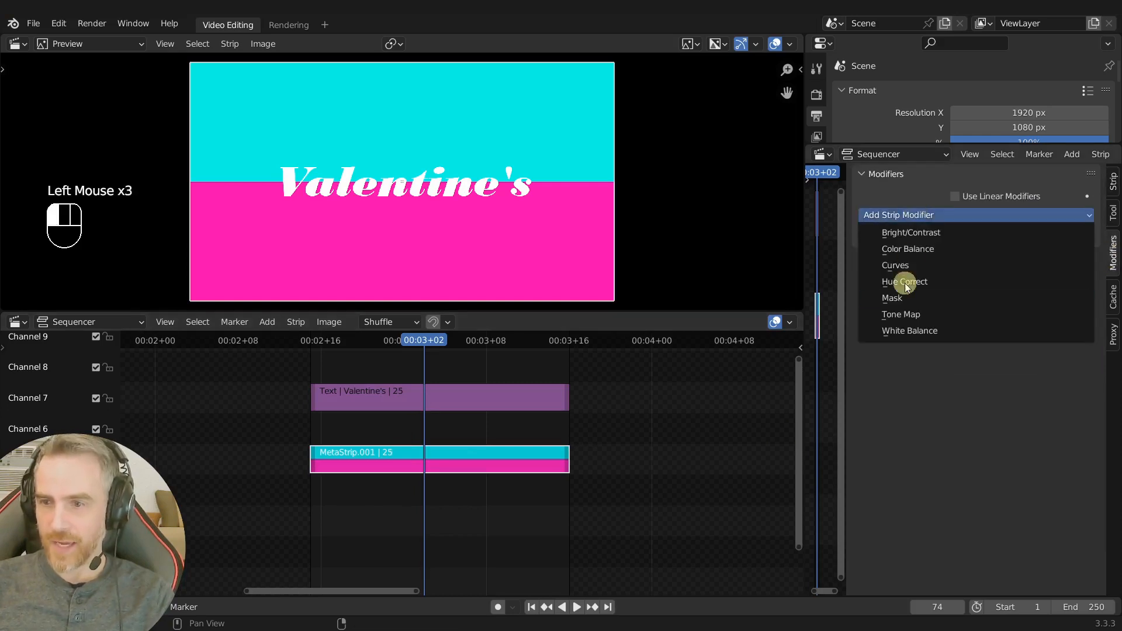
pyautogui.click(895, 297)
pyautogui.click(999, 307)
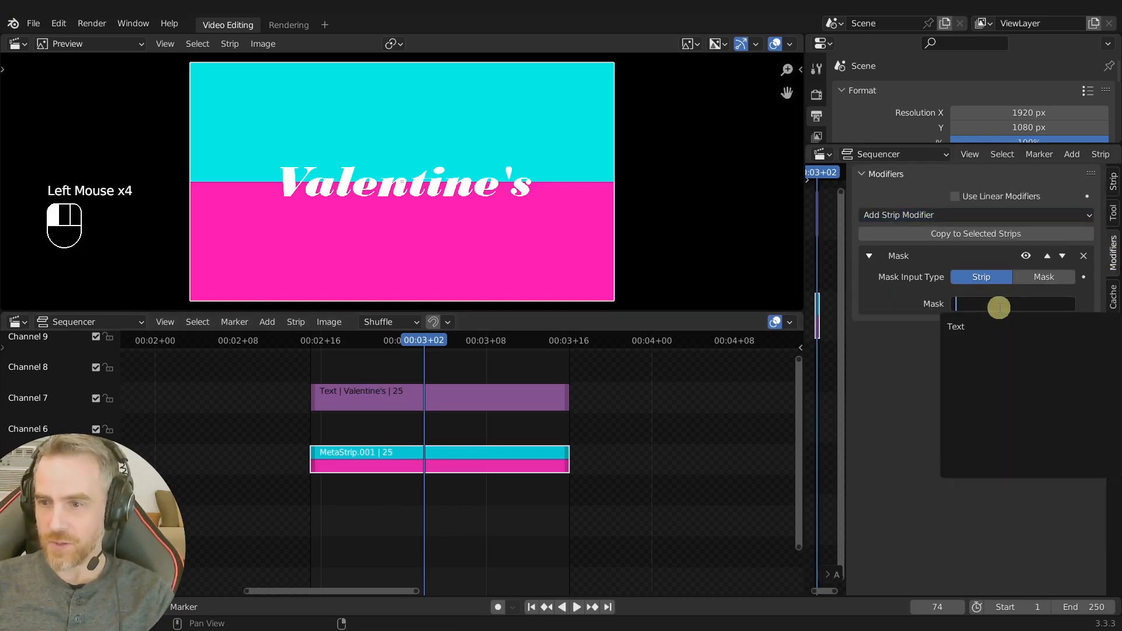
pyautogui.click(981, 325)
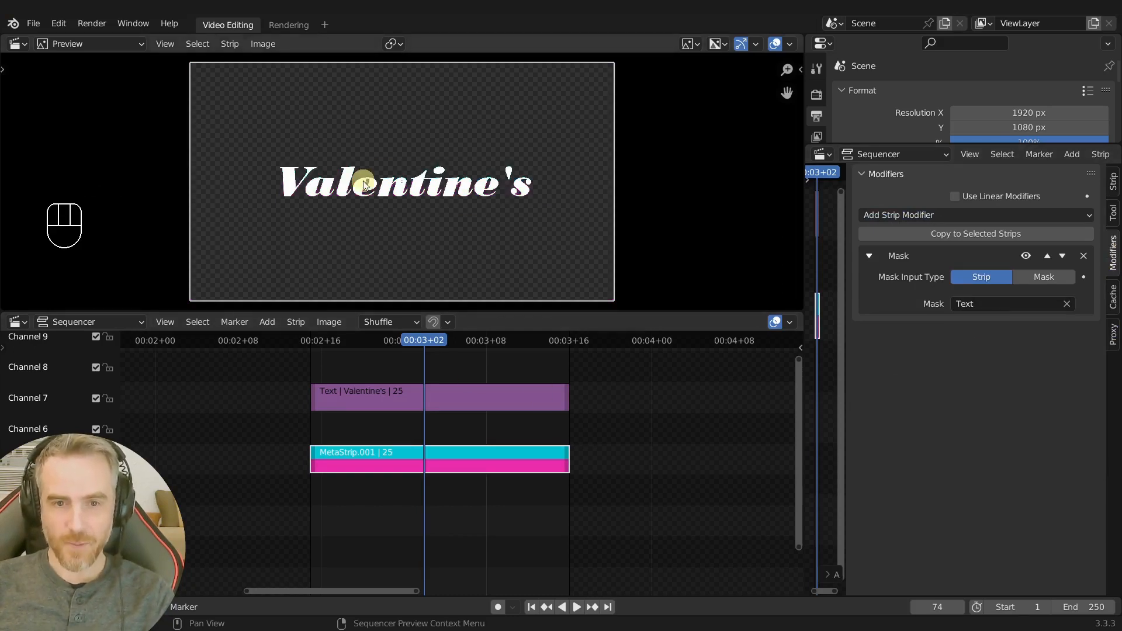
# - Mute the Valentine's text strip so that only the masked cyan and pink color meta strip shows
pyautogui.scroll(3, 368, 204)
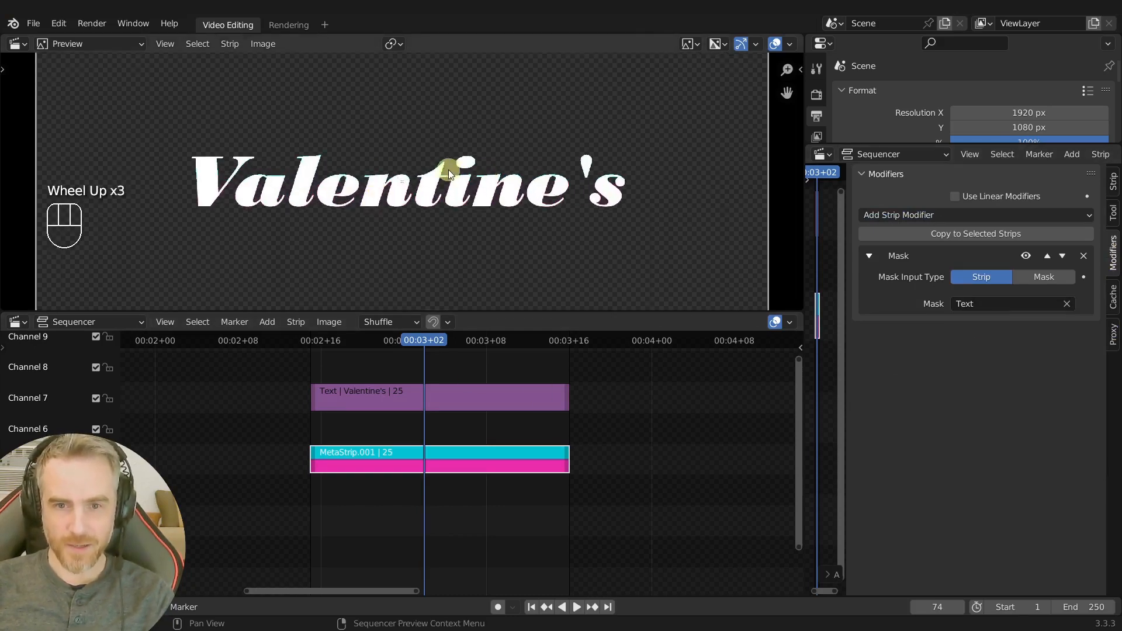
pyautogui.click(388, 401)
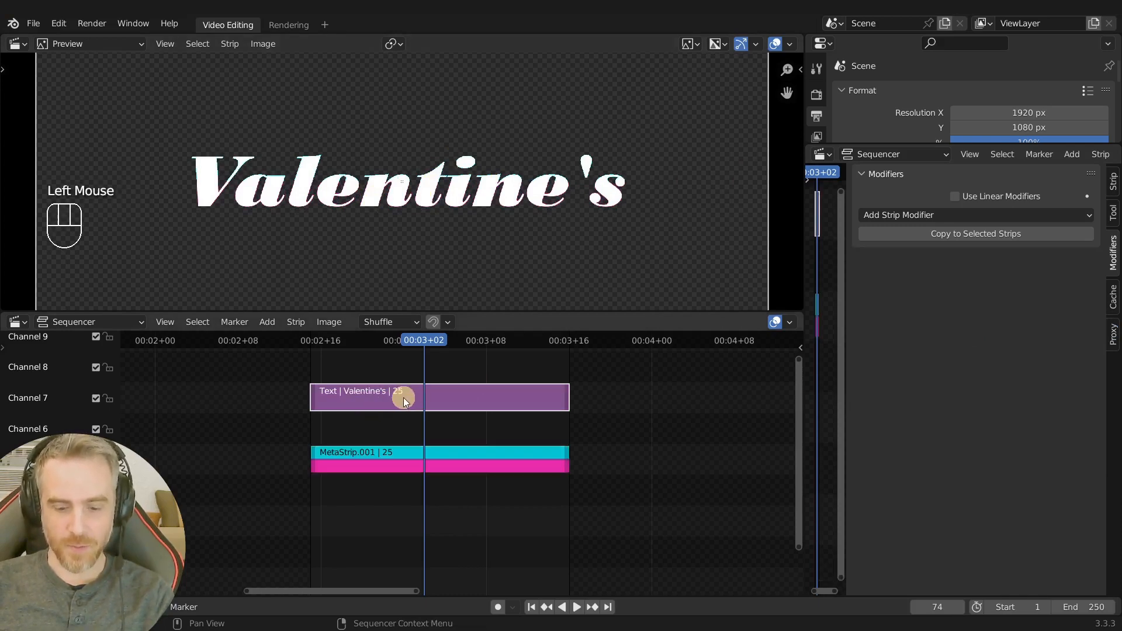
pyautogui.press('h')
pyautogui.scroll(-2, 376, 193)
pyautogui.scroll(-2, 377, 193)
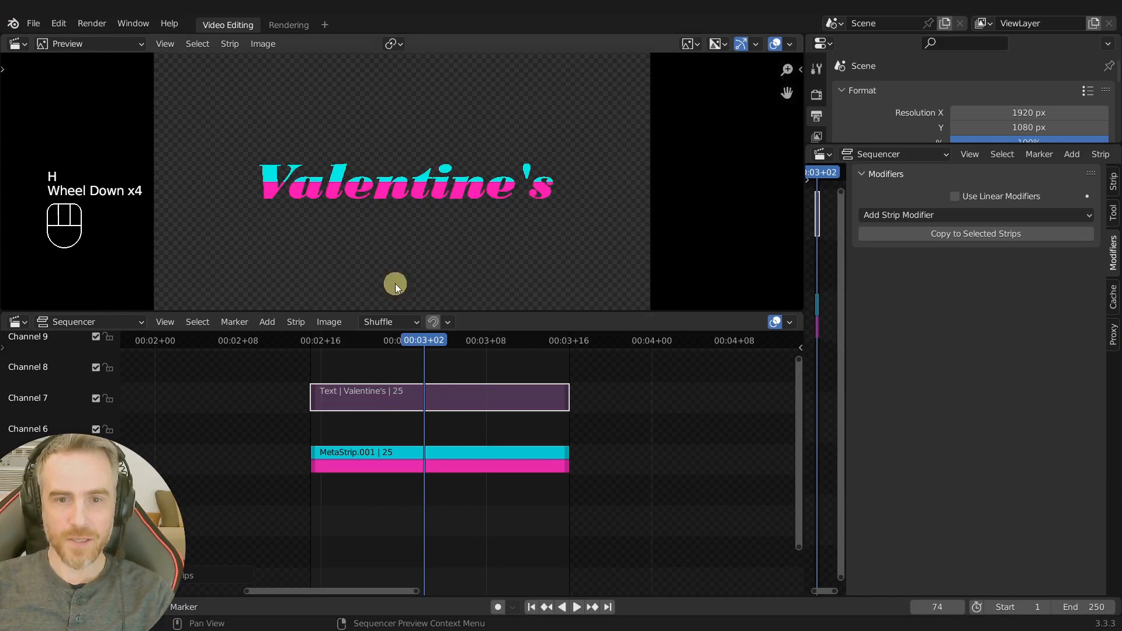
pyautogui.click(403, 464)
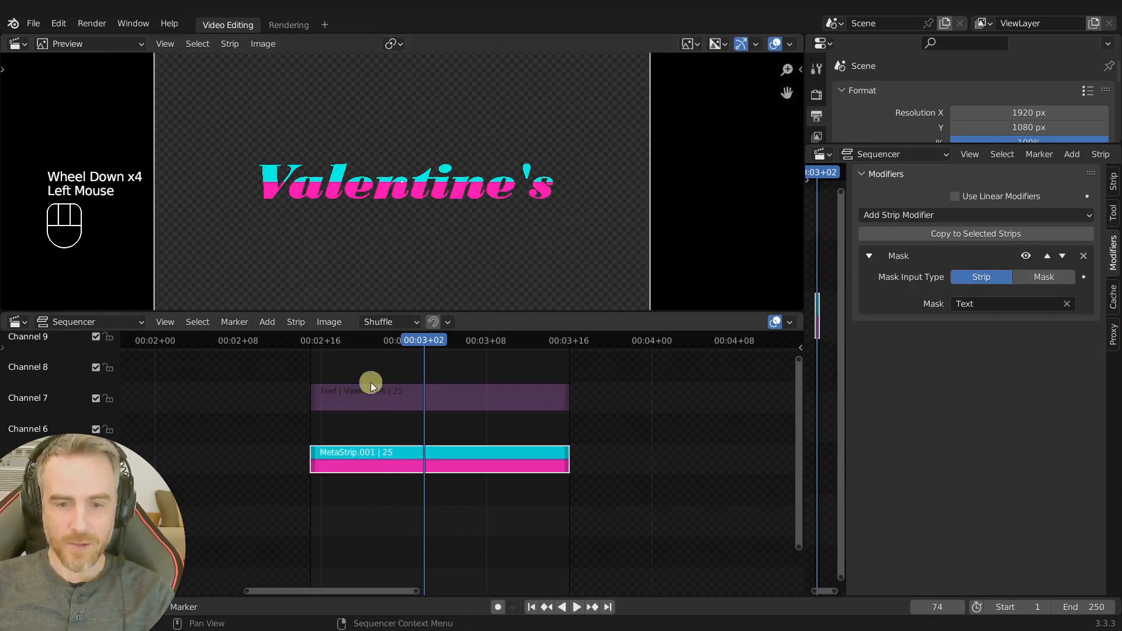
pyautogui.click(412, 395)
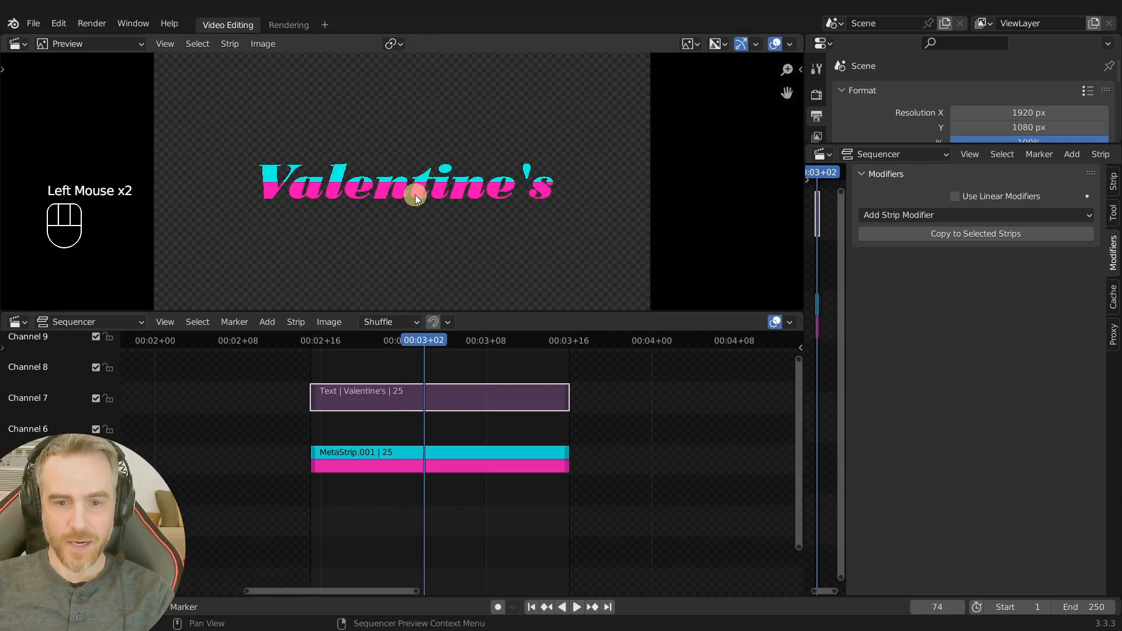
pyautogui.click(436, 397)
pyautogui.click(437, 399)
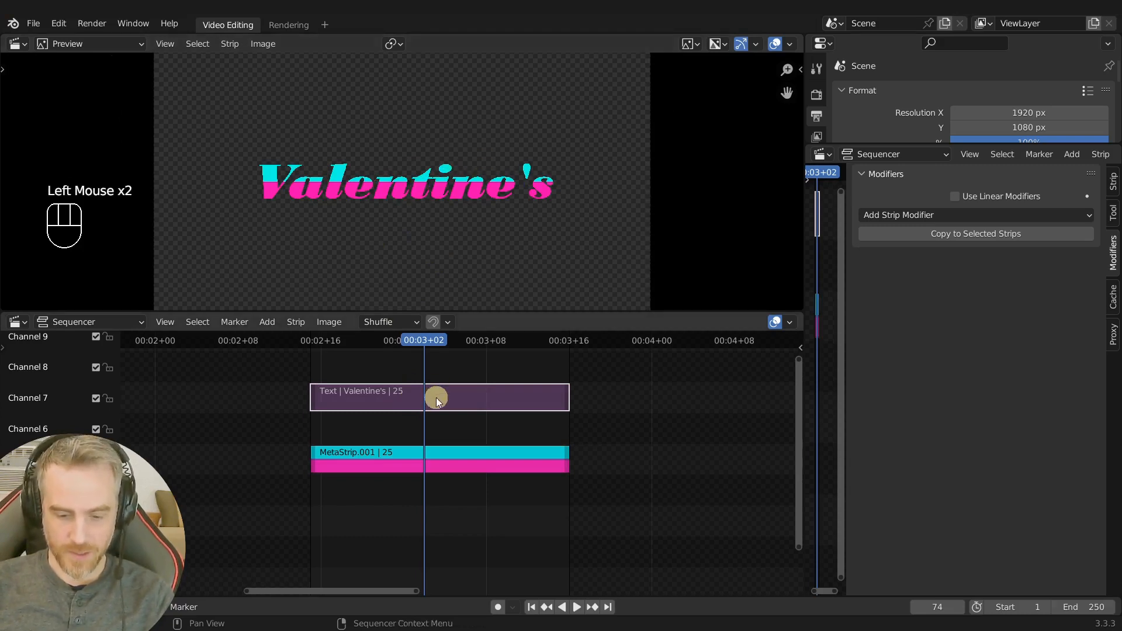
pyautogui.press('h')
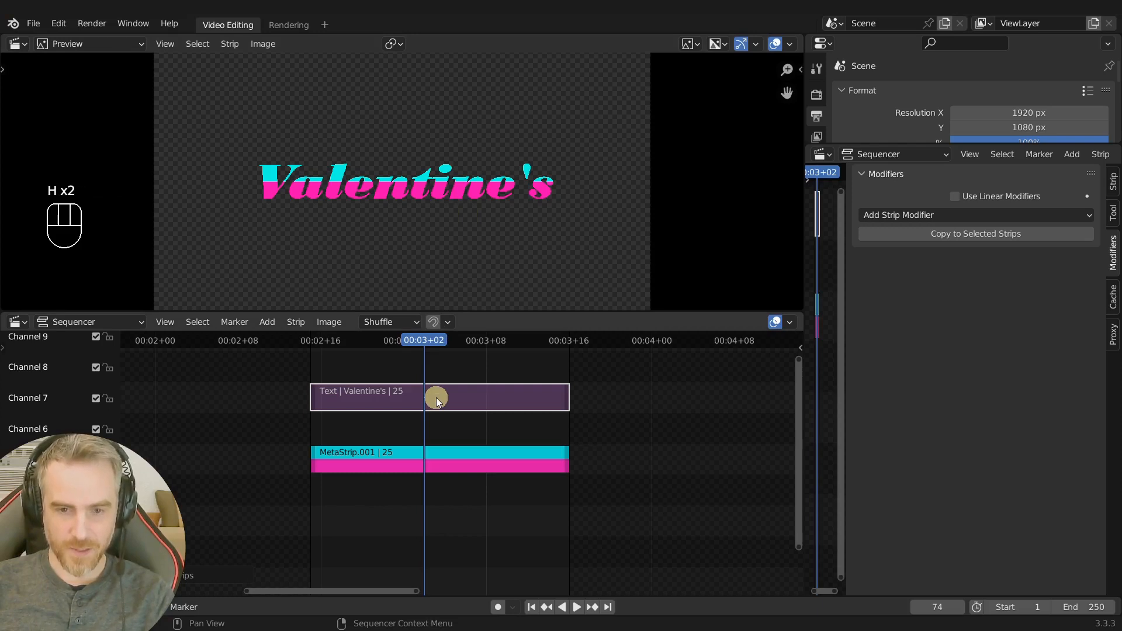
# - Try unmuting the Valentine's text strip and moving it up and right in the preview, then muting it again to check the mask
pyautogui.hotkey('alt', 'h')
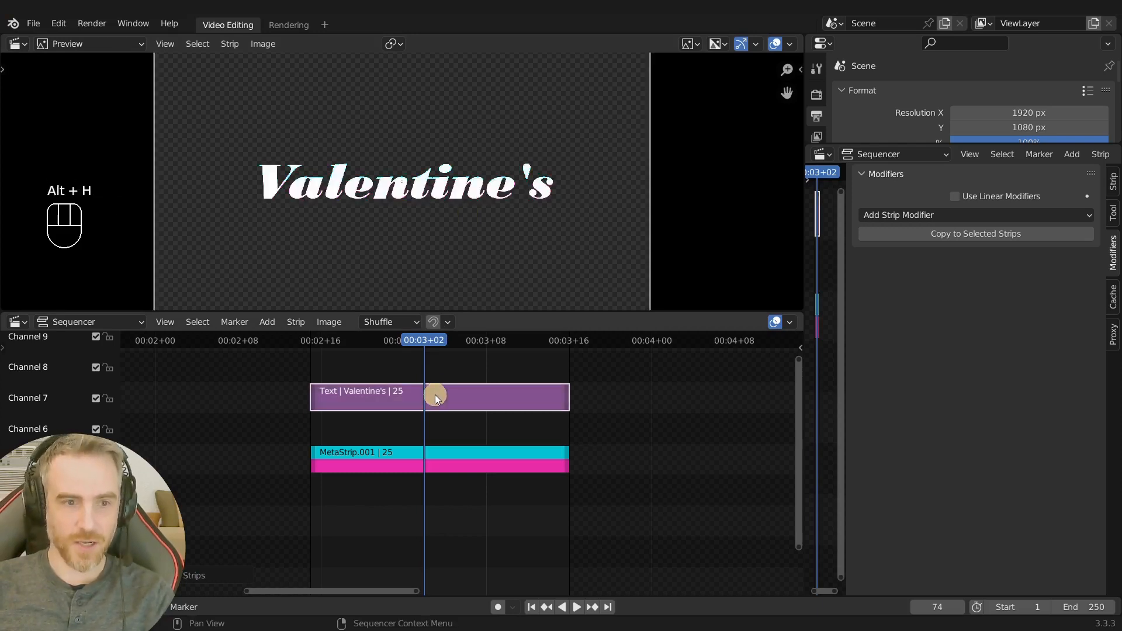
pyautogui.press('g')
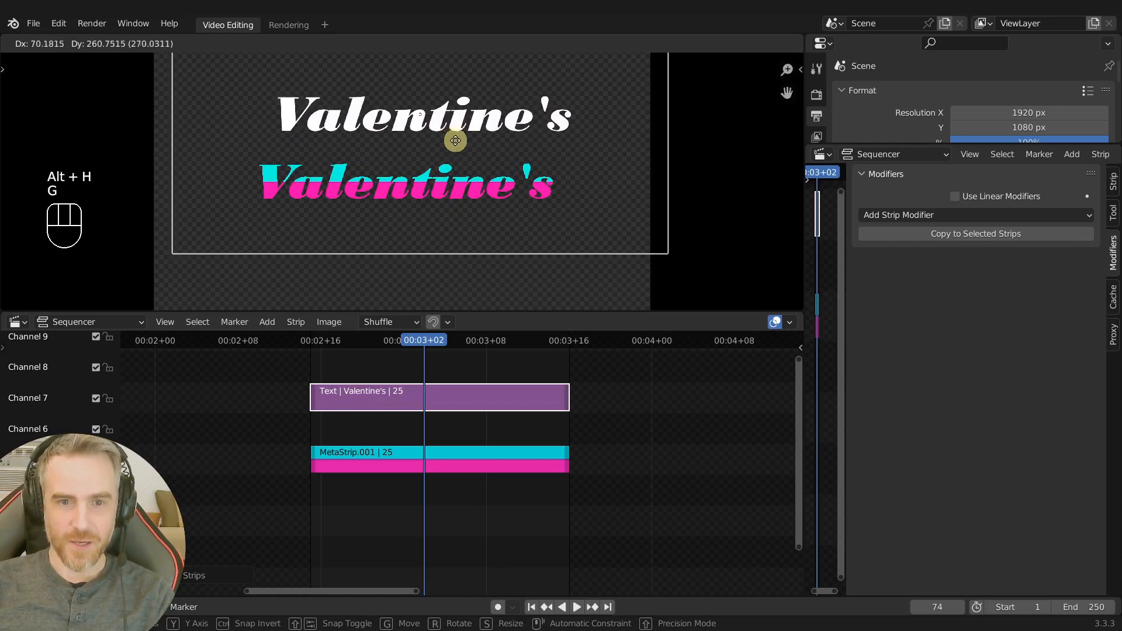
pyautogui.click(467, 133)
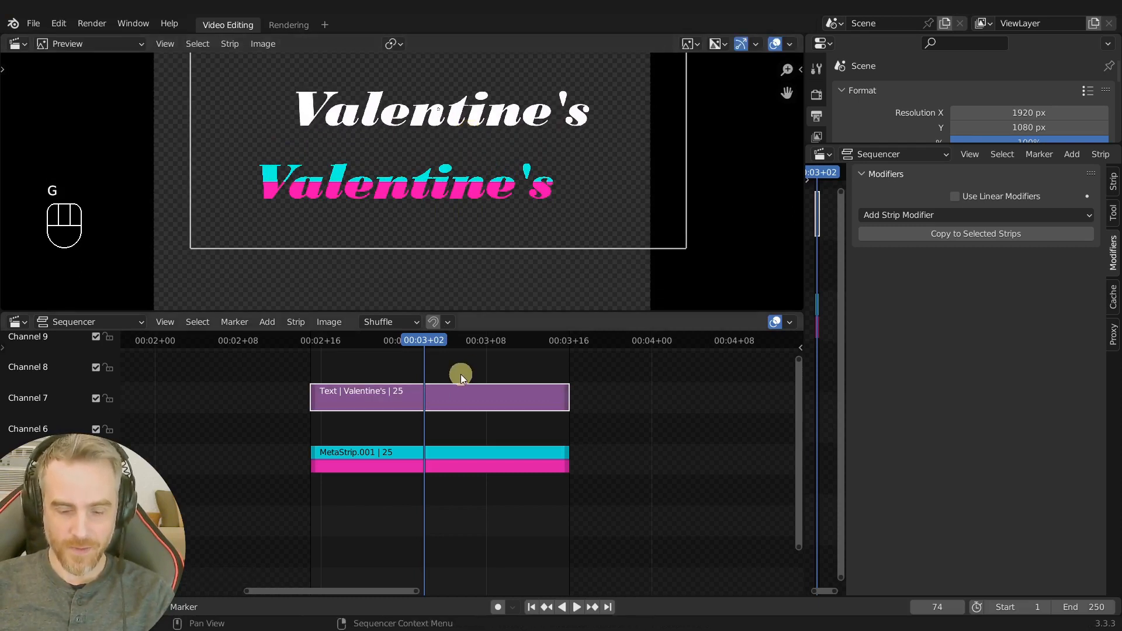
pyautogui.press('h')
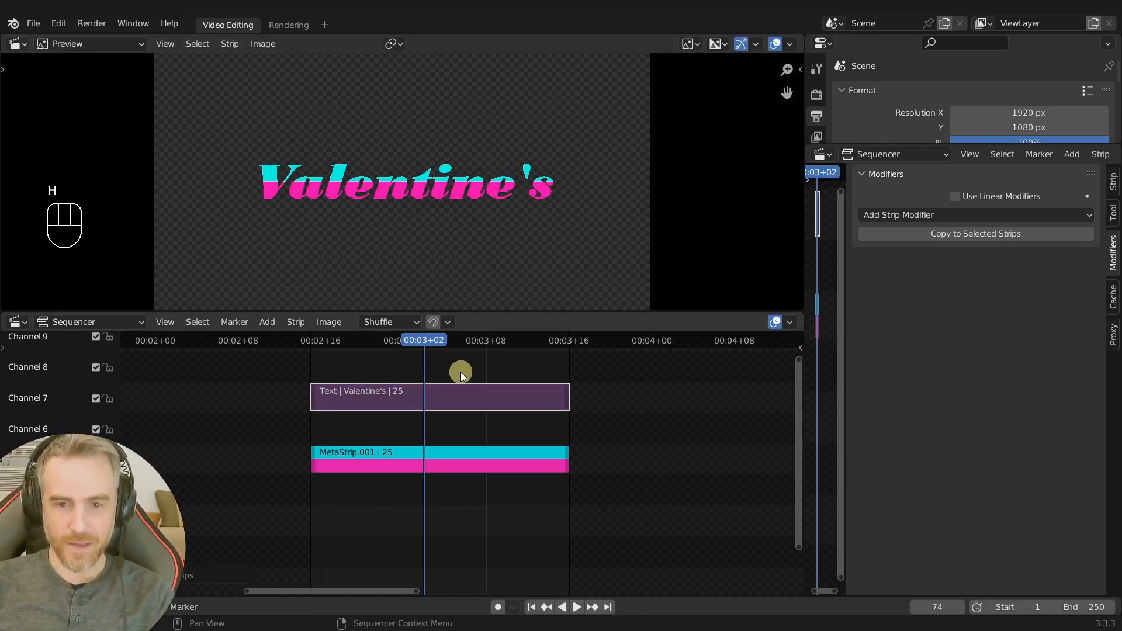
pyautogui.hotkey('ctrl', 'r')
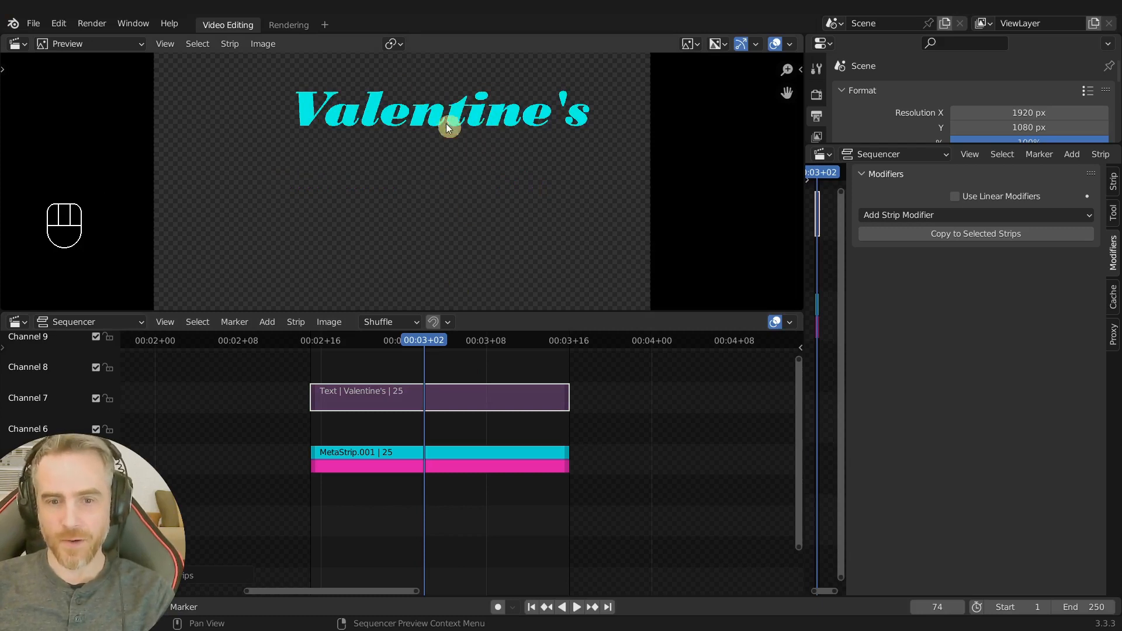
pyautogui.click(453, 457)
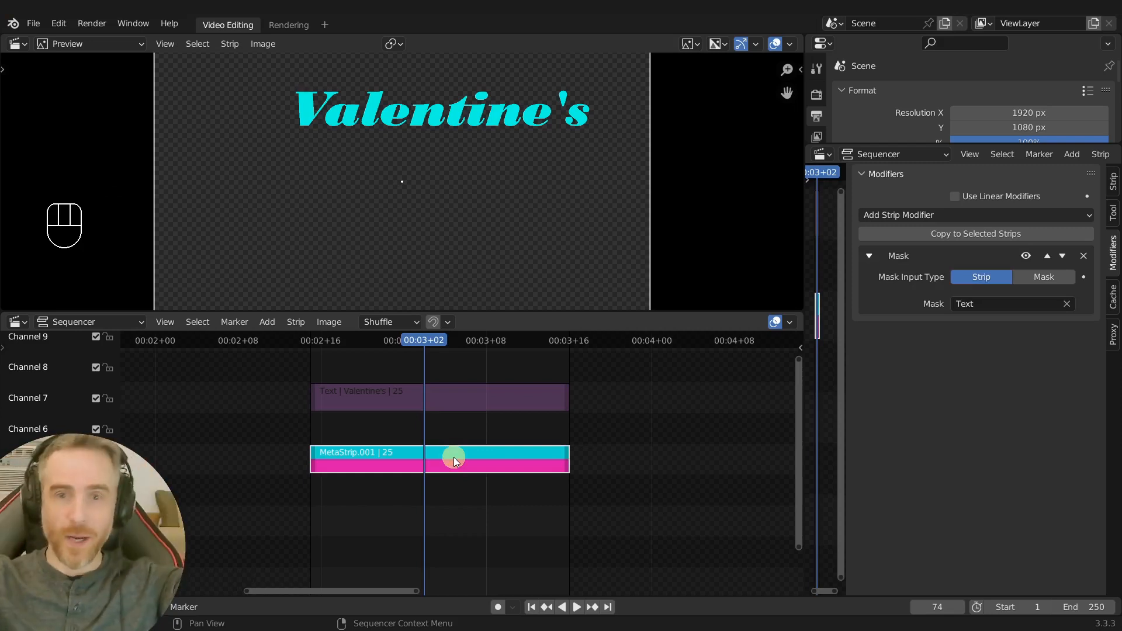
pyautogui.click(419, 405)
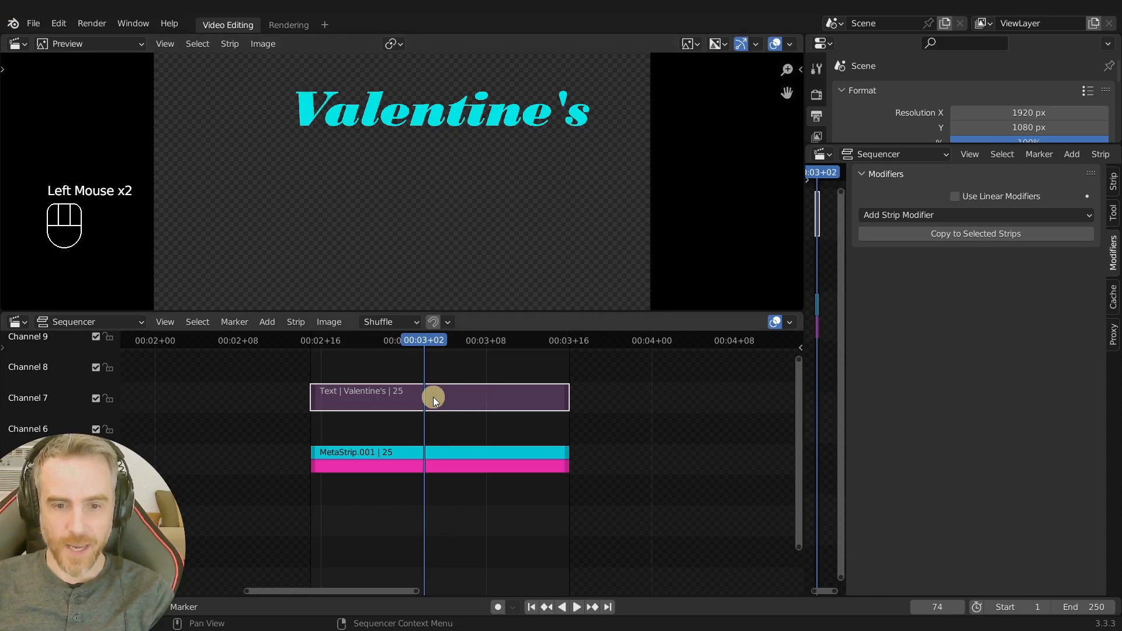
# - Undo the text strip's move and mute the strip again at its original centered position
pyautogui.hotkey('ctrl', 'z')
pyautogui.hotkey('ctrl', 'z')
pyautogui.hotkey('ctrl', 'z')
pyautogui.hotkey('ctrl', 'z')
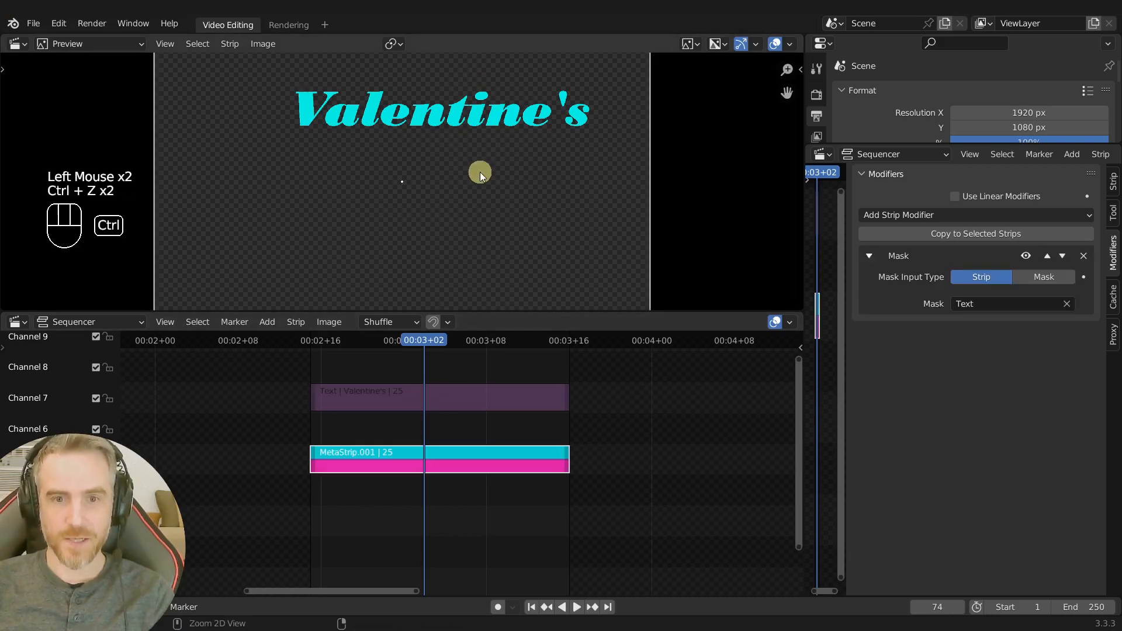
pyautogui.hotkey('ctrl', 'z')
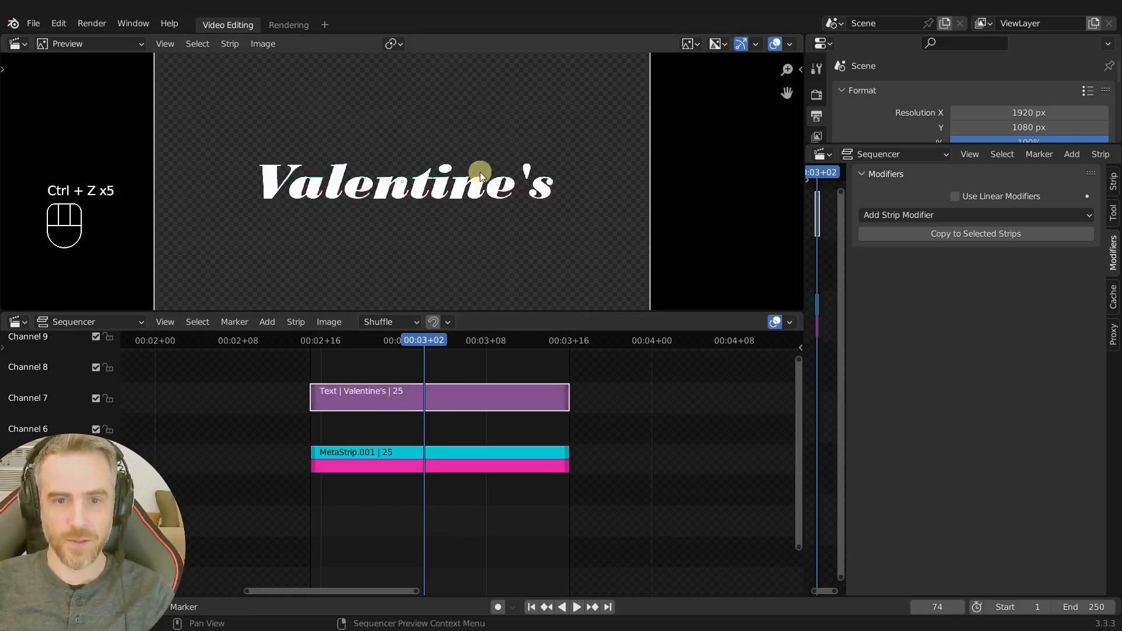
pyautogui.press('h')
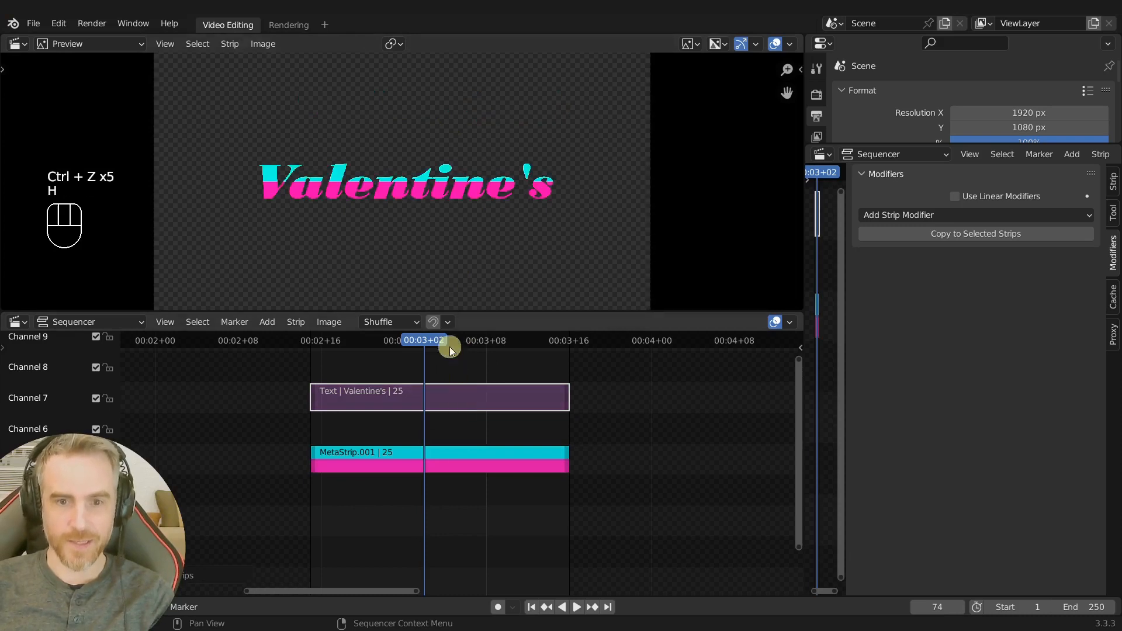
# - Move the color meta strip about 23 px down in the preview to lower the cyan and pink split
pyautogui.click(419, 455)
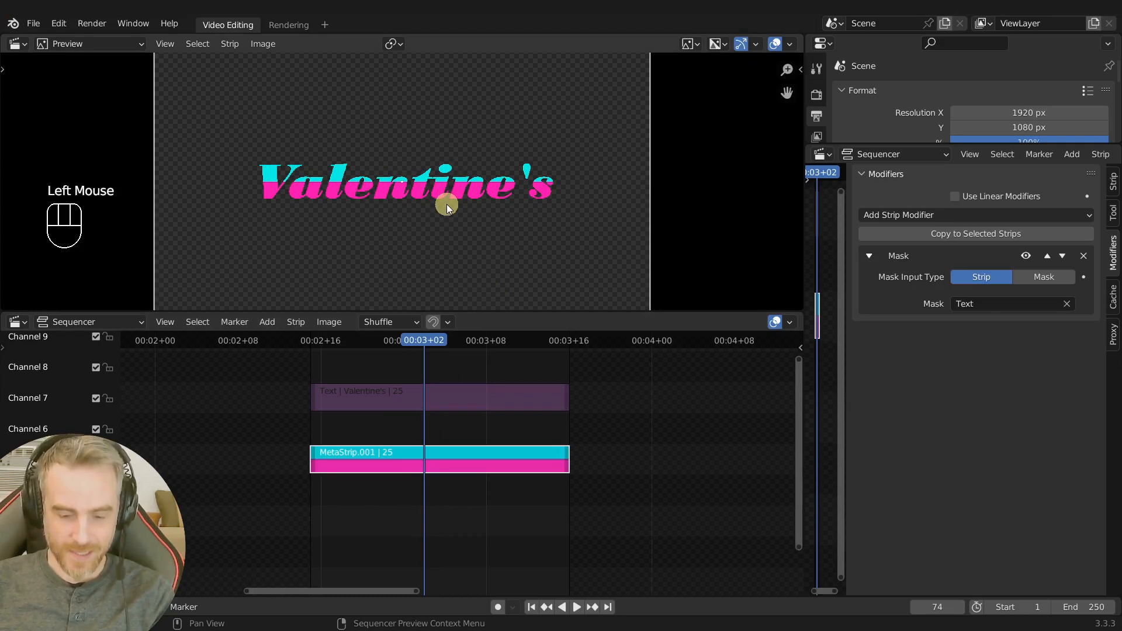
pyautogui.press('g')
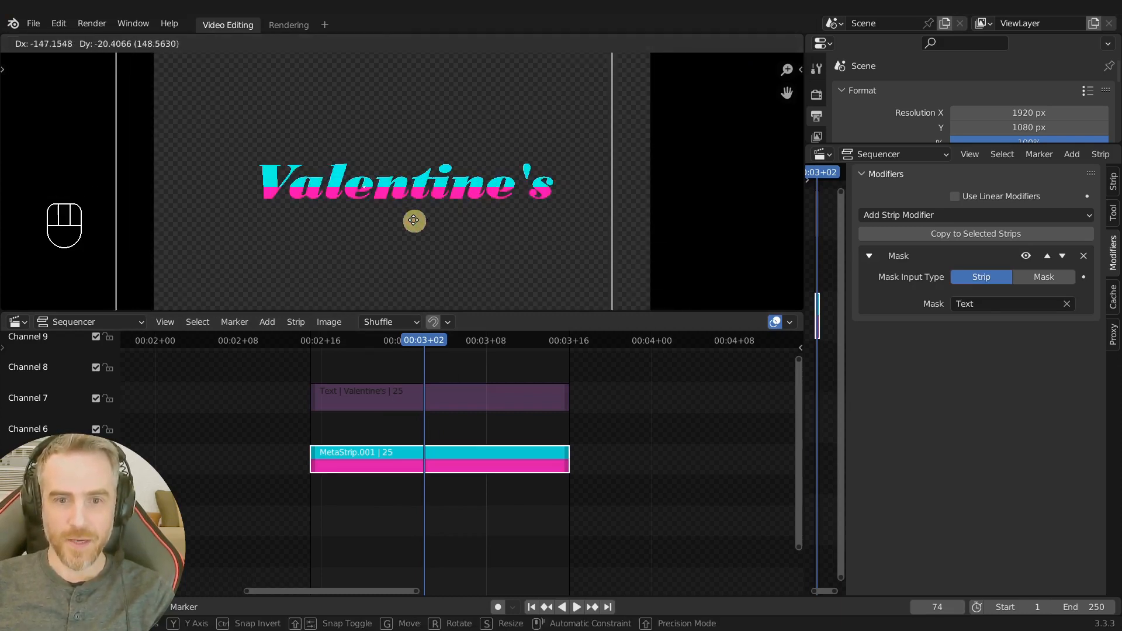
pyautogui.rightClick(463, 213)
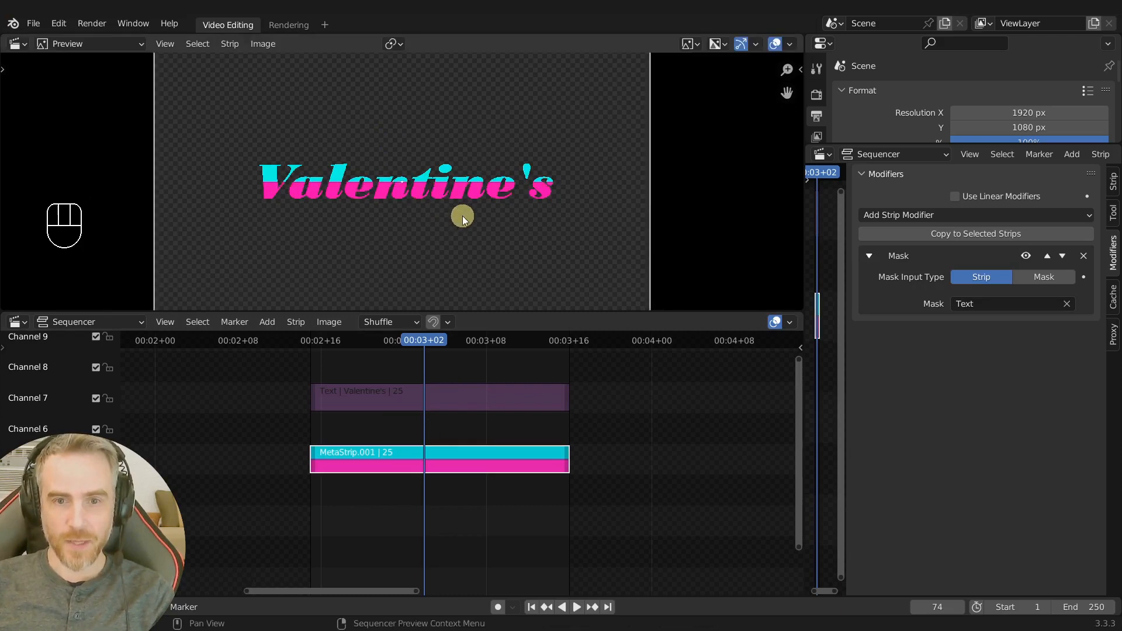
pyautogui.press('g')
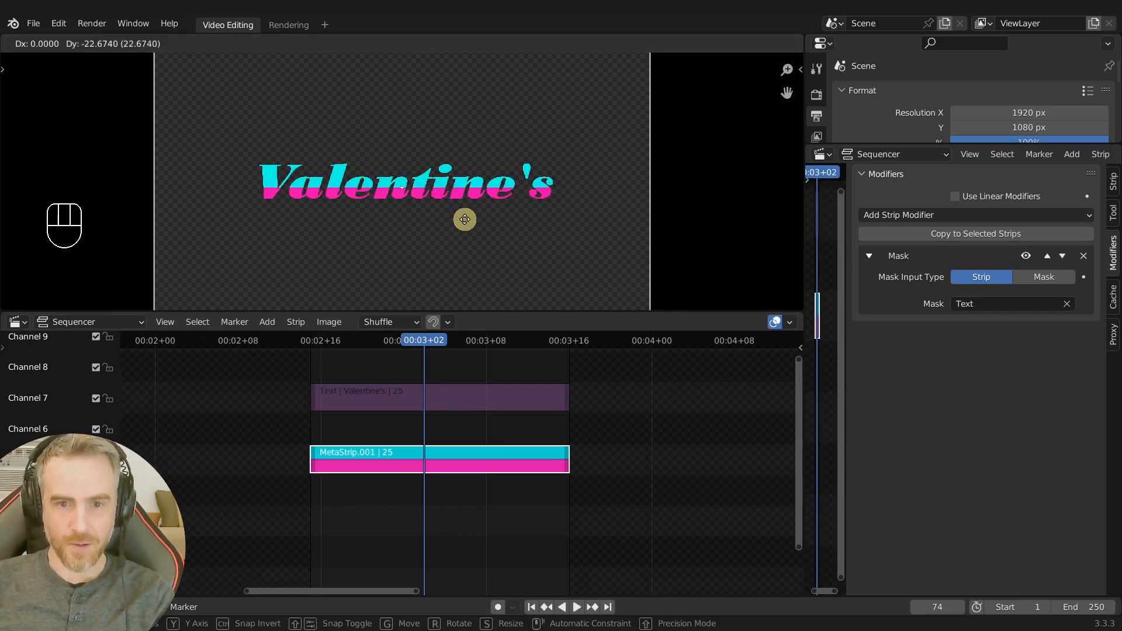
pyautogui.click(465, 219)
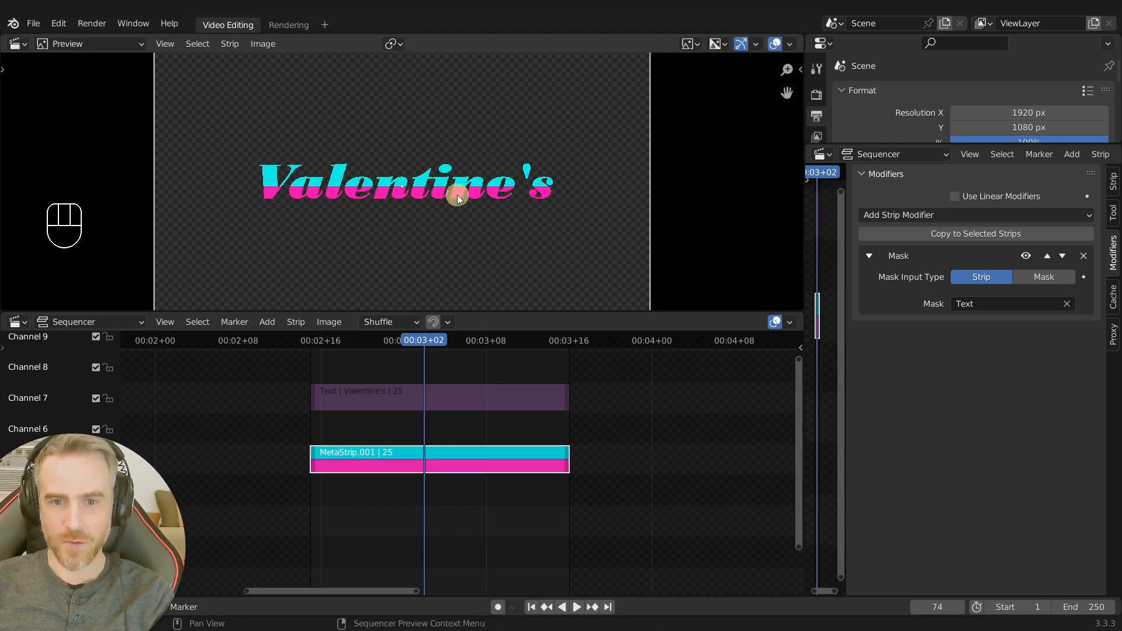
pyautogui.click(485, 180)
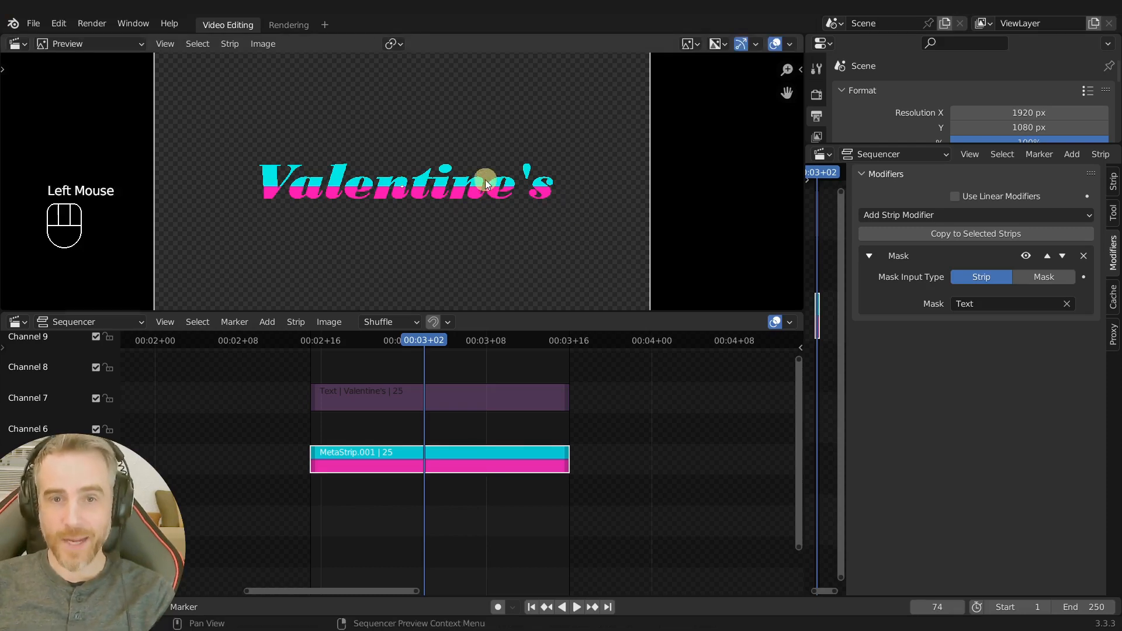
# - Enter the color meta strip to edit the cyan and pink strips inside it
pyautogui.click(464, 470)
pyautogui.press('Tab')
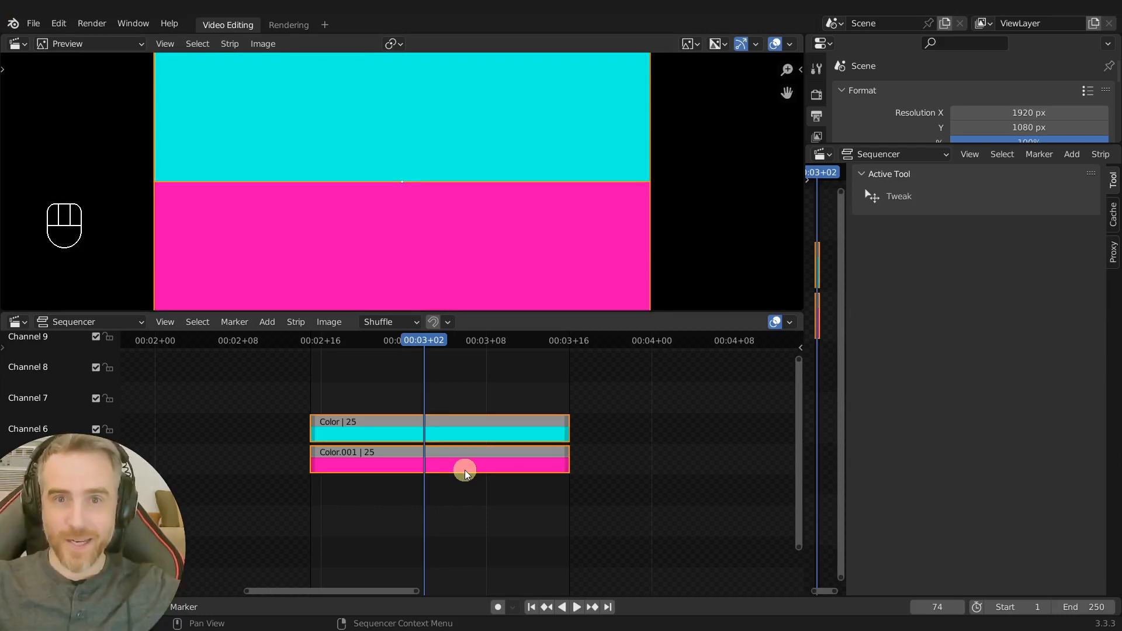
pyautogui.scroll(-1, 377, 146)
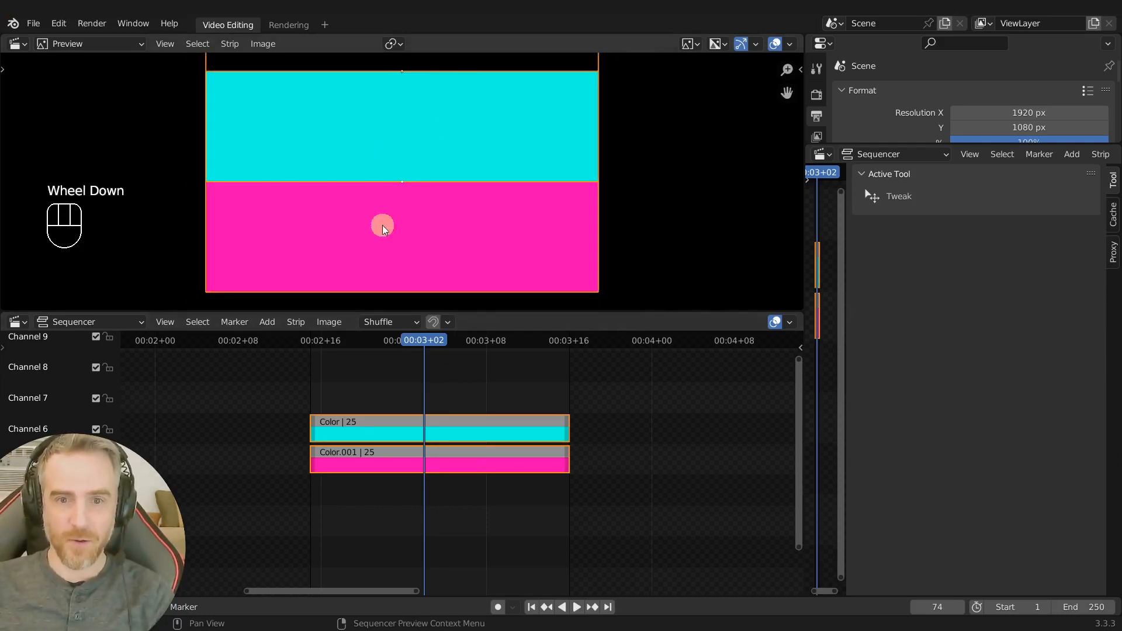
pyautogui.hotkey('ctrl', 'z')
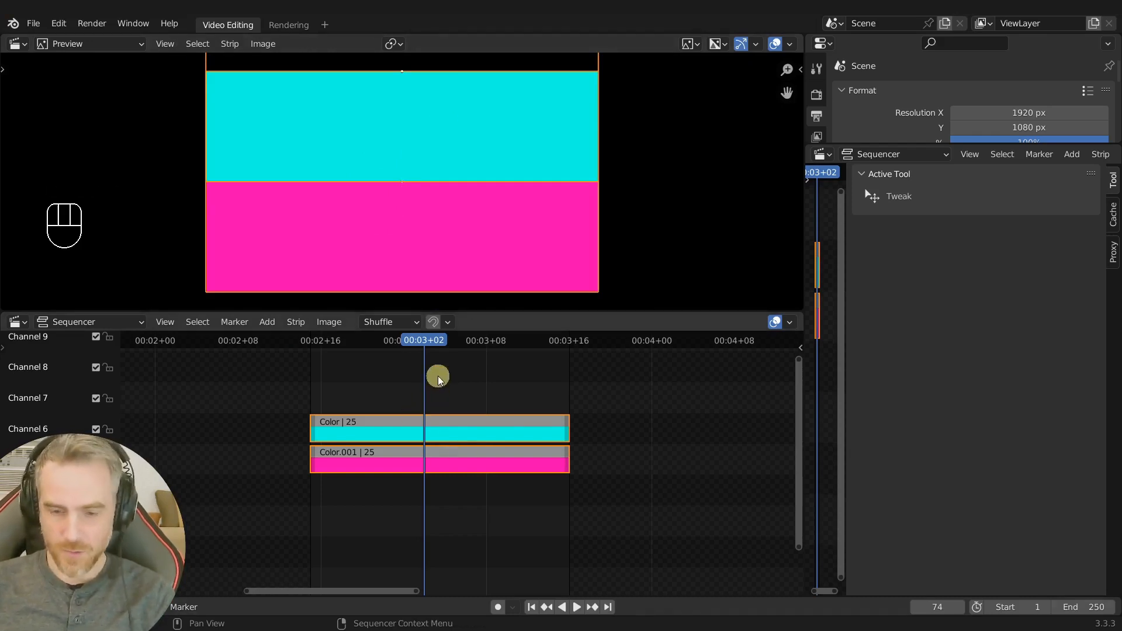
# - Add a third color strip at the start of the existing color strips and move it above them to channel 7
pyautogui.press('pagedown')
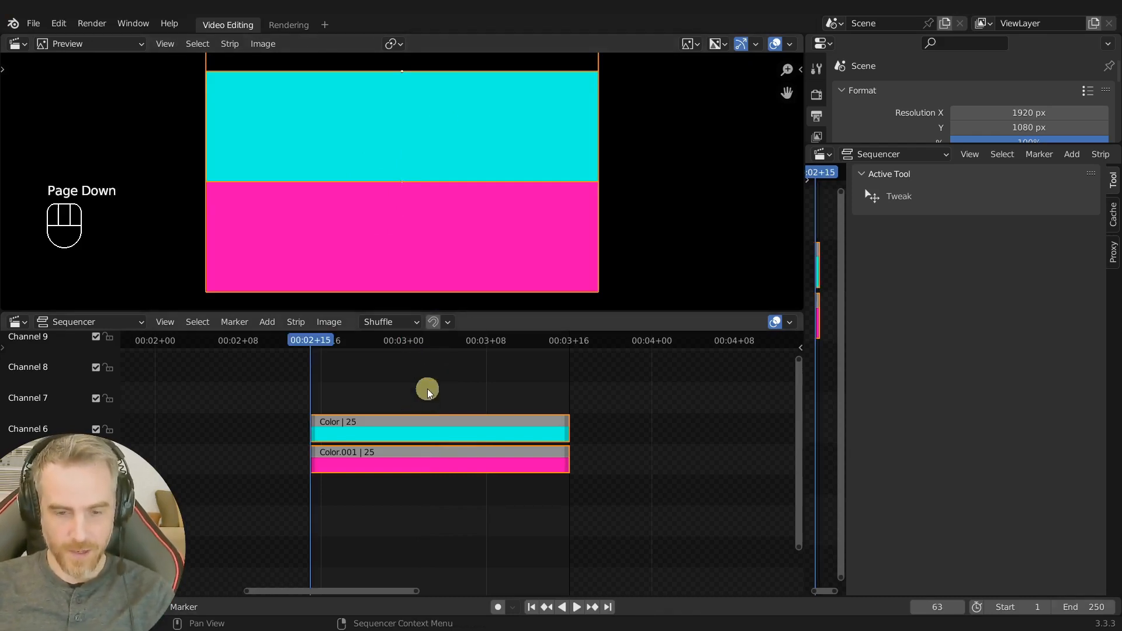
pyautogui.hotkey('shift', 'a')
pyautogui.click(427, 389)
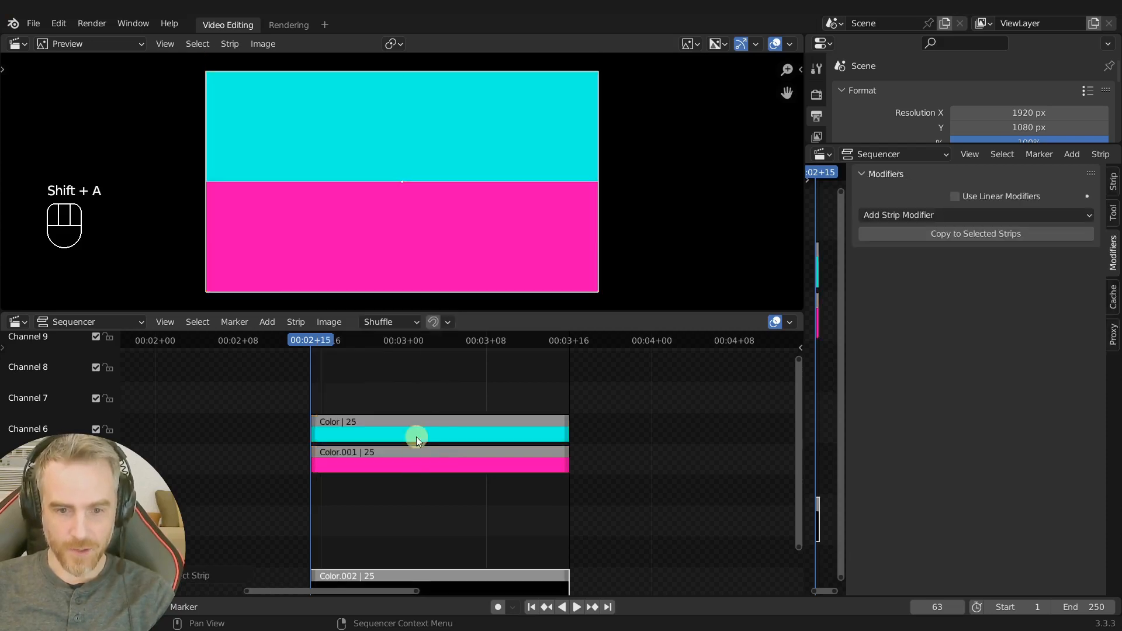
pyautogui.press('g')
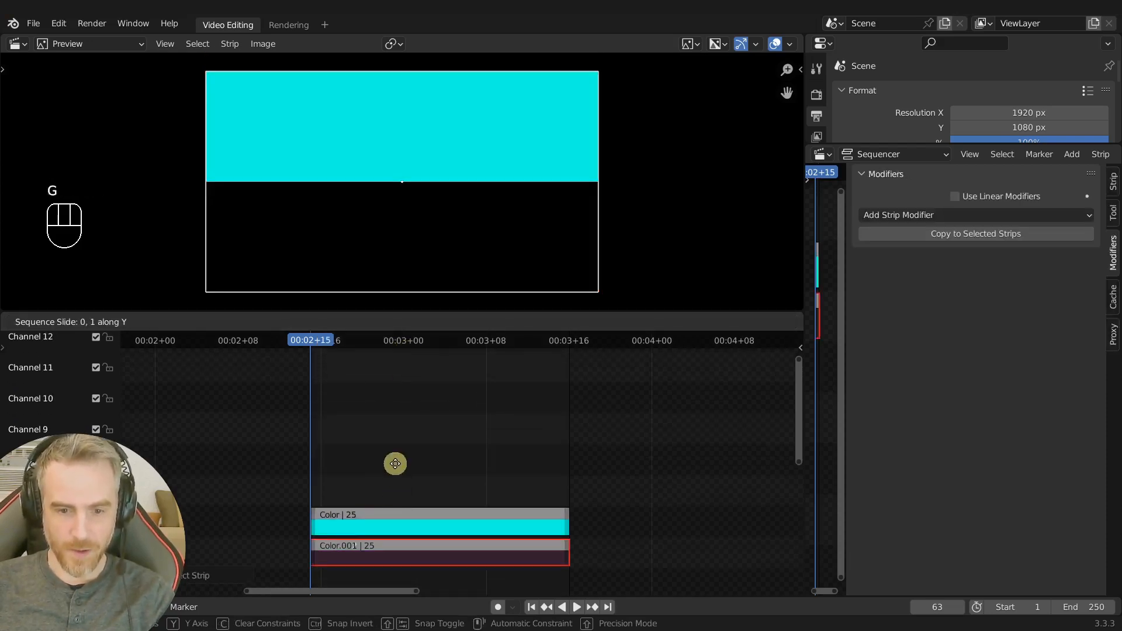
pyautogui.click(396, 426)
pyautogui.moveTo(447, 489); pyautogui.dragTo(420, 412, button='middle')
pyautogui.click(415, 405)
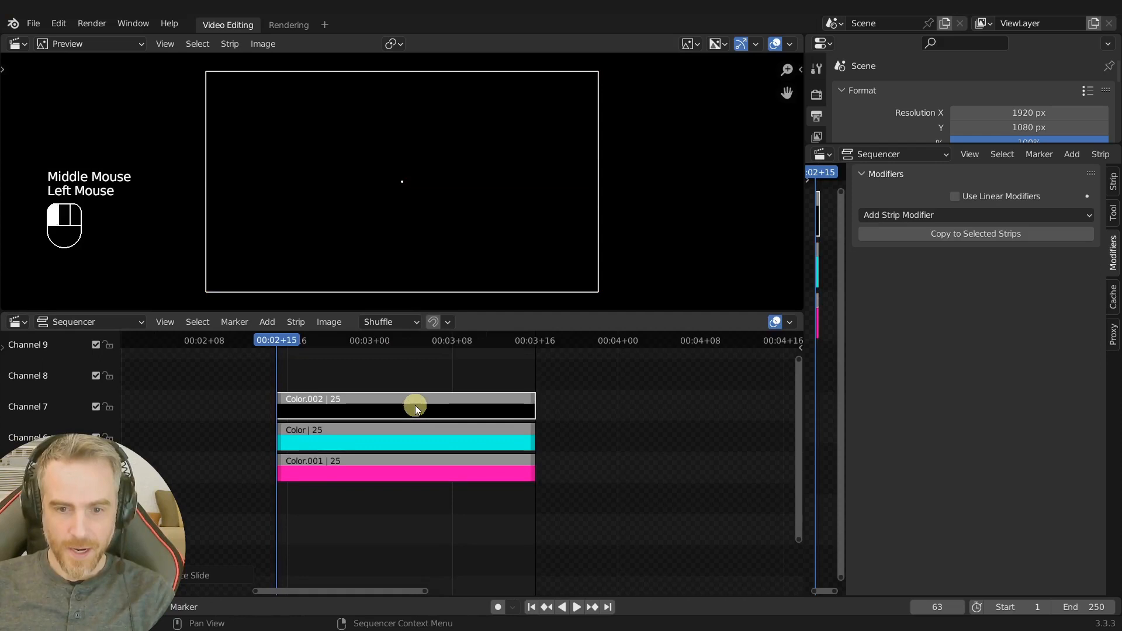
# - Set the new color strip to white and scale it to about 0.04 along Y as a thin dividing band
pyautogui.click(1113, 185)
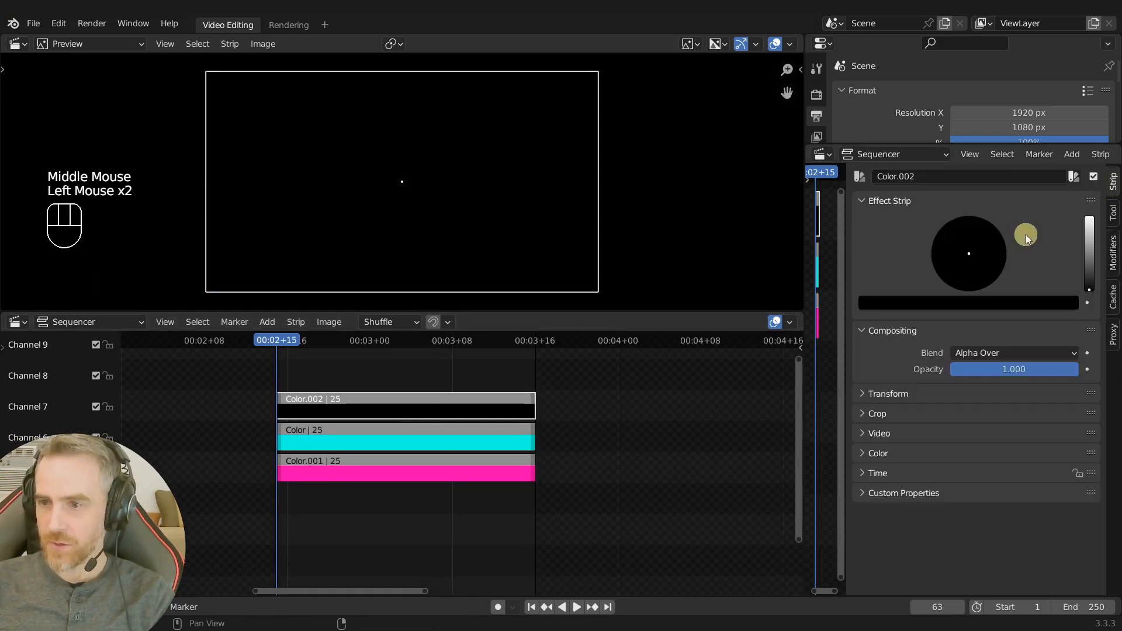
pyautogui.moveTo(1087, 280); pyautogui.dragTo(1087, 135)
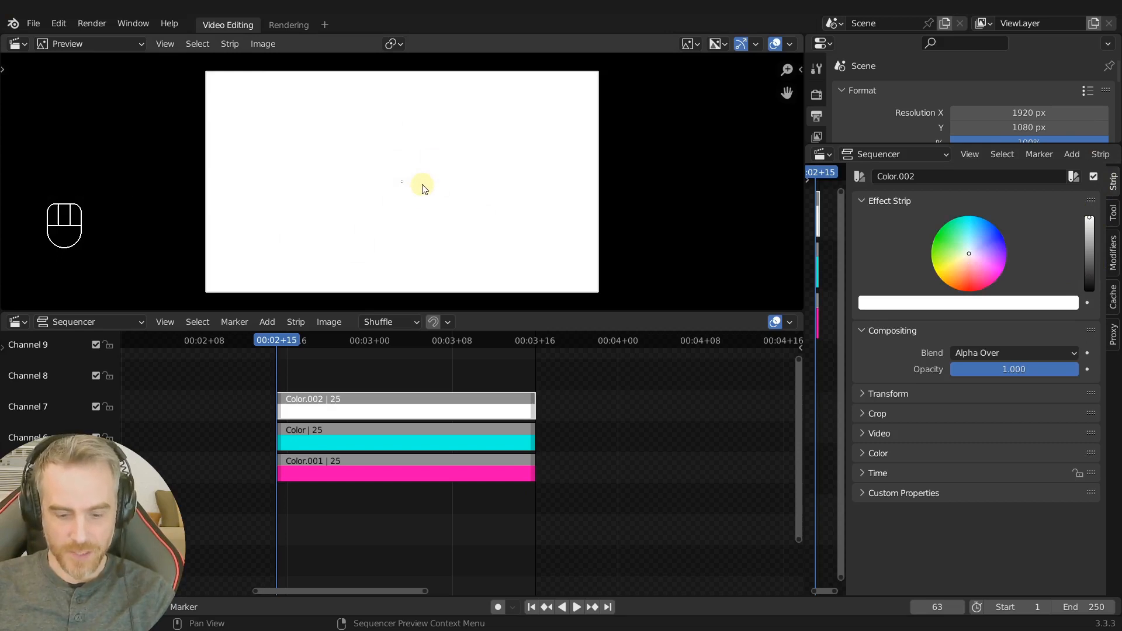
pyautogui.press('s')
pyautogui.press('y')
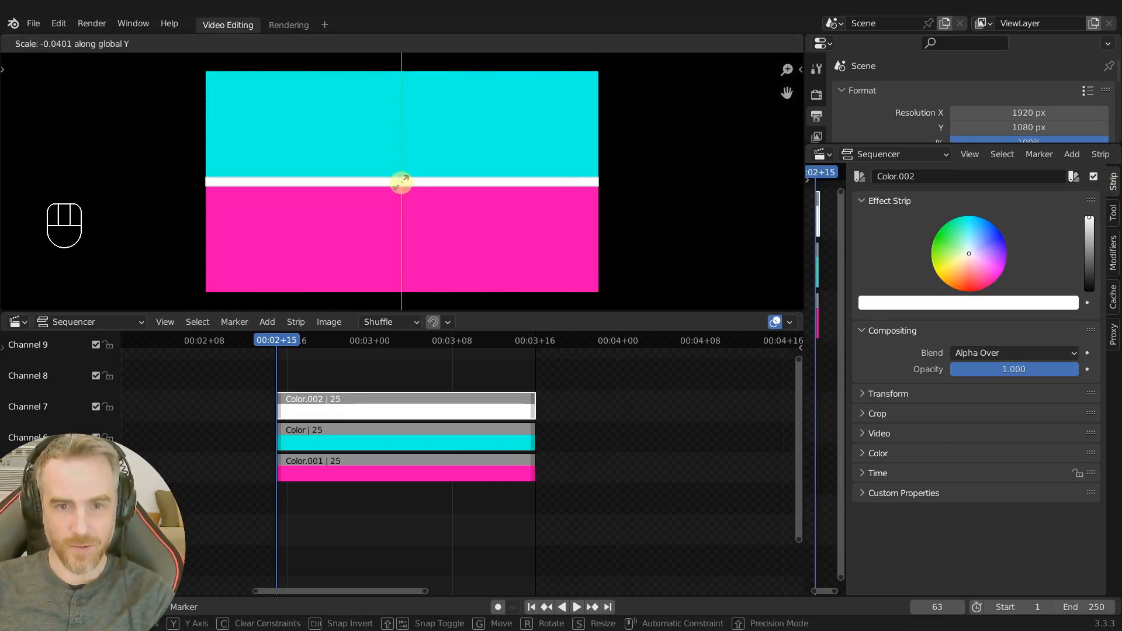
pyautogui.click(402, 183)
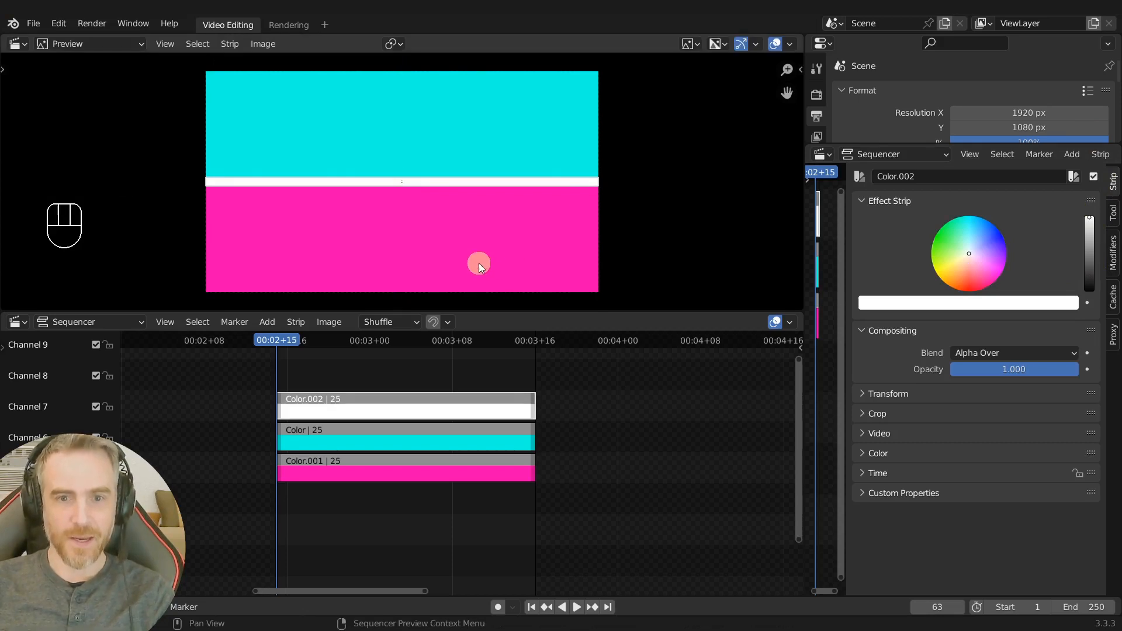
pyautogui.click(618, 396)
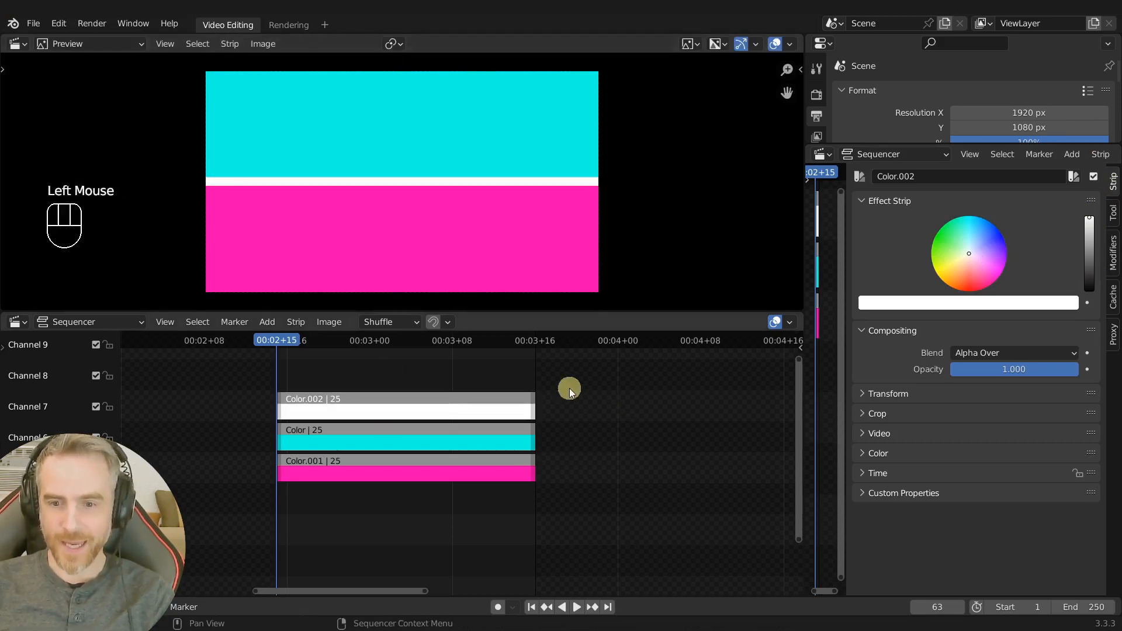
# - Leave the color meta strip, toggling in and out of it to compare its color bands with the masked text
pyautogui.press('Tab')
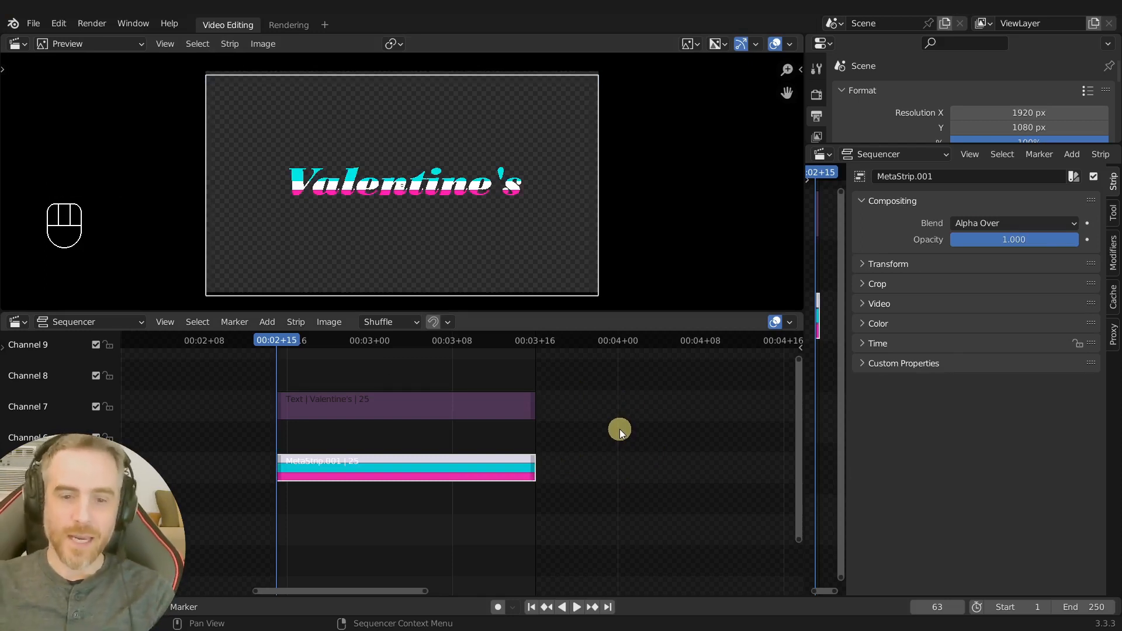
pyautogui.click(436, 471)
pyautogui.press('Tab')
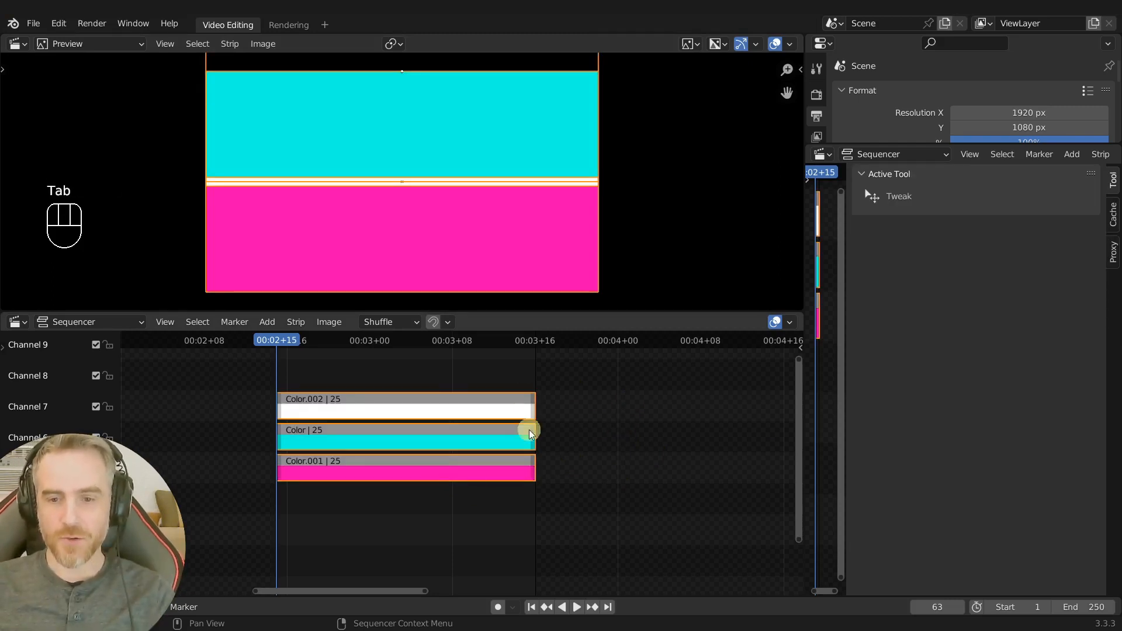
pyautogui.click(599, 425)
pyautogui.press('Tab')
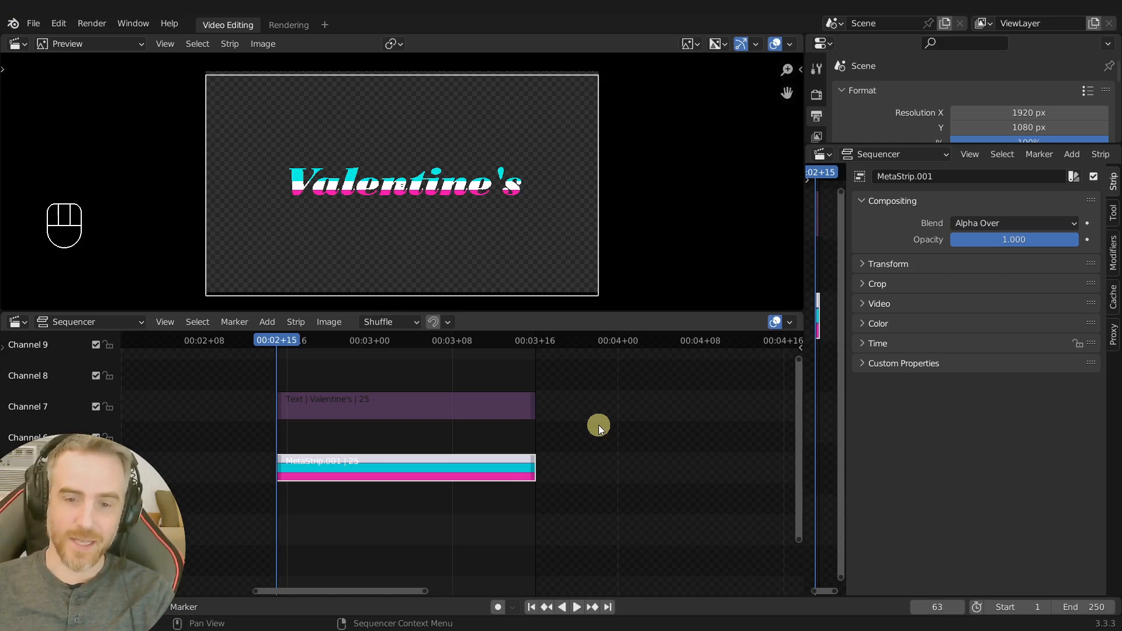
pyautogui.press('Tab')
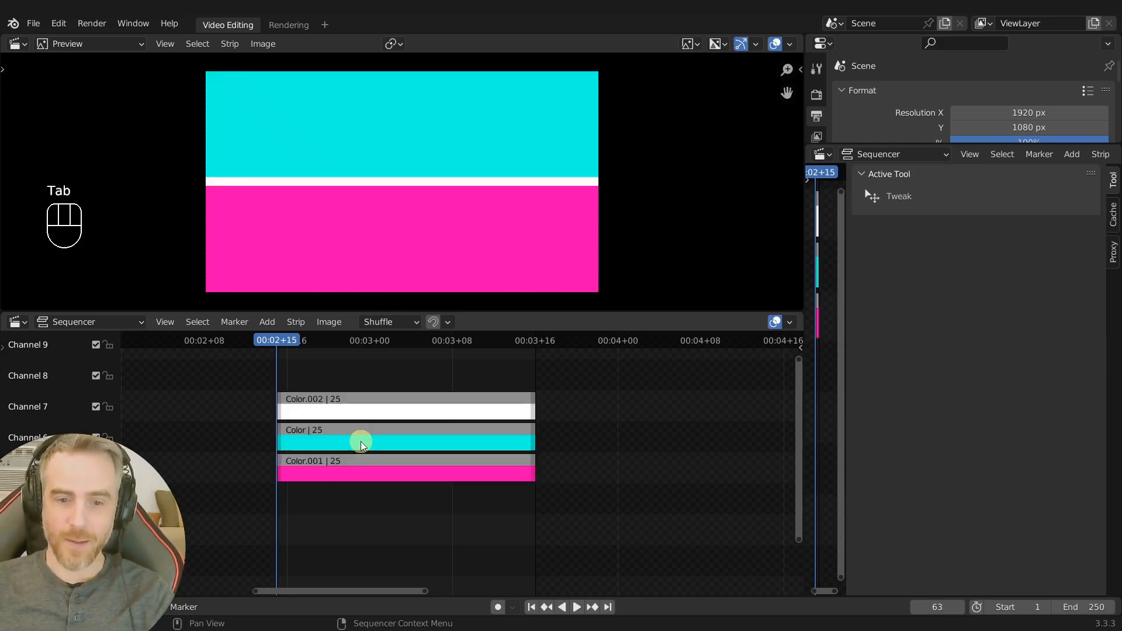
pyautogui.press('Tab')
pyautogui.press('Tab')
pyautogui.press('Tab')
pyautogui.press('Tab')
pyautogui.press('Tab')
pyautogui.press('Tab')
pyautogui.press('Tab')
pyautogui.press('Tab')
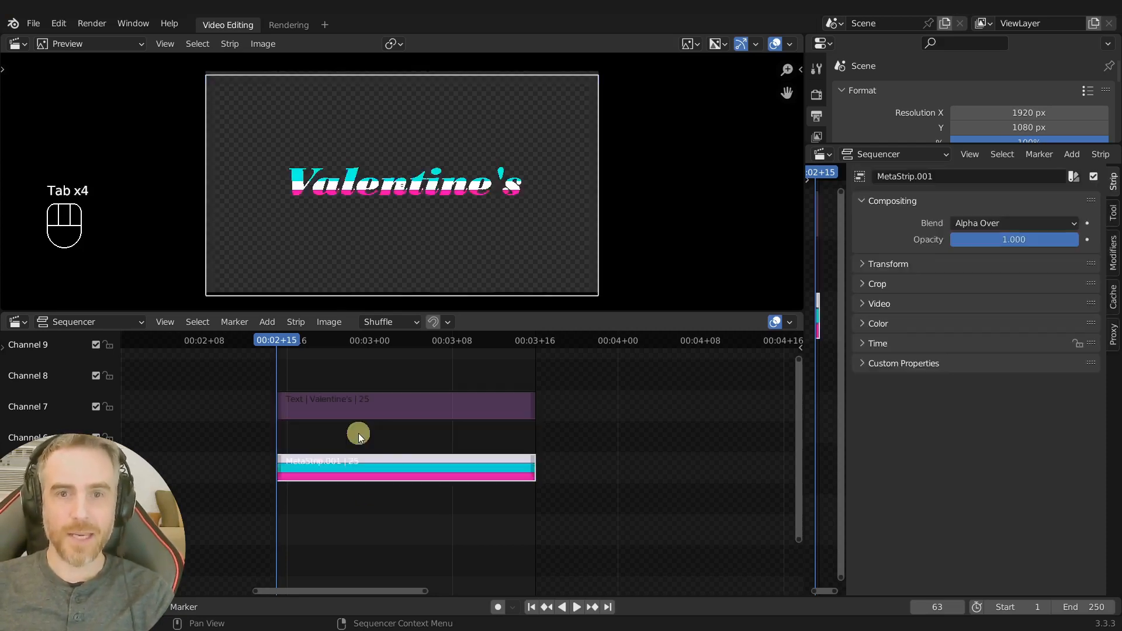
pyautogui.press('Tab')
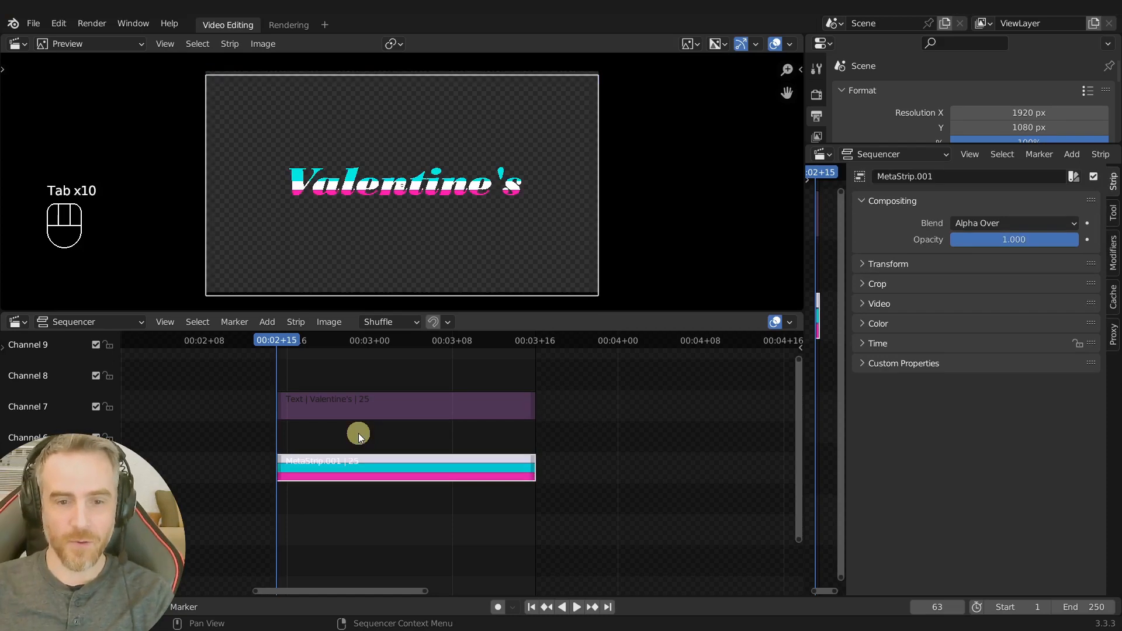
# - Step out of the outer meta strip and back down through both nested meta strips to review how they are nested
pyautogui.click(561, 431)
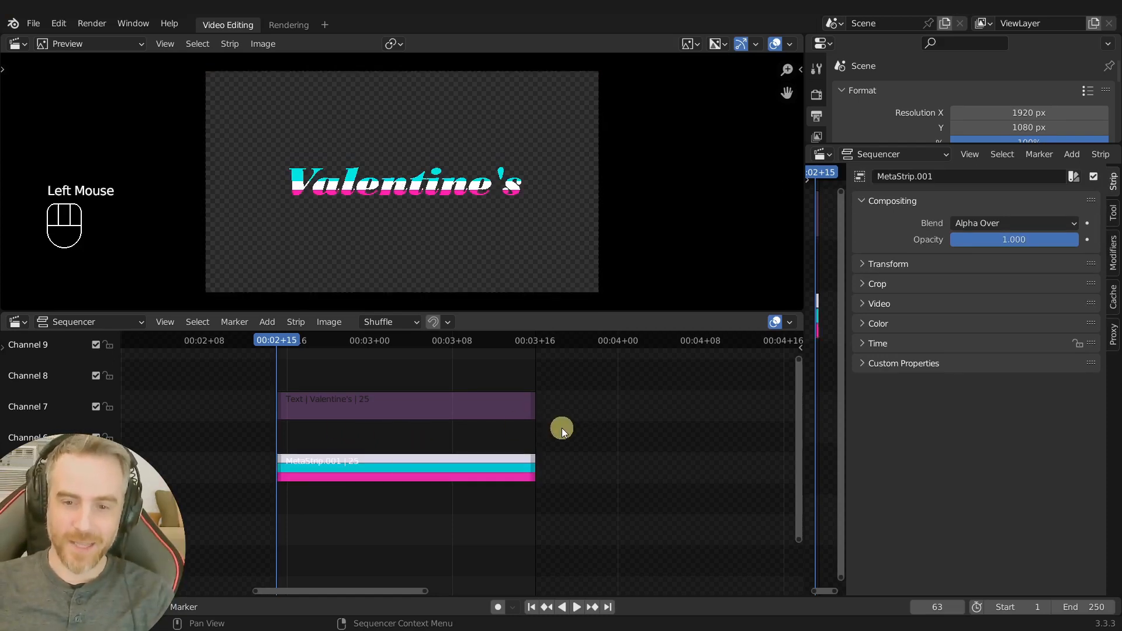
pyautogui.press('Tab')
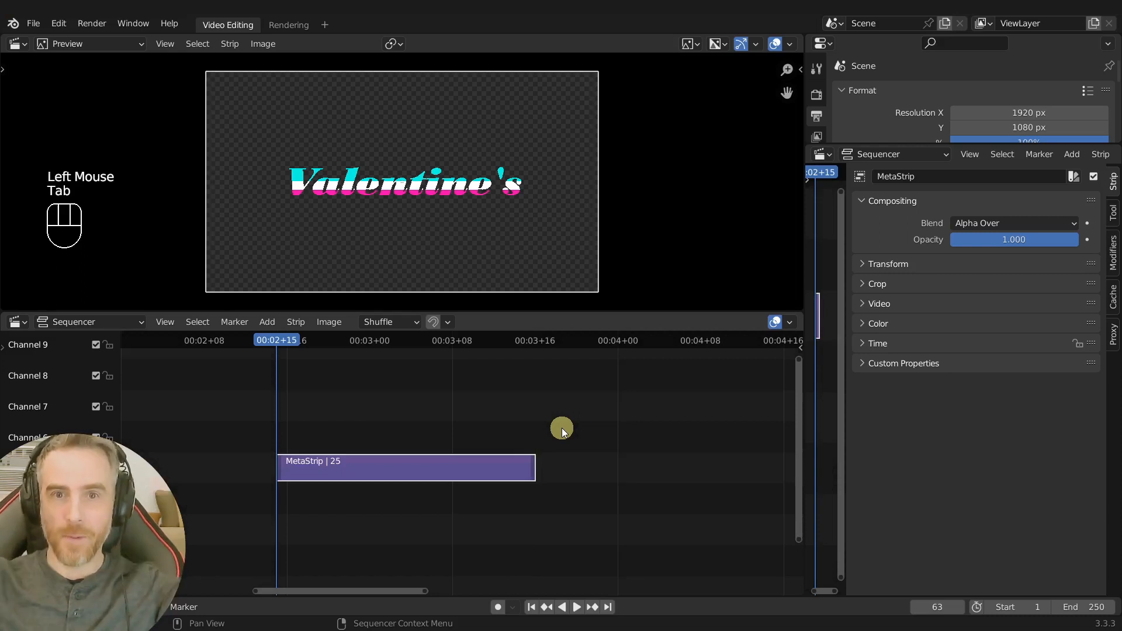
pyautogui.click(417, 473)
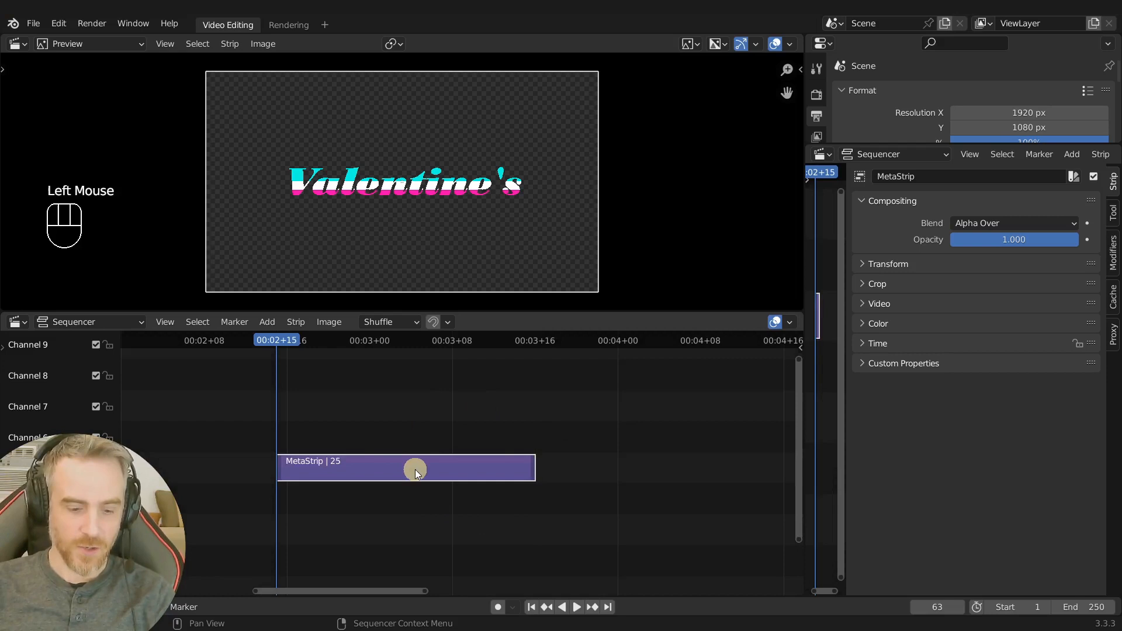
pyautogui.press('Tab')
pyautogui.click(372, 468)
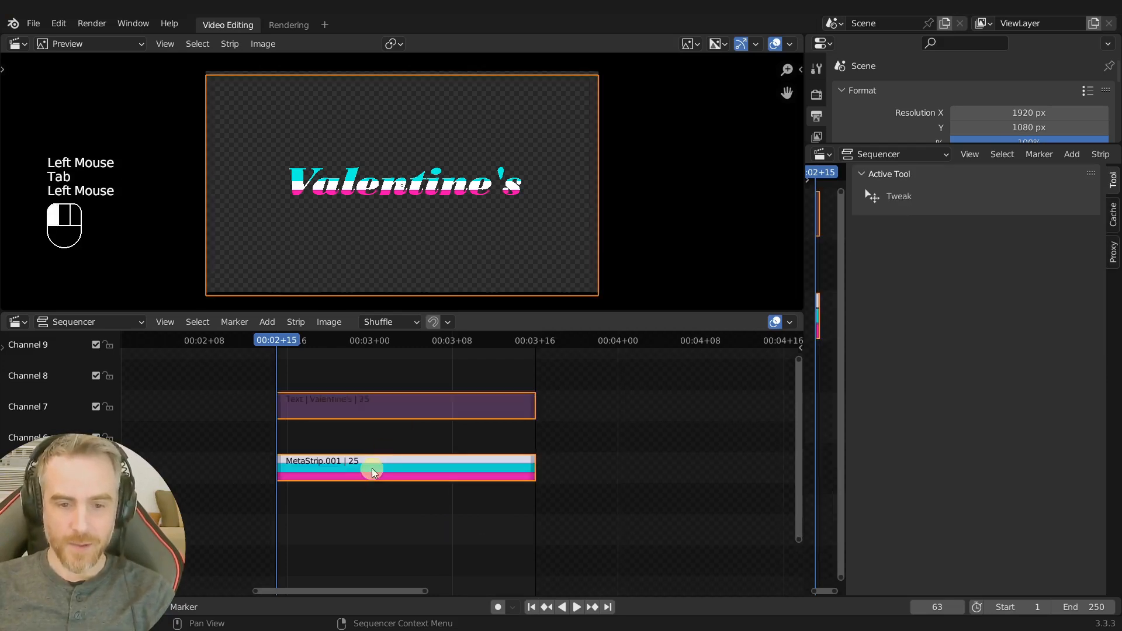
pyautogui.press('Tab')
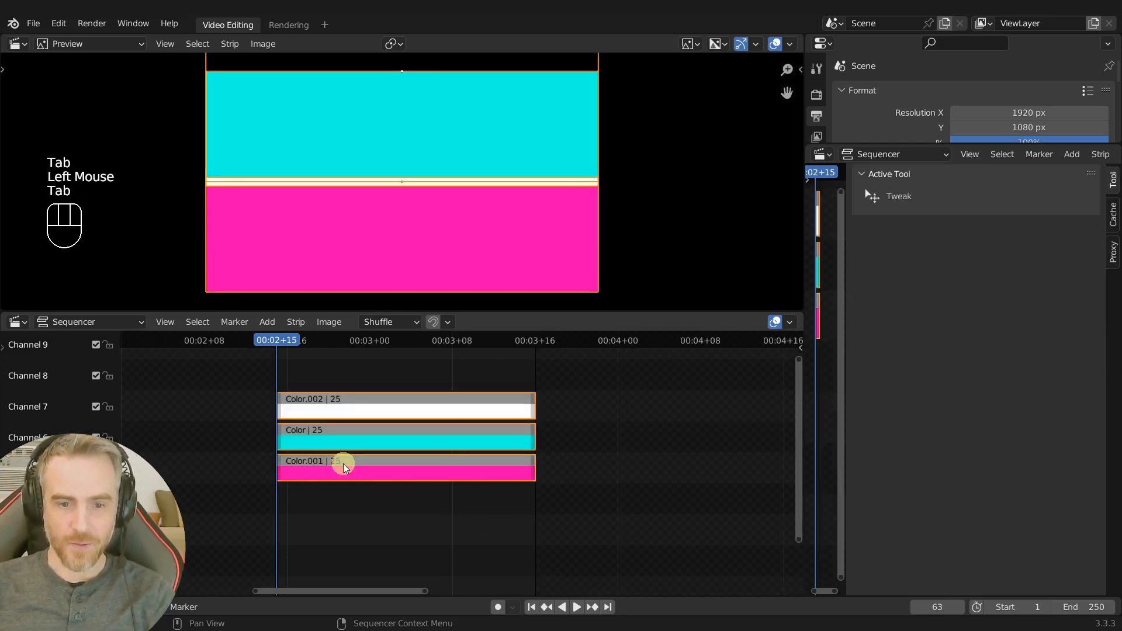
pyautogui.press('Tab')
# - Try transforming the color meta strip behind the text by scaling it along Y, moving it and rotating it
pyautogui.click(451, 180)
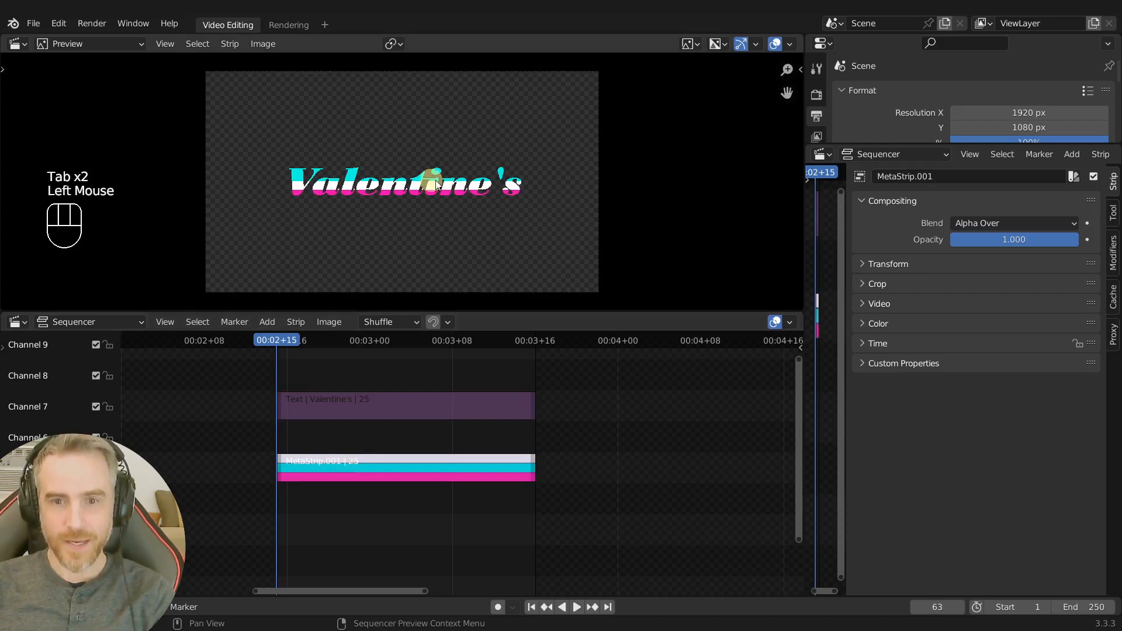
pyautogui.scroll(3, 451, 180)
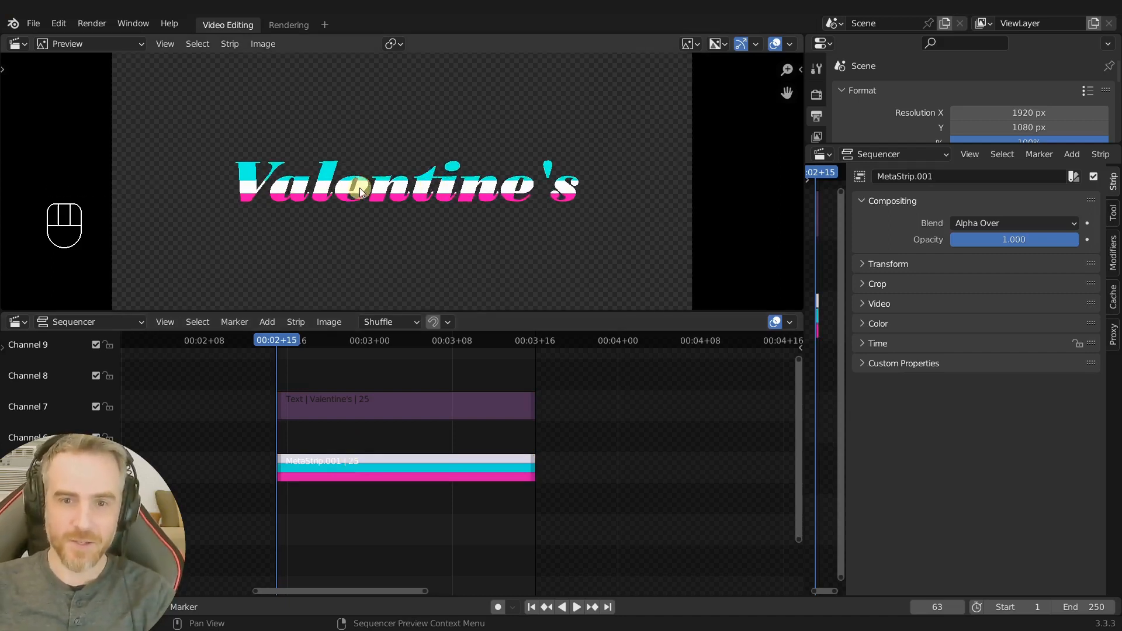
pyautogui.click(367, 464)
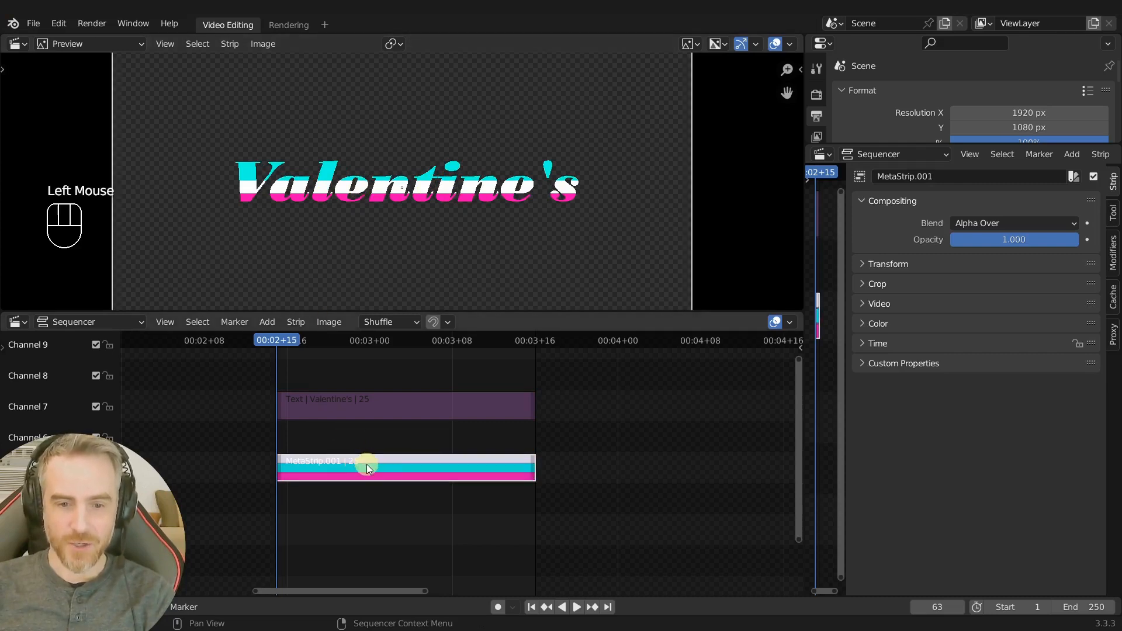
pyautogui.press('s')
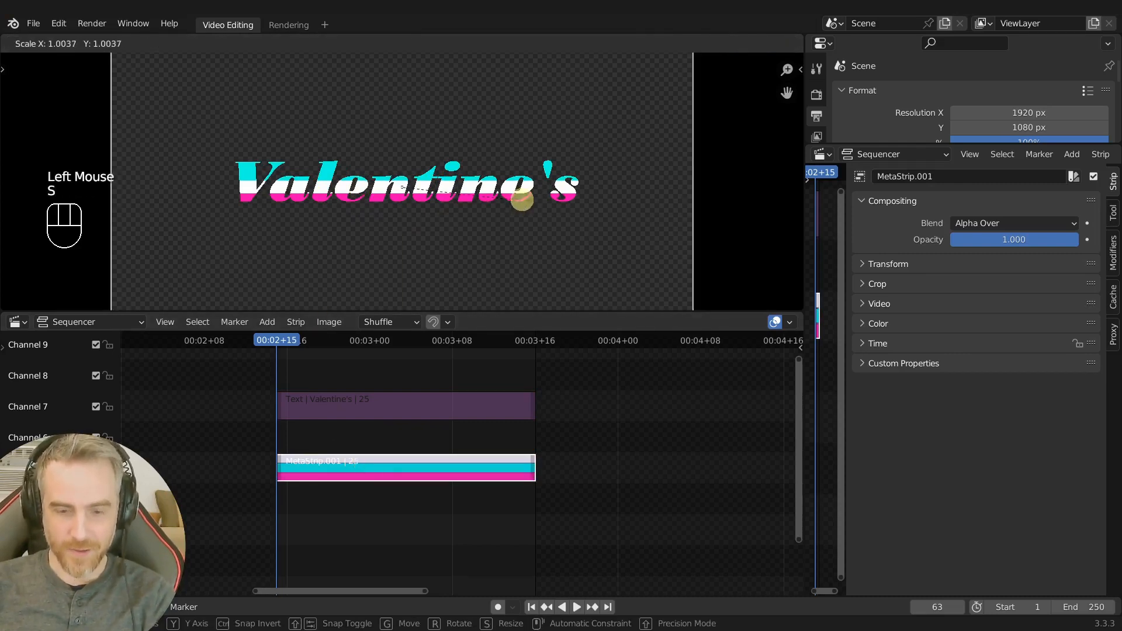
pyautogui.press('y')
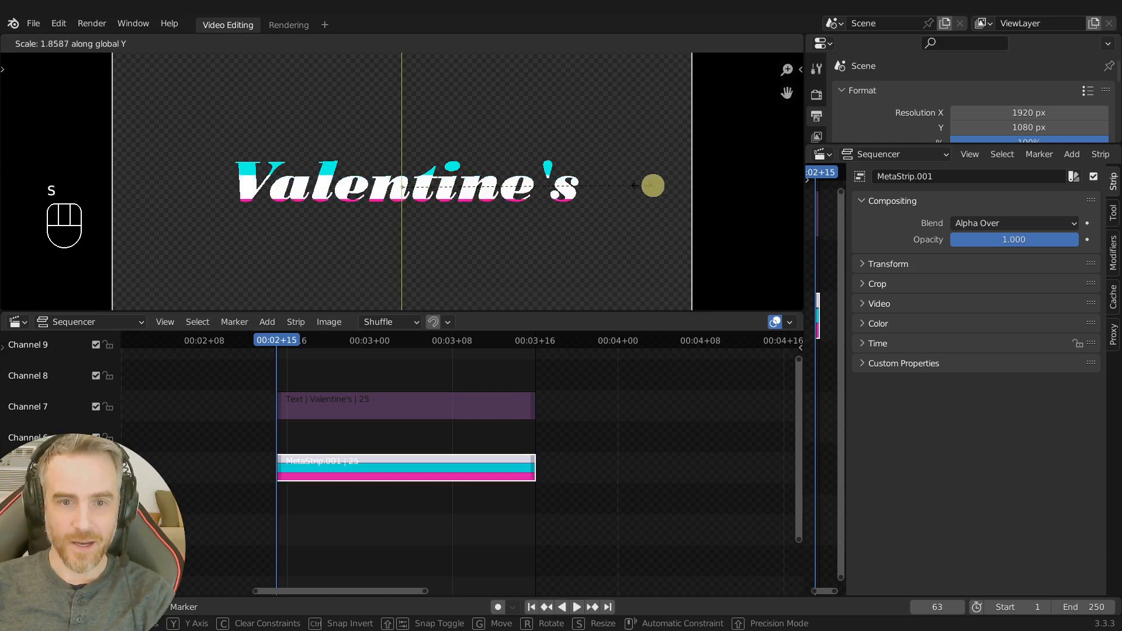
pyautogui.click(476, 187)
pyautogui.press('g')
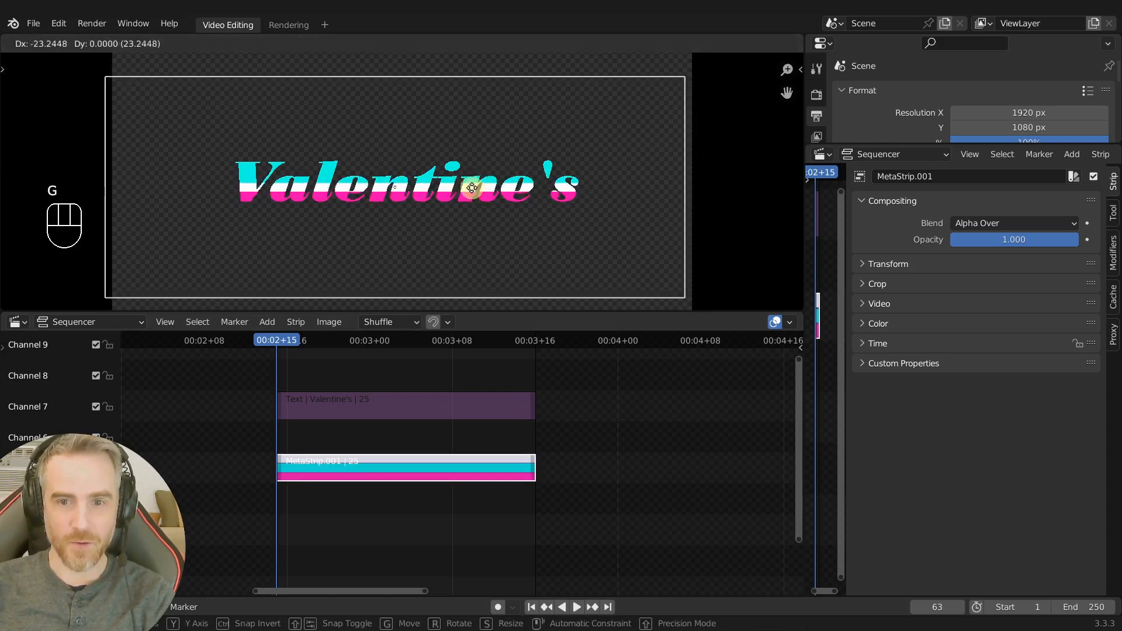
pyautogui.click(474, 186)
pyautogui.press('r')
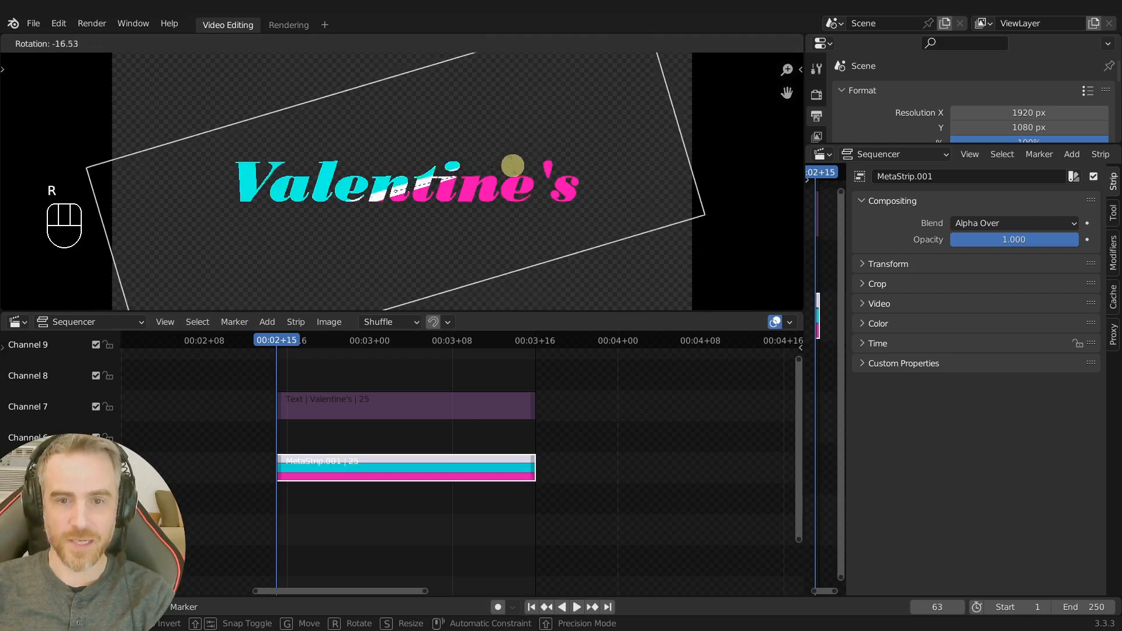
pyautogui.rightClick(514, 184)
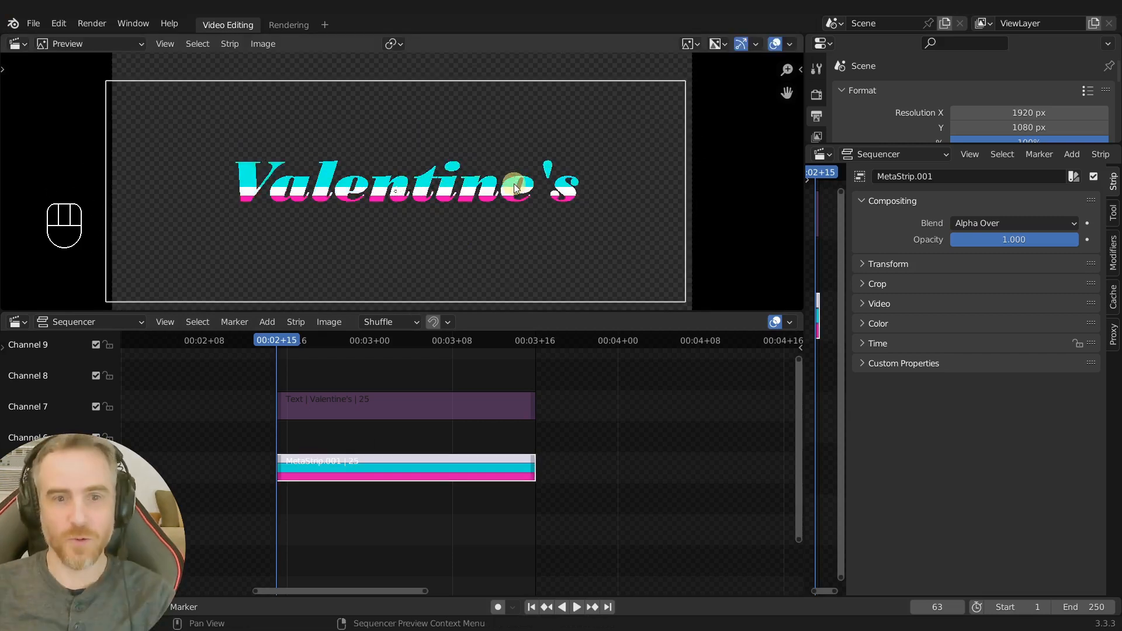
# - Clear the color meta strip's scale and position, and move it about 19 px down along Y
pyautogui.hotkey('alt', 's')
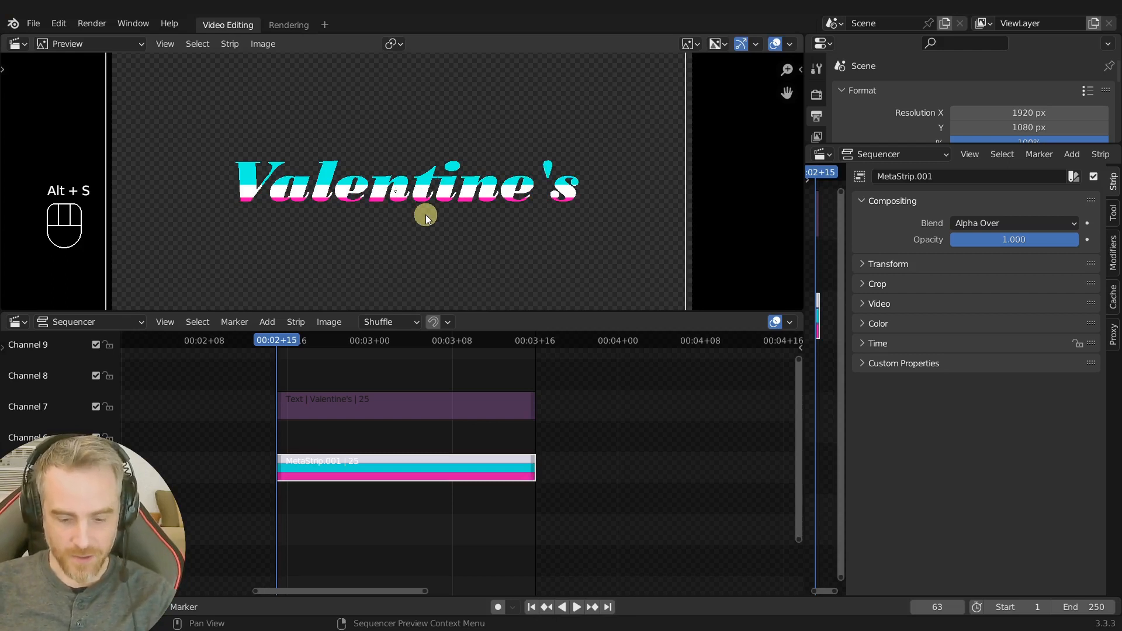
pyautogui.press('alt')
pyautogui.hotkey('alt', 'g')
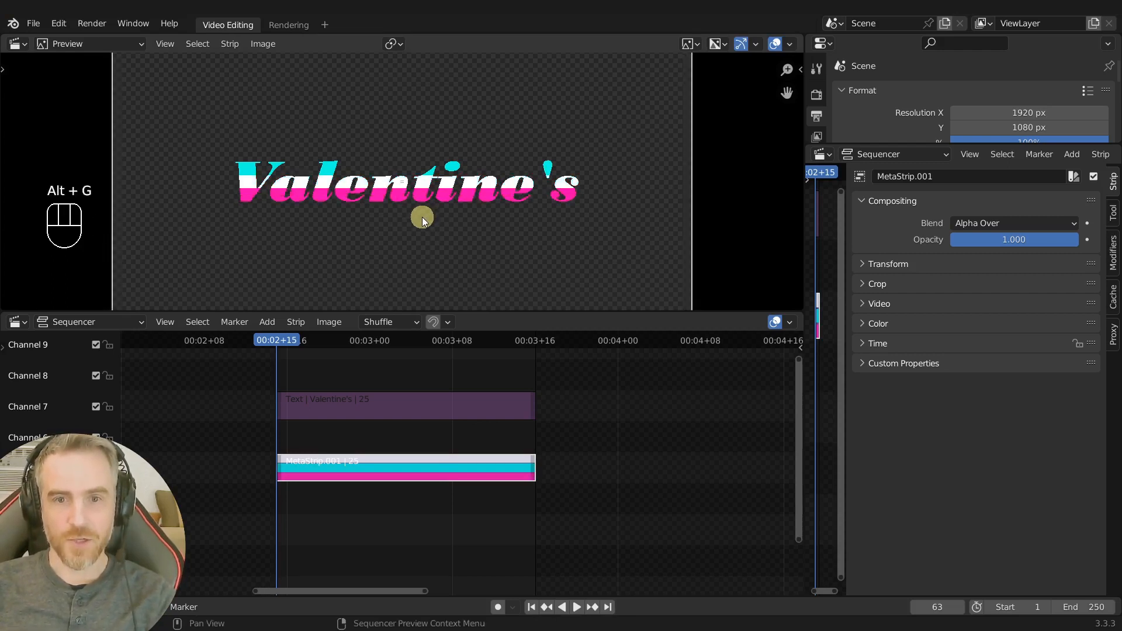
pyautogui.press('g')
pyautogui.press('y')
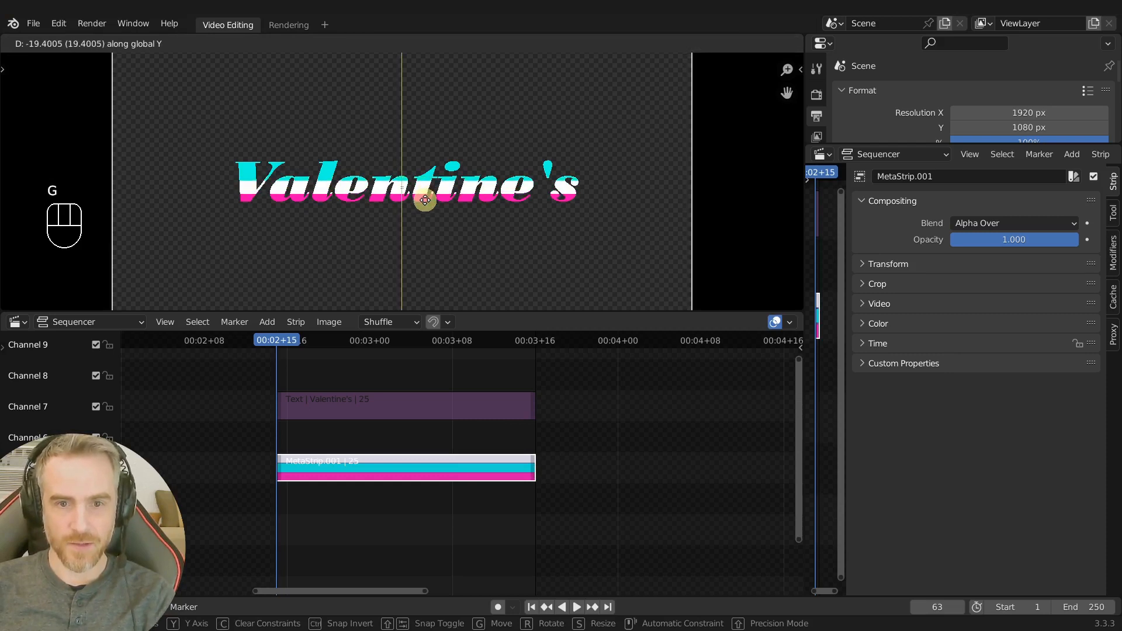
pyautogui.click(425, 202)
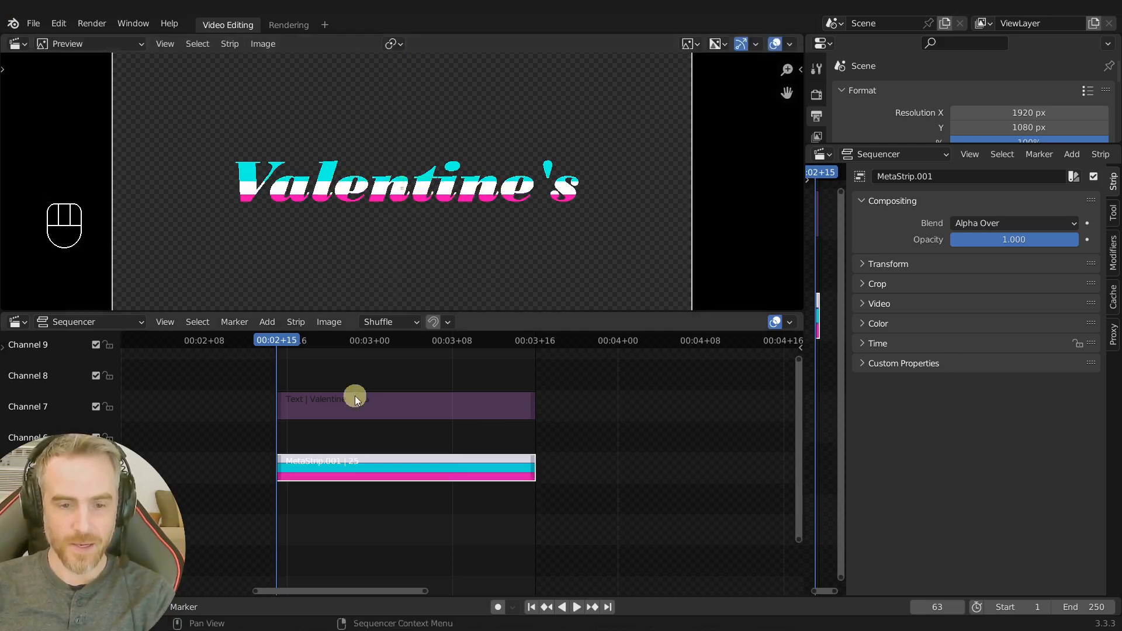
# - Enter the color meta strip and clear the white color strip's scale so it fills the frame
pyautogui.click(346, 467)
pyautogui.press('Tab')
pyautogui.click(375, 213)
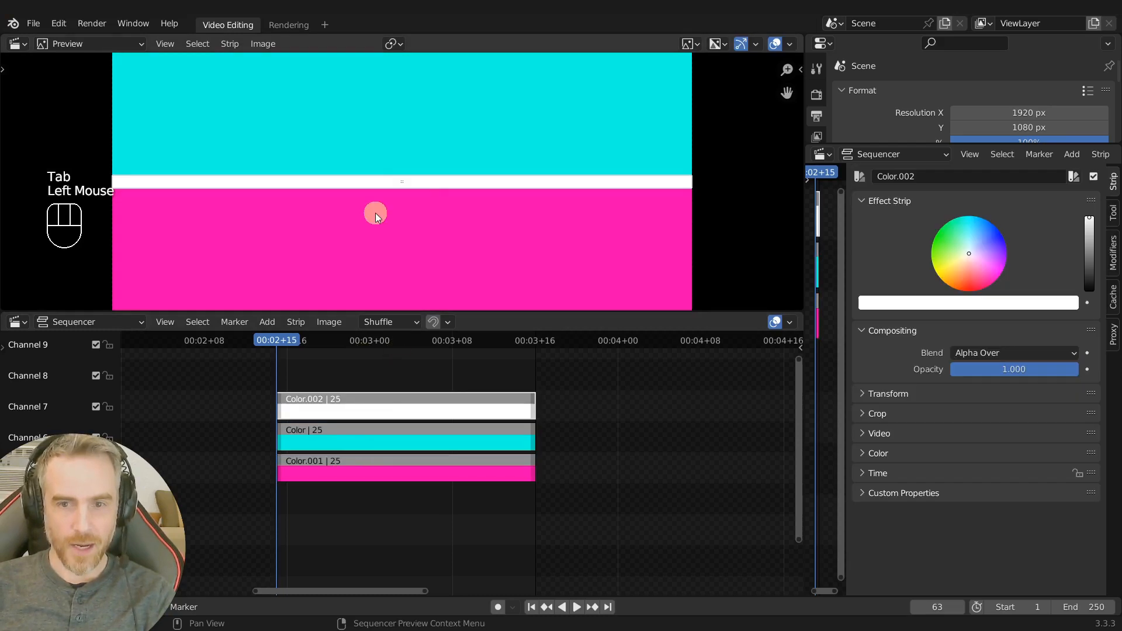
pyautogui.hotkey('alt', 's')
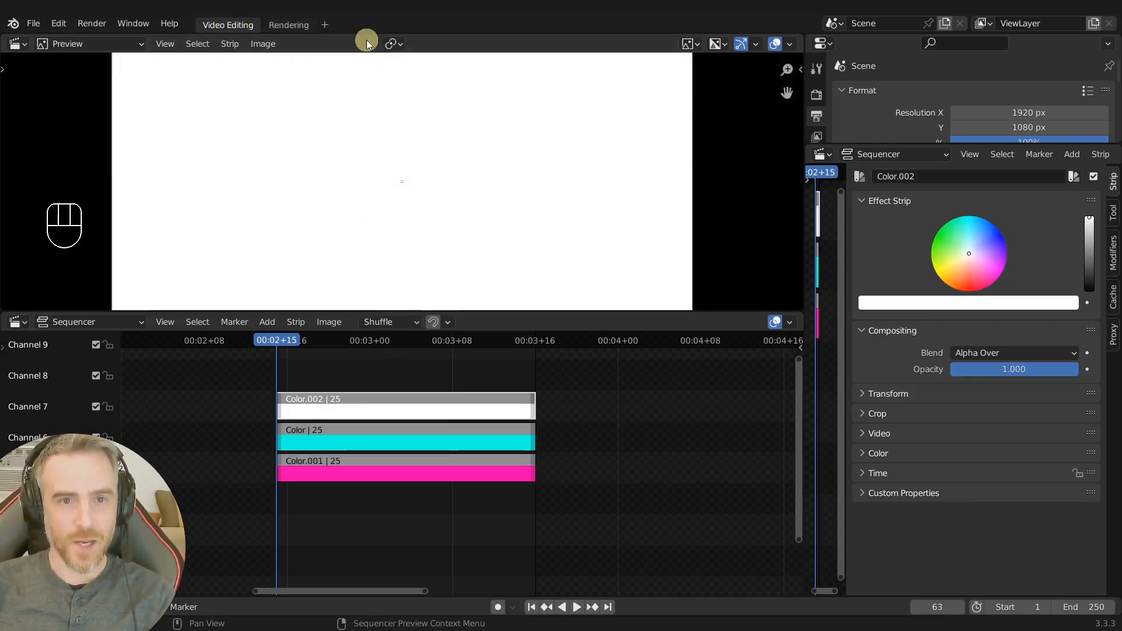
# - Duplicate the Rendering workspace and rename the copy Masking
pyautogui.click(277, 23)
pyautogui.rightClick(294, 23)
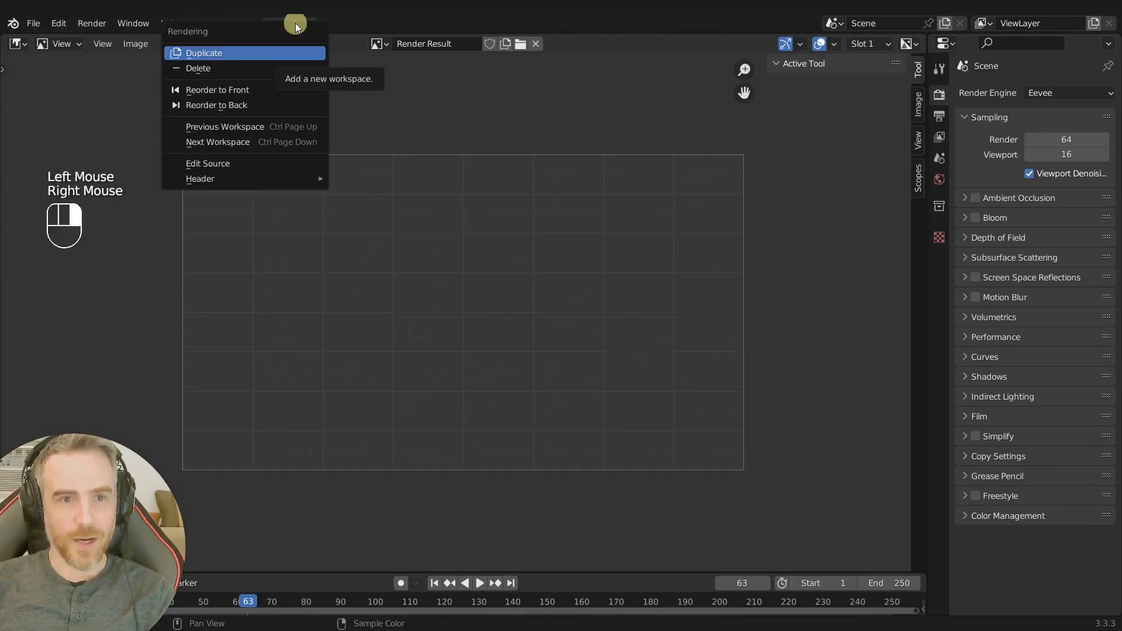
pyautogui.click(224, 54)
pyautogui.doubleClick(362, 24)
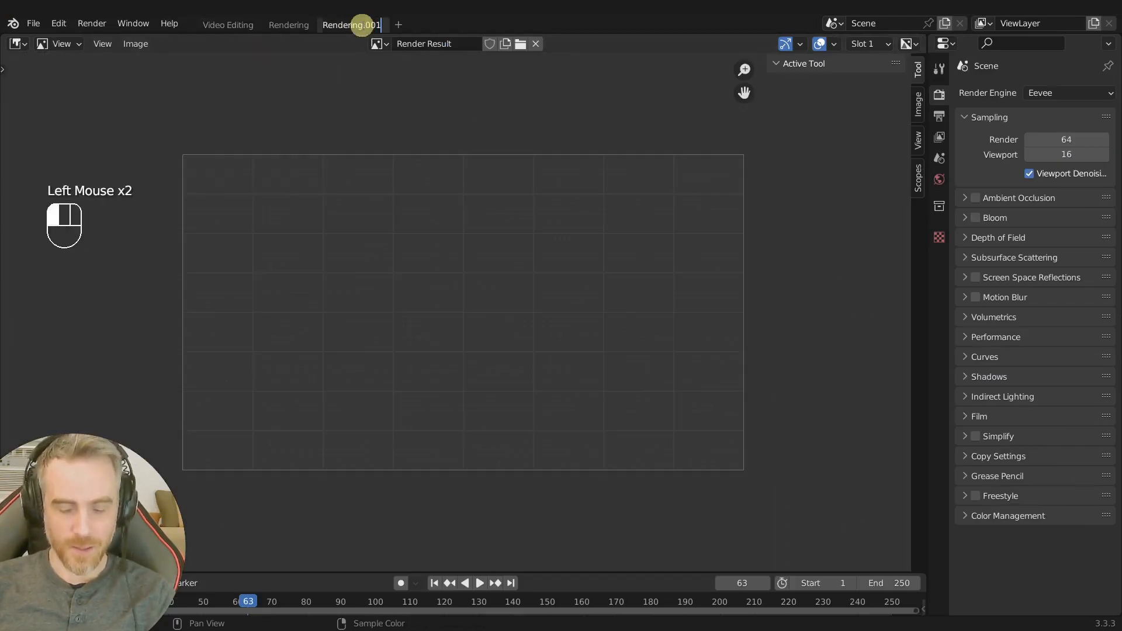
pyautogui.write('Masking')
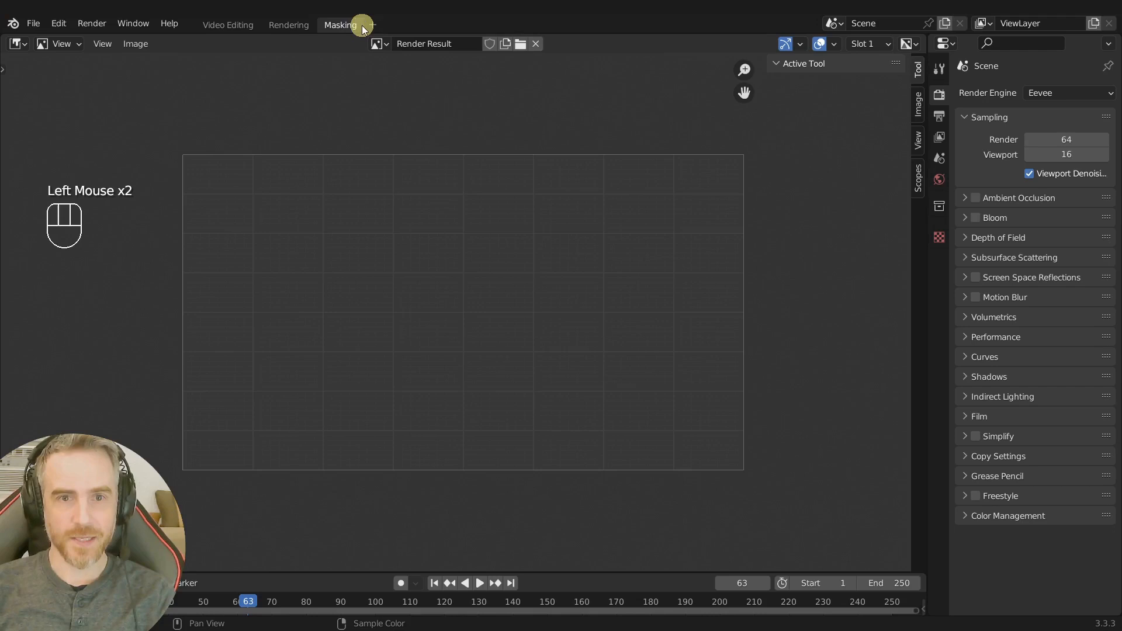
# - Switch the Masking workspace's image editor to Mask mode, keeping Render Result as its image
pyautogui.click(64, 47)
pyautogui.click(67, 96)
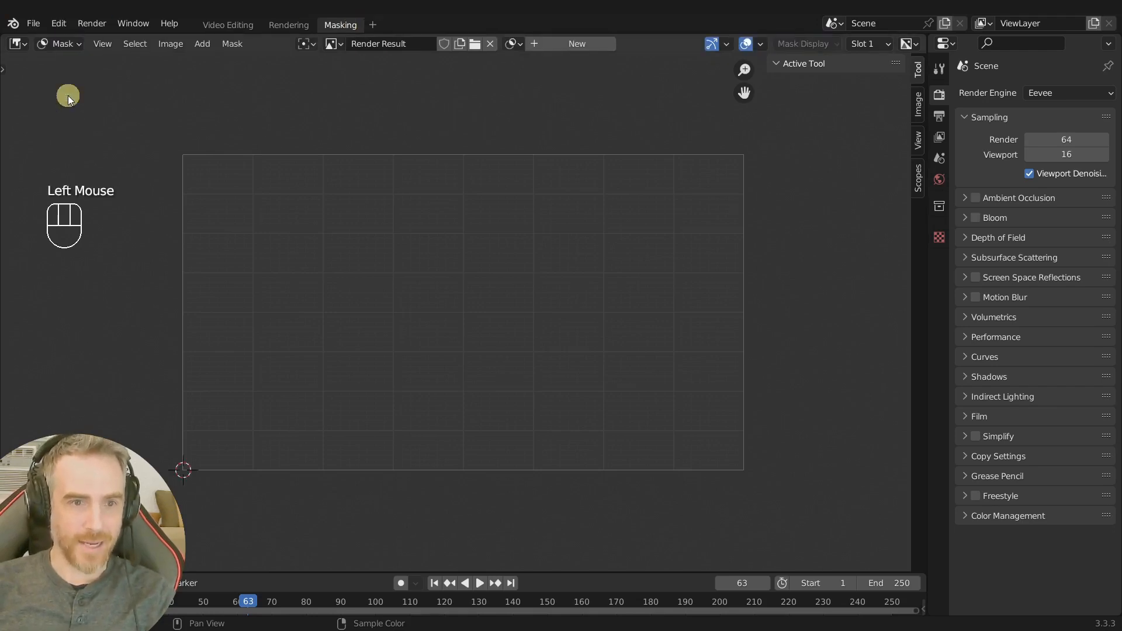
pyautogui.doubleClick(356, 43)
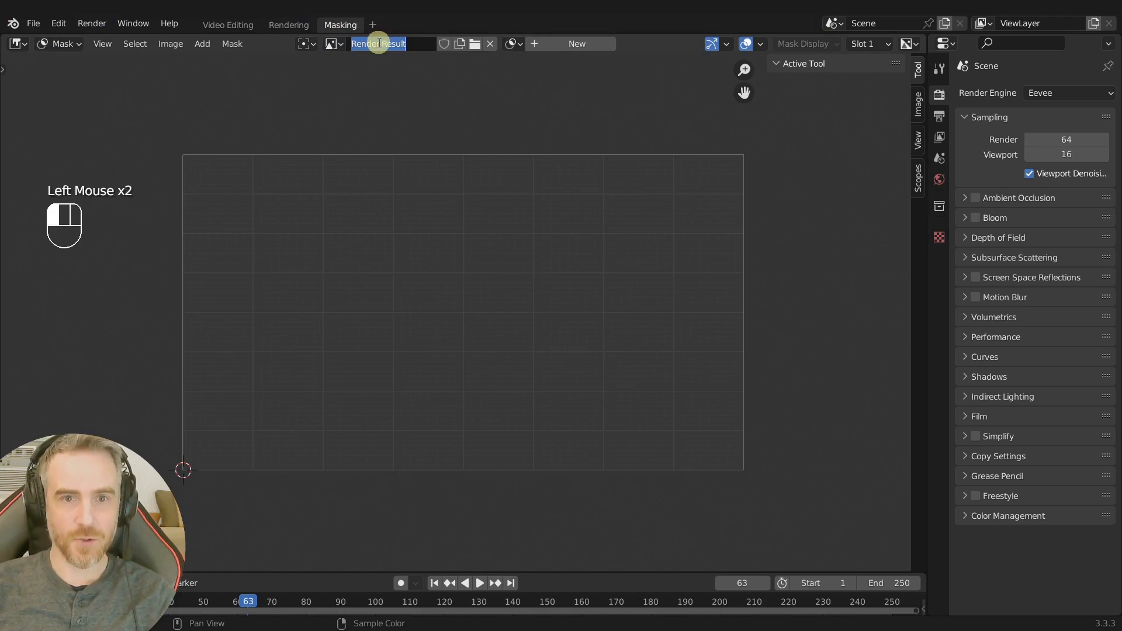
pyautogui.click(333, 43)
pyautogui.click(372, 65)
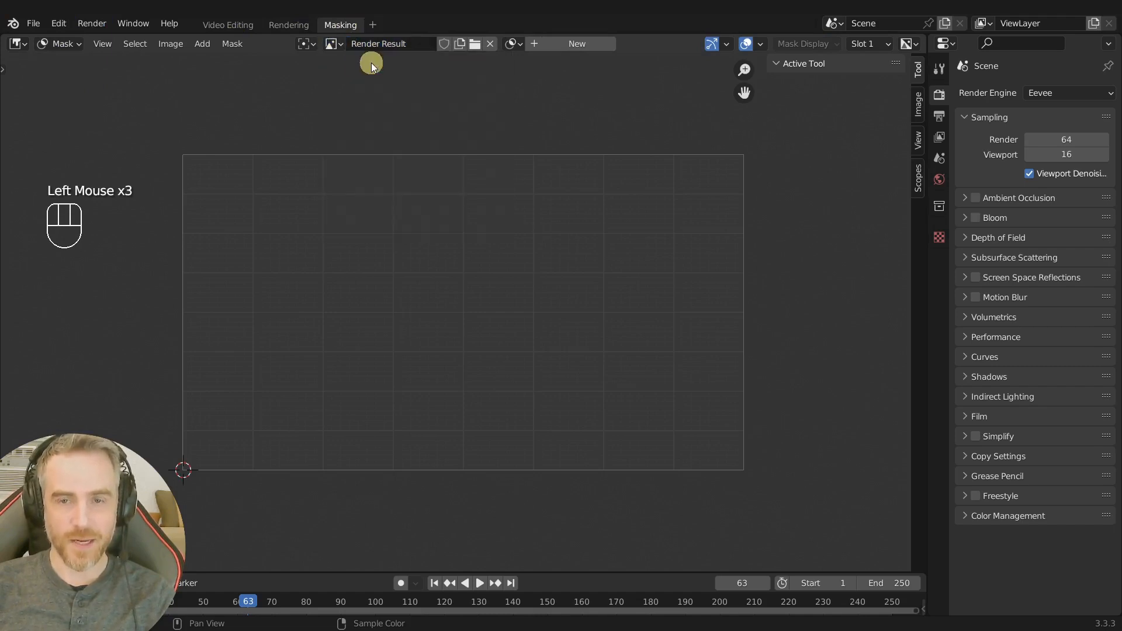
# - Turn off Compositing in the output's post-processing pipeline and open the render properties
pyautogui.click(939, 116)
pyautogui.click(1006, 544)
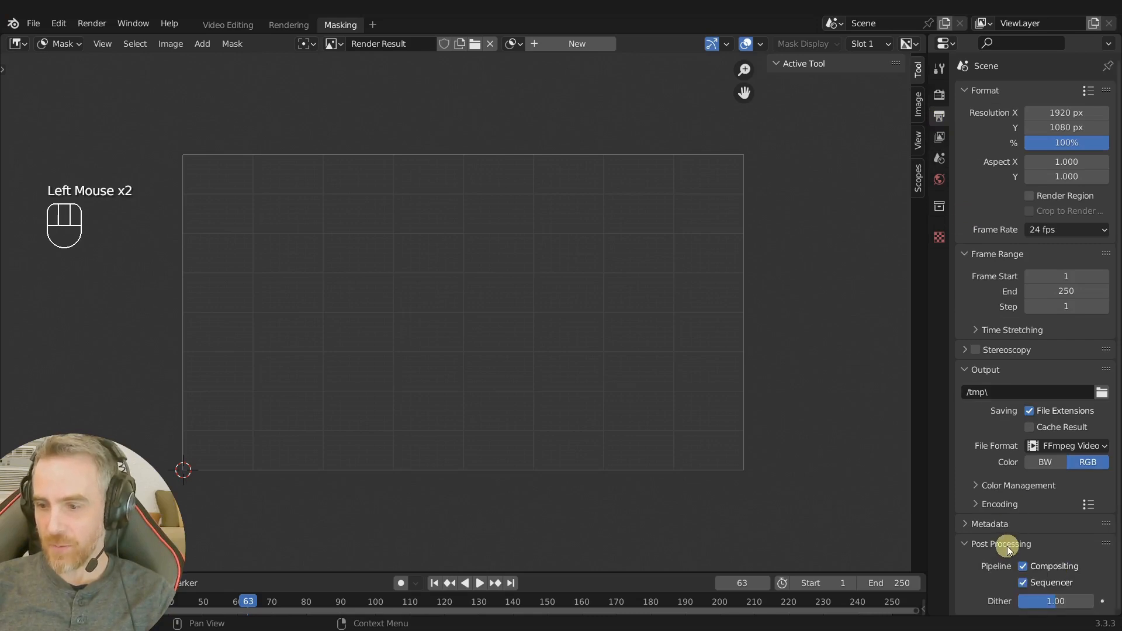
pyautogui.scroll(-3, 1005, 548)
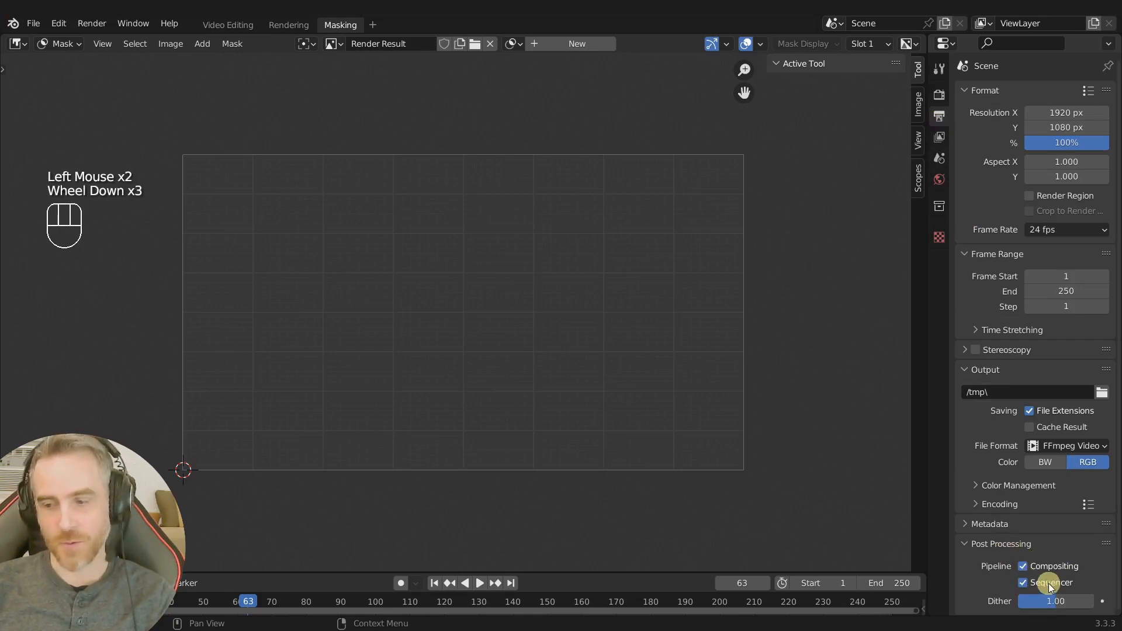
pyautogui.click(1023, 566)
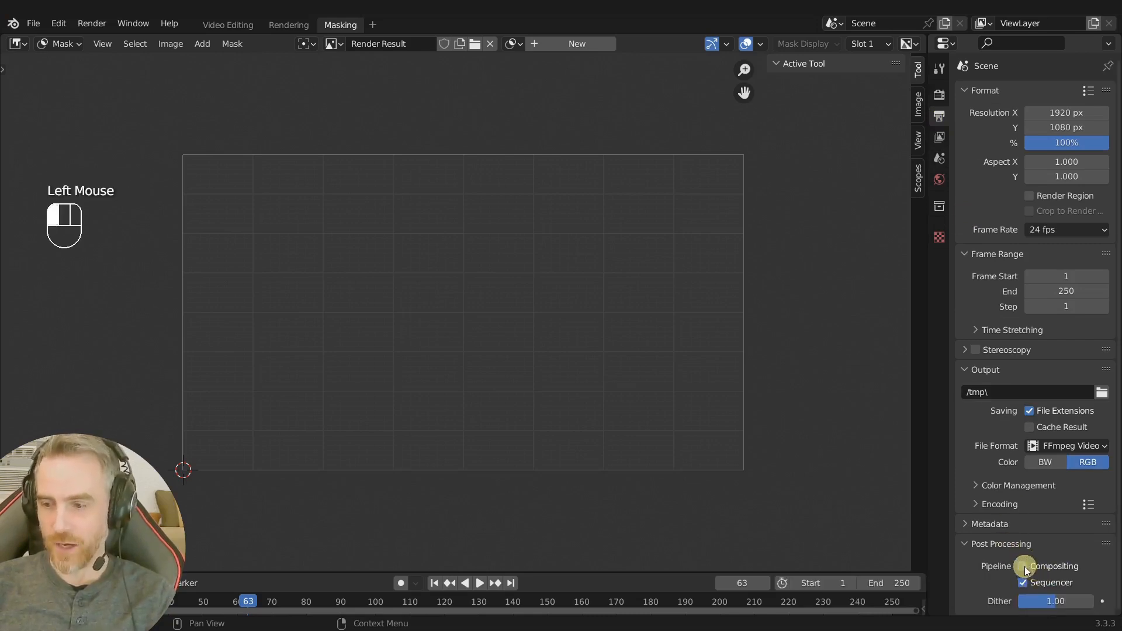
pyautogui.click(940, 96)
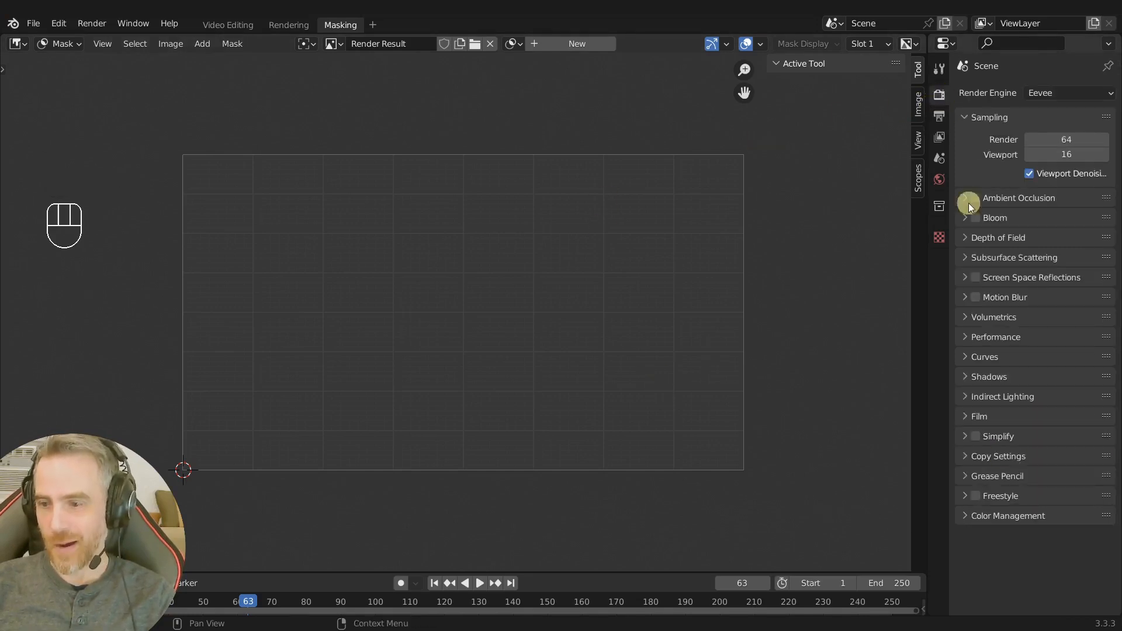
# - Expand the Color Management settings, render the current frame, and compare the result with the Video Editing preview
pyautogui.click(992, 515)
pyautogui.scroll(-2, 1034, 526)
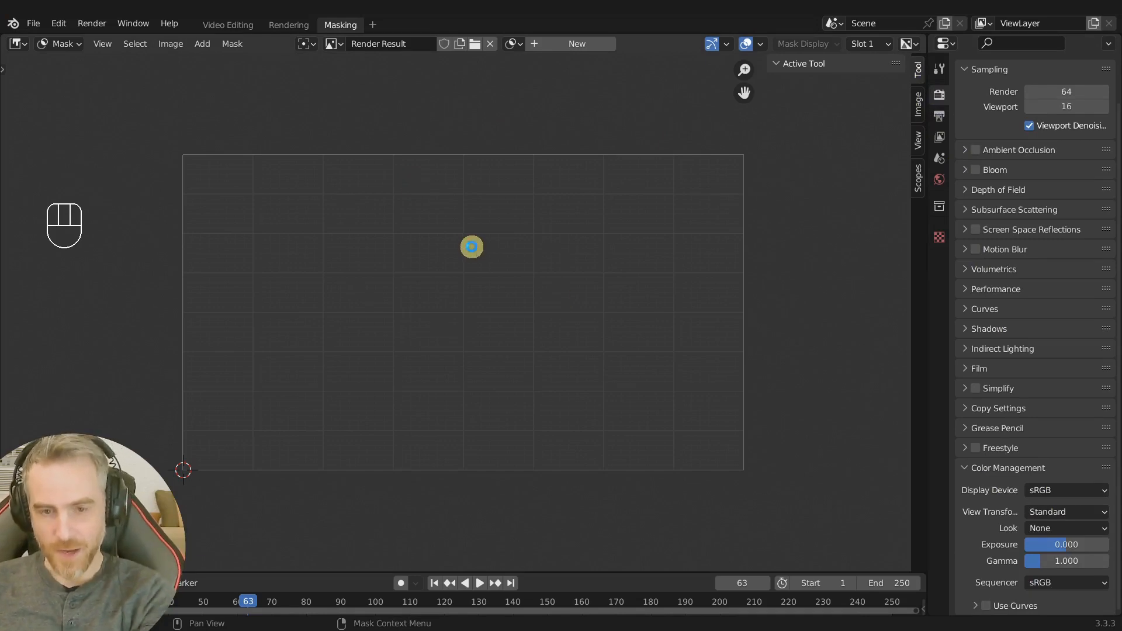
pyautogui.press('F12')
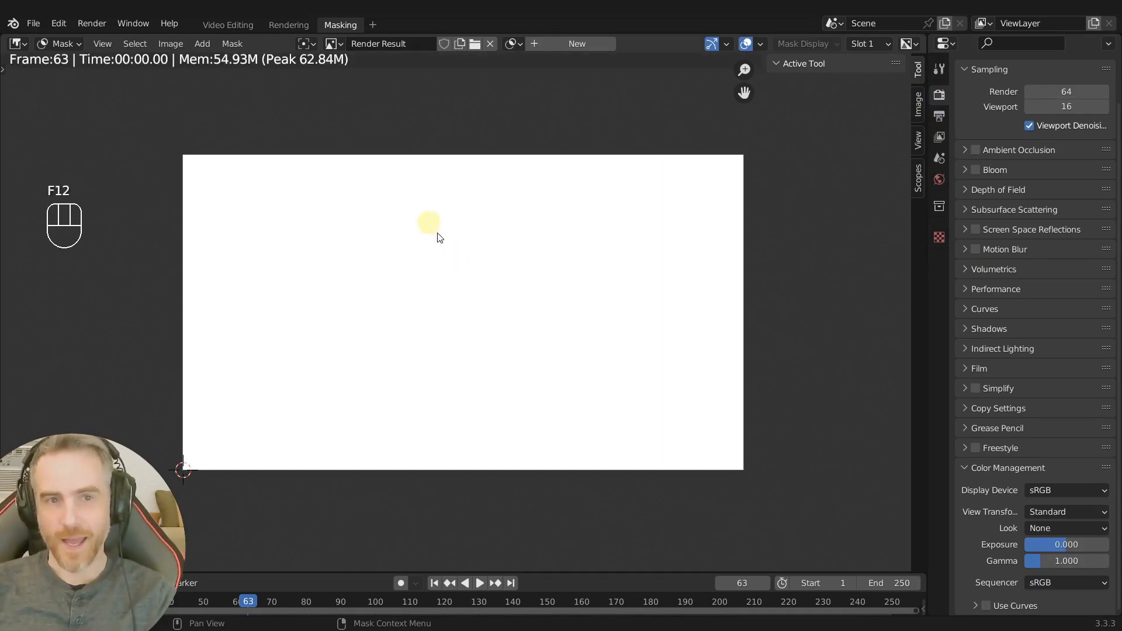
pyautogui.click(231, 23)
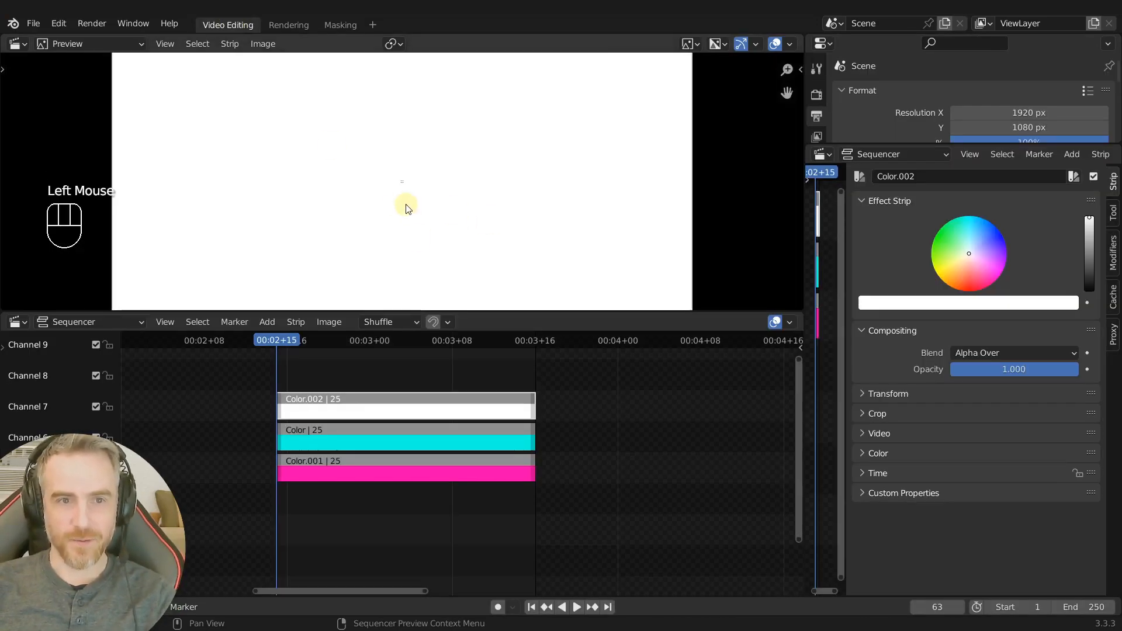
pyautogui.click(338, 25)
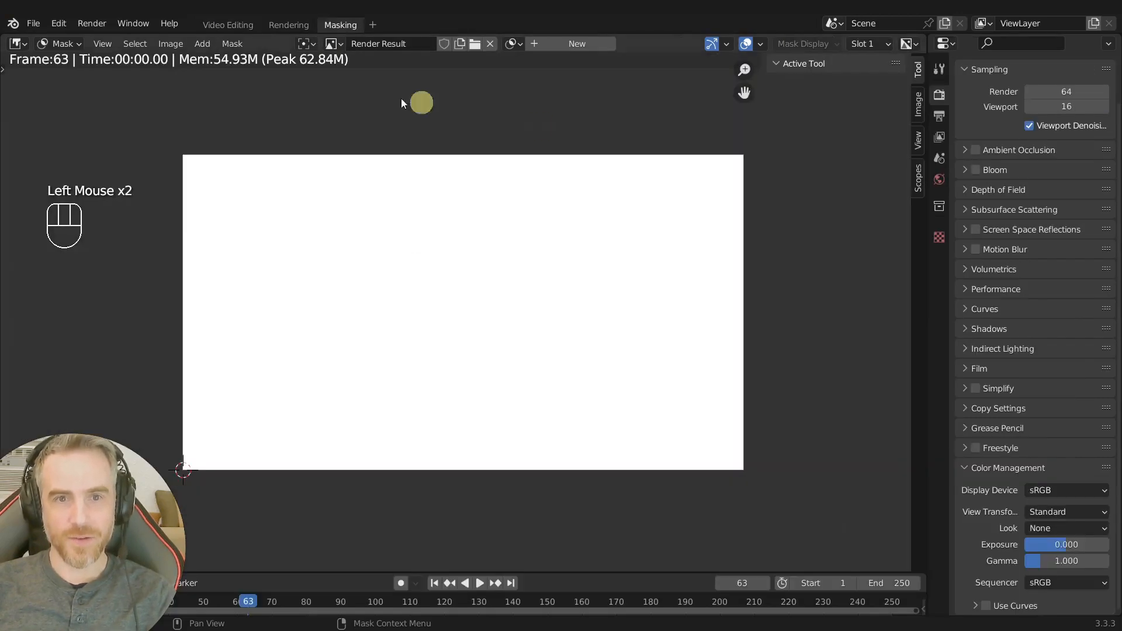
# - Split the Masking workspace's image editor vertically and turn the new area into a Video Sequencer
pyautogui.moveTo(7, 37); pyautogui.dragTo(425, 49)
pyautogui.click(17, 44)
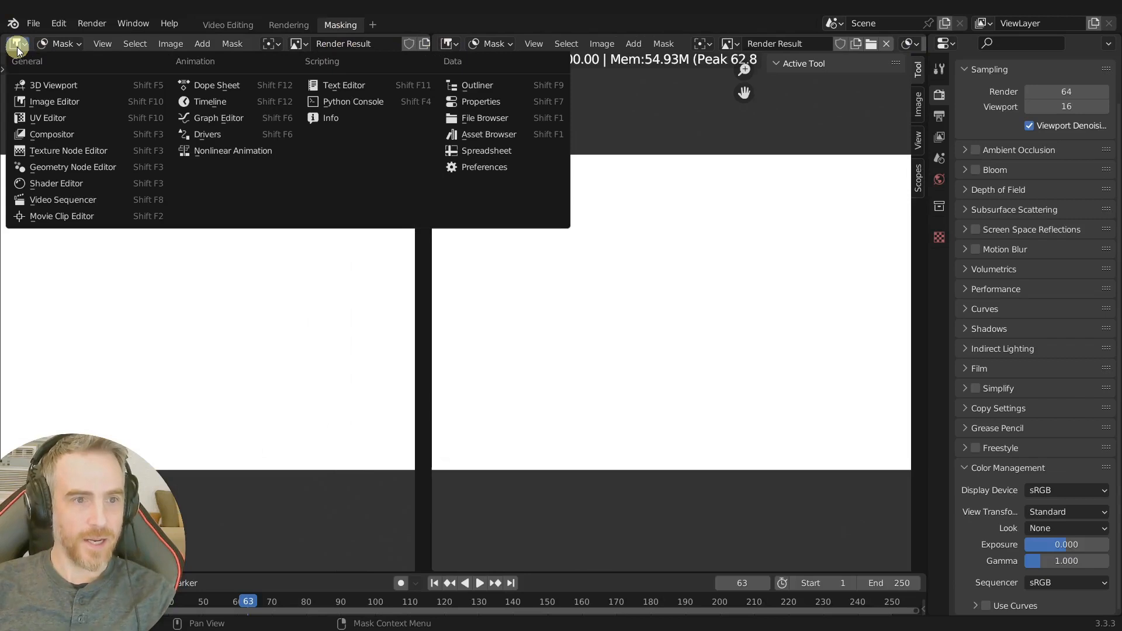
pyautogui.click(37, 199)
# - Split the sequencer area into two stacked halves and set the upper one to Preview, with the whole frame in view
pyautogui.moveTo(428, 44); pyautogui.dragTo(402, 316)
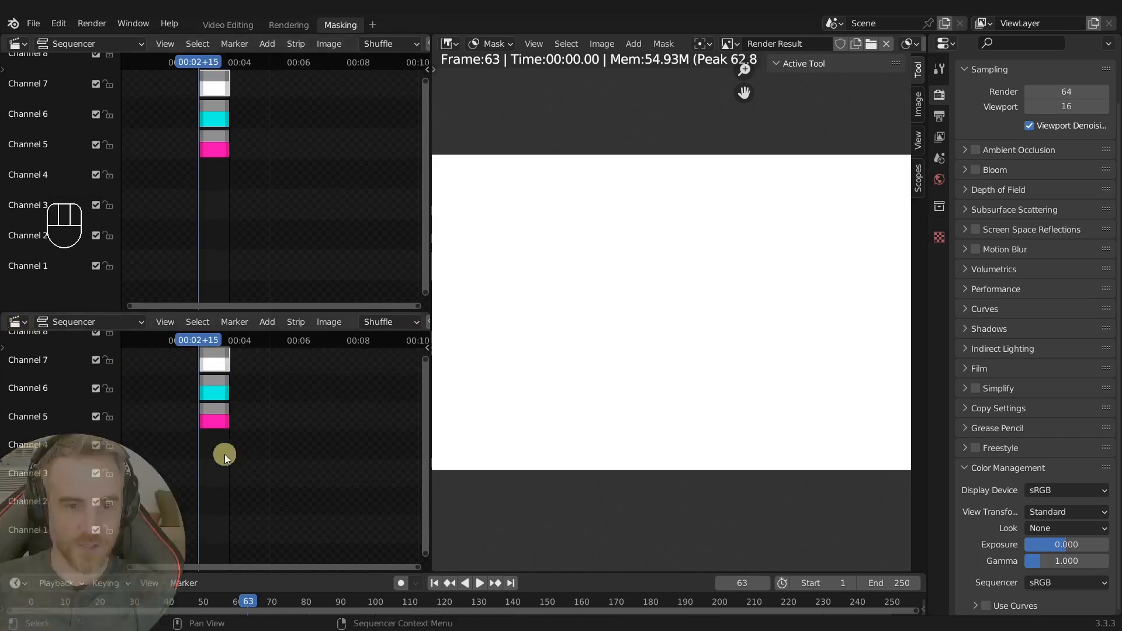
pyautogui.click(95, 44)
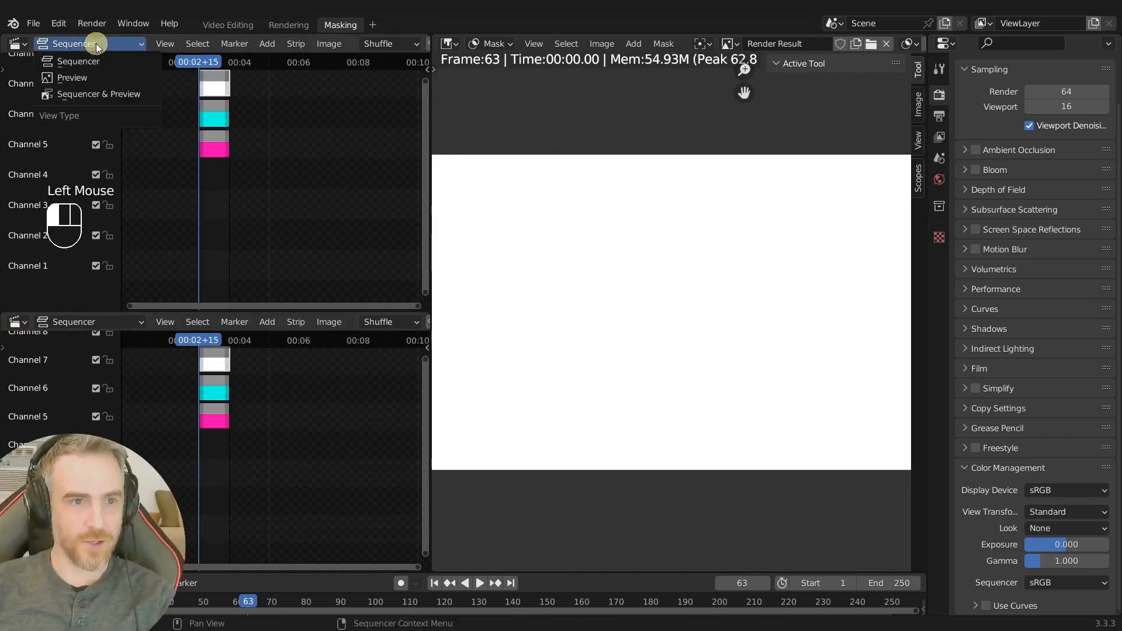
pyautogui.click(75, 79)
pyautogui.scroll(-2, 228, 154)
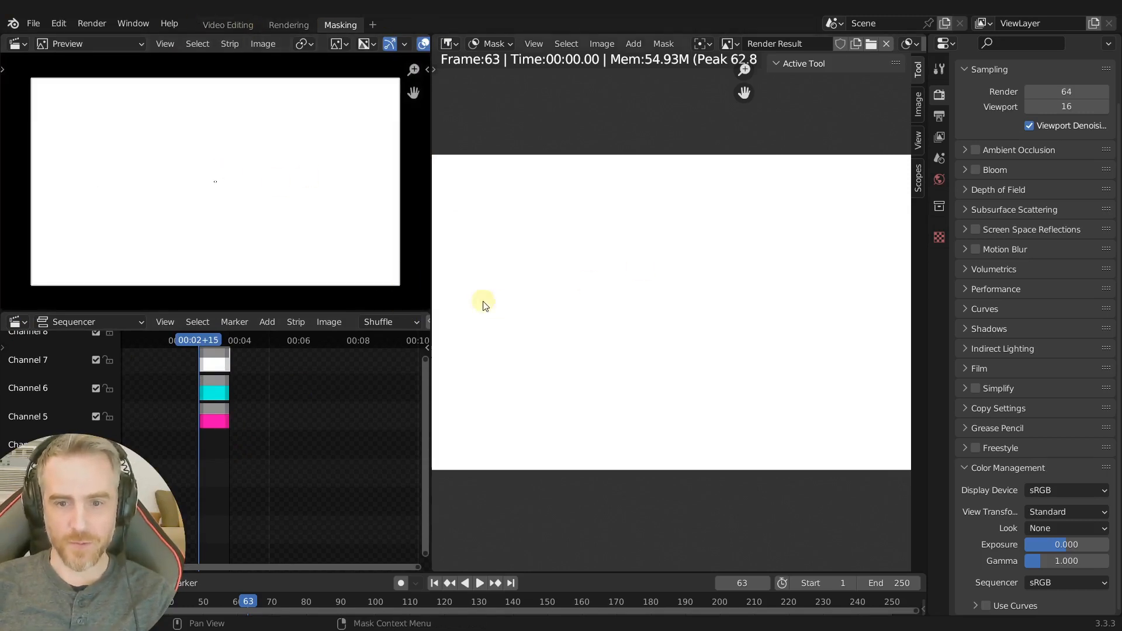
pyautogui.scroll(1, 484, 301)
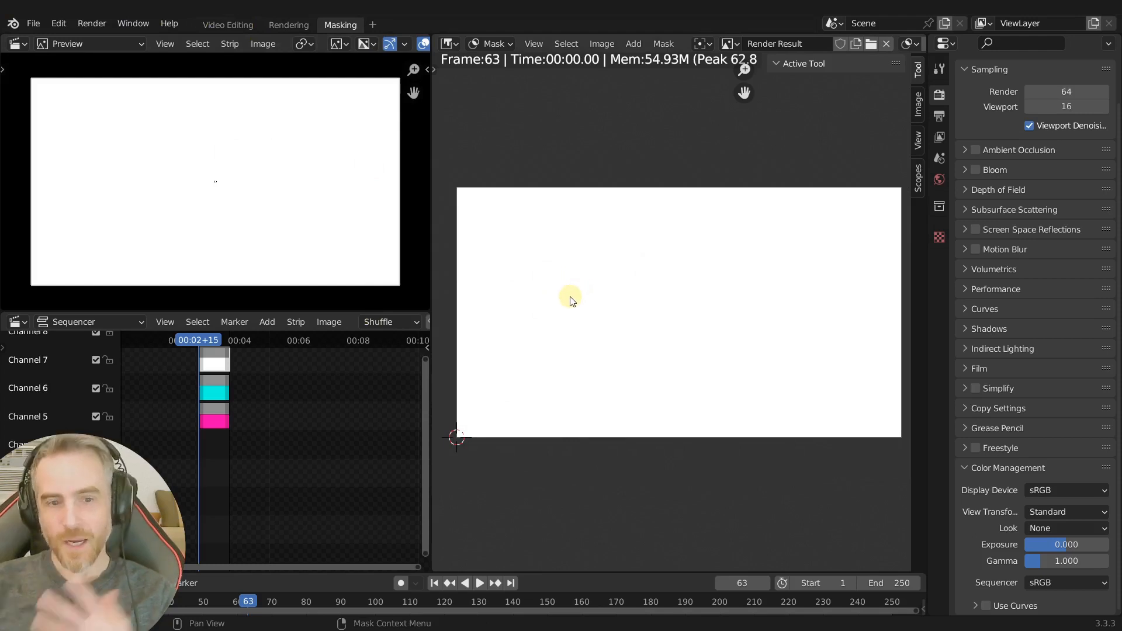
# - Select the white color strip and collapse the channel list in the lower sequencer
pyautogui.moveTo(259, 357); pyautogui.dragTo(356, 420, button='middle')
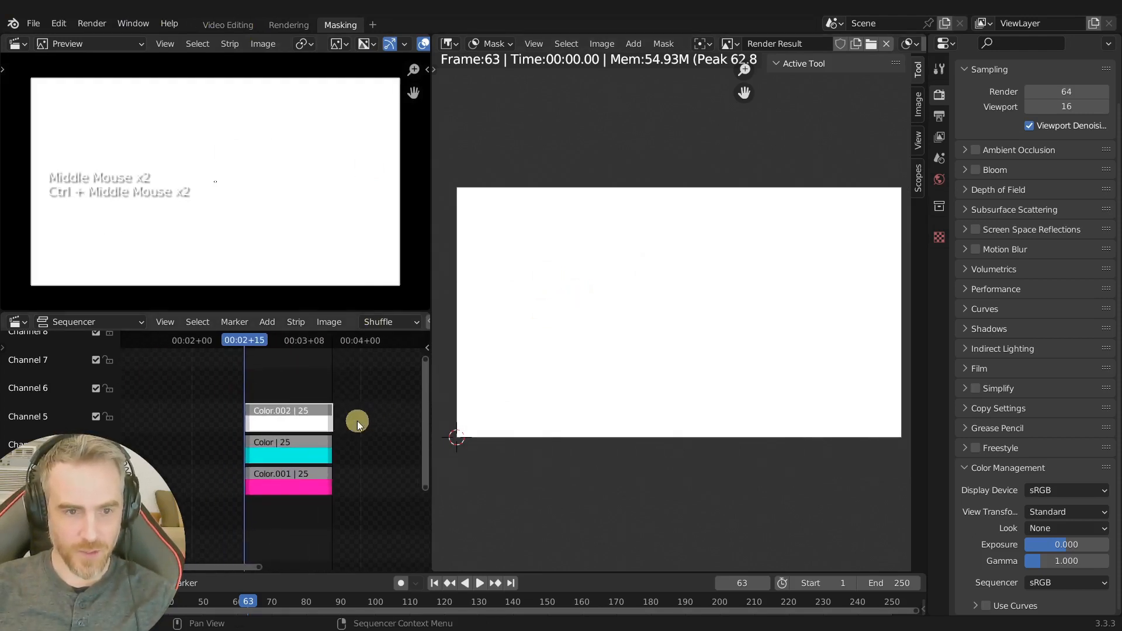
pyautogui.click(281, 420)
pyautogui.moveTo(315, 414); pyautogui.dragTo(275, 413, button='middle')
pyautogui.moveTo(120, 373); pyautogui.dragTo(6, 377)
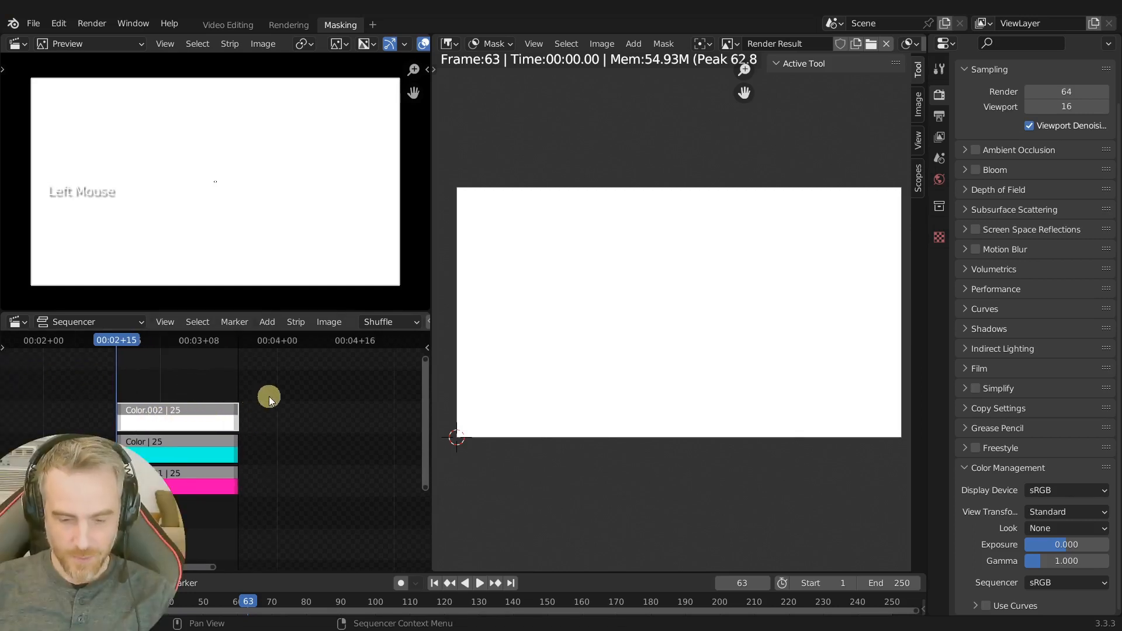
# - Add a Mask modifier to the white color strip and set its mask input type to Mask
pyautogui.press('n')
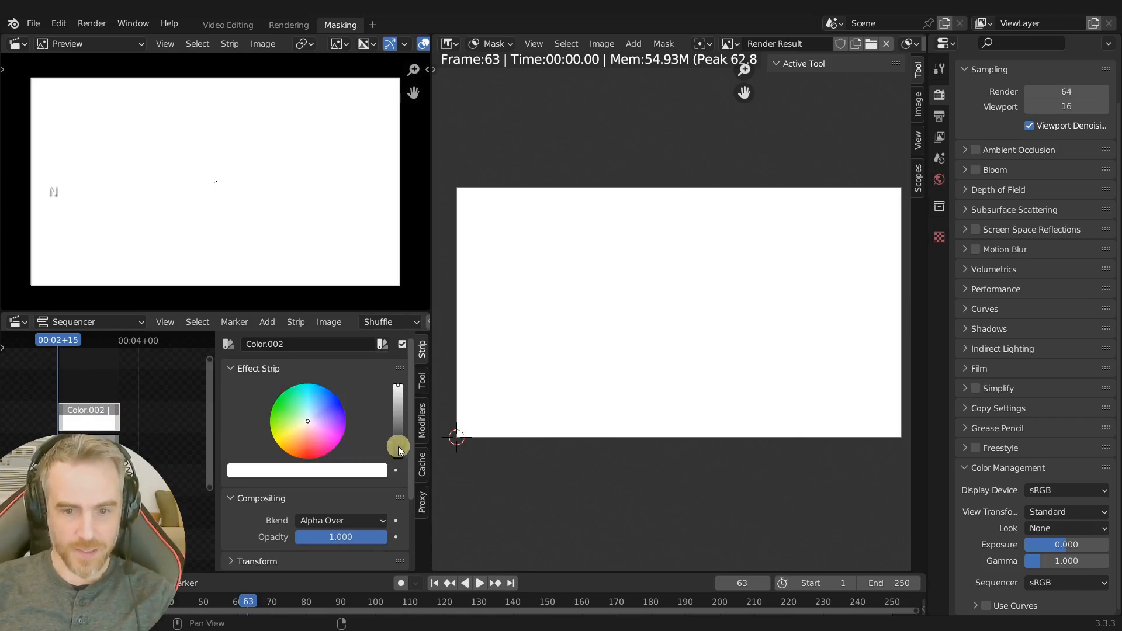
pyautogui.click(423, 418)
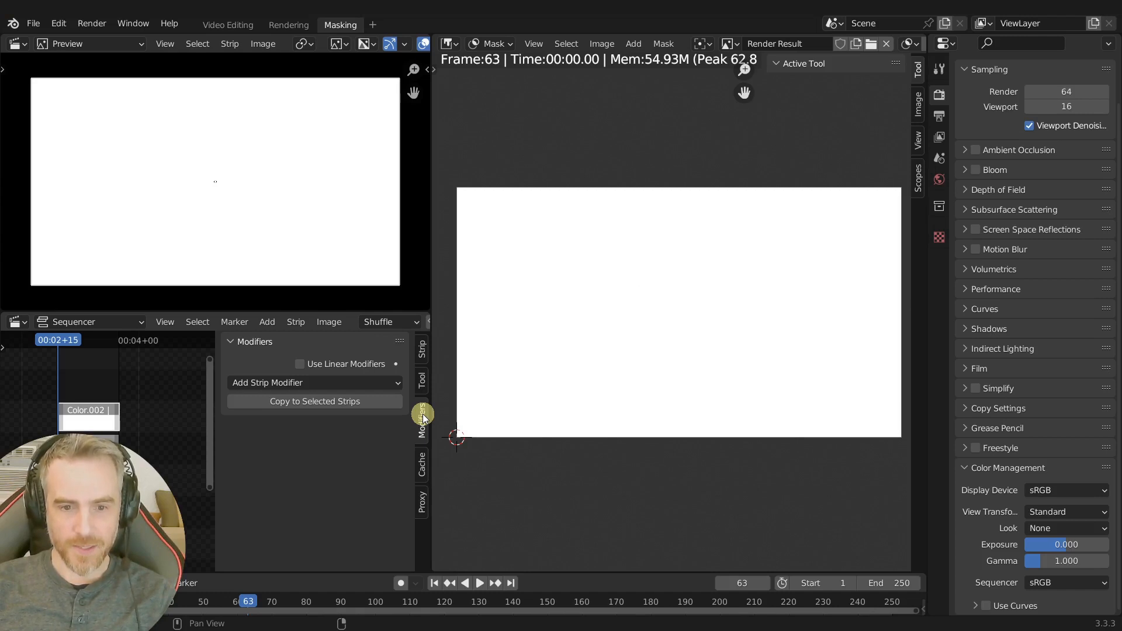
pyautogui.click(314, 383)
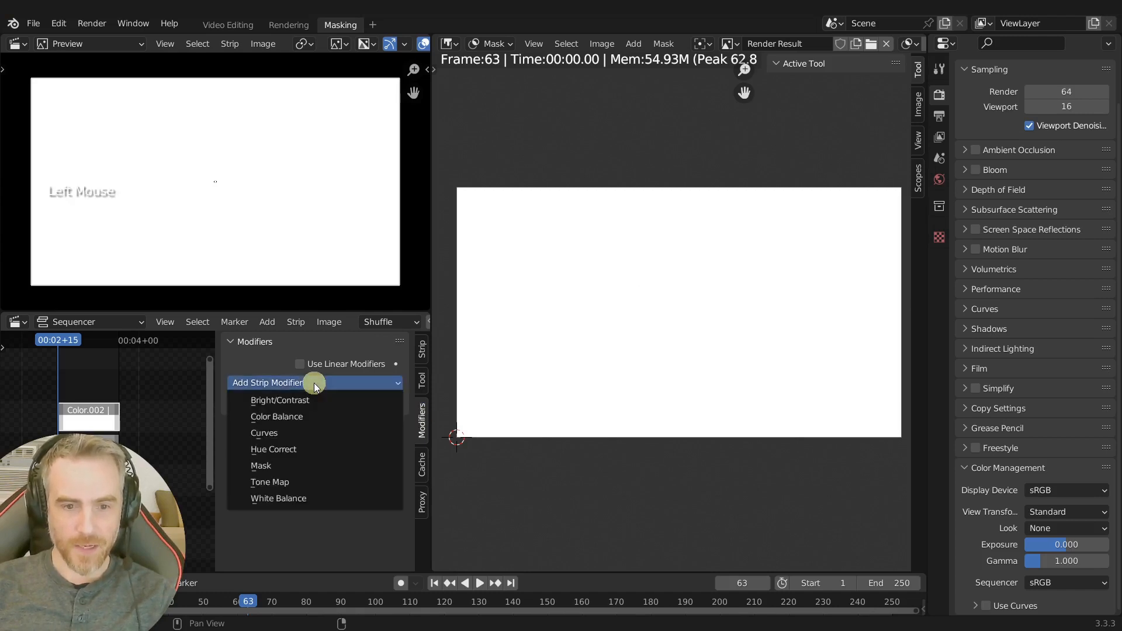
pyautogui.click(271, 471)
pyautogui.click(360, 445)
pyautogui.click(342, 466)
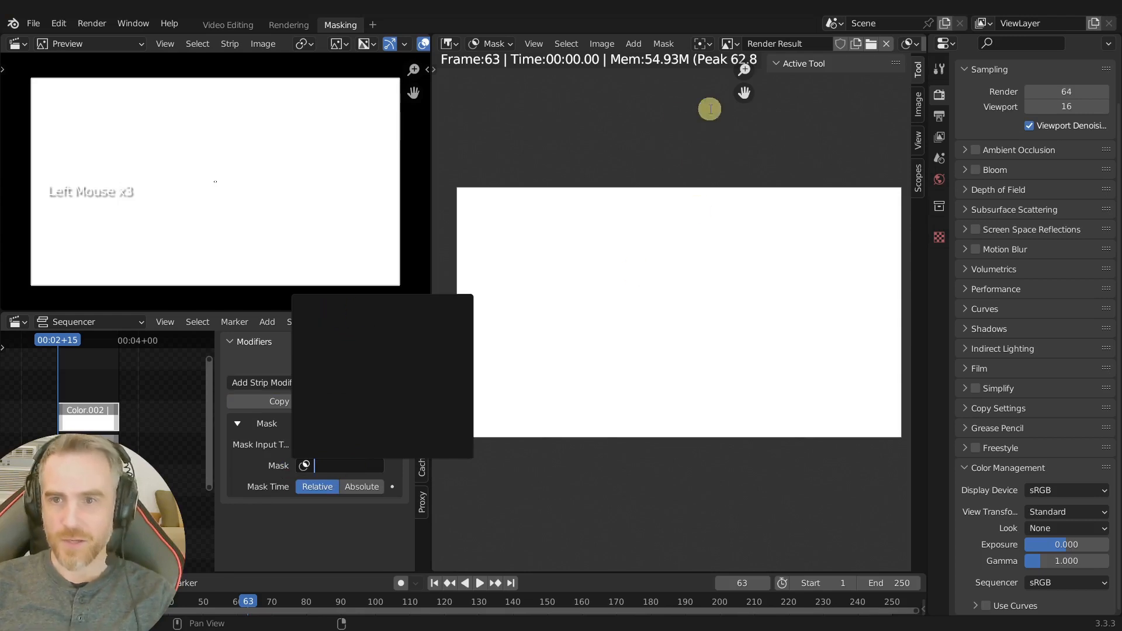
# - Create a new mask in the image editor and name it Mask_White
pyautogui.scroll(-5, 679, 44)
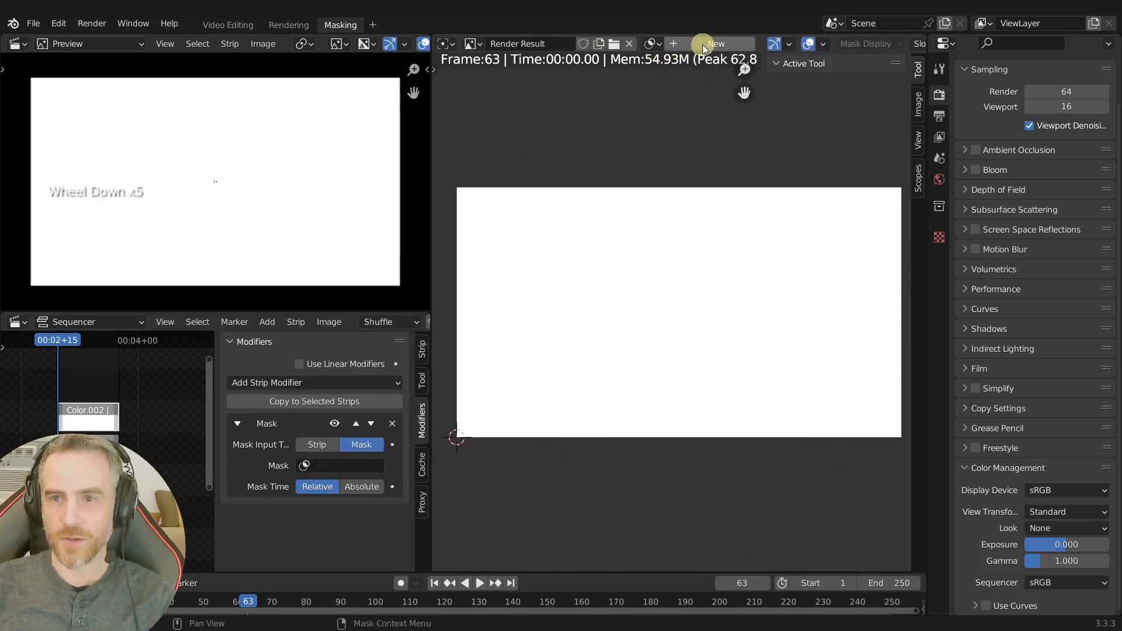
pyautogui.click(705, 43)
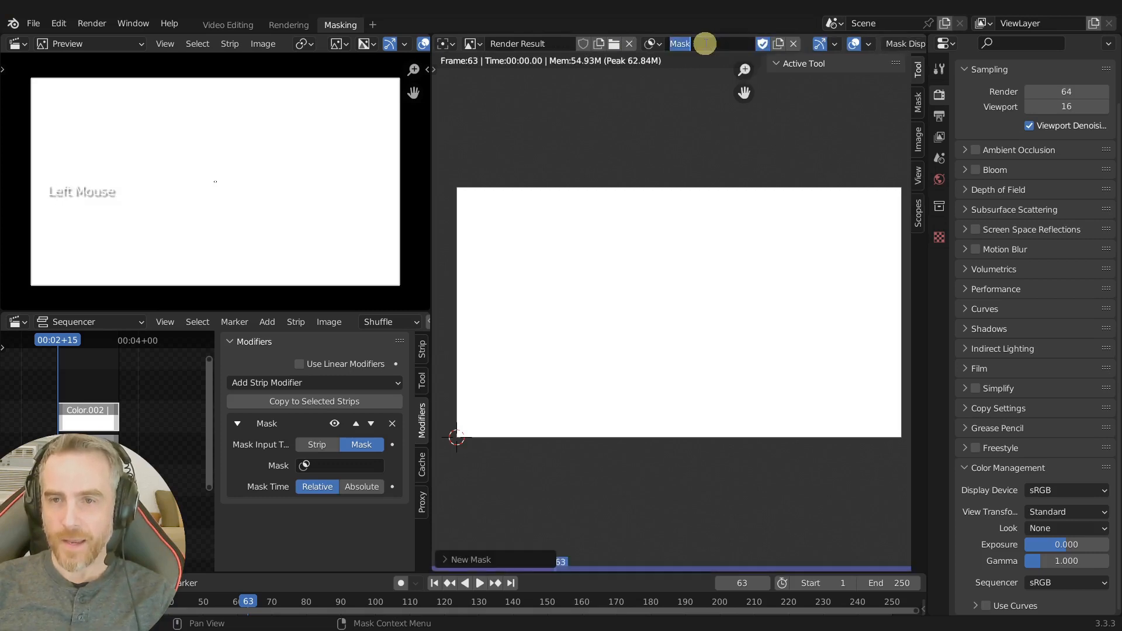
pyautogui.doubleClick(703, 44)
pyautogui.write('_Whit')
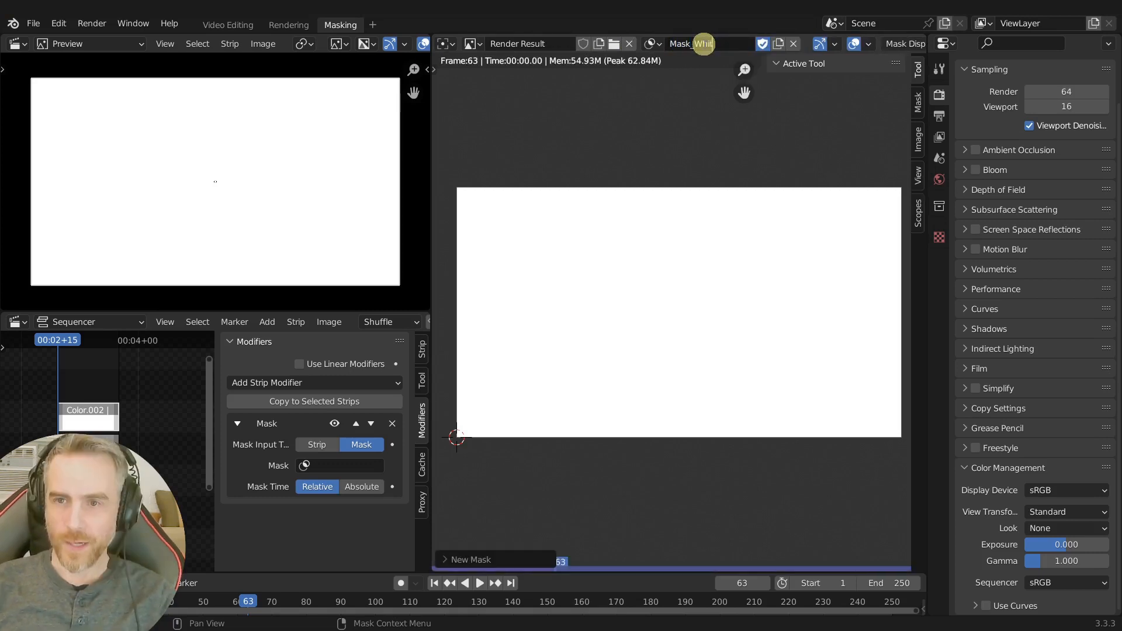
pyautogui.write('e')
pyautogui.press('Return')
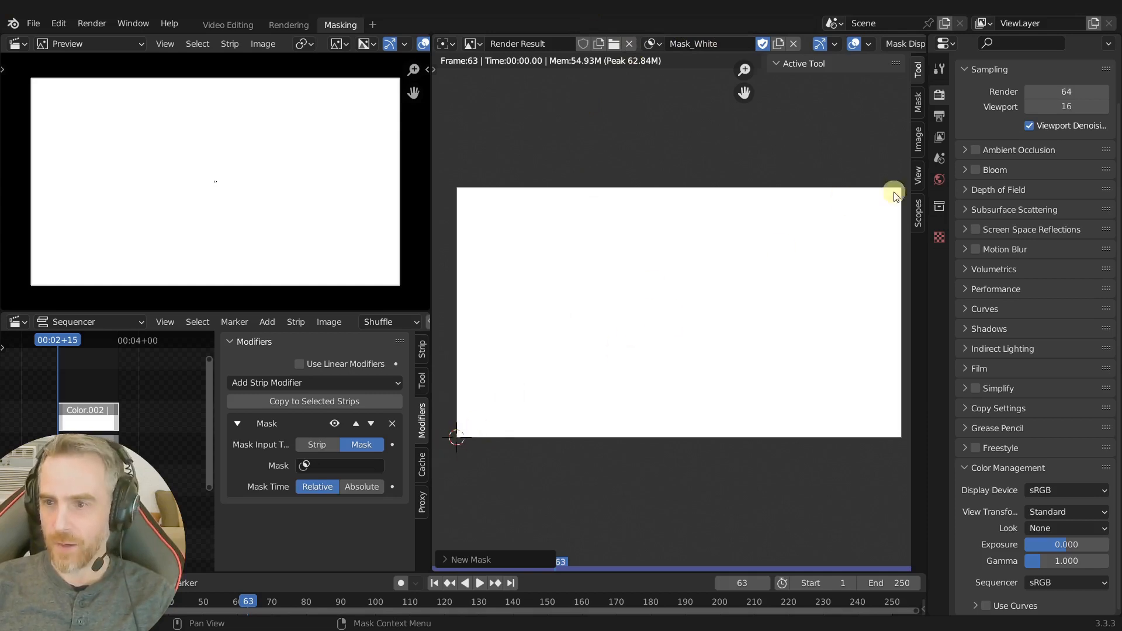
# - Center the mask editor's 2D cursor by setting its X and Y location to 0.5
pyautogui.click(917, 177)
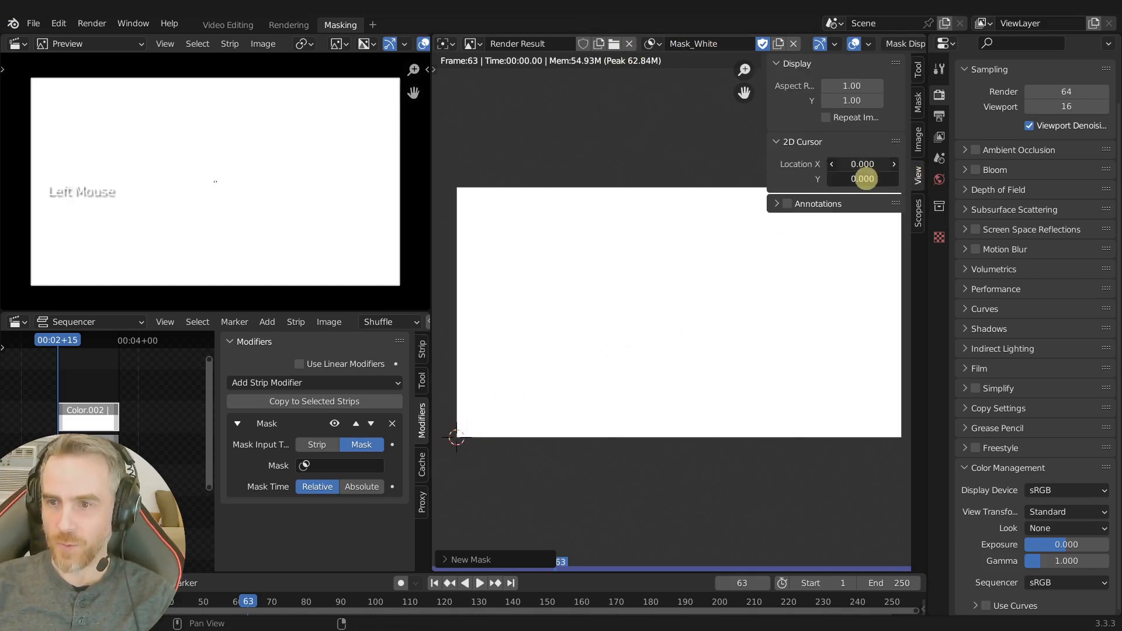
pyautogui.write('0.5')
pyautogui.press('Return')
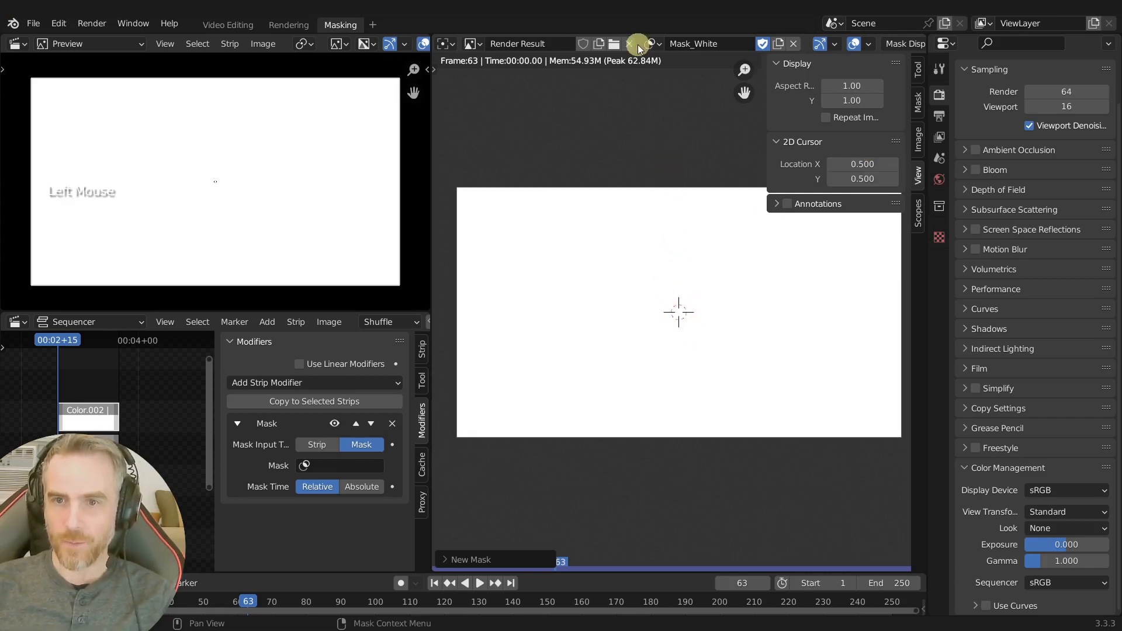
# - Add a square mask shape at the 2D cursor in the center of the frame
pyautogui.scroll(7, 637, 44)
pyautogui.click(611, 44)
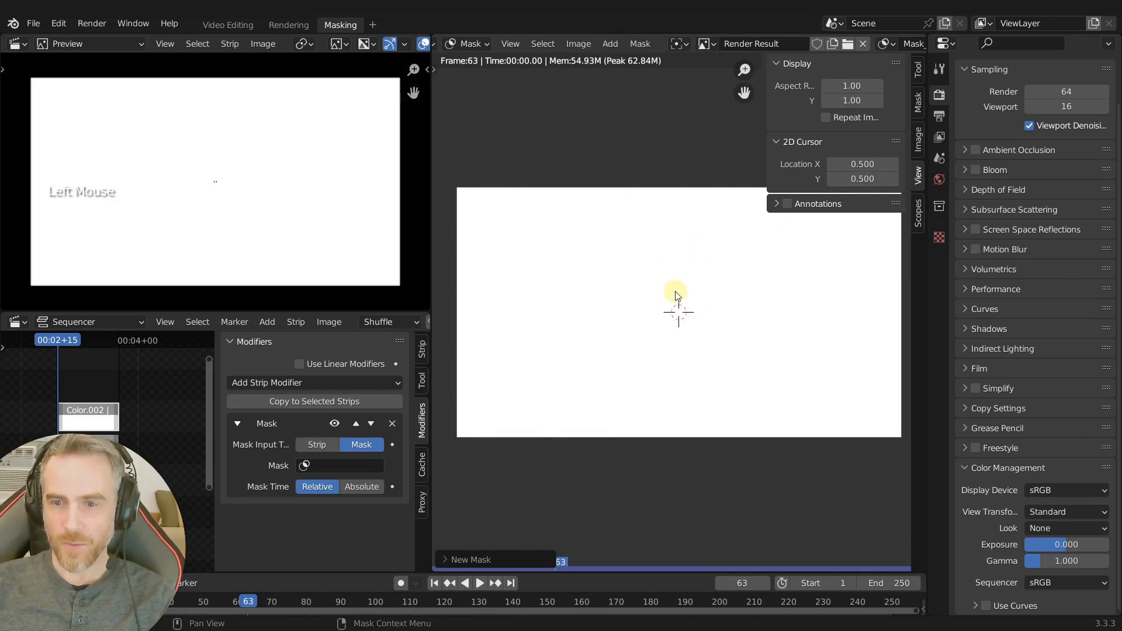
pyautogui.hotkey('shift', 'a')
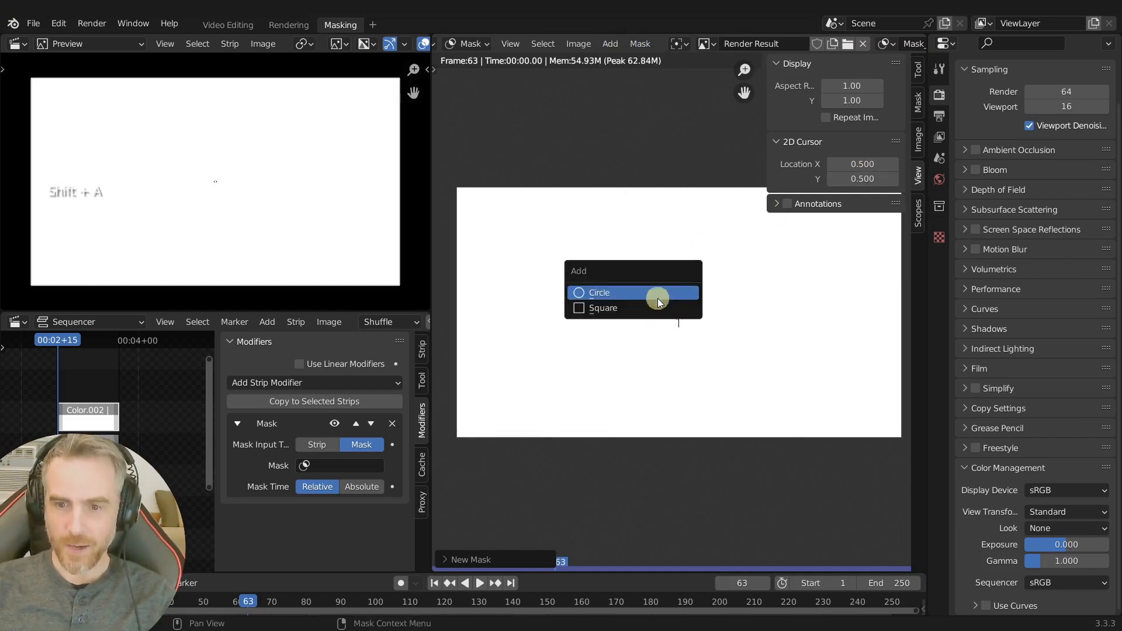
pyautogui.click(637, 310)
pyautogui.scroll(-3, 701, 367)
pyautogui.scroll(1, 700, 359)
# - Try stretching the square mask along X past both frame edges, and undo the scaling
pyautogui.press('s')
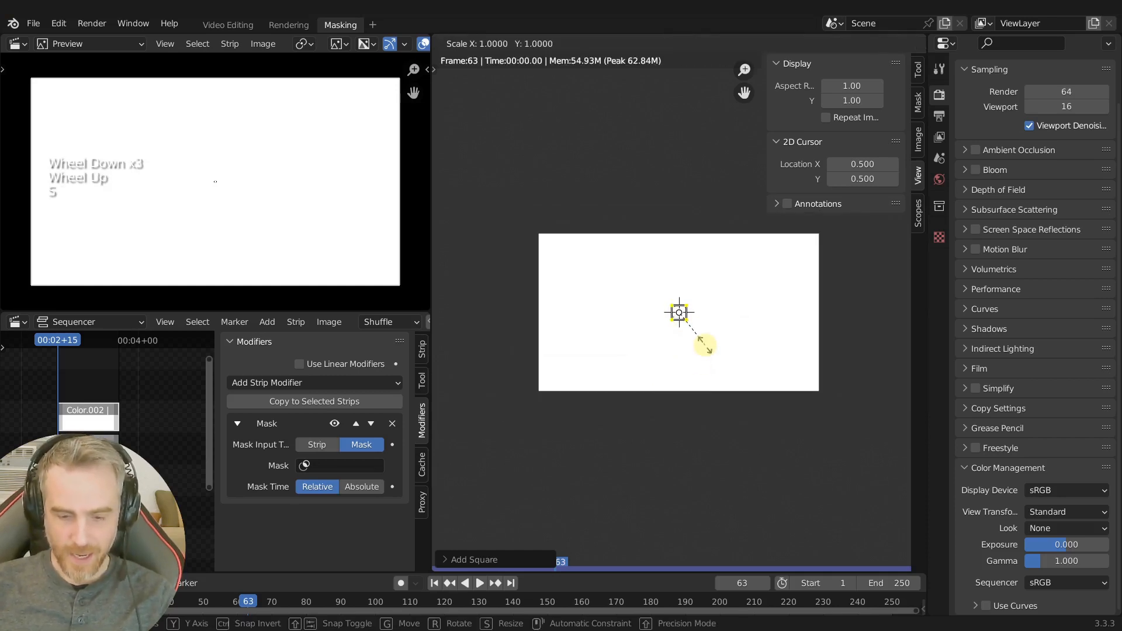
pyautogui.press('x')
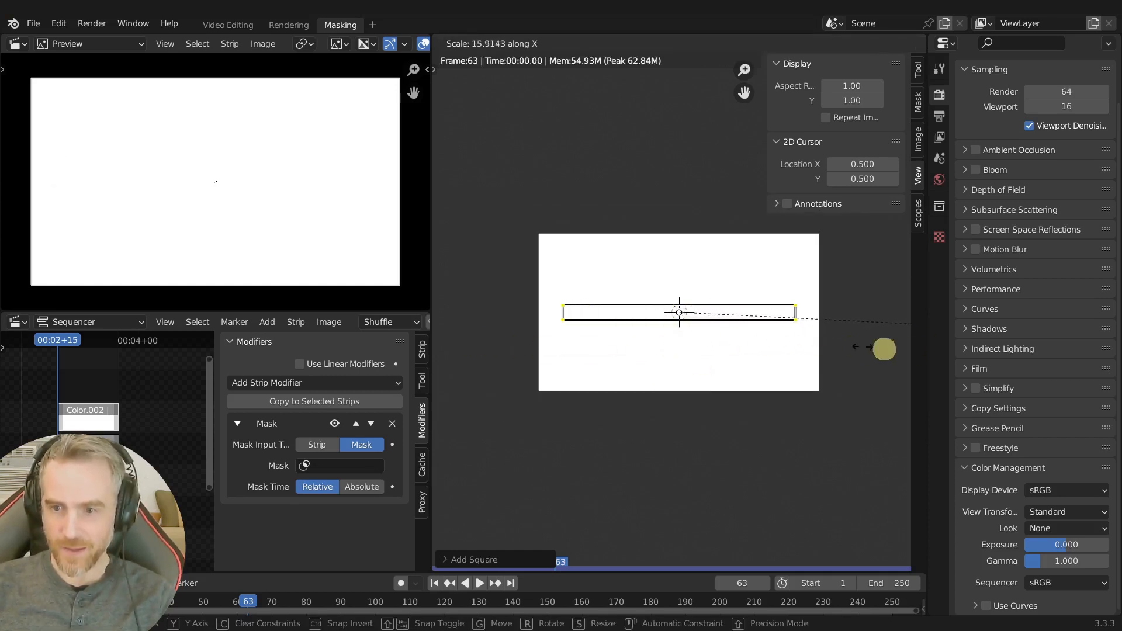
pyautogui.click(637, 356)
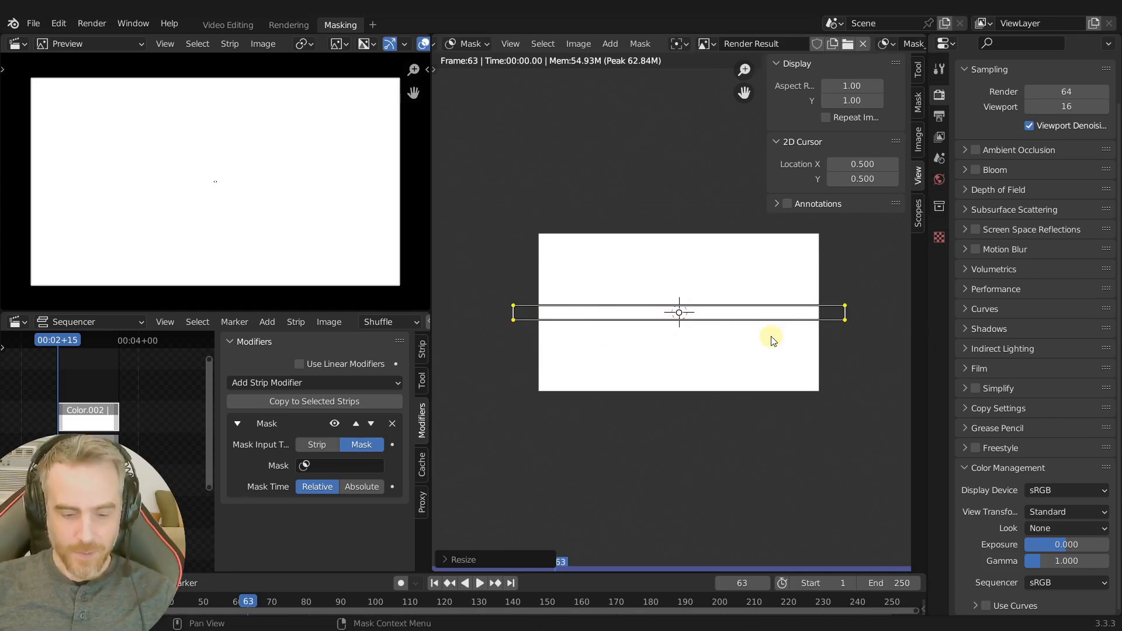
pyautogui.hotkey('ctrl', 'z')
pyautogui.scroll(3, 691, 322)
pyautogui.scroll(-1, 694, 306)
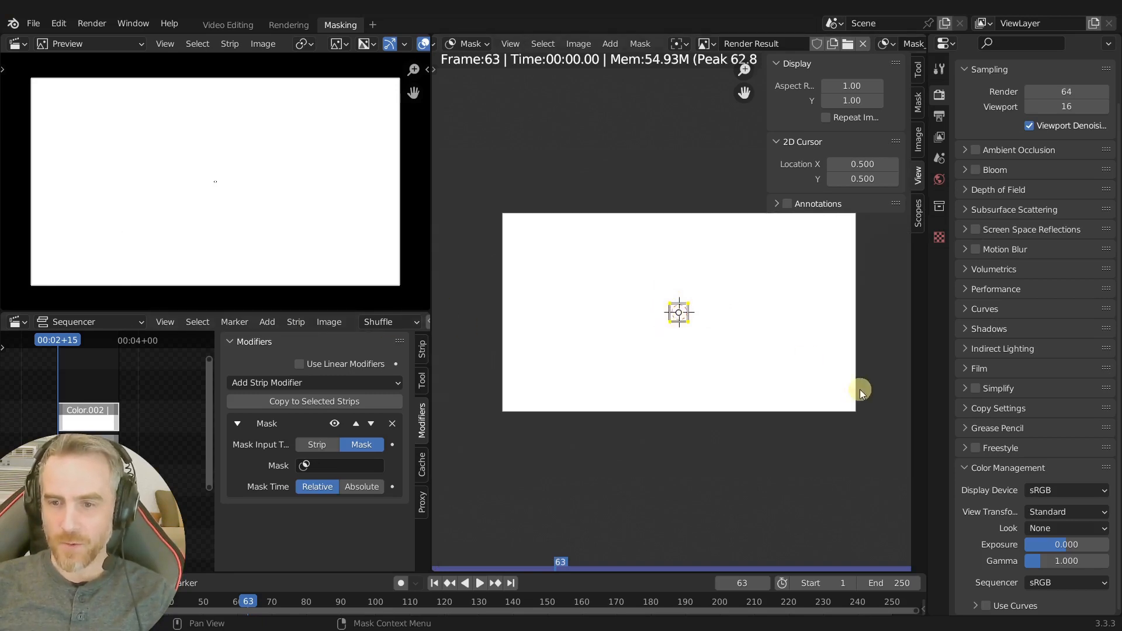
pyautogui.press('s')
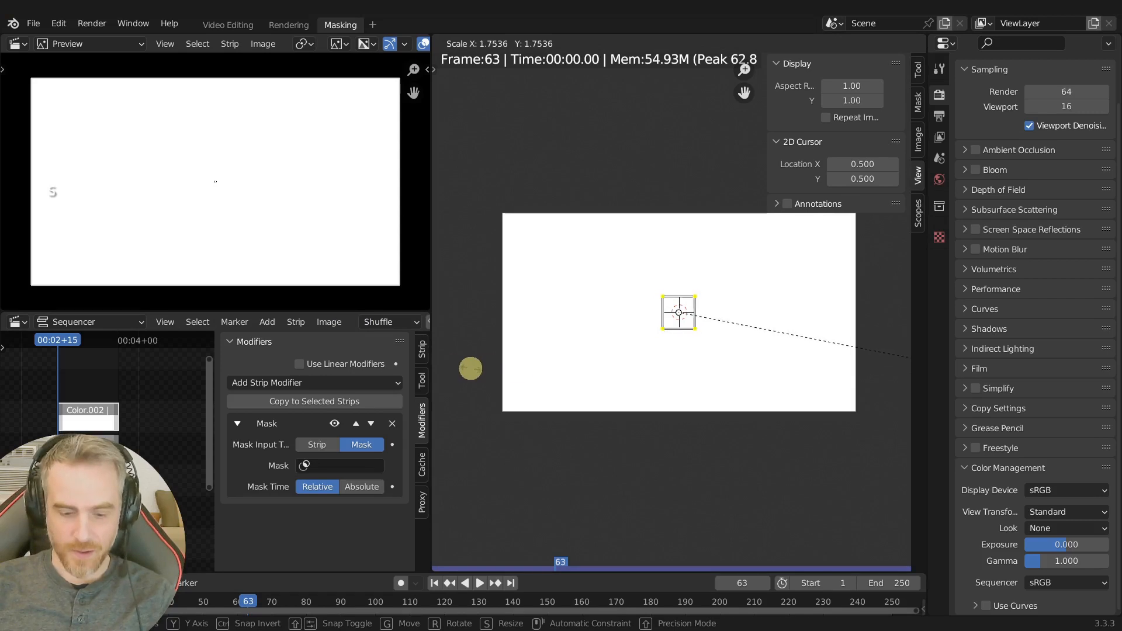
pyautogui.click(597, 367)
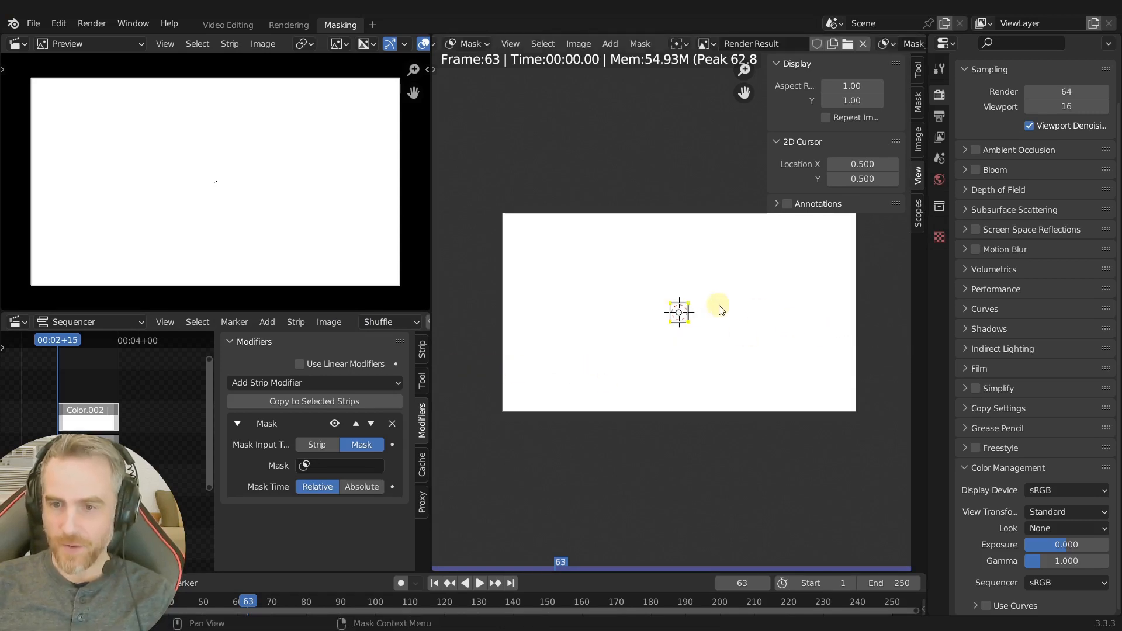
pyautogui.press('s')
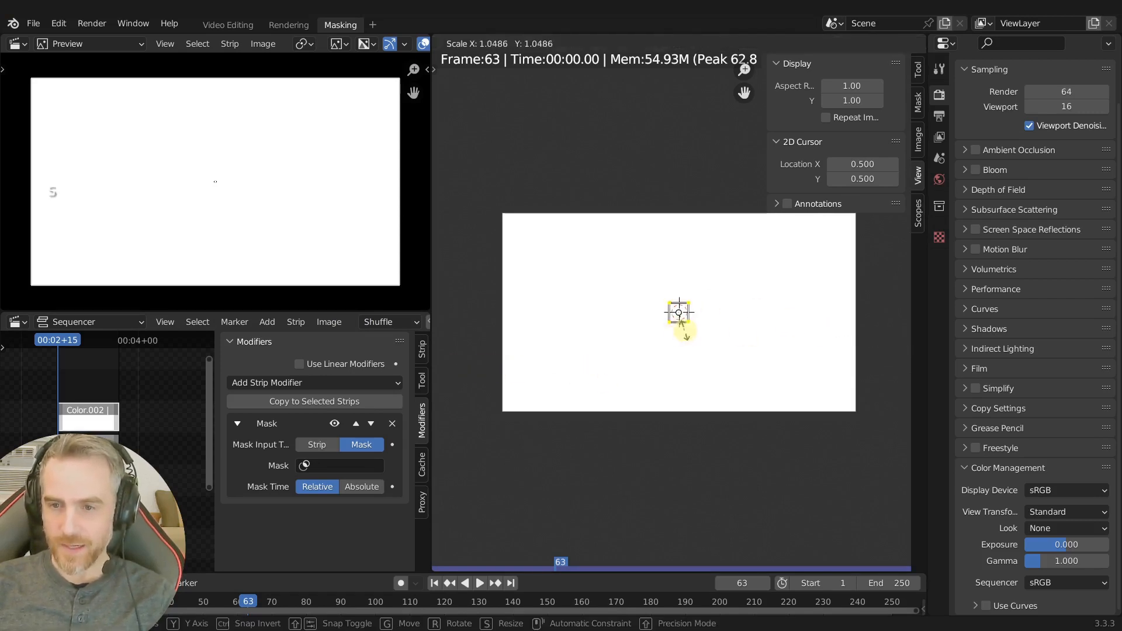
pyautogui.rightClick(735, 351)
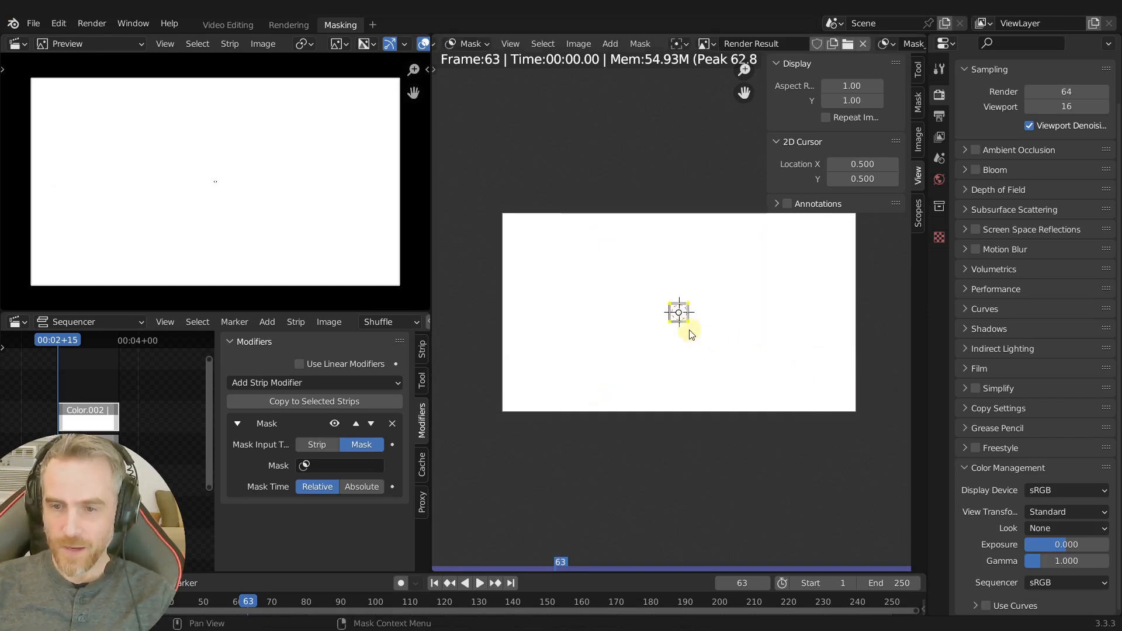
pyautogui.press('s')
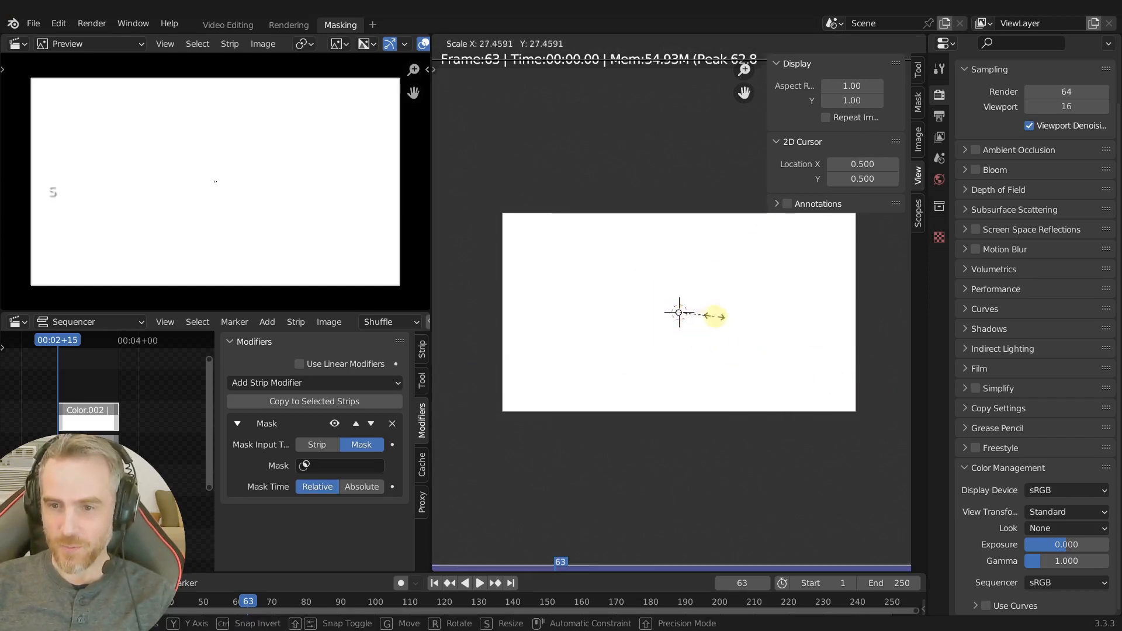
pyautogui.rightClick(694, 317)
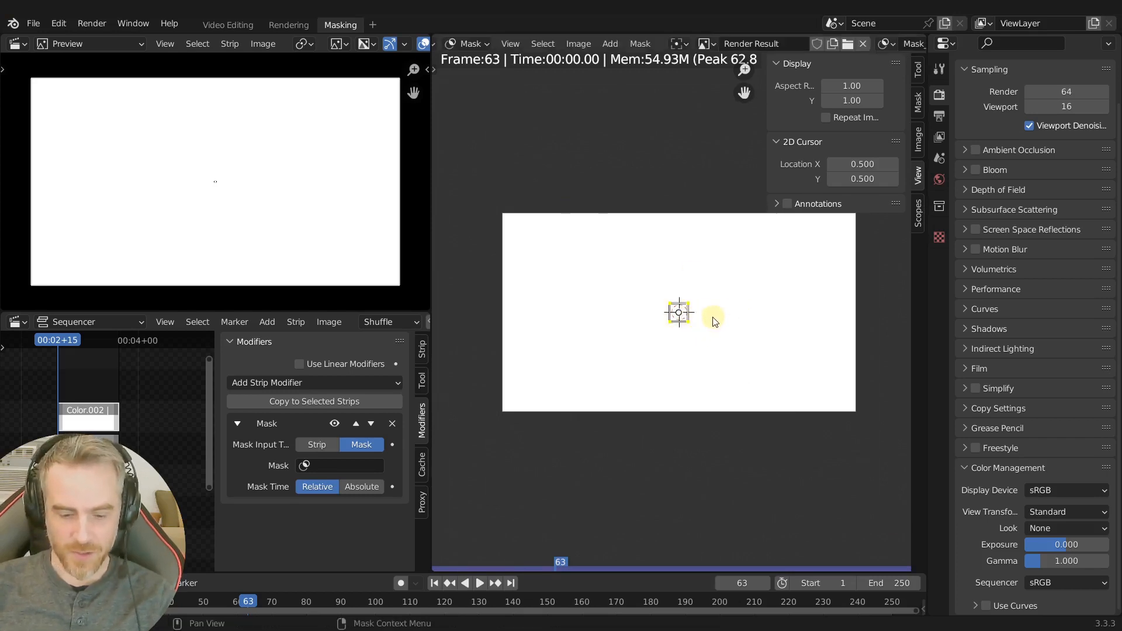
pyautogui.press('s')
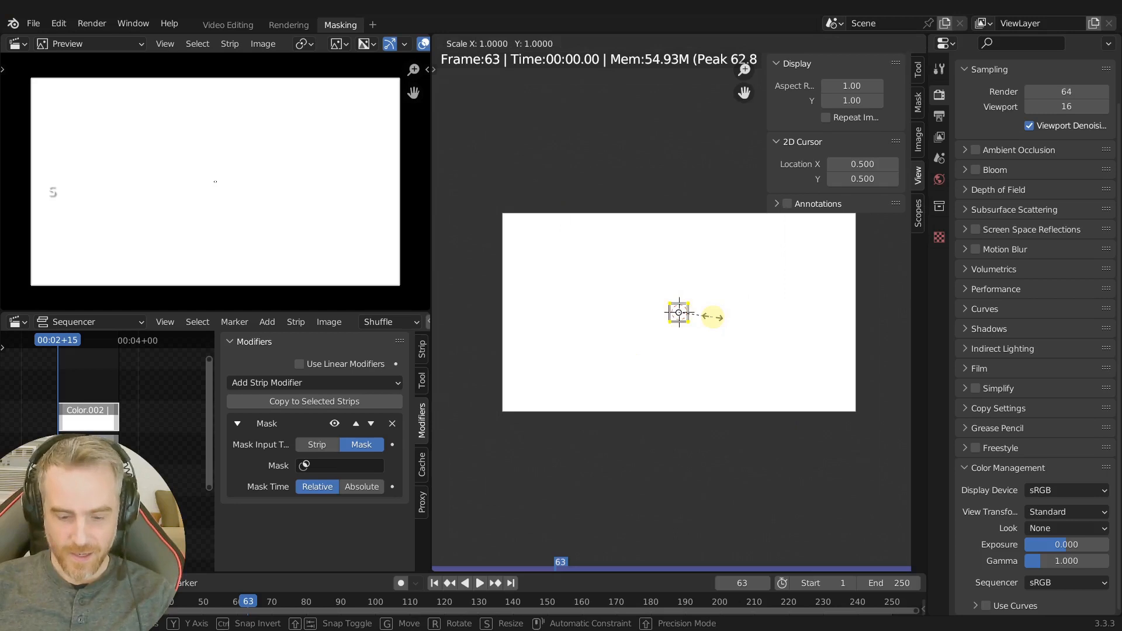
pyautogui.press('x')
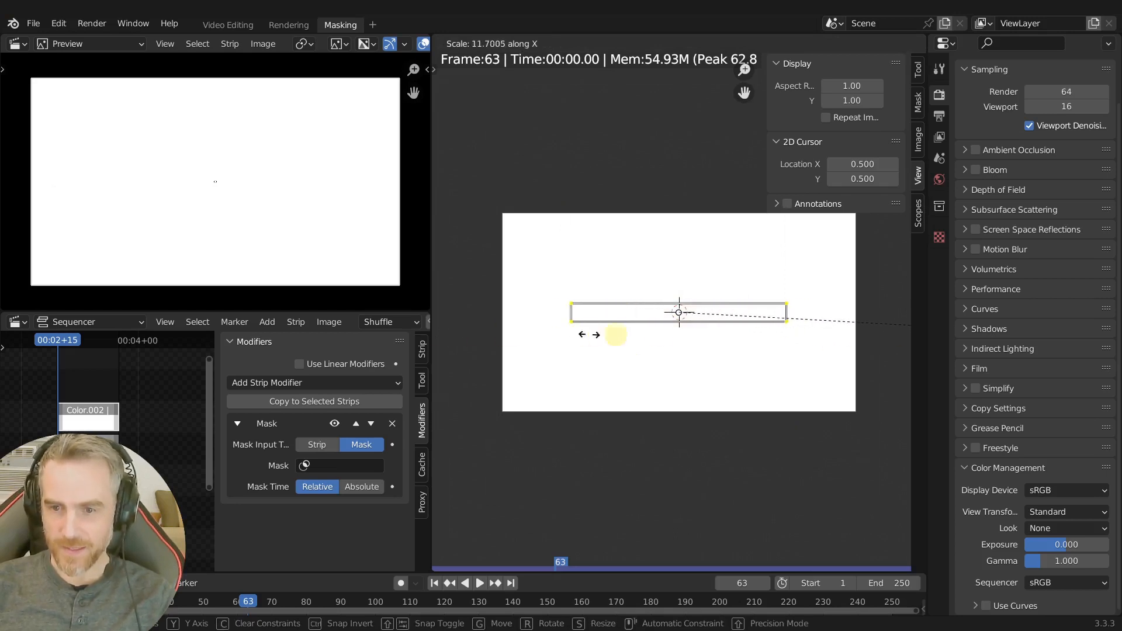
pyautogui.rightClick(599, 337)
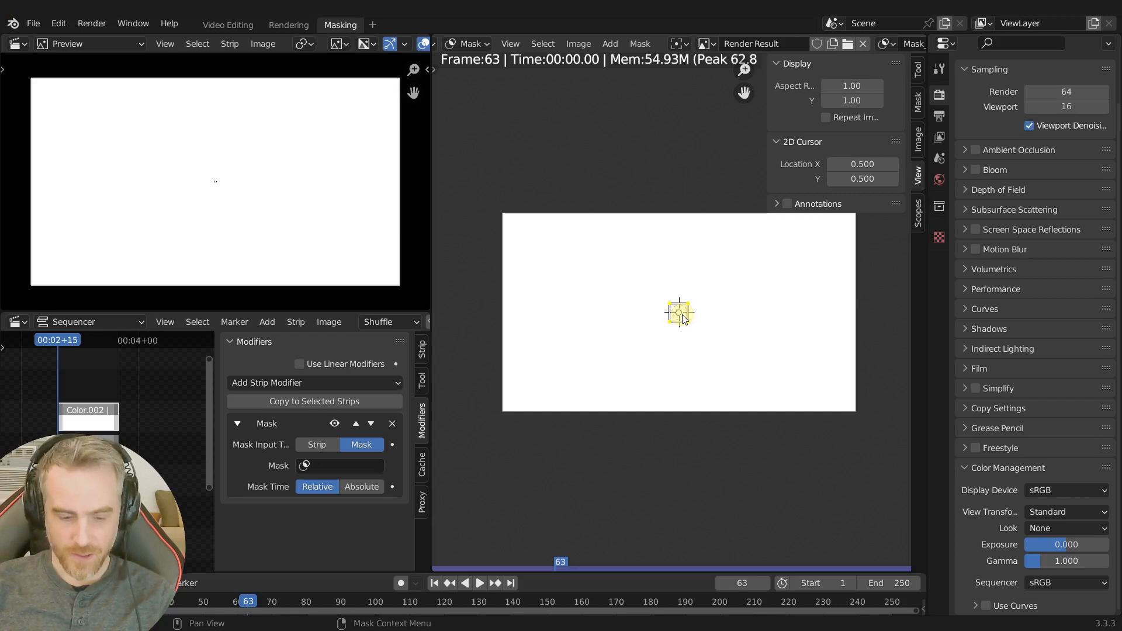
# - Scale the square mask about 20 times along X so it extends past both edges of the frame
pyautogui.press('s')
pyautogui.press('x')
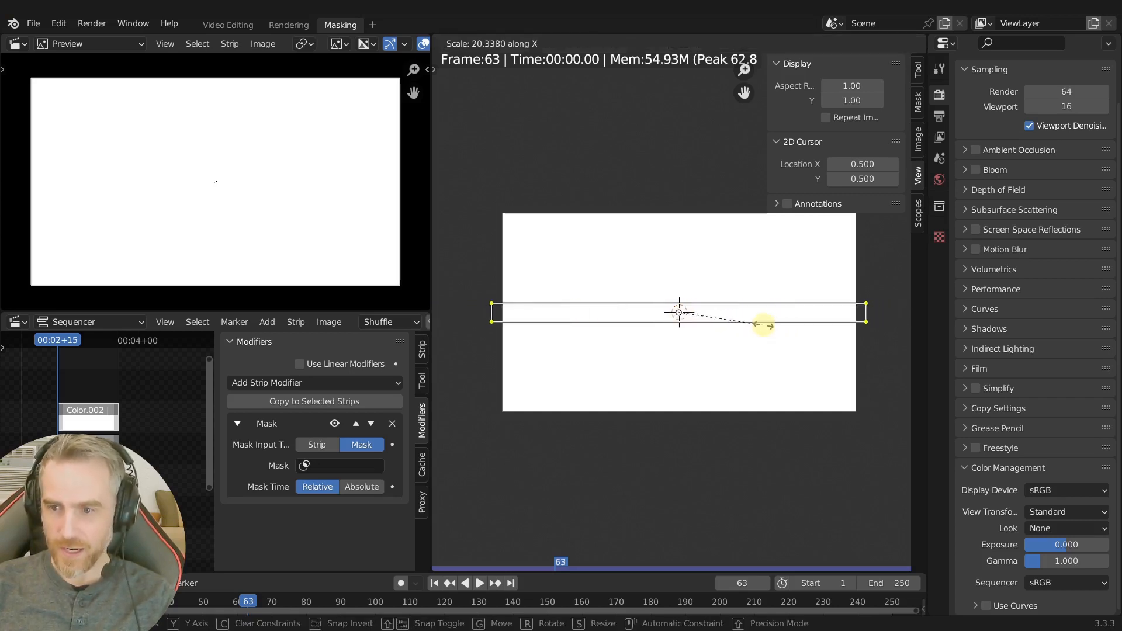
pyautogui.click(766, 328)
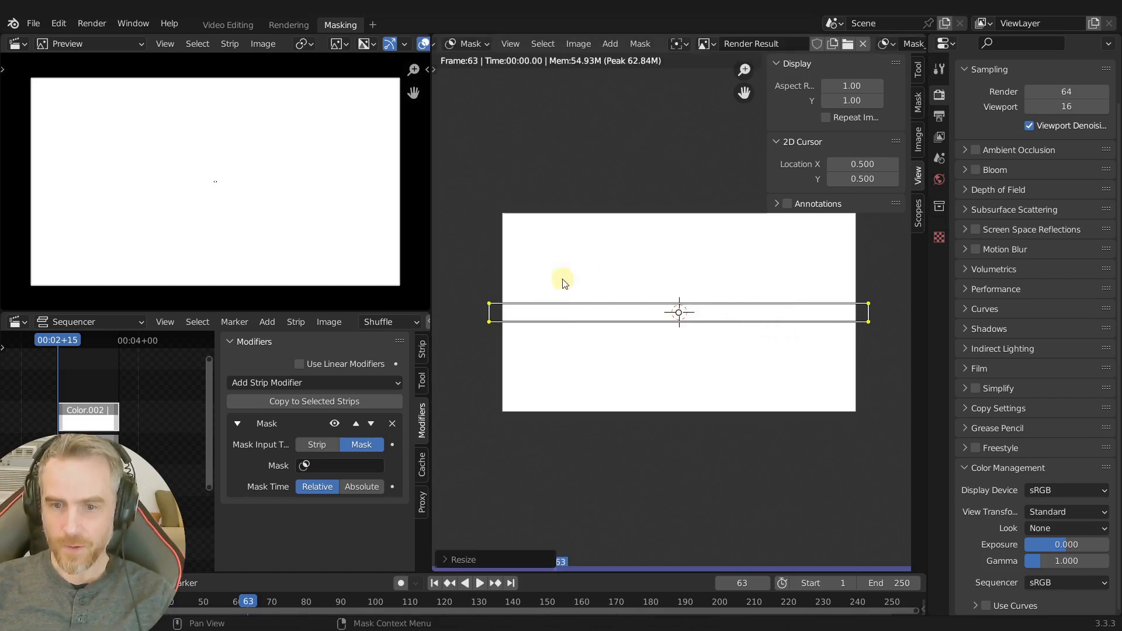
# - Enable the mask overlay to check which area the mask covers, and disable the overlay again
pyautogui.scroll(-4, 862, 45)
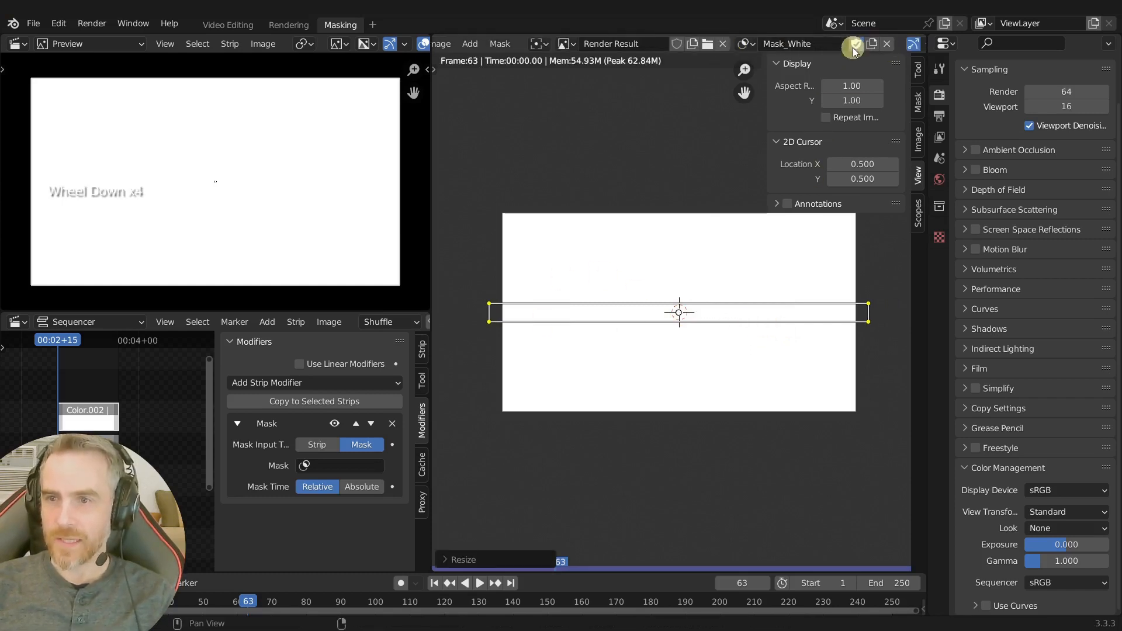
pyautogui.scroll(-6, 787, 42)
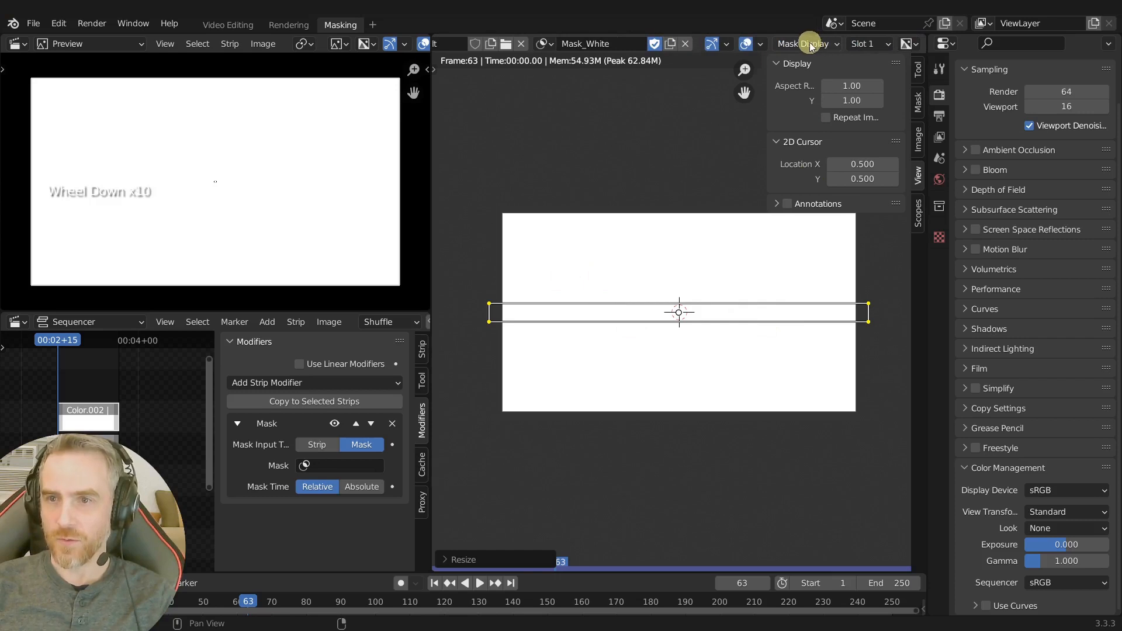
pyautogui.click(810, 44)
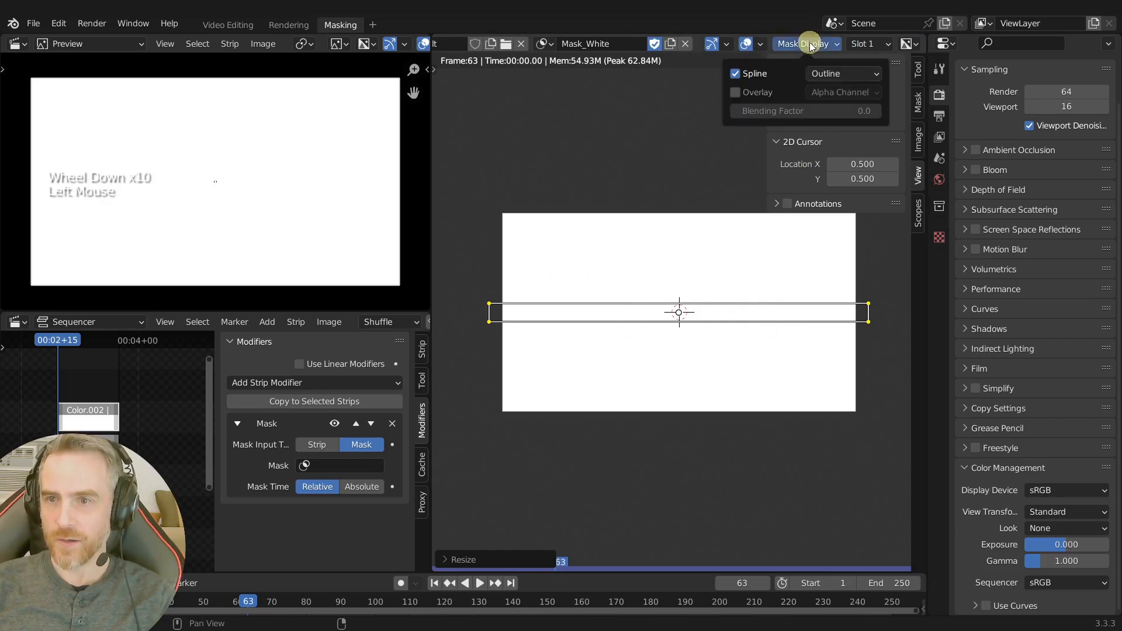
pyautogui.click(738, 93)
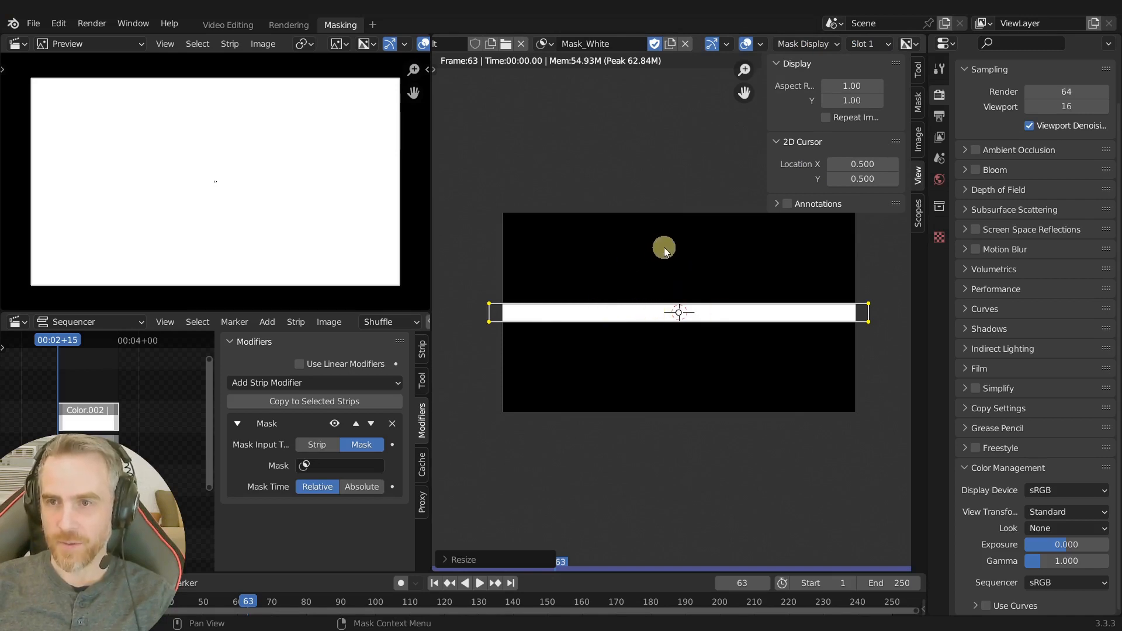
pyautogui.click(795, 44)
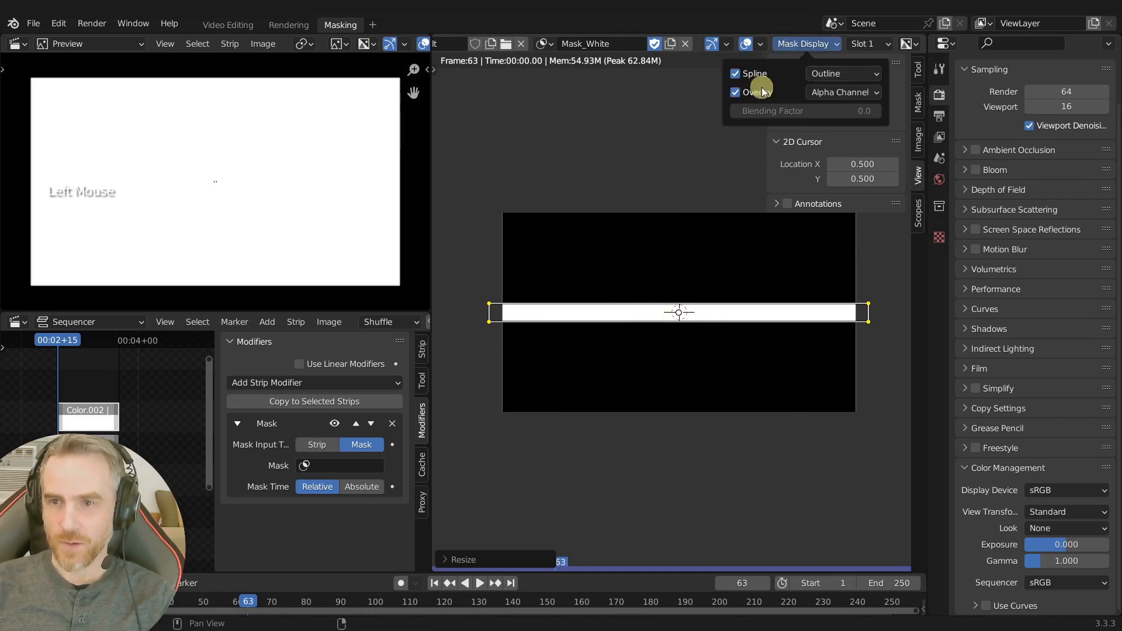
pyautogui.click(759, 94)
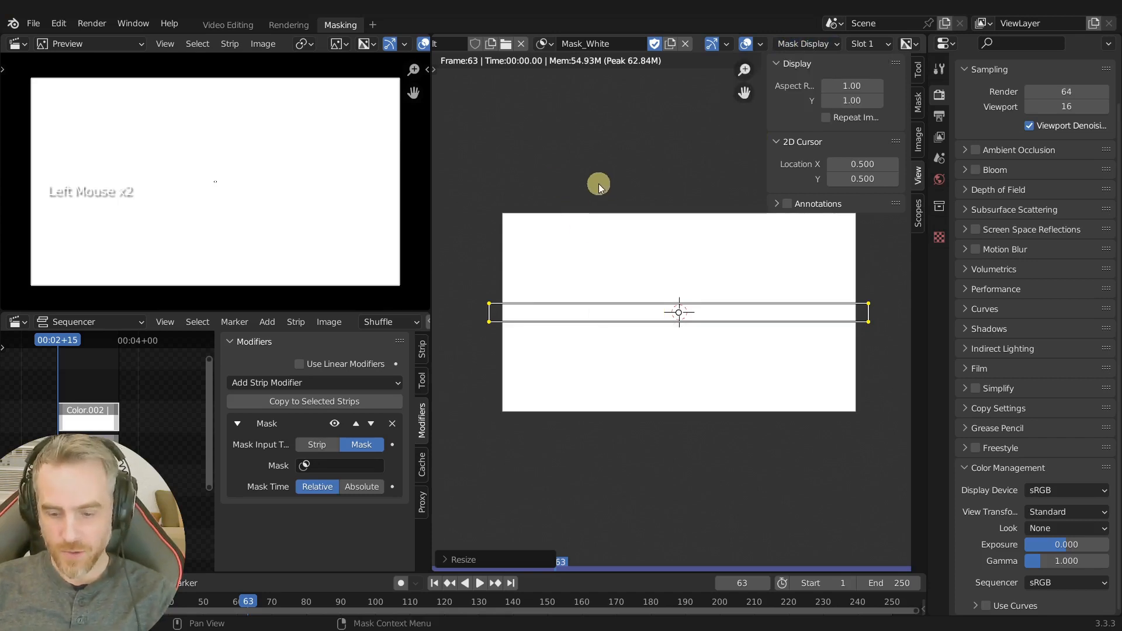
# - Render the current frame and assign Mask_White to the white color strip's Mask modifier
pyautogui.press('F12')
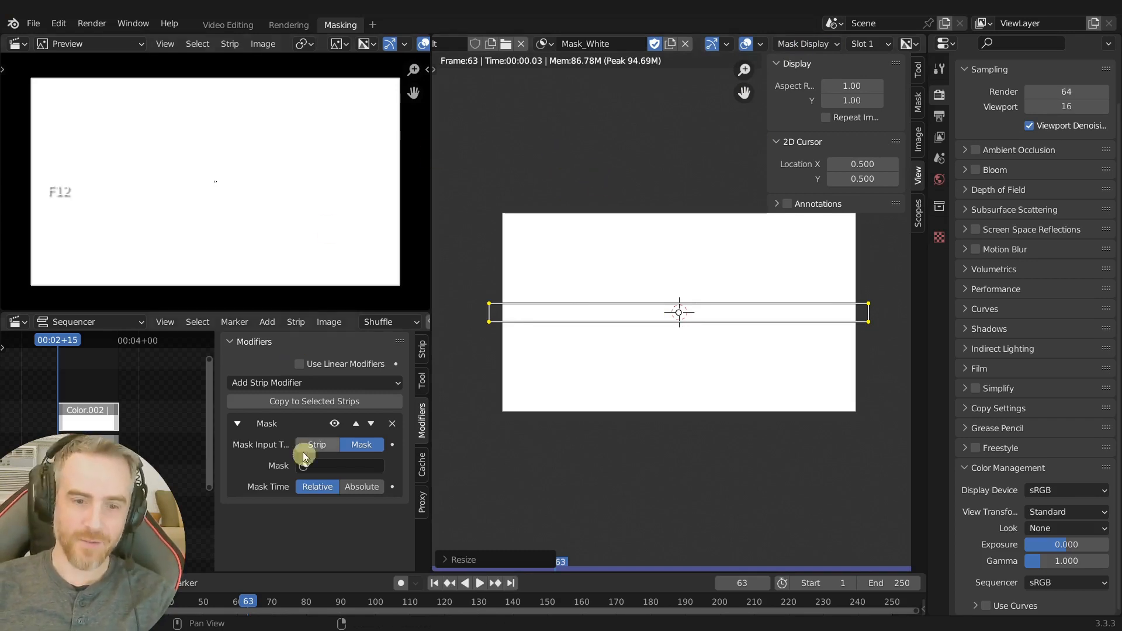
pyautogui.click(338, 468)
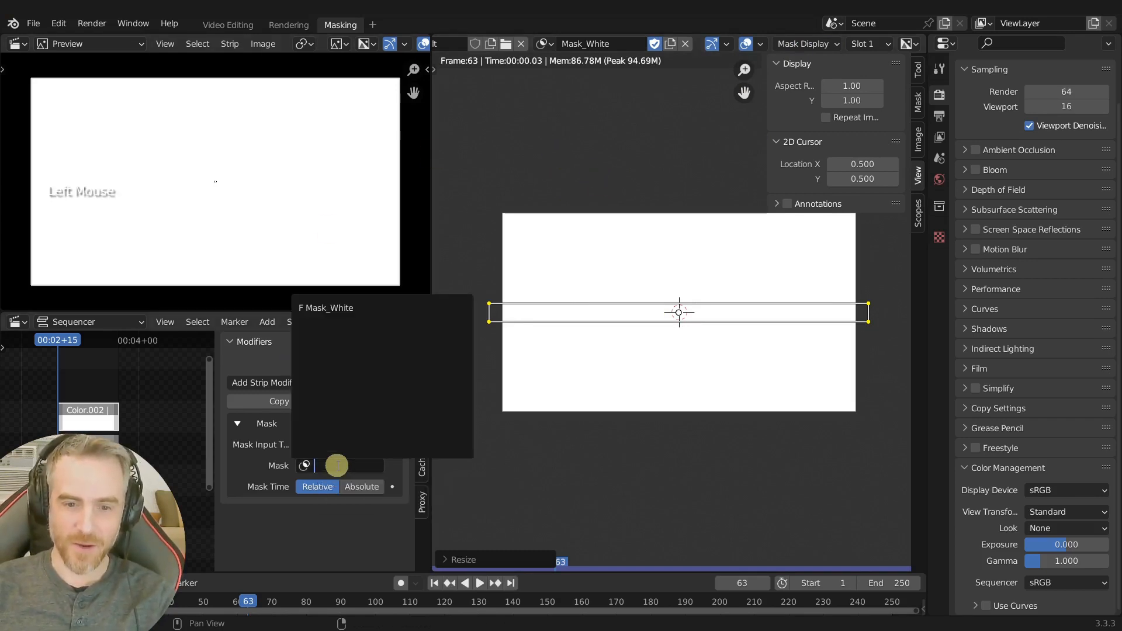
pyautogui.click(318, 306)
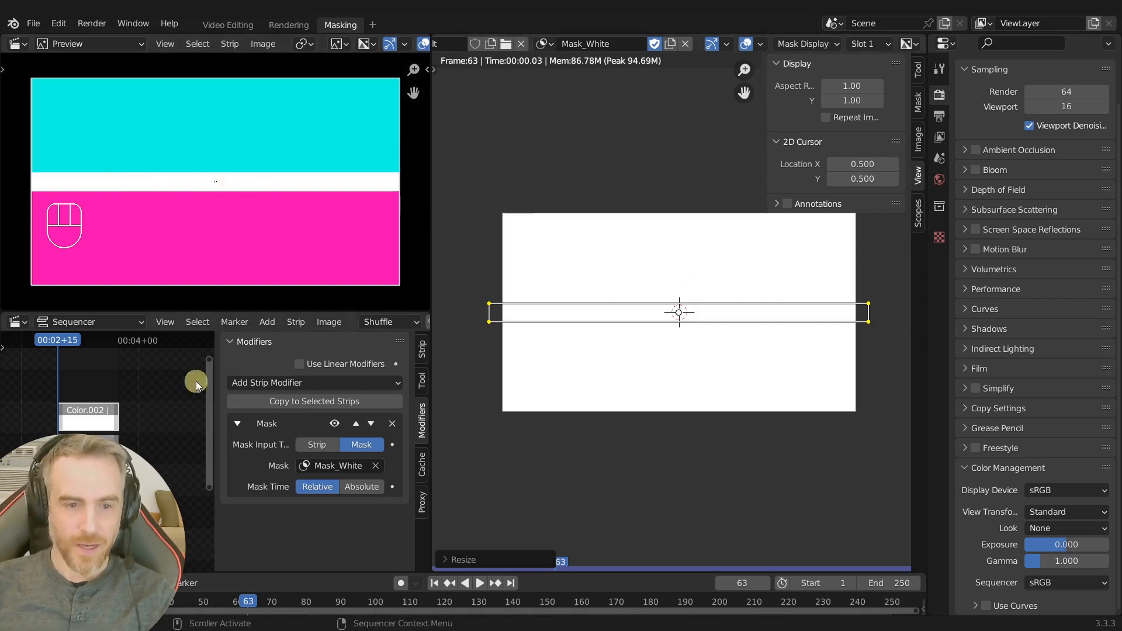
# - Exit the meta strip to check the masked Valentine's text in the preview, and reopen the meta strip
pyautogui.click(149, 382)
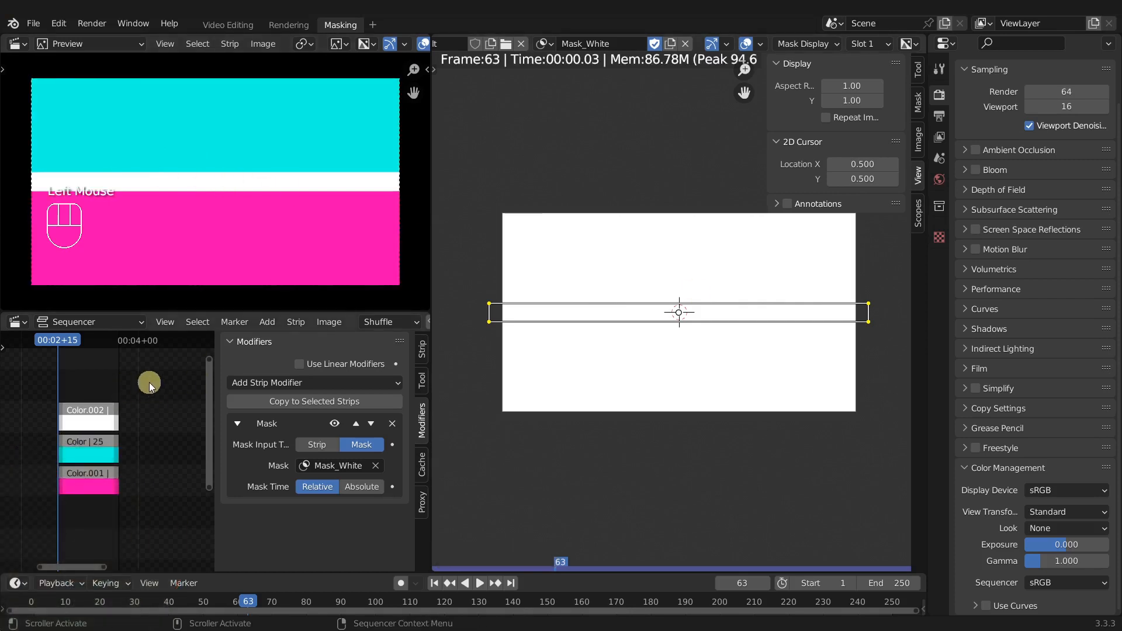
pyautogui.press('Tab')
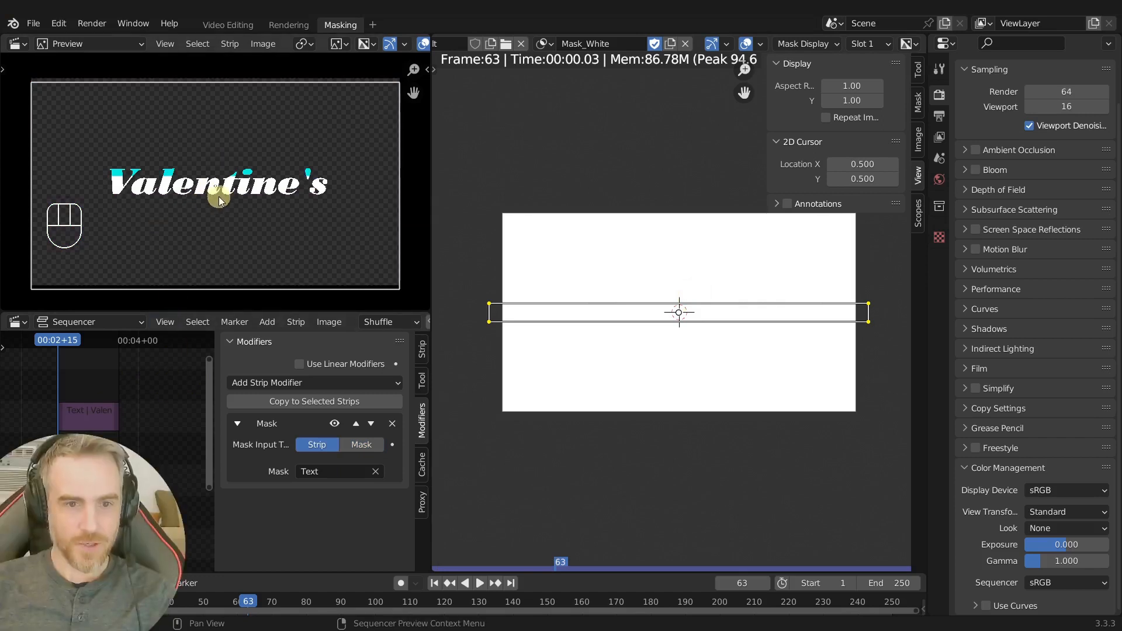
pyautogui.press('g')
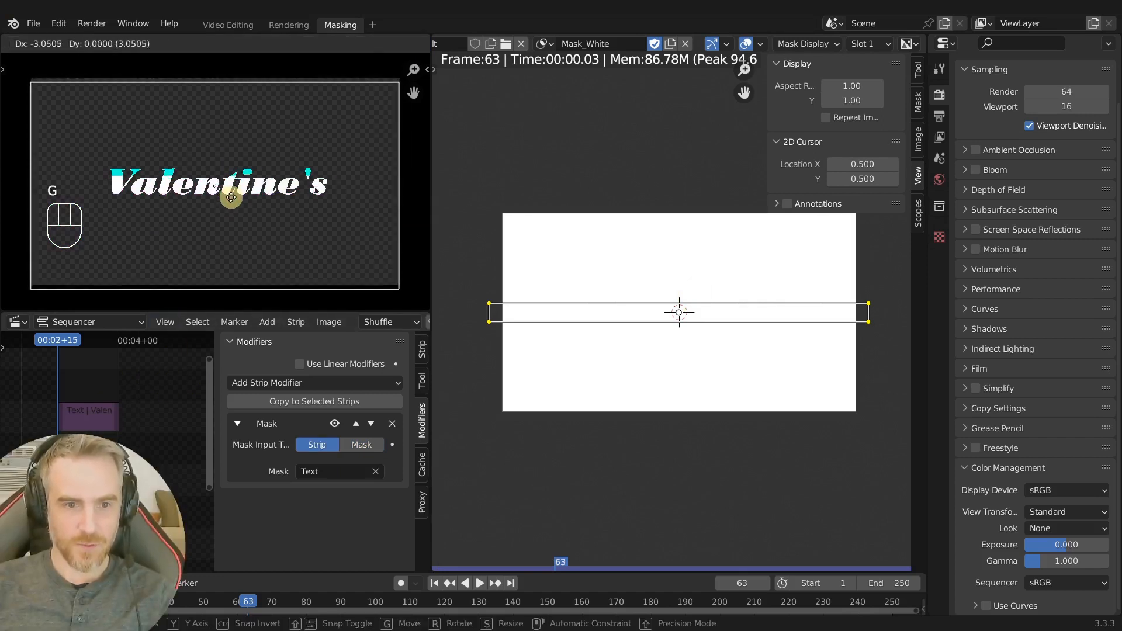
pyautogui.click(231, 198)
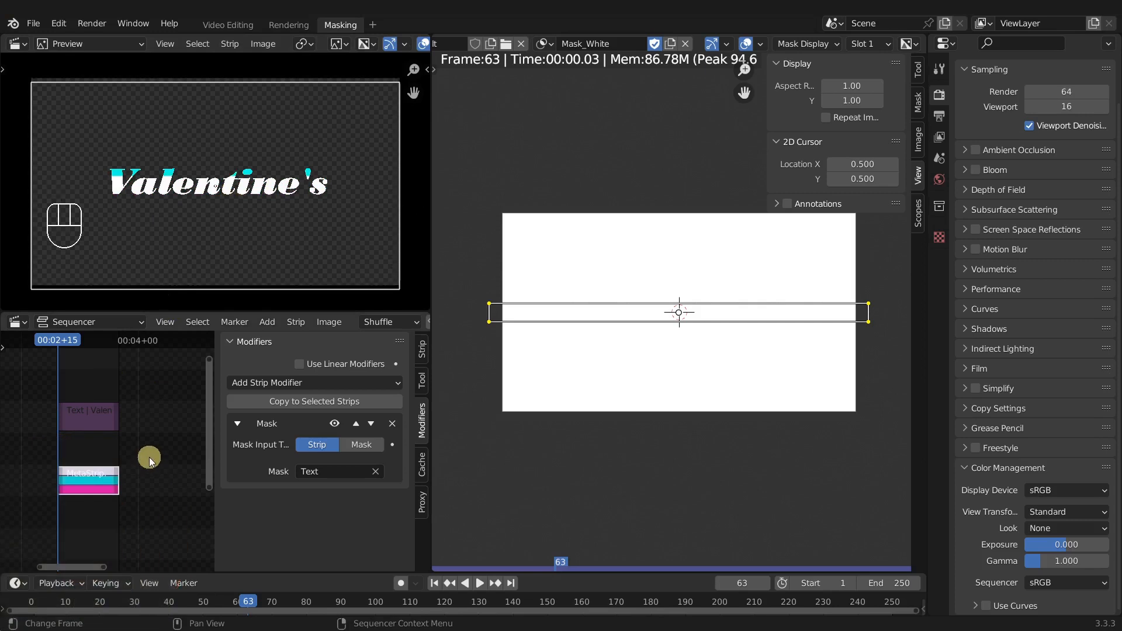
pyautogui.click(97, 481)
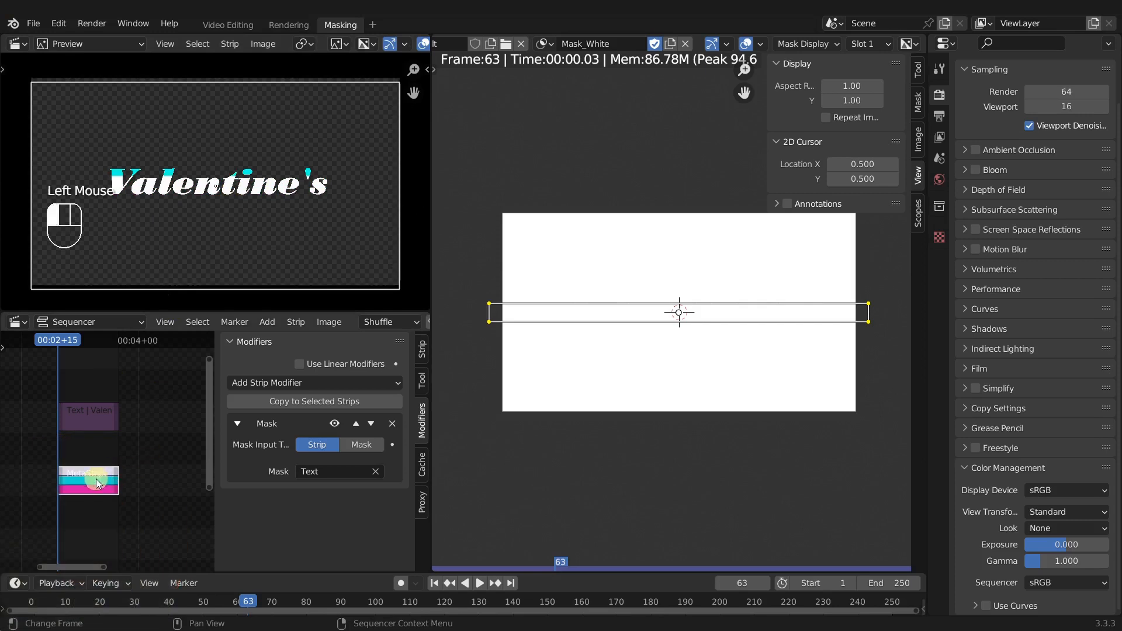
pyautogui.press('Tab')
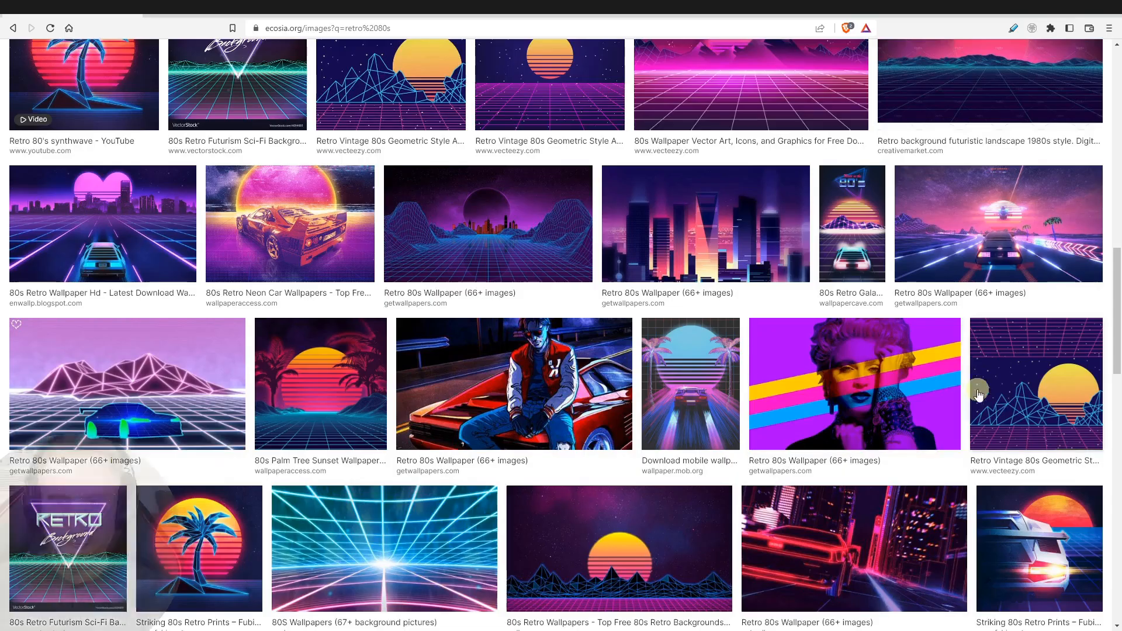
# - Switch to the web browser and look through the retro 80s image results for color references
pyautogui.scroll(-5, 478, 260)
pyautogui.scroll(10, 478, 260)
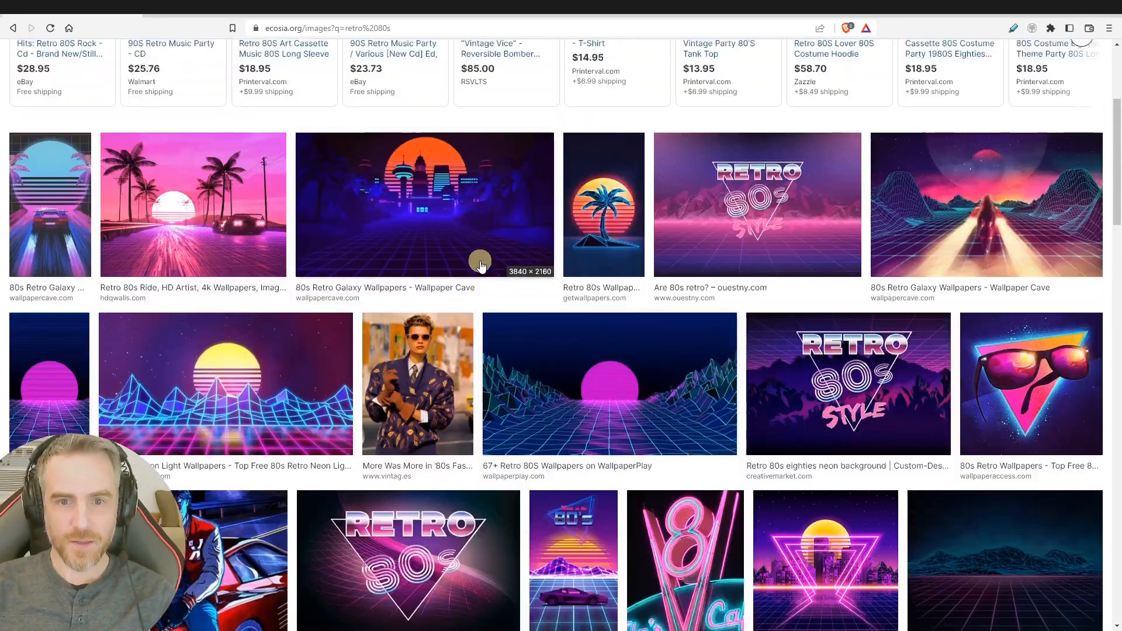
pyautogui.scroll(-2, 754, 184)
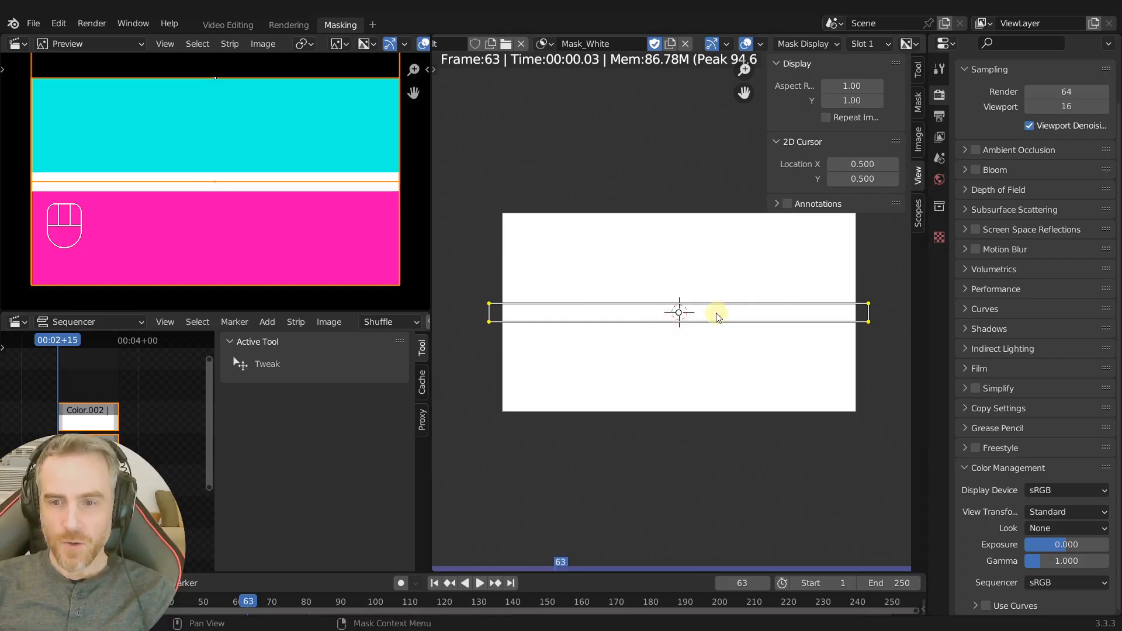
# - Scale the mask along Y to about 0.34 to thin the white band, and refresh the sequencer
pyautogui.press('s')
pyautogui.press('y')
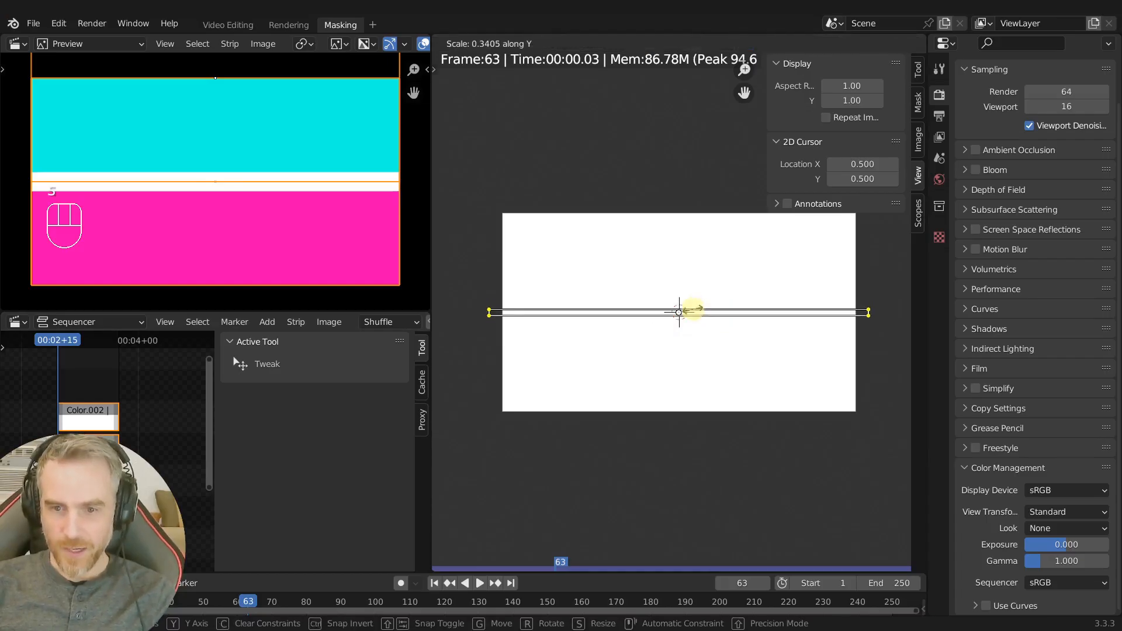
pyautogui.click(692, 310)
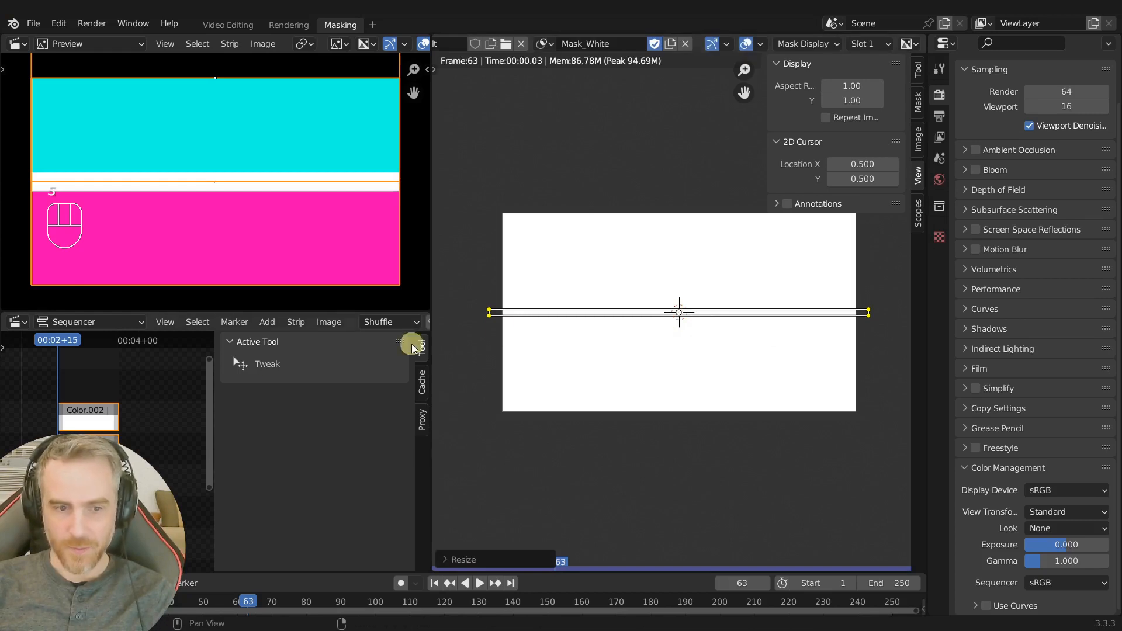
pyautogui.click(170, 375)
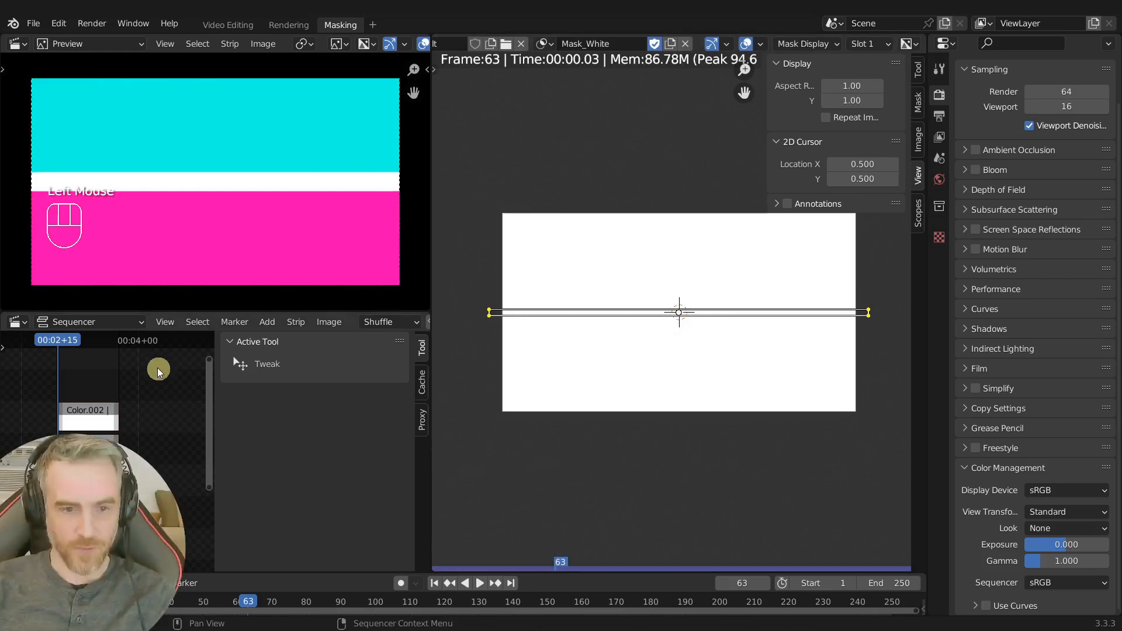
pyautogui.press('ctrl')
pyautogui.hotkey('ctrl', 'r')
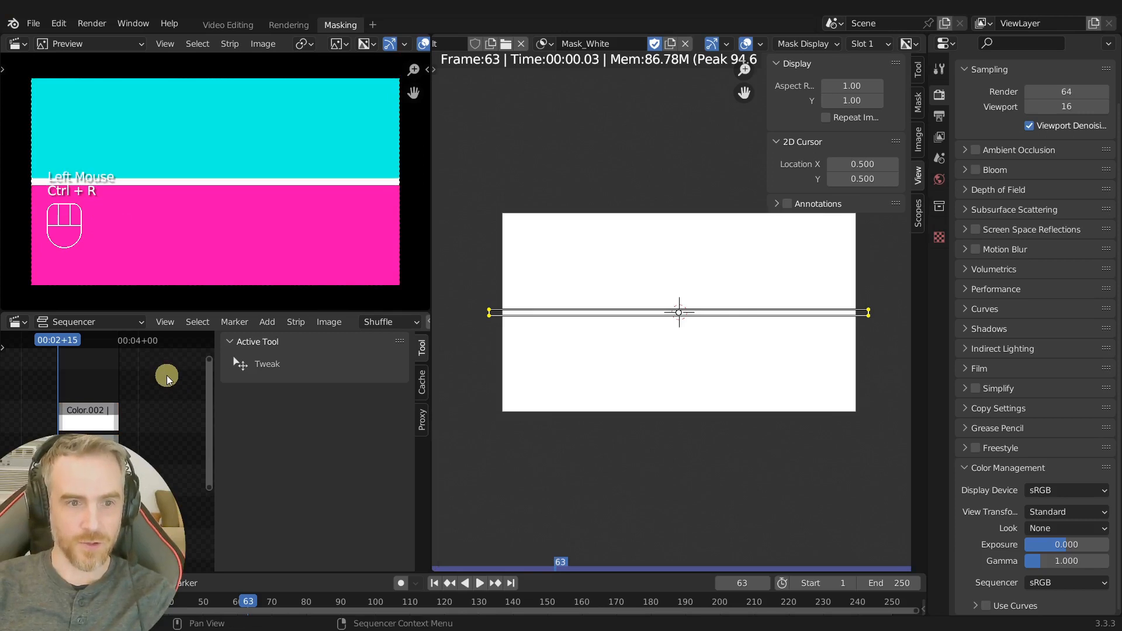
# - Exit the meta strip and inspect the cyan, white and pink bands on the Valentine's text up close
pyautogui.click(117, 384)
pyautogui.press('Tab')
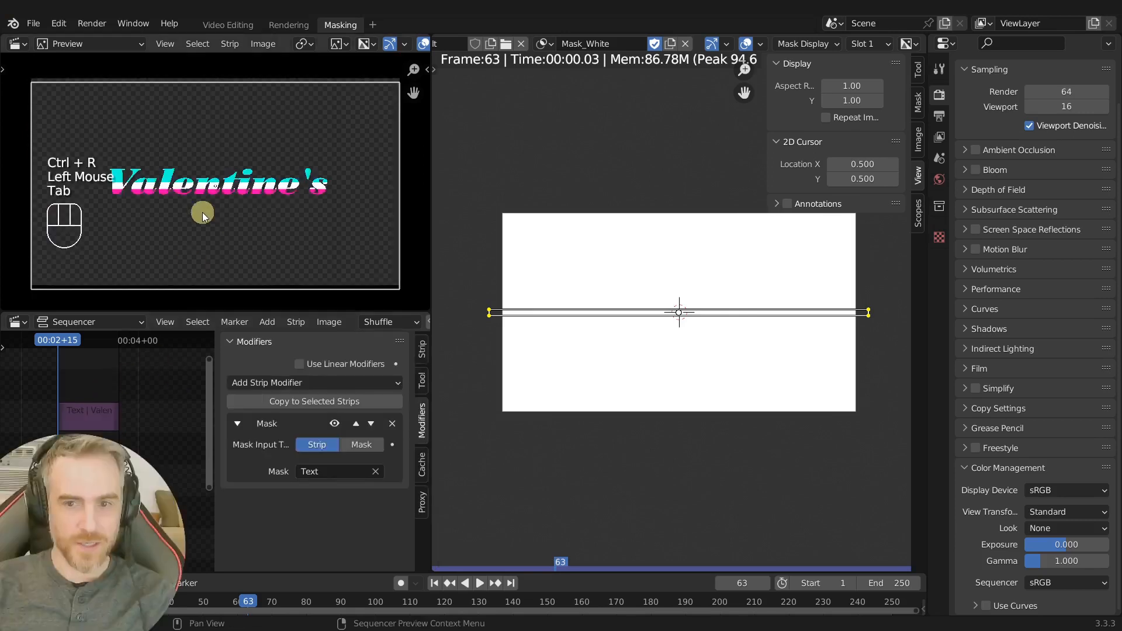
pyautogui.scroll(3, 203, 213)
pyautogui.scroll(-1, 203, 212)
pyautogui.scroll(-1, 202, 211)
pyautogui.scroll(2, 253, 200)
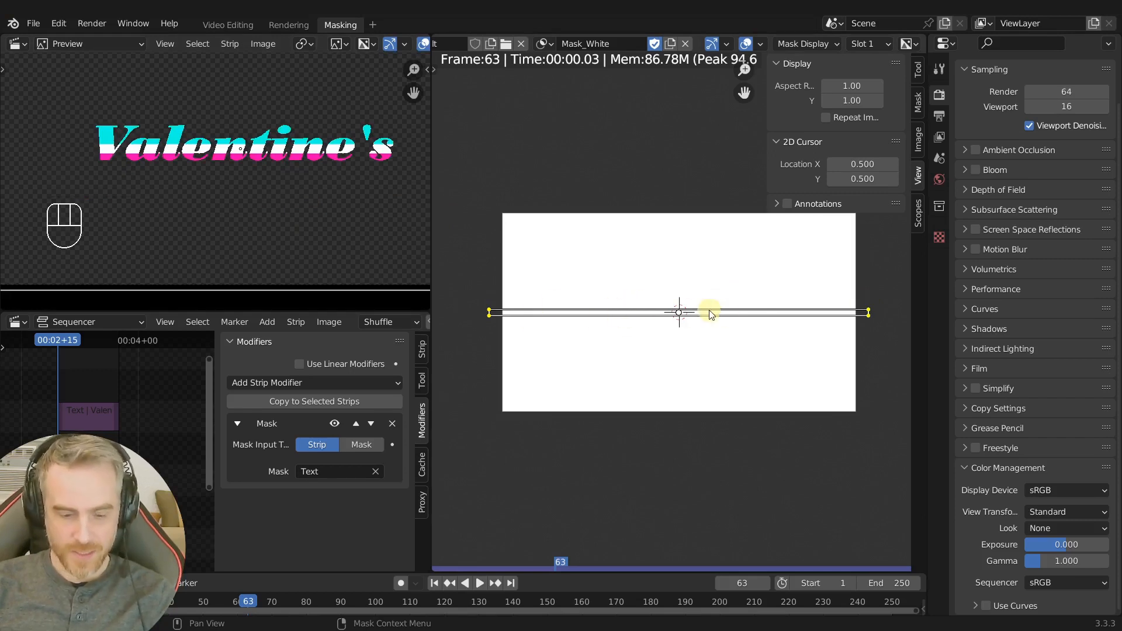
# - Feather the horizontal mask outward with Feather Shrink/Fatten to soften the white band's edges
pyautogui.hotkey('alt', 's')
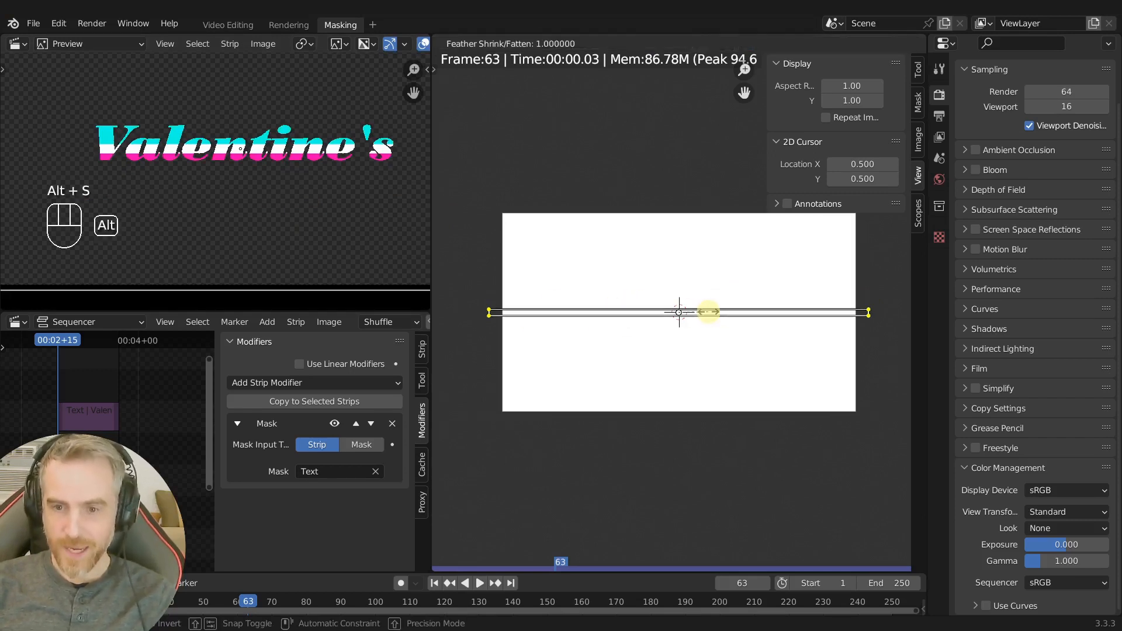
pyautogui.click(761, 365)
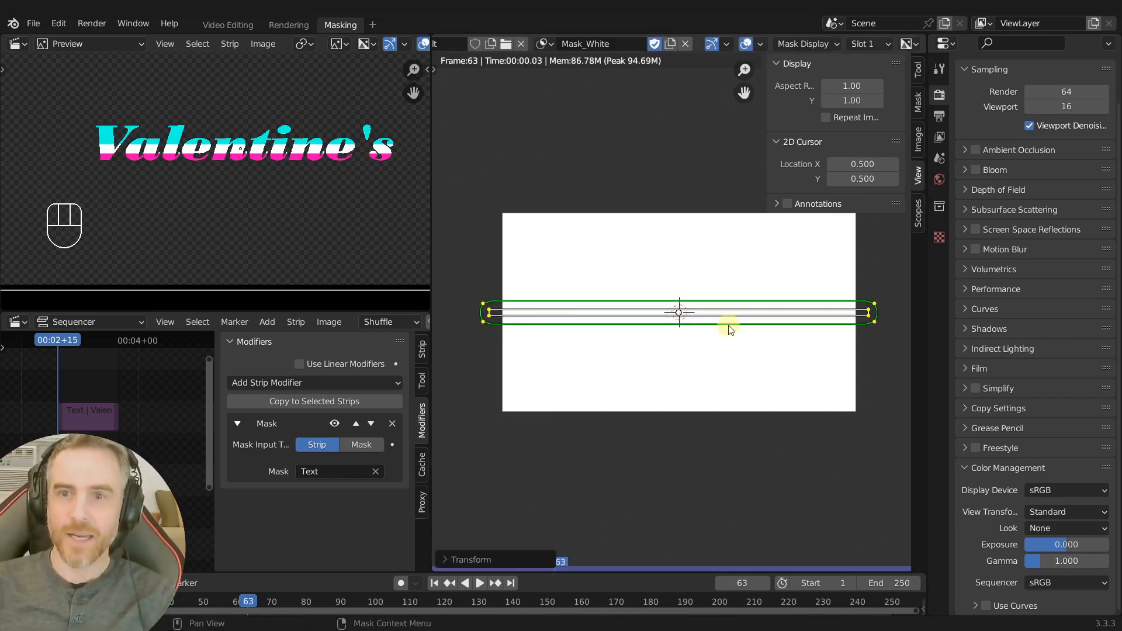
# - Switch the mask's direction to flip the feather inward, and return it to the outward feather
pyautogui.scroll(2, 554, 36)
pyautogui.scroll(3, 552, 38)
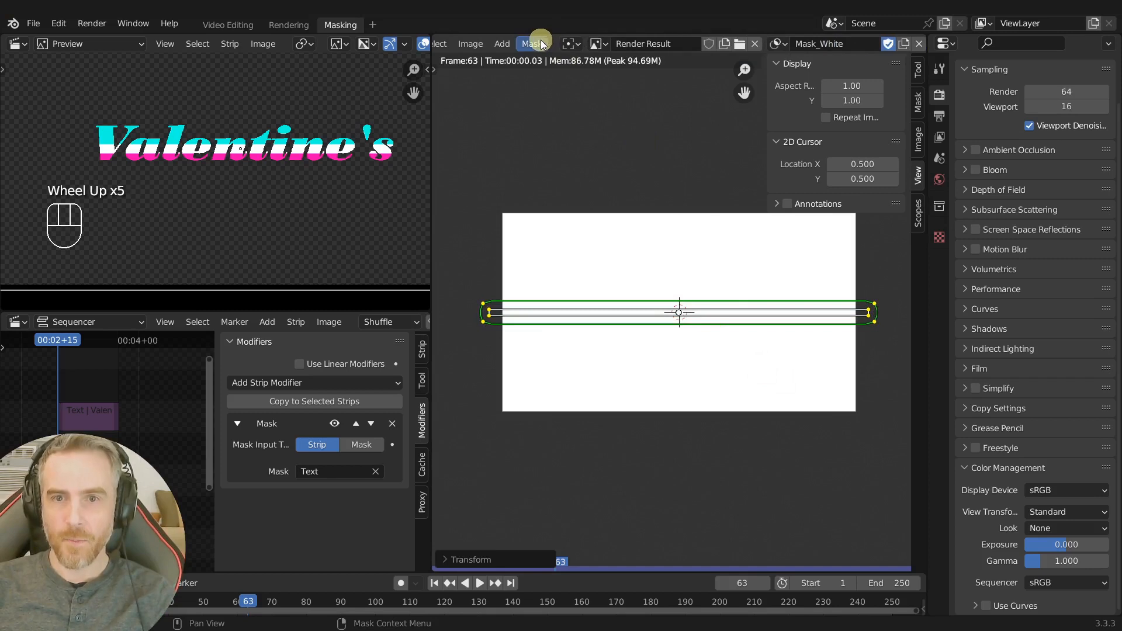
pyautogui.click(533, 43)
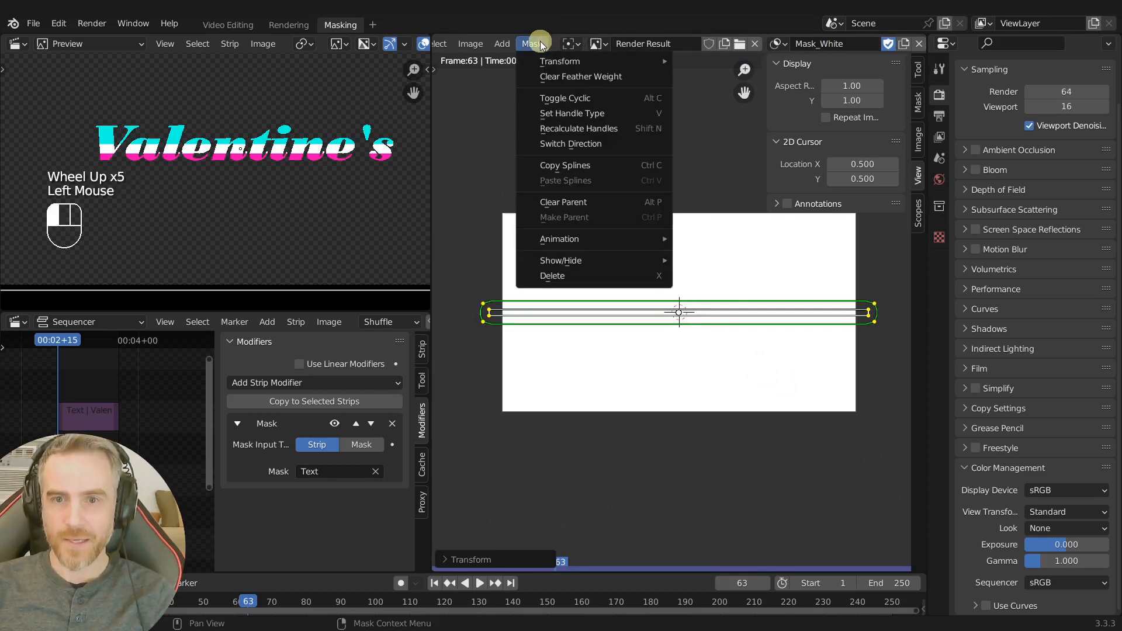
pyautogui.click(554, 148)
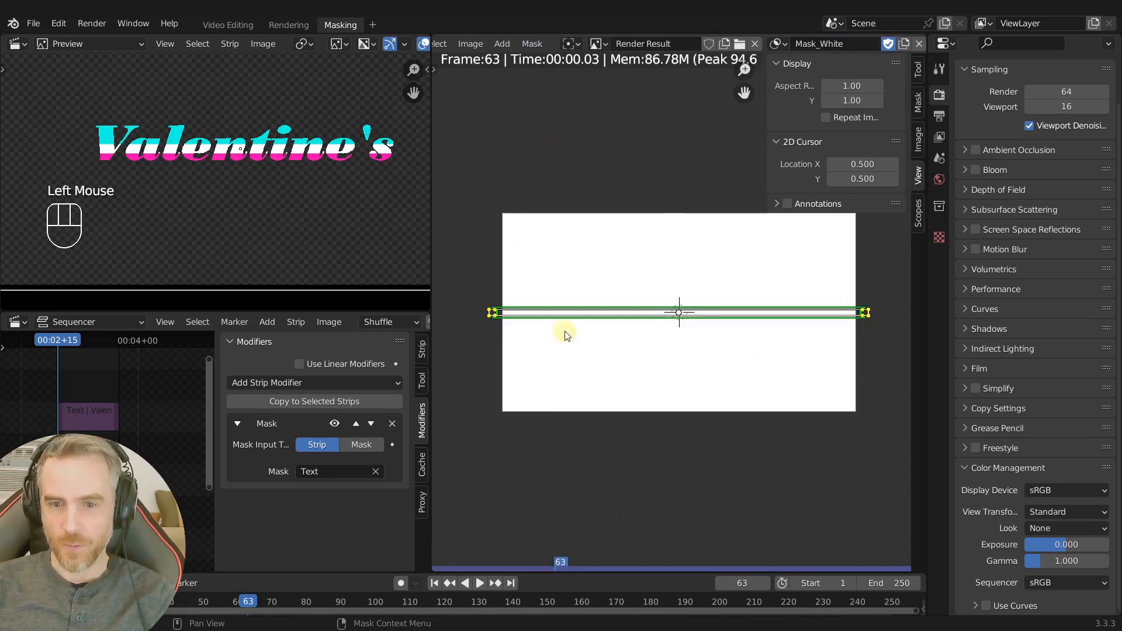
pyautogui.click(533, 43)
pyautogui.click(549, 165)
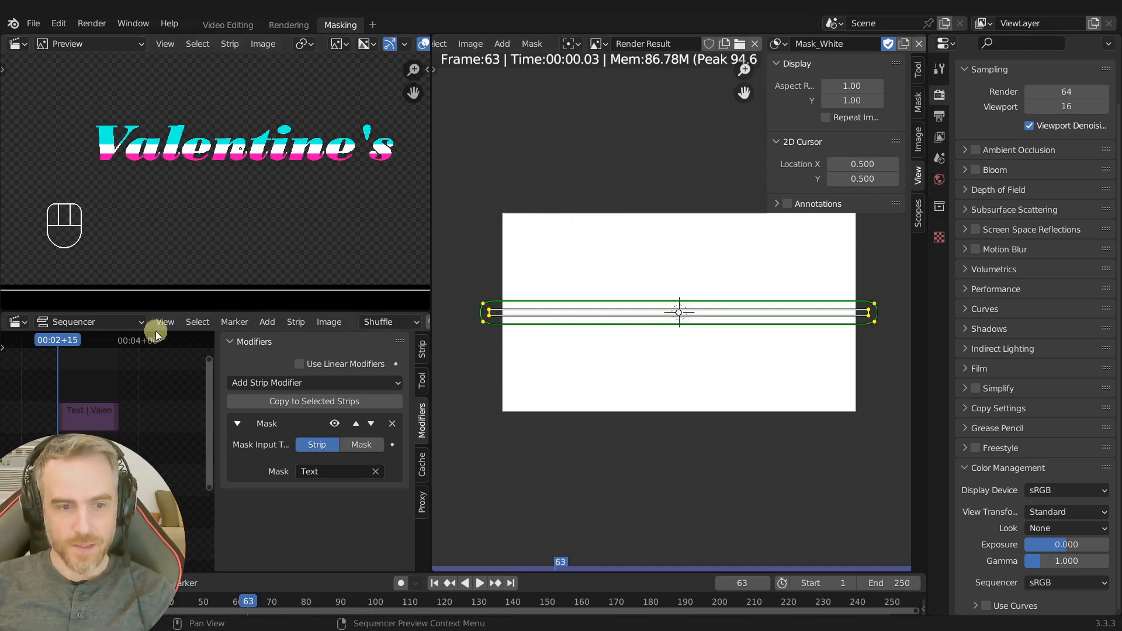
# - Refresh the sequencer to update the title preview with the feathered mask
pyautogui.hotkey('ctrl', 'r')
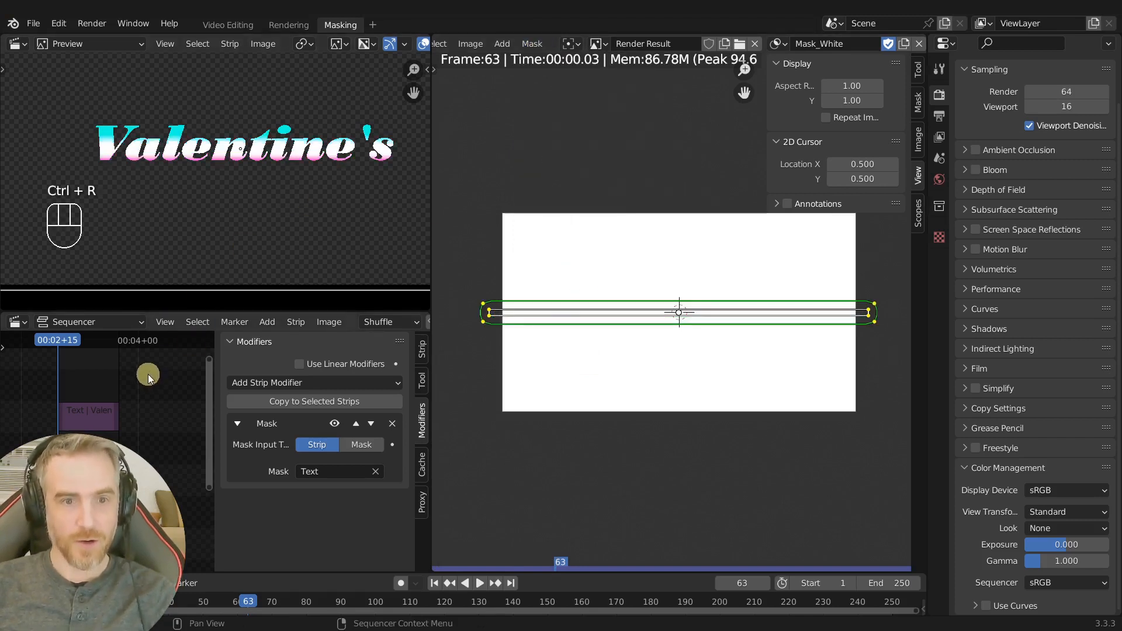
# - Try to scale the colour-band meta strip along the Y axis in the preview
pyautogui.scroll(1, 210, 146)
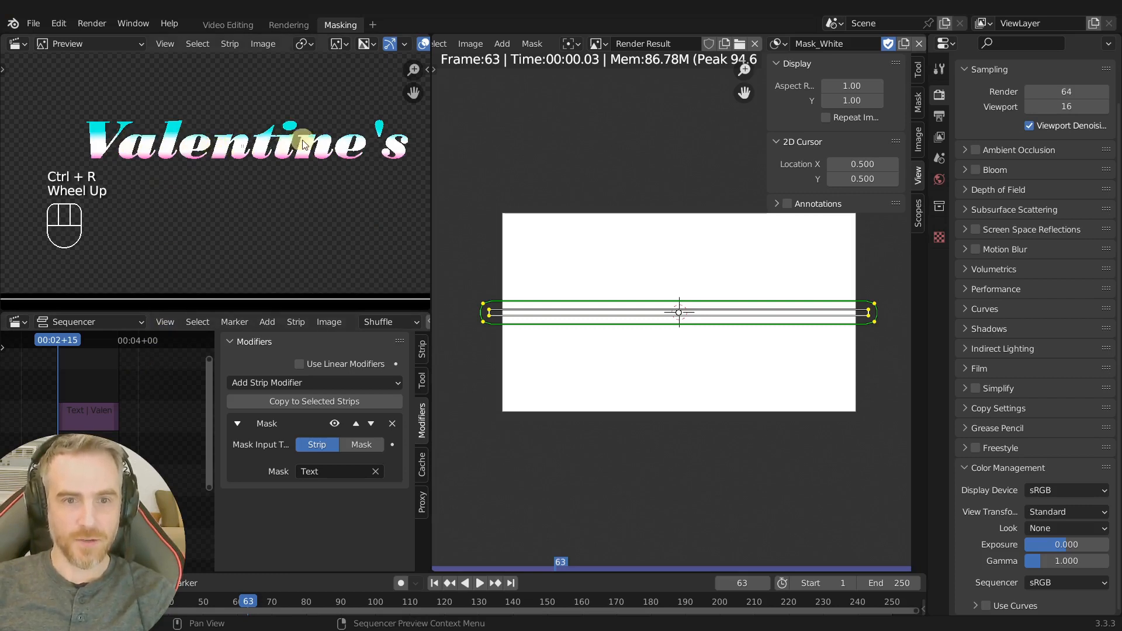
pyautogui.click(92, 471)
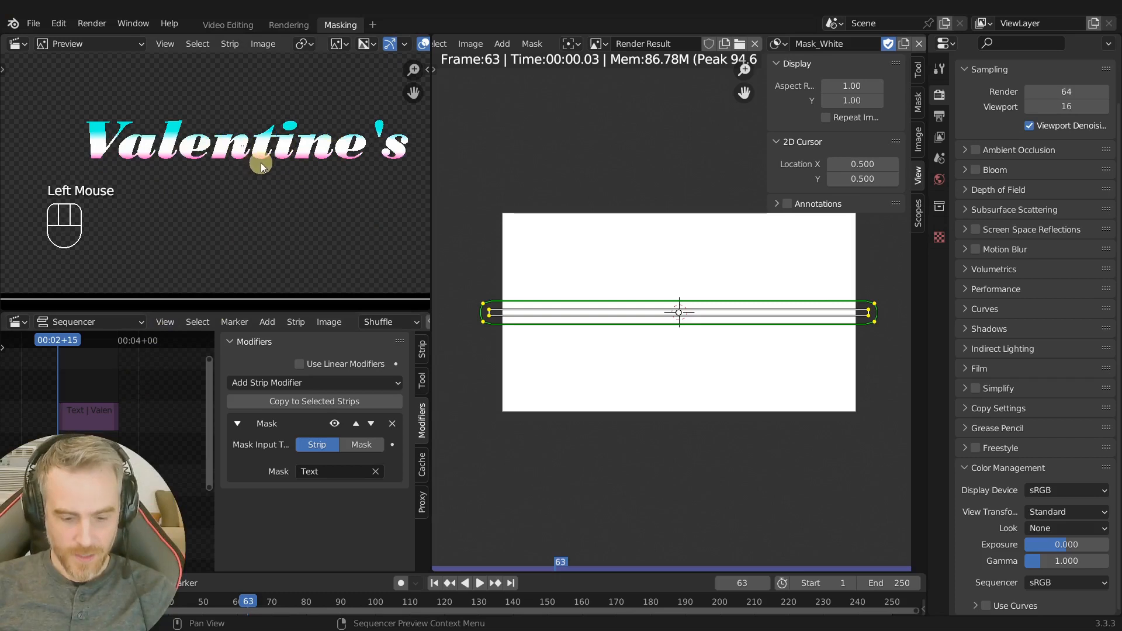
pyautogui.press('s')
pyautogui.press('y')
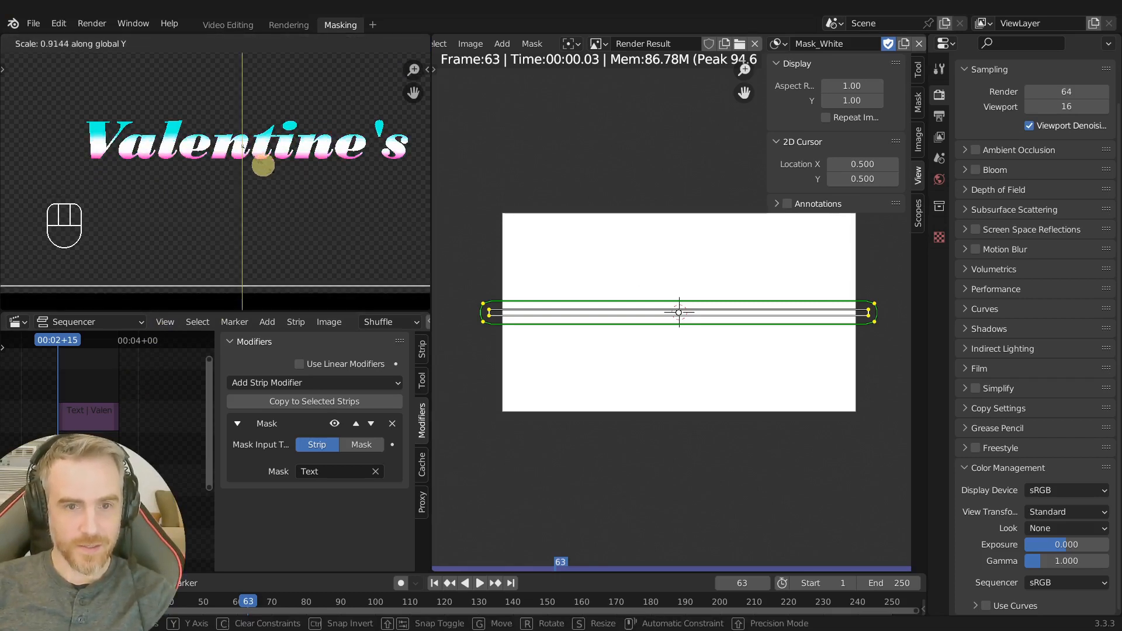
pyautogui.click(253, 161)
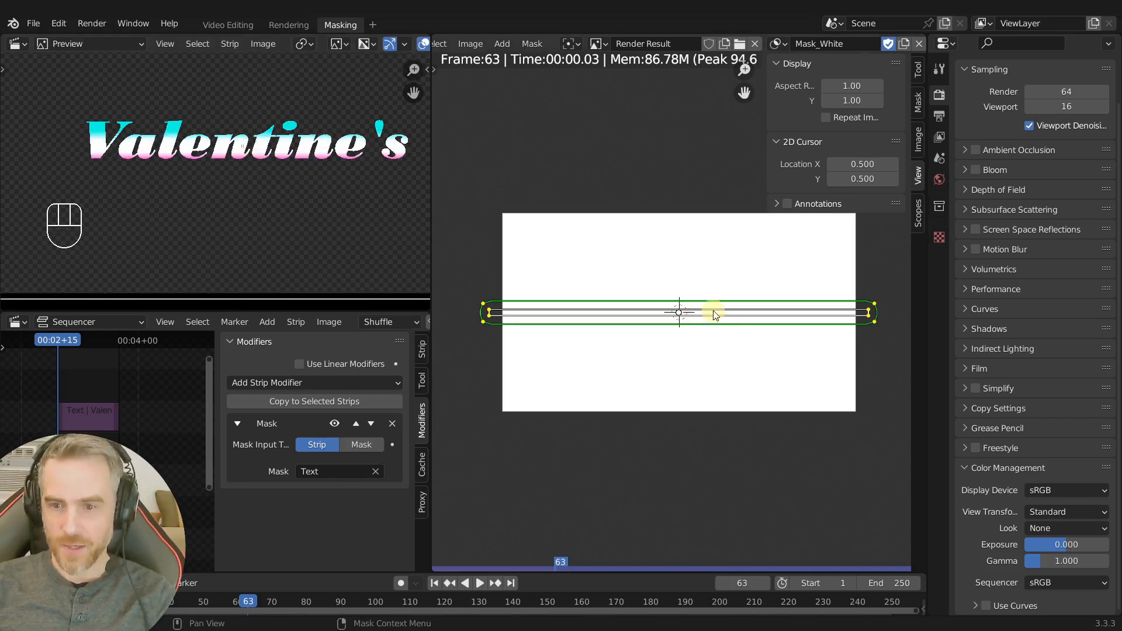
# - Render frame 63 so the coloured title serves as the backdrop behind the white band's mask
pyautogui.scroll(2, 705, 320)
pyautogui.scroll(-2, 705, 316)
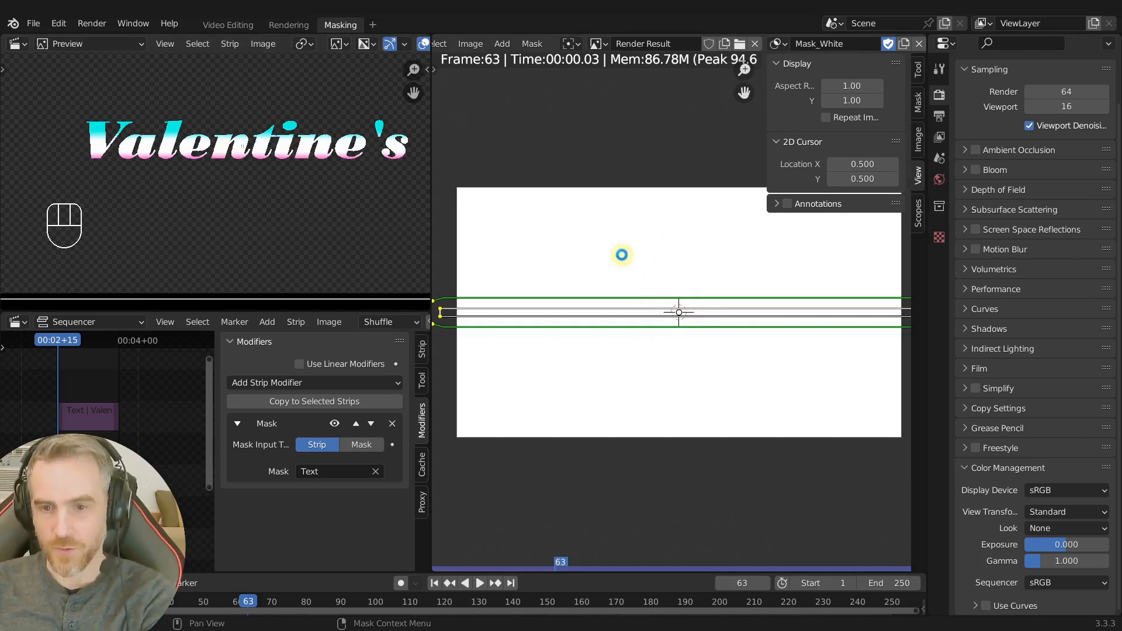
pyautogui.press('F12')
pyautogui.scroll(3, 665, 338)
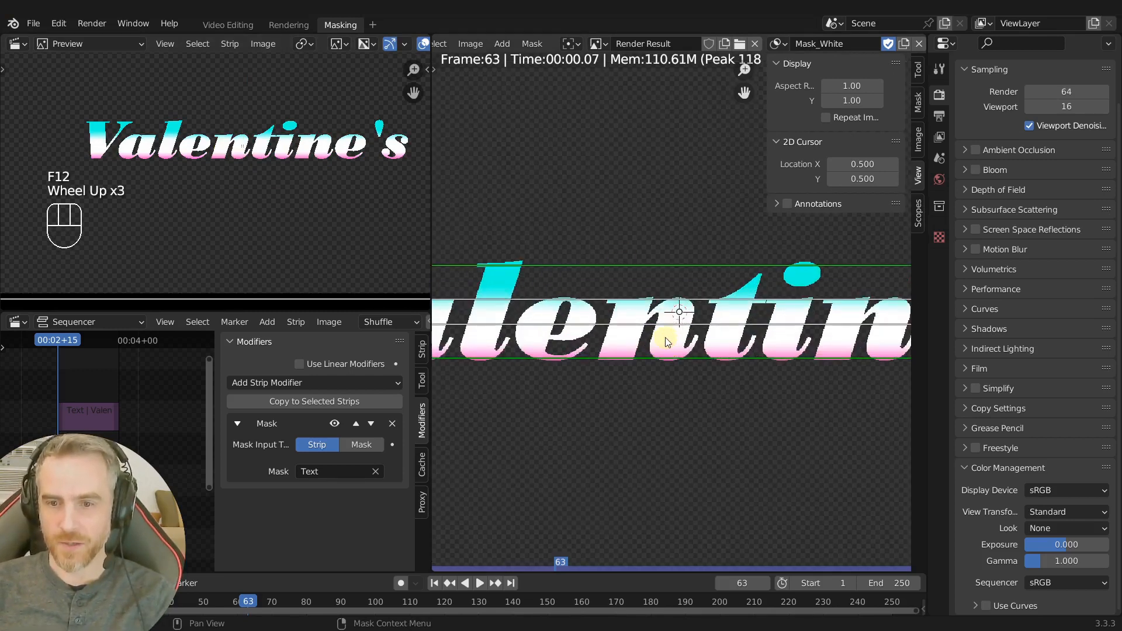
pyautogui.scroll(-1, 665, 338)
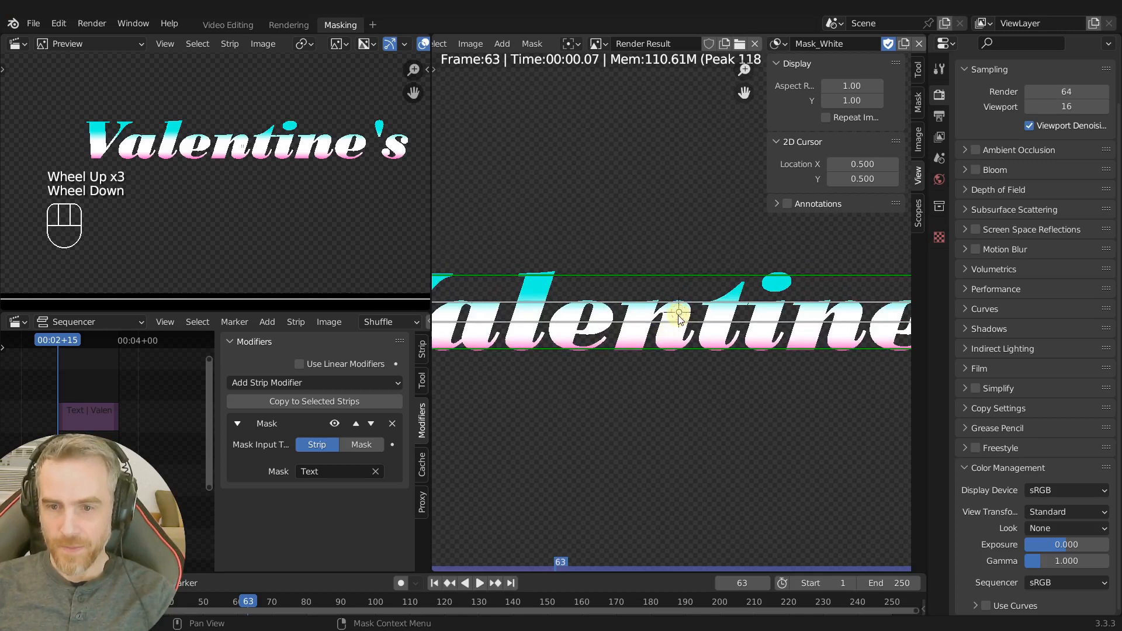
pyautogui.scroll(-1, 678, 319)
# - Move the white band's mask slightly down along Y and scale it vertically to about 0.63
pyautogui.press('g')
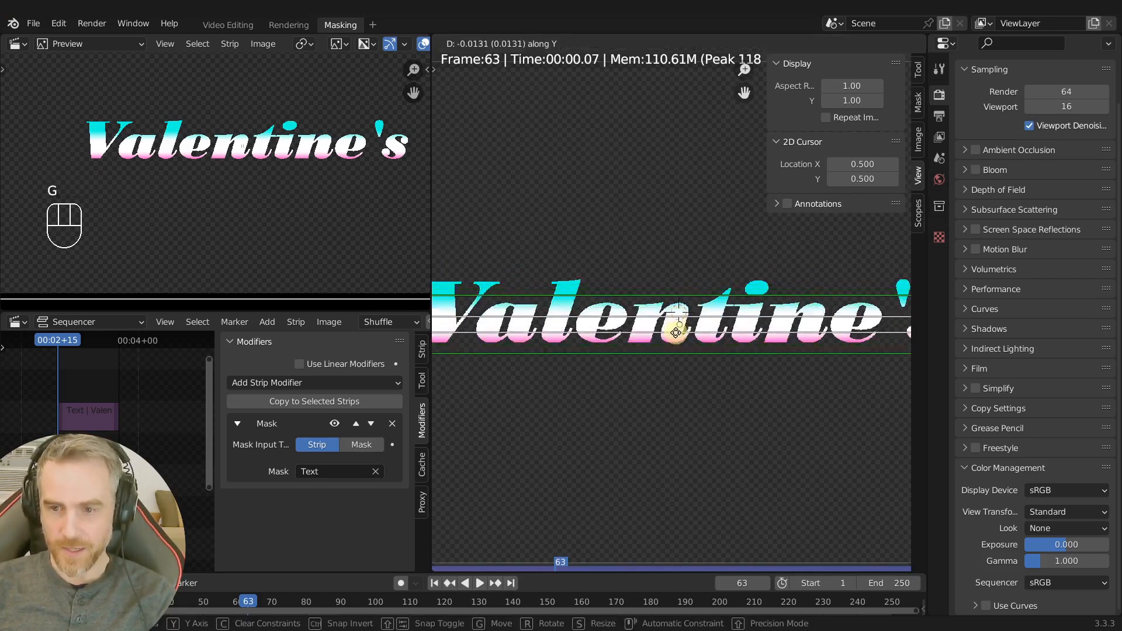
pyautogui.click(676, 326)
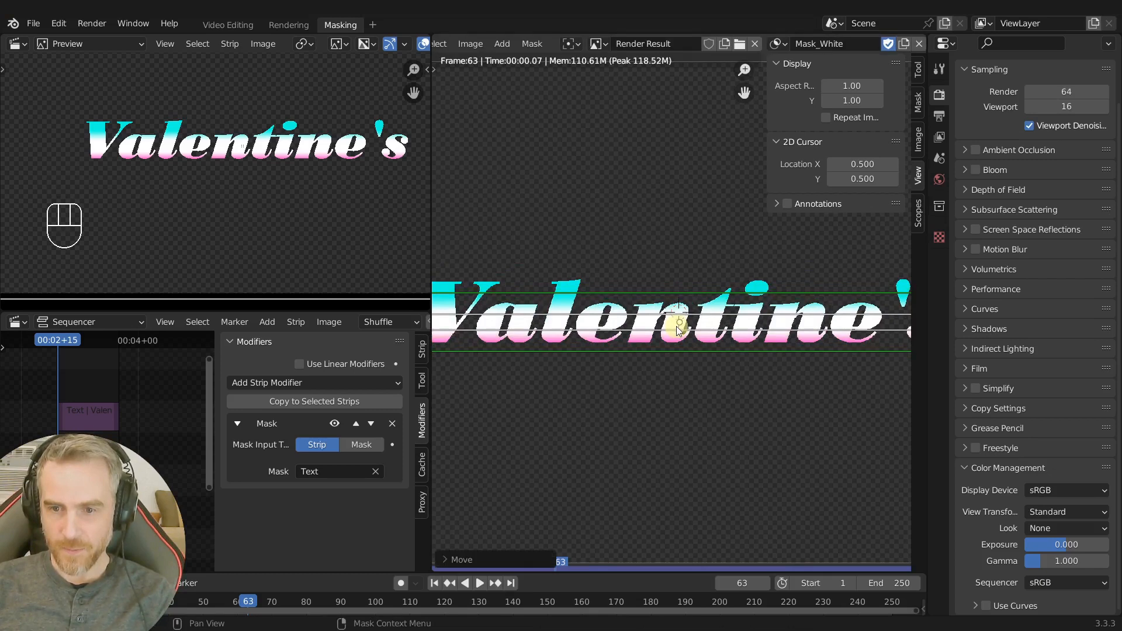
pyautogui.press('s')
pyautogui.press('y')
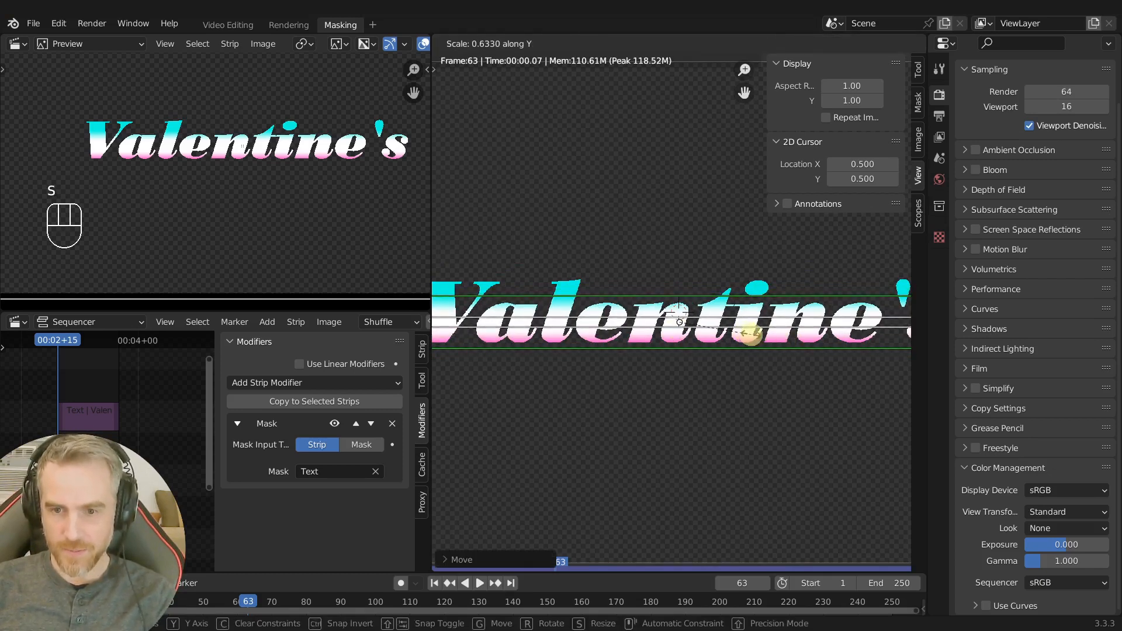
pyautogui.click(752, 334)
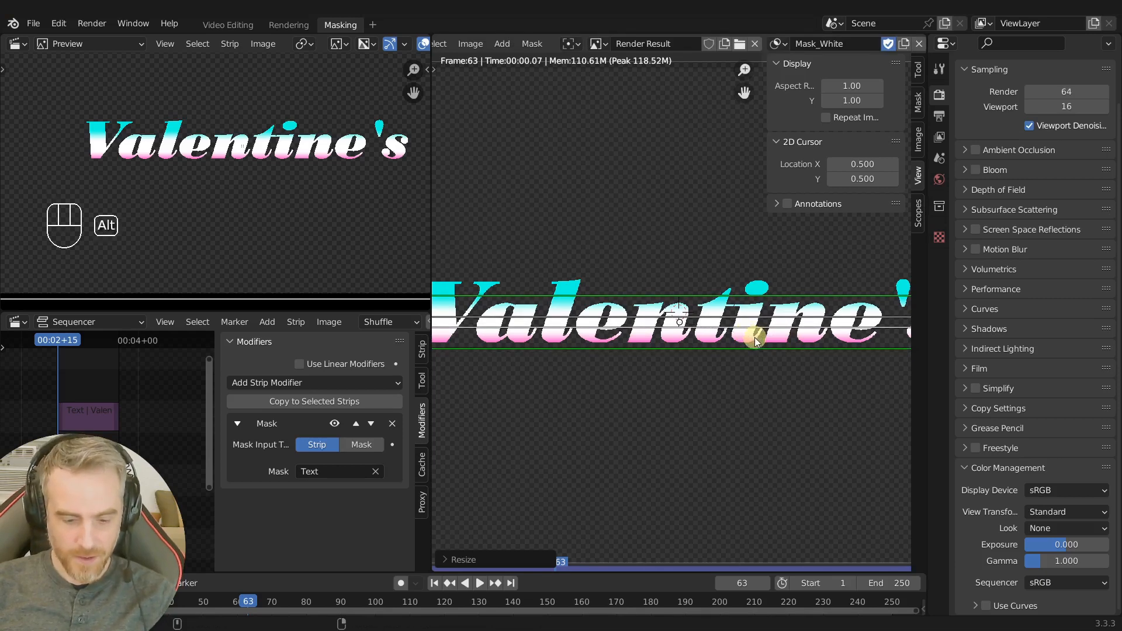
# - Shrink the mask's feather with Feather Shrink/Fatten and render the frame again
pyautogui.hotkey('alt', 's')
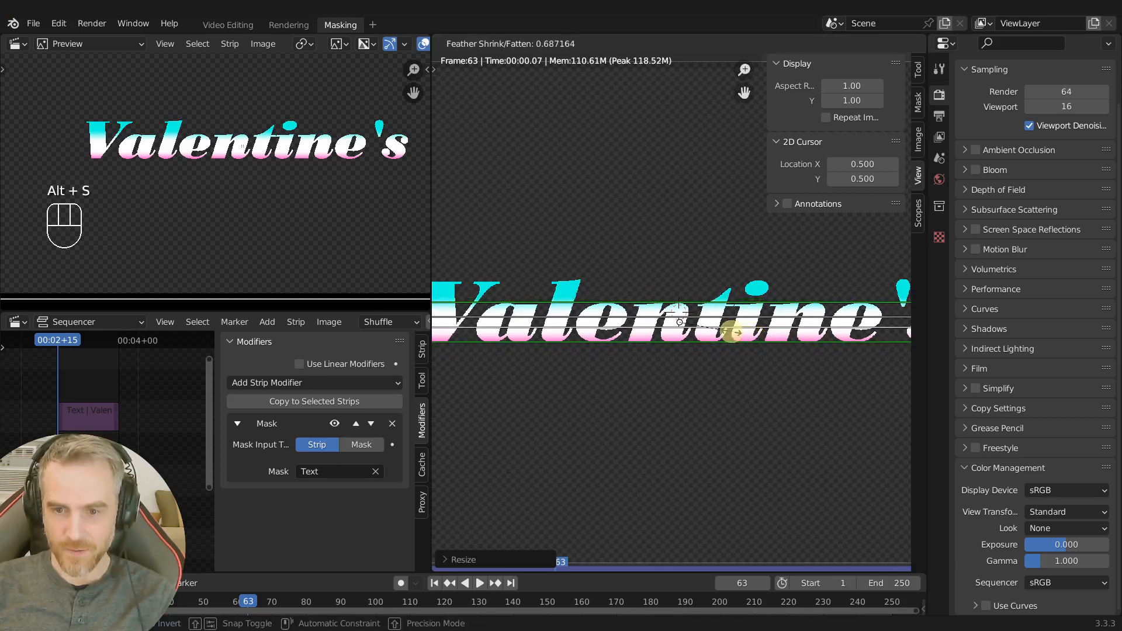
pyautogui.click(724, 325)
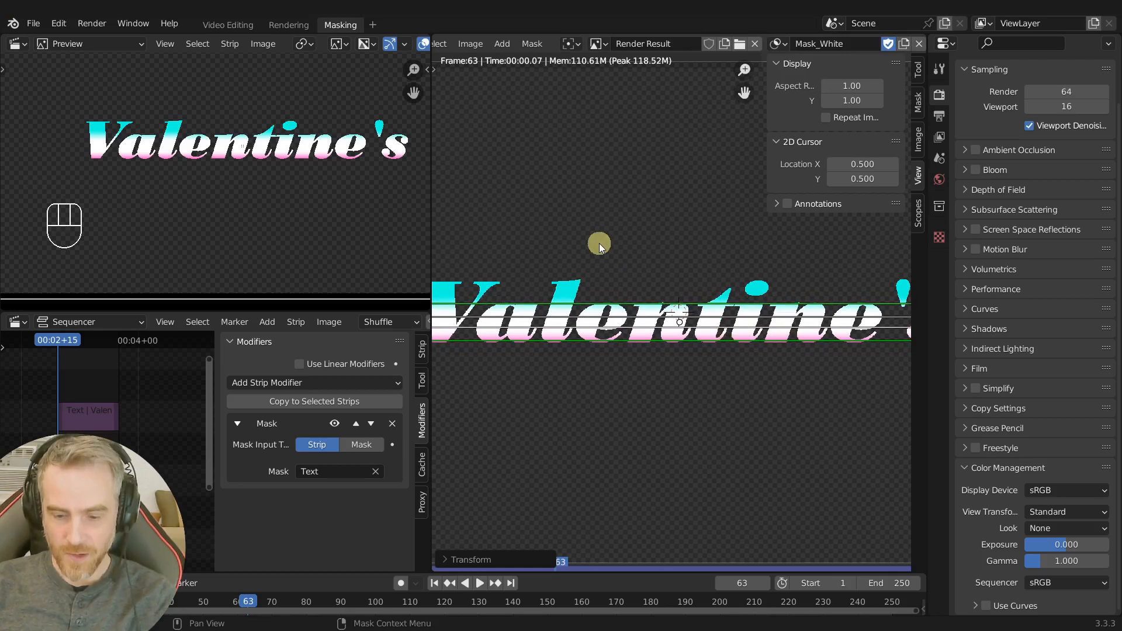
pyautogui.press('F12')
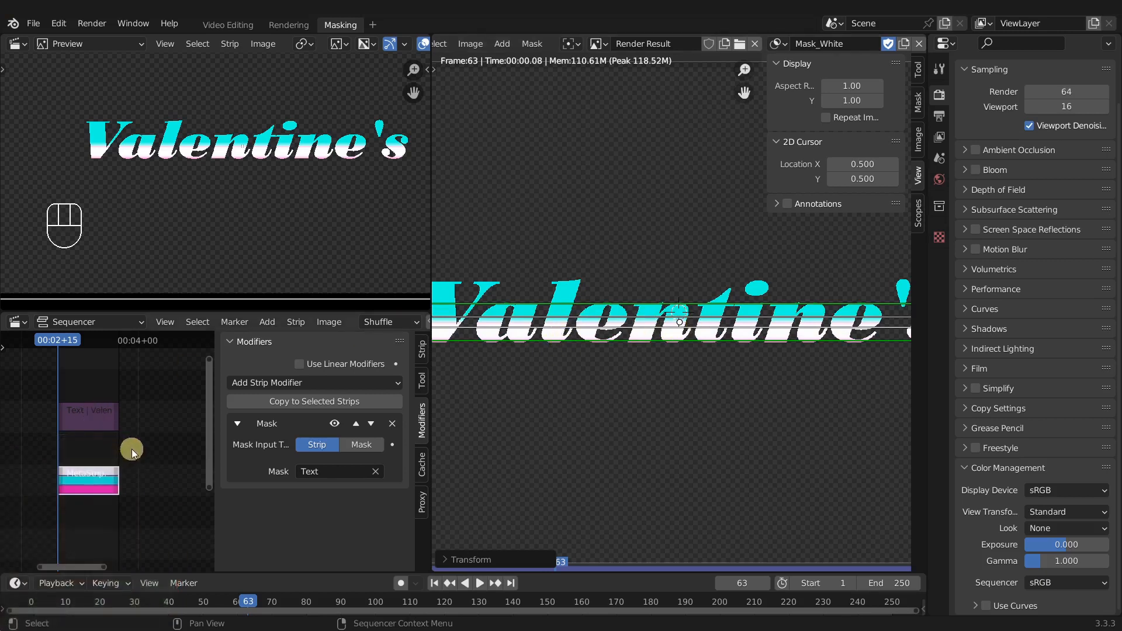
# - Clear the meta strip's position offset, render the frame again and inspect the colour bands up close
pyautogui.click(92, 484)
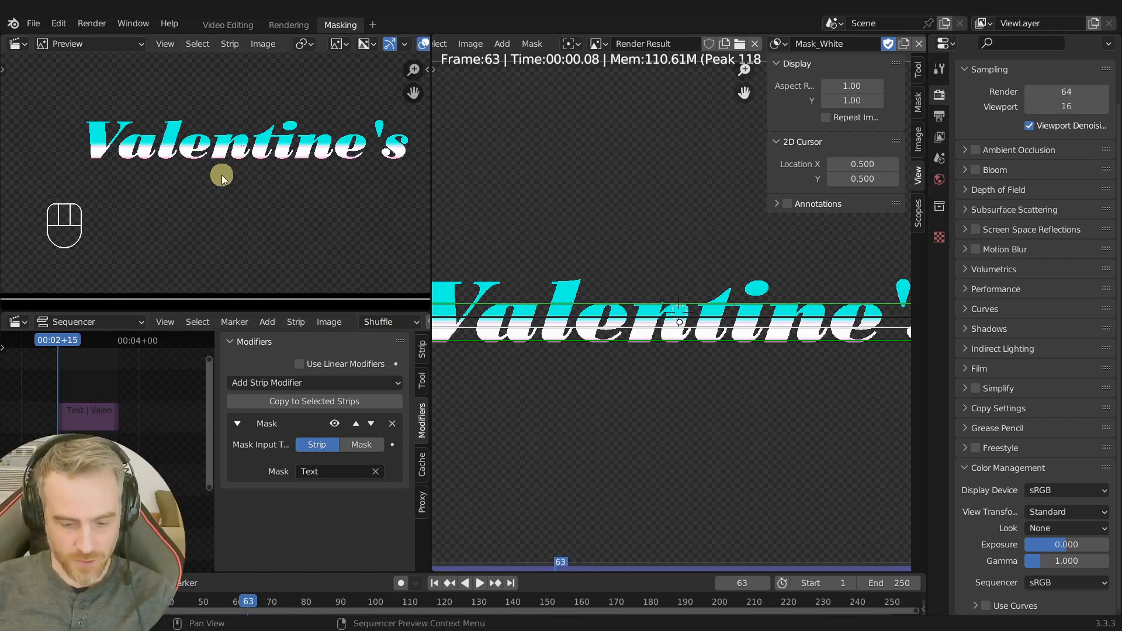
pyautogui.hotkey('alt', 'g')
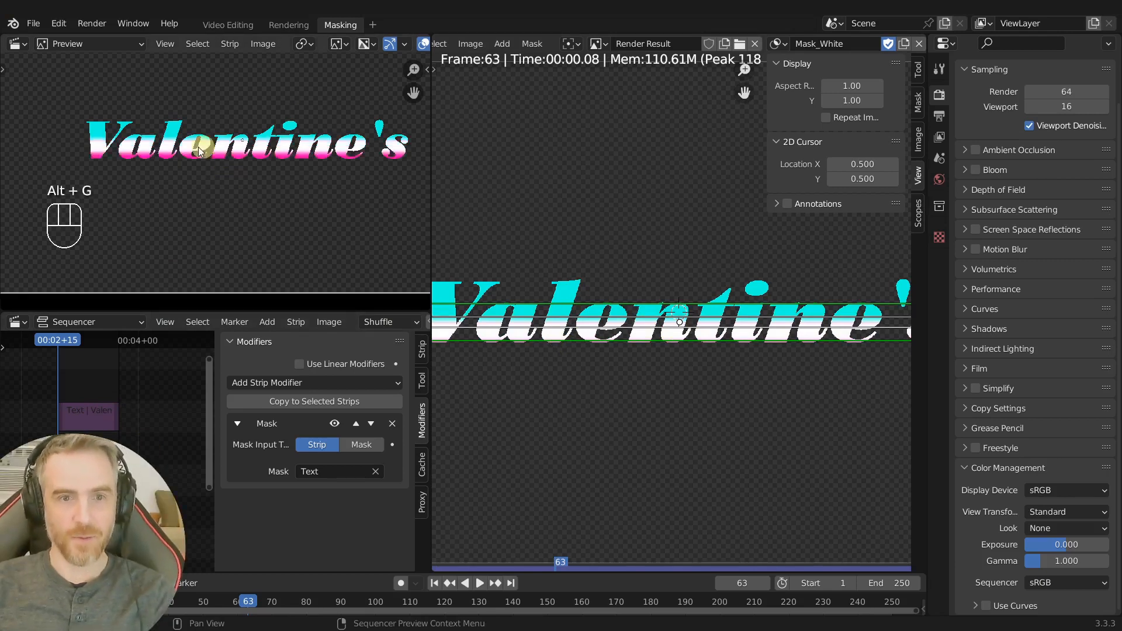
pyautogui.press('F12')
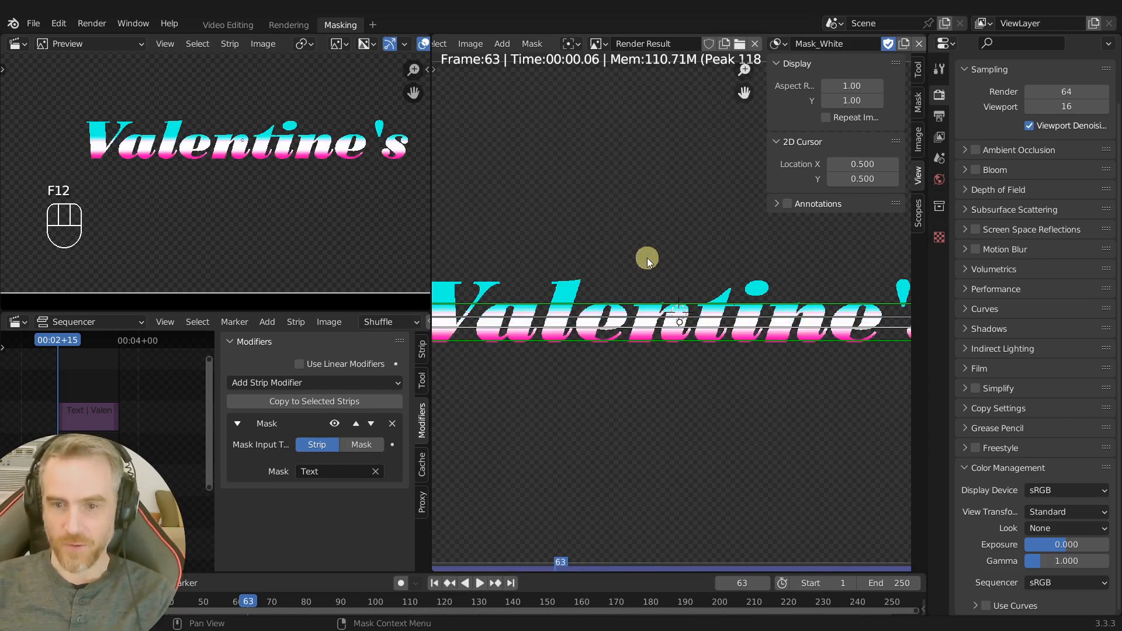
pyautogui.scroll(8, 222, 144)
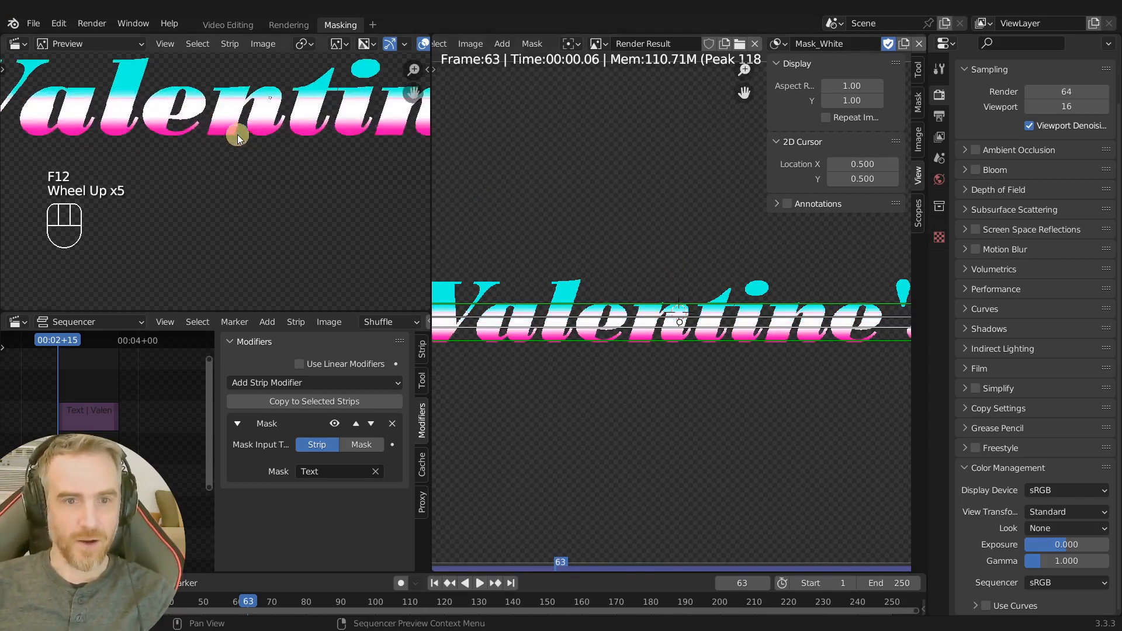
pyautogui.moveTo(241, 125); pyautogui.dragTo(281, 217, button='middle')
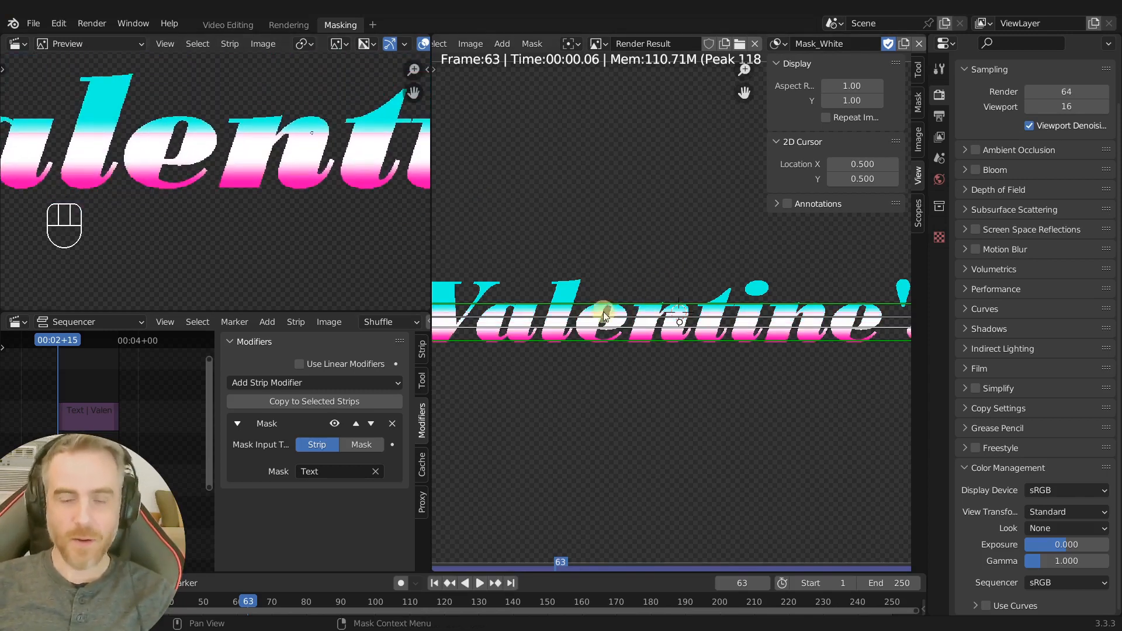
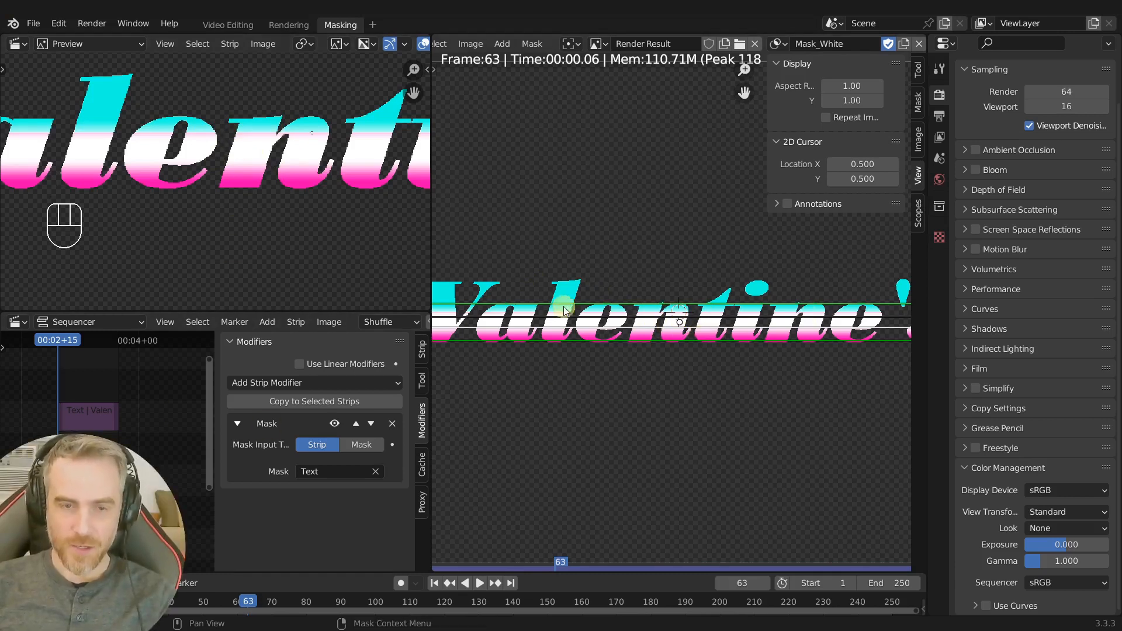
# - Undo the meta strip's position reset and the mask's latest feather, scale and move edits
pyautogui.hotkey('ctrl', 'z')
pyautogui.hotkey('ctrl', 'z')
pyautogui.hotkey('ctrl', 'z')
pyautogui.hotkey('ctrl', 'z')
pyautogui.hotkey('ctrl', 'z')
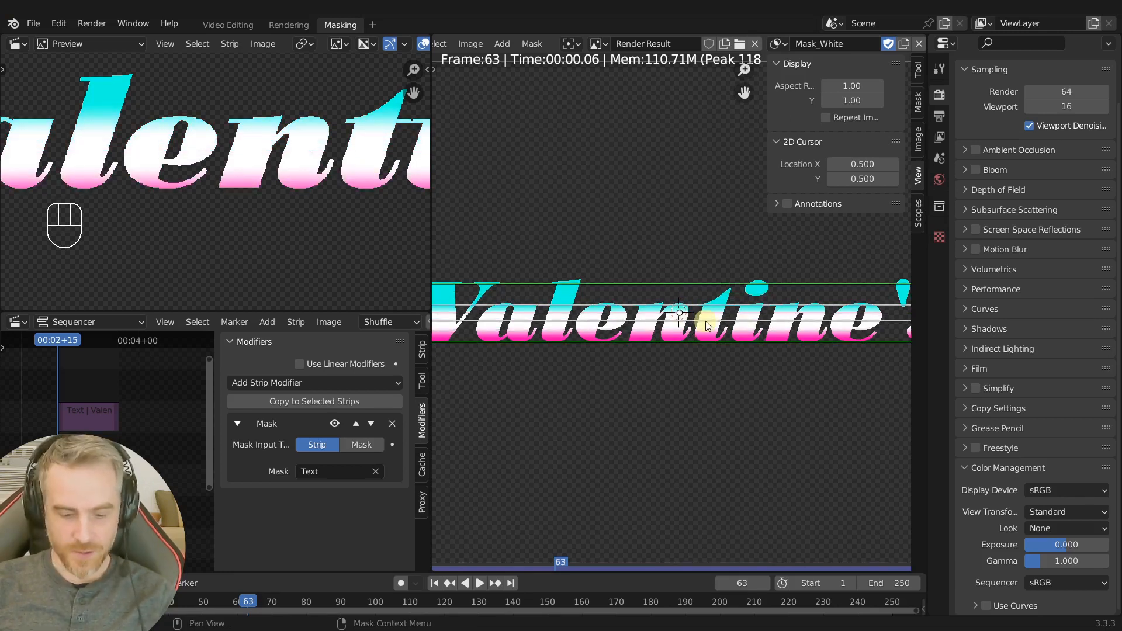
# - Narrow the feather of the white band's mask with Feather Shrink/Fatten and re-render the frame
pyautogui.hotkey('alt', 's')
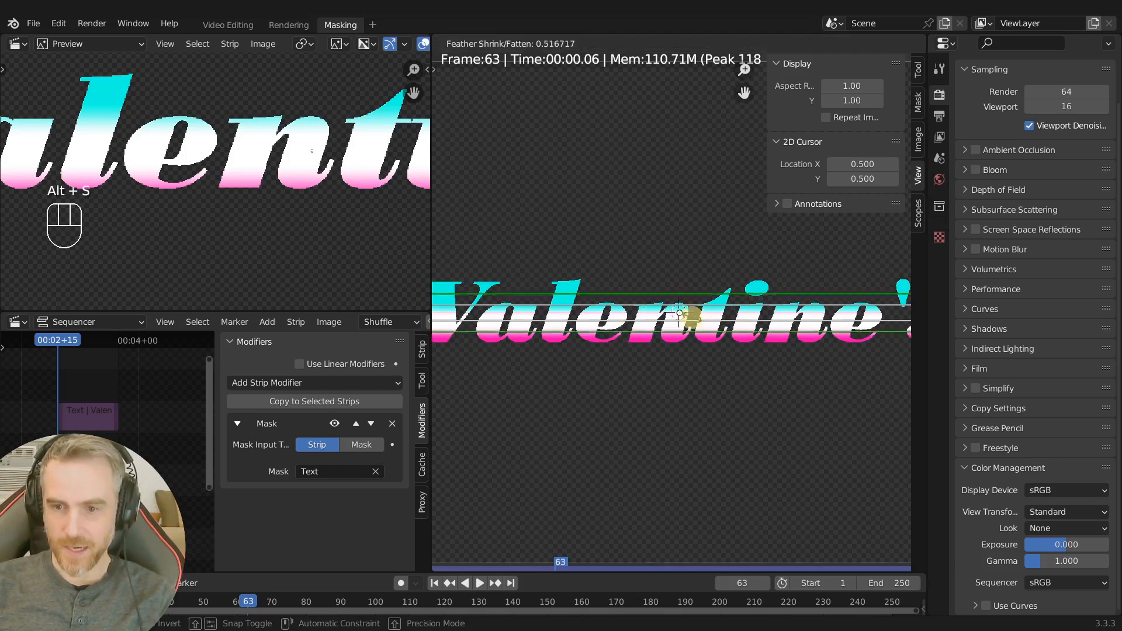
pyautogui.click(678, 311)
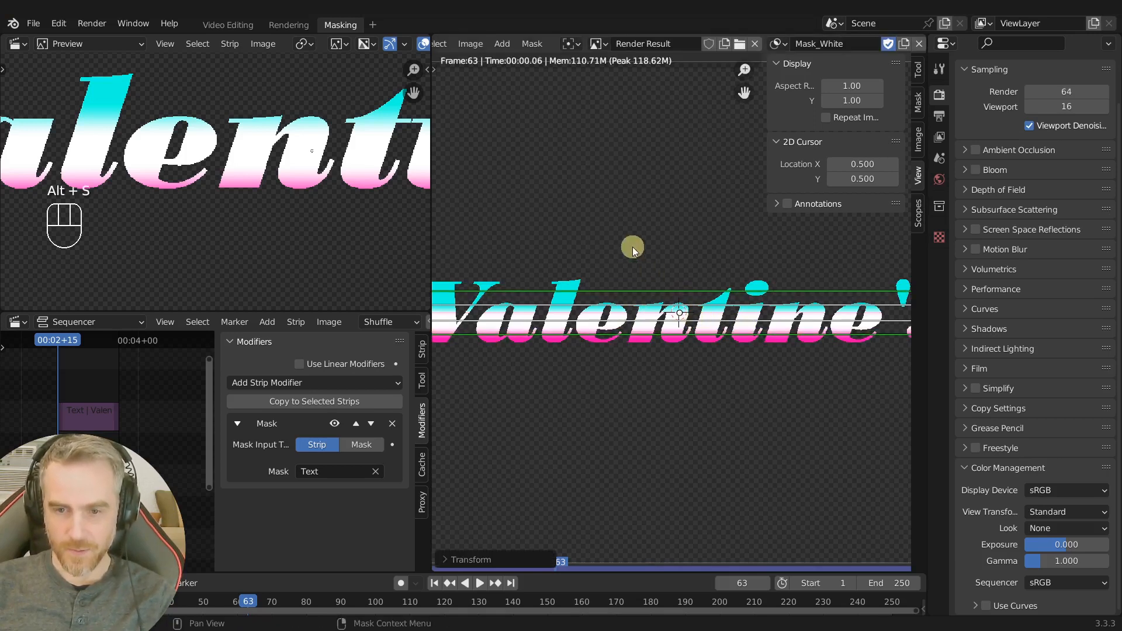
pyautogui.press('F12')
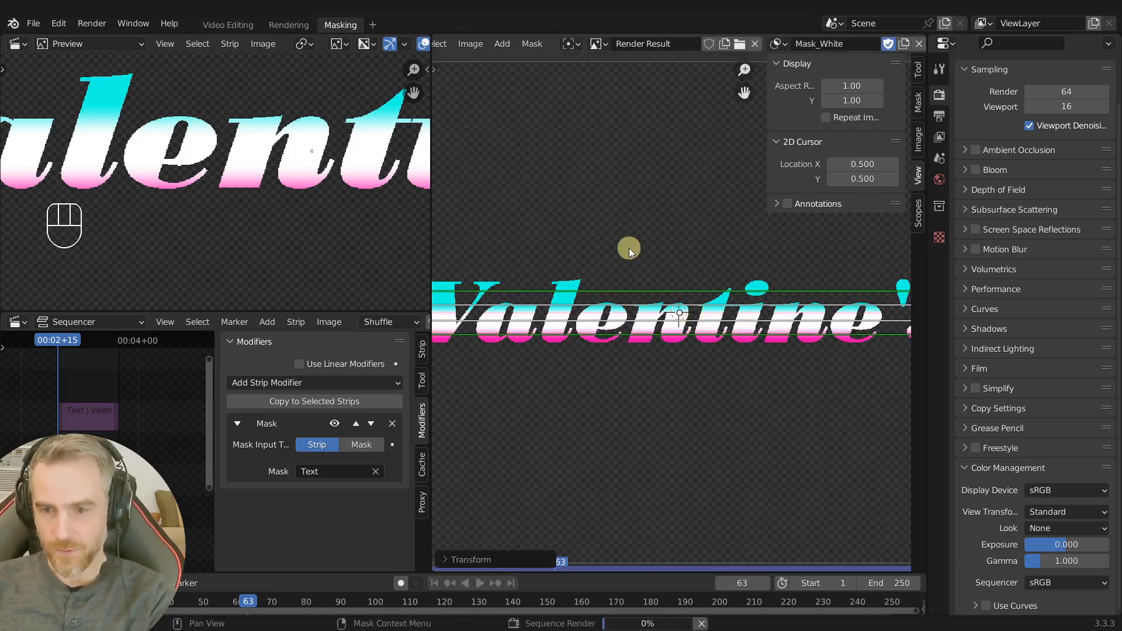
pyautogui.scroll(-1, 210, 192)
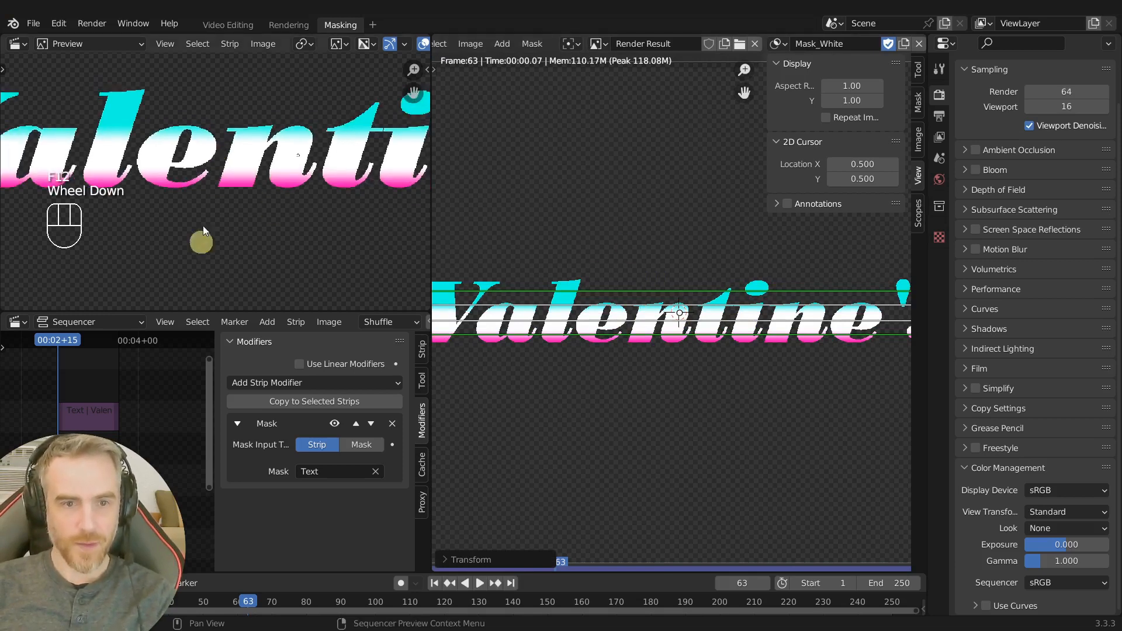
# - Hide the sequencer's sidebar and move the meta strip by about 2.2 along the global Y axis in the preview
pyautogui.press('g')
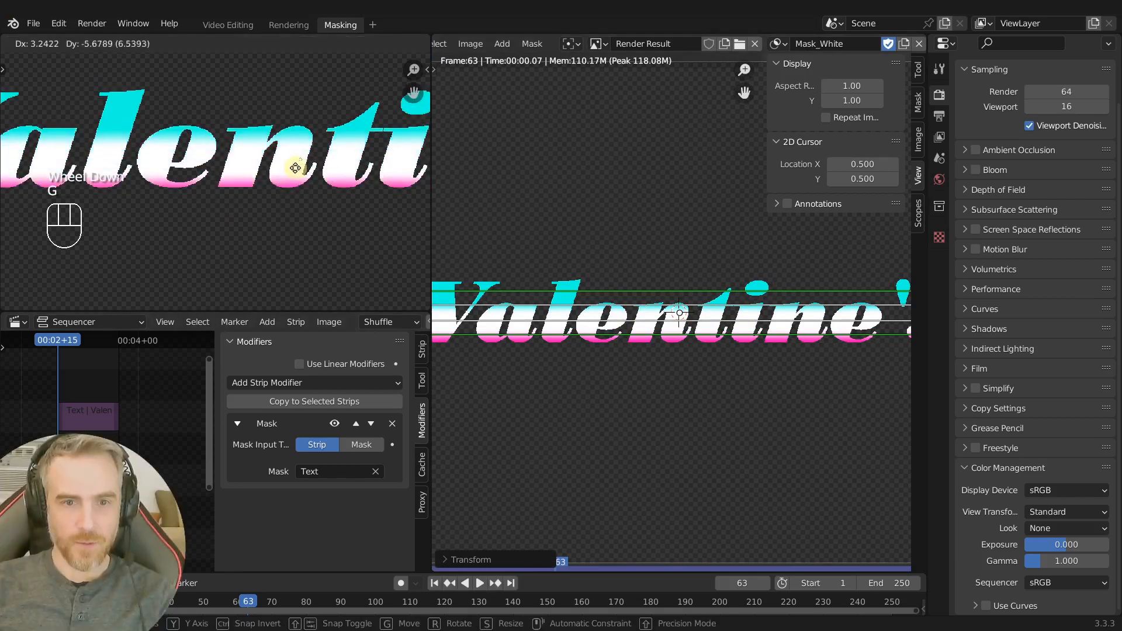
pyautogui.rightClick(272, 182)
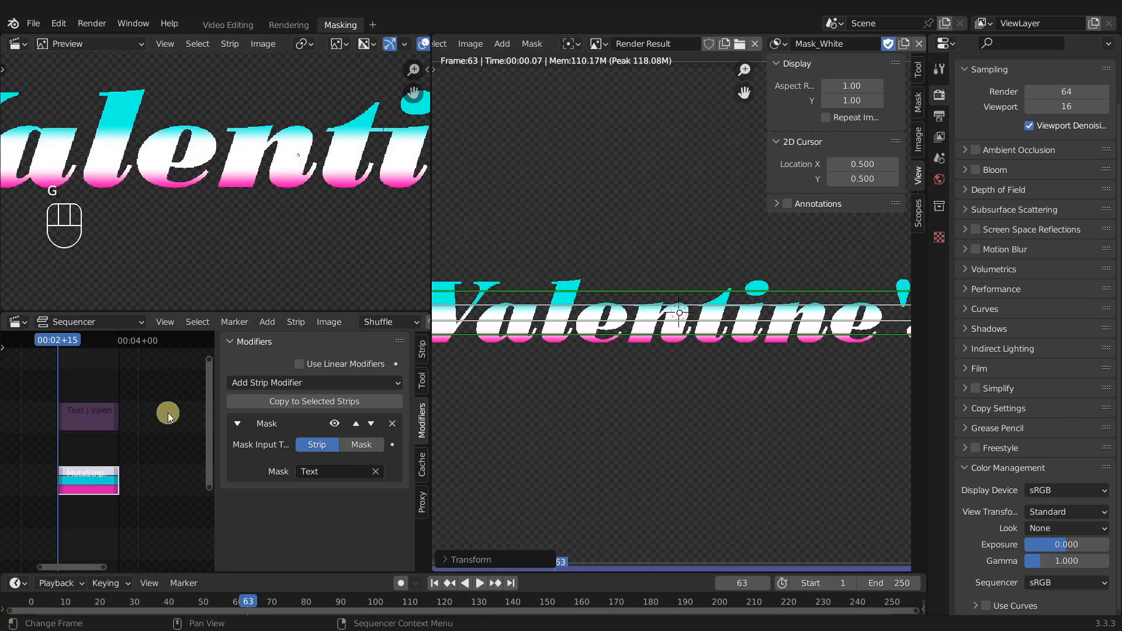
pyautogui.press('n')
pyautogui.scroll(-2, 186, 412)
pyautogui.scroll(1, 186, 413)
pyautogui.scroll(-2, 257, 201)
pyautogui.scroll(-4, 254, 208)
pyautogui.scroll(2, 254, 209)
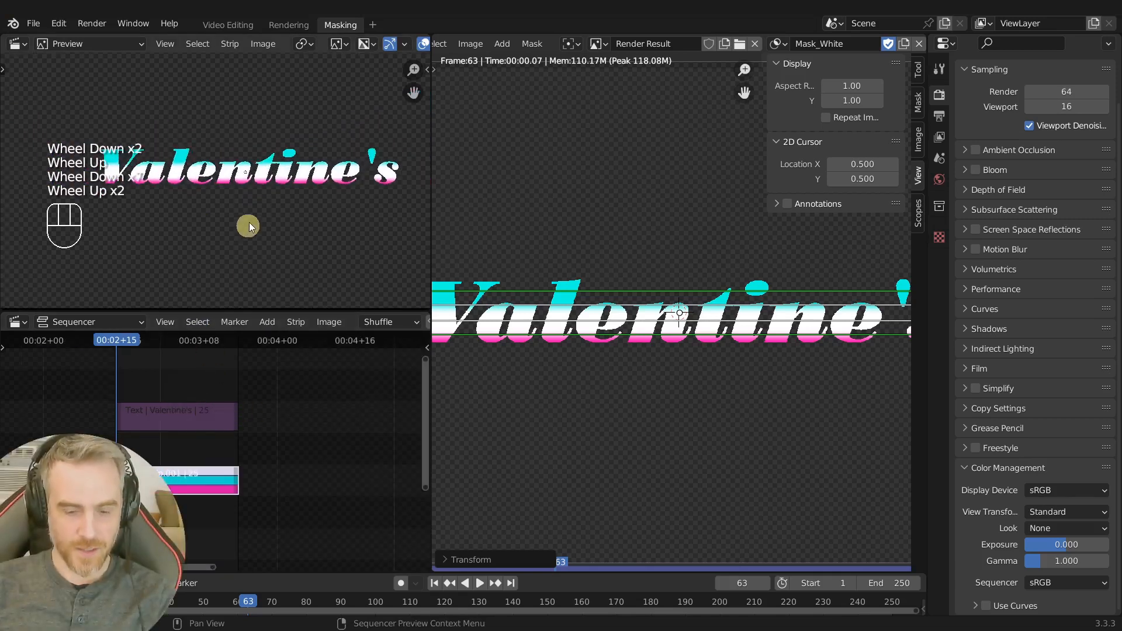
pyautogui.press('g')
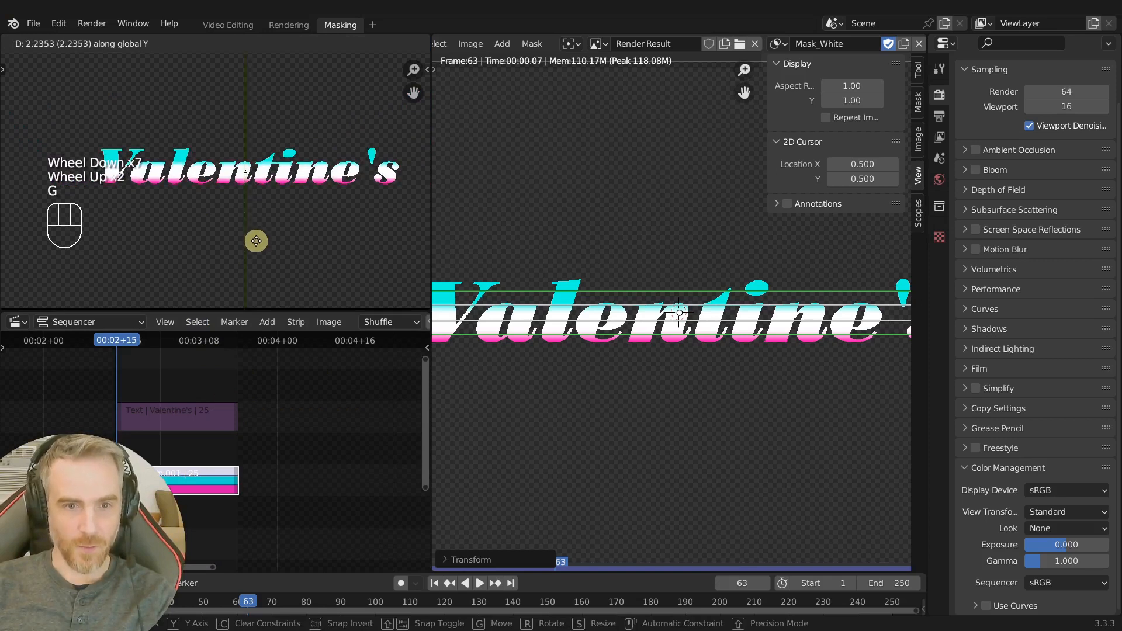
pyautogui.click(256, 242)
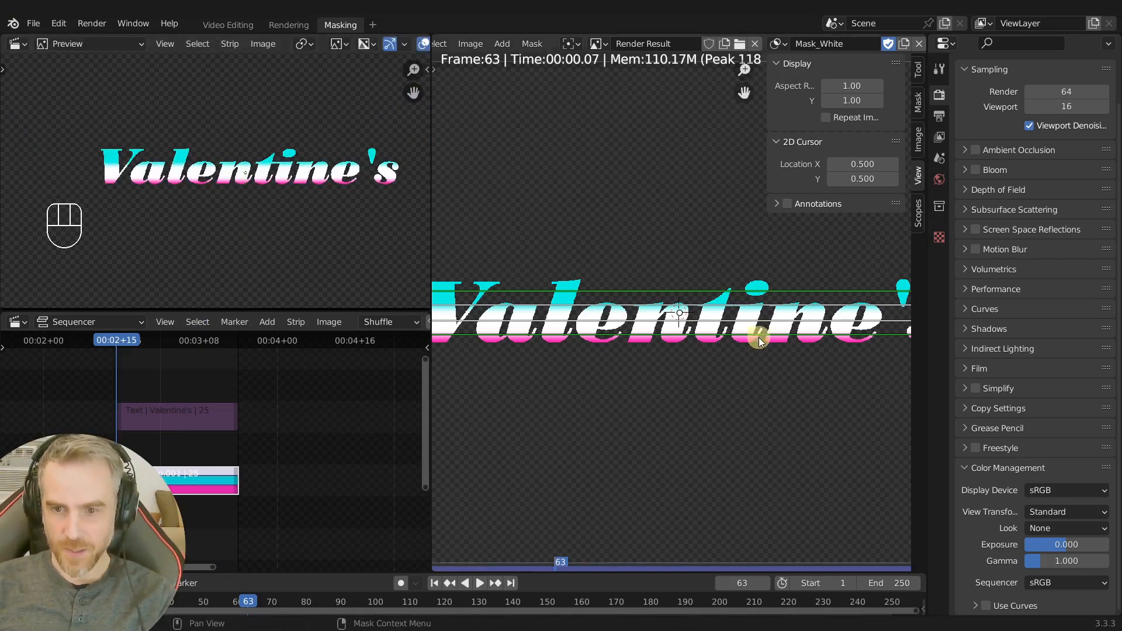
# - Scale the white band's mask vertically to about 0.7, refresh the sequencer and check the bands up close
pyautogui.press('s')
pyautogui.press('y')
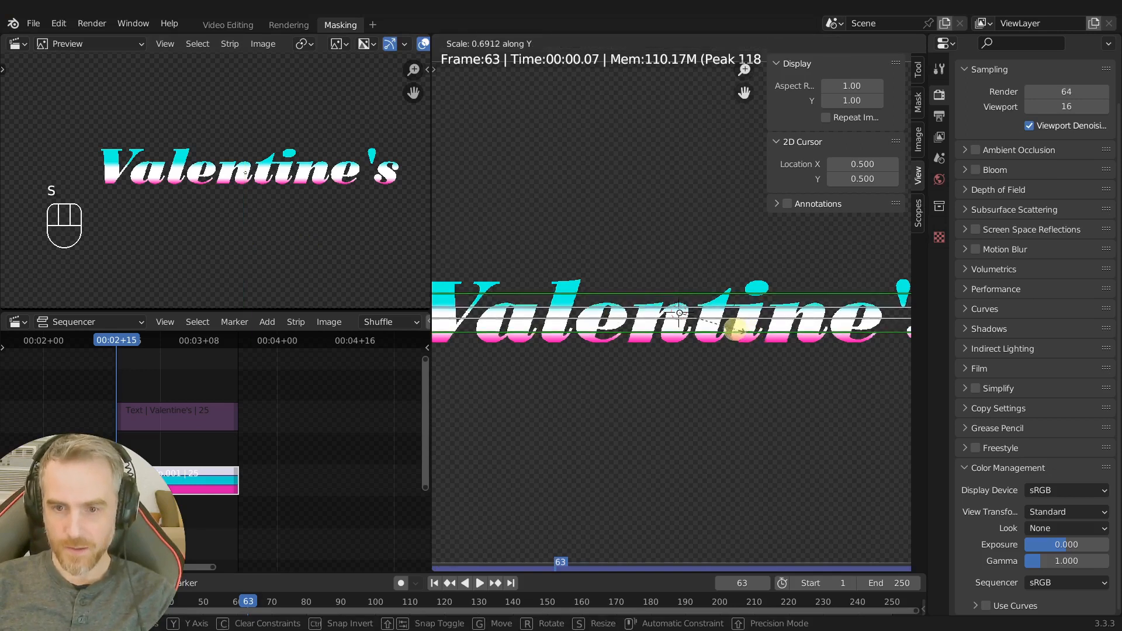
pyautogui.click(727, 320)
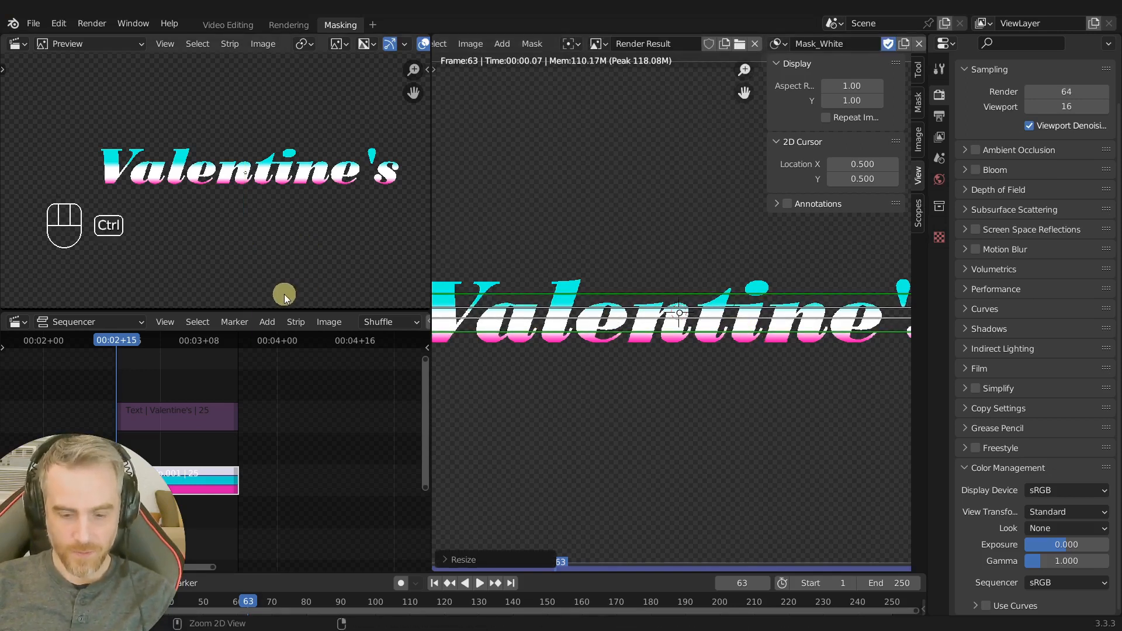
pyautogui.hotkey('ctrl', 'r')
pyautogui.scroll(9, 254, 210)
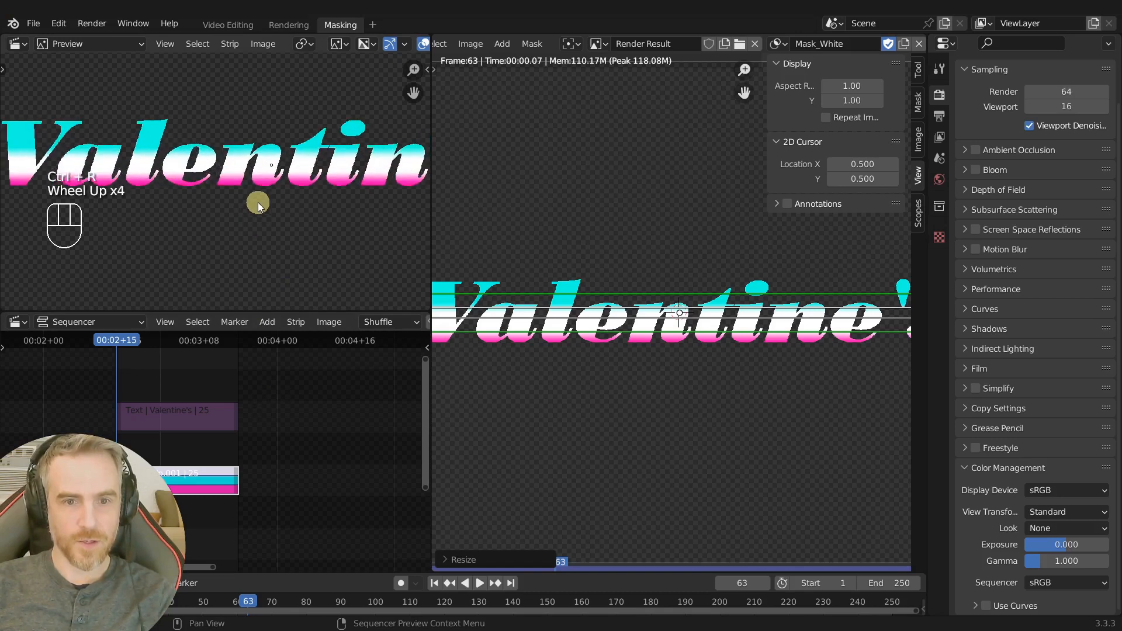
pyautogui.scroll(1, 272, 160)
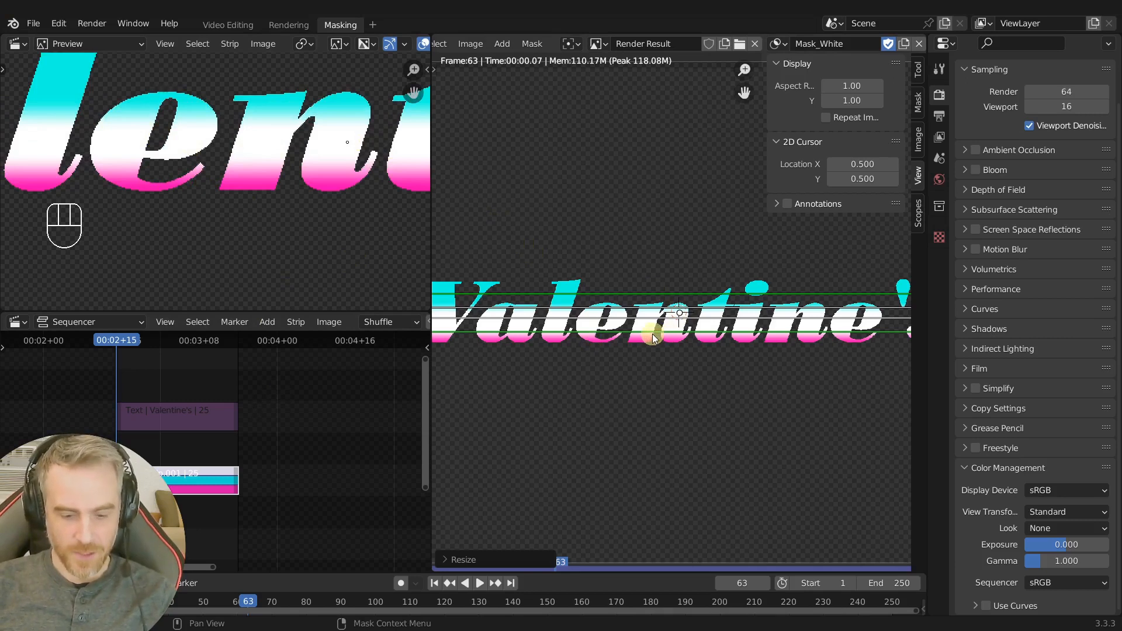
# - Widen the mask's feather slightly outward with Feather Shrink/Fatten
pyautogui.hotkey('alt', 's')
pyautogui.click(687, 356)
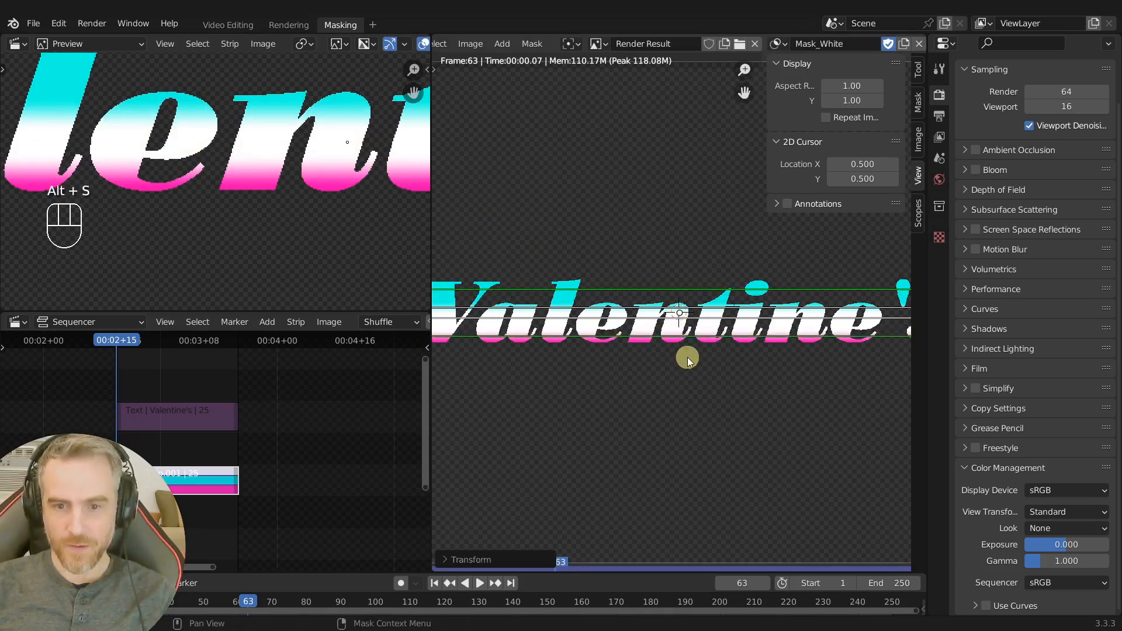
# - Refresh the sequencer and check the title's cyan, white and pink bands both close up and at full size
pyautogui.hotkey('ctrl', 'r')
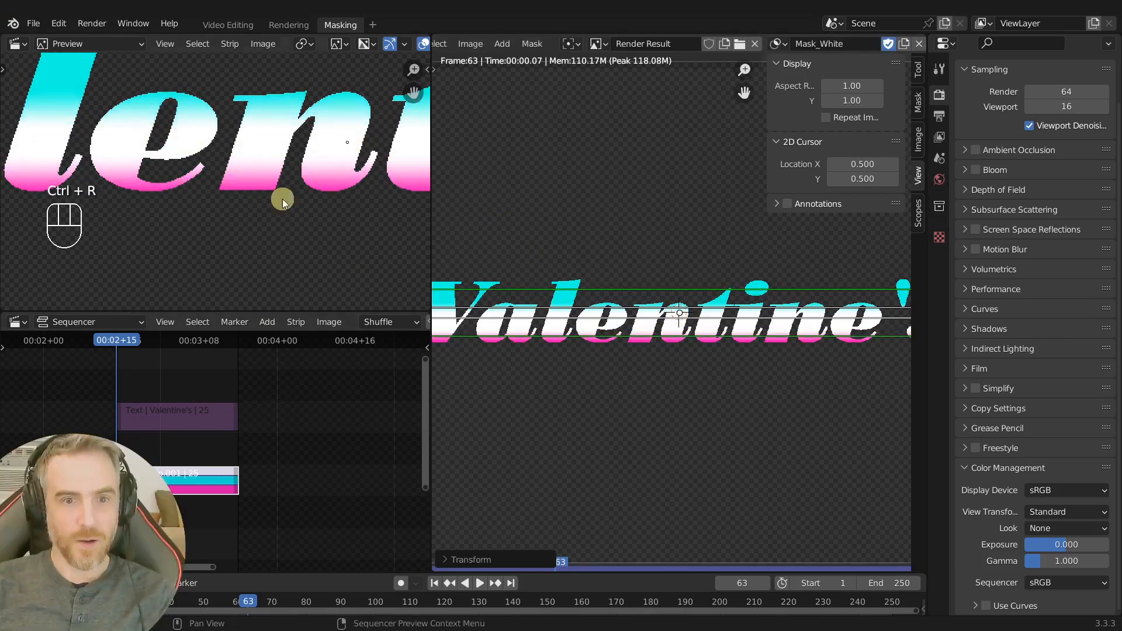
pyautogui.scroll(-3, 268, 152)
pyautogui.scroll(-4, 269, 152)
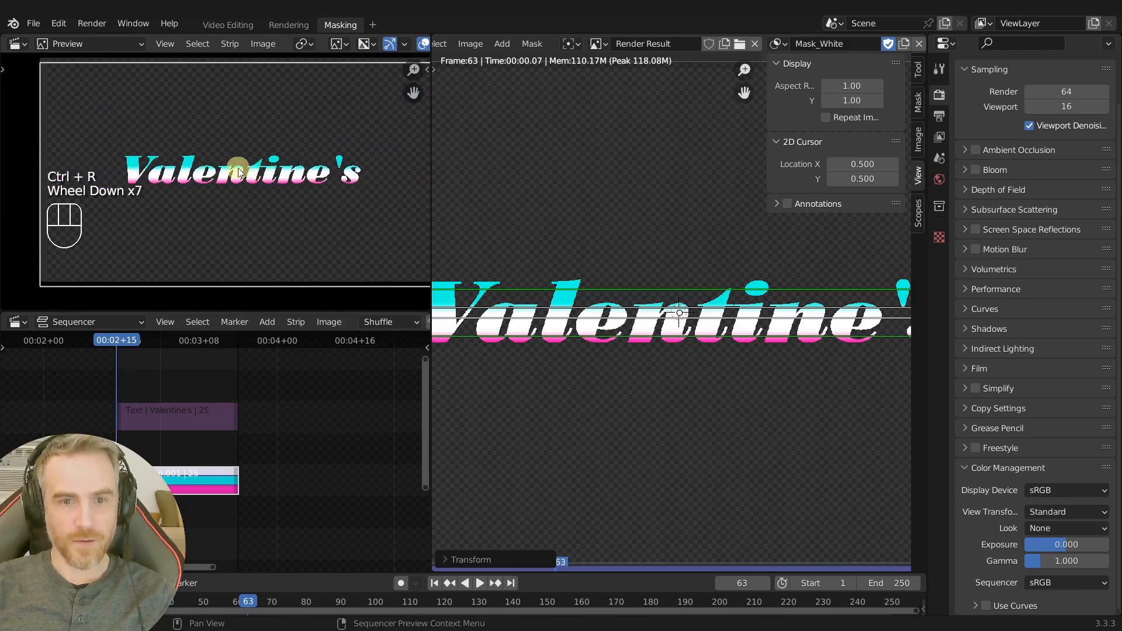
pyautogui.scroll(2, 244, 180)
pyautogui.scroll(4, 244, 180)
pyautogui.scroll(-3, 244, 176)
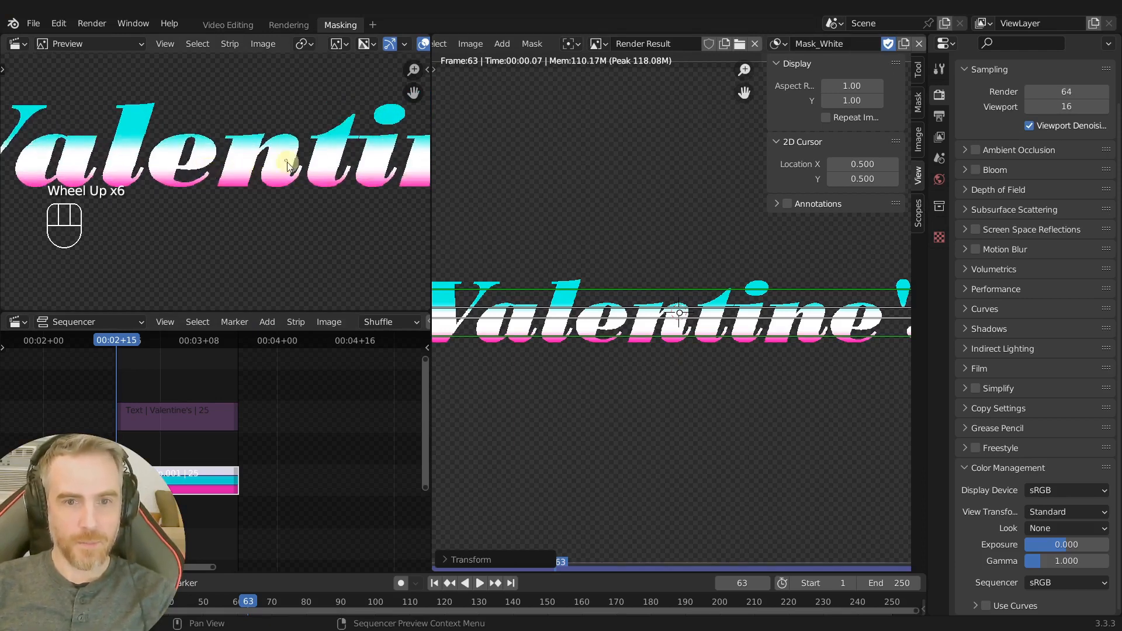
pyautogui.scroll(1, 211, 169)
pyautogui.scroll(-1, 209, 169)
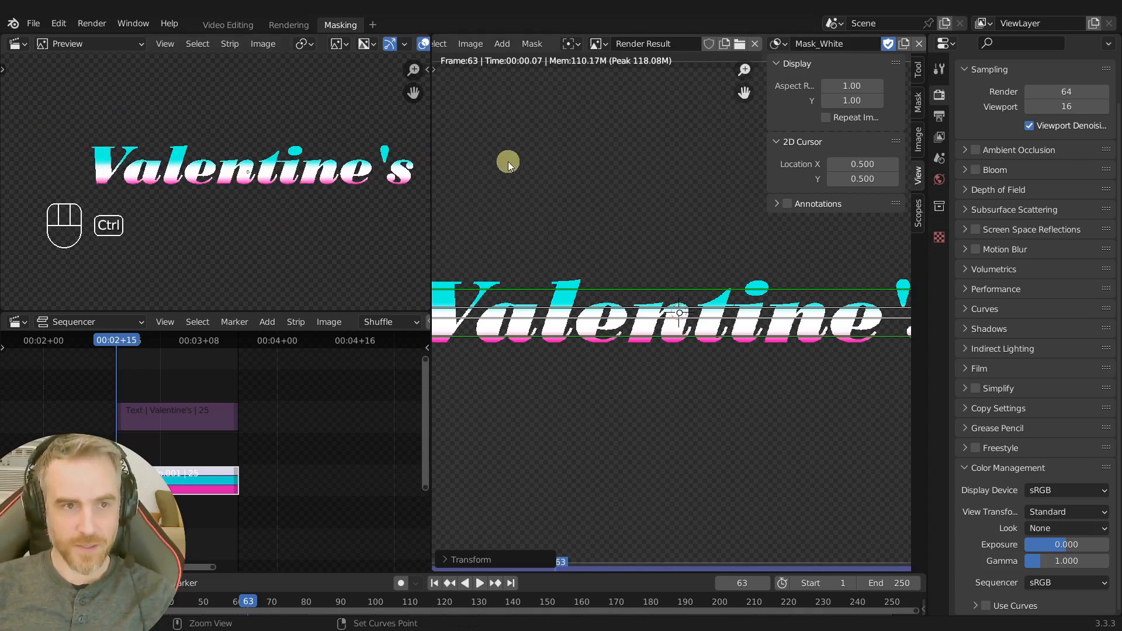
# - Switch to the Video Editing workspace and move the colour-band meta strip up to channel 6, directly below the muted text strip
pyautogui.click(228, 24)
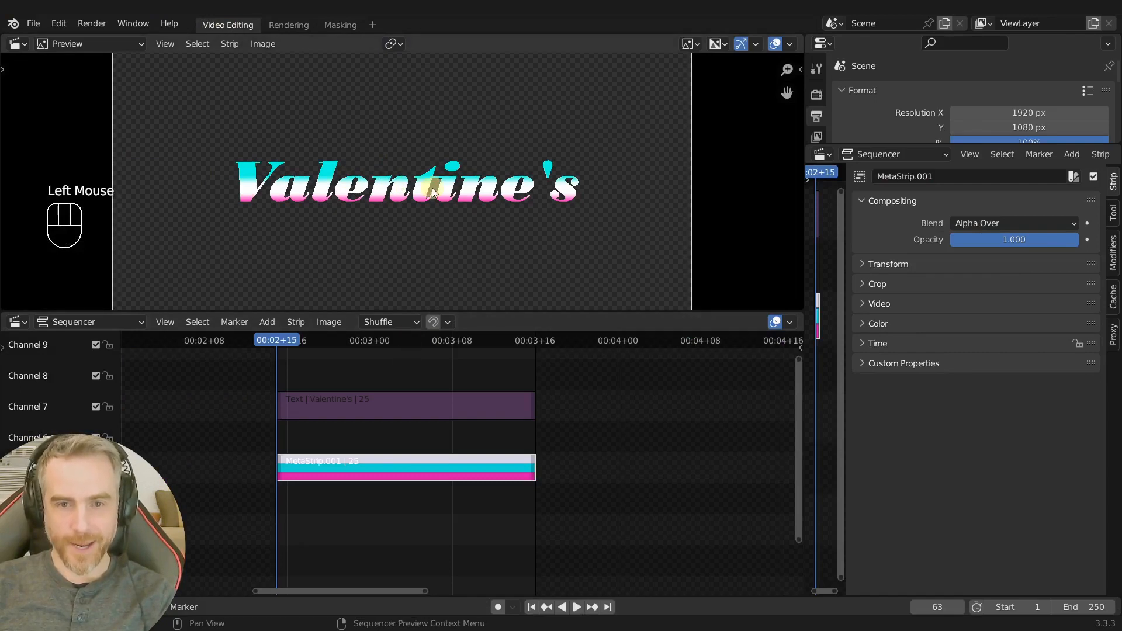
pyautogui.moveTo(368, 374); pyautogui.dragTo(382, 471, button='middle')
pyautogui.press('g')
pyautogui.click(383, 447)
# - Duplicate the muted Valentine's text strip and place the copy on channel 4, two channels below the meta strip, with the same start frame
pyautogui.click(373, 413)
pyautogui.click(372, 415)
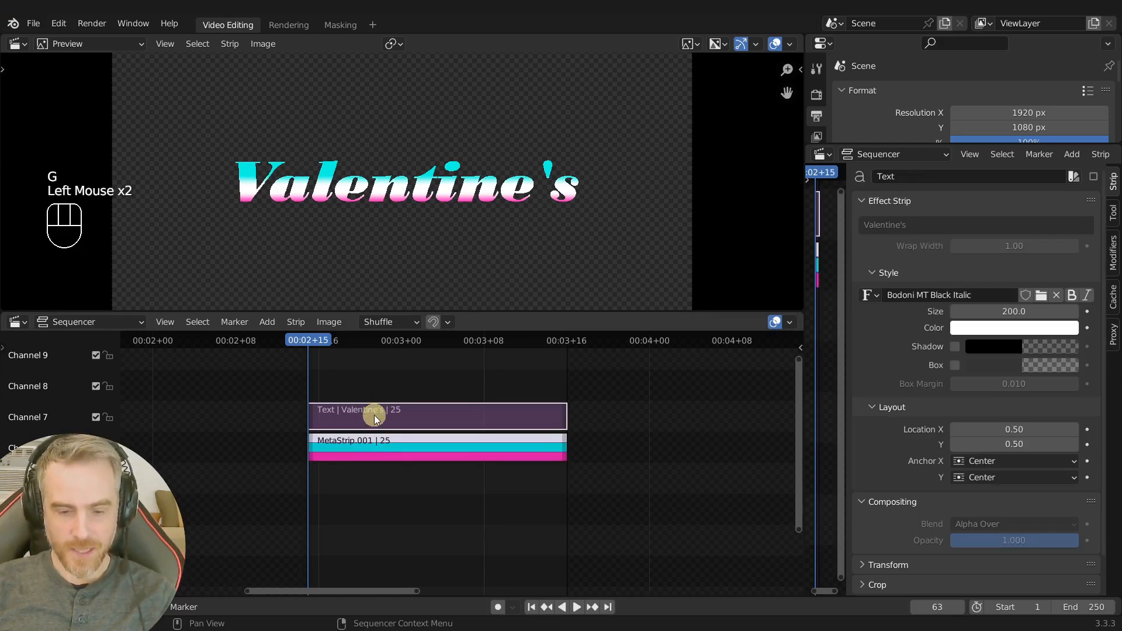
pyautogui.hotkey('shift', 'd')
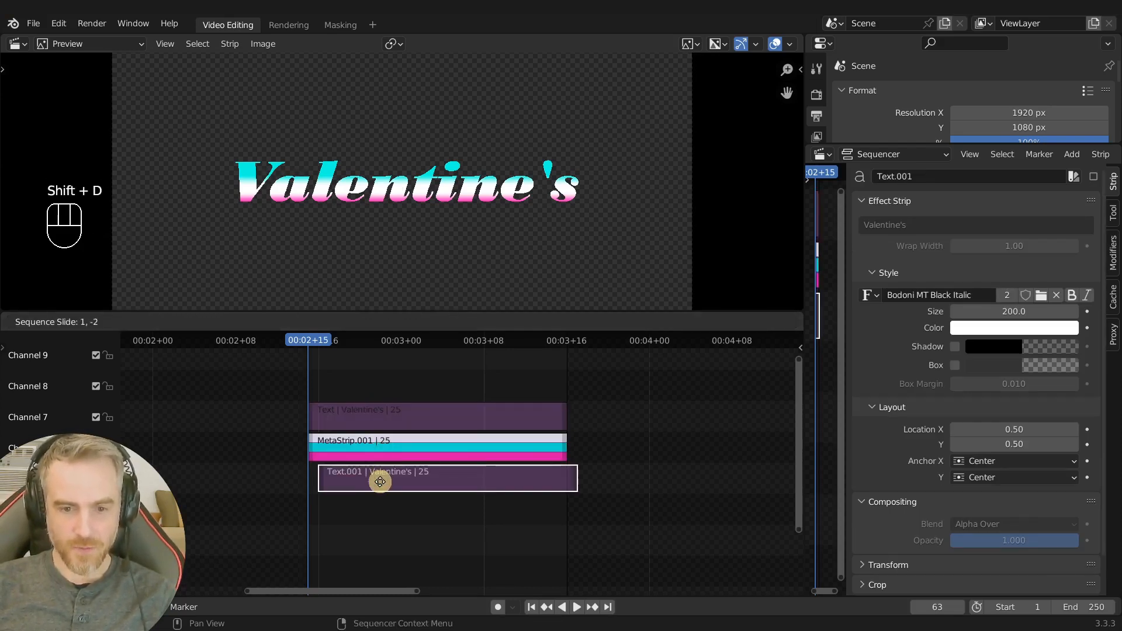
pyautogui.click(370, 501)
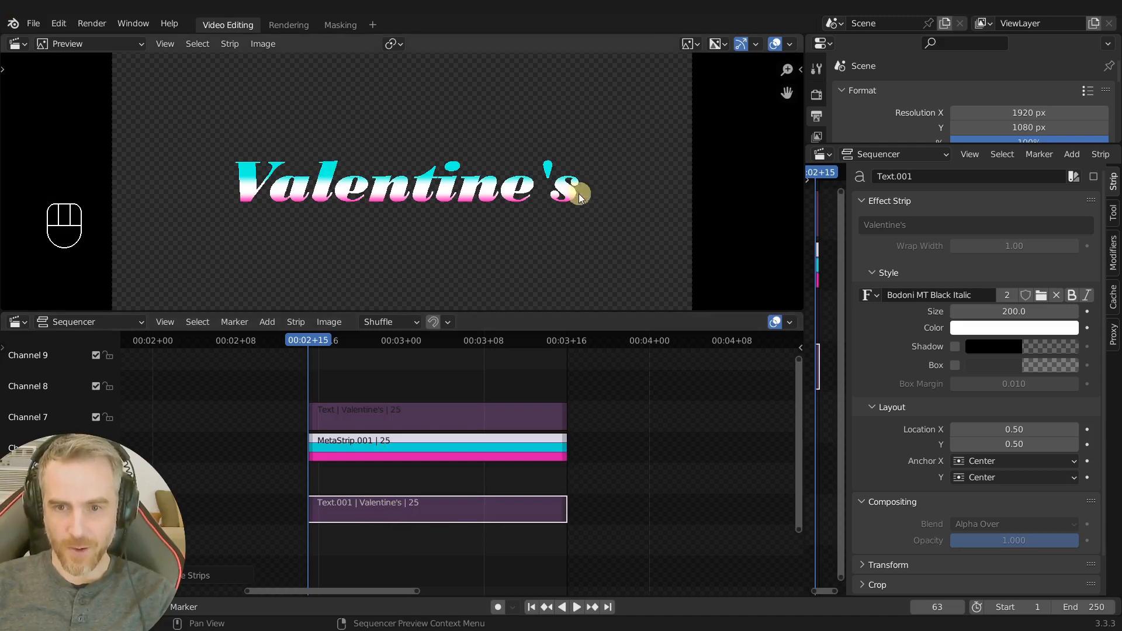
# - Add a Gaussian Blur effect strip to the duplicated Valentine's text strip
pyautogui.click(383, 511)
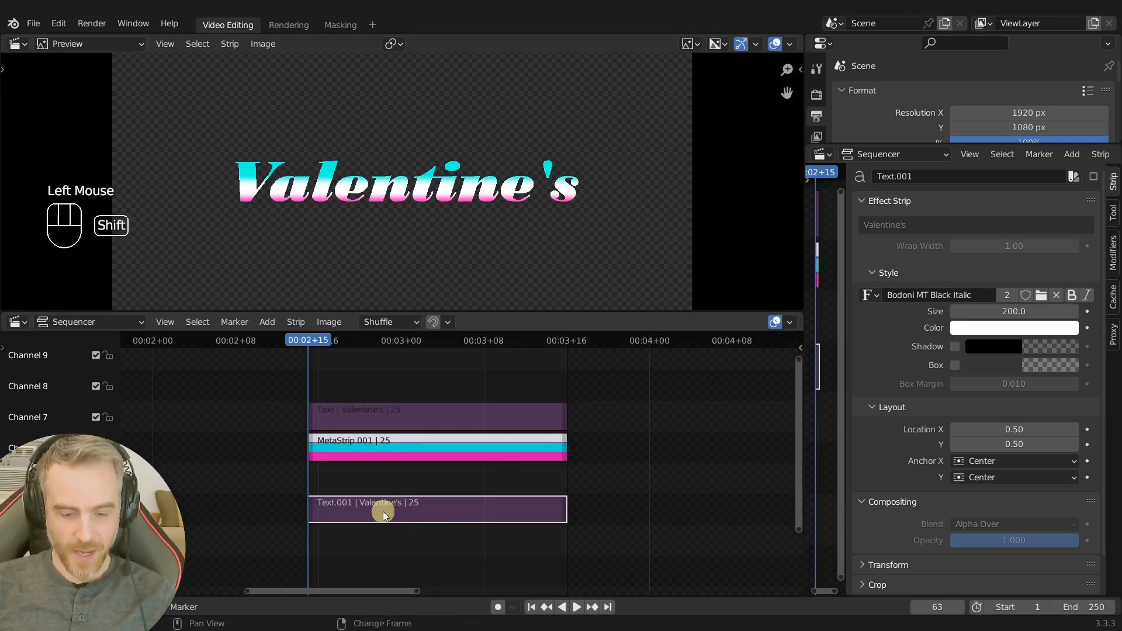
pyautogui.hotkey('shift', 'a')
pyautogui.moveTo(332, 584)
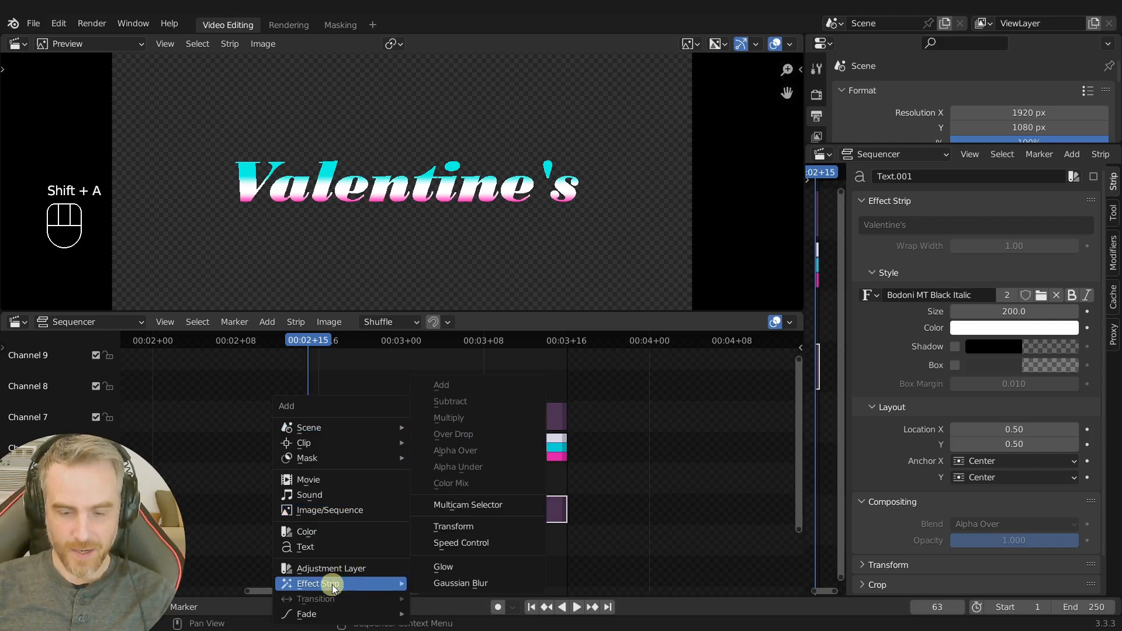
pyautogui.click(497, 587)
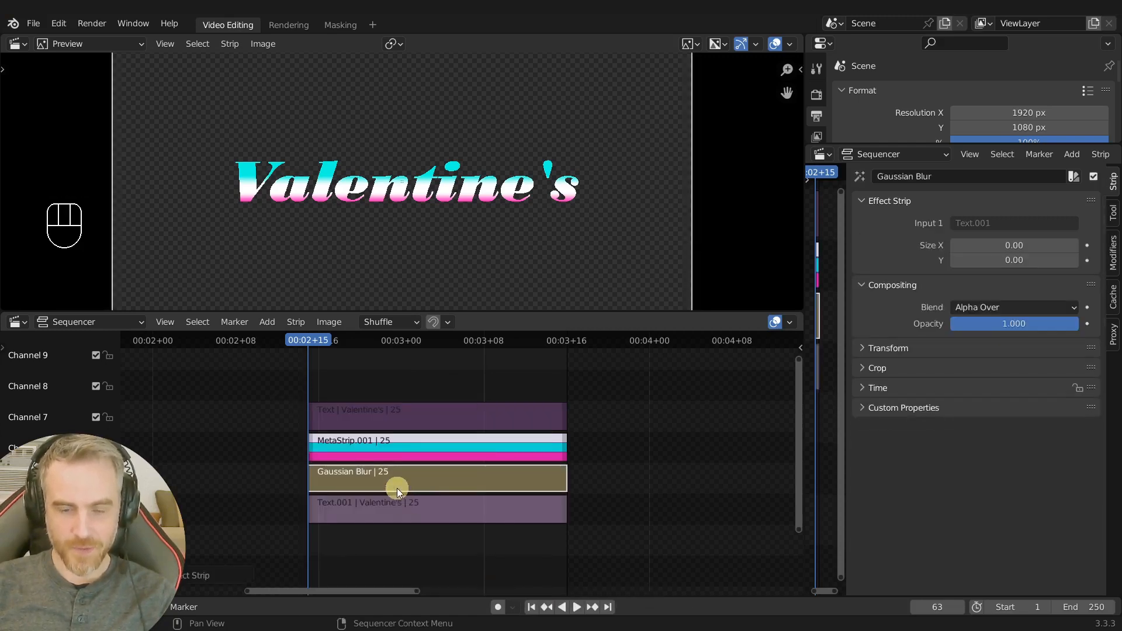
# - Set the Gaussian Blur's size to 5 on X and Y while temporarily muting the colour-band meta strip
pyautogui.click(360, 443)
pyautogui.press('h')
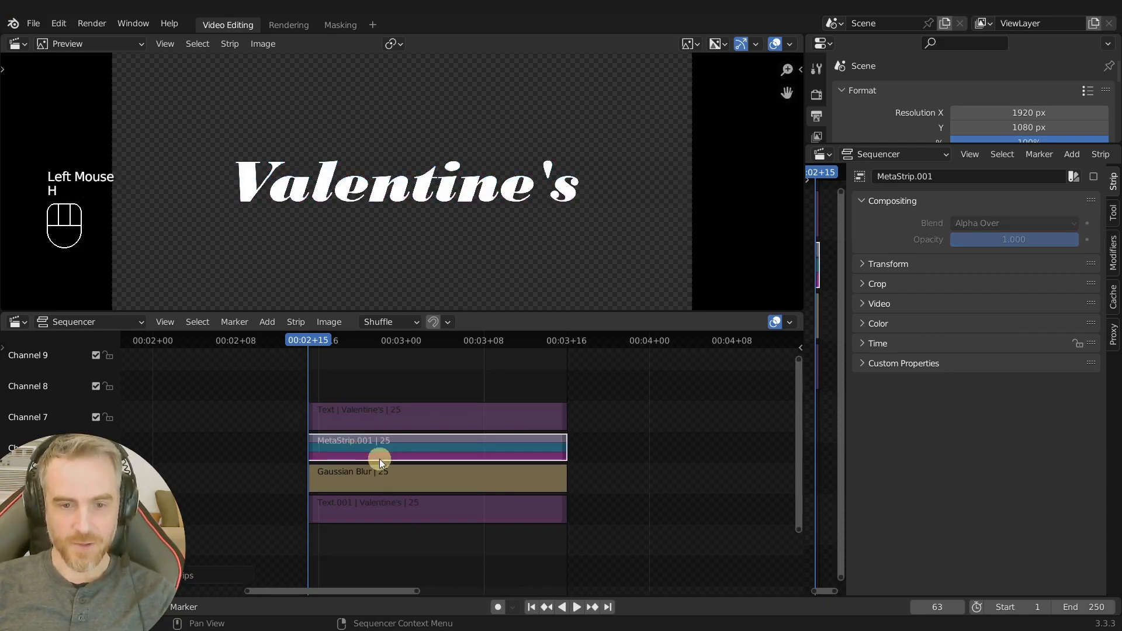
pyautogui.click(385, 477)
pyautogui.click(381, 477)
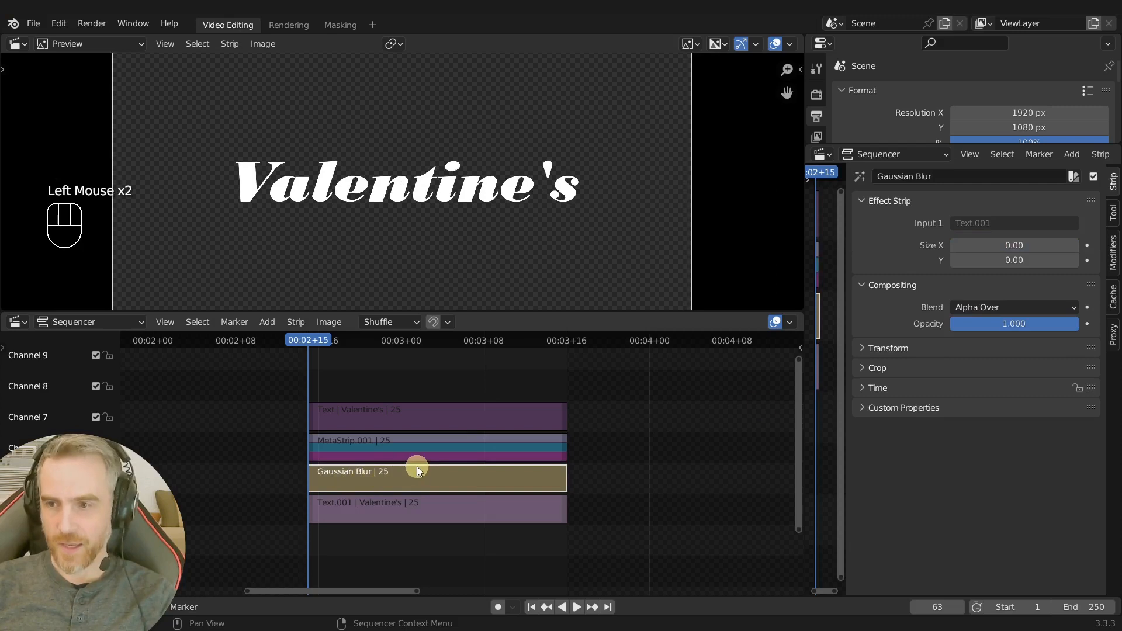
pyautogui.moveTo(1022, 244)
pyautogui.mouseDown()
pyautogui.moveTo(1025, 275)
pyautogui.moveTo(1024, 245)
pyautogui.mouseUp()
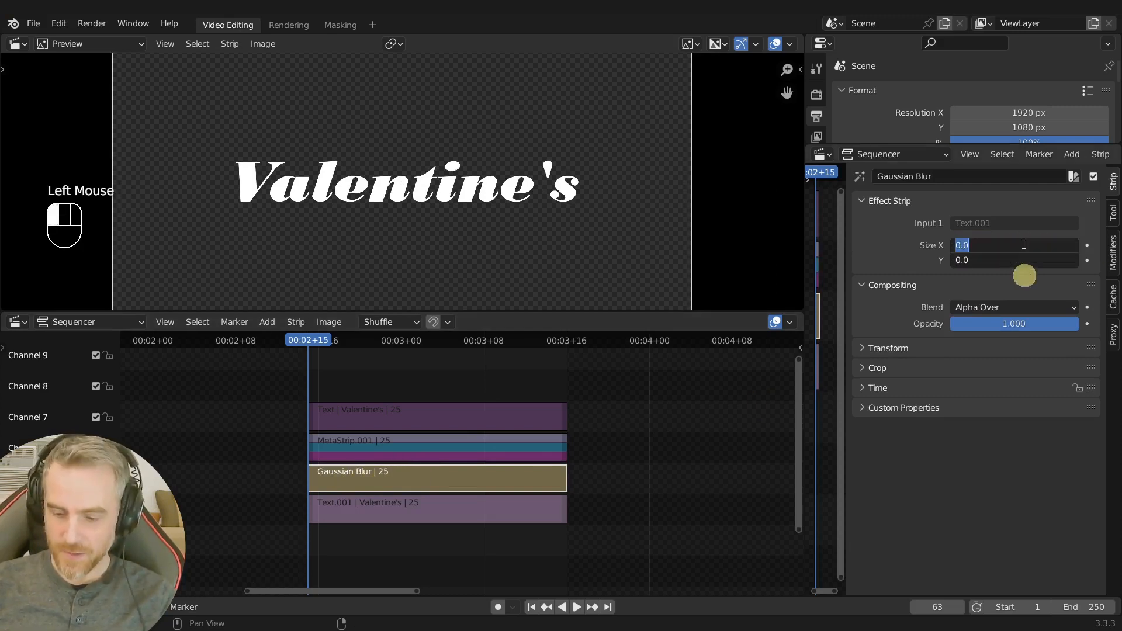
pyautogui.write('5')
pyautogui.press('Return')
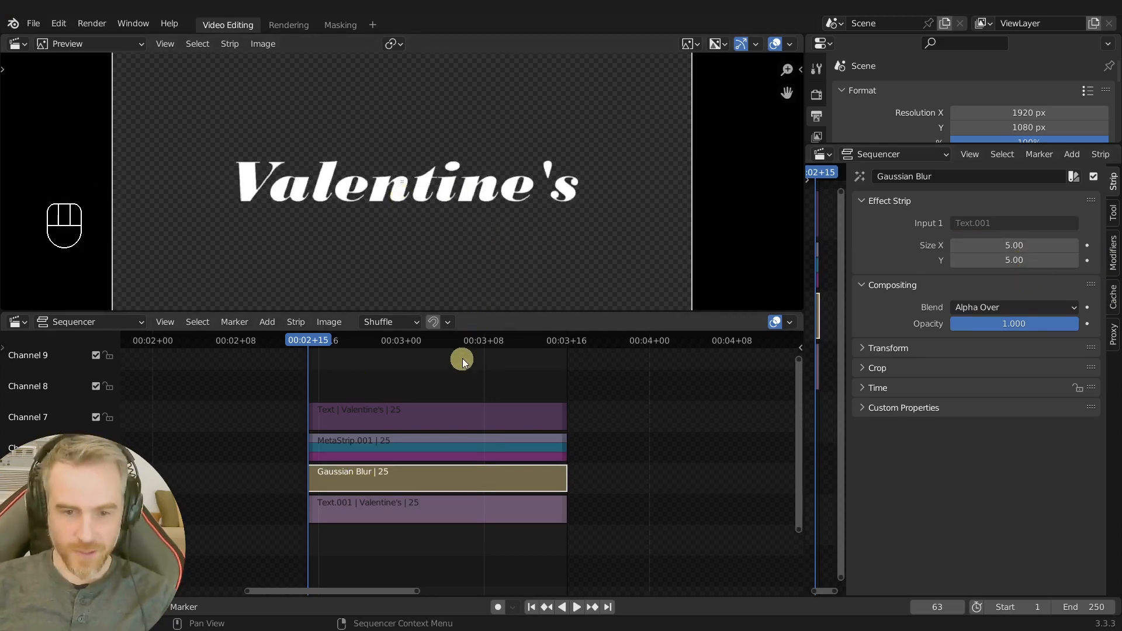
pyautogui.click(367, 447)
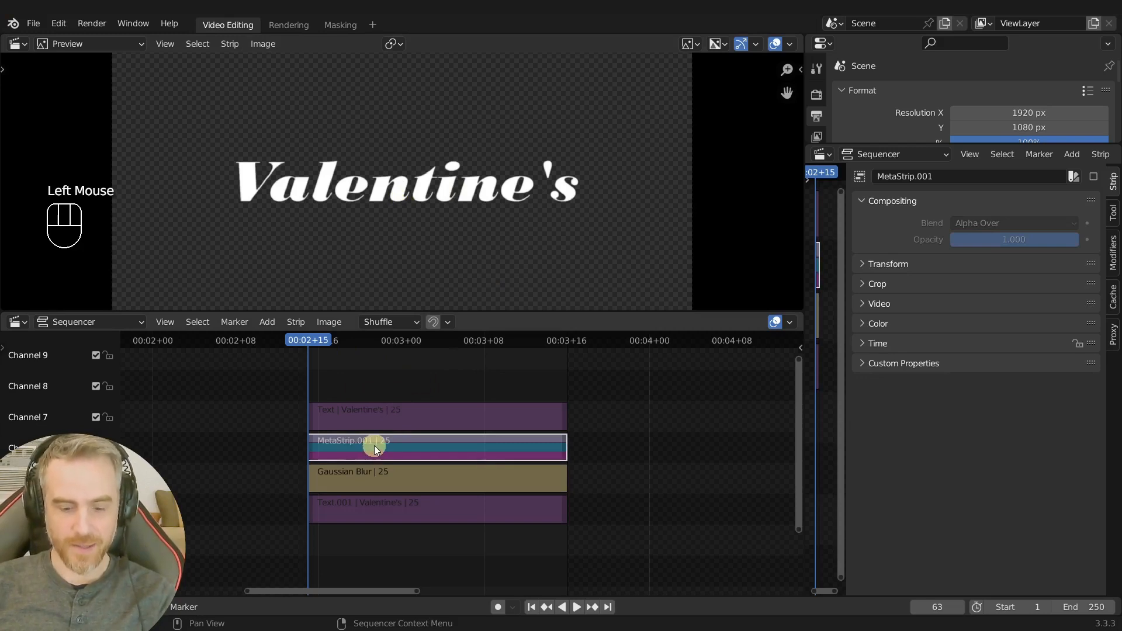
pyautogui.hotkey('alt', 'h')
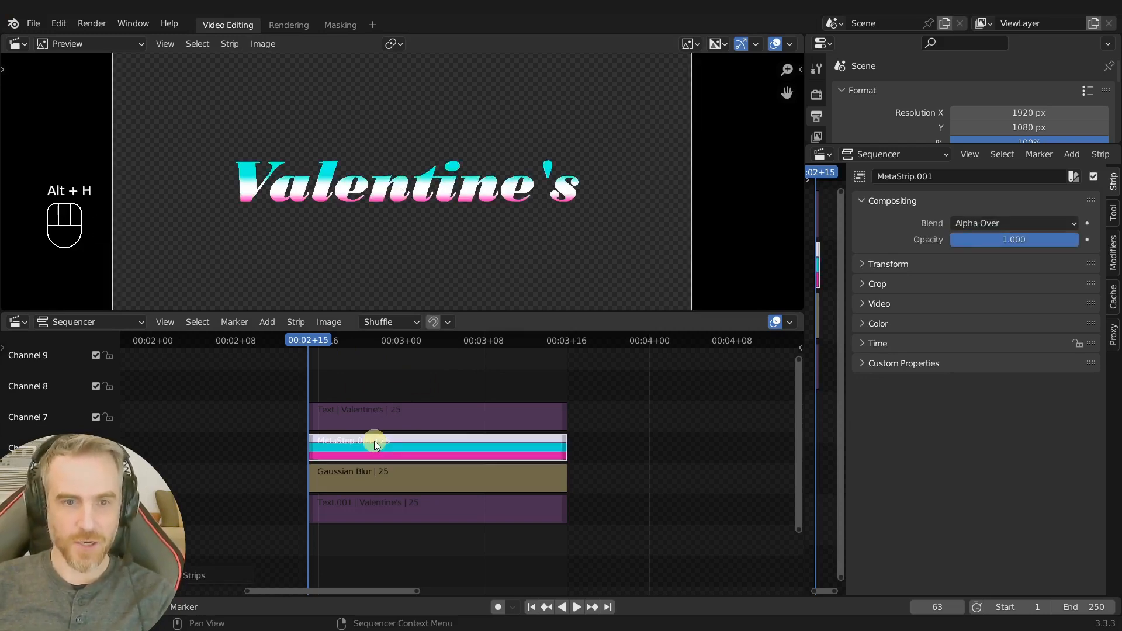
# - Group the Gaussian Blur strip and the duplicated text strip into a new meta strip
pyautogui.click(365, 482)
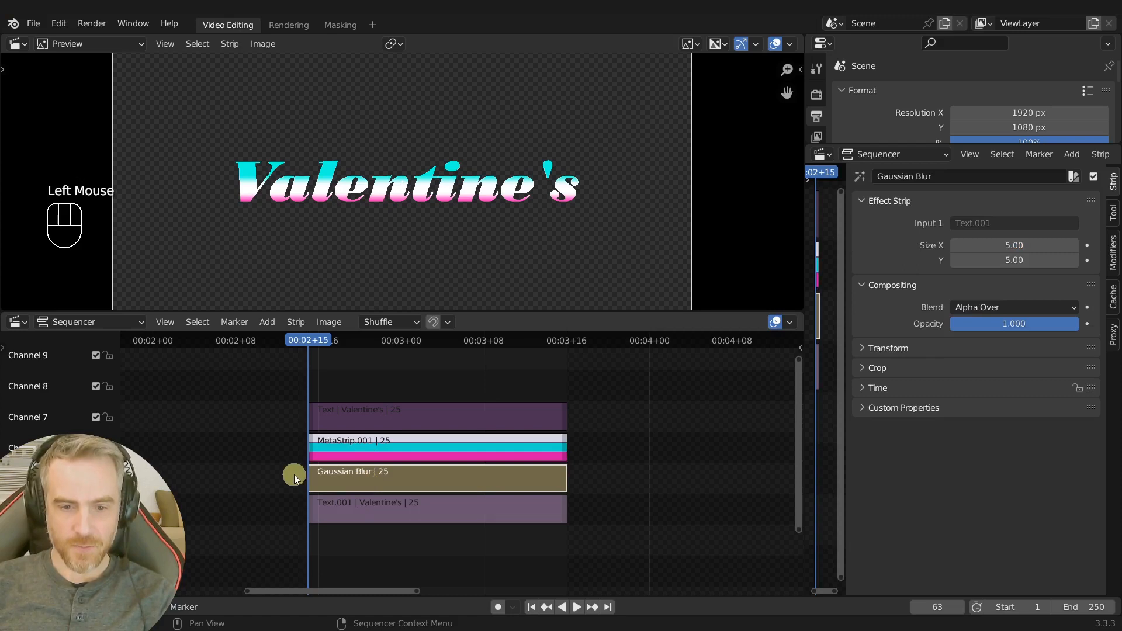
pyautogui.click(302, 495)
pyautogui.moveTo(286, 480); pyautogui.dragTo(377, 525)
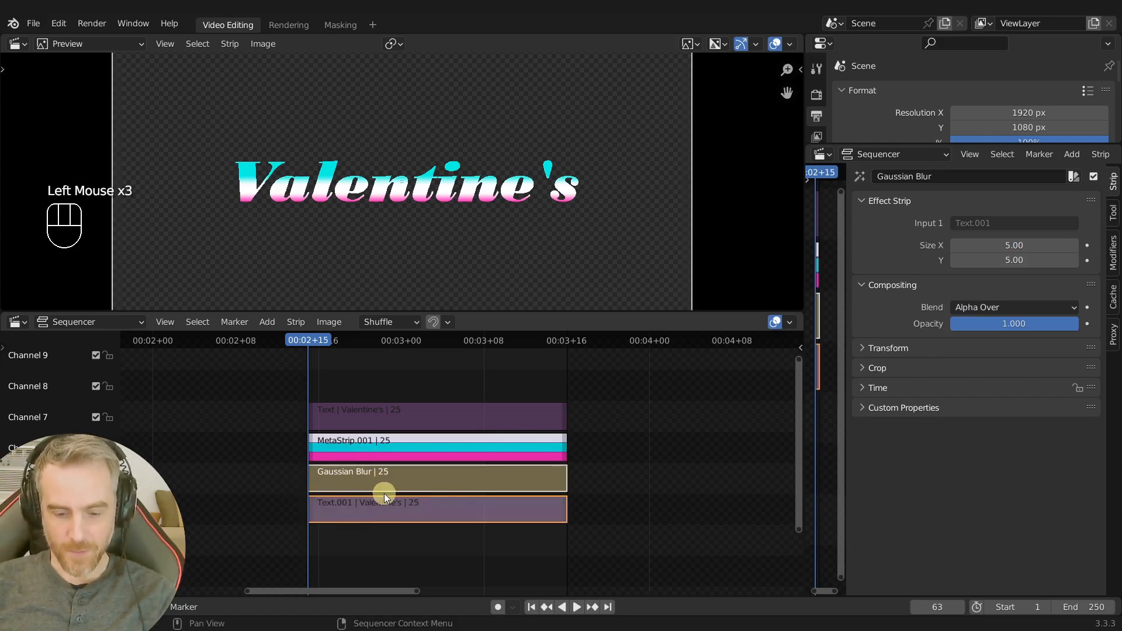
pyautogui.hotkey('ctrl', 'g')
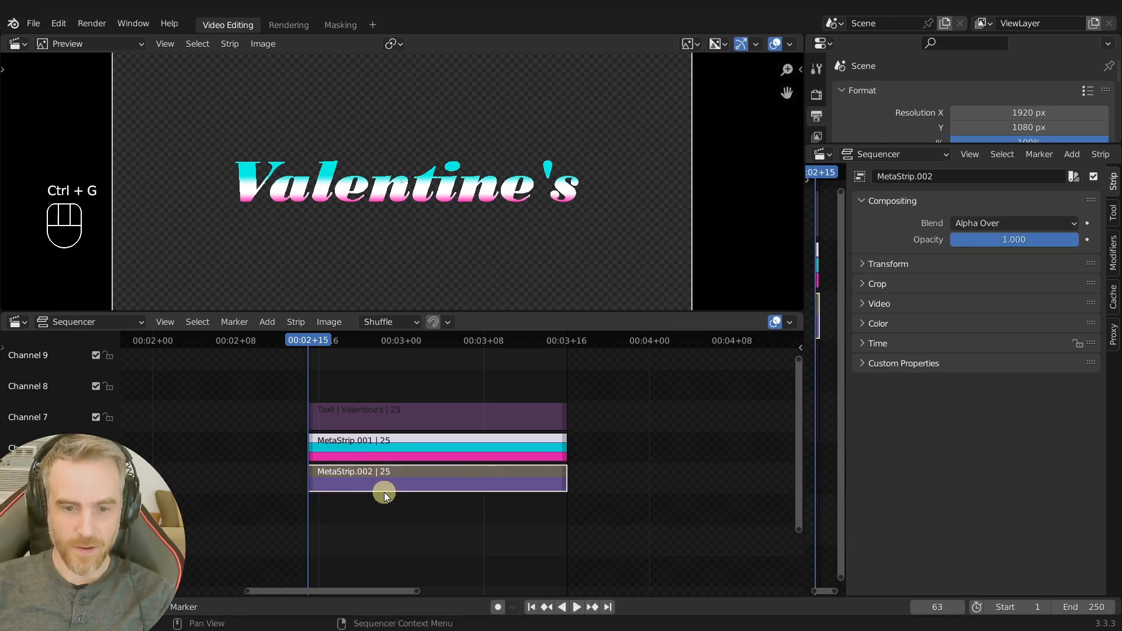
# - Set the new blur meta strip's color Multiply to 10 and check the white outline around the letters
pyautogui.click(387, 475)
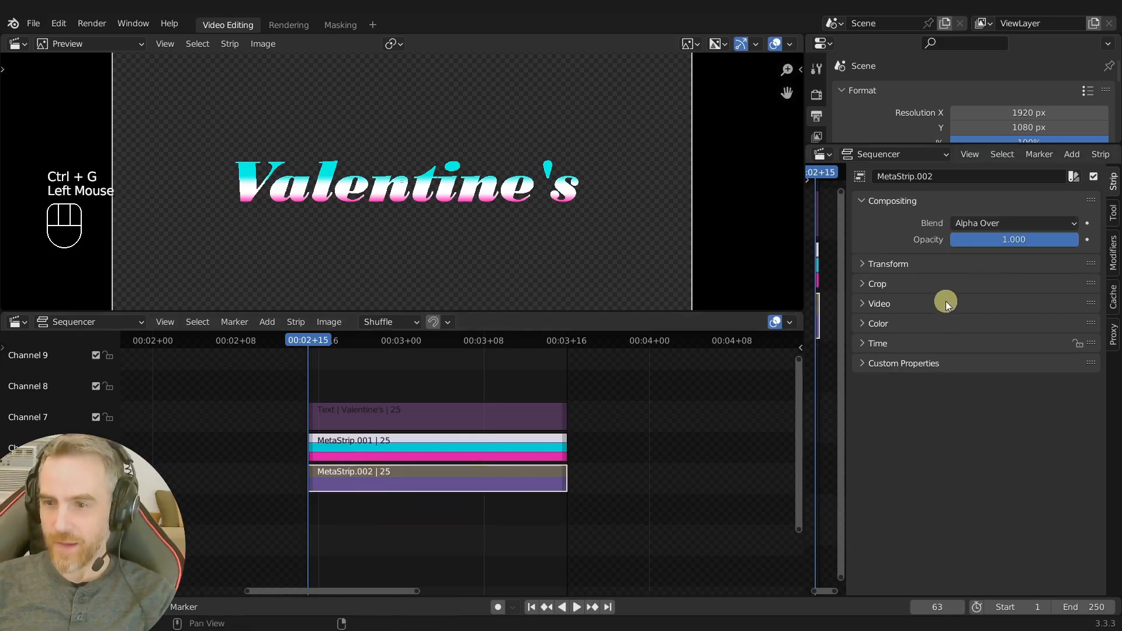
pyautogui.click(879, 323)
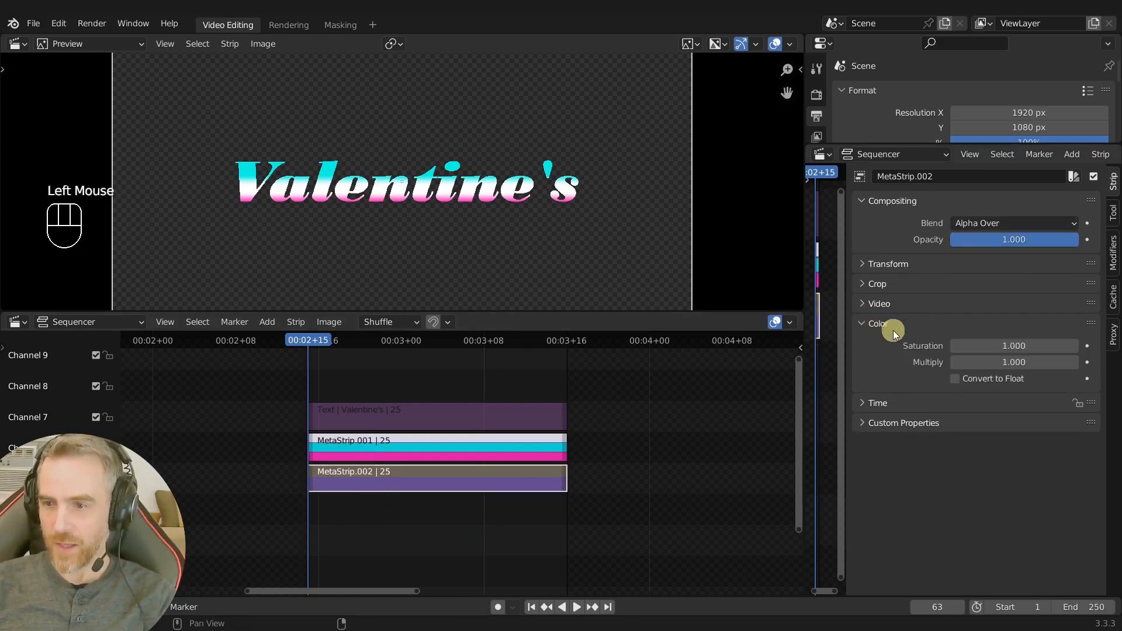
pyautogui.moveTo(1001, 362)
pyautogui.mouseDown()
pyautogui.moveTo(1079, 370)
pyautogui.moveTo(998, 361)
pyautogui.mouseUp()
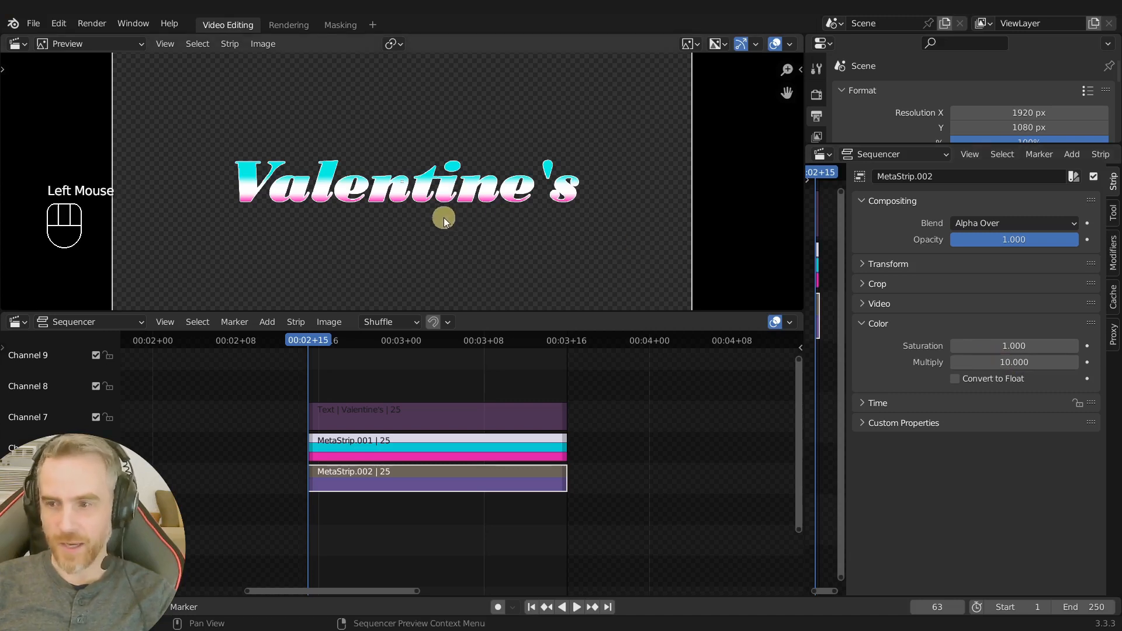
pyautogui.scroll(6, 448, 216)
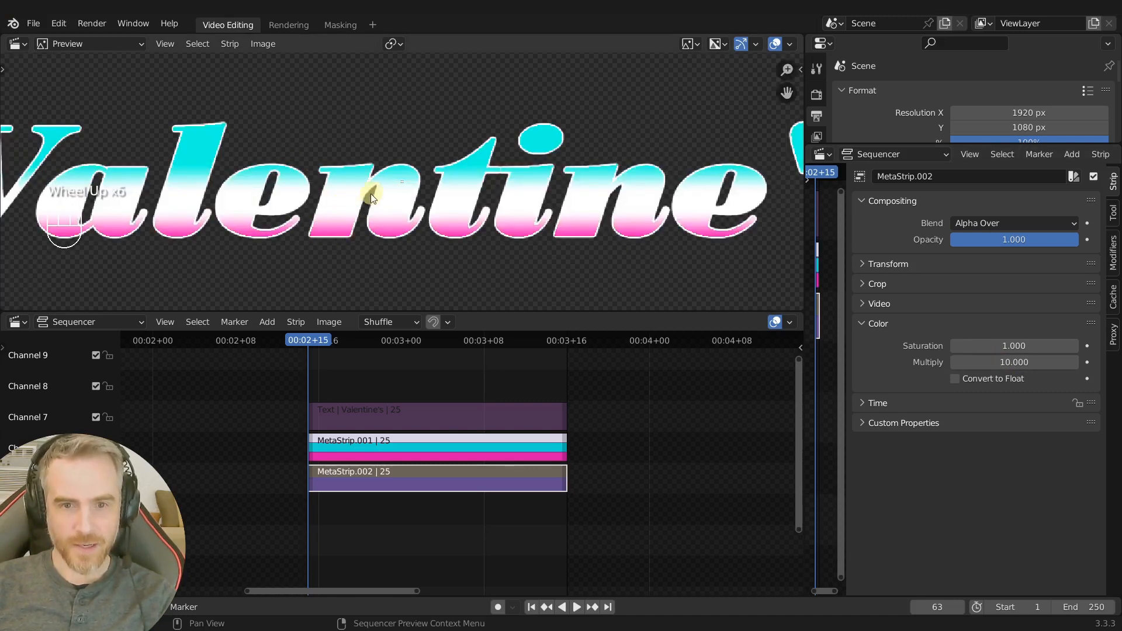
# - Inside the blur meta strip, set the Gaussian Blur's size to 10 on X and Y, and return to the main timeline
pyautogui.click(385, 483)
pyautogui.press('Tab')
pyautogui.click(388, 476)
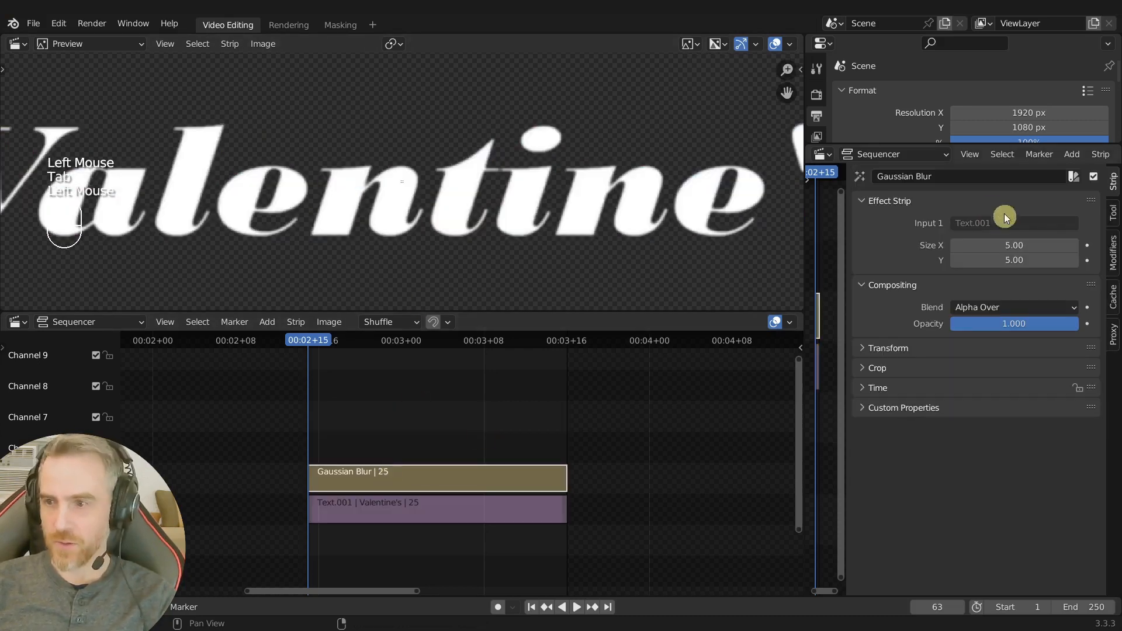
pyautogui.moveTo(1002, 245); pyautogui.dragTo(1006, 260)
pyautogui.write('10')
pyautogui.press('Return')
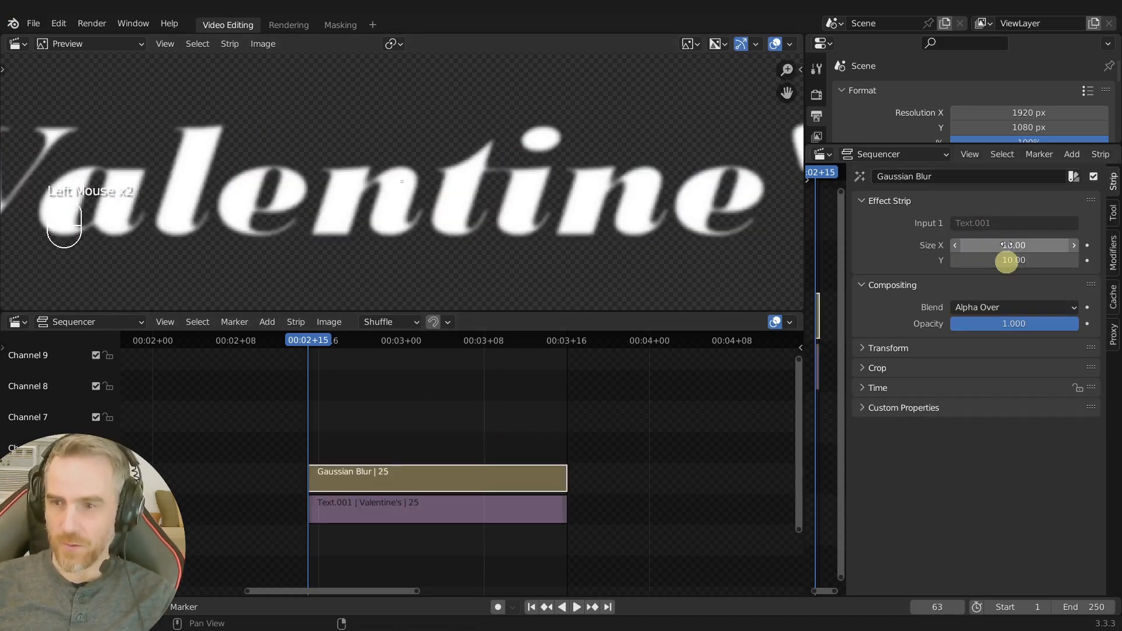
pyautogui.click(394, 394)
pyautogui.press('Tab')
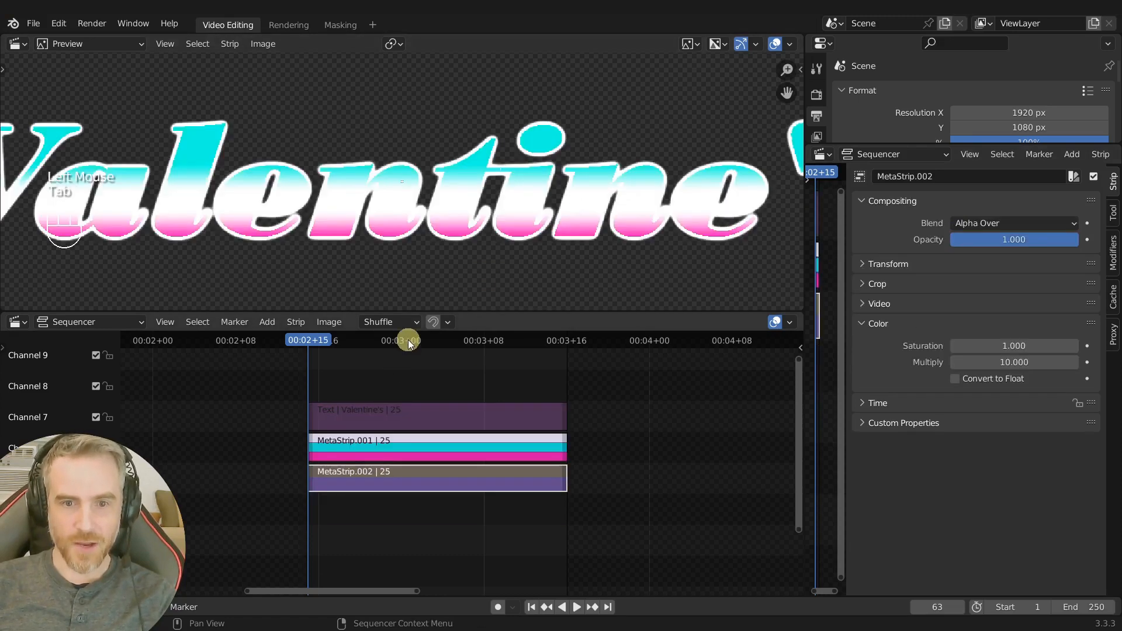
# - Set the blur meta strip's color Multiply to 4.2 and inspect the outline along the whole title
pyautogui.scroll(-3, 270, 171)
pyautogui.scroll(2, 271, 172)
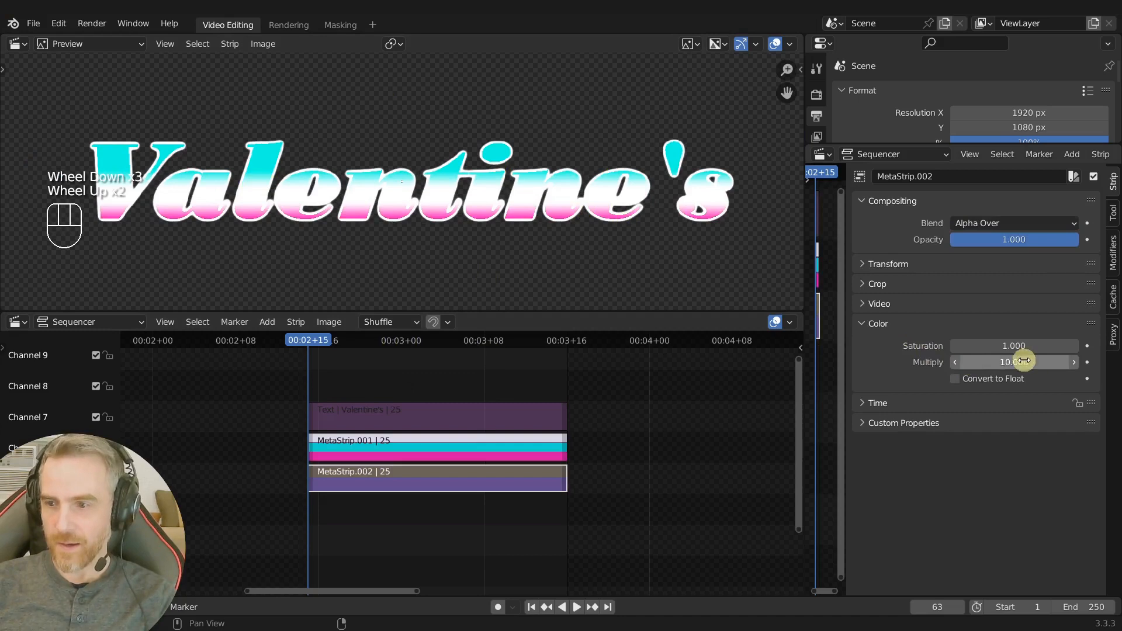
pyautogui.moveTo(1025, 361); pyautogui.dragTo(984, 362)
pyautogui.scroll(4, 703, 223)
pyautogui.moveTo(703, 222); pyautogui.dragTo(488, 188, button='middle')
pyautogui.scroll(1, 489, 188)
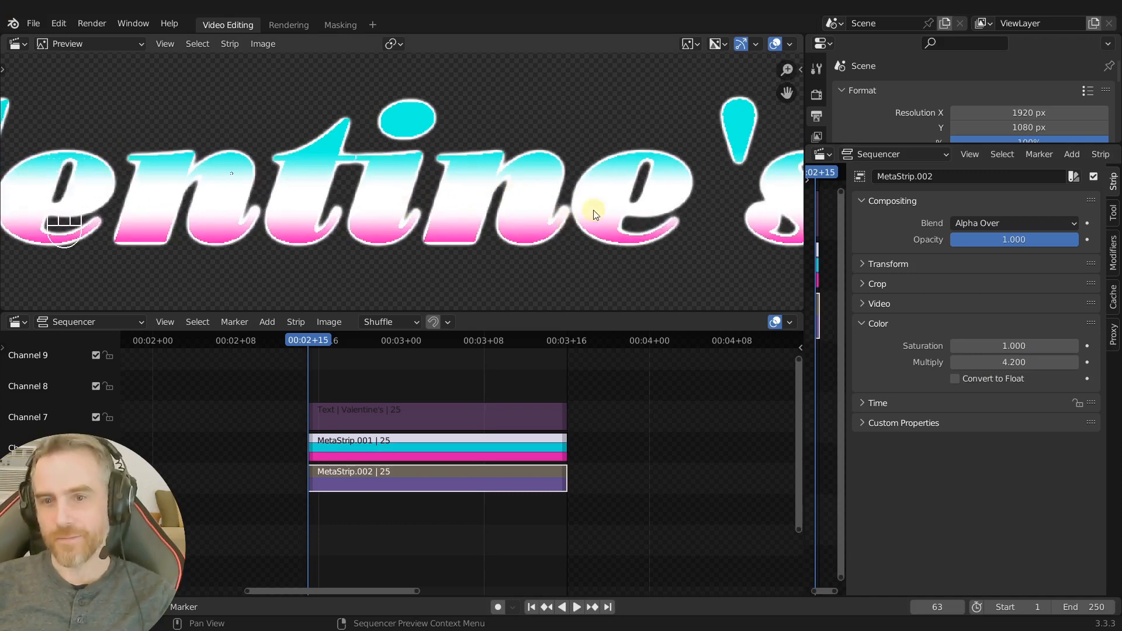
pyautogui.scroll(-1, 643, 210)
pyautogui.moveTo(668, 212); pyautogui.dragTo(541, 222, button='middle')
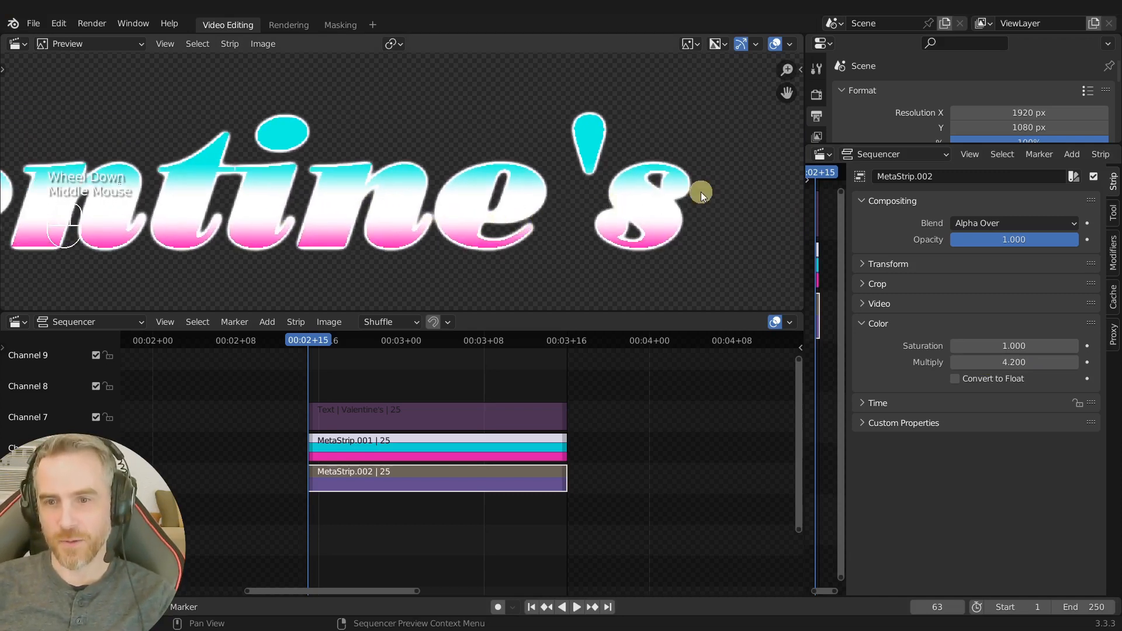
pyautogui.moveTo(366, 208); pyautogui.dragTo(547, 204, button='middle')
pyautogui.moveTo(236, 194); pyautogui.dragTo(363, 193, button='middle')
pyautogui.moveTo(599, 185); pyautogui.dragTo(668, 183, button='middle')
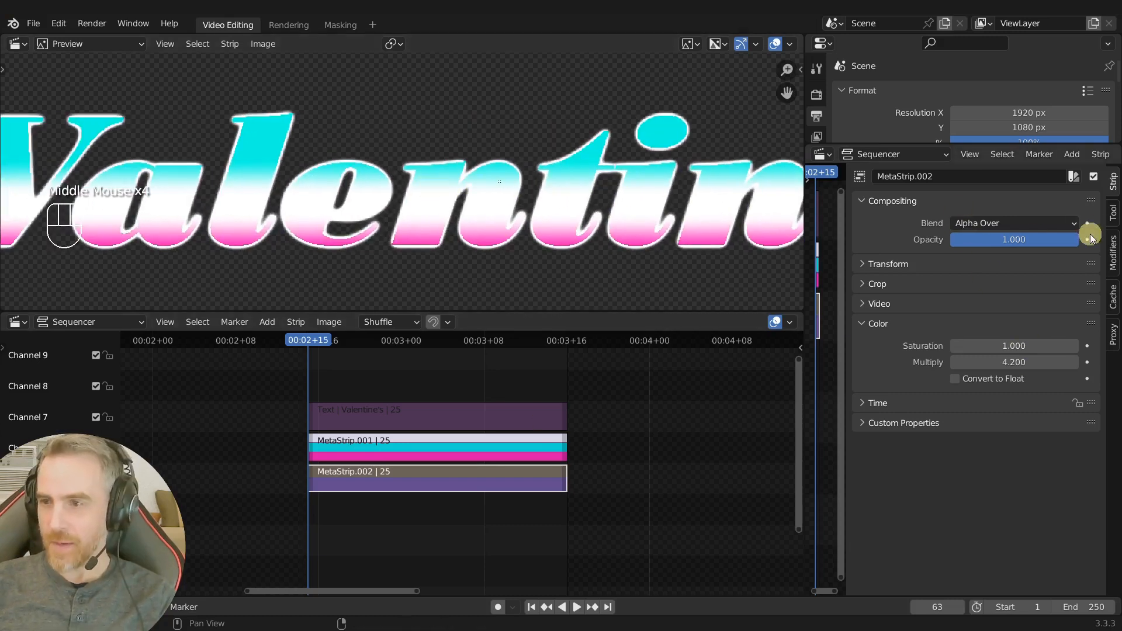
# - Inside the blur meta strip, set the Gaussian Blur's size to 7 on X and Y, and return to the main timeline
pyautogui.click(463, 485)
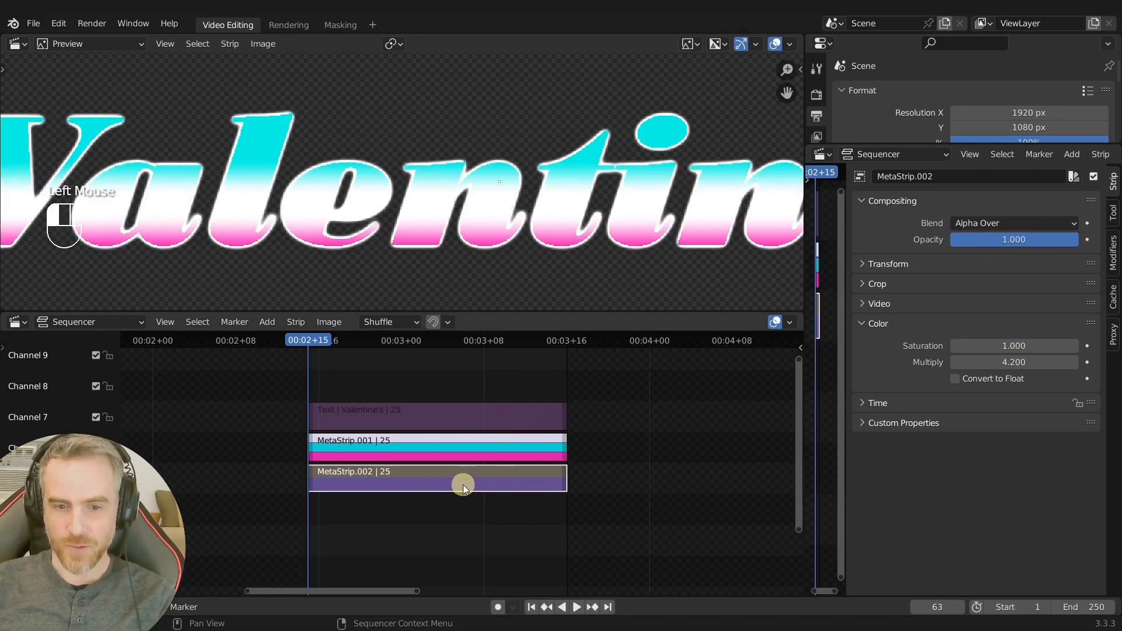
pyautogui.press('Tab')
pyautogui.click(464, 480)
pyautogui.click(1026, 244)
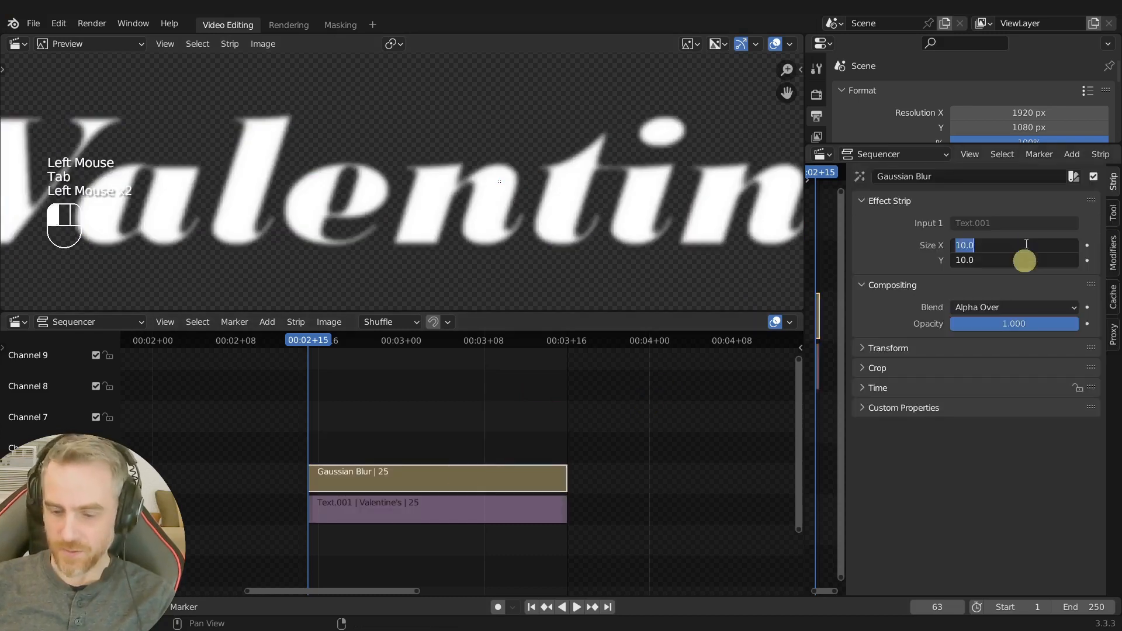
pyautogui.write('7')
pyautogui.press('Return')
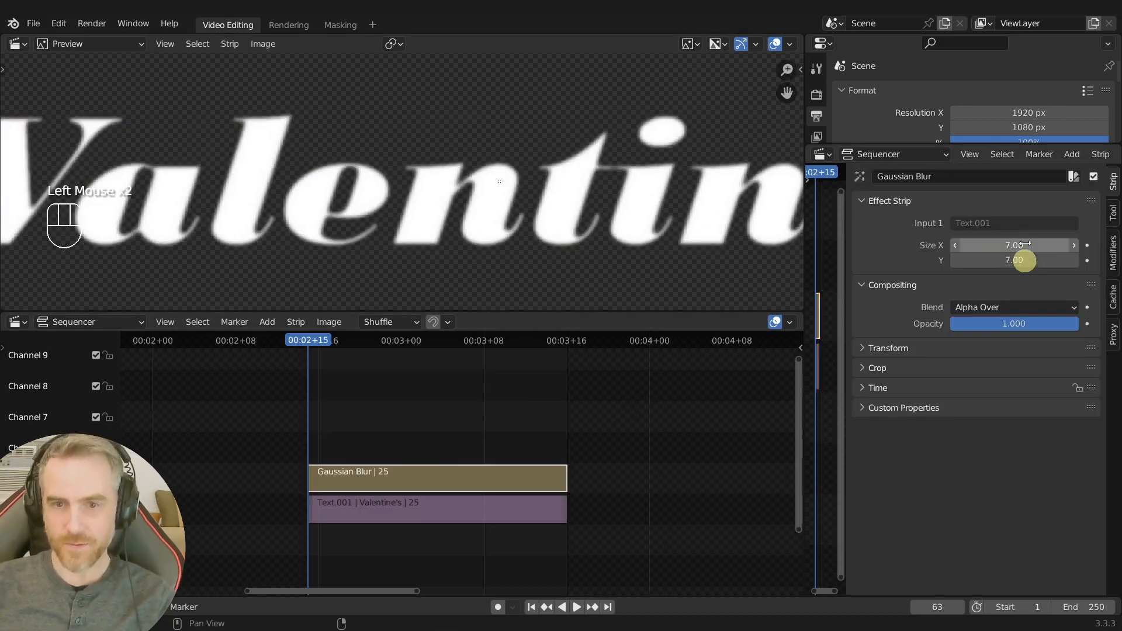
pyautogui.click(395, 423)
pyautogui.press('Tab')
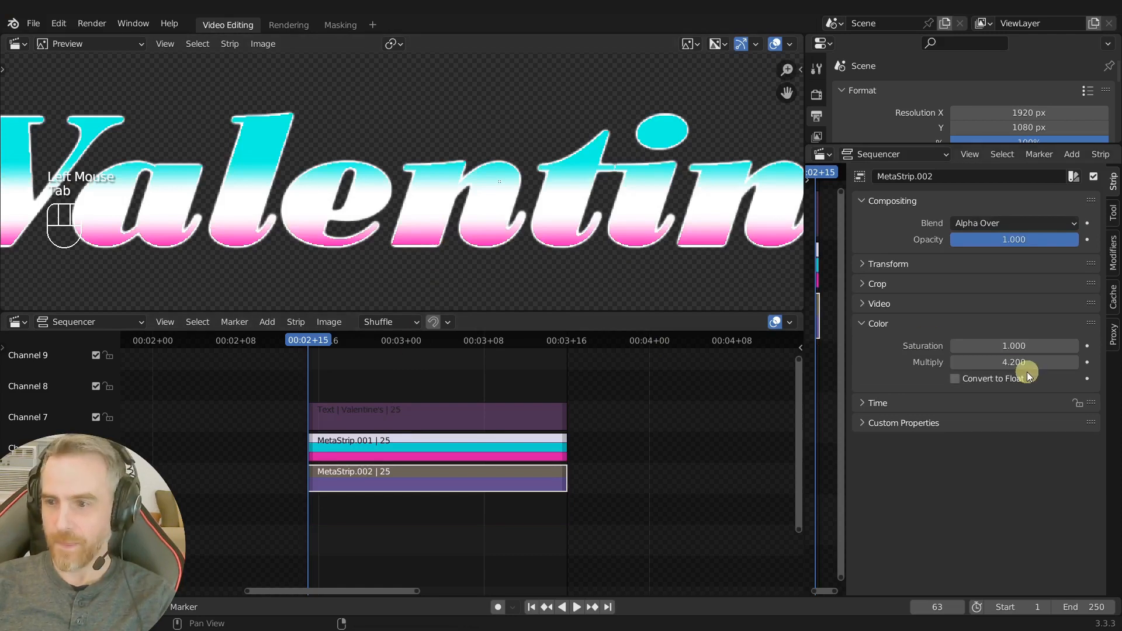
# - Set the blur meta strip's color Multiply to 9 and check the white outline across the whole title
pyautogui.moveTo(1014, 363); pyautogui.dragTo(1029, 365)
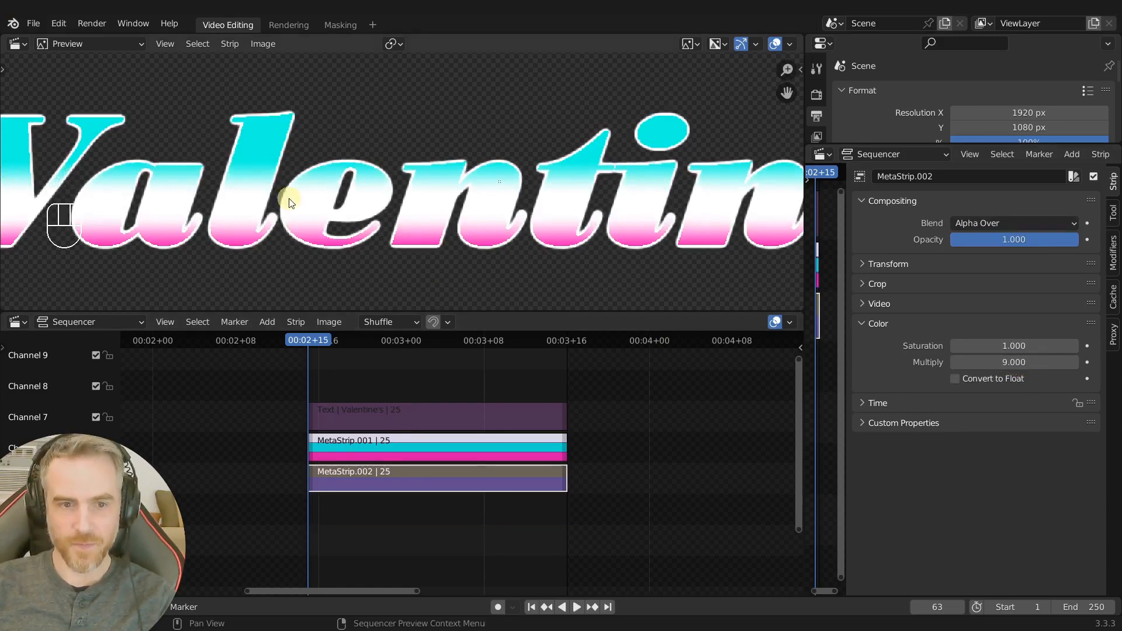
pyautogui.scroll(-4, 291, 201)
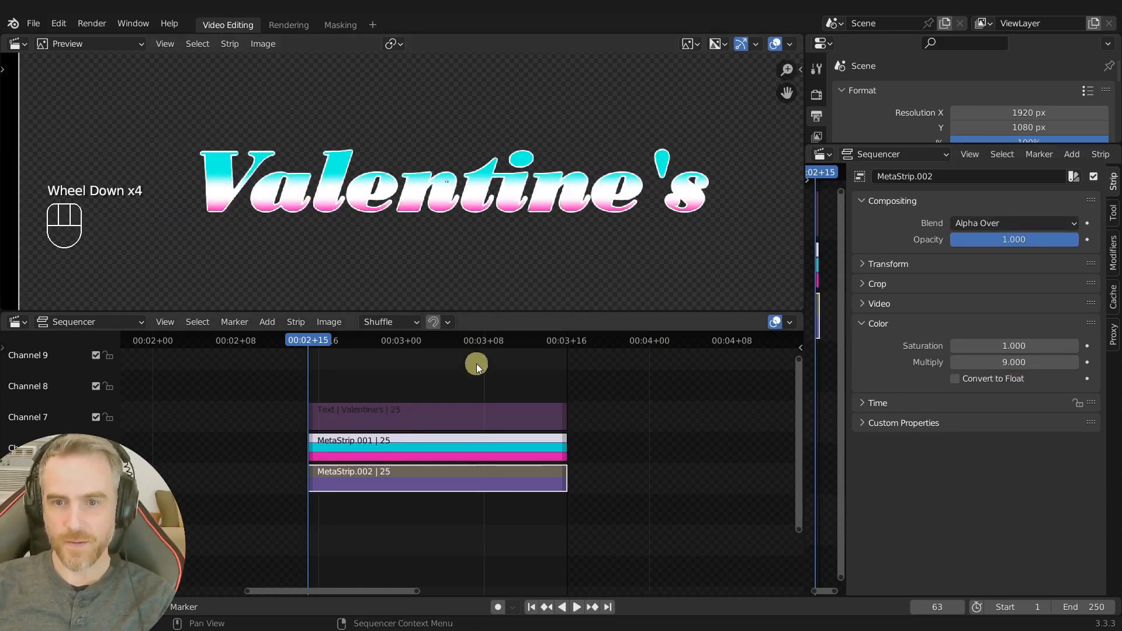
pyautogui.scroll(2, 615, 205)
pyautogui.scroll(-2, 616, 204)
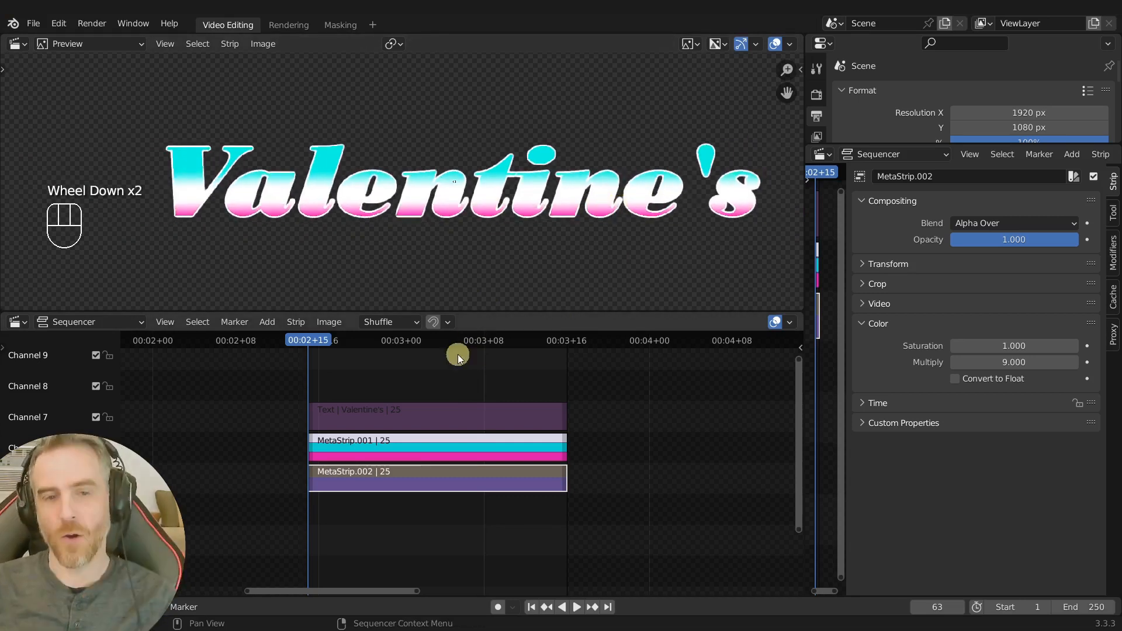
pyautogui.click(425, 383)
pyautogui.scroll(-3, 441, 211)
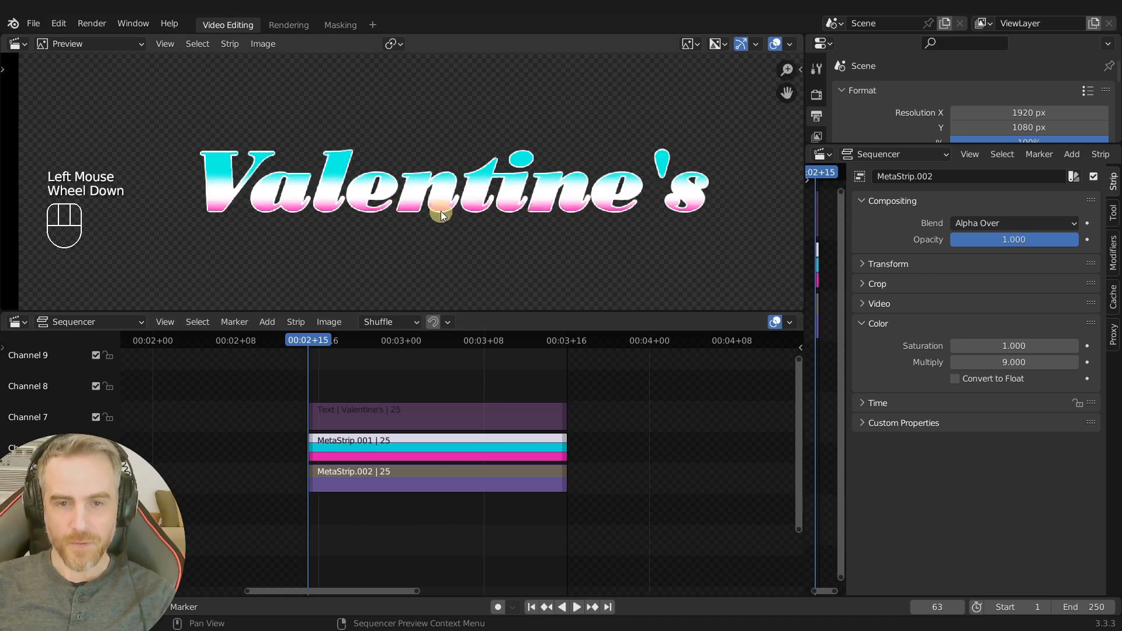
pyautogui.scroll(1, 436, 219)
pyautogui.scroll(-3, 437, 219)
pyautogui.scroll(2, 434, 216)
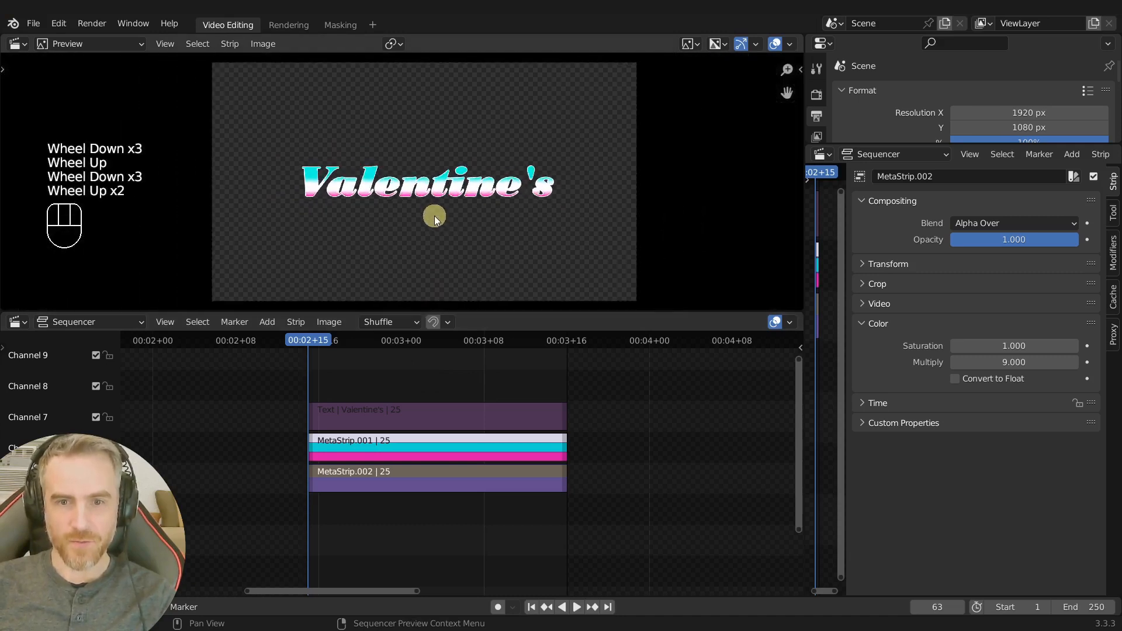
# - Copy the muted Valentine's text strip from inside the title meta strip and paste it into the main timeline
pyautogui.click(433, 216)
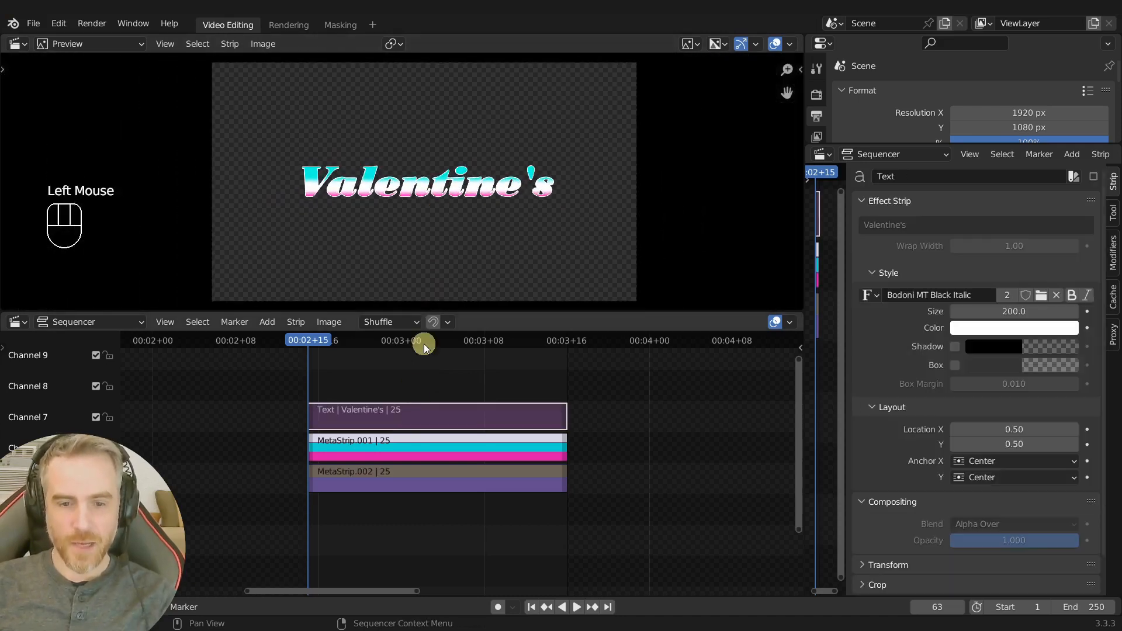
pyautogui.hotkey('ctrl', 'c')
pyautogui.click(428, 393)
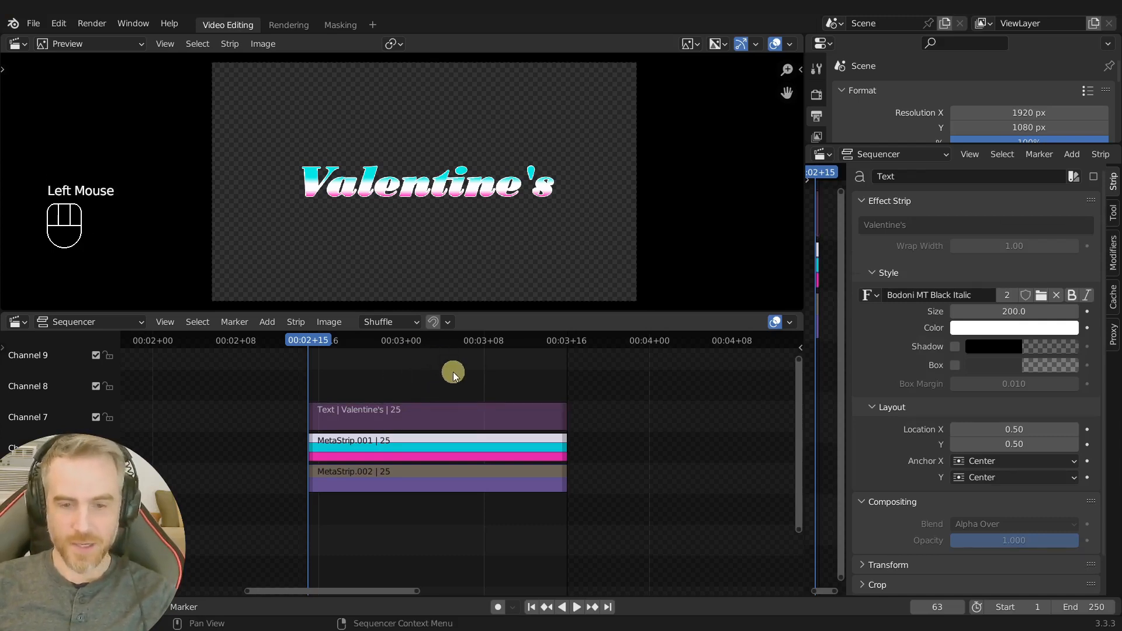
pyautogui.press('Tab')
pyautogui.hotkey('ctrl', 'v')
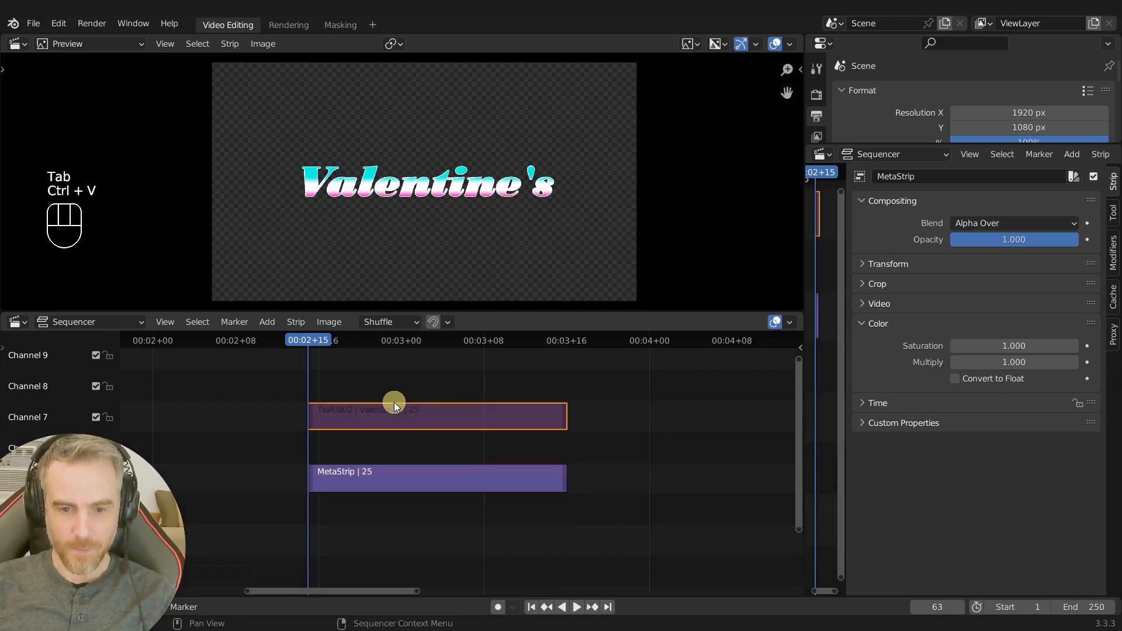
# - Rename the title's outer meta strip as Meta_Valentine's
pyautogui.click(372, 479)
pyautogui.click(372, 479)
pyautogui.scroll(2, 925, 257)
pyautogui.click(935, 179)
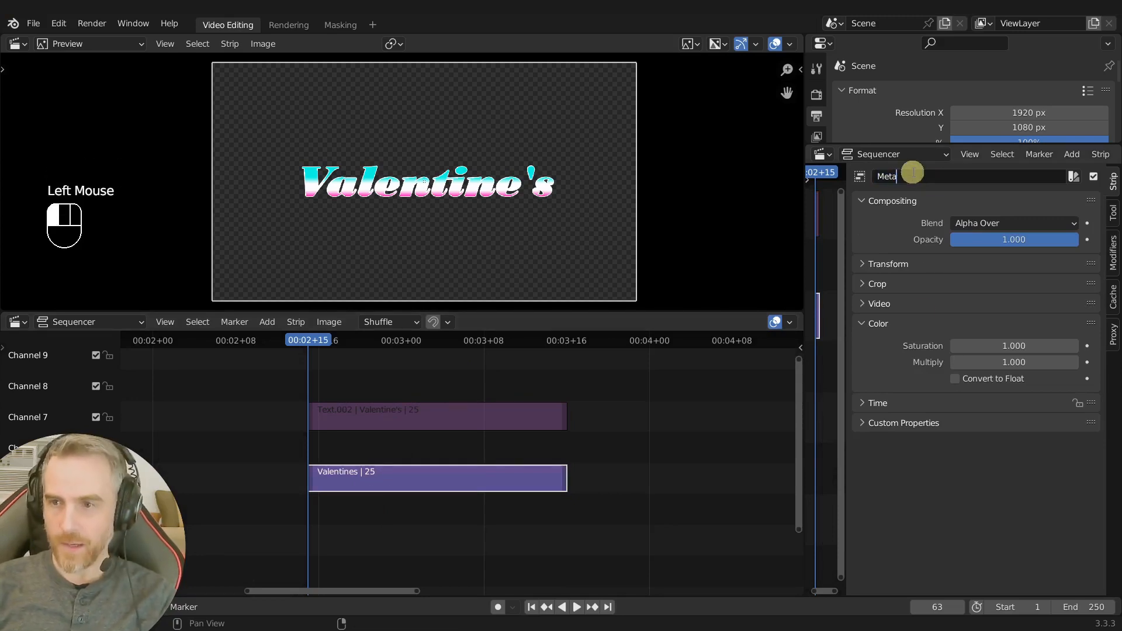
pyautogui.write("Valentine's")
pyautogui.press('Return')
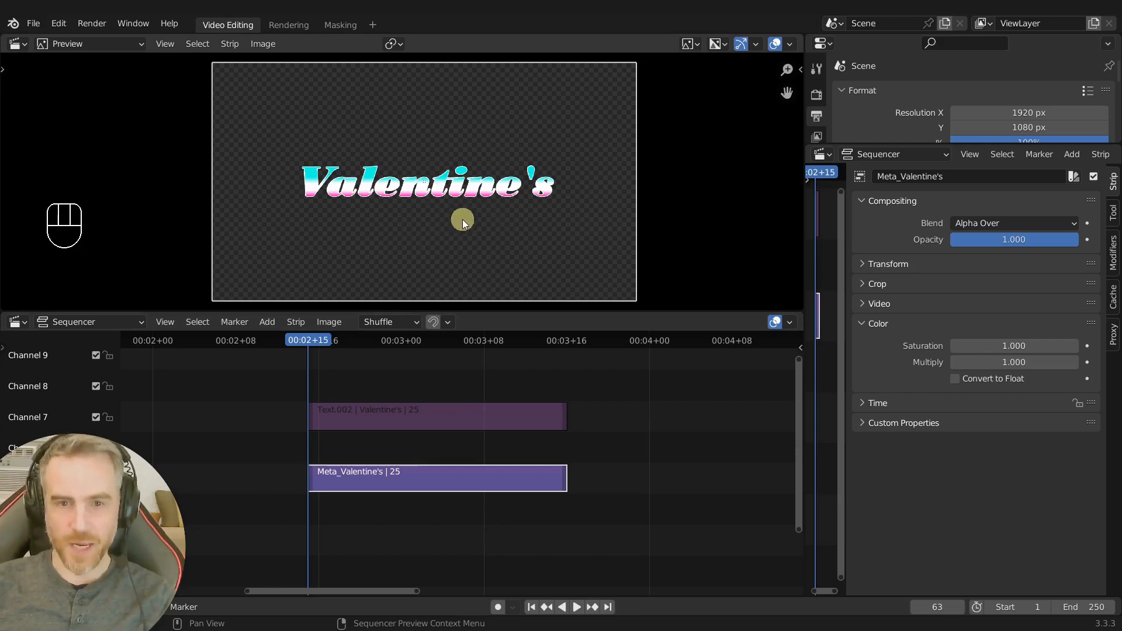
# - Scale the whole Valentine's title down to about half size and place it in the upper-left part of the frame
pyautogui.press('g')
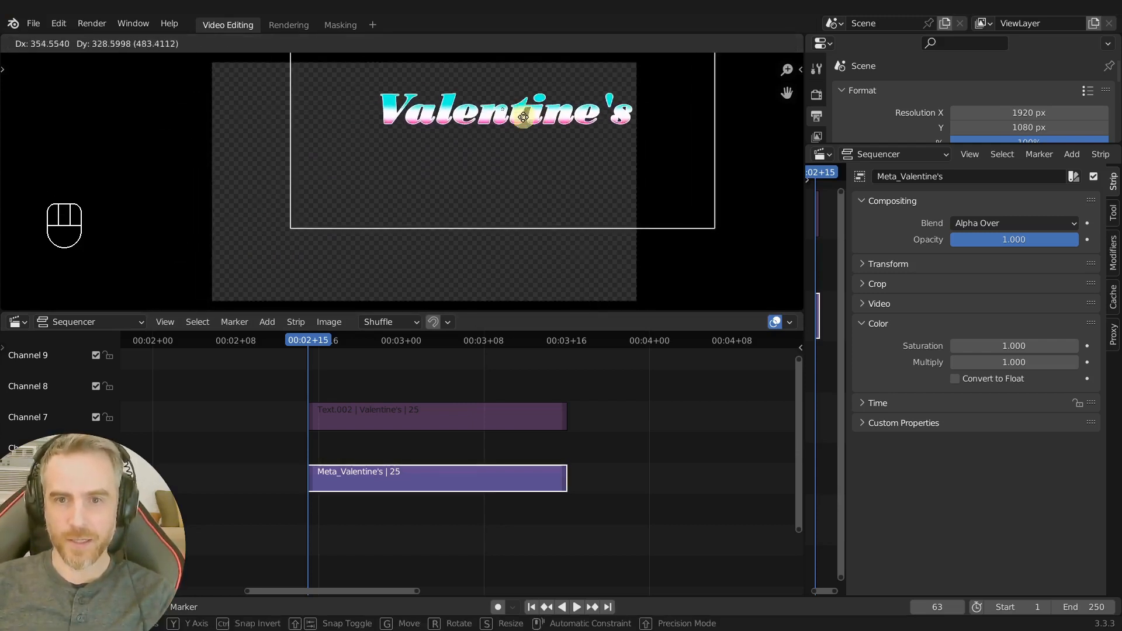
pyautogui.click(373, 243)
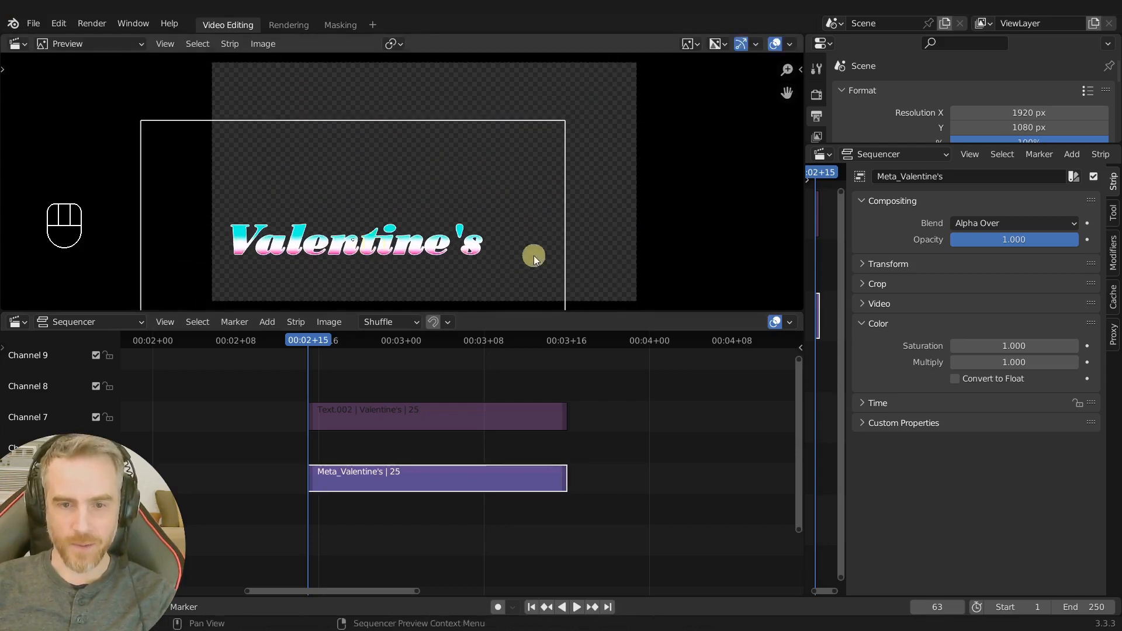
pyautogui.press('s')
pyautogui.click(458, 243)
pyautogui.press('g')
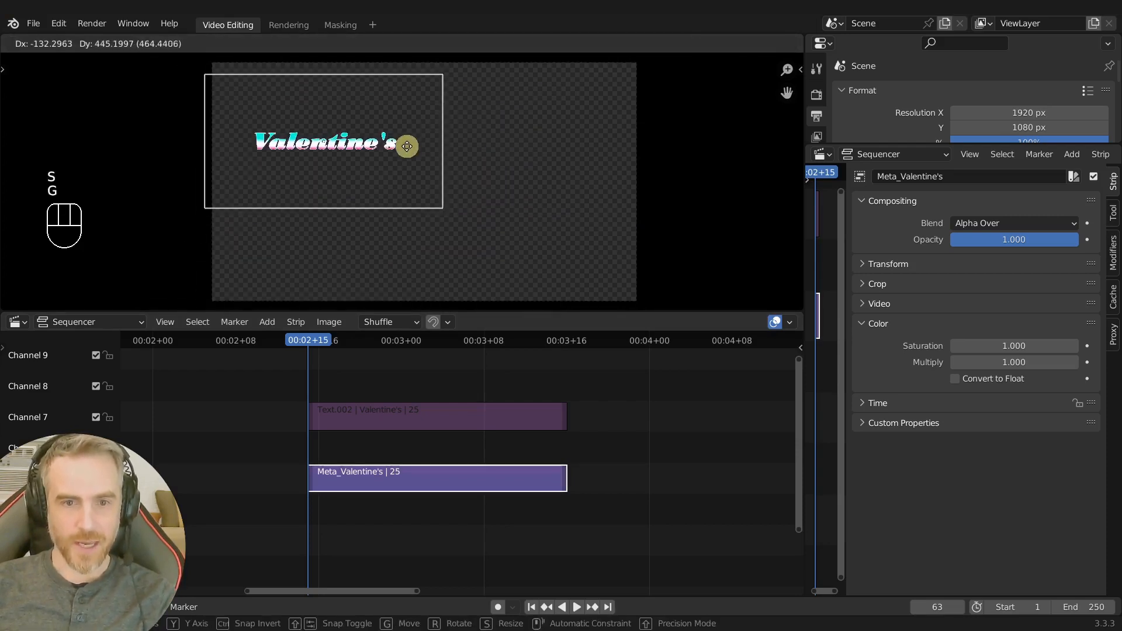
pyautogui.click(391, 111)
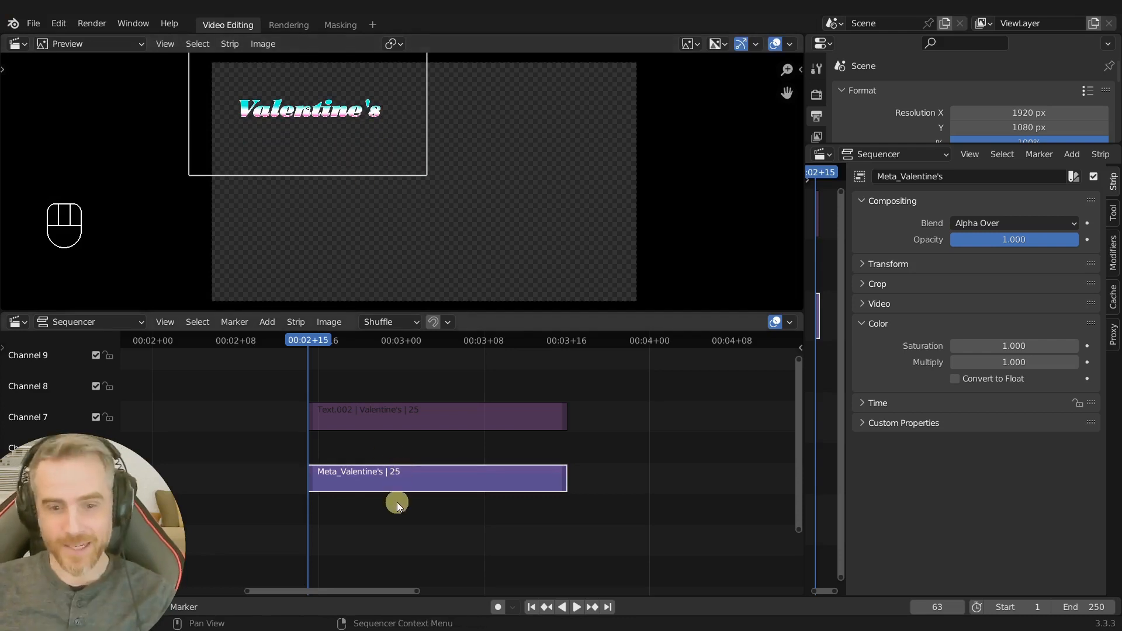
# - Open the Meta_Valentine's strip to work on the strips inside it
pyautogui.click(402, 479)
pyautogui.press('Tab')
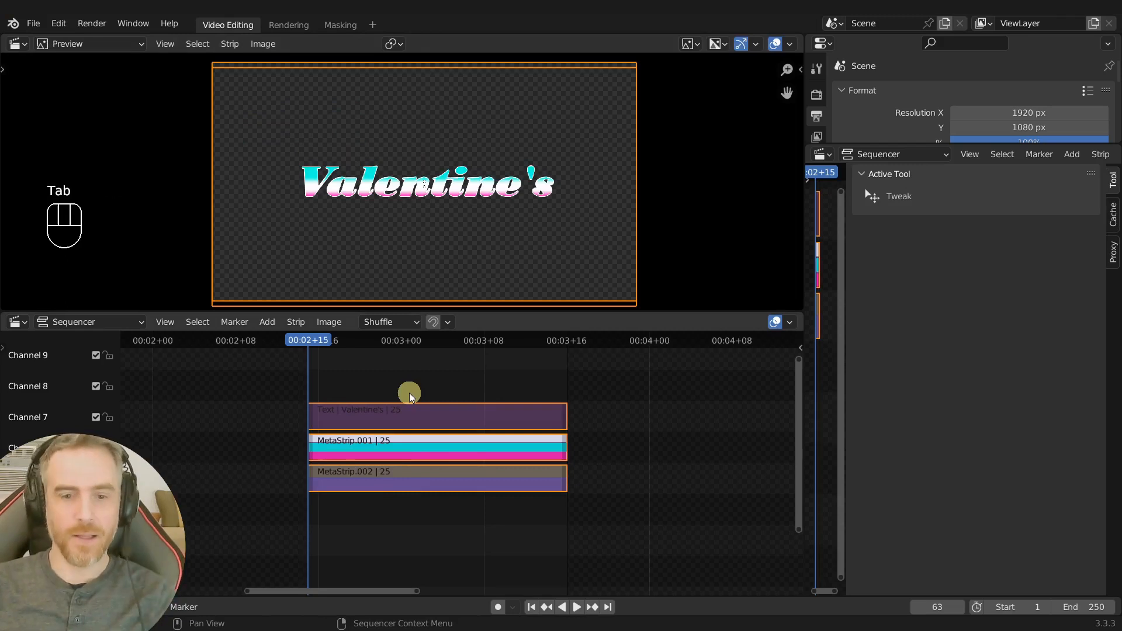
# - Scale MetaStrip.001, the striped colour fill of the Valentine's text, down slightly along the Y axis only
pyautogui.click(380, 447)
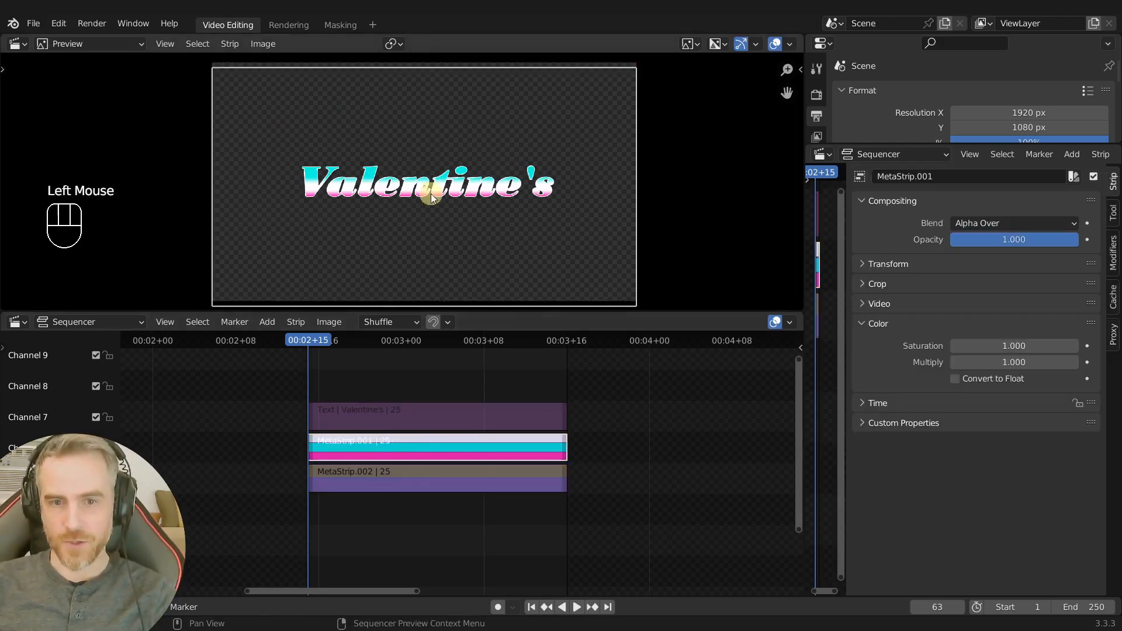
pyautogui.click(418, 445)
pyautogui.press('s')
pyautogui.rightClick(540, 191)
pyautogui.press('s')
pyautogui.press('y')
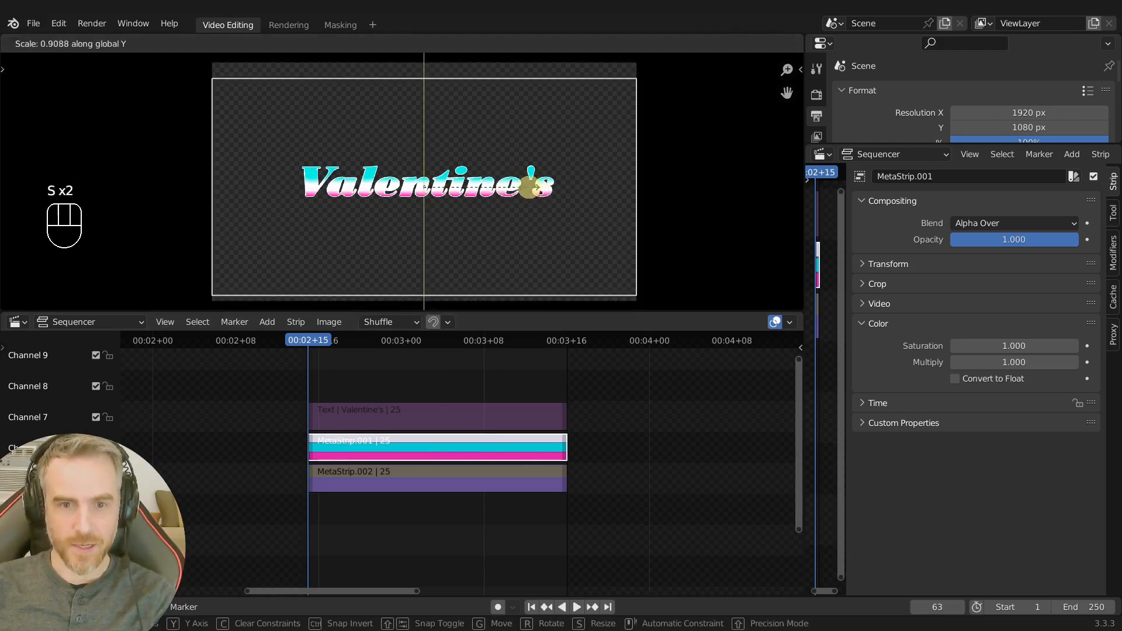
pyautogui.click(532, 187)
pyautogui.scroll(3, 504, 199)
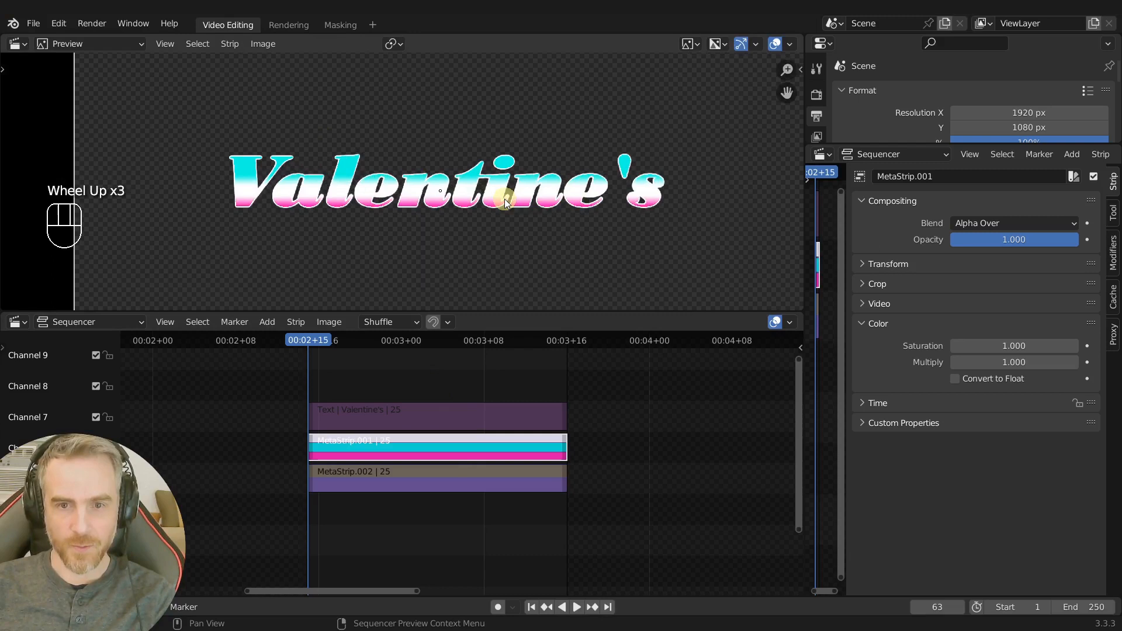
pyautogui.scroll(-3, 471, 247)
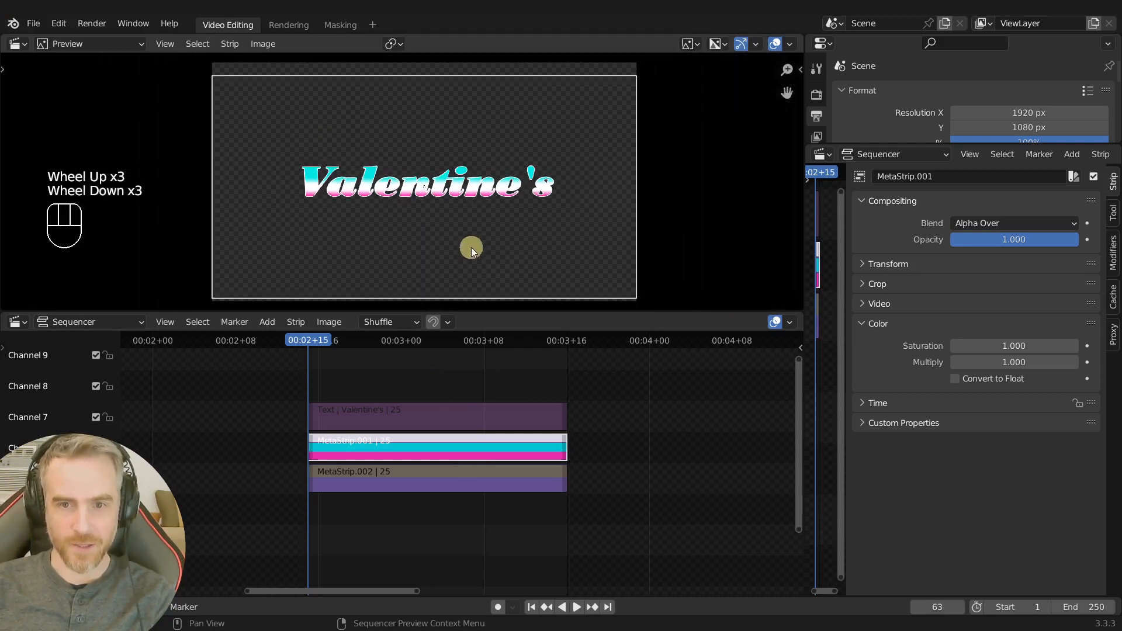
# - Exit to the parent Meta_Valentine's strip, reset its position and scale, and mute it
pyautogui.click(455, 373)
pyautogui.press('Tab')
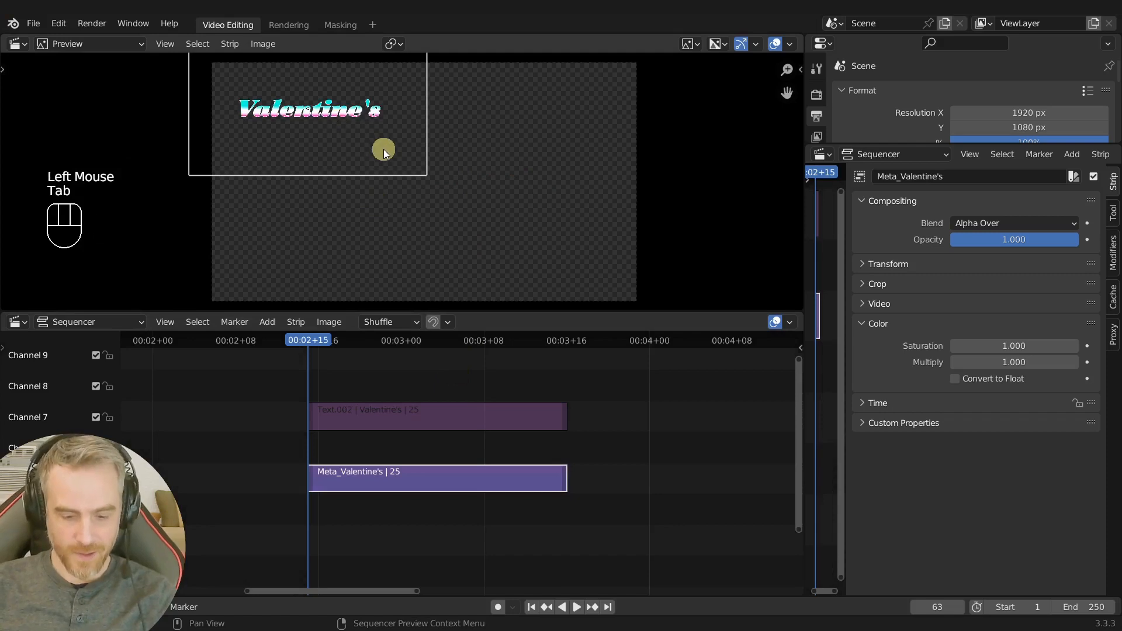
pyautogui.hotkey('alt', 'g')
pyautogui.hotkey('alt', 's')
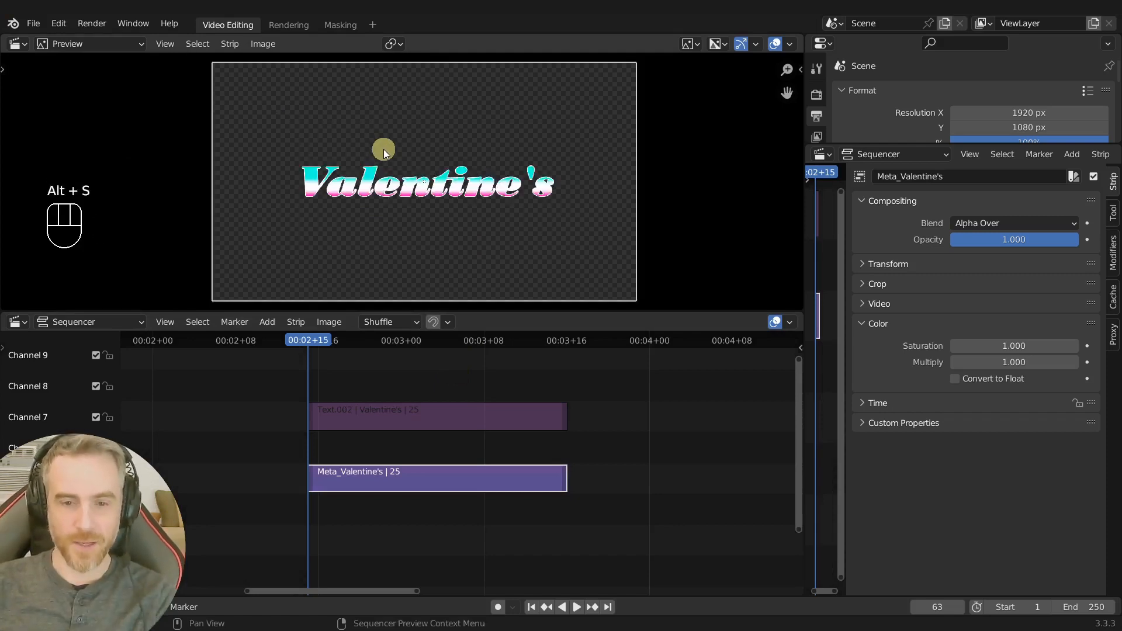
pyautogui.press('h')
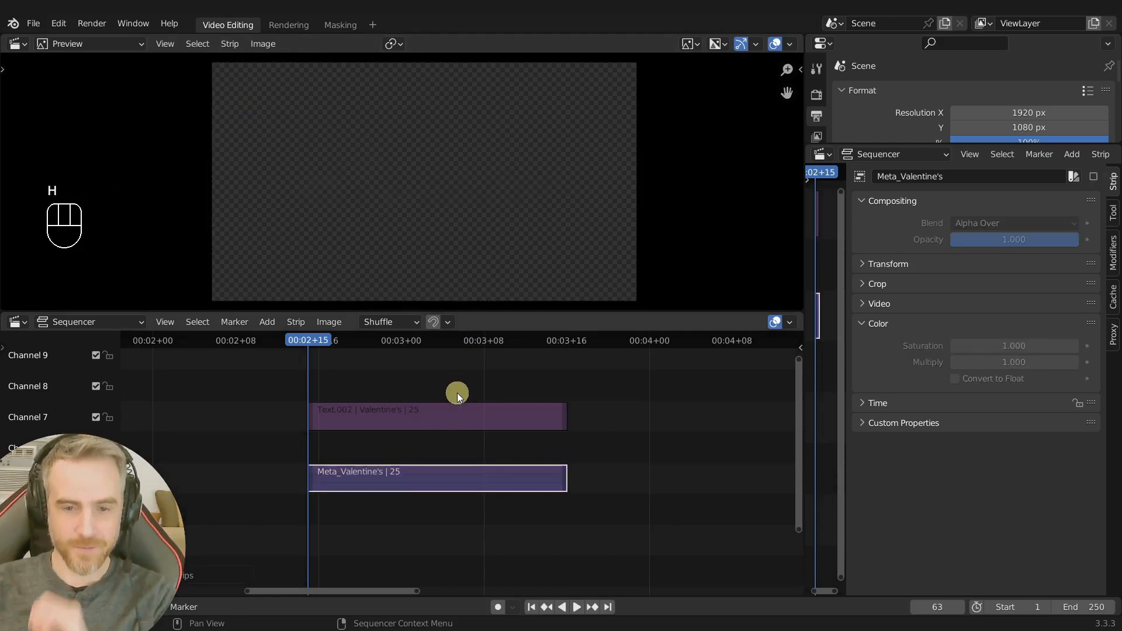
# - Unmute the Text.002 strip and change its text to Happy
pyautogui.click(422, 412)
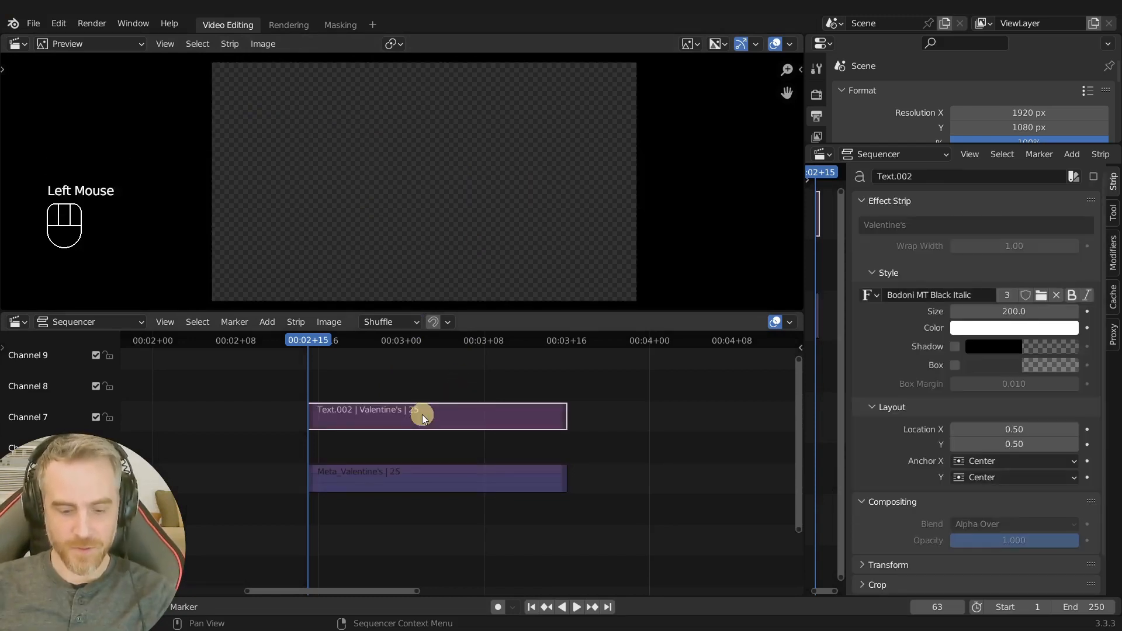
pyautogui.hotkey('alt', 'h')
pyautogui.click(924, 219)
pyautogui.write('Happy')
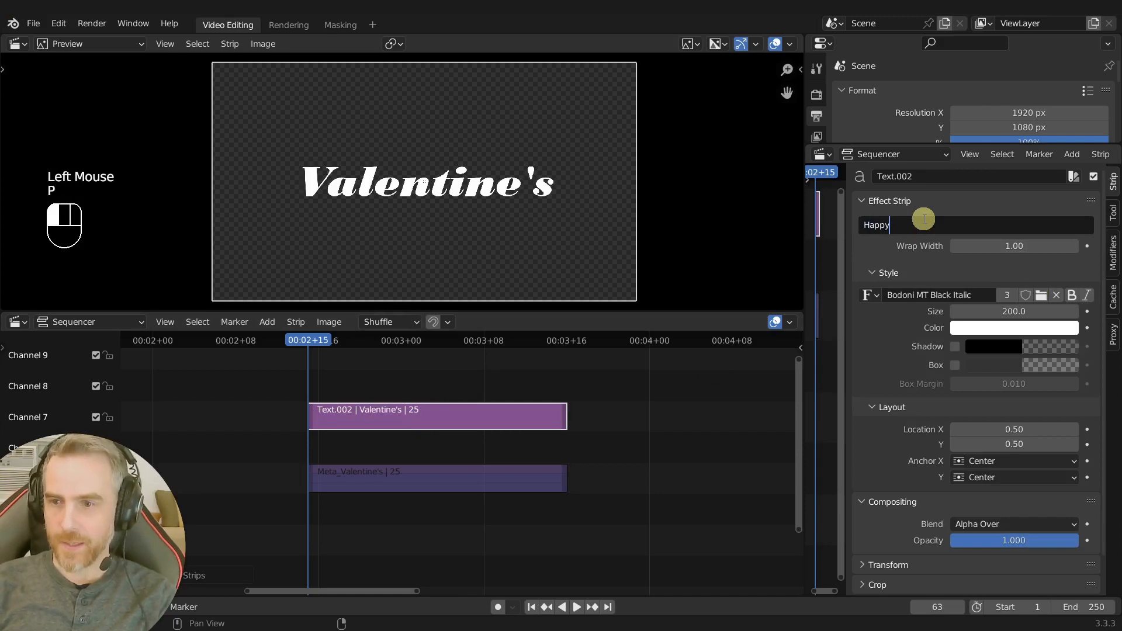
pyautogui.press('Return')
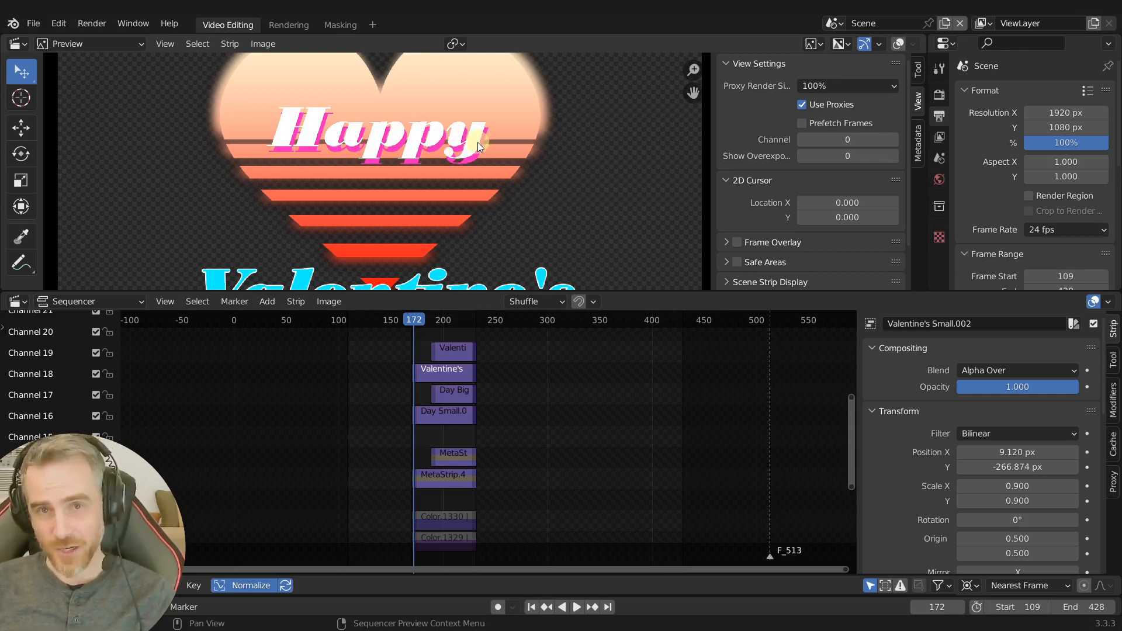
# - Duplicate the Happy text strip onto channel 8 and change the colour of the lower copy on channel 7 to magenta
pyautogui.hotkey('shift', 'd')
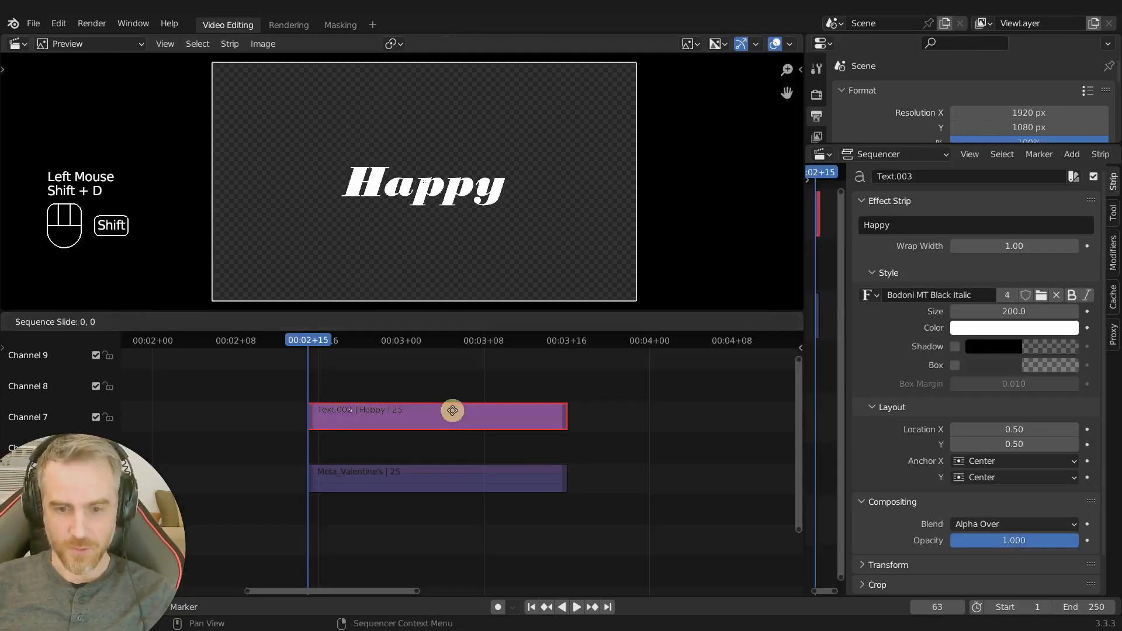
pyautogui.click(447, 388)
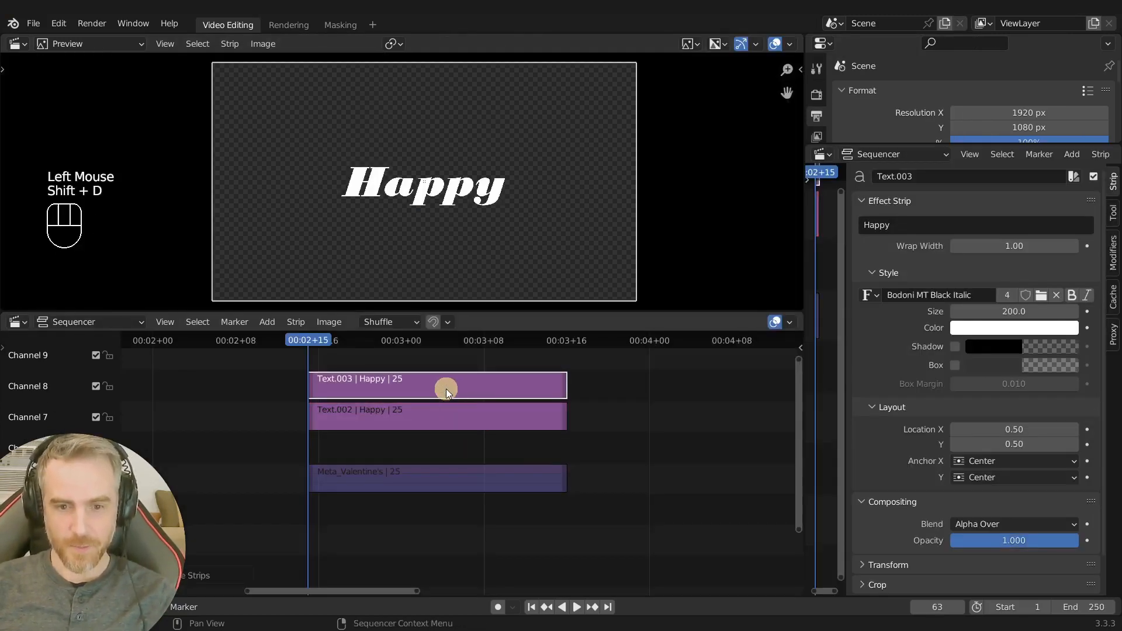
pyautogui.click(412, 412)
pyautogui.click(987, 328)
pyautogui.moveTo(1005, 170); pyautogui.dragTo(1055, 197)
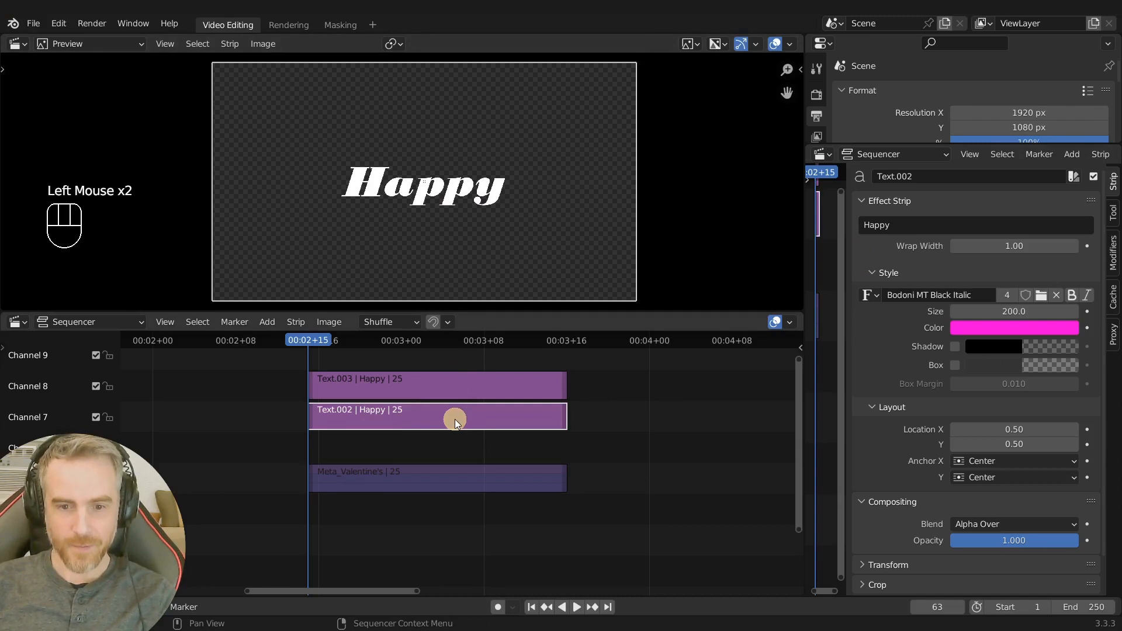
# - Offset the magenta Happy text slightly down and to the right of the white text to form a drop shadow
pyautogui.click(412, 419)
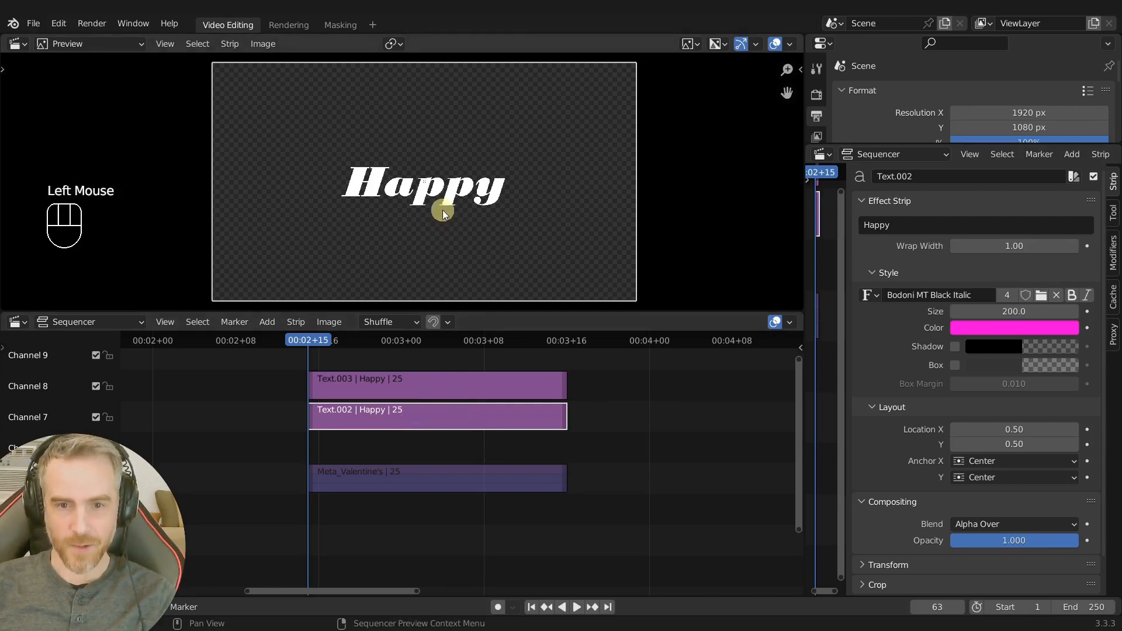
pyautogui.press('g')
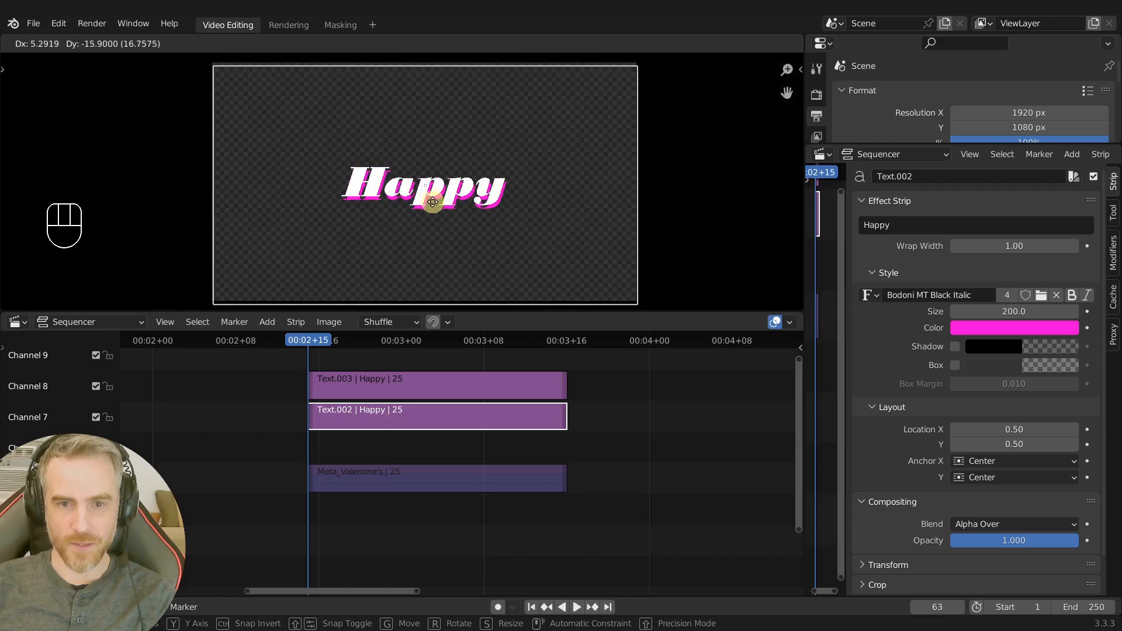
pyautogui.click(433, 201)
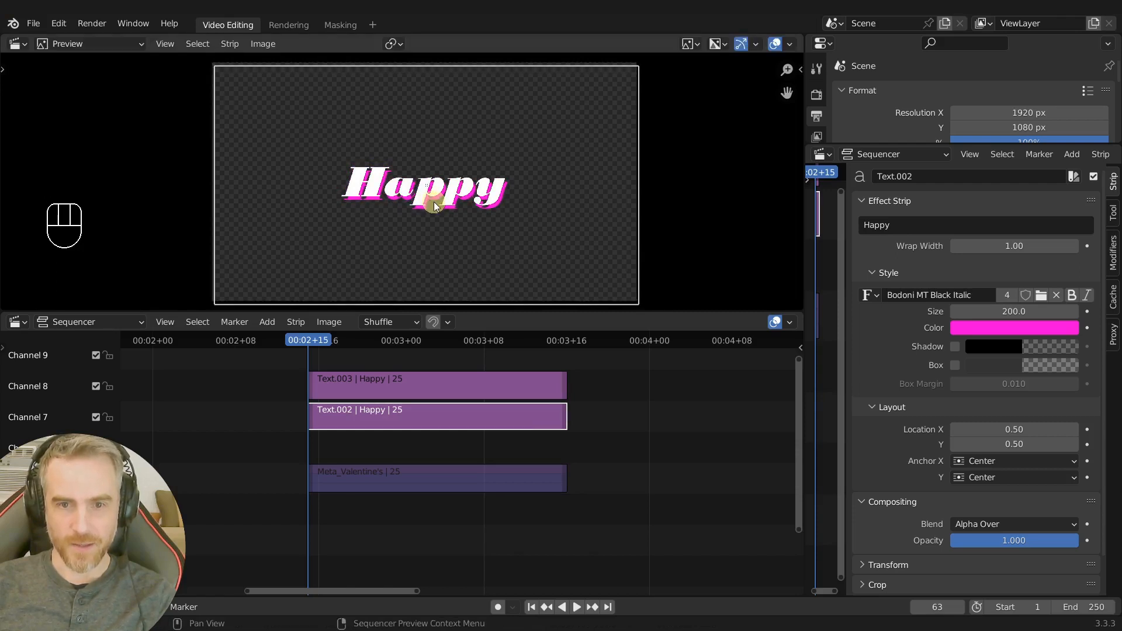
# - Group both Happy text strips into one meta strip and name it Meta_Happy
pyautogui.click(639, 455)
pyautogui.moveTo(266, 376); pyautogui.dragTo(389, 419)
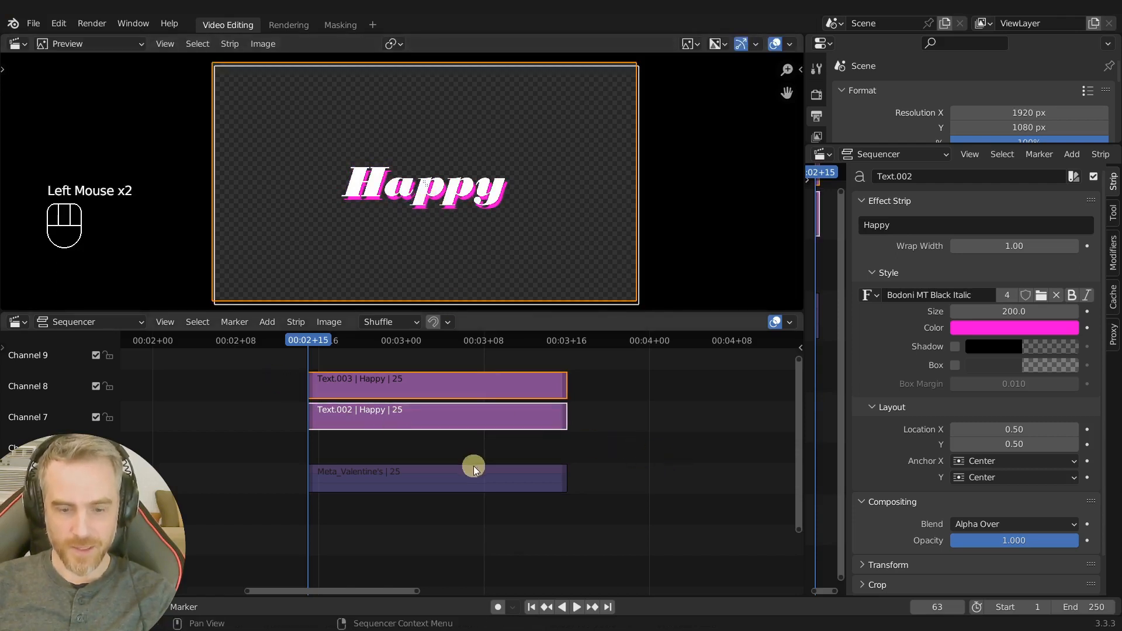
pyautogui.hotkey('ctrl', 'g')
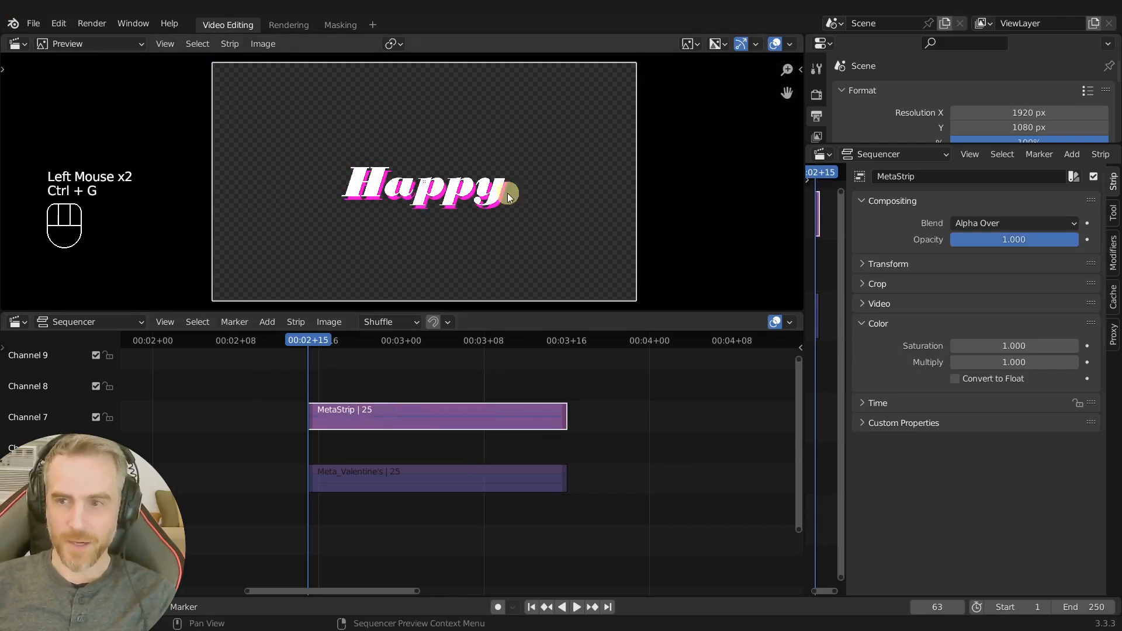
pyautogui.click(937, 176)
pyautogui.write('Meta_Happy')
pyautogui.press('Return')
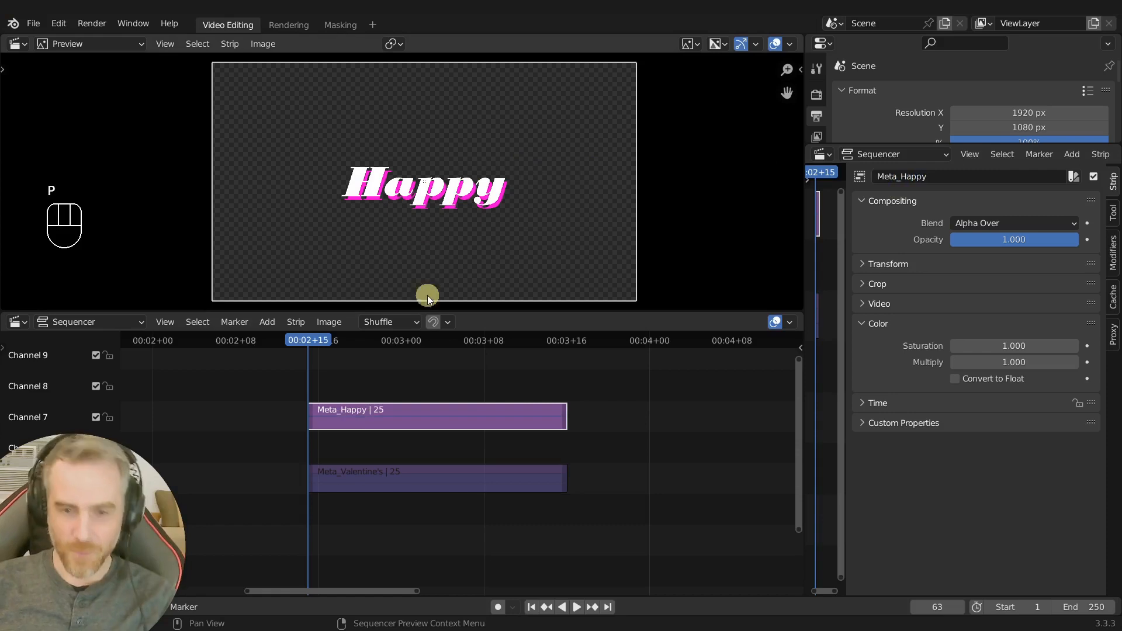
# - Mute the Meta_Happy strip
pyautogui.press('h')
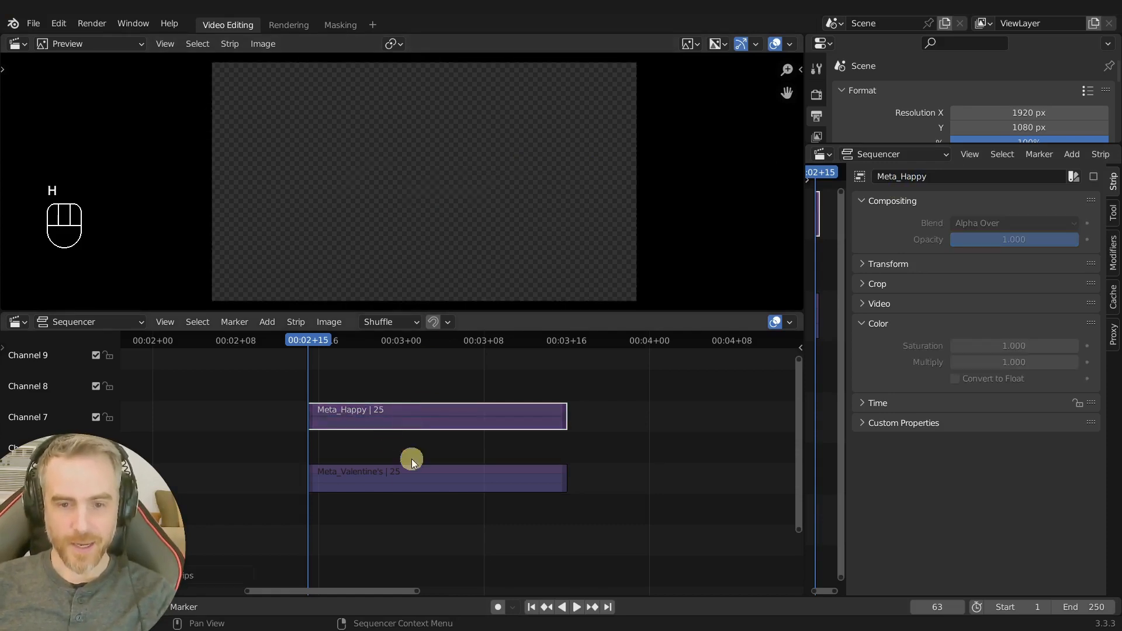
pyautogui.click(405, 478)
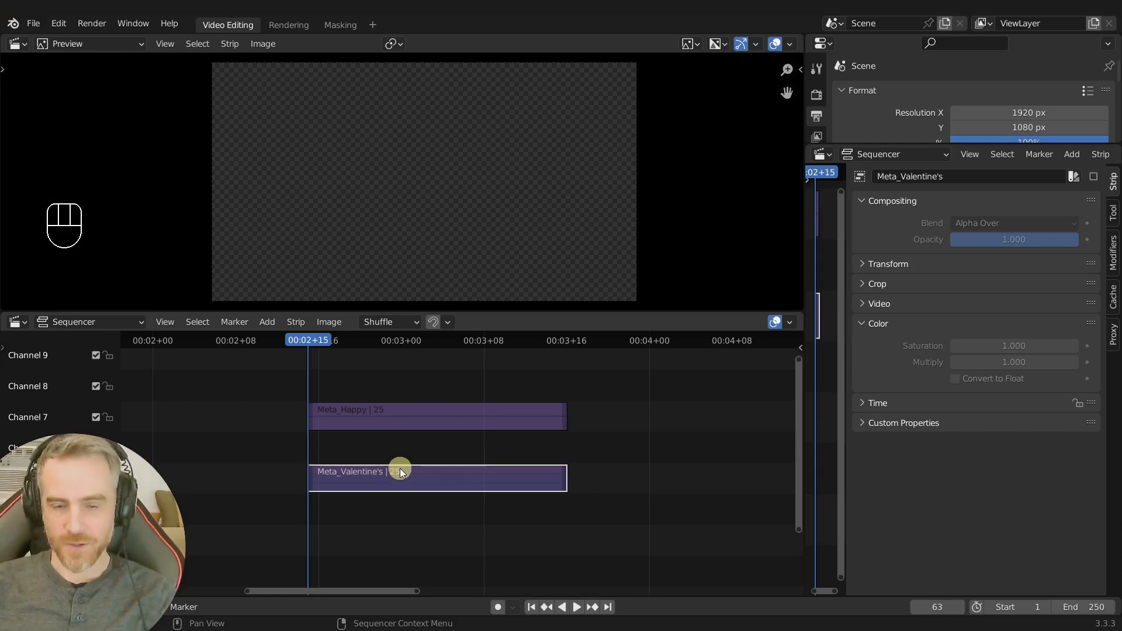
pyautogui.click(361, 415)
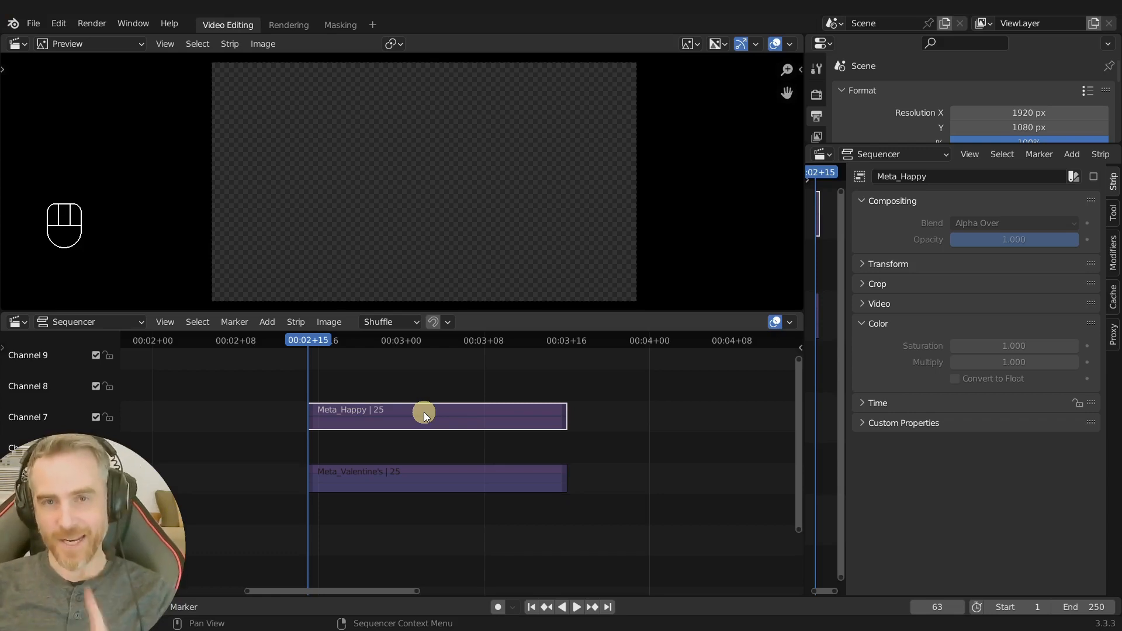
# - Rename the current scene as Main
pyautogui.click(892, 23)
pyautogui.write('Main')
pyautogui.press('Return')
# - Create a new scene with the Copy Settings option and name it Heart
pyautogui.click(946, 24)
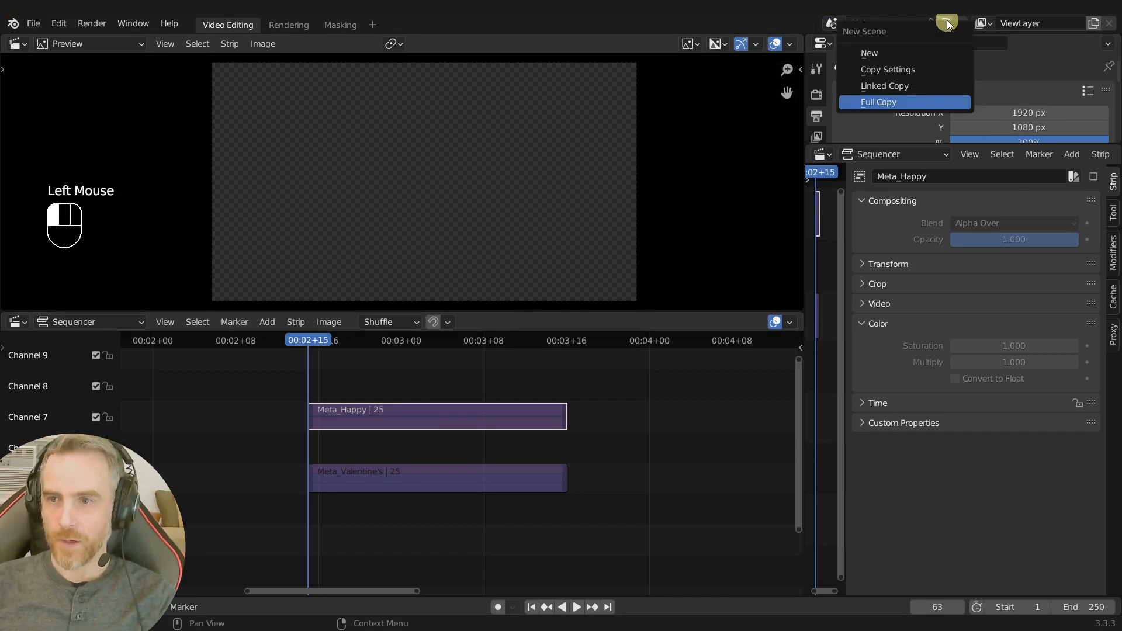
pyautogui.click(894, 70)
pyautogui.click(894, 23)
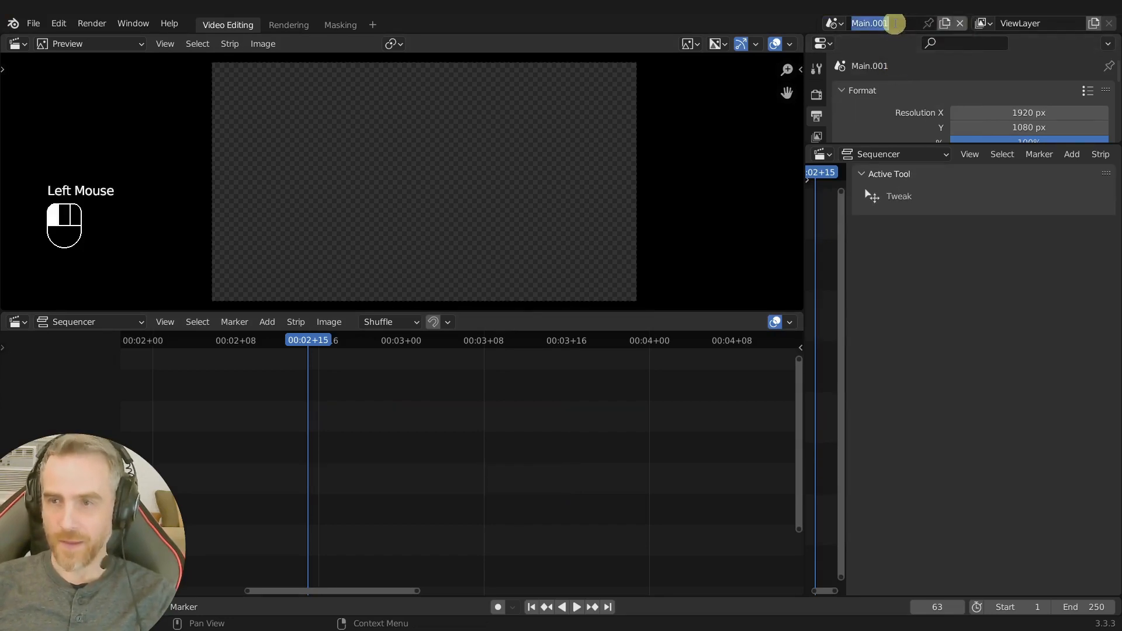
pyautogui.write('Heart')
pyautogui.press('Return')
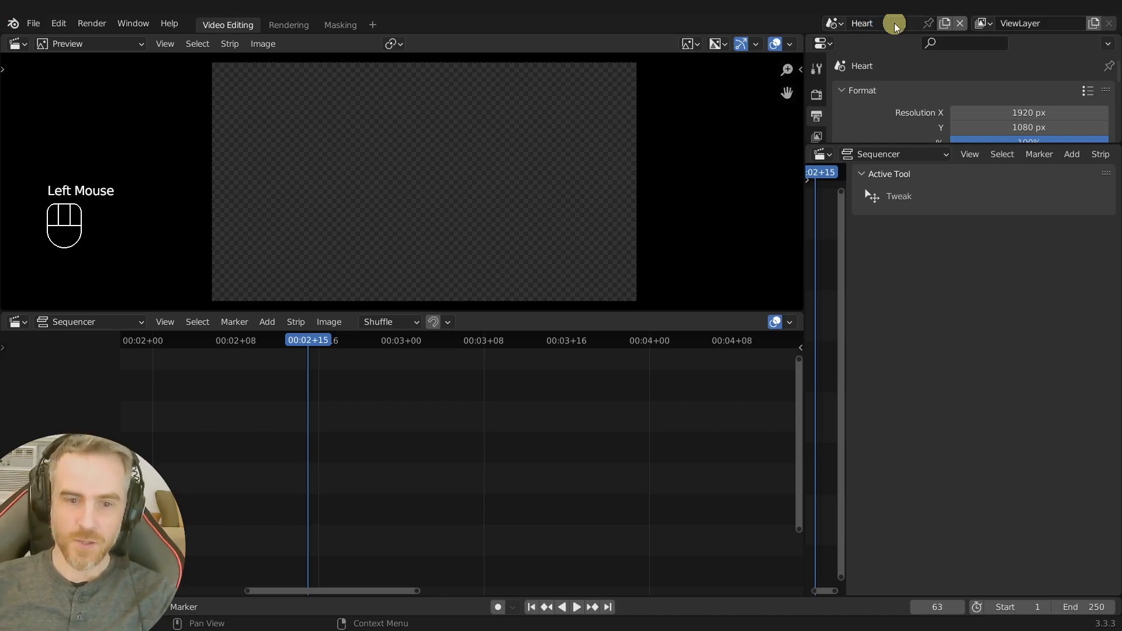
# - Add a Color strip at frame 1 of the Heart scene's sequencer
pyautogui.scroll(-2, 359, 414)
pyautogui.keyDown('ctrl'); pyautogui.moveTo(359, 414); pyautogui.dragTo(257, 415, button='middle'); pyautogui.keyUp('ctrl')
pyautogui.moveTo(481, 404); pyautogui.dragTo(509, 437, button='middle')
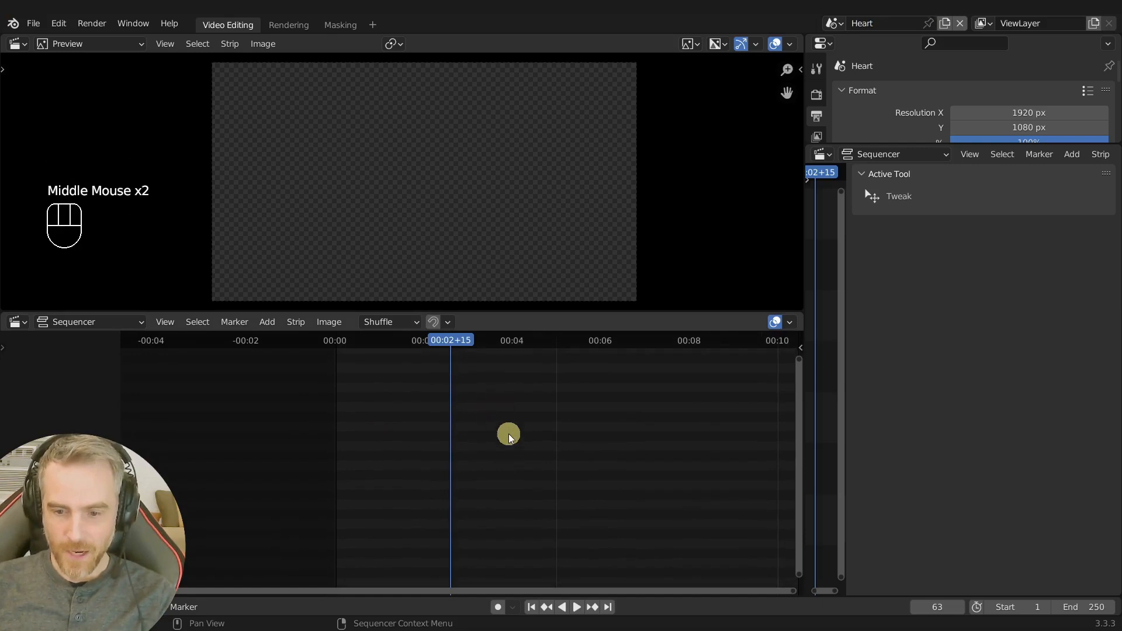
pyautogui.click(531, 607)
pyautogui.hotkey('shift', 'a')
pyautogui.moveTo(425, 443)
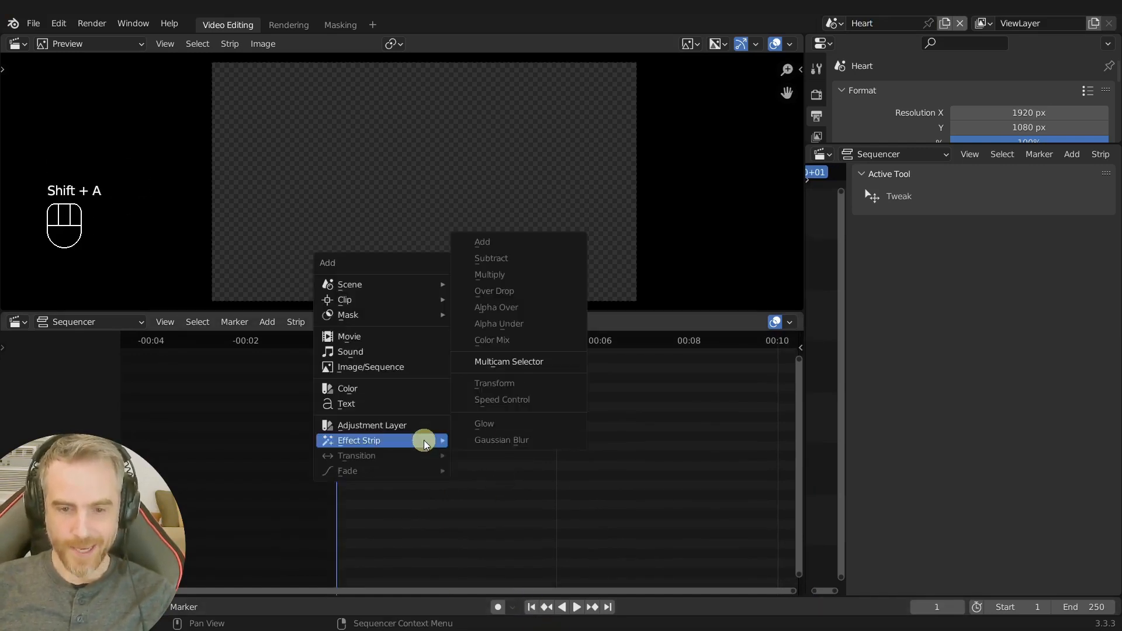
pyautogui.click(406, 388)
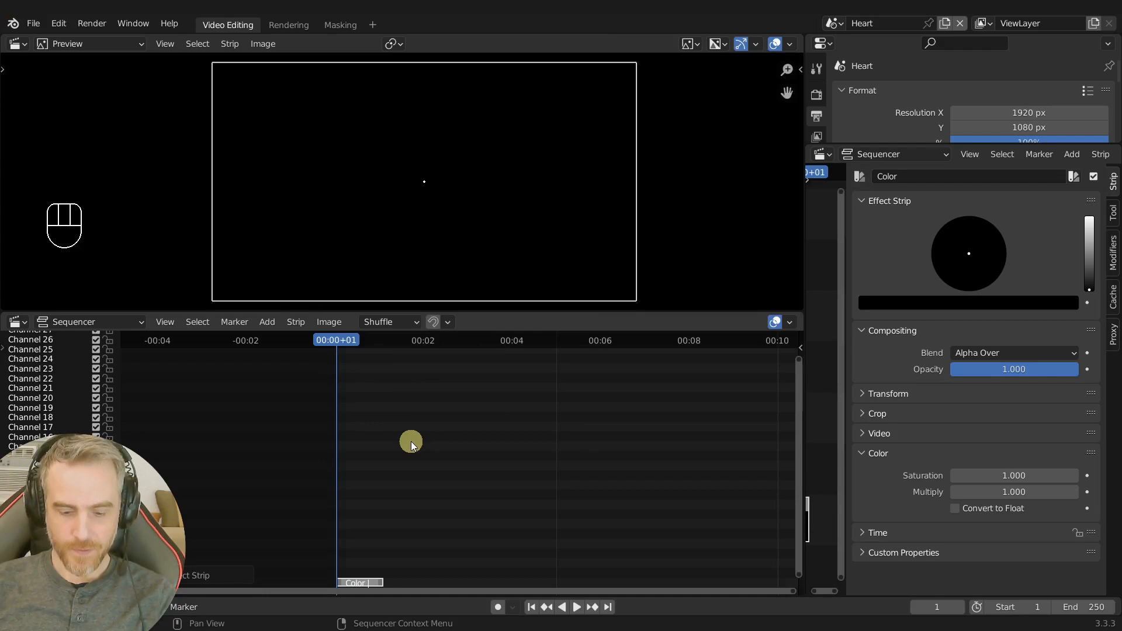
# - Move the Color strip up to channel 6, keeping its start at frame 1
pyautogui.press('g')
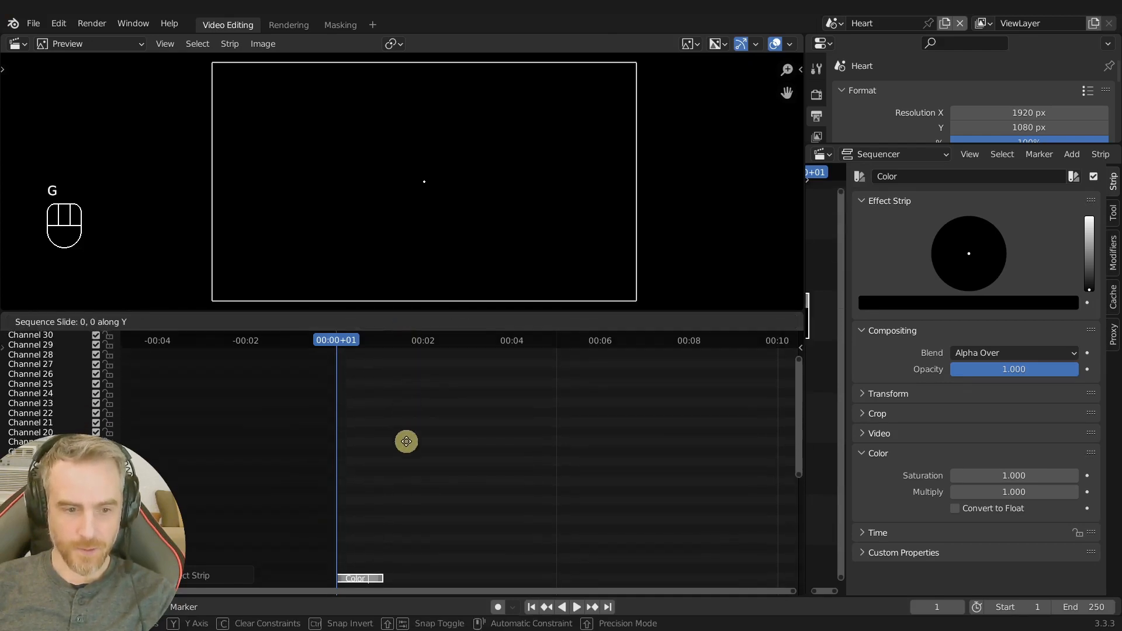
pyautogui.click(406, 442)
pyautogui.moveTo(405, 439); pyautogui.dragTo(526, 449, button='middle')
pyautogui.moveTo(526, 450); pyautogui.dragTo(516, 388, button='middle')
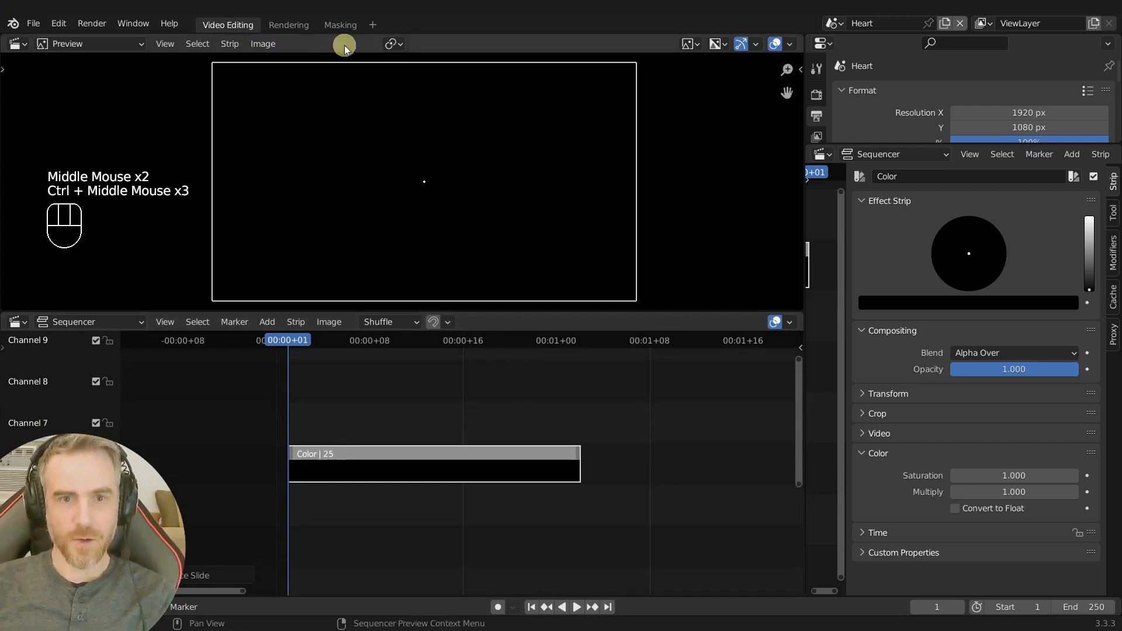
# - Switch to the Masking workspace and widen the mask editor so the whole mask frame fits
pyautogui.click(340, 24)
pyautogui.moveTo(424, 217); pyautogui.dragTo(218, 202)
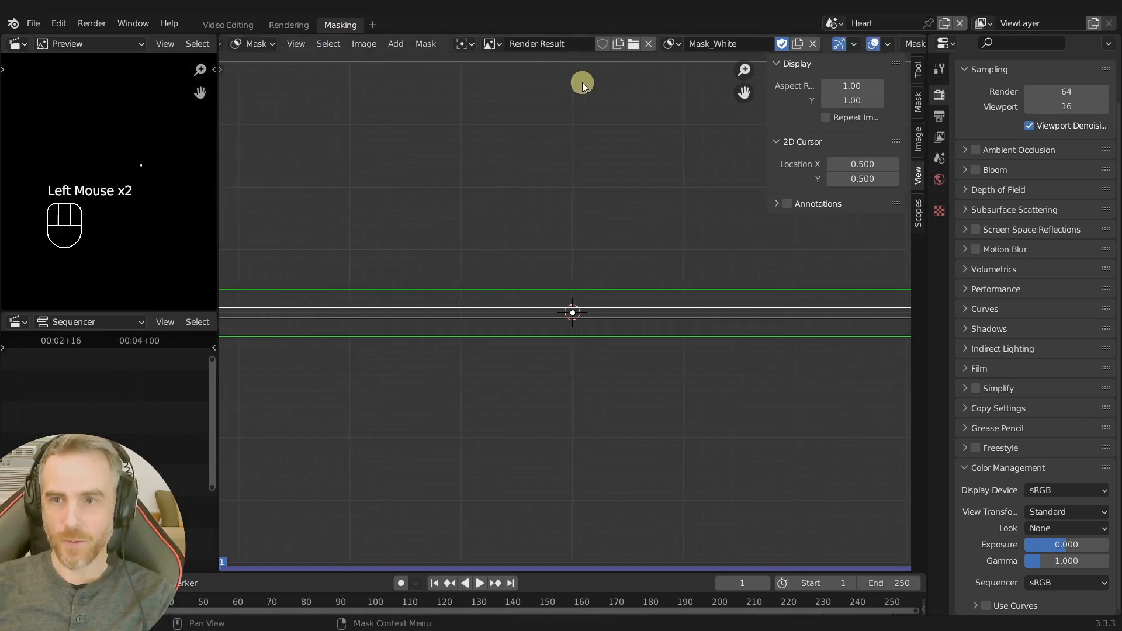
pyautogui.scroll(-1, 572, 117)
pyautogui.scroll(1, 570, 128)
pyautogui.scroll(-2, 562, 146)
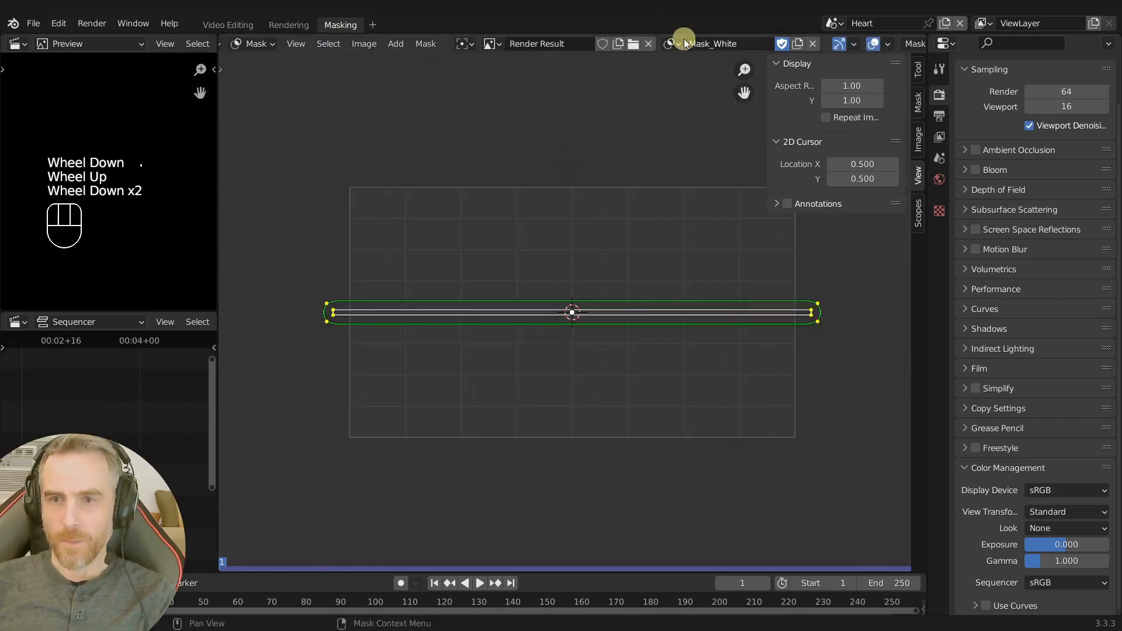
# - Create a new mask and name it Mask_Heart
pyautogui.click(799, 46)
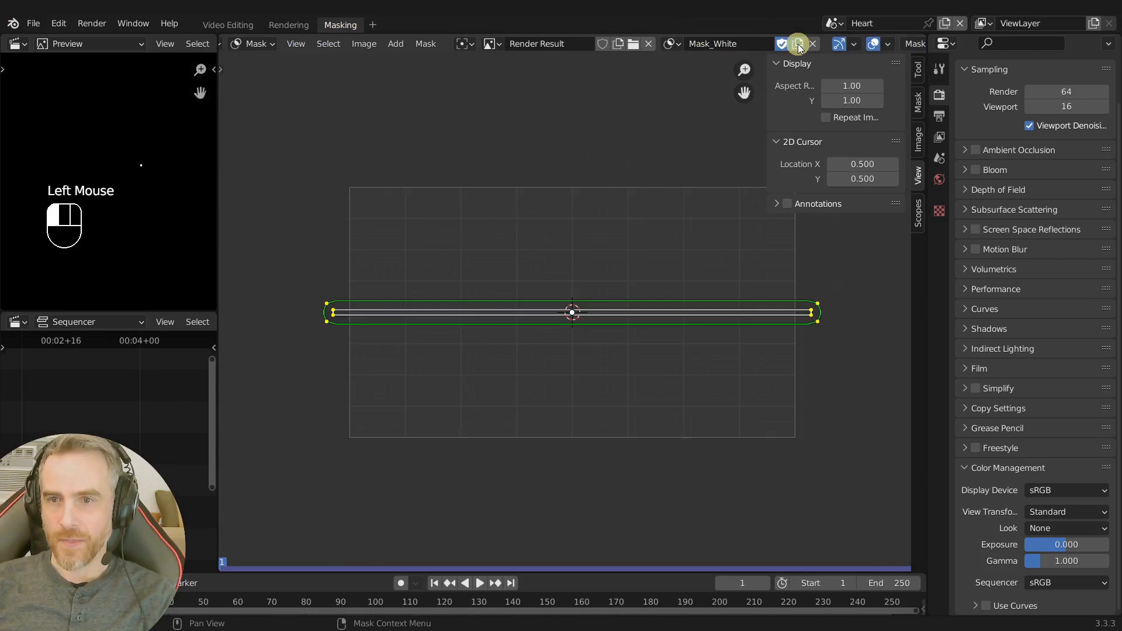
pyautogui.doubleClick(724, 44)
pyautogui.write('_Heart')
pyautogui.press('Return')
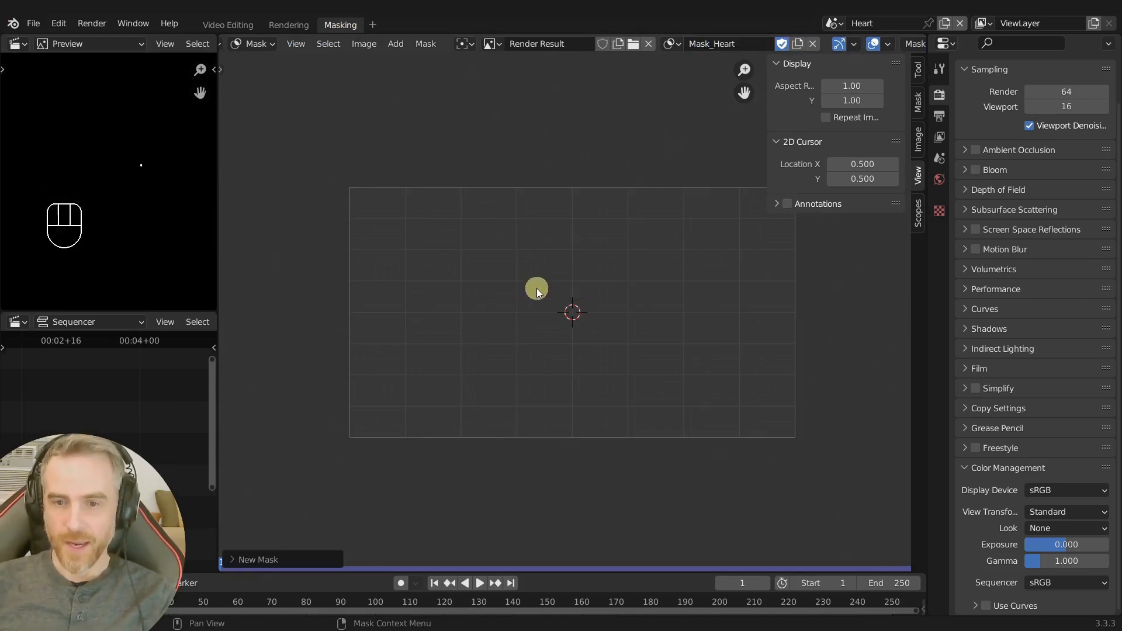
# - Add a circle to the Mask_Heart mask and scale it up about 9.3 times around the frame's center
pyautogui.click(401, 44)
pyautogui.click(406, 58)
pyautogui.press('s')
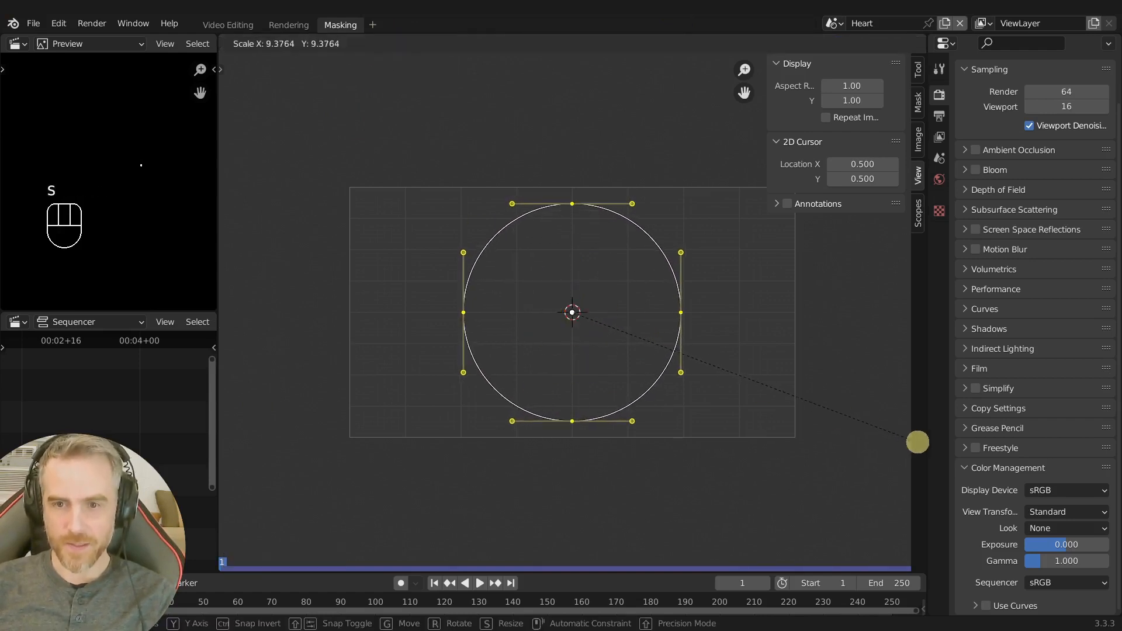
pyautogui.click(911, 442)
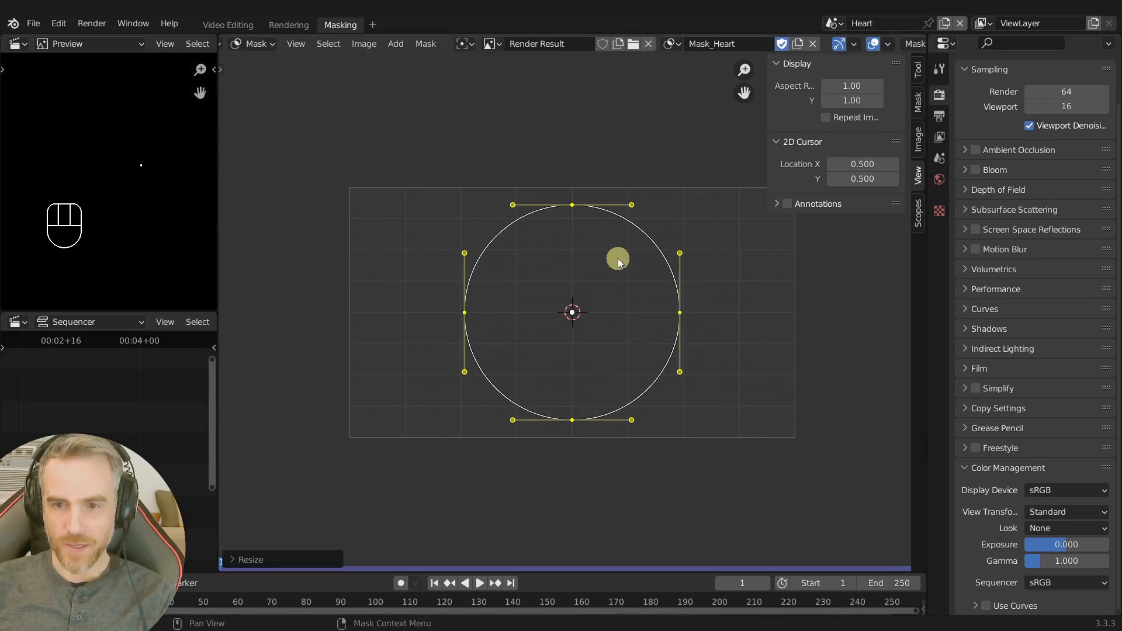
# - Set the handle type of all circle points to Free and select both handles of the bottom point
pyautogui.press('v')
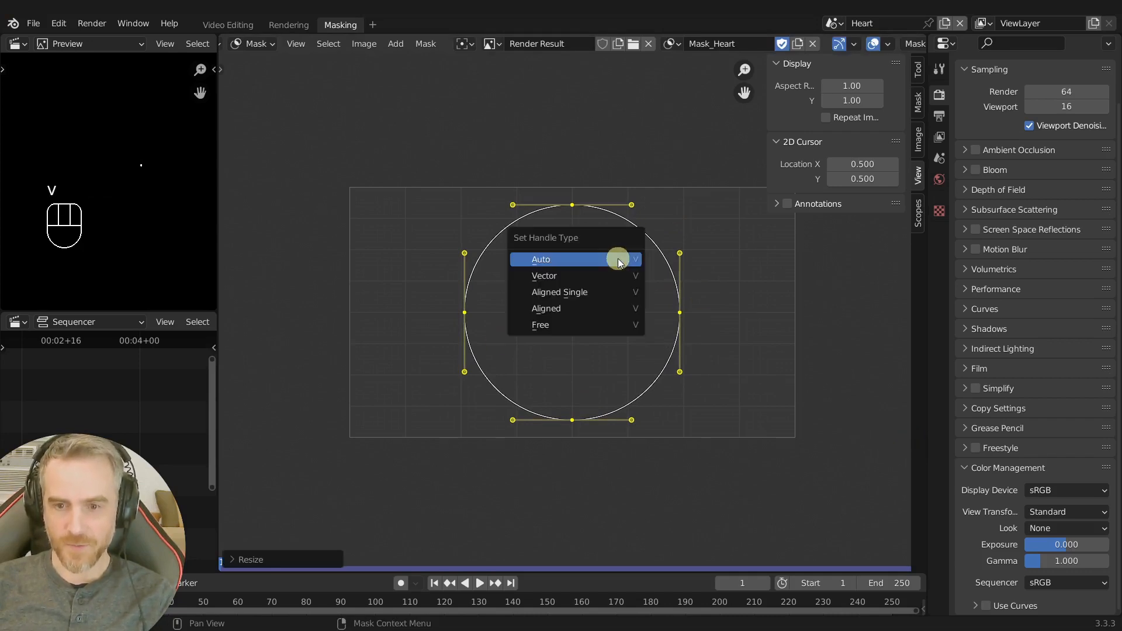
pyautogui.click(560, 323)
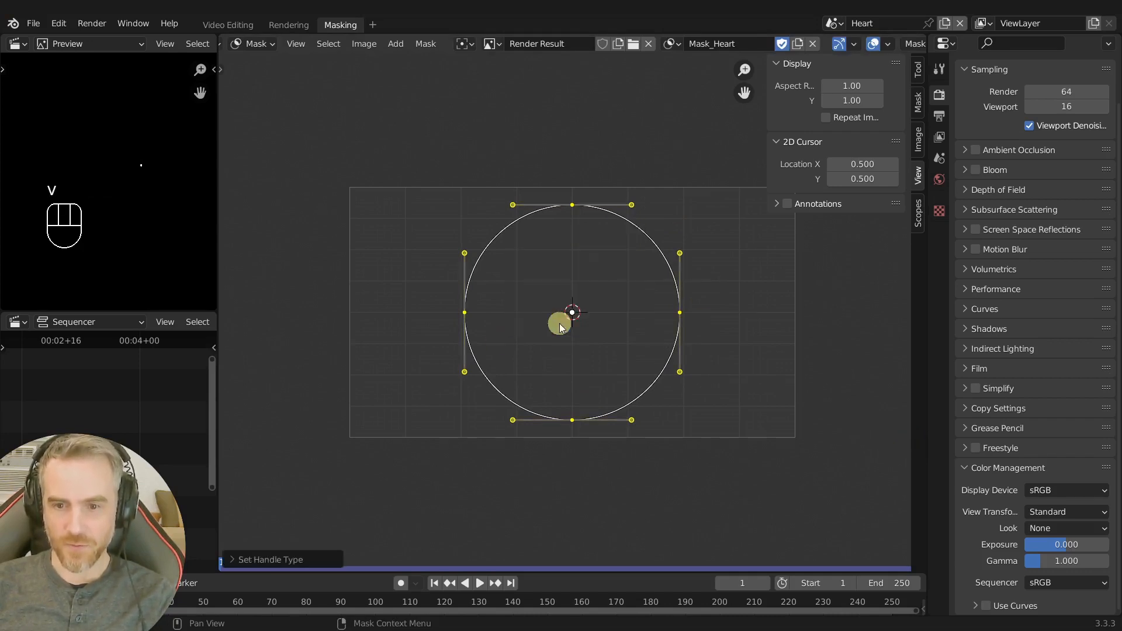
pyautogui.click(633, 422)
pyautogui.keyDown('shift'); pyautogui.click(516, 421); pyautogui.keyUp('shift')
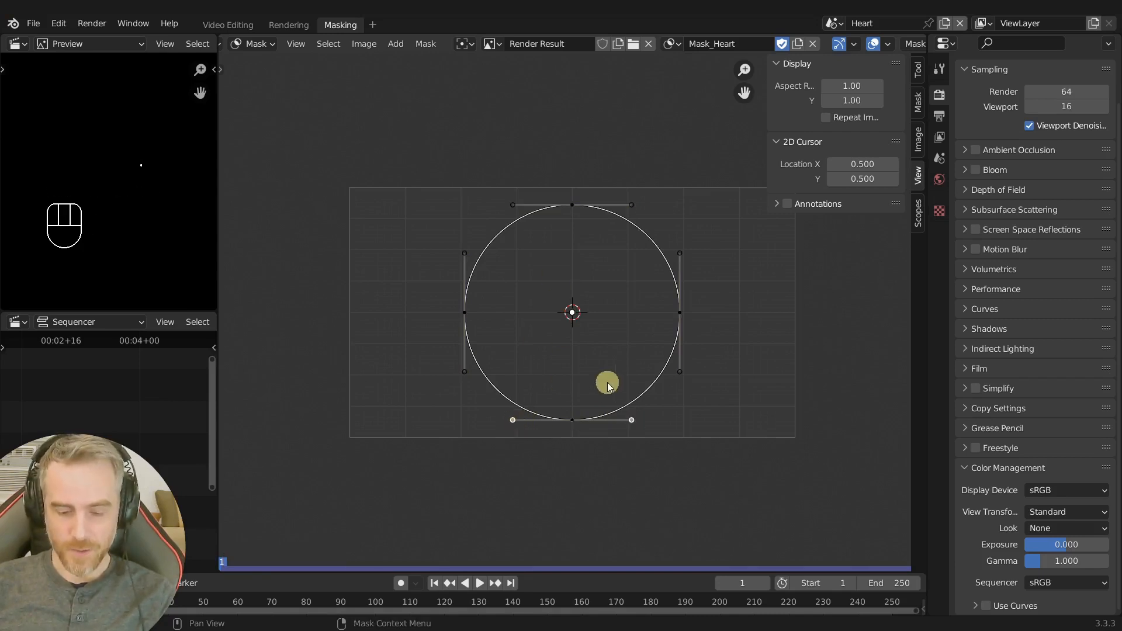
pyautogui.press('g')
pyautogui.press('y')
pyautogui.press('2')
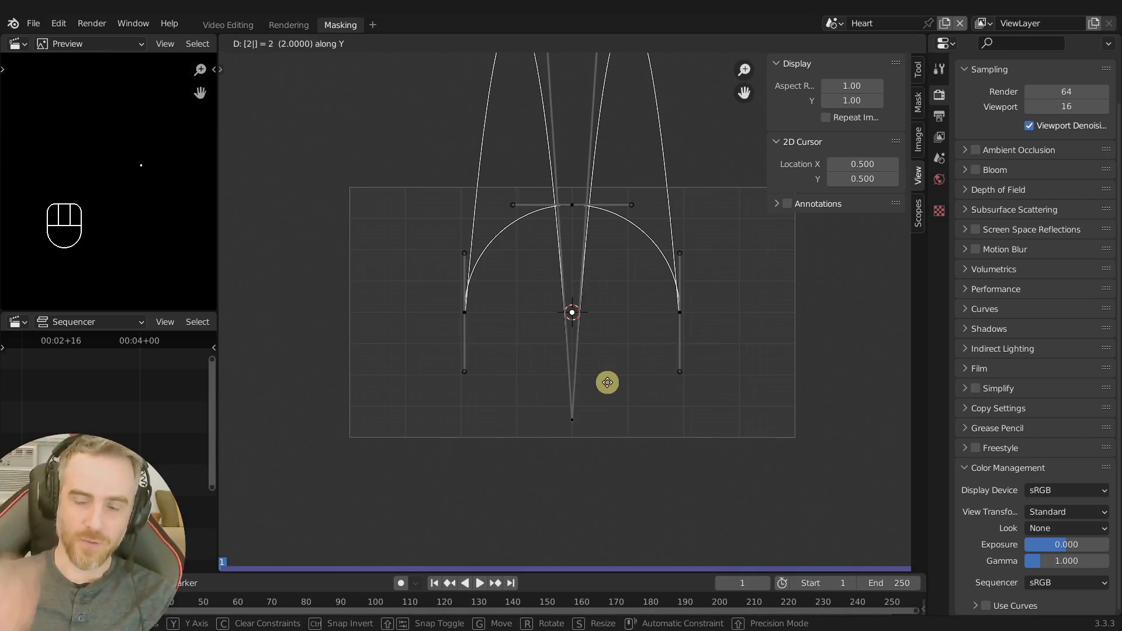
pyautogui.press('Escape')
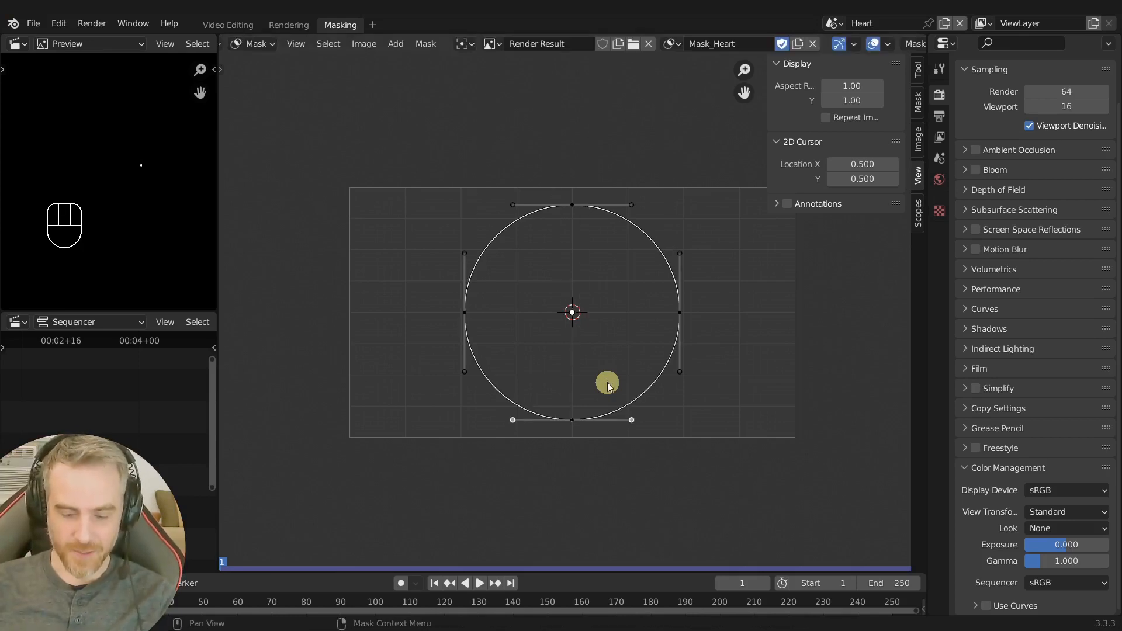
pyautogui.press('g')
pyautogui.press('y')
pyautogui.press('.')
pyautogui.write('02')
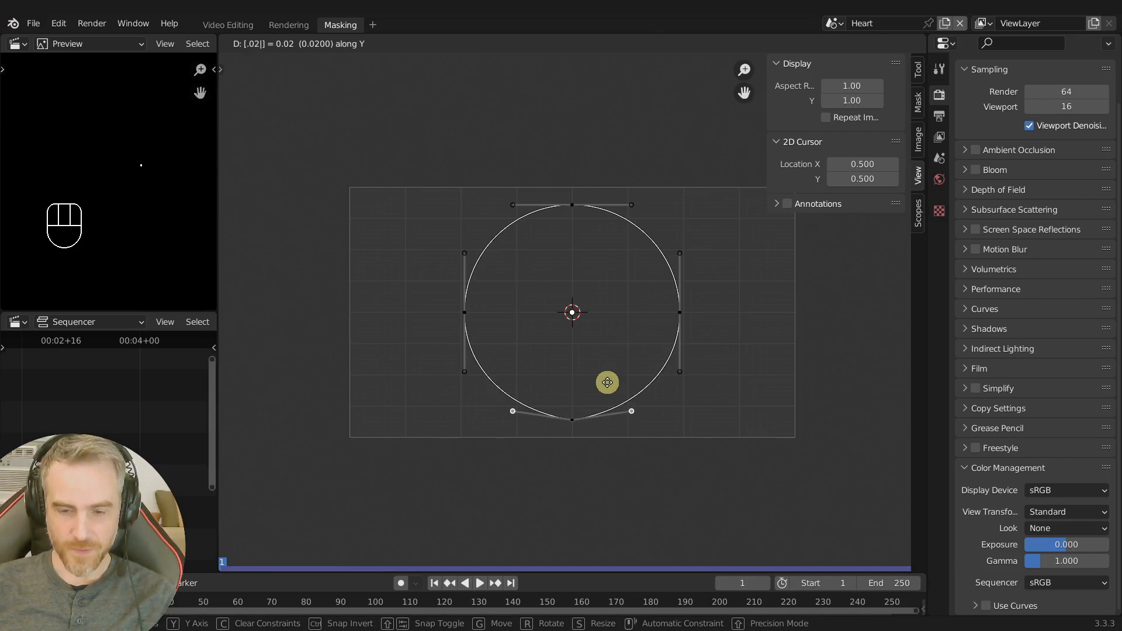
pyautogui.press('Escape')
# - Move the two selected bottom handles up 0.1 along Y to form a pointed tip
pyautogui.press('g')
pyautogui.write('y.1')
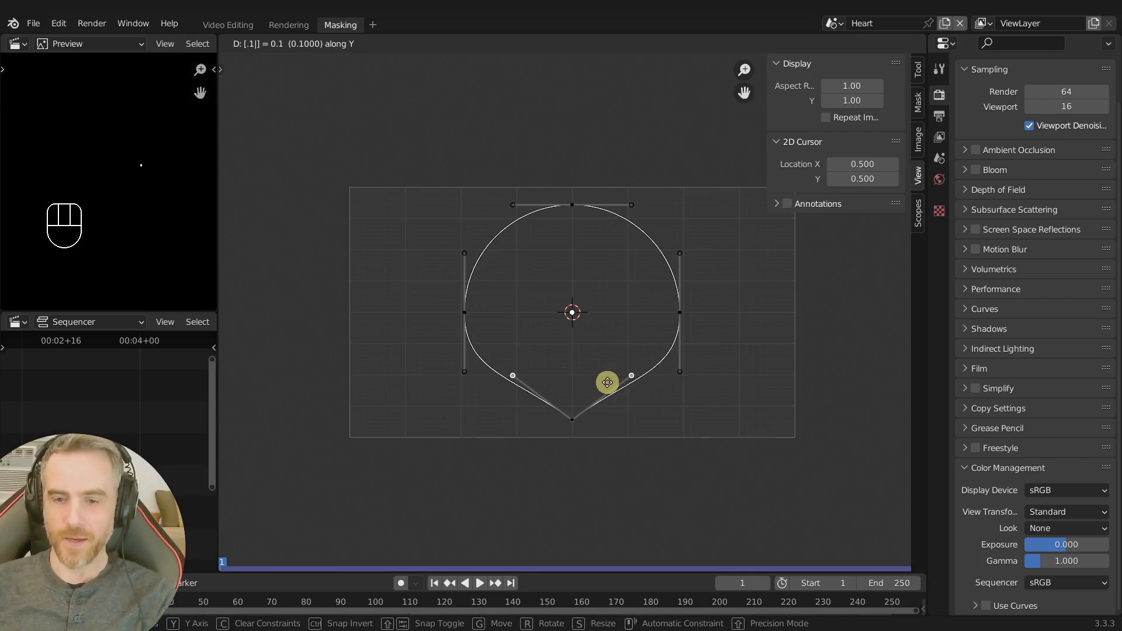
pyautogui.press('Return')
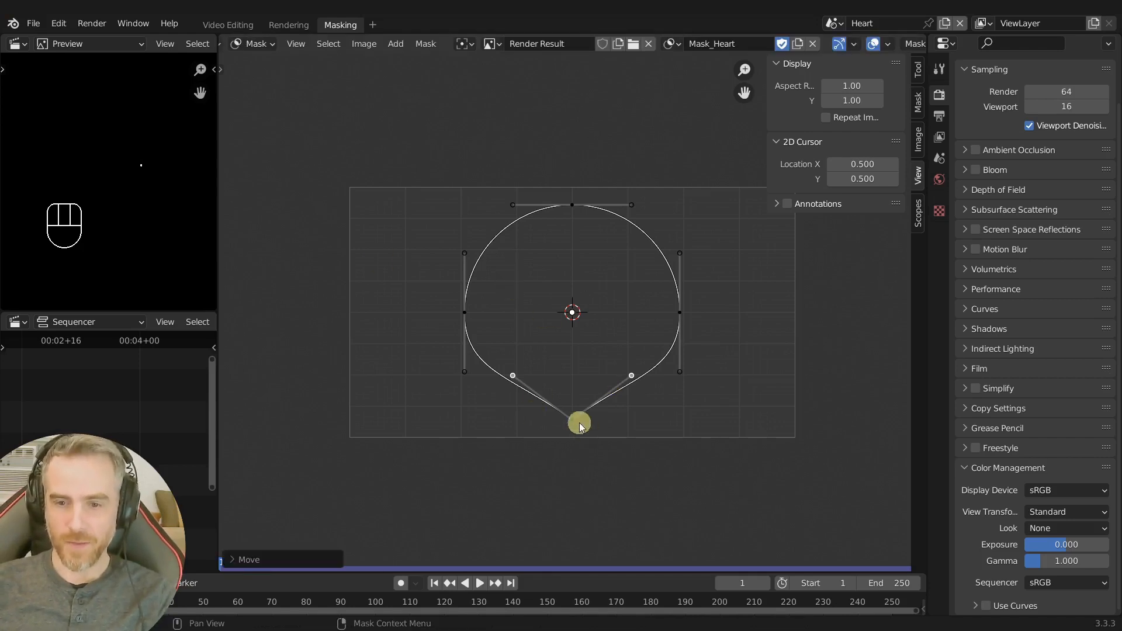
# - Lower the shape's bottom point along Y so the tip sits just inside the frame's lower edge
pyautogui.click(579, 423)
pyautogui.press('g')
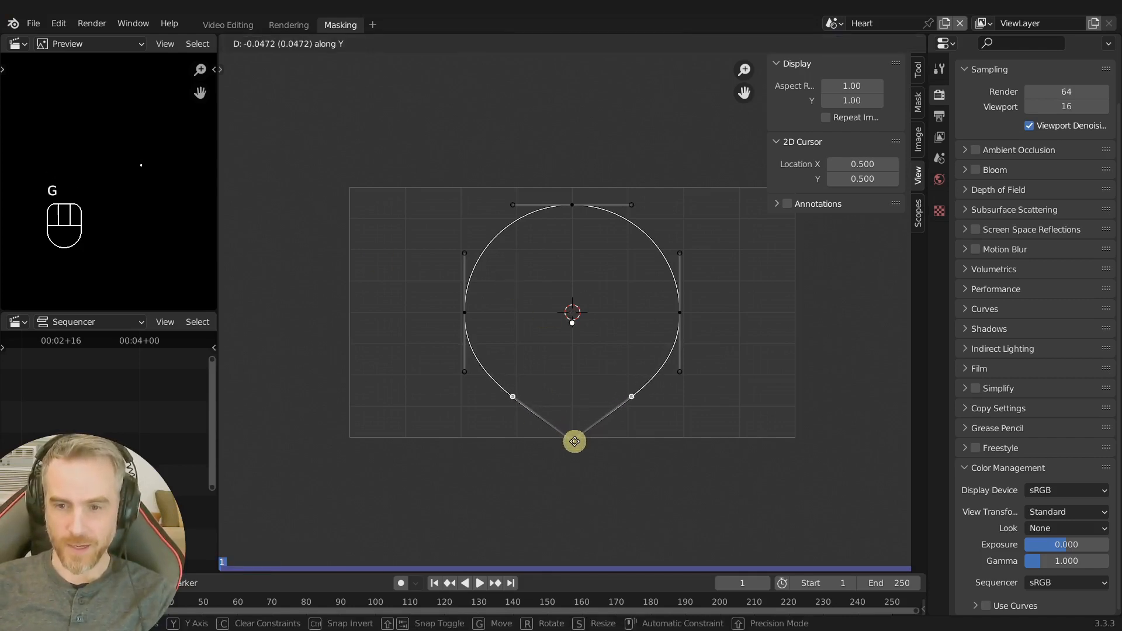
pyautogui.click(574, 448)
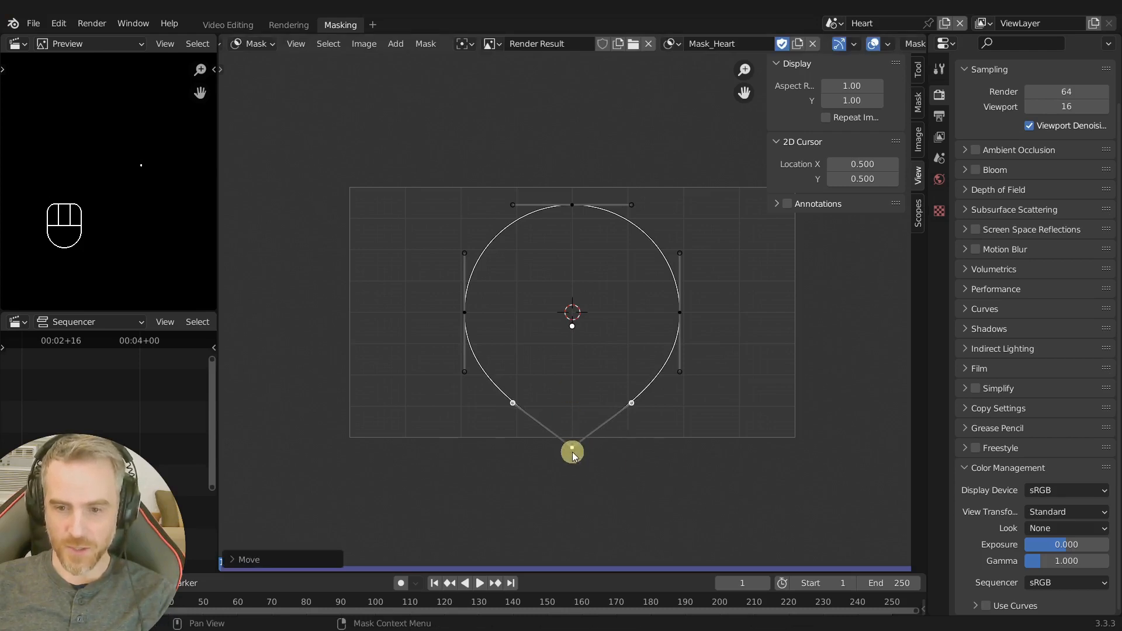
pyautogui.press('g')
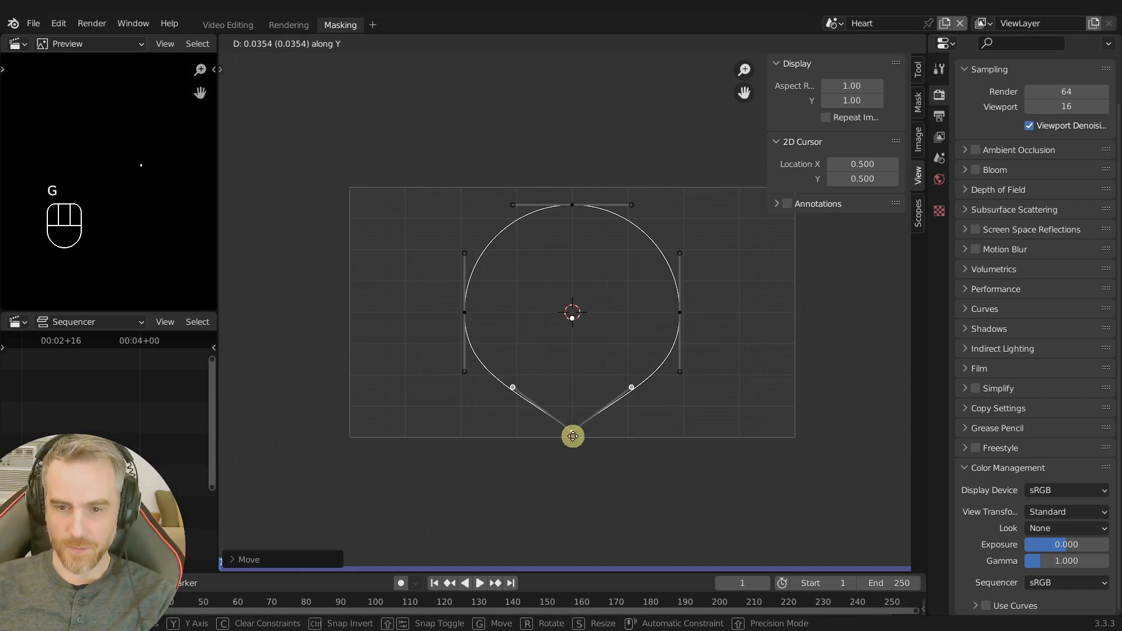
pyautogui.click(572, 437)
# - Lower the shape's top center point by about 0.12 along Y
pyautogui.click(573, 205)
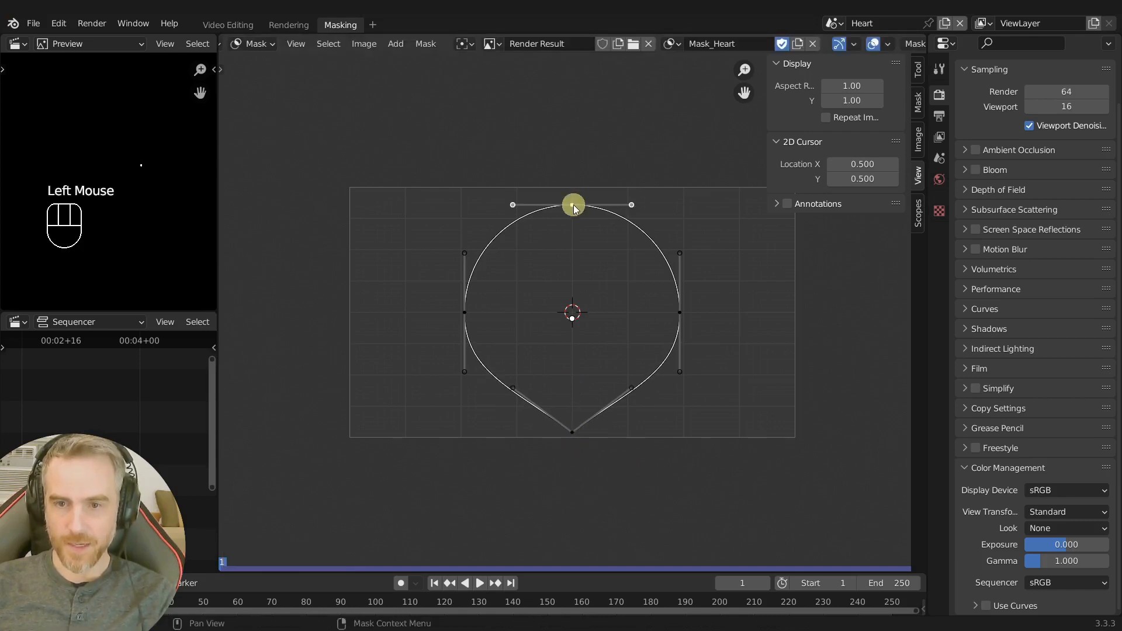
pyautogui.press('g')
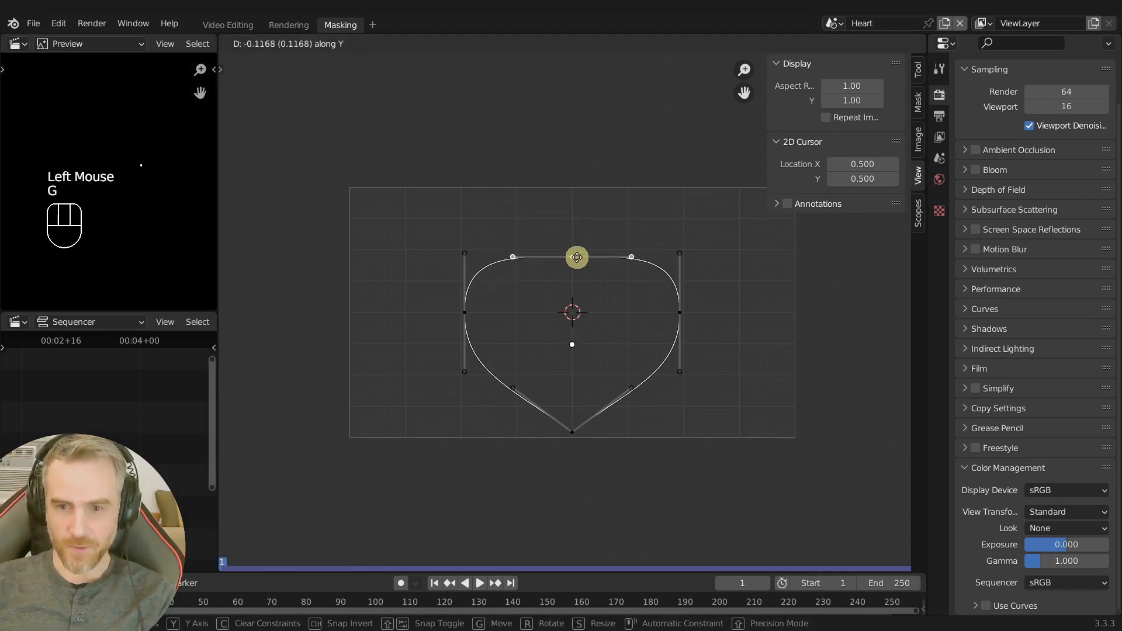
pyautogui.click(577, 260)
# - Raise both handles of the top center point along Y by 0.1 and a further 0.02 to form the heart's lobes
pyautogui.click(631, 260)
pyautogui.keyDown('shift'); pyautogui.click(514, 261); pyautogui.keyUp('shift')
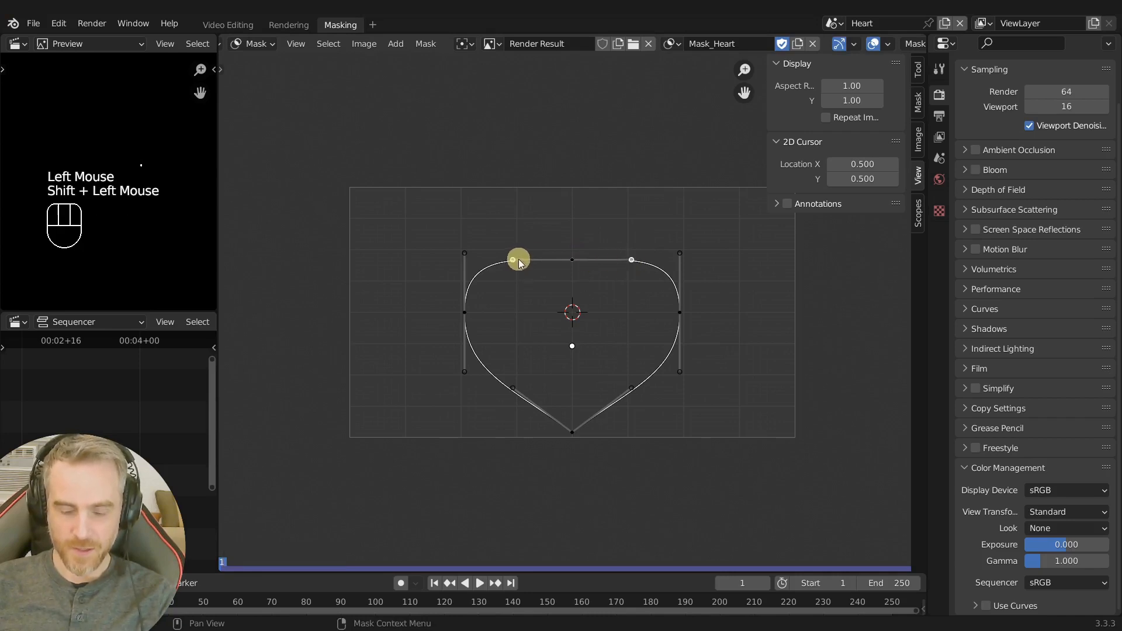
pyautogui.write('g')
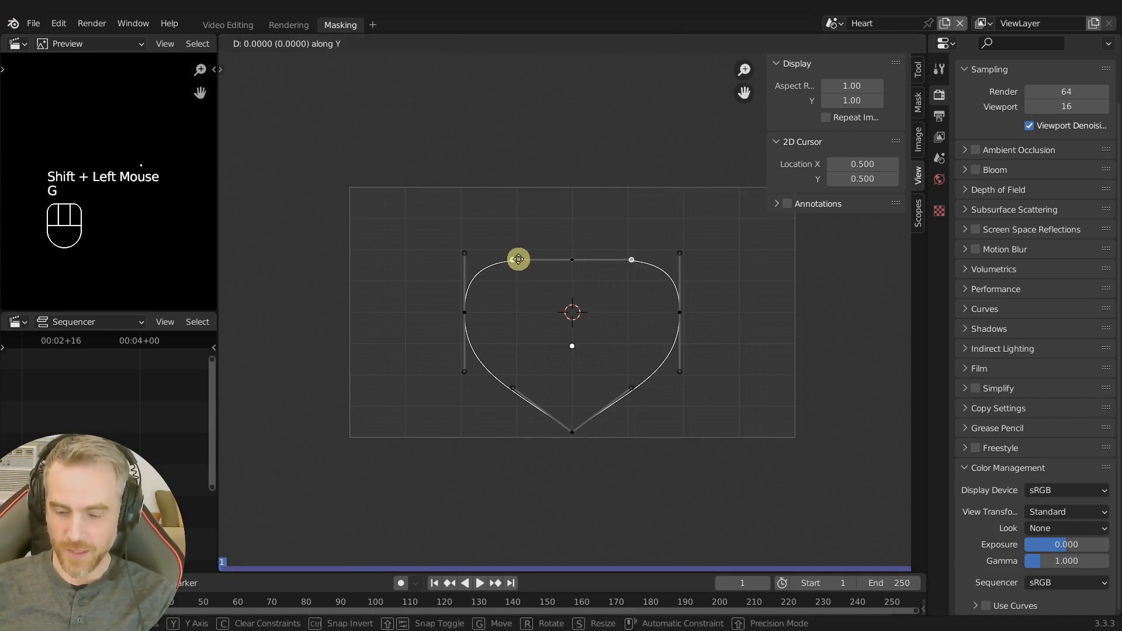
pyautogui.write('.1')
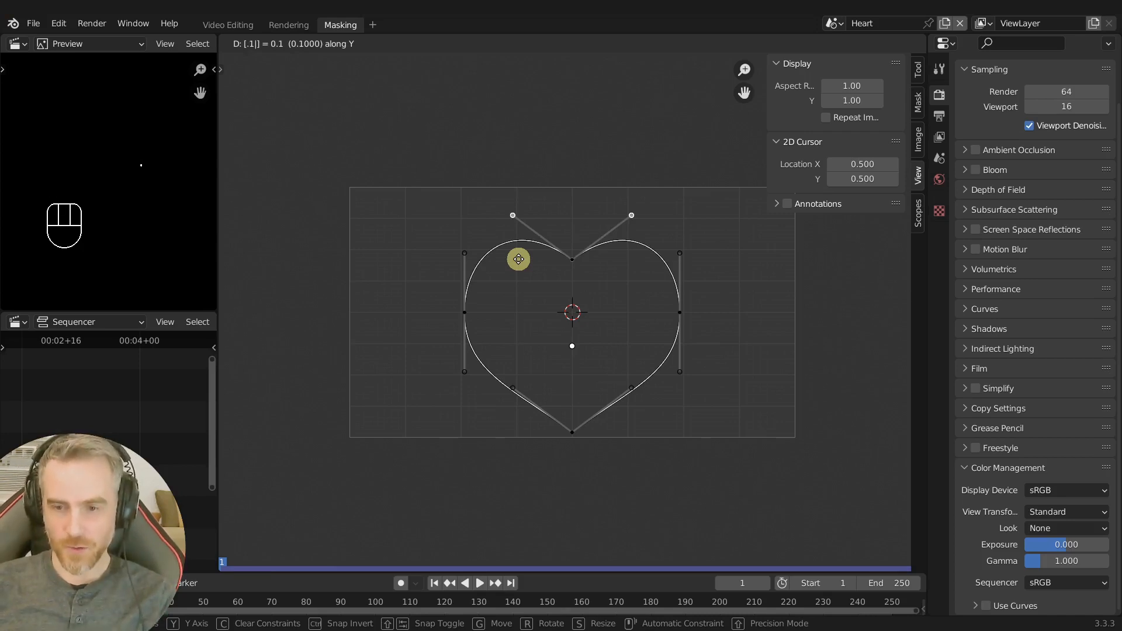
pyautogui.press('Return')
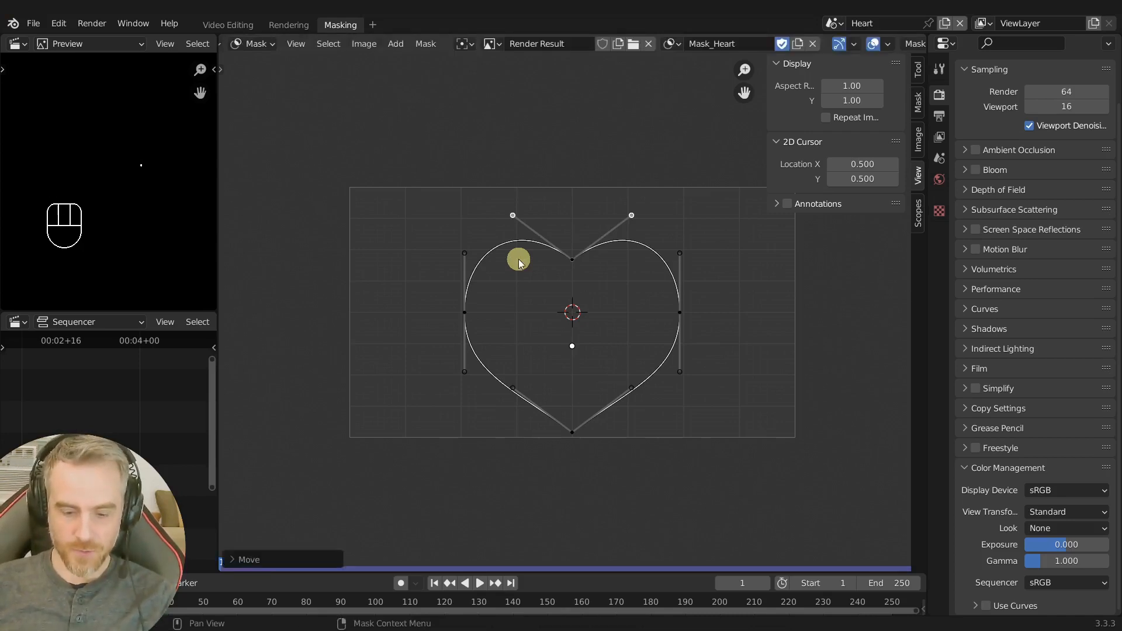
pyautogui.write('gy.')
pyautogui.write('02')
pyautogui.press('Return')
# - Bring the top point's handles closer together along X, moving the left one by 0.05 and the right one by -0.05
pyautogui.click(512, 207)
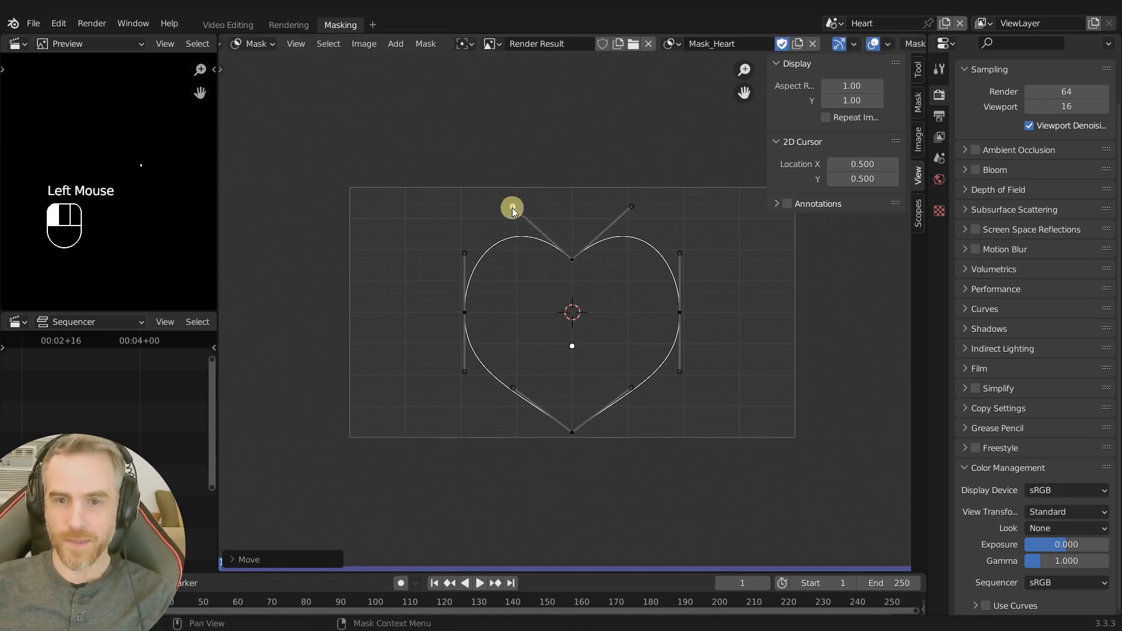
pyautogui.press('g')
pyautogui.press('g')
pyautogui.write('x.0')
pyautogui.write('5')
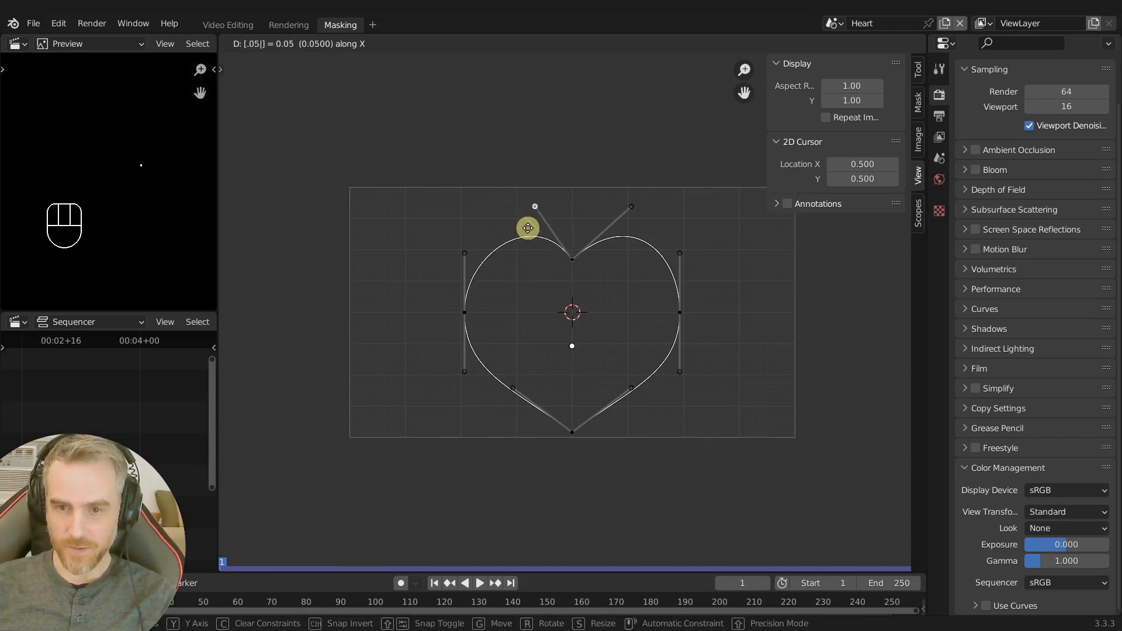
pyautogui.press('Return')
pyautogui.click(630, 209)
pyautogui.press('g')
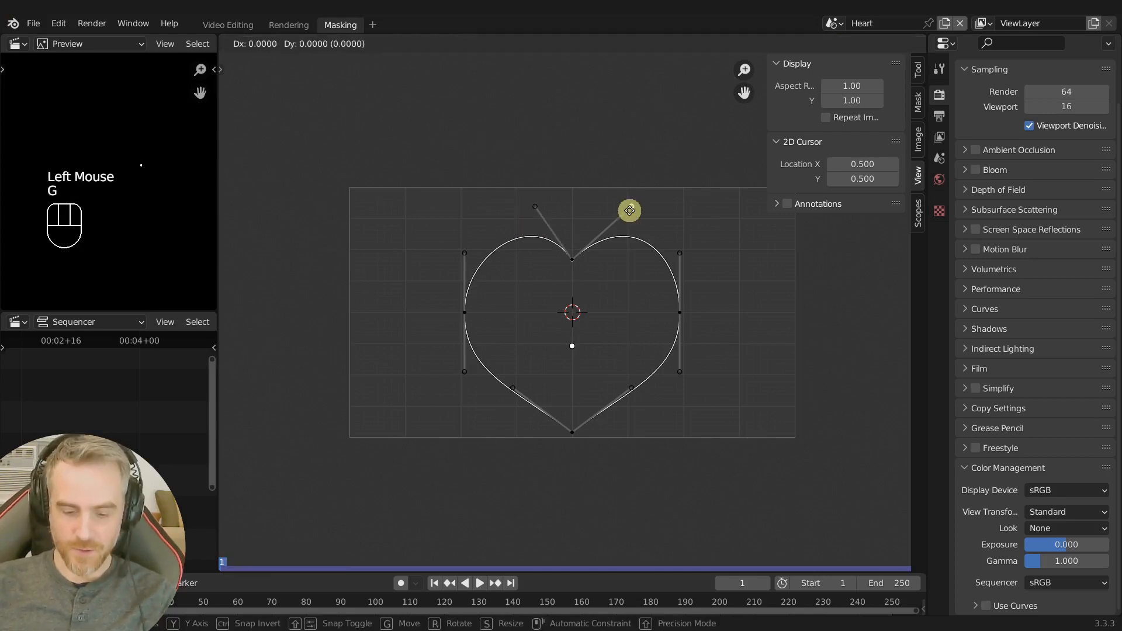
pyautogui.press('x')
pyautogui.write('-.05')
pyautogui.press('Return')
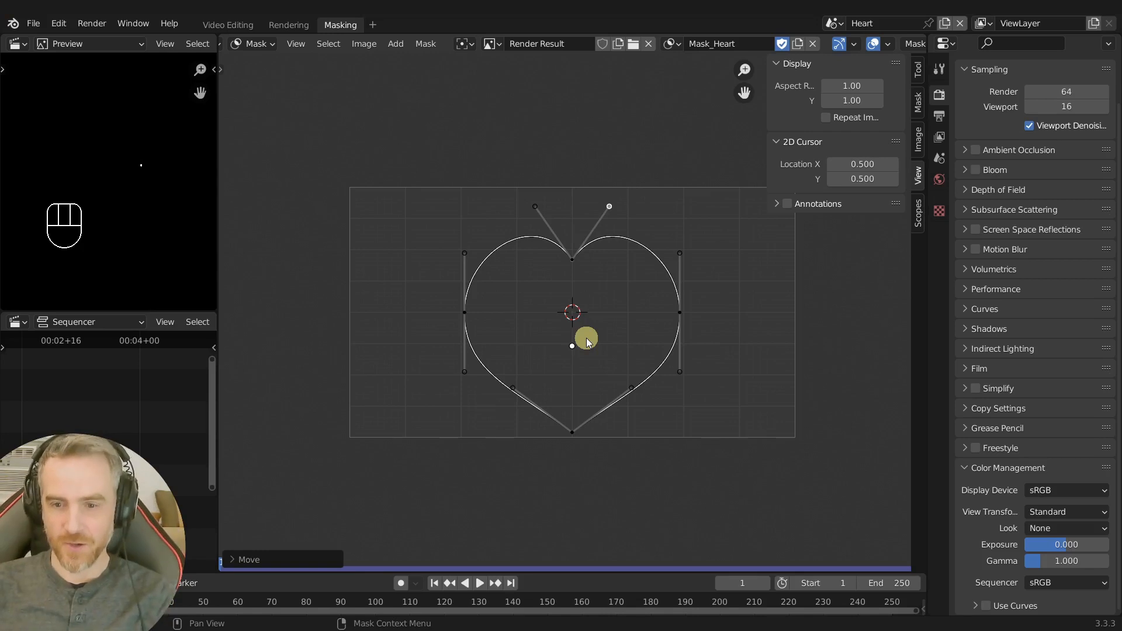
# - Scale the heart's left and right side points inward together to about 0.95
pyautogui.click(678, 312)
pyautogui.keyDown('shift'); pyautogui.click(463, 313); pyautogui.keyUp('shift')
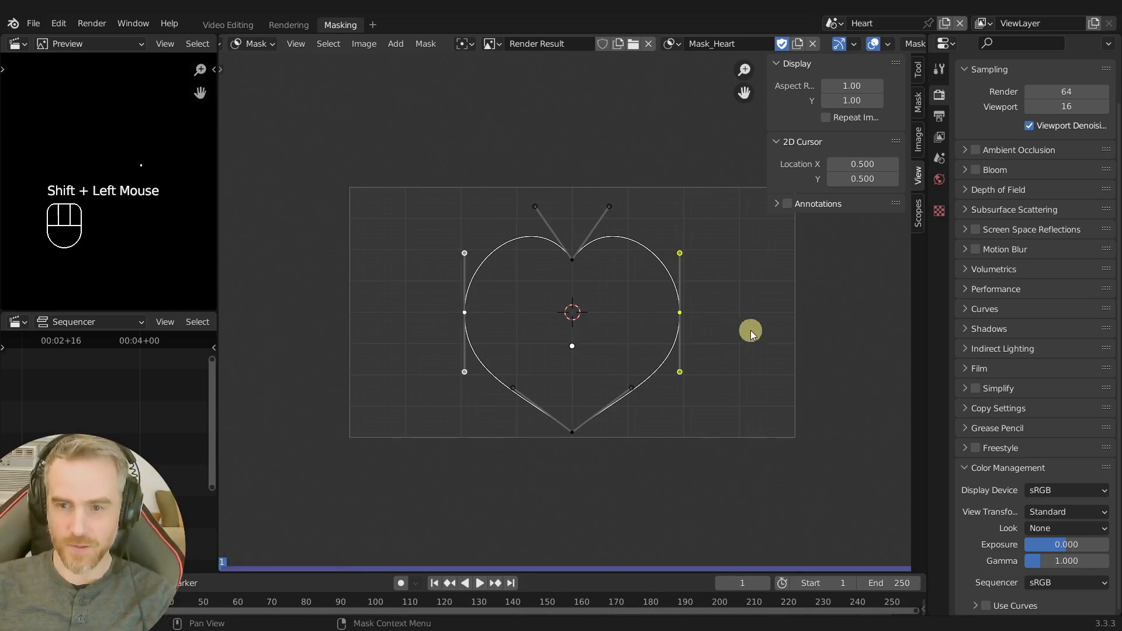
pyautogui.press('s')
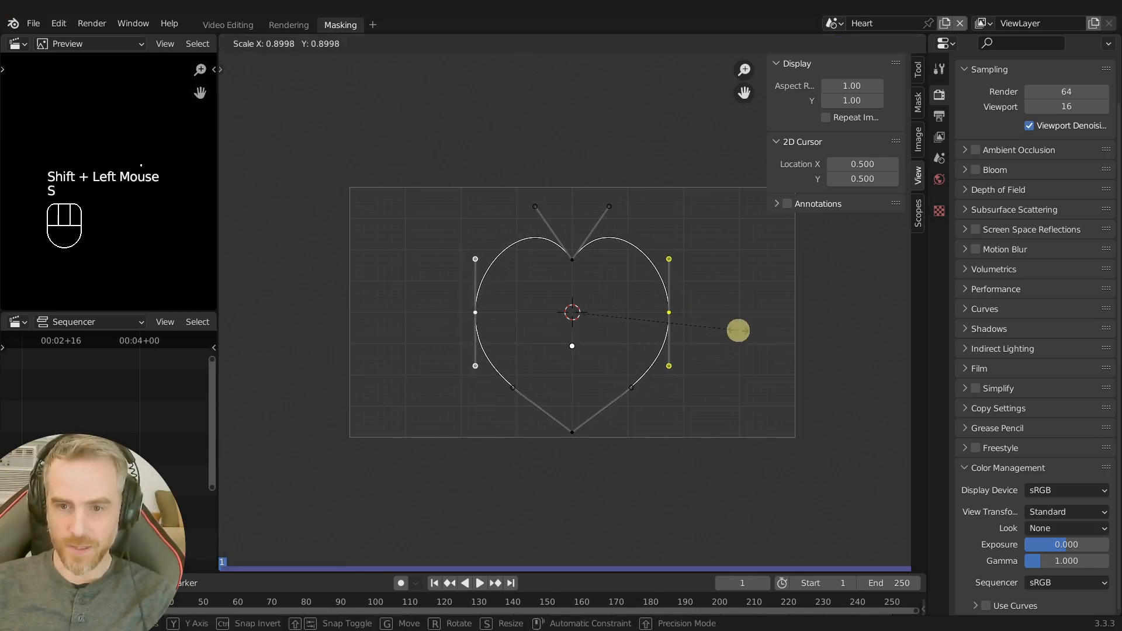
pyautogui.click(743, 327)
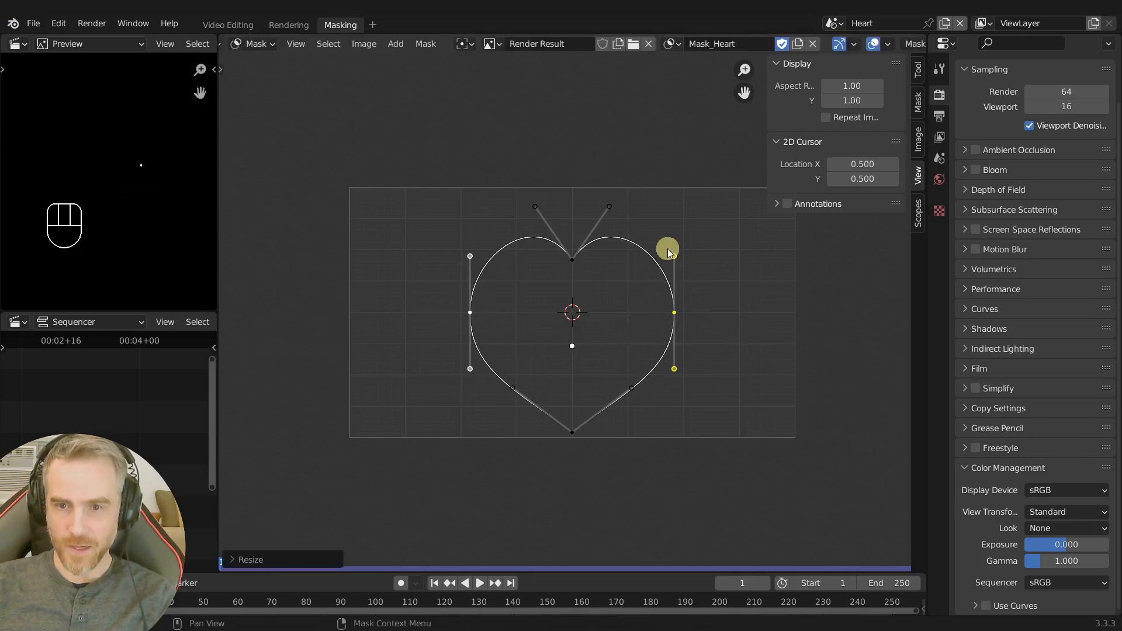
# - Spread the two handles of the heart's top point by scaling them about 1.2 along X
pyautogui.click(609, 207)
pyautogui.keyDown('shift'); pyautogui.click(537, 207); pyautogui.keyUp('shift')
pyautogui.press('s')
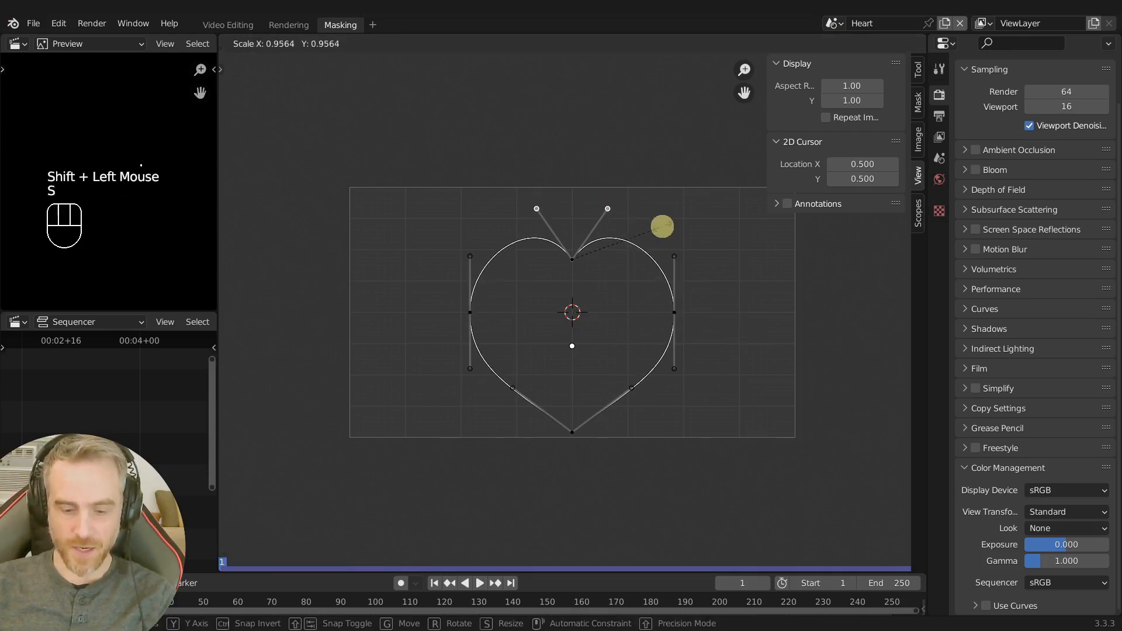
pyautogui.press('x')
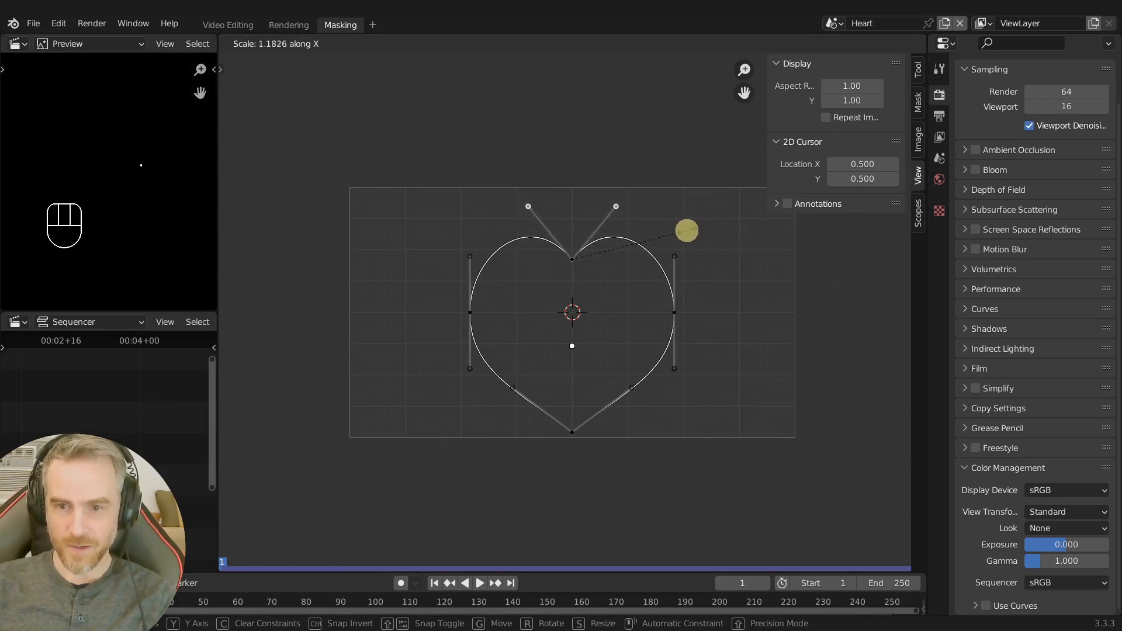
pyautogui.click(693, 230)
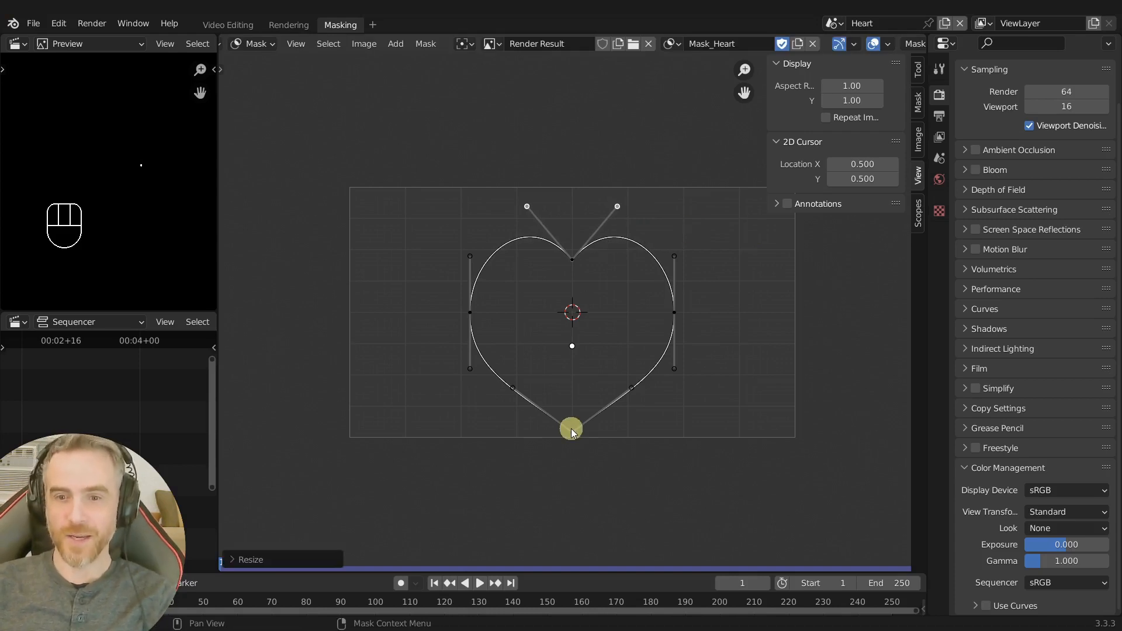
# - Turn on the mask's Alpha Channel overlay display, checking the shape with the spline hidden before showing the spline again
pyautogui.scroll(-3, 806, 44)
pyautogui.click(807, 45)
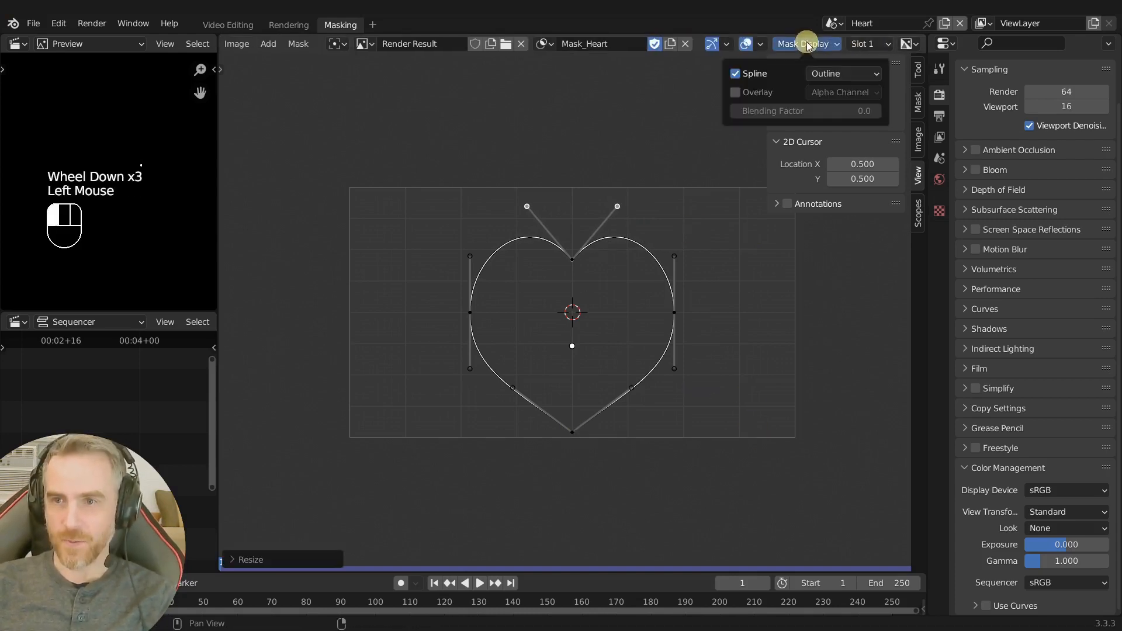
pyautogui.click(759, 94)
pyautogui.click(757, 74)
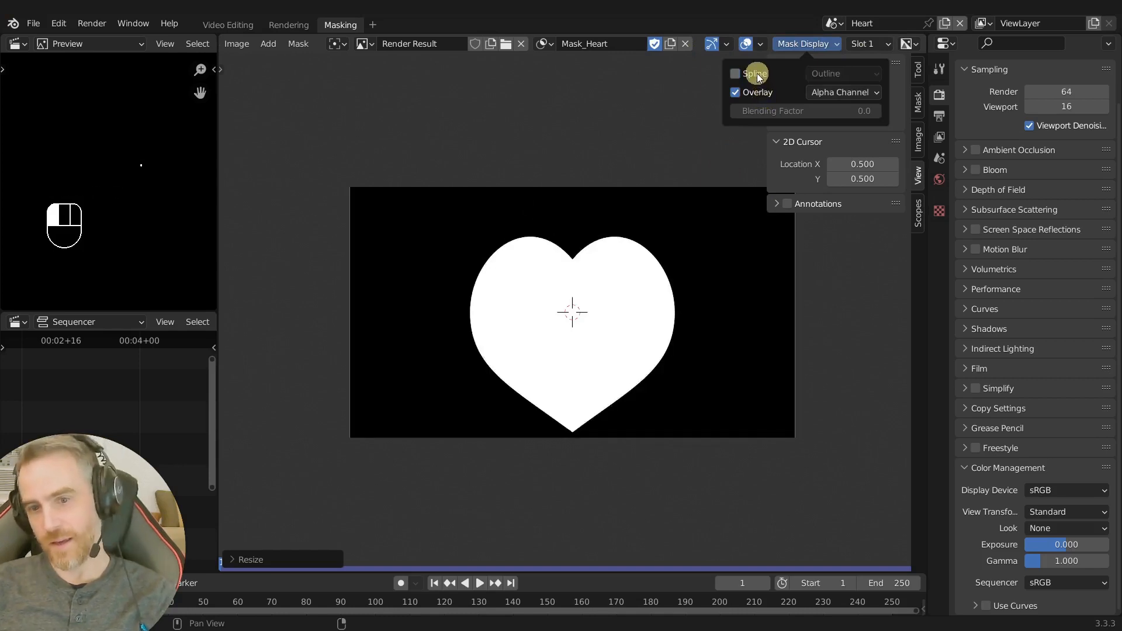
pyautogui.click(756, 73)
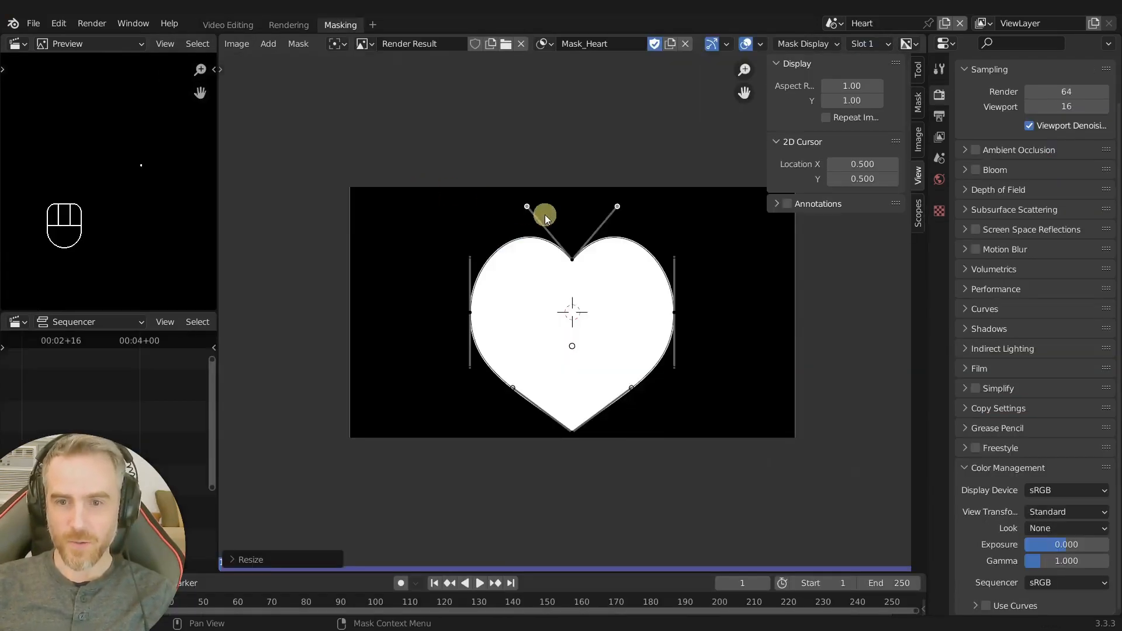
# - Lower the heart's top notch point by about 0.065 along Y
pyautogui.click(572, 261)
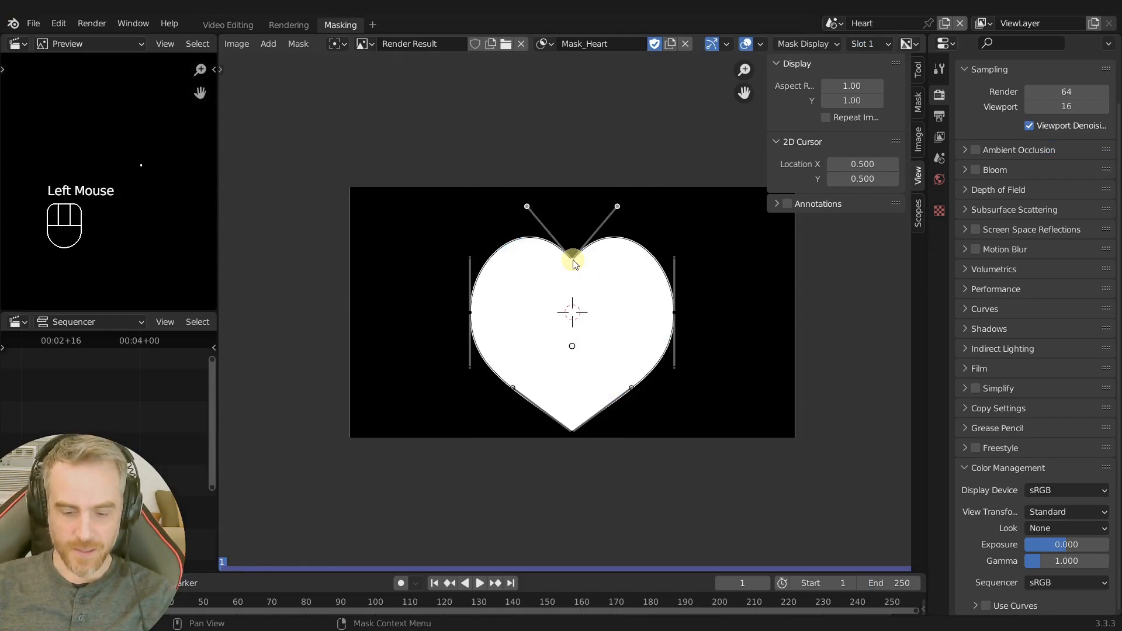
pyautogui.press('g')
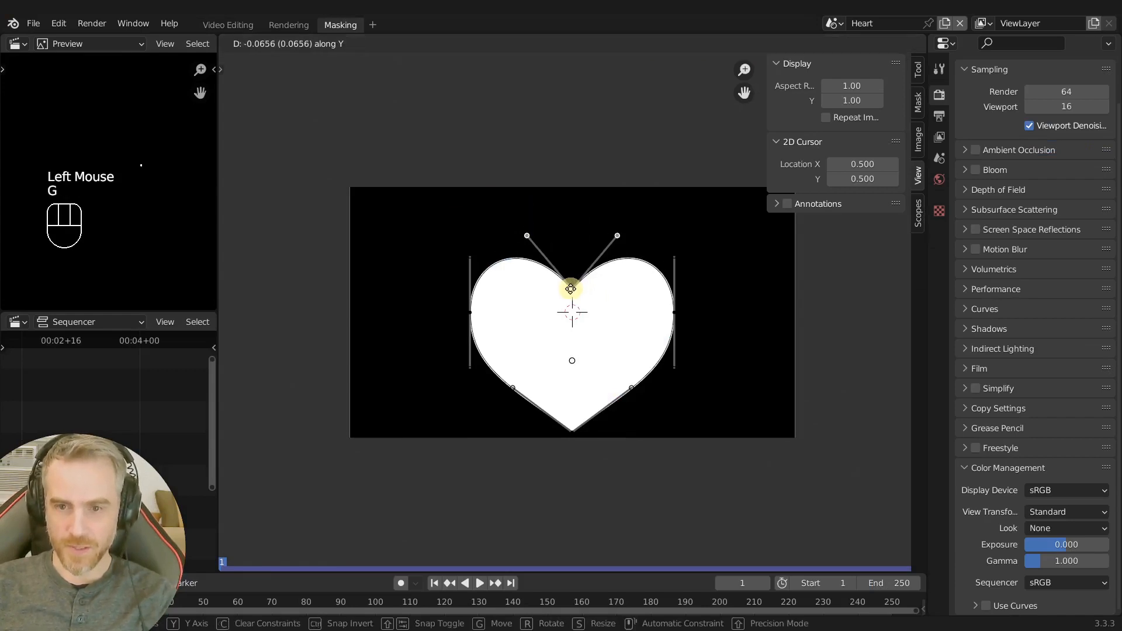
pyautogui.click(571, 287)
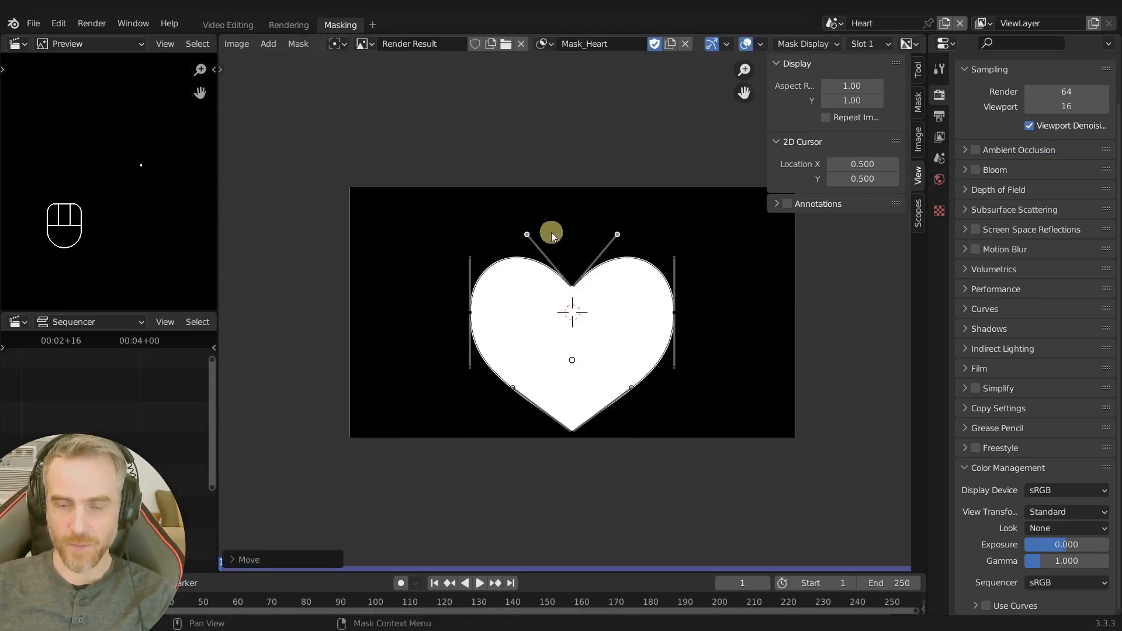
# - Raise both handles of the heart's top notch by about 0.06 along Y and spread them about 1.07 along X
pyautogui.click(618, 234)
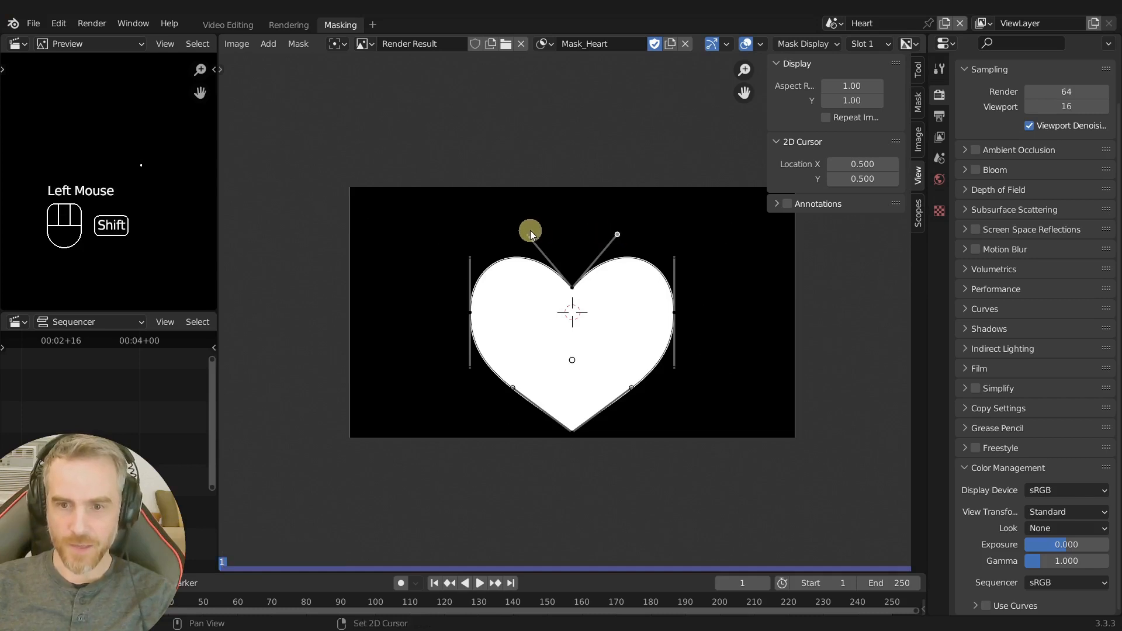
pyautogui.keyDown('shift'); pyautogui.click(527, 233); pyautogui.keyUp('shift')
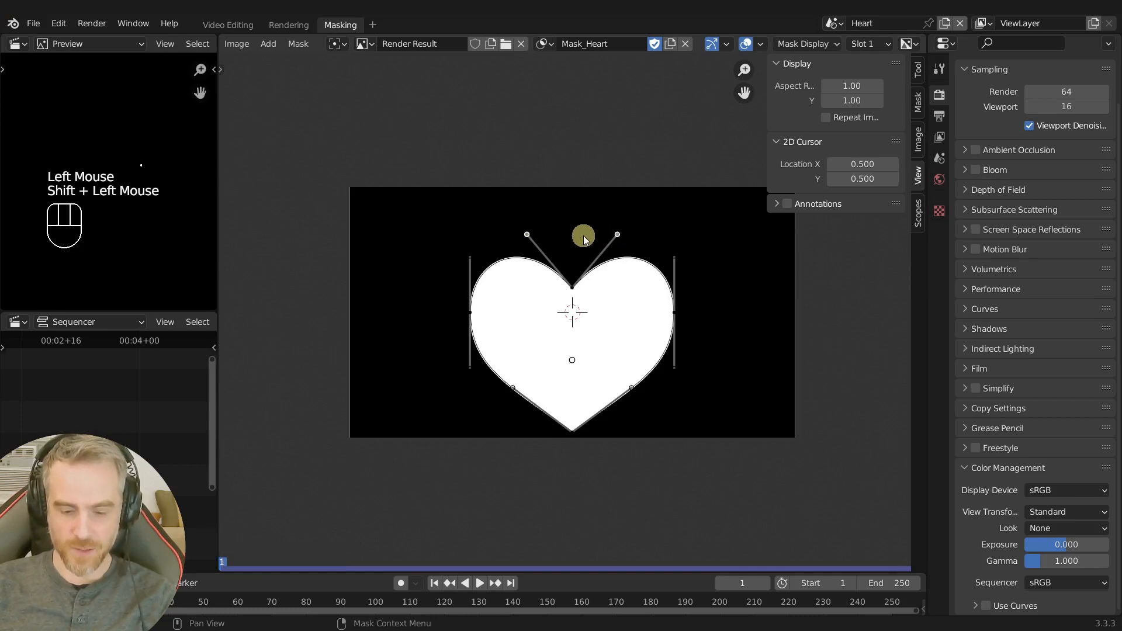
pyautogui.press('g')
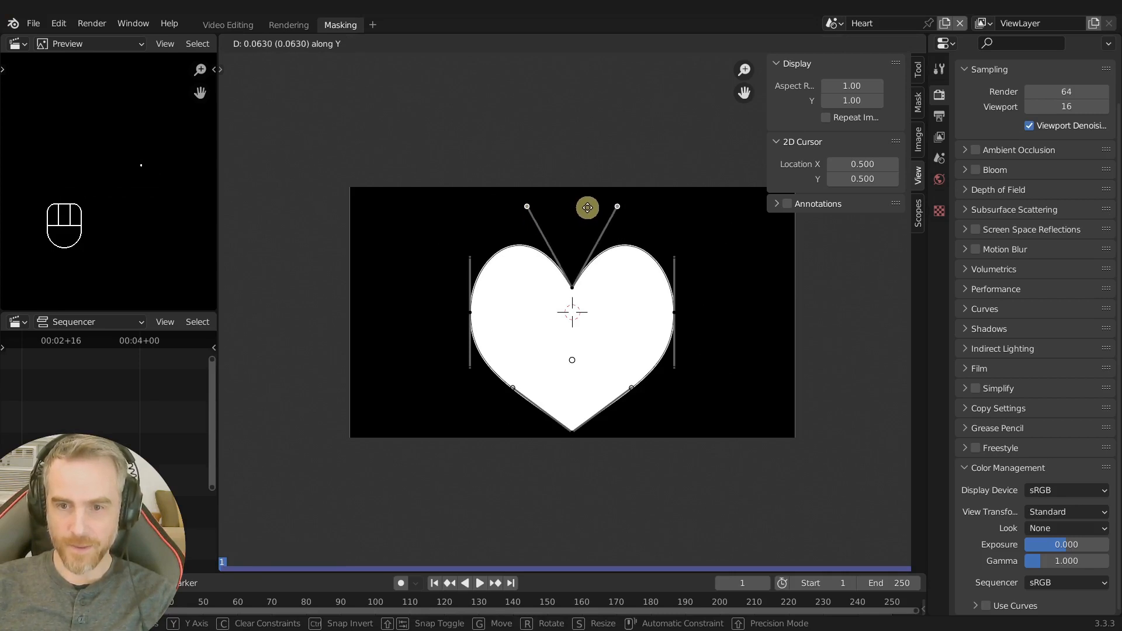
pyautogui.click(588, 210)
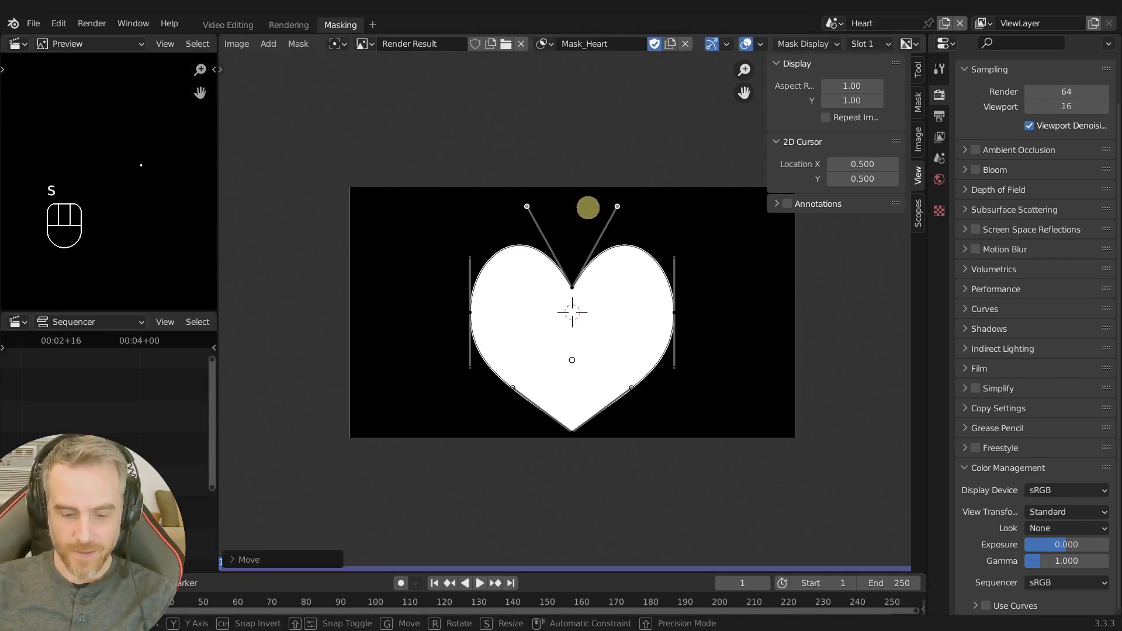
pyautogui.press('s')
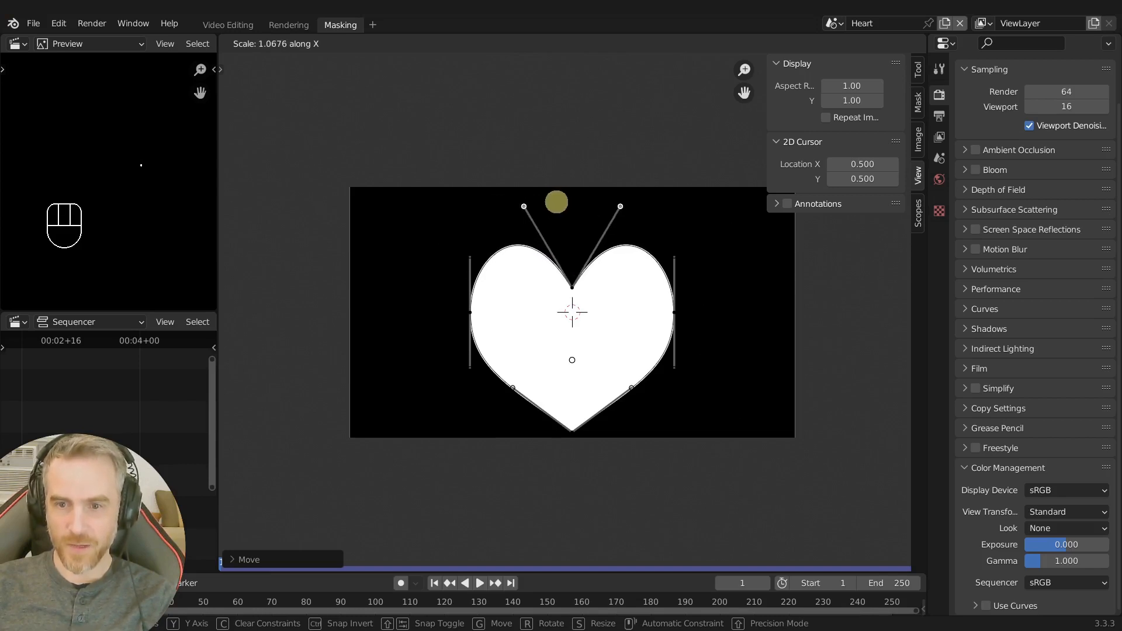
pyautogui.click(557, 202)
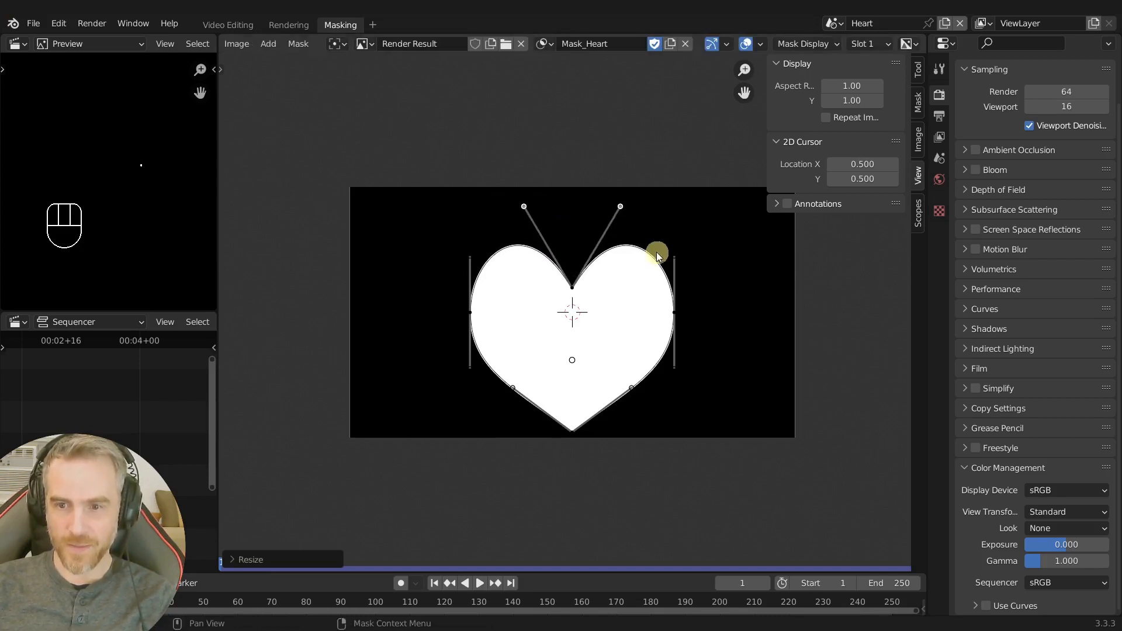
# - Lower the upper handles of the heart's left and right side points together by about 0.02 along Y
pyautogui.click(672, 258)
pyautogui.keyDown('shift'); pyautogui.click(470, 257); pyautogui.keyUp('shift')
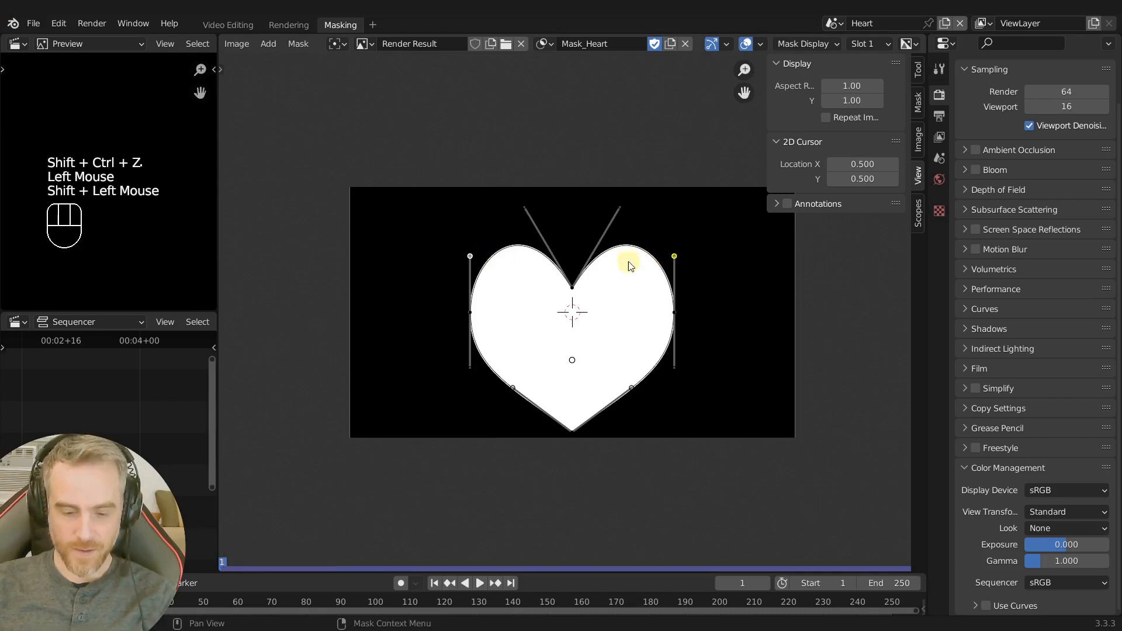
pyautogui.press('g')
pyautogui.press('y')
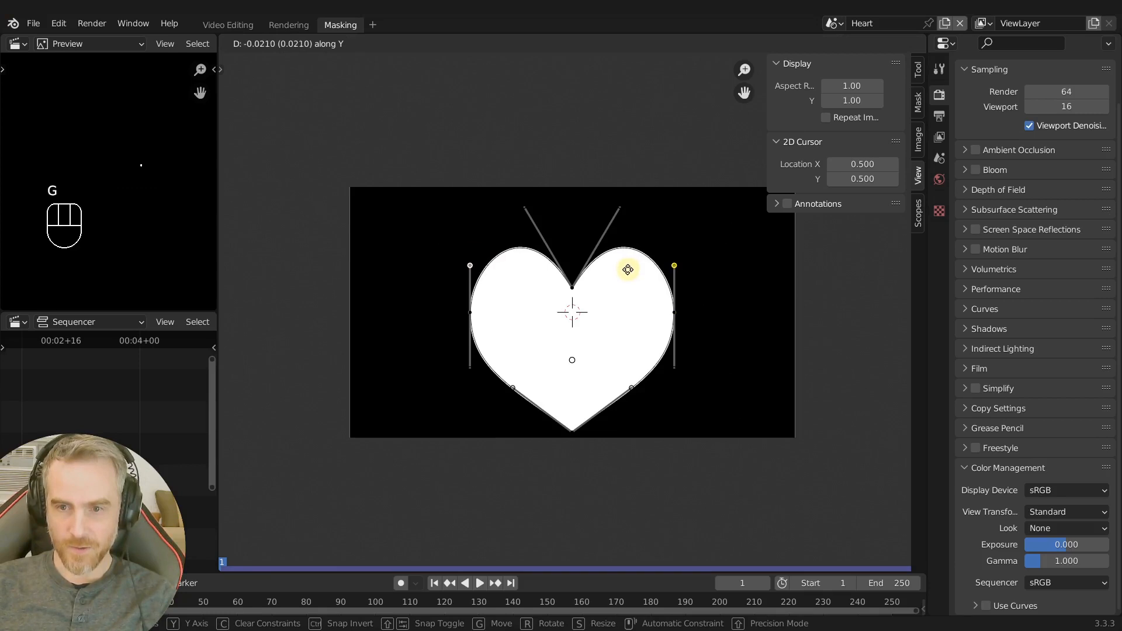
pyautogui.click(626, 271)
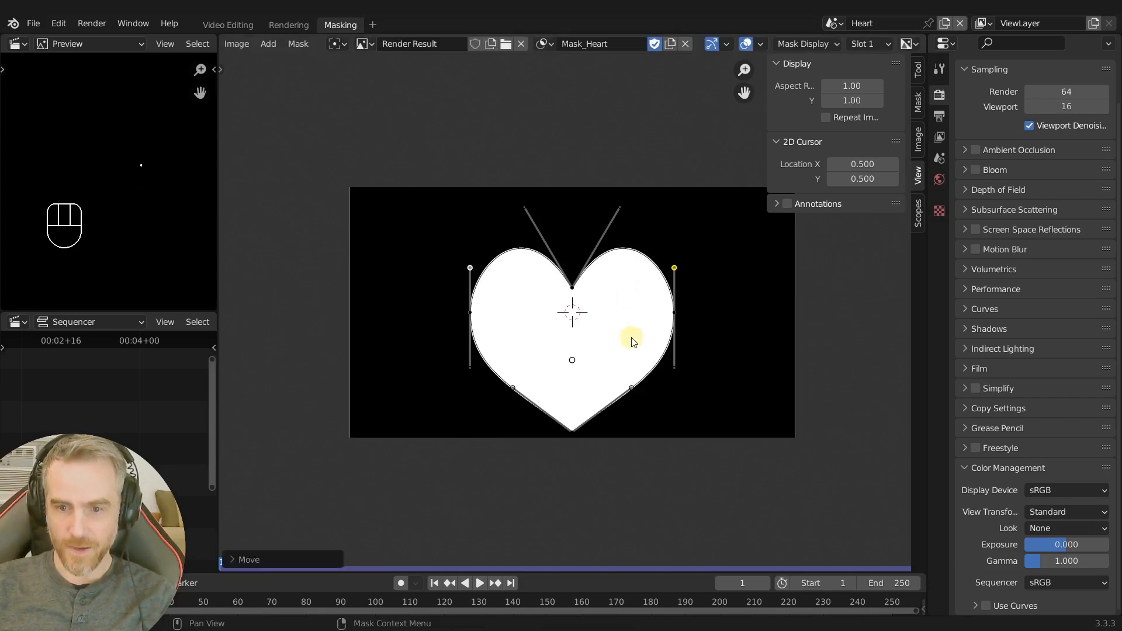
# - Raise the lower handles of the heart's two side points together by about 0.035 along Y
pyautogui.click(673, 367)
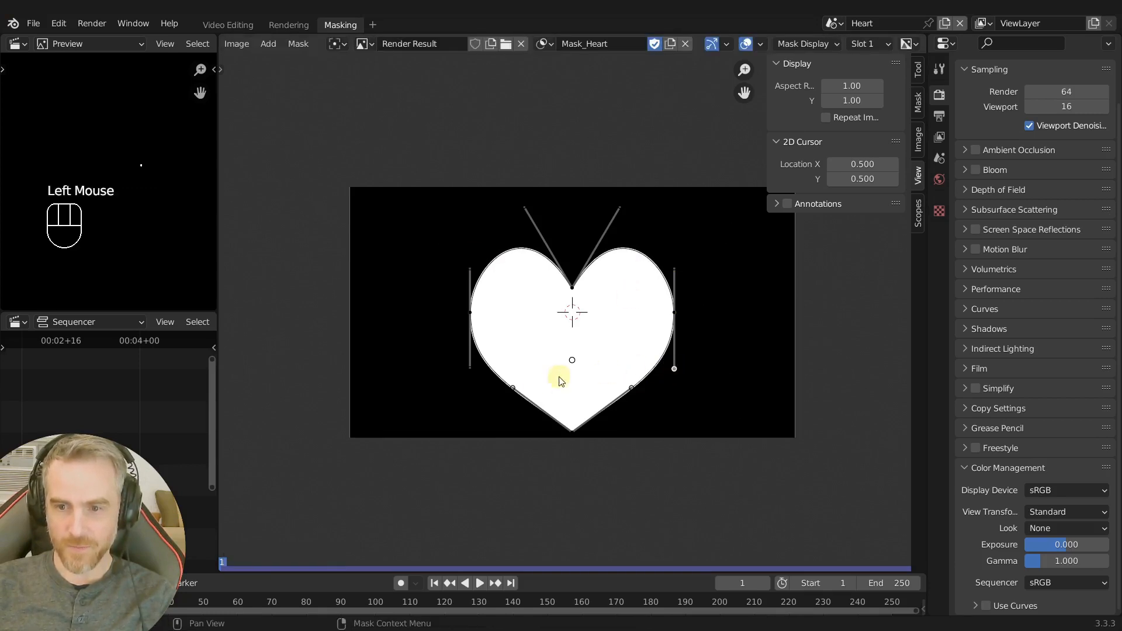
pyautogui.keyDown('shift'); pyautogui.click(470, 367); pyautogui.keyUp('shift')
pyautogui.press('g')
pyautogui.press('y')
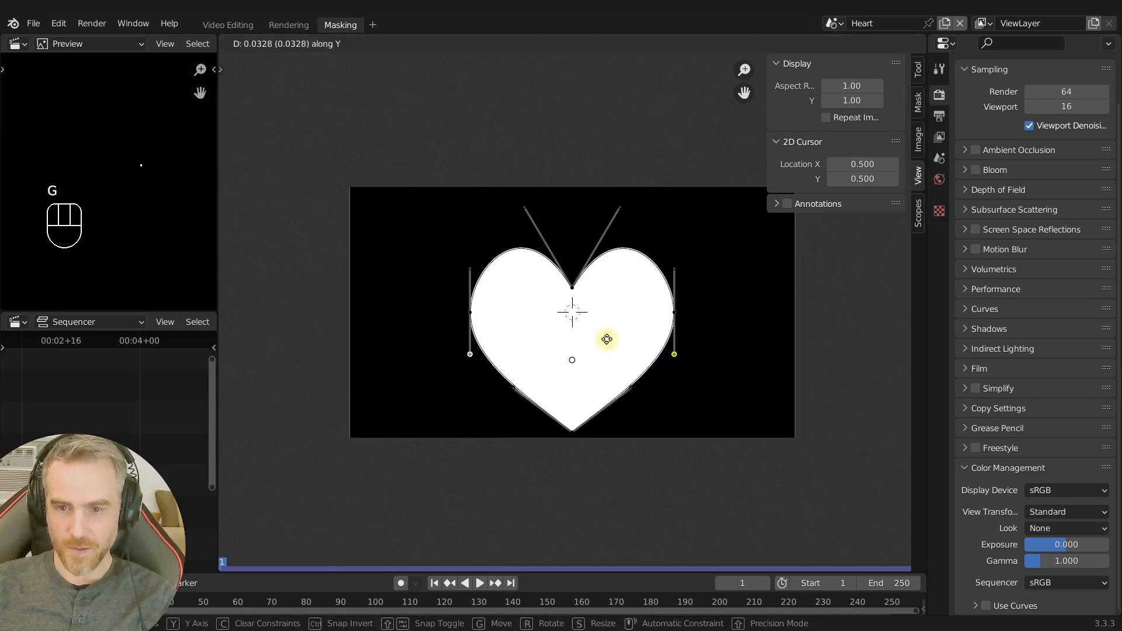
pyautogui.click(606, 336)
# - Hide the mask spline and compare the heart's shape with the finished title project in the other Blender window
pyautogui.click(918, 102)
pyautogui.click(837, 109)
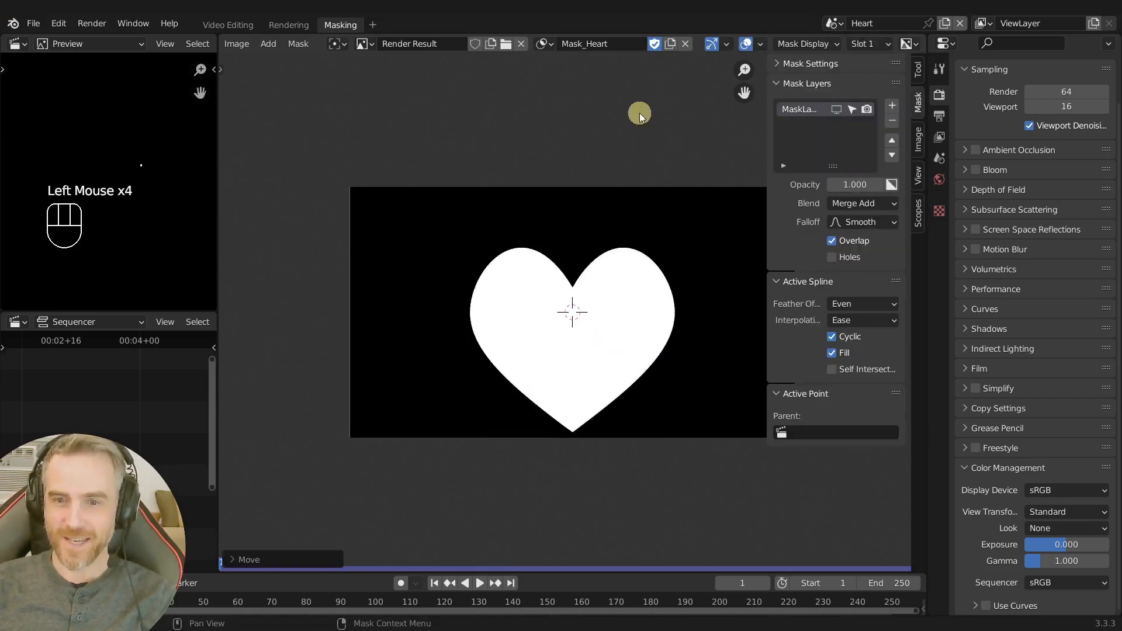
pyautogui.hotkey('alt', 'Tab')
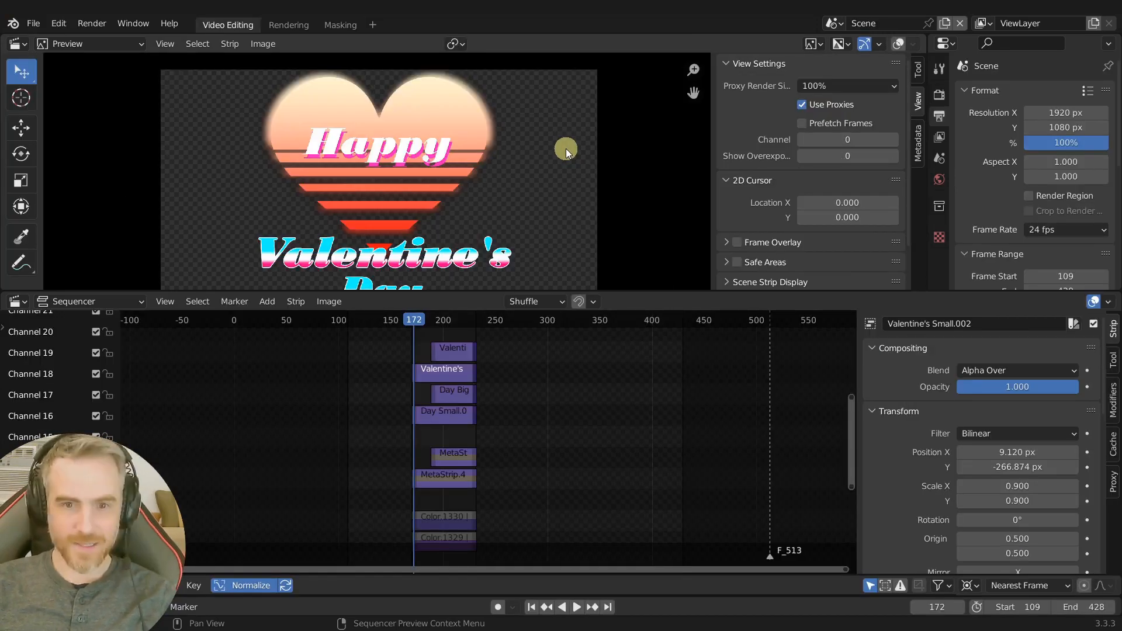
pyautogui.hotkey('alt', 'Tab')
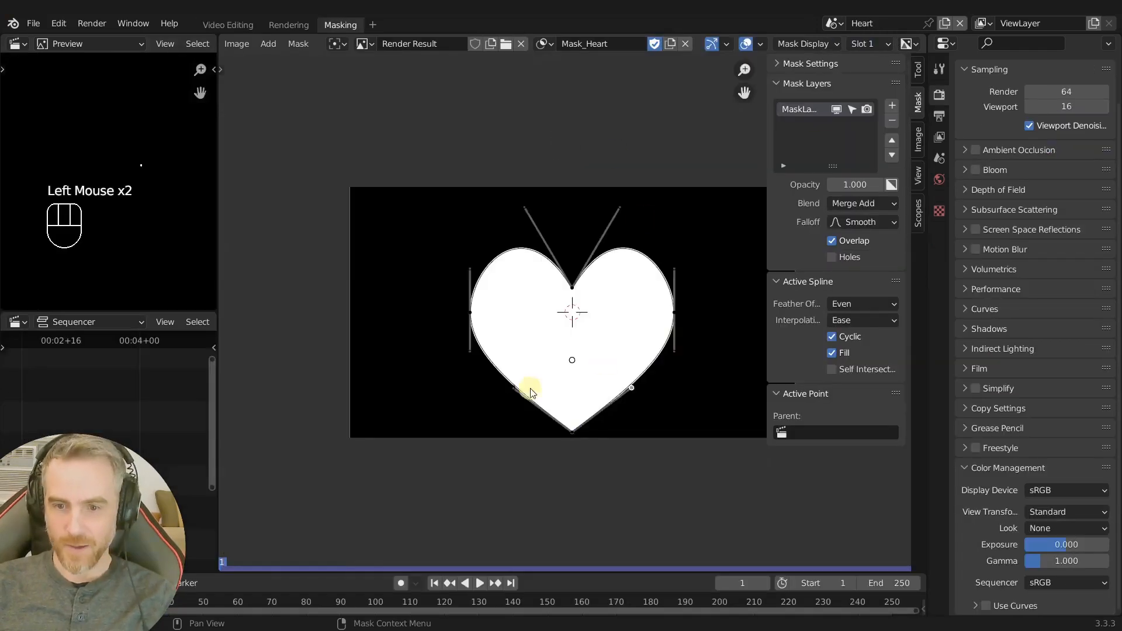
# - Scale the two handles of the heart's bottom tip inward along X
pyautogui.press('s')
pyautogui.press('x')
# - Try to scale the side points' lower handles inward to about 0.96 along X, checking the shape without the spline
pyautogui.click(676, 353)
pyautogui.keyDown('shift'); pyautogui.click(529, 359); pyautogui.keyUp('shift')
pyautogui.press('s')
pyautogui.press('x')
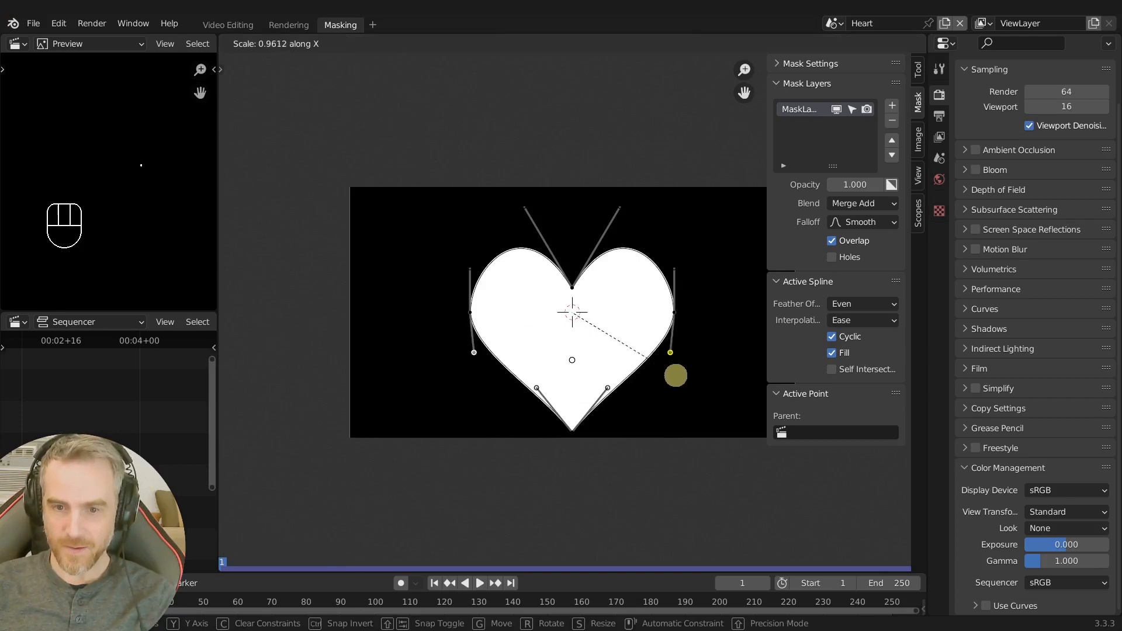
pyautogui.click(675, 376)
pyautogui.click(837, 110)
pyautogui.click(837, 110)
pyautogui.hotkey('ctrl', 'z')
# - Change the handle type of the heart's two side points and scale along X so their lower handles lean inward
pyautogui.click(675, 314)
pyautogui.keyDown('shift'); pyautogui.click(470, 312); pyautogui.keyUp('shift')
pyautogui.press('v')
pyautogui.click(536, 250)
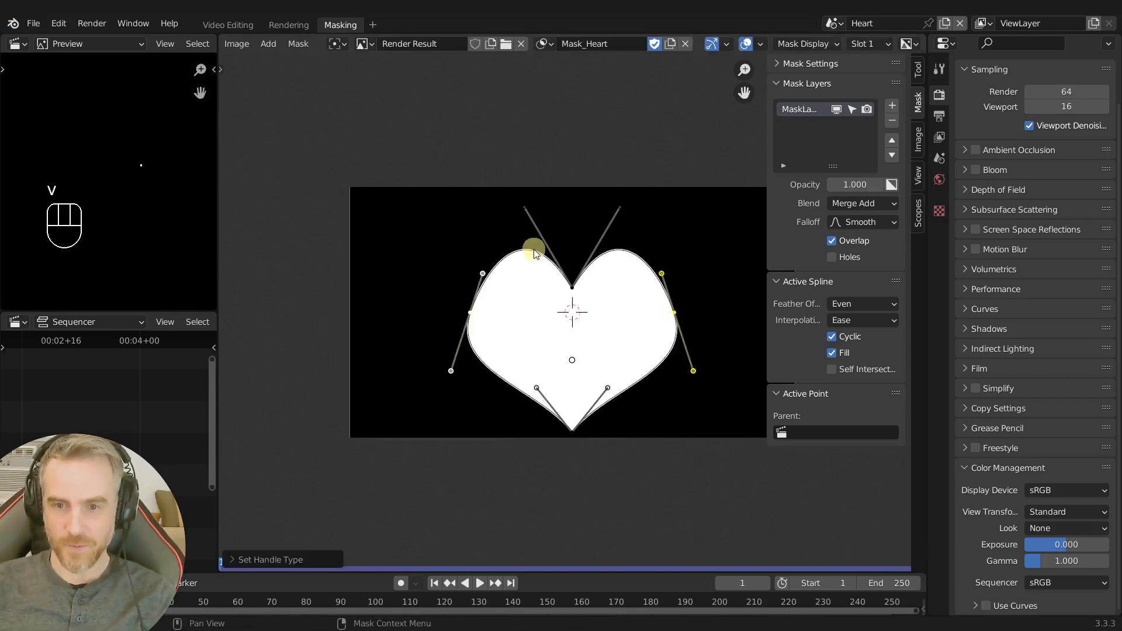
pyautogui.press('s')
pyautogui.press('x')
pyautogui.click(687, 351)
pyautogui.click(836, 109)
pyautogui.click(837, 109)
# - Spread the bottom tip's handles slightly outward along X, checking the heart with the spline hidden and shown
pyautogui.press('s')
pyautogui.press('x')
pyautogui.click(619, 390)
pyautogui.click(837, 109)
pyautogui.click(836, 110)
pyautogui.click(837, 109)
pyautogui.click(834, 109)
pyautogui.click(835, 109)
pyautogui.click(832, 111)
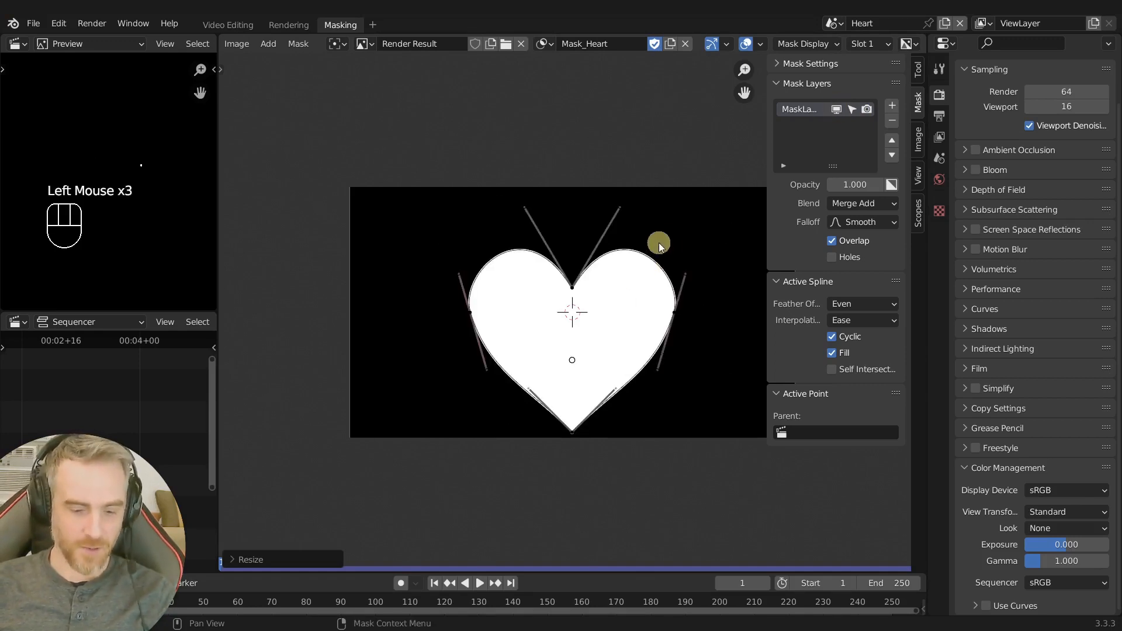
# - Select the whole heart spline and raise it by about 0.055 along Y in the frame
pyautogui.press('a')
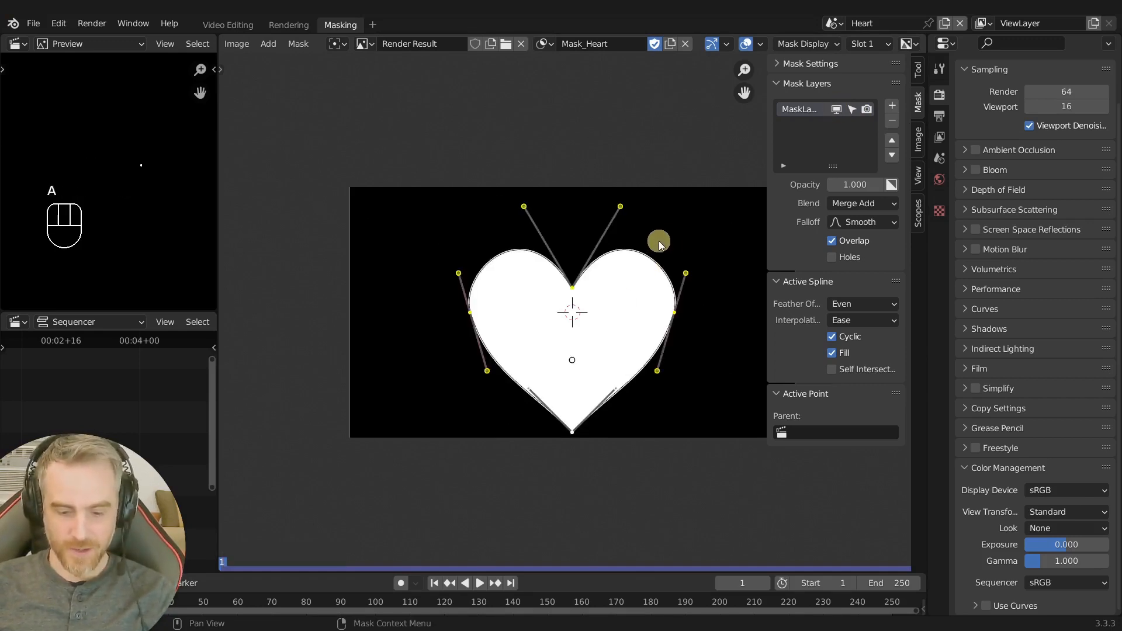
pyautogui.press('g')
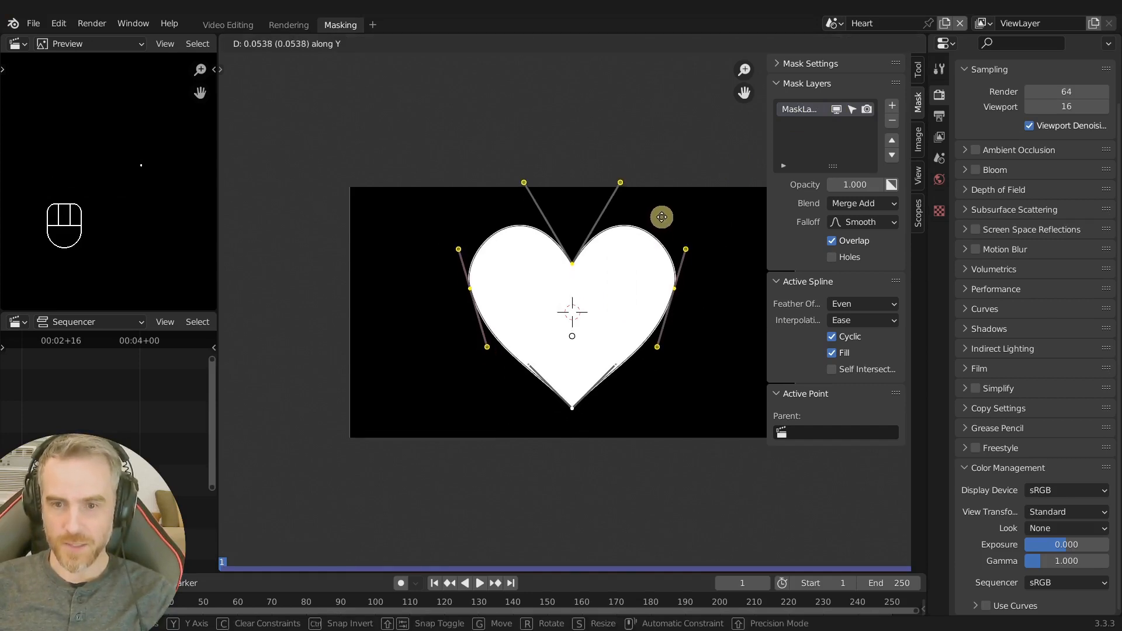
pyautogui.click(661, 216)
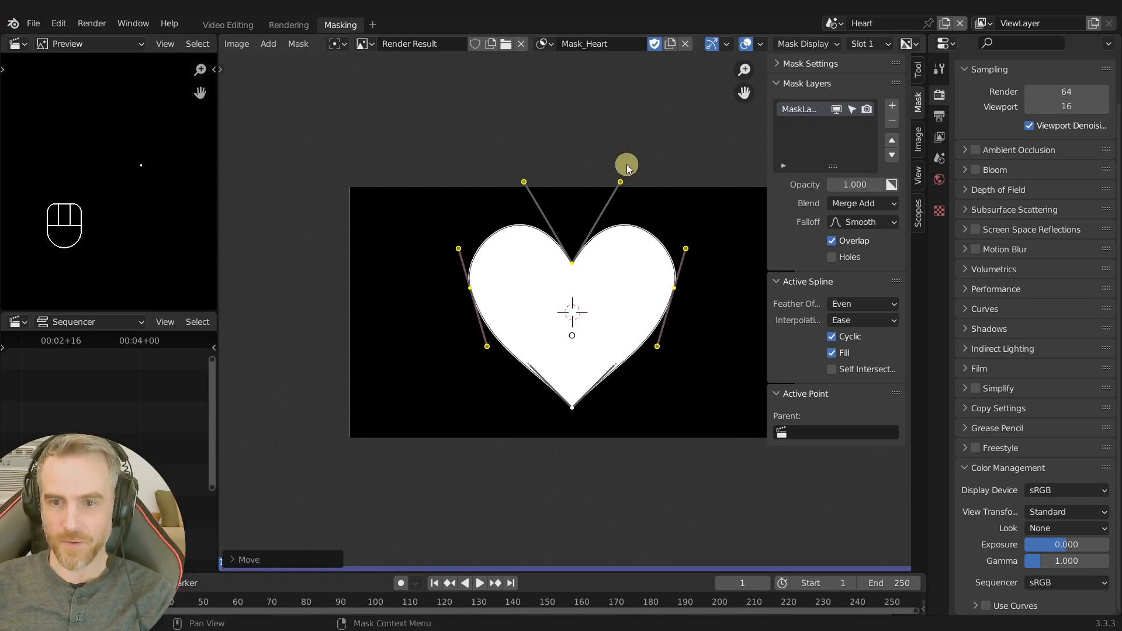
pyautogui.click(590, 135)
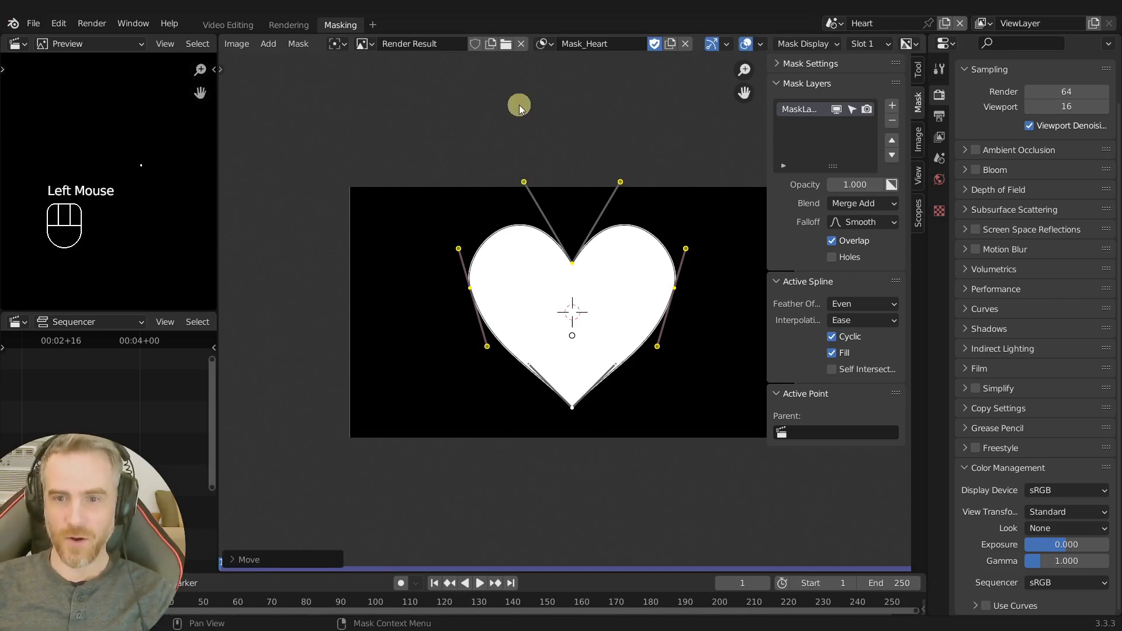
# - In the Video Editing workspace, duplicate the black Color strip to the channel above and make the copy white
pyautogui.click(229, 25)
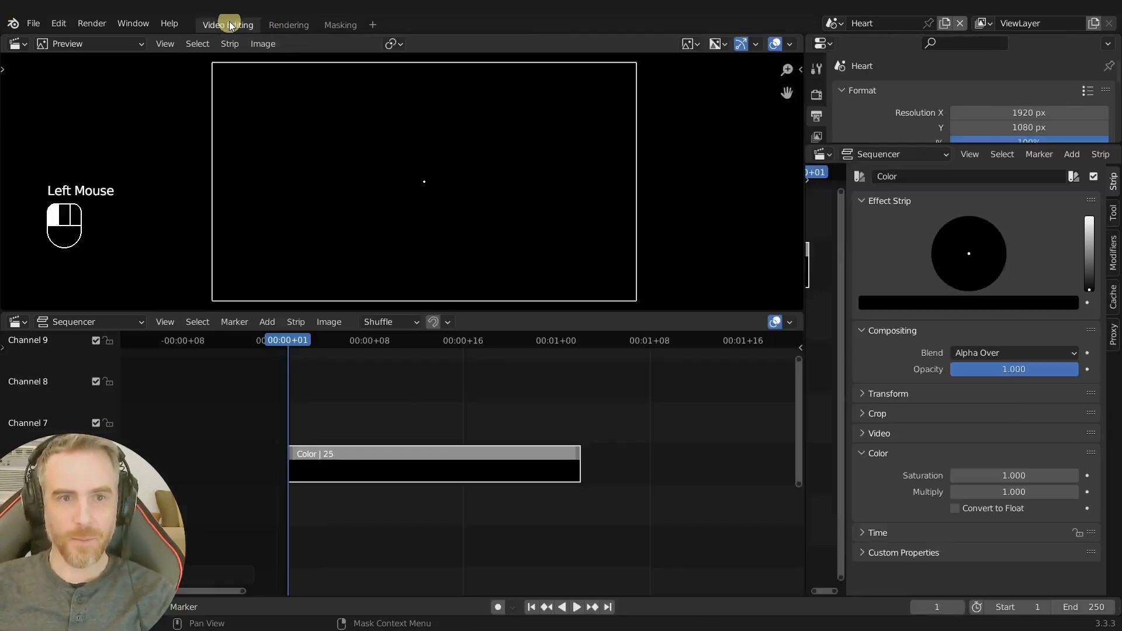
pyautogui.moveTo(431, 448); pyautogui.dragTo(427, 483, button='middle')
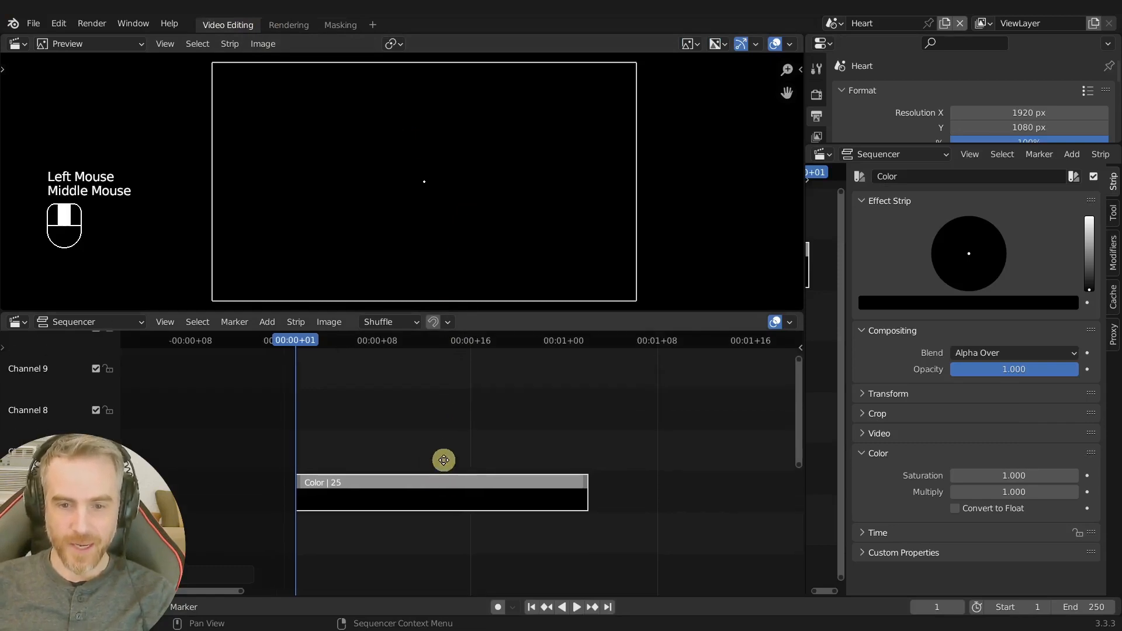
pyautogui.click(427, 483)
pyautogui.hotkey('shift', 'd')
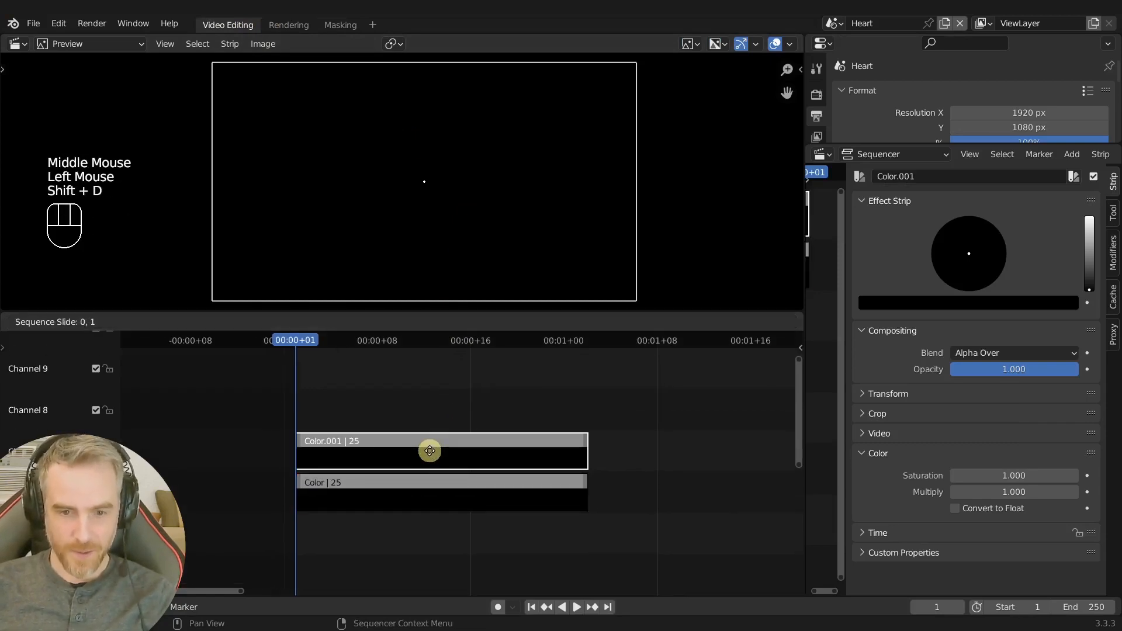
pyautogui.click(430, 452)
pyautogui.moveTo(1089, 289); pyautogui.dragTo(1024, 220)
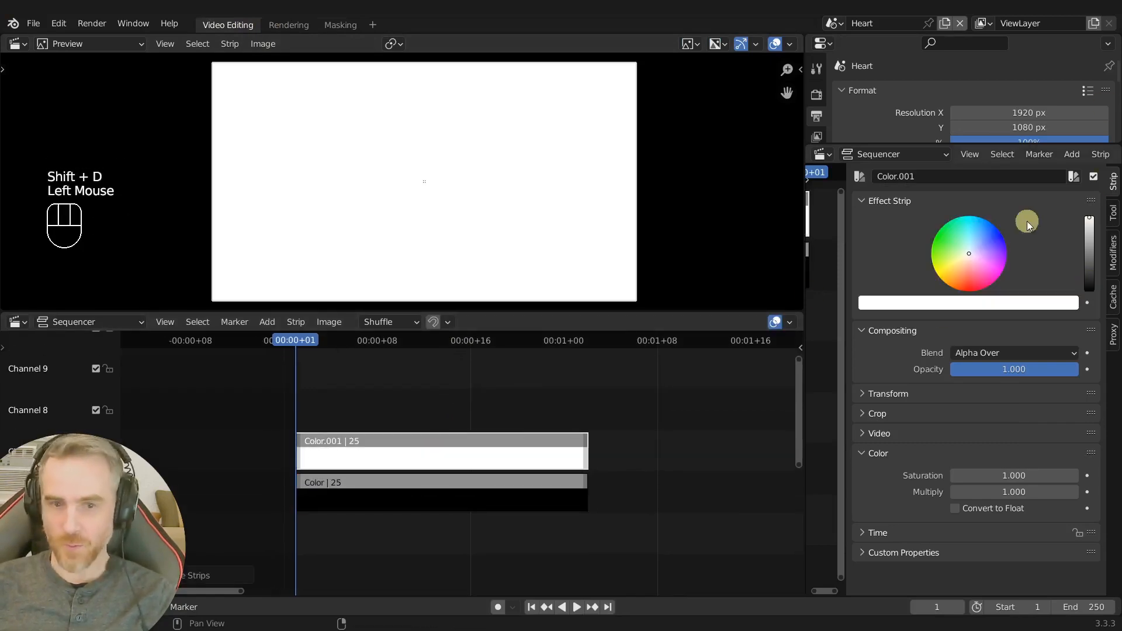
# - Add a Mask modifier to the white color strip, using Mask as the input type and Mask_Heart as the mask
pyautogui.click(1113, 257)
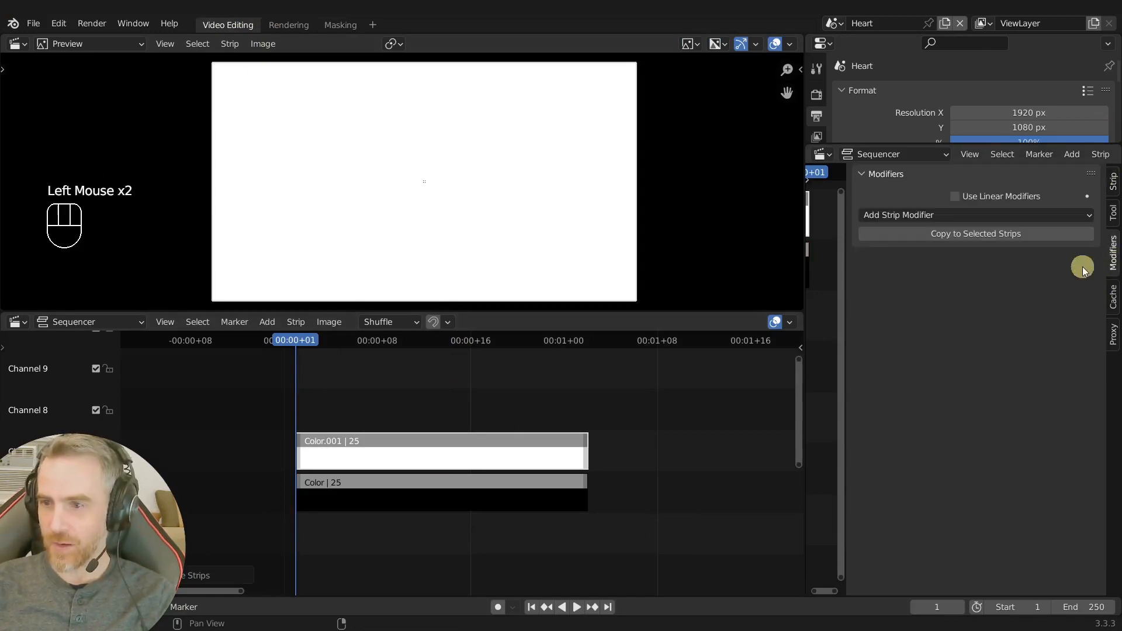
pyautogui.click(947, 215)
pyautogui.click(915, 303)
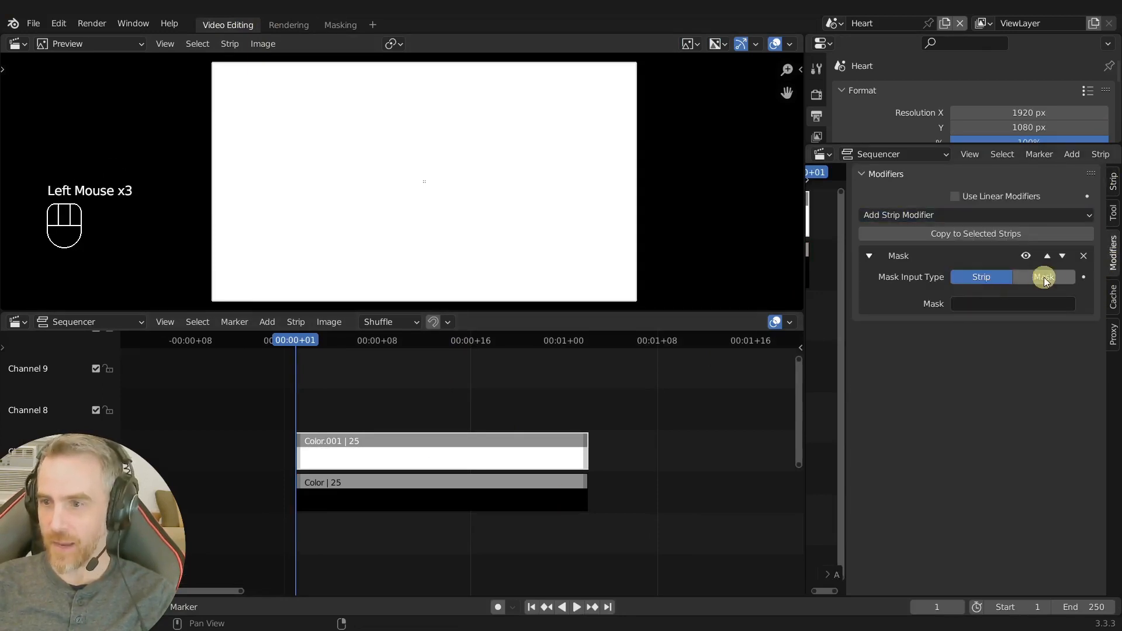
pyautogui.click(1045, 277)
pyautogui.moveTo(1022, 296); pyautogui.dragTo(997, 318)
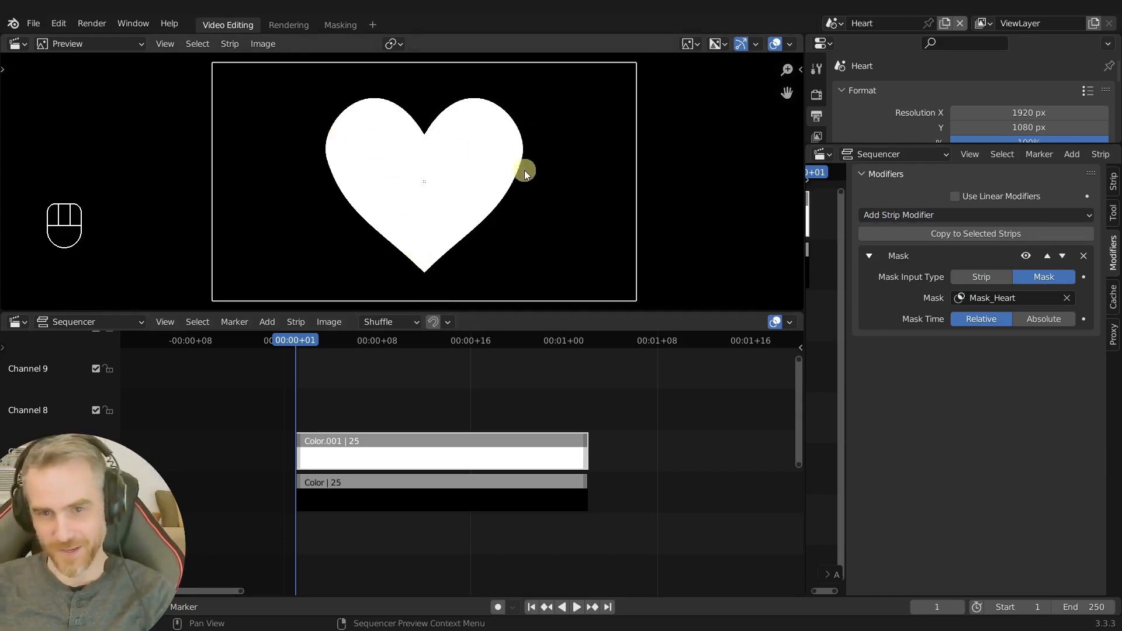
# - Duplicate the black Color strip to the channel above the white strip and make the copy light green
pyautogui.click(415, 461)
pyautogui.moveTo(415, 461); pyautogui.dragTo(416, 467, button='middle')
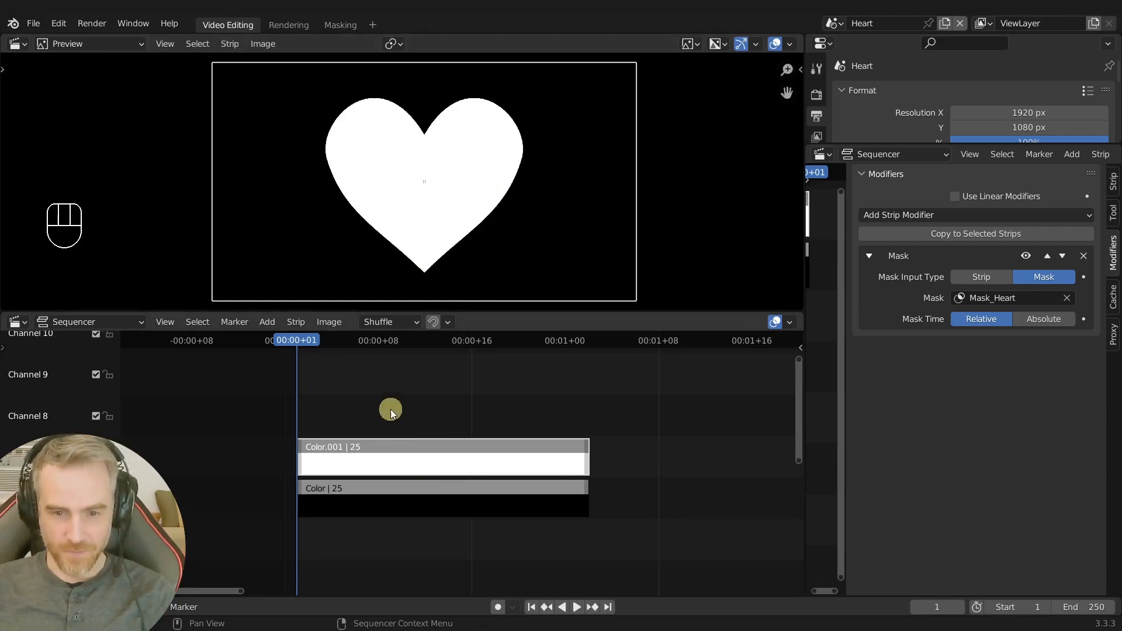
pyautogui.doubleClick(351, 509)
pyautogui.hotkey('shift', 'd')
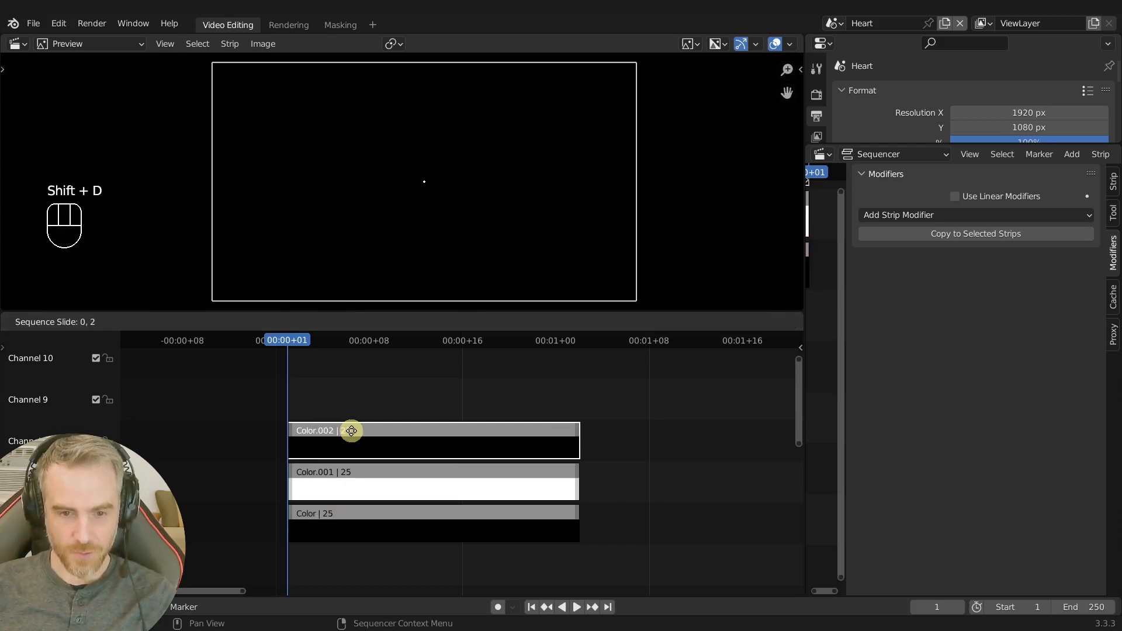
pyautogui.click(351, 431)
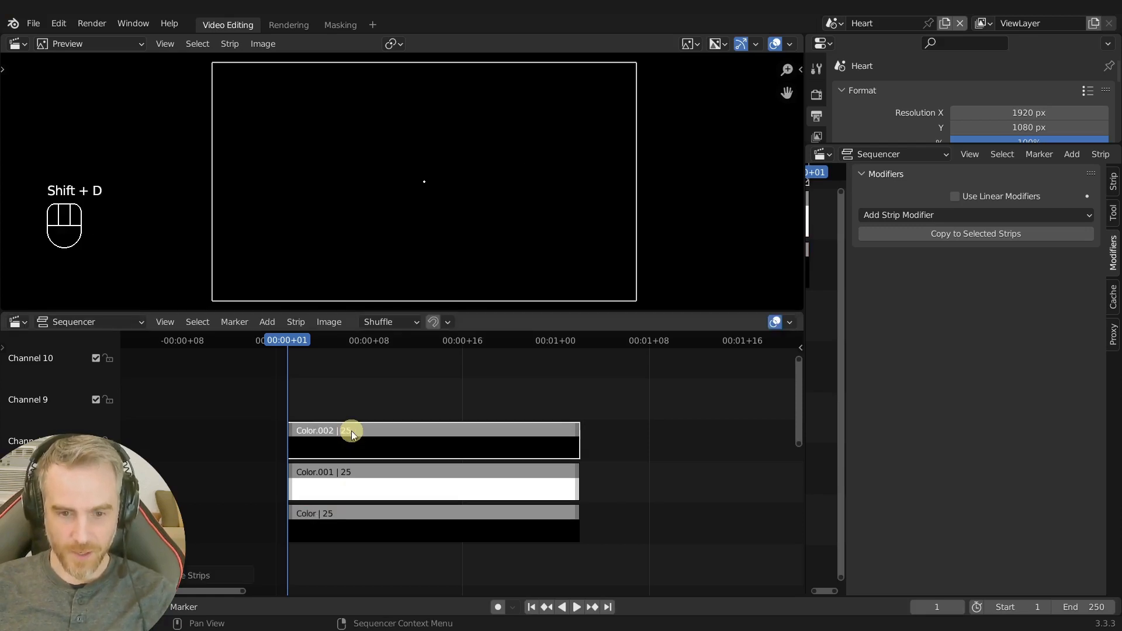
pyautogui.click(1100, 188)
pyautogui.moveTo(1090, 267); pyautogui.dragTo(1089, 175)
pyautogui.click(993, 230)
pyautogui.moveTo(994, 231)
pyautogui.mouseDown()
pyautogui.moveTo(949, 248)
pyautogui.moveTo(935, 240)
pyautogui.moveTo(939, 251)
pyautogui.mouseUp()
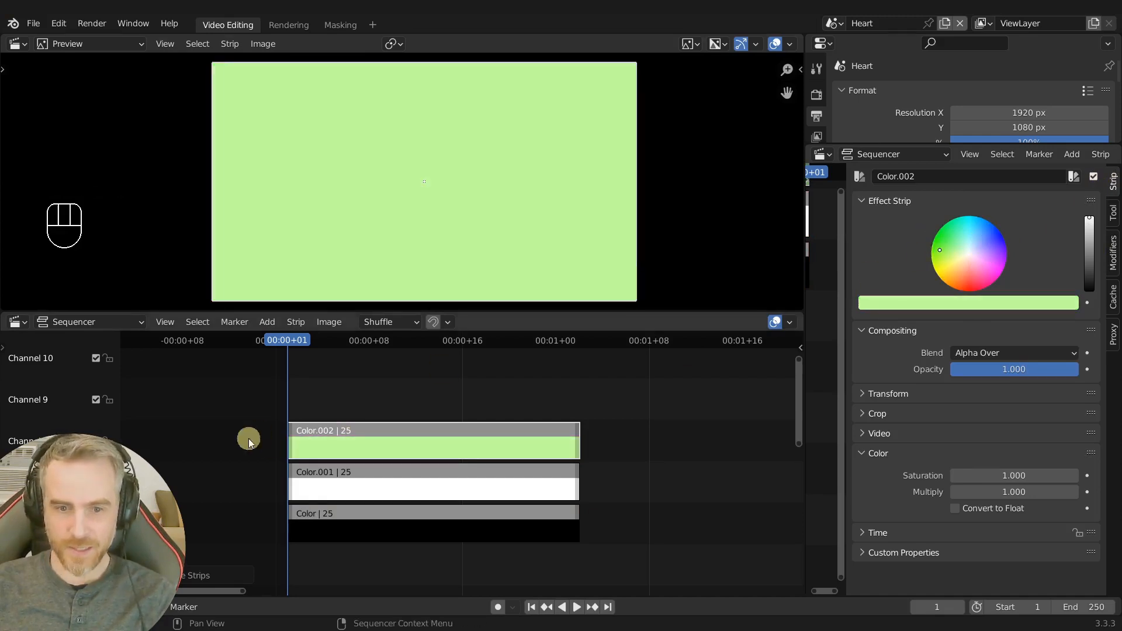
# - Scale the light green strip along Y into a thin horizontal bar about a tenth of the frame's height
pyautogui.click(373, 451)
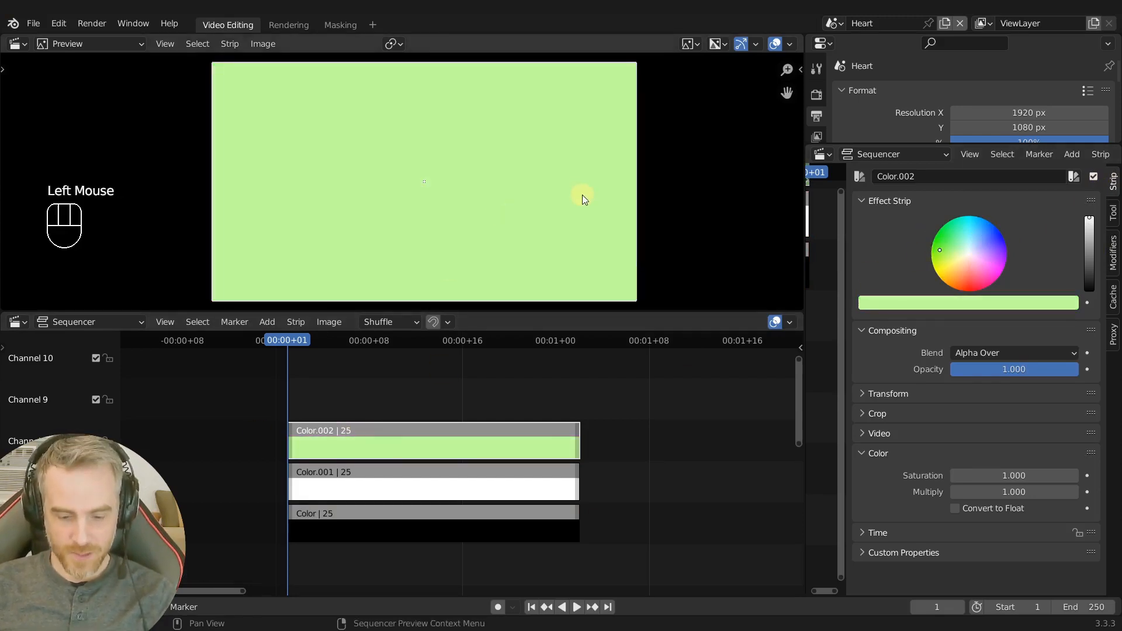
pyautogui.press('s')
pyautogui.press('y')
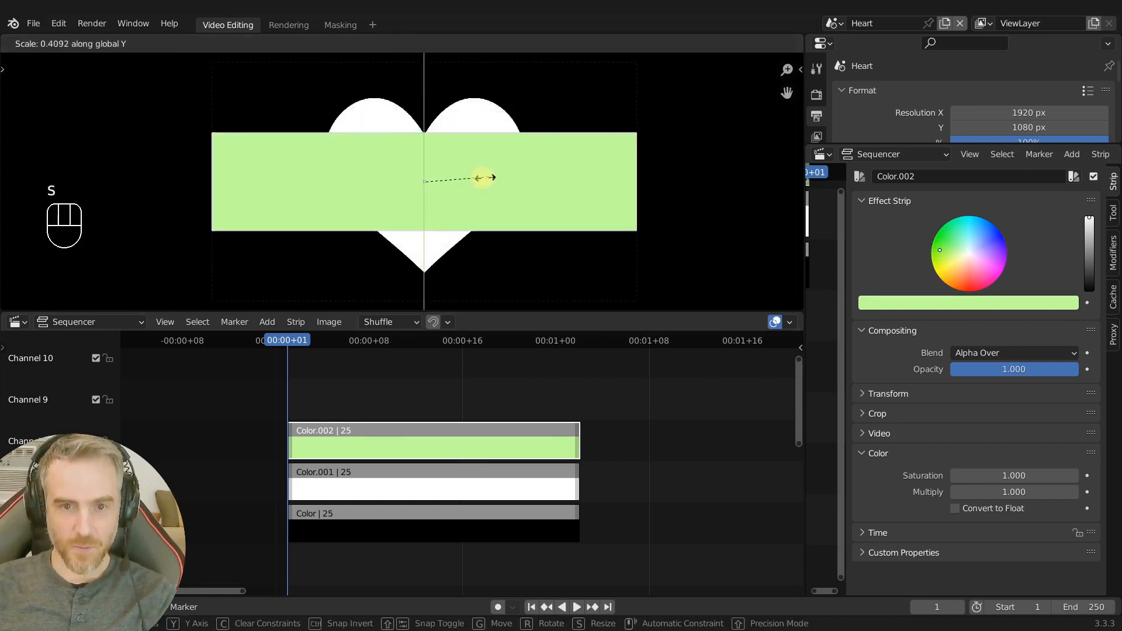
pyautogui.click(442, 185)
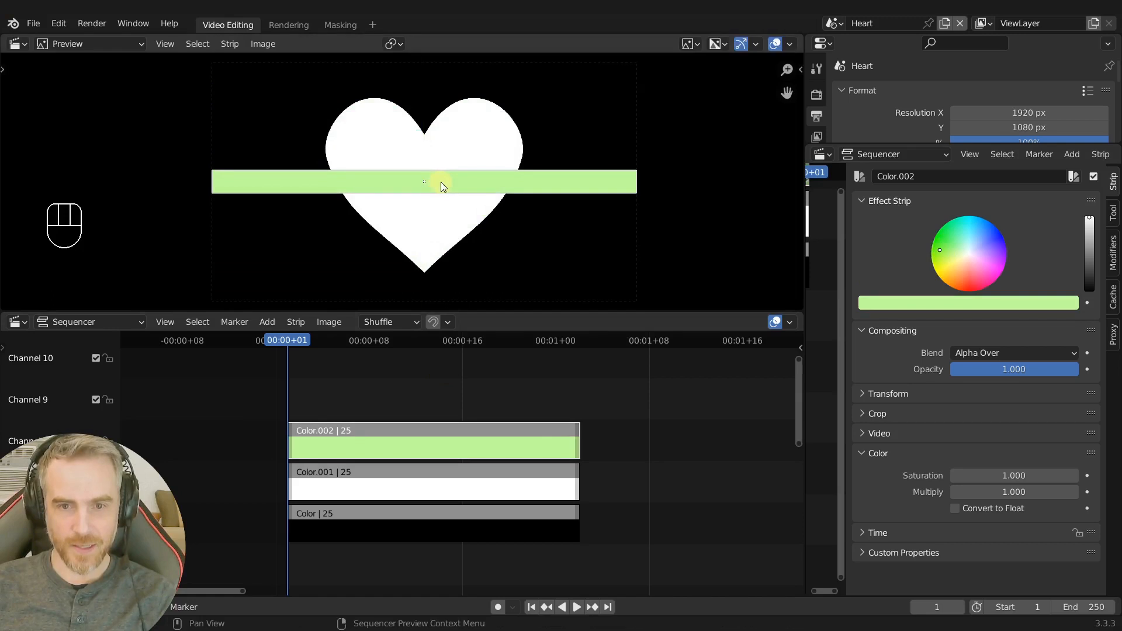
# - Move the light green bar down along Y to about -493 px at the frame's bottom edge and keyframe its Y position at frame 1
pyautogui.press('g')
pyautogui.press('y')
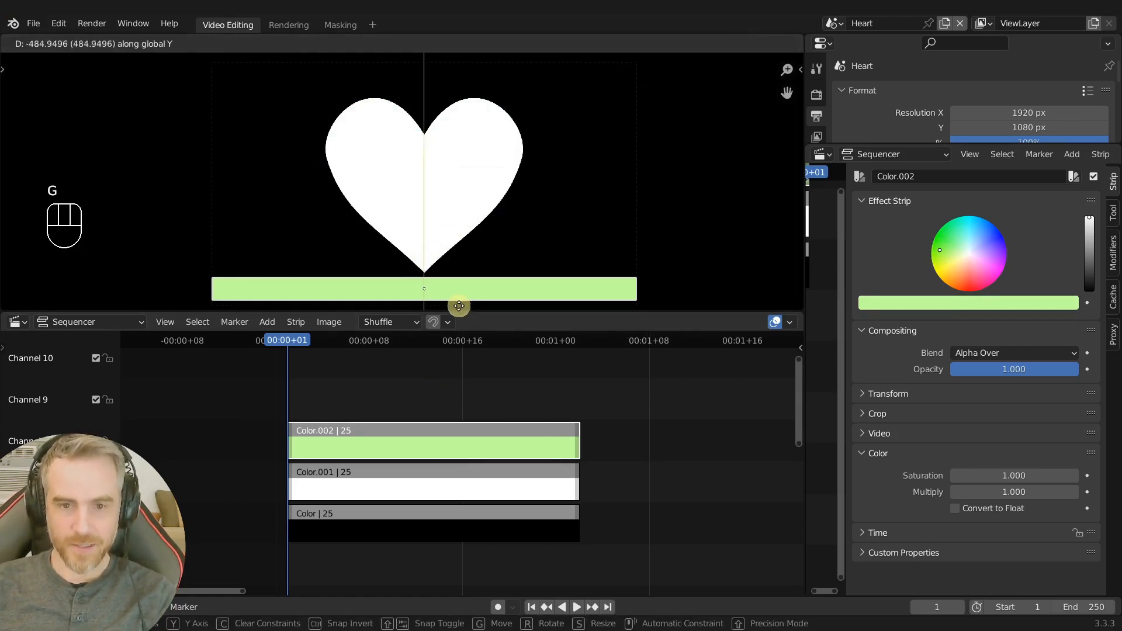
pyautogui.click(459, 306)
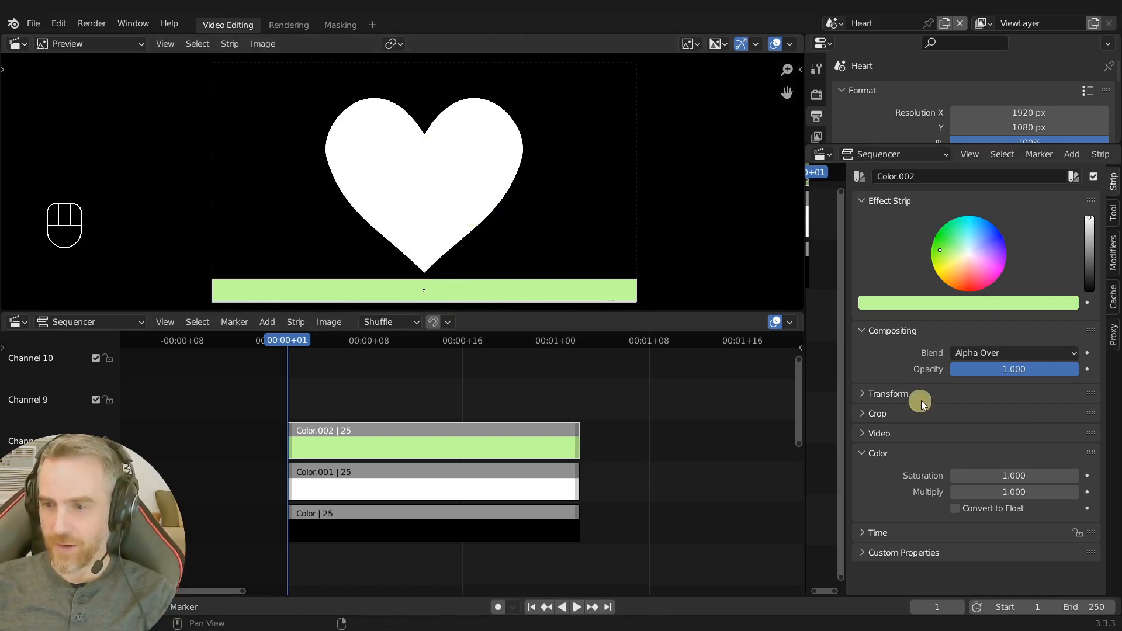
pyautogui.click(890, 395)
pyautogui.scroll(-2, 900, 395)
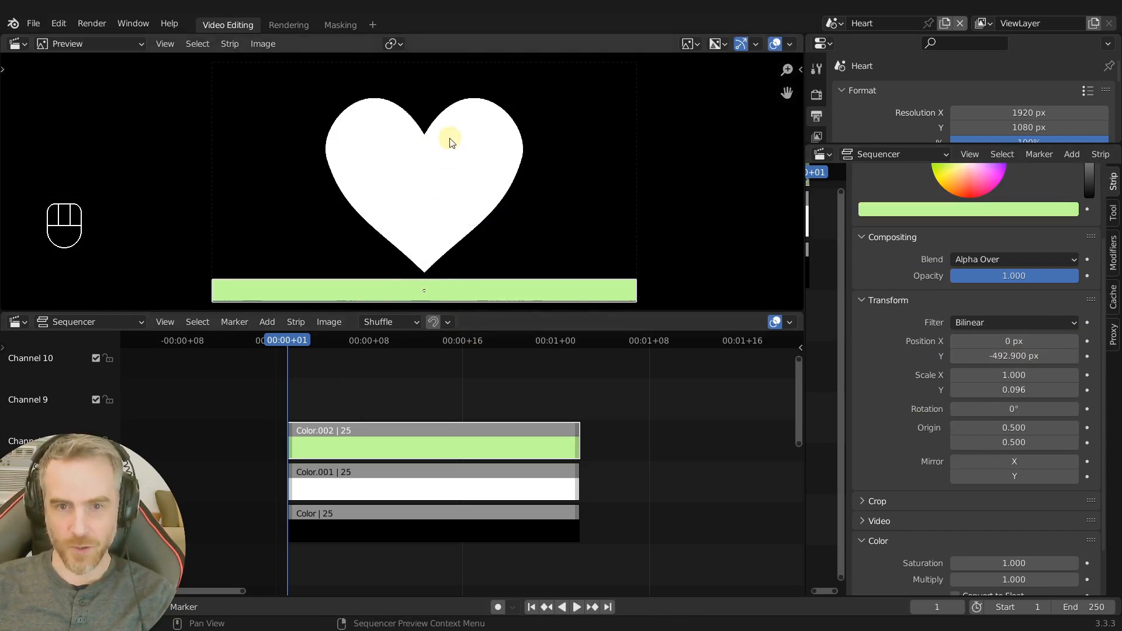
pyautogui.click(1087, 356)
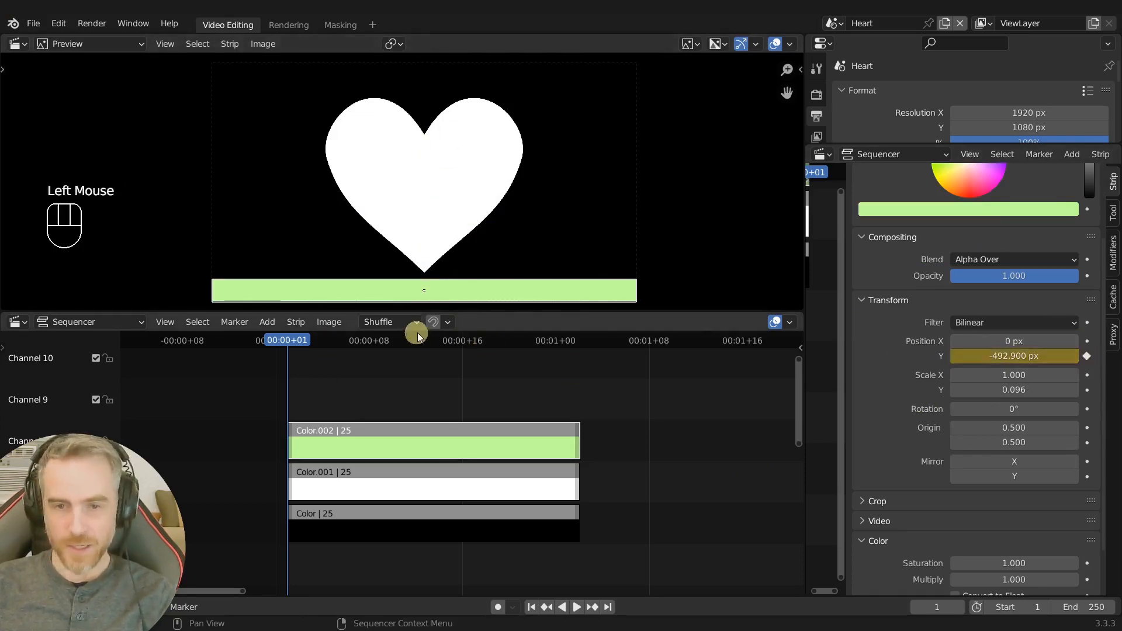
# - Switch the sequencer's time ruler from seconds to frame numbers
pyautogui.keyDown('ctrl'); pyautogui.moveTo(543, 403); pyautogui.dragTo(574, 432, button='middle'); pyautogui.keyUp('ctrl')
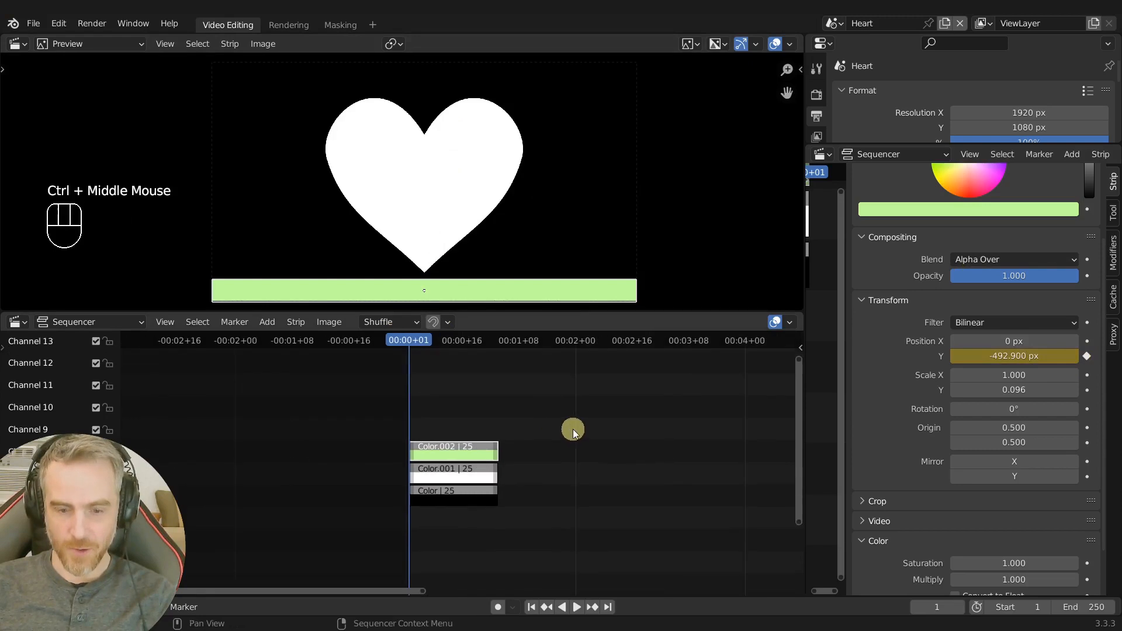
pyautogui.moveTo(530, 379); pyautogui.dragTo(395, 376, button='middle')
pyautogui.moveTo(471, 344); pyautogui.dragTo(487, 345)
pyautogui.click(578, 345)
pyautogui.keyDown('ctrl'); pyautogui.moveTo(602, 374); pyautogui.dragTo(508, 391, button='middle'); pyautogui.keyUp('ctrl')
pyautogui.keyDown('ctrl'); pyautogui.moveTo(508, 391); pyautogui.dragTo(501, 392, button='middle'); pyautogui.keyUp('ctrl')
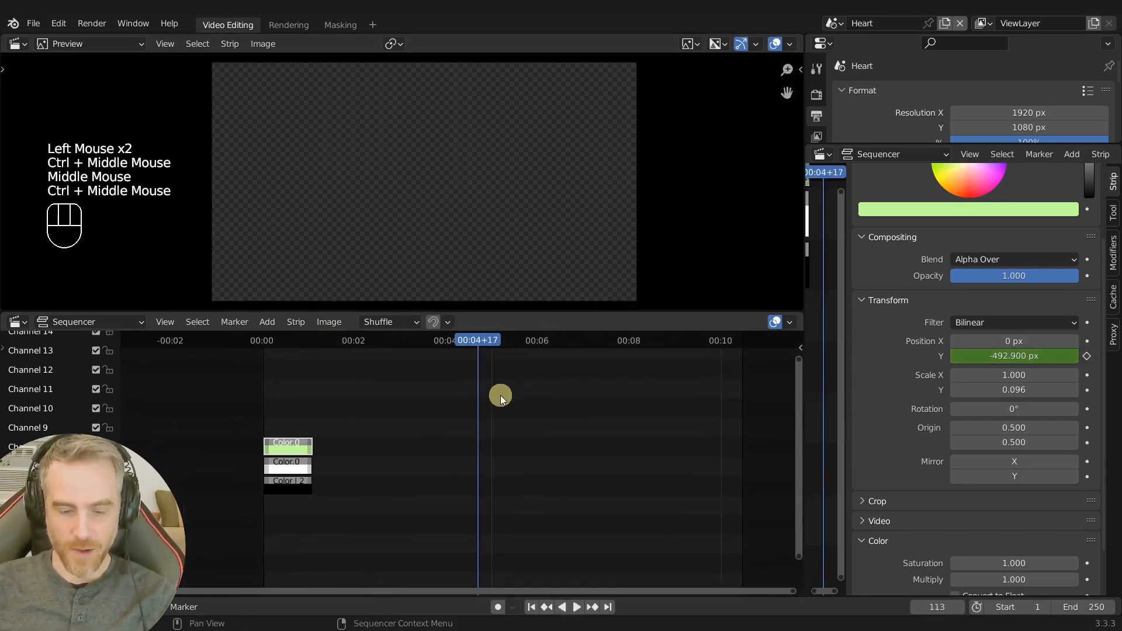
pyautogui.hotkey('ctrl', 't')
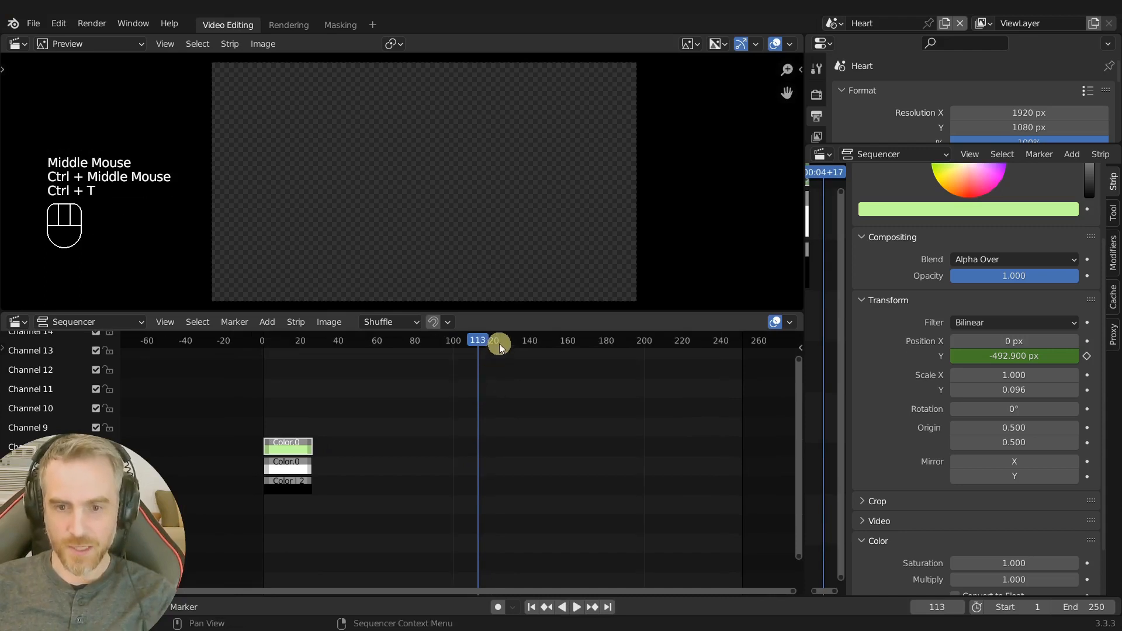
pyautogui.hotkey('ctrl', 't')
pyautogui.hotkey('ctrl', 't')
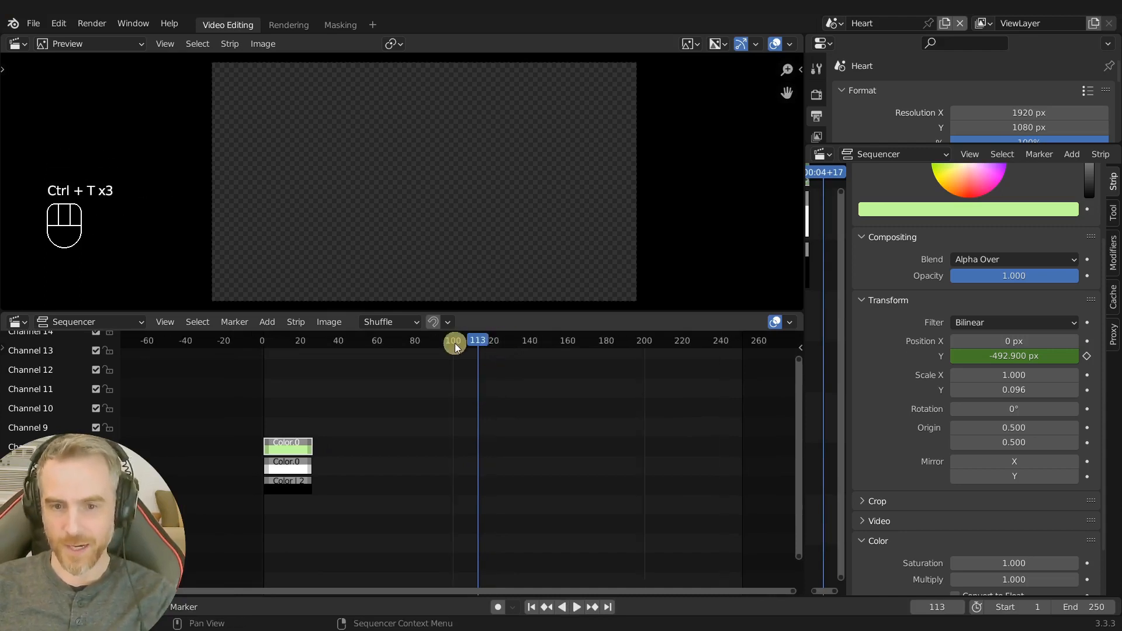
# - Place the playhead at frame 210 in the sequencer
pyautogui.moveTo(506, 348); pyautogui.dragTo(437, 348, button='middle')
pyautogui.click(577, 345)
pyautogui.click(588, 345)
pyautogui.moveTo(587, 345); pyautogui.dragTo(594, 341)
# - Extend the ends of all three color strips together so each is 380 frames long
pyautogui.click(217, 445)
pyautogui.keyDown('shift'); pyautogui.click(216, 466); pyautogui.keyUp('shift')
pyautogui.keyDown('shift'); pyautogui.click(216, 485); pyautogui.keyUp('shift')
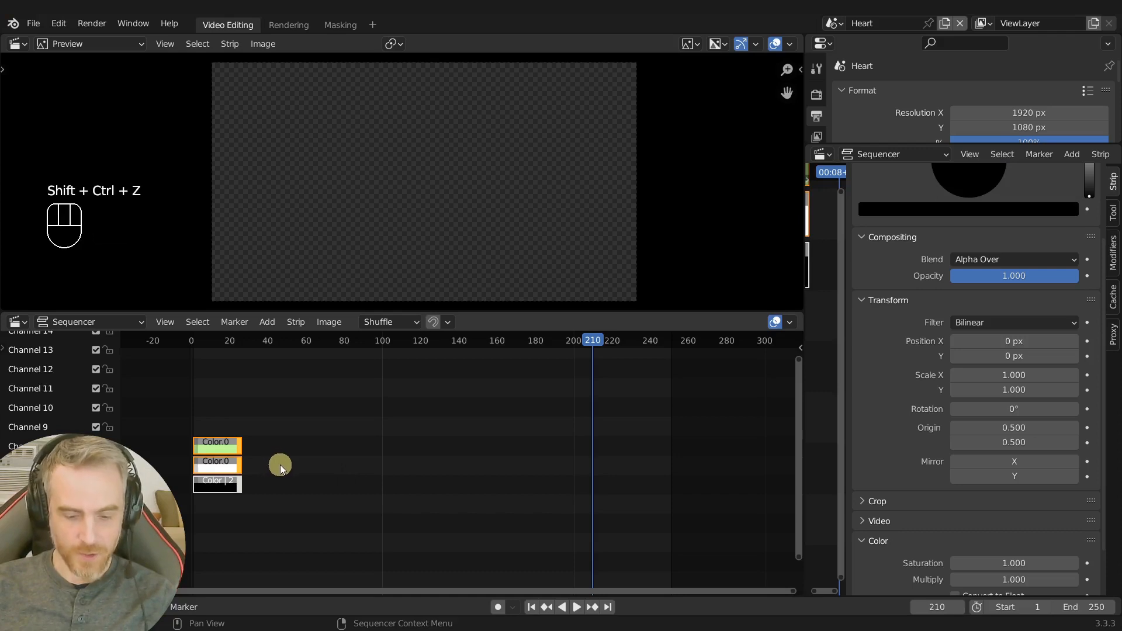
pyautogui.hotkey('shift', 's')
pyautogui.moveTo(518, 426); pyautogui.dragTo(408, 466, button='middle')
pyautogui.press('g')
pyautogui.click(737, 467)
pyautogui.moveTo(466, 417); pyautogui.dragTo(643, 431, button='middle')
pyautogui.keyDown('ctrl'); pyautogui.moveTo(647, 452); pyautogui.dragTo(630, 455, button='middle'); pyautogui.keyUp('ctrl')
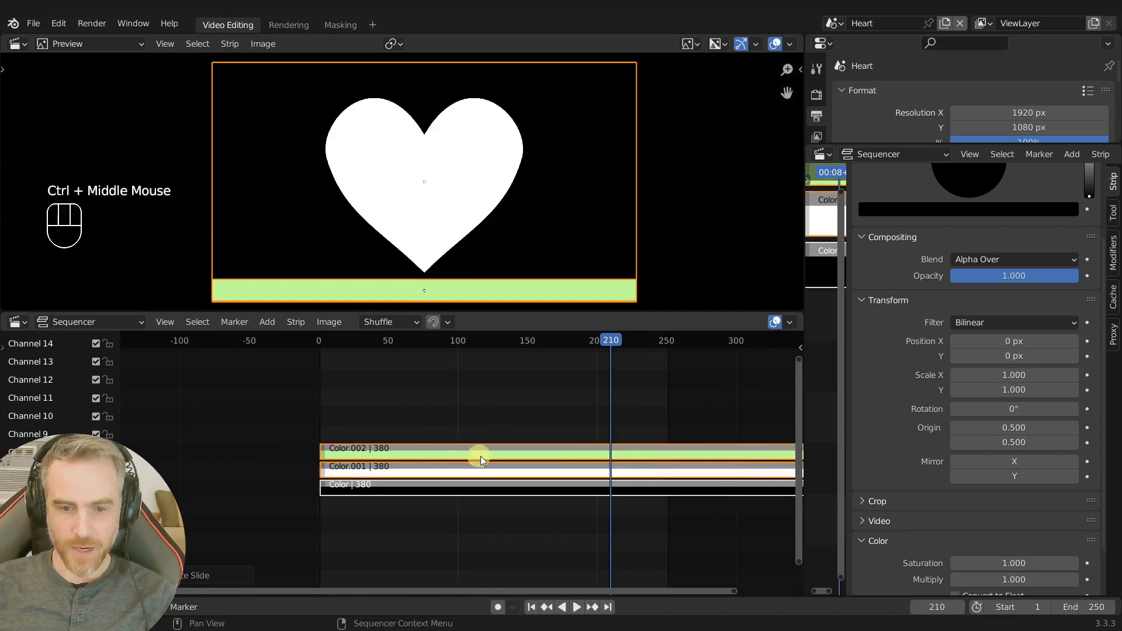
# - Select only the light green strip, return to frame 1 and keyframe its Y scale there
pyautogui.click(527, 451)
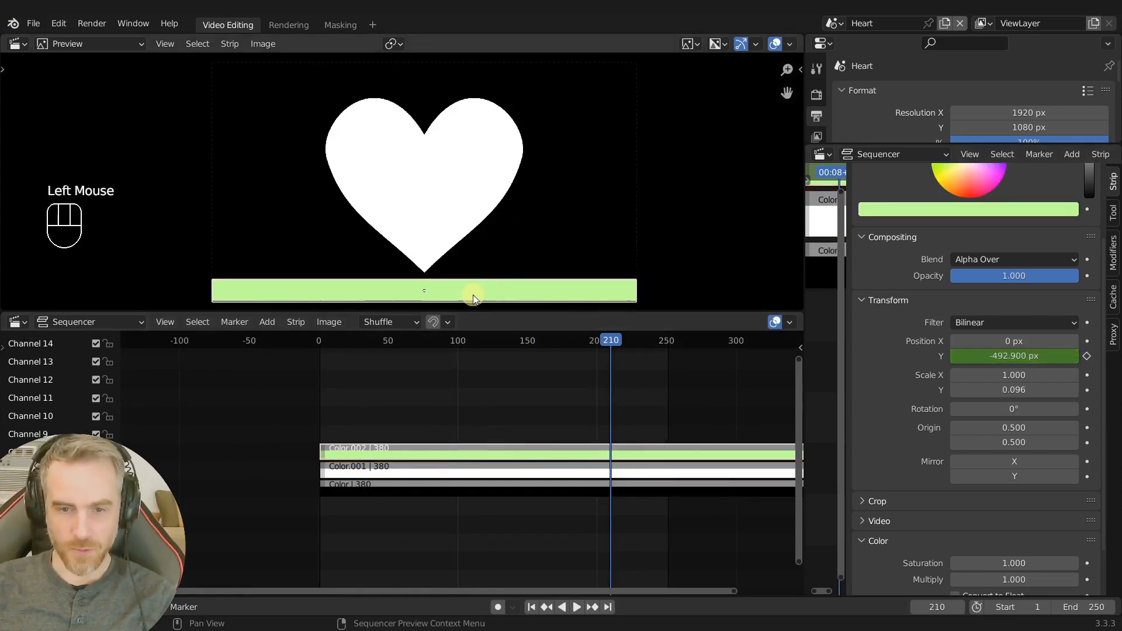
pyautogui.press('g')
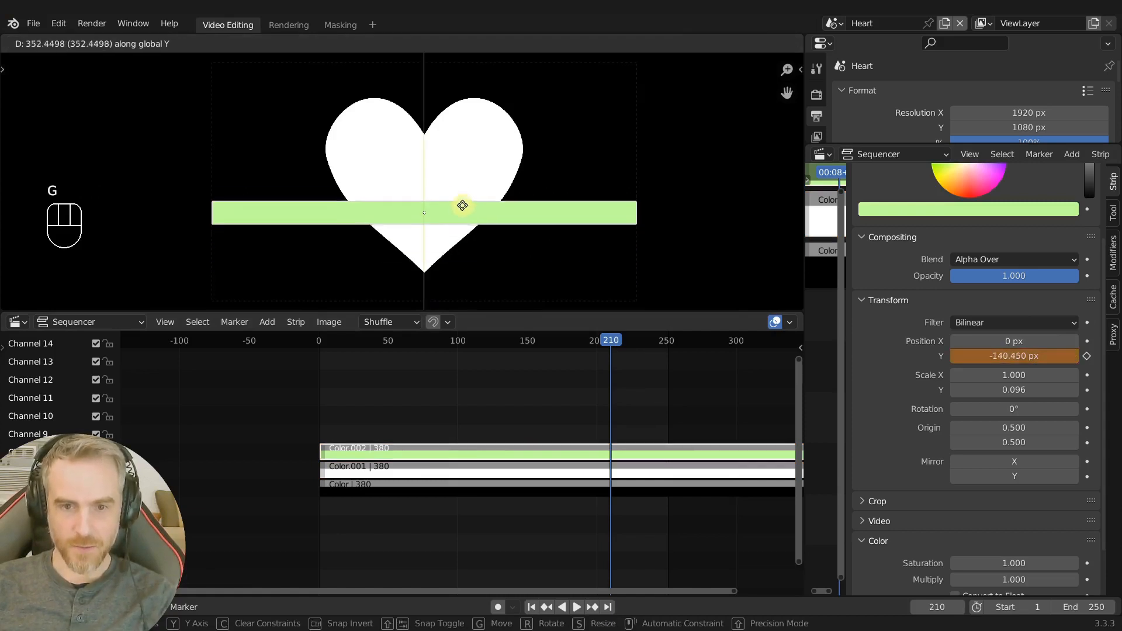
pyautogui.rightClick(459, 150)
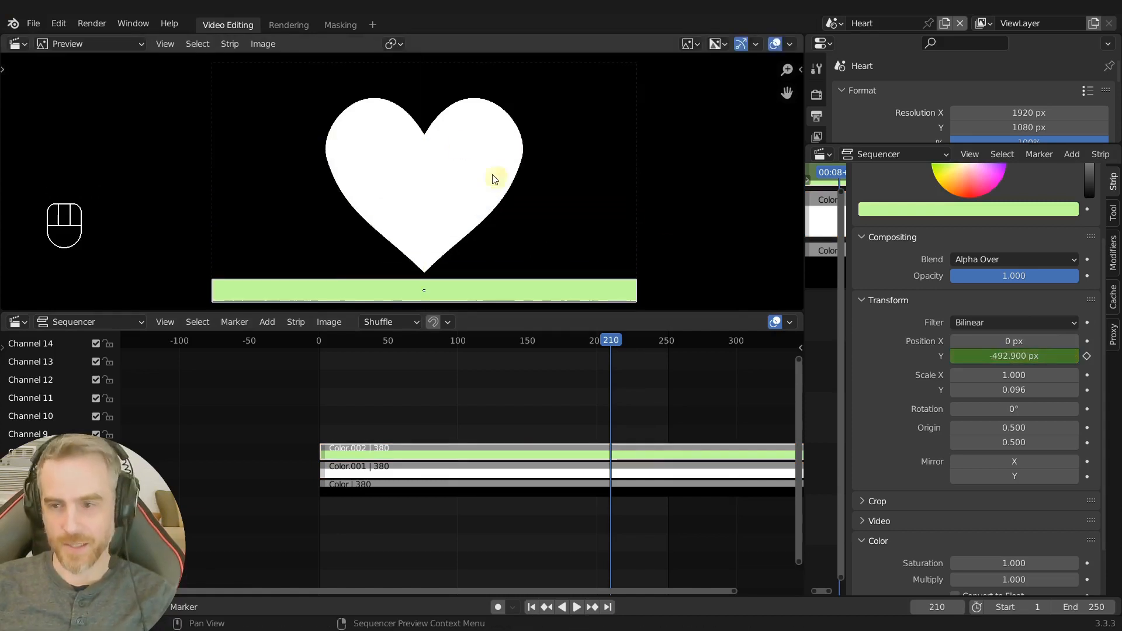
pyautogui.moveTo(582, 597); pyautogui.dragTo(582, 617)
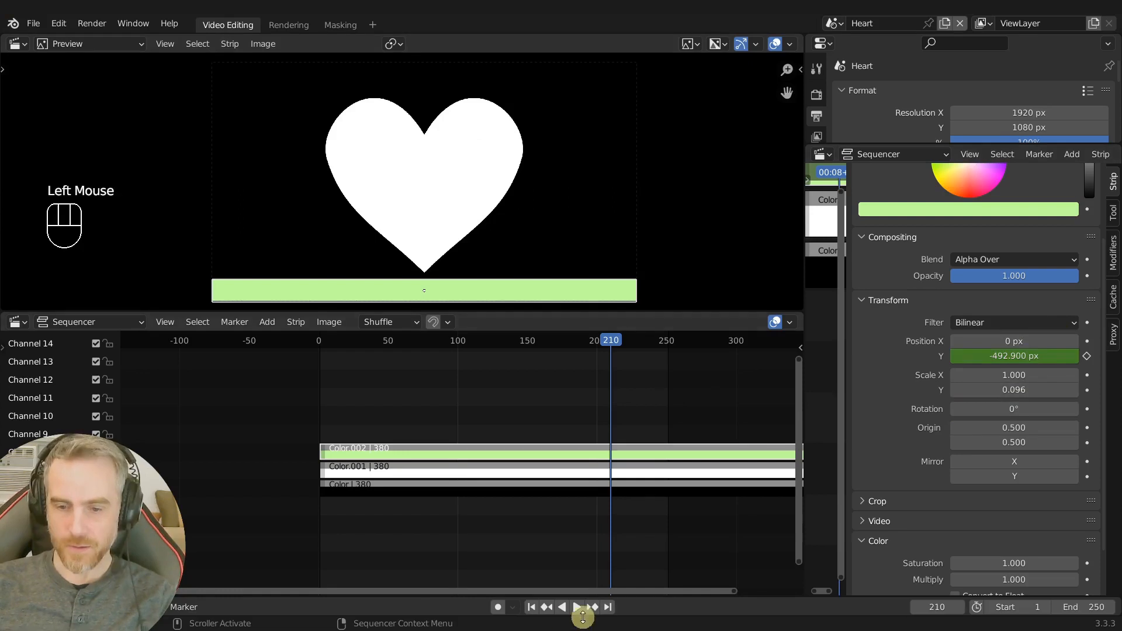
pyautogui.click(531, 607)
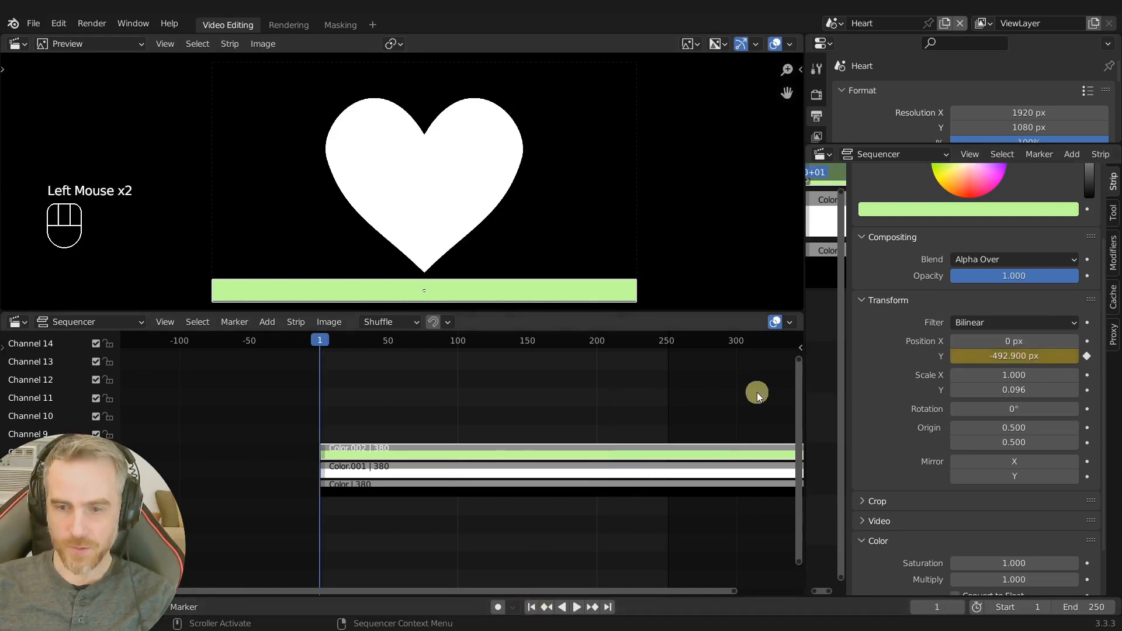
pyautogui.click(1087, 390)
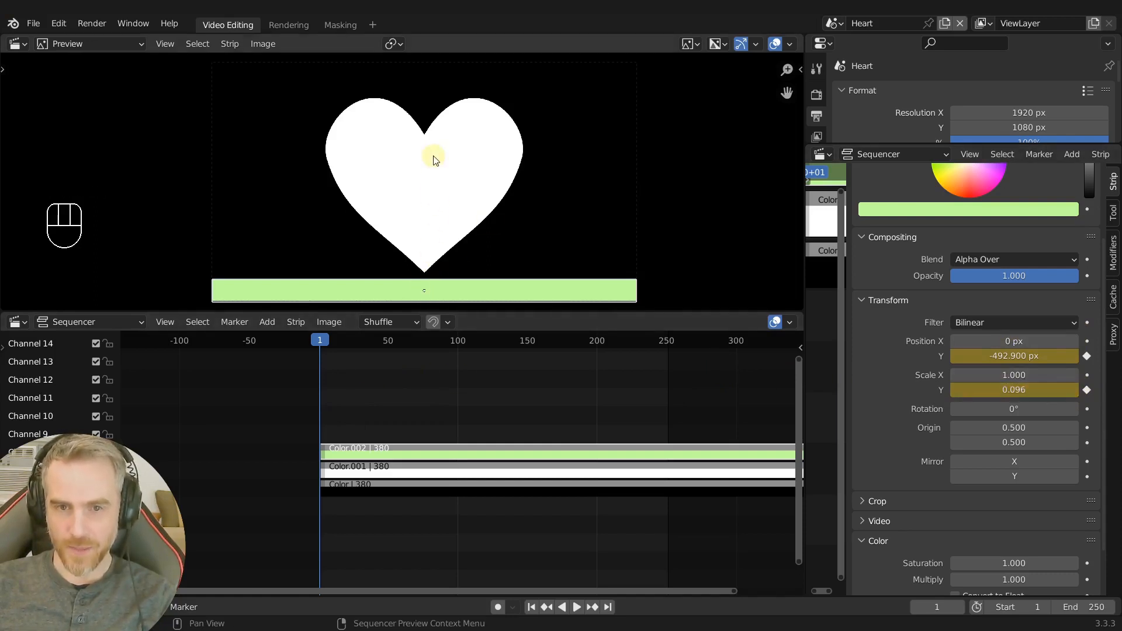
# - At frame 210, move the light green bar up along Y to about 143 px, across the heart's upper part
pyautogui.click(942, 608)
pyautogui.write('21')
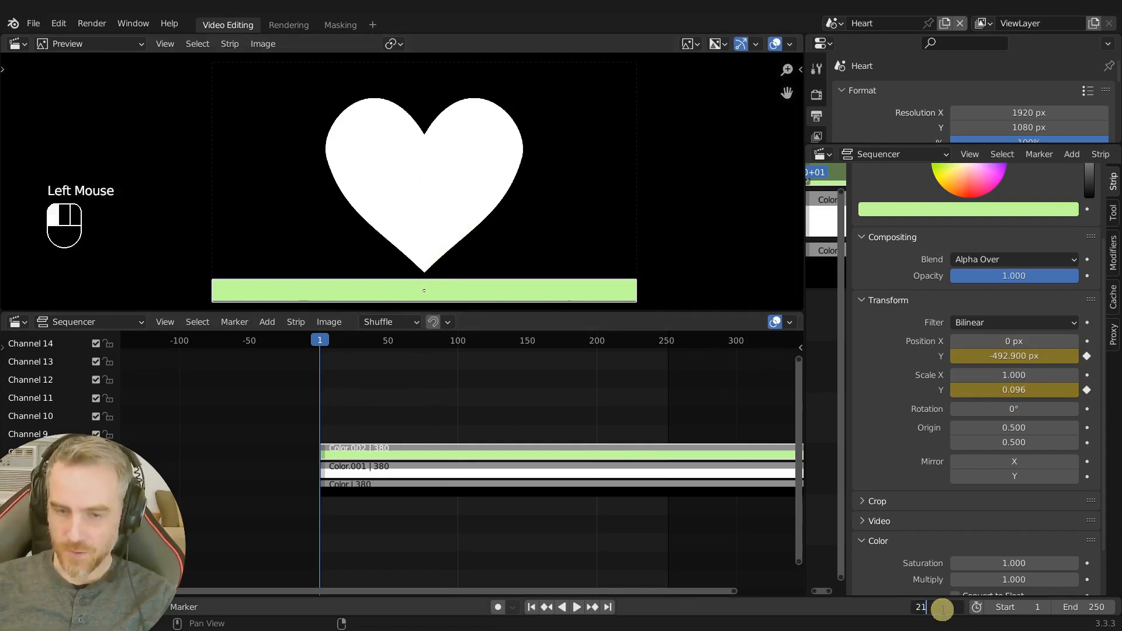
pyautogui.write('0')
pyautogui.press('Return')
pyautogui.press('g')
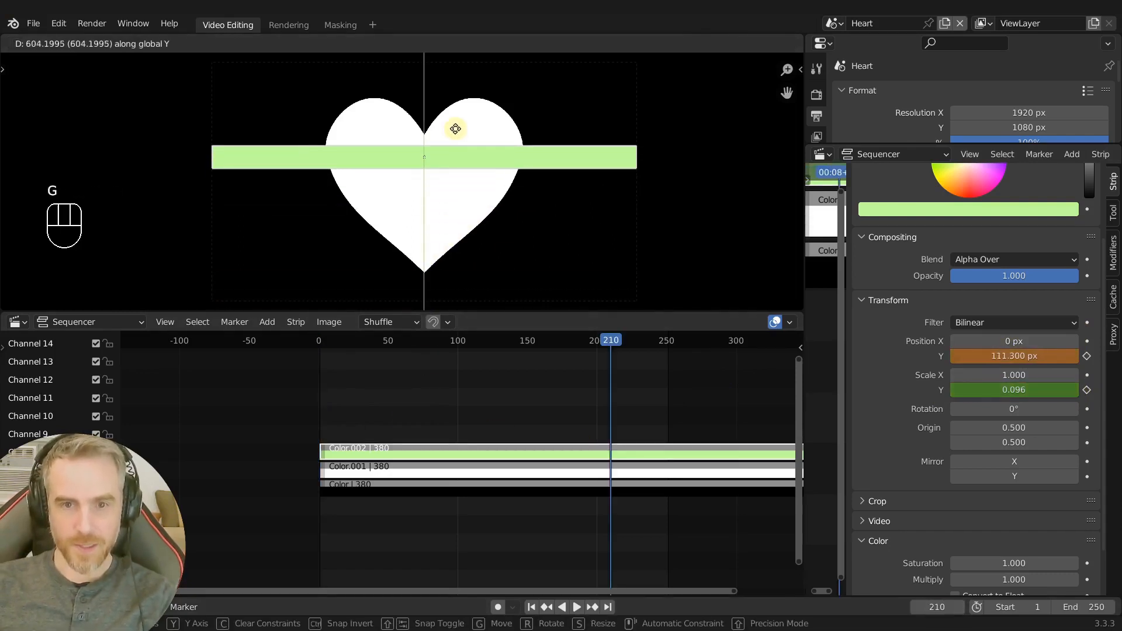
pyautogui.click(458, 126)
# - Scale the light green bar along Y to about 0.004 and keyframe its Y position and Y scale at frame 210
pyautogui.press('s')
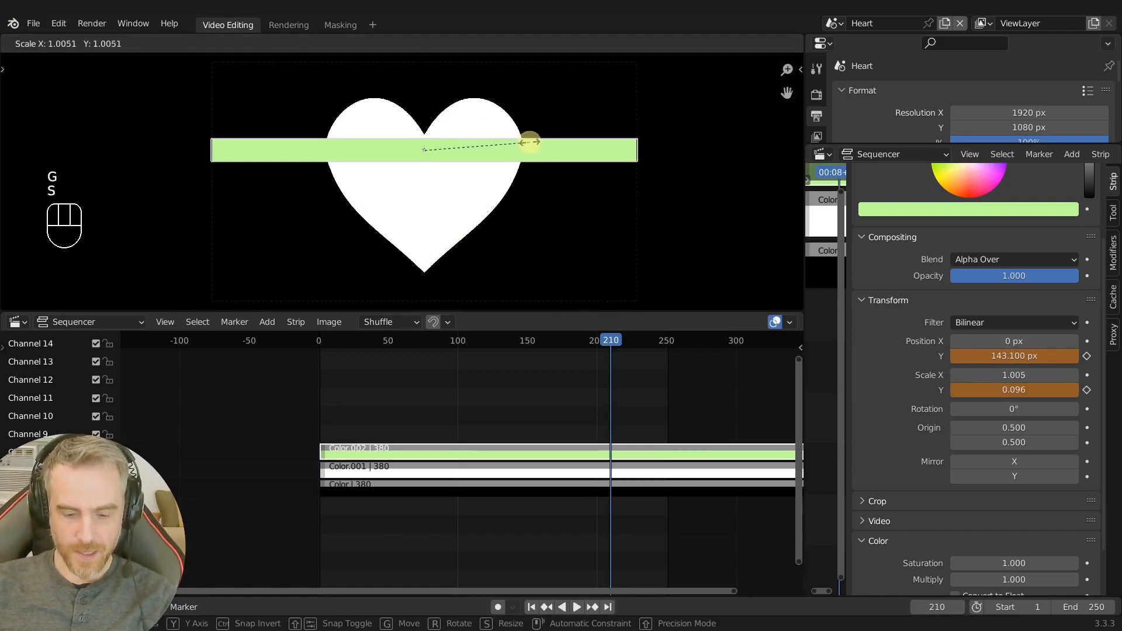
pyautogui.press('y')
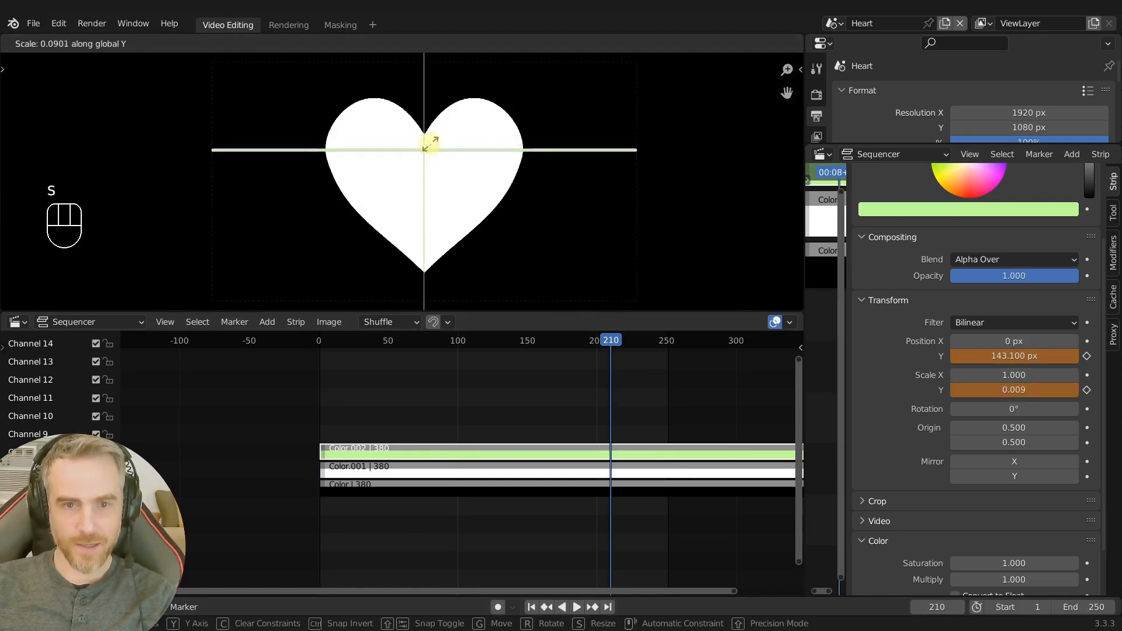
pyautogui.click(425, 145)
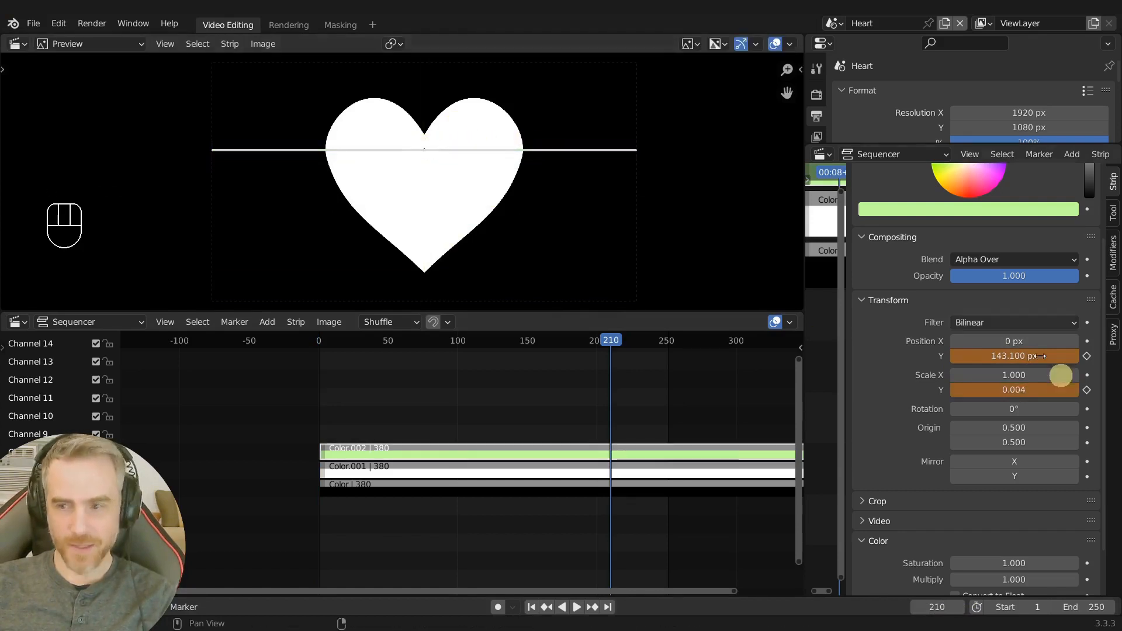
pyautogui.click(1087, 356)
pyautogui.click(1086, 390)
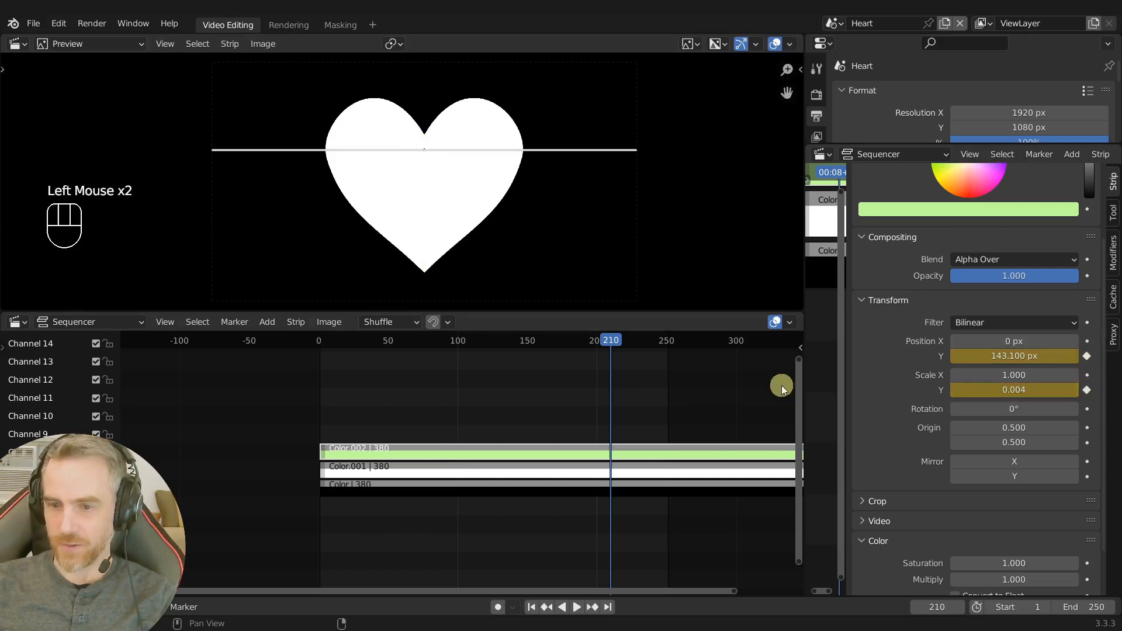
# - Play back the animation to check how the light green bar rises and thins over the heart
pyautogui.press('space')
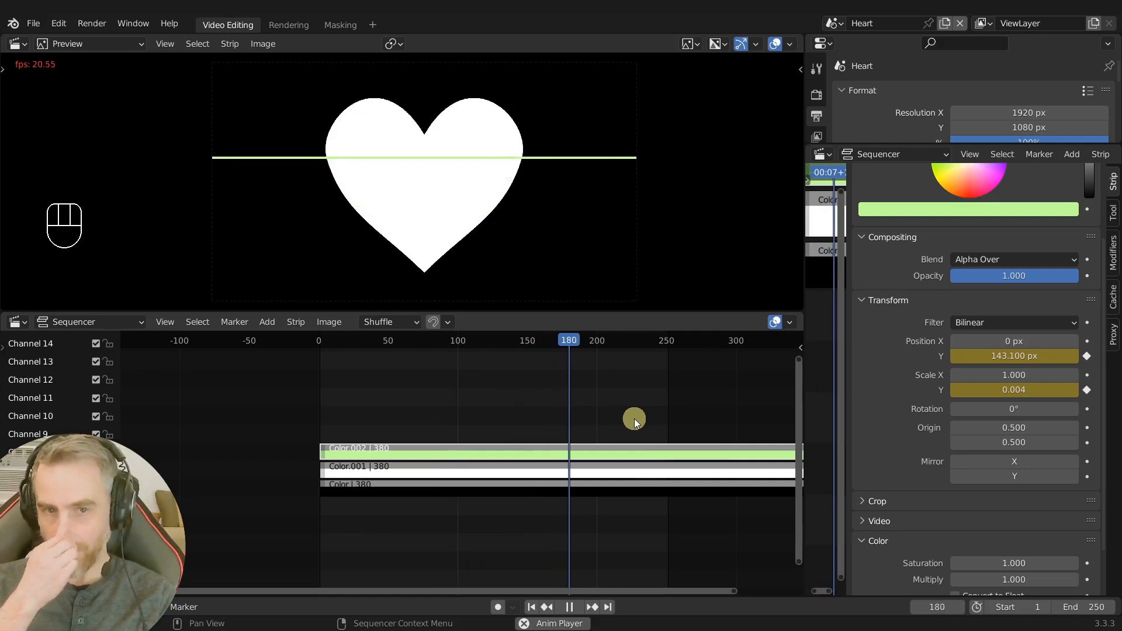
pyautogui.press('space')
pyautogui.press('space')
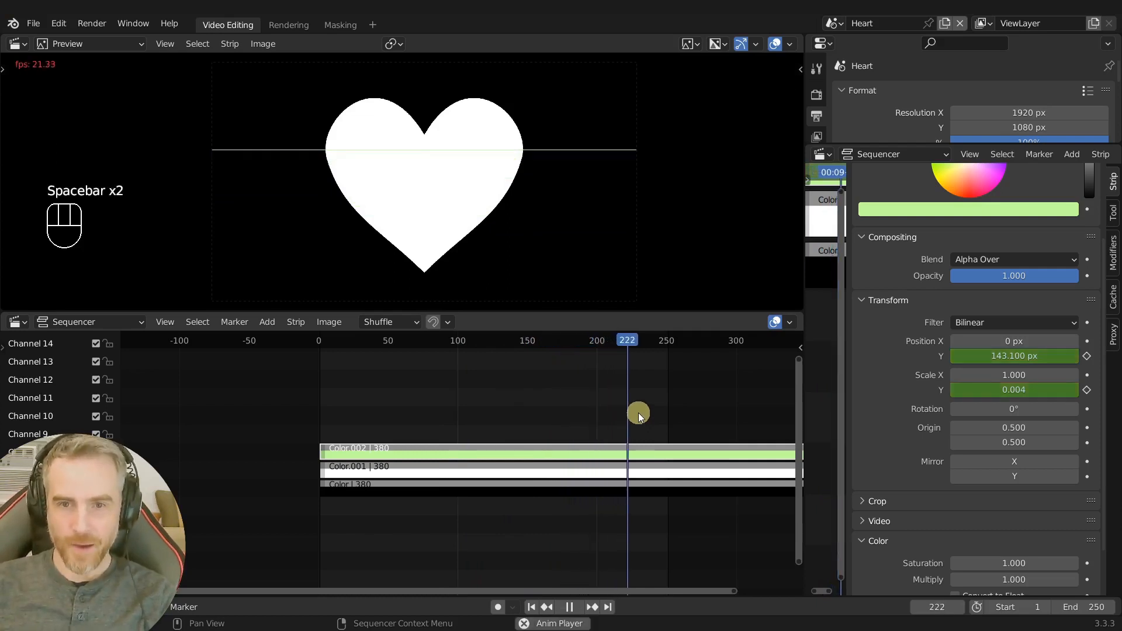
pyautogui.press('space')
# - Move the playhead past the strips to frame 414 and make it the scene's end frame
pyautogui.click(635, 408)
pyautogui.moveTo(635, 408); pyautogui.dragTo(452, 410, button='middle')
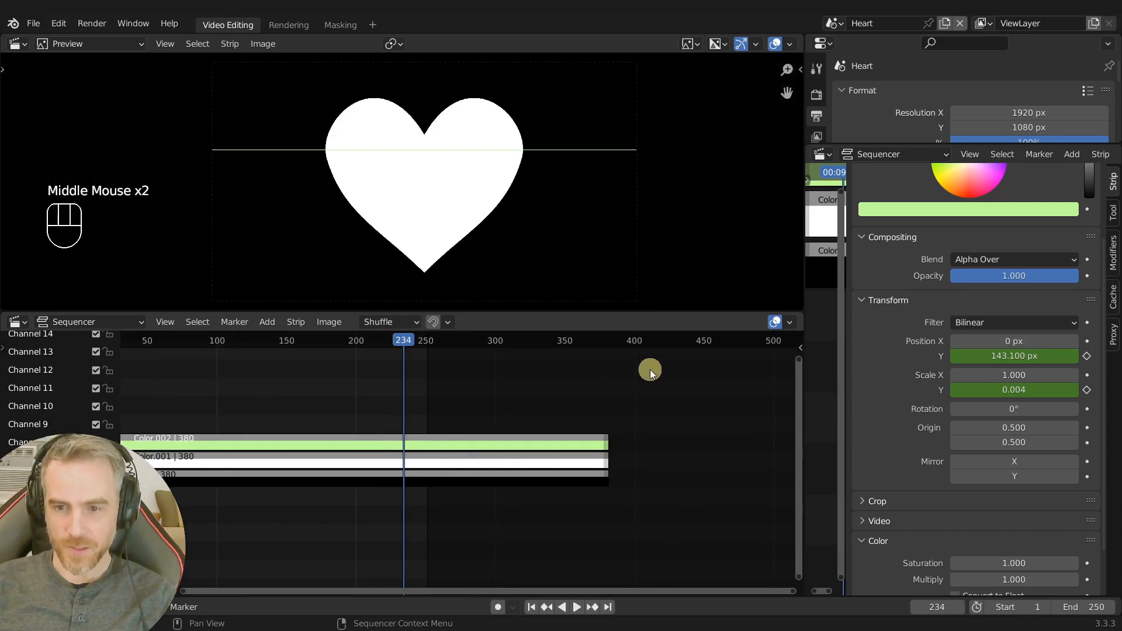
pyautogui.click(654, 343)
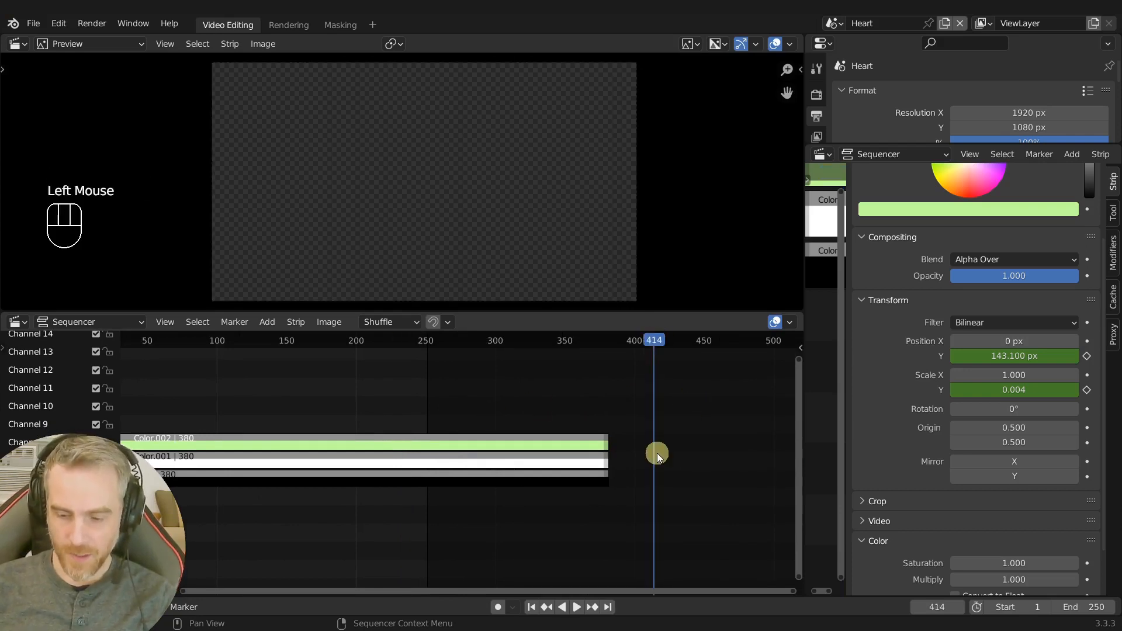
pyautogui.hotkey('ctrl', 'End')
pyautogui.moveTo(271, 448); pyautogui.dragTo(426, 447, button='middle')
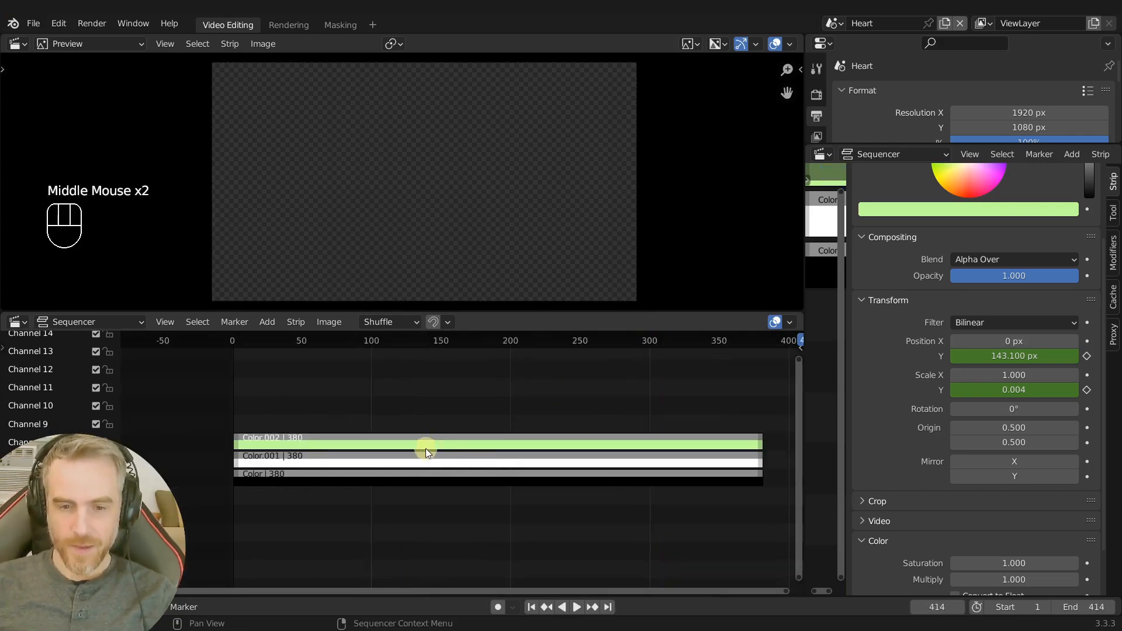
# - Select the light green strip, enlarge the timeline area, turn it into a Graph Editor and fit the animation curves in it
pyautogui.click(417, 442)
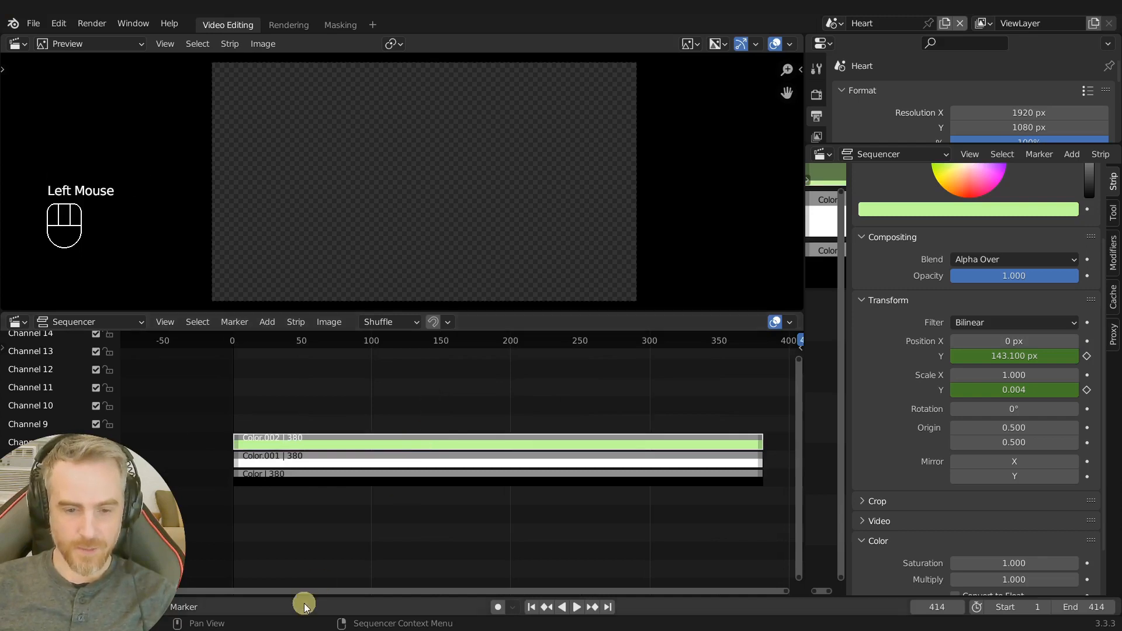
pyautogui.moveTo(307, 596); pyautogui.dragTo(318, 476)
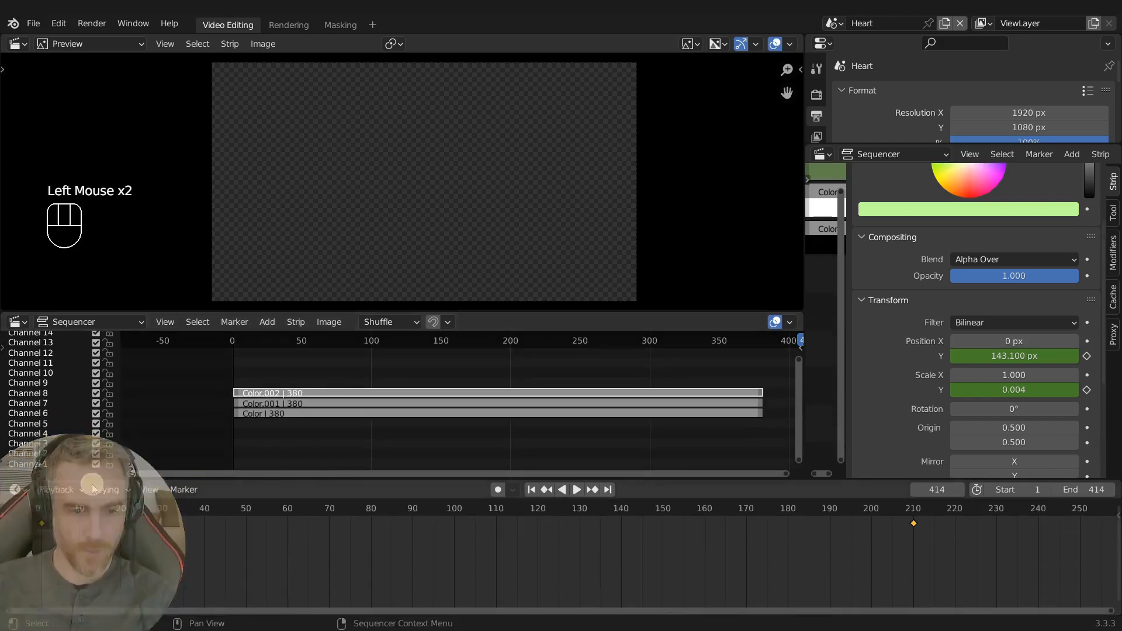
pyautogui.click(17, 489)
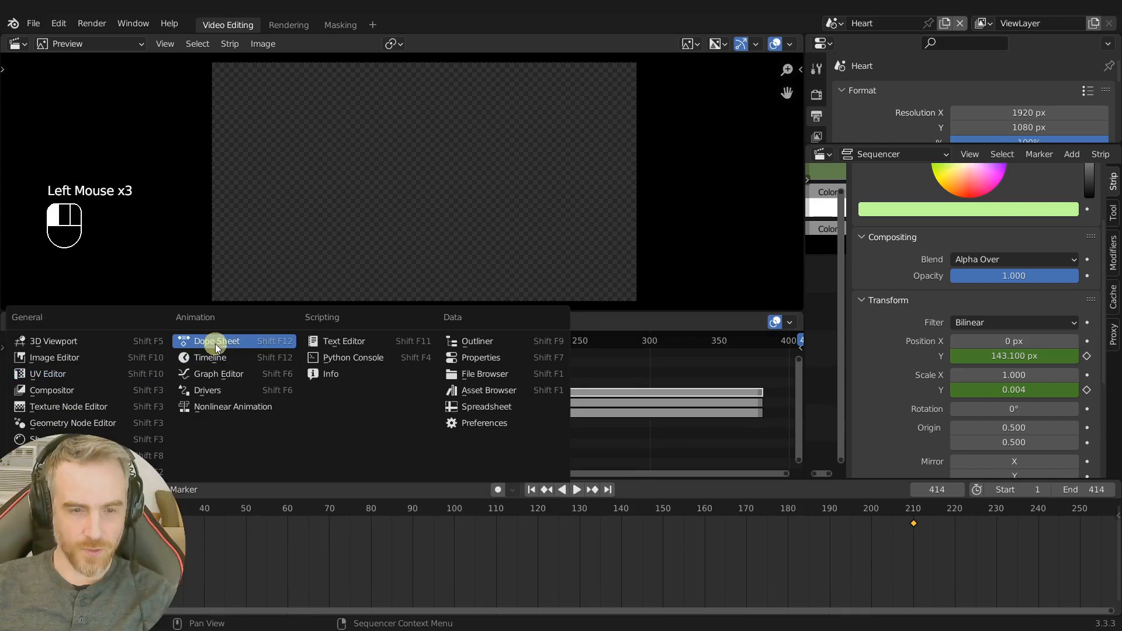
pyautogui.click(217, 374)
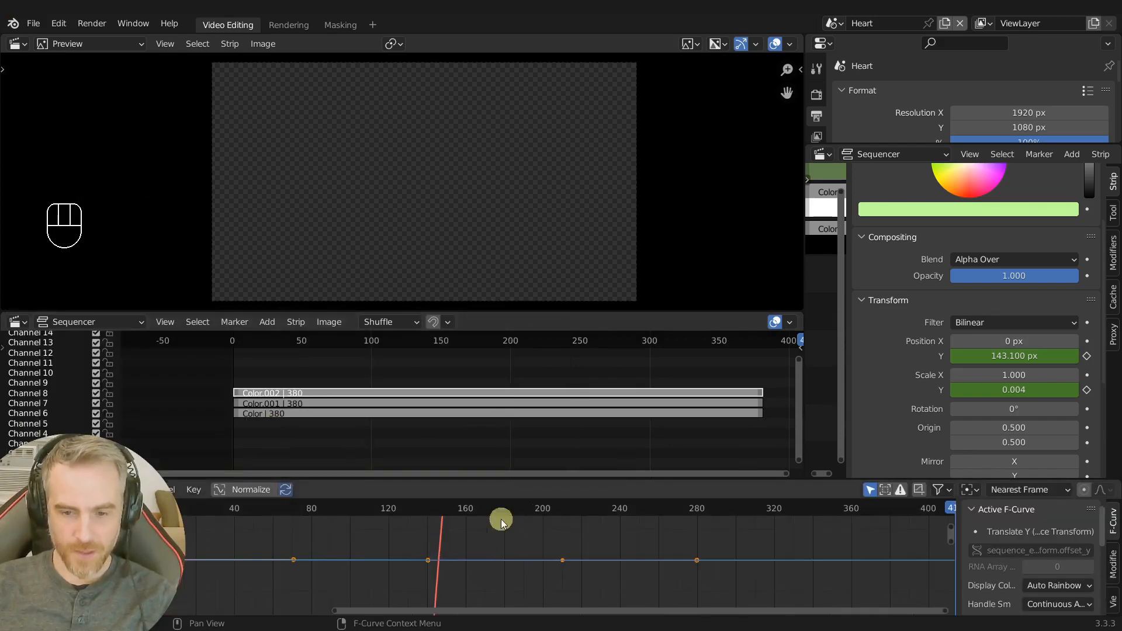
pyautogui.press('Home')
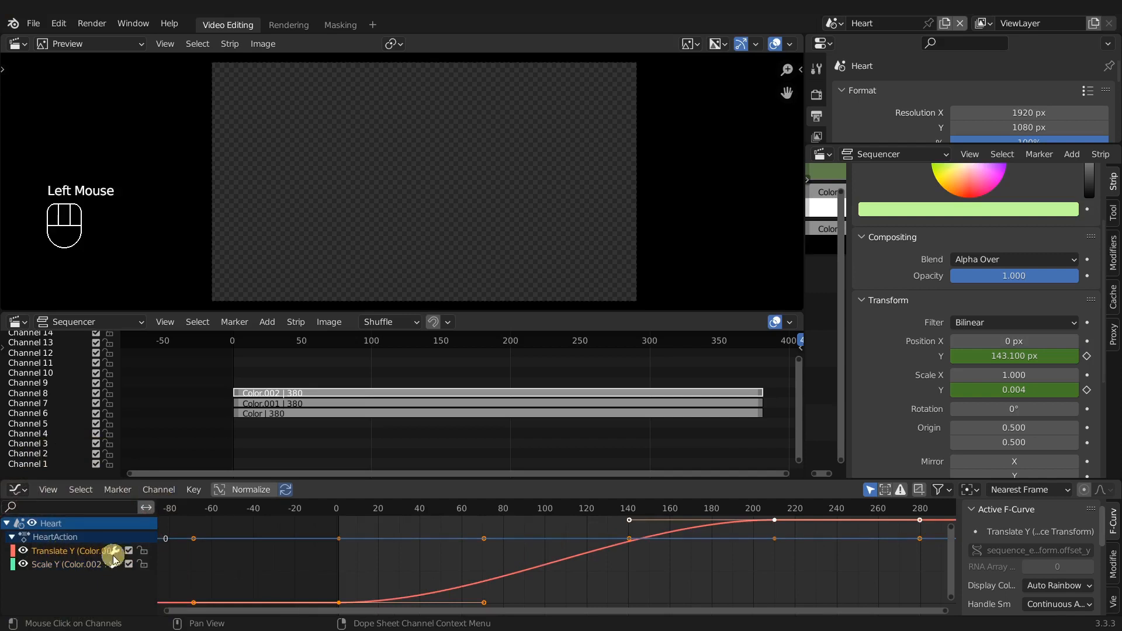
# - Select the light green strip's Translate Y curve and scrub to frame 96 to examine its motion
pyautogui.click(58, 562)
pyautogui.click(59, 553)
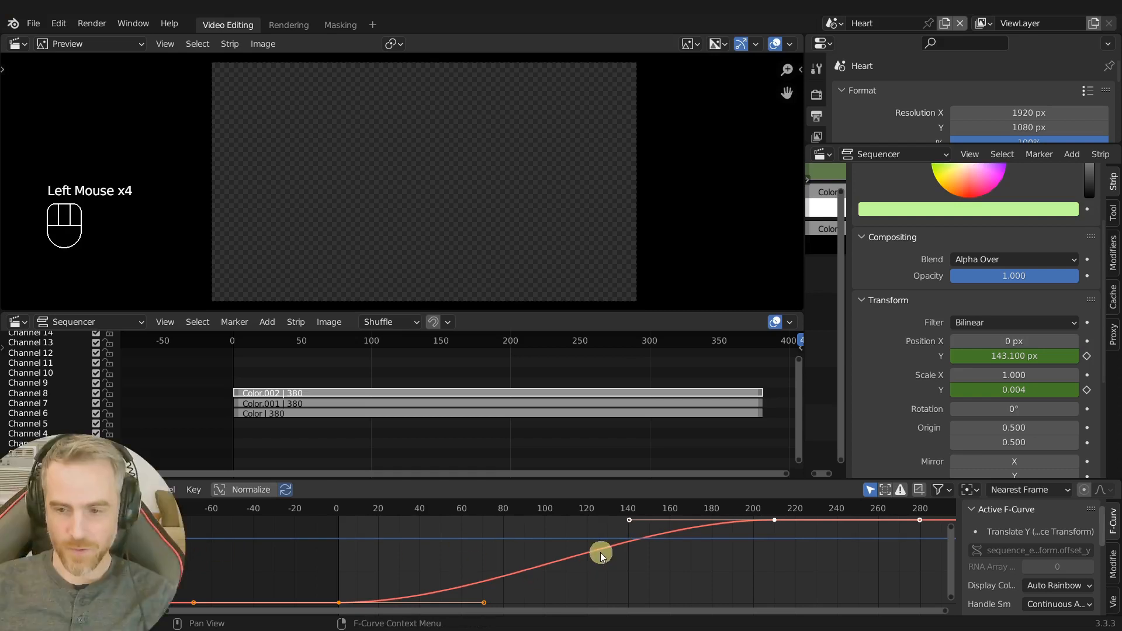
pyautogui.click(430, 342)
pyautogui.moveTo(408, 340); pyautogui.dragTo(365, 340)
pyautogui.scroll(-5, 648, 556)
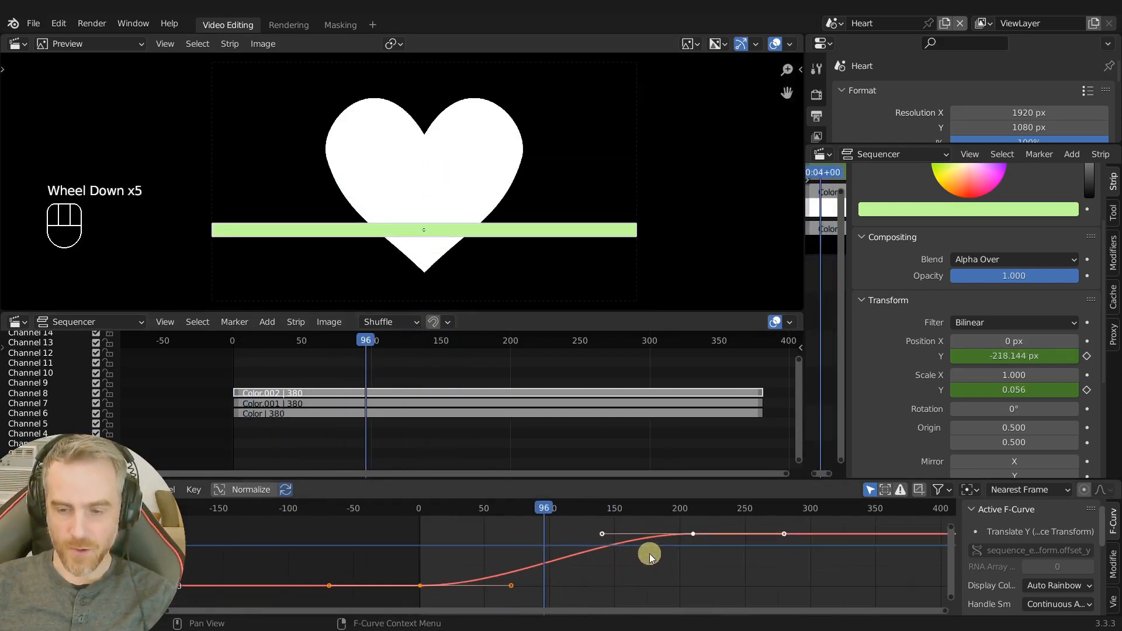
pyautogui.moveTo(648, 556); pyautogui.dragTo(571, 555, button='middle')
pyautogui.scroll(1, 565, 529)
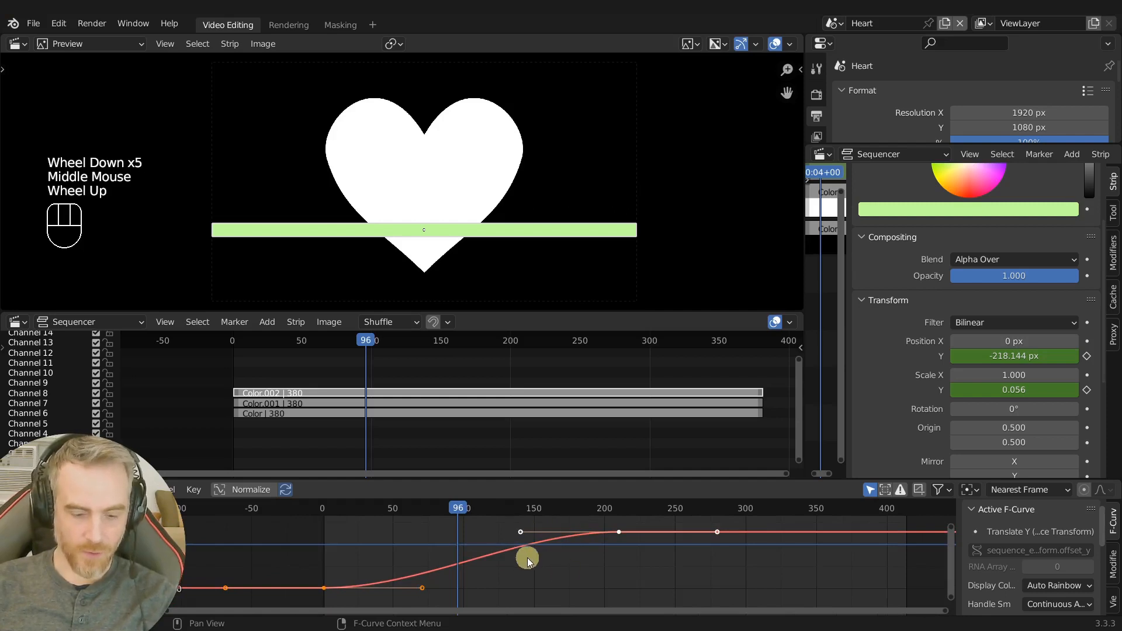
pyautogui.press('a')
pyautogui.hotkey('shift', 'e')
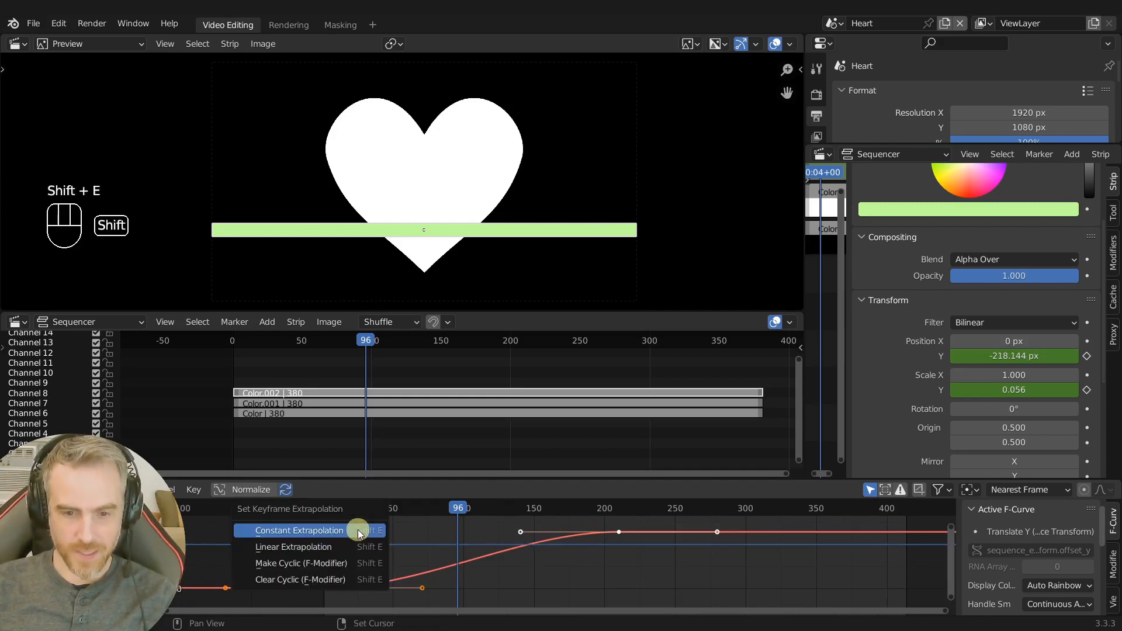
pyautogui.click(334, 567)
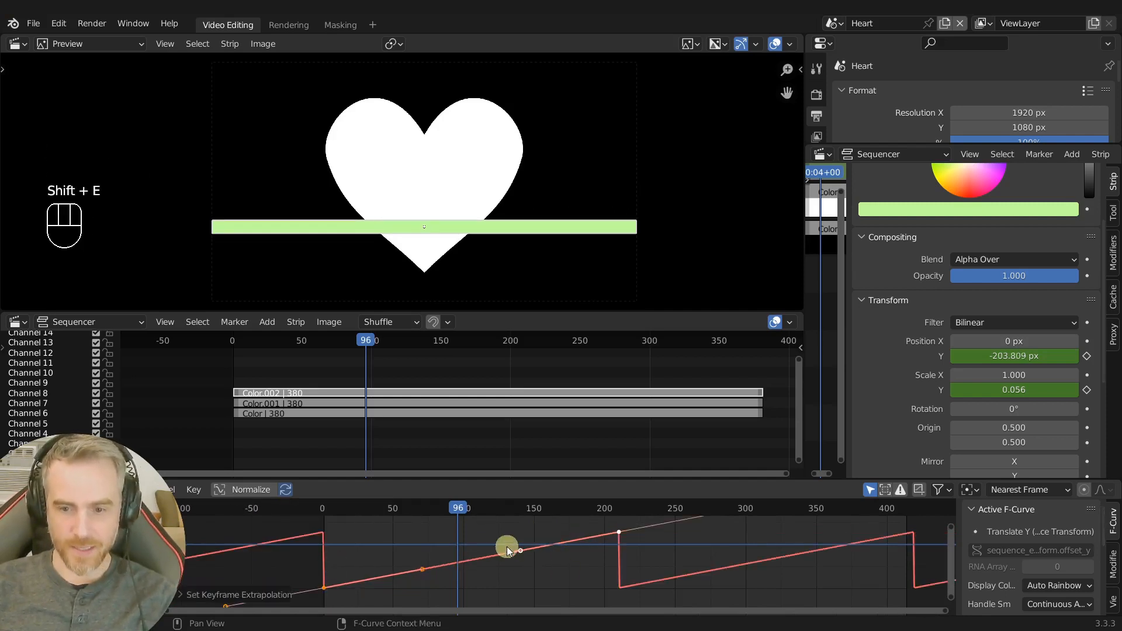
pyautogui.moveTo(456, 512); pyautogui.dragTo(419, 541)
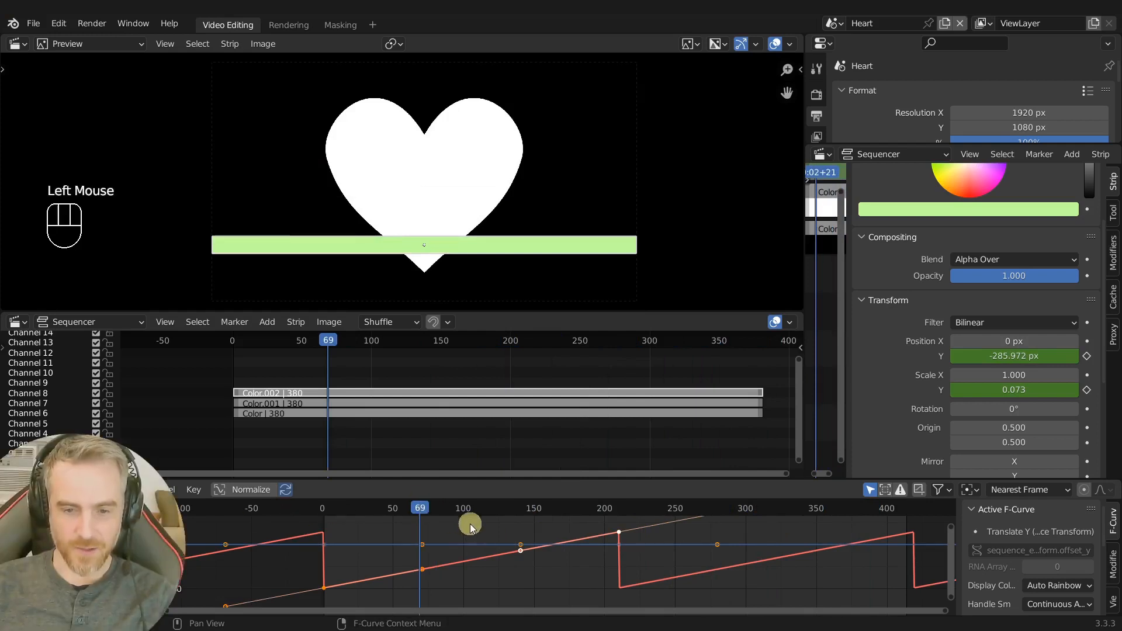
pyautogui.hotkey('ctrl', 'z')
pyautogui.hotkey('ctrl', 'z')
pyautogui.hotkey('ctrl', 'z')
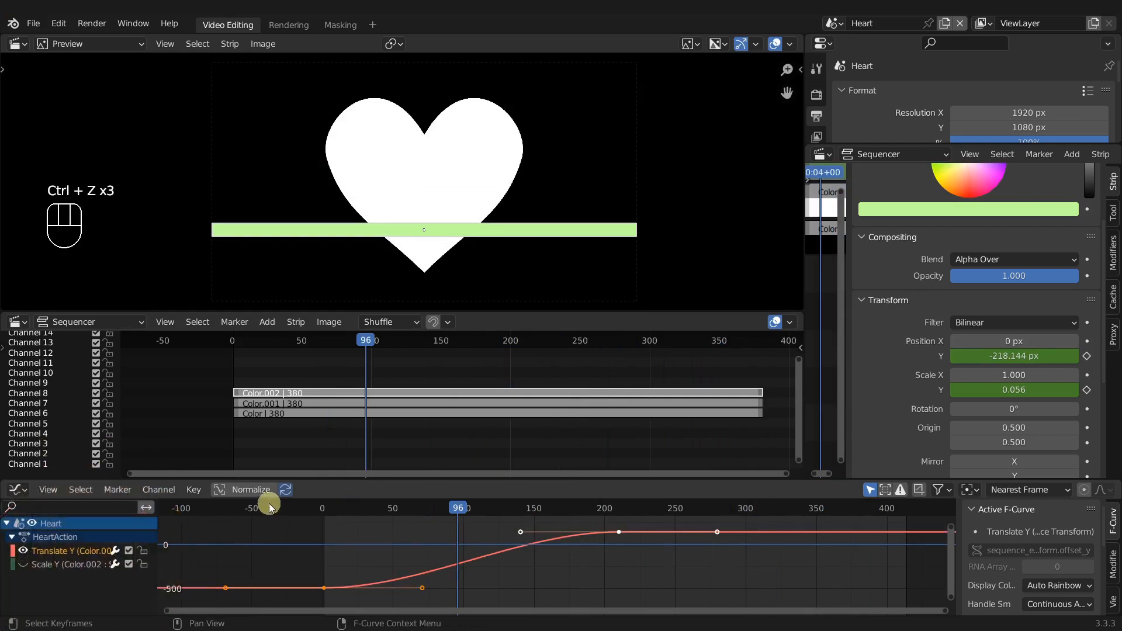
# - Display the Translate Y and Scale Y curves together, normalized and fitted in a taller Graph Editor
pyautogui.click(44, 556)
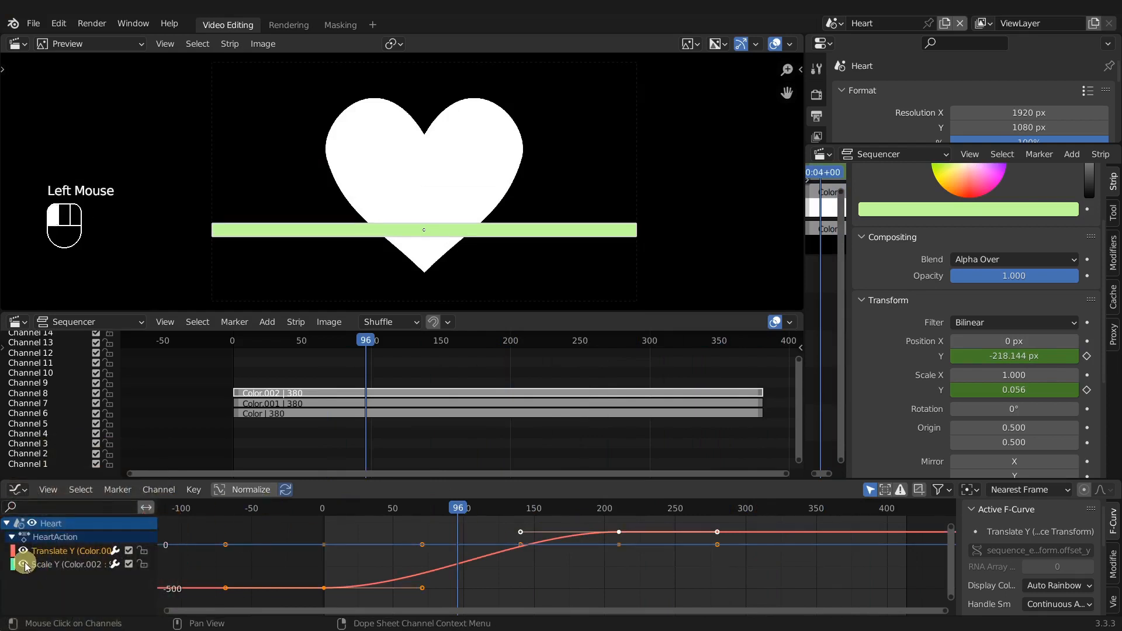
pyautogui.click(246, 491)
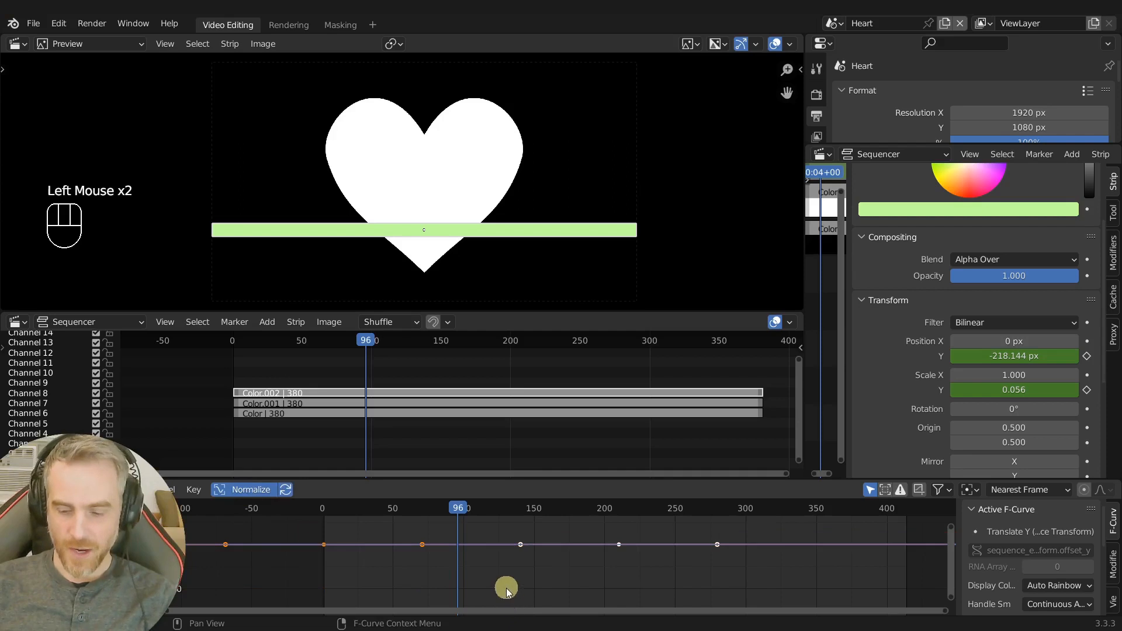
pyautogui.press('Home')
pyautogui.keyDown('ctrl'); pyautogui.moveTo(584, 556); pyautogui.dragTo(605, 569, button='middle'); pyautogui.keyUp('ctrl')
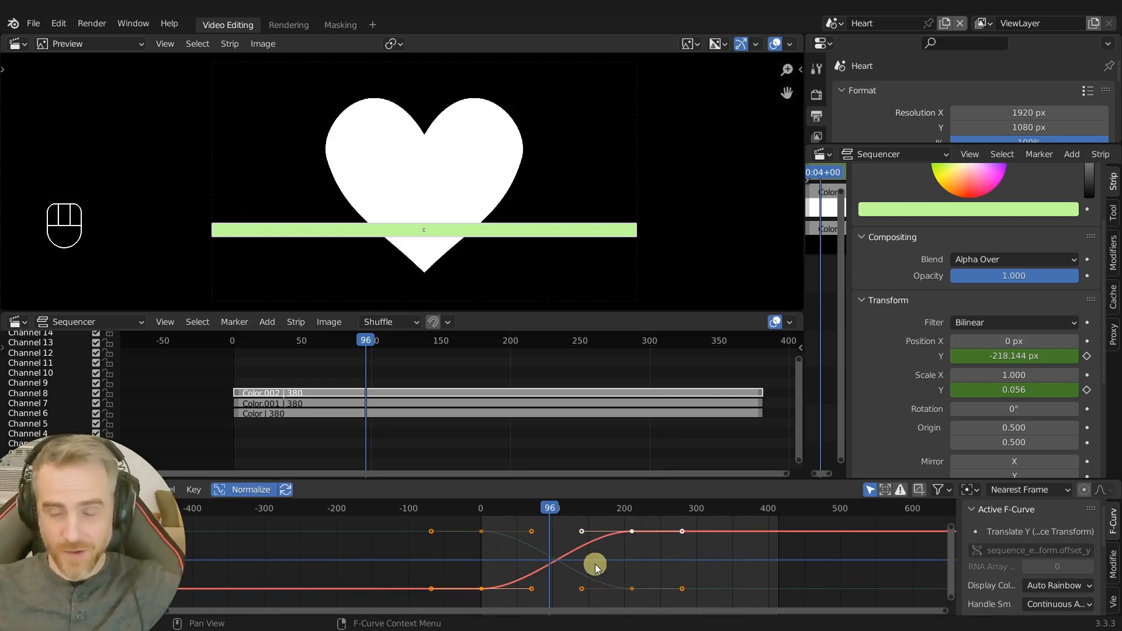
pyautogui.moveTo(596, 567); pyautogui.dragTo(518, 573, button='middle')
pyautogui.moveTo(514, 482); pyautogui.dragTo(518, 436)
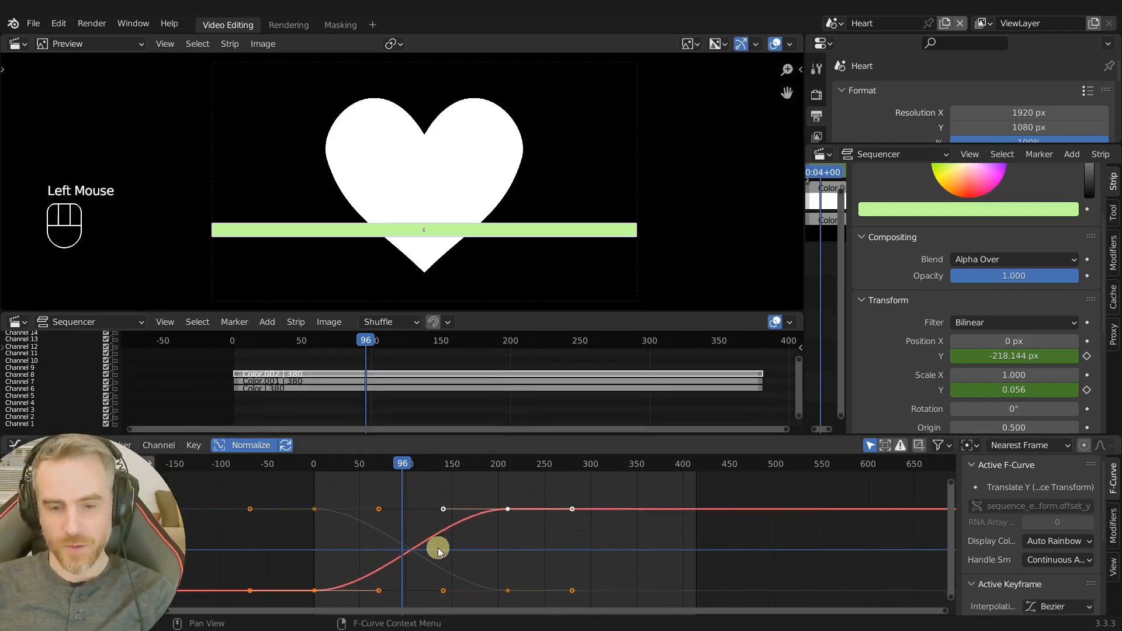
# - Make all keyframes of the Translate Y and Scale Y curves cyclic, and scrub to frame 274 to check the loop
pyautogui.press('a')
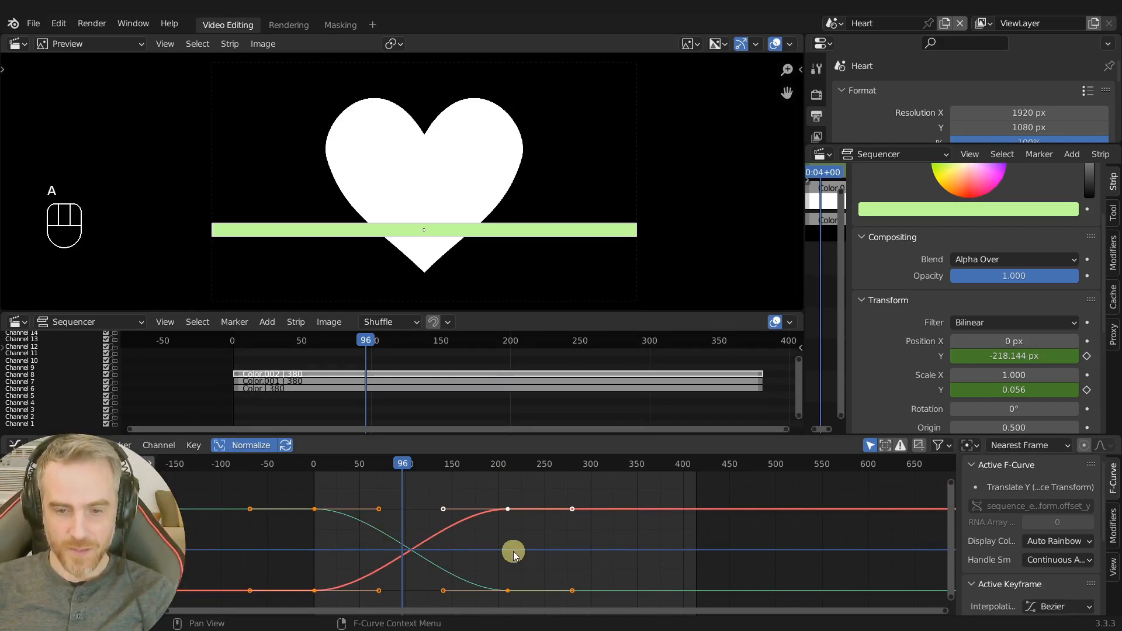
pyautogui.hotkey('shift', 'e')
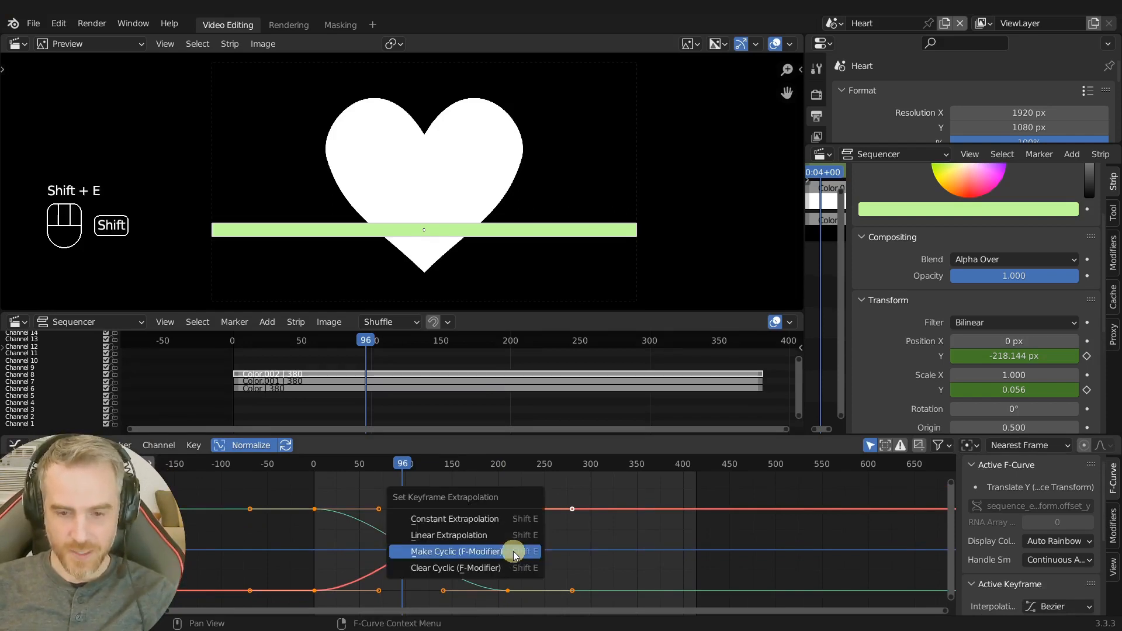
pyautogui.click(513, 551)
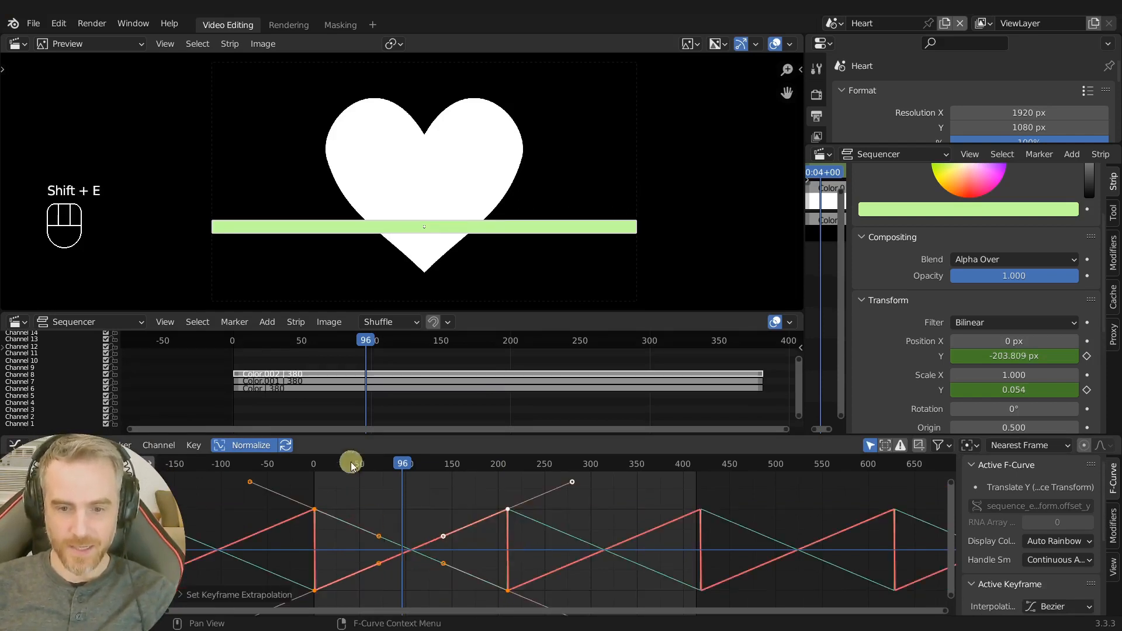
pyautogui.click(419, 464)
pyautogui.moveTo(419, 465); pyautogui.dragTo(566, 464)
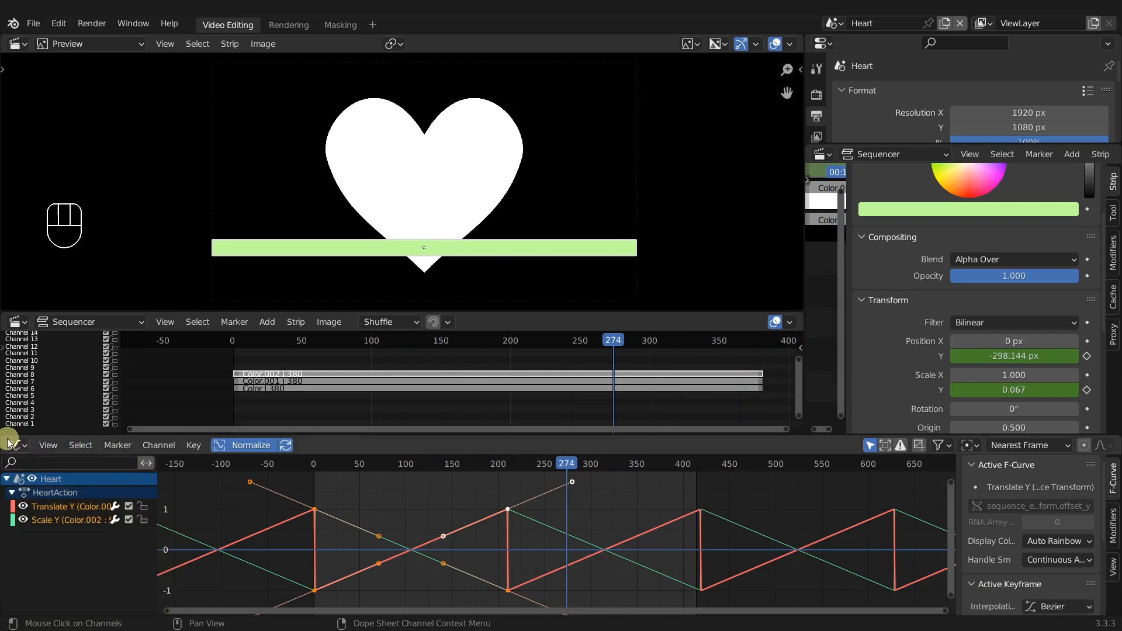
# - Split a Timeline editor off below the Graph Editor and shrink it to its header row
pyautogui.moveTo(5, 436); pyautogui.dragTo(18, 564)
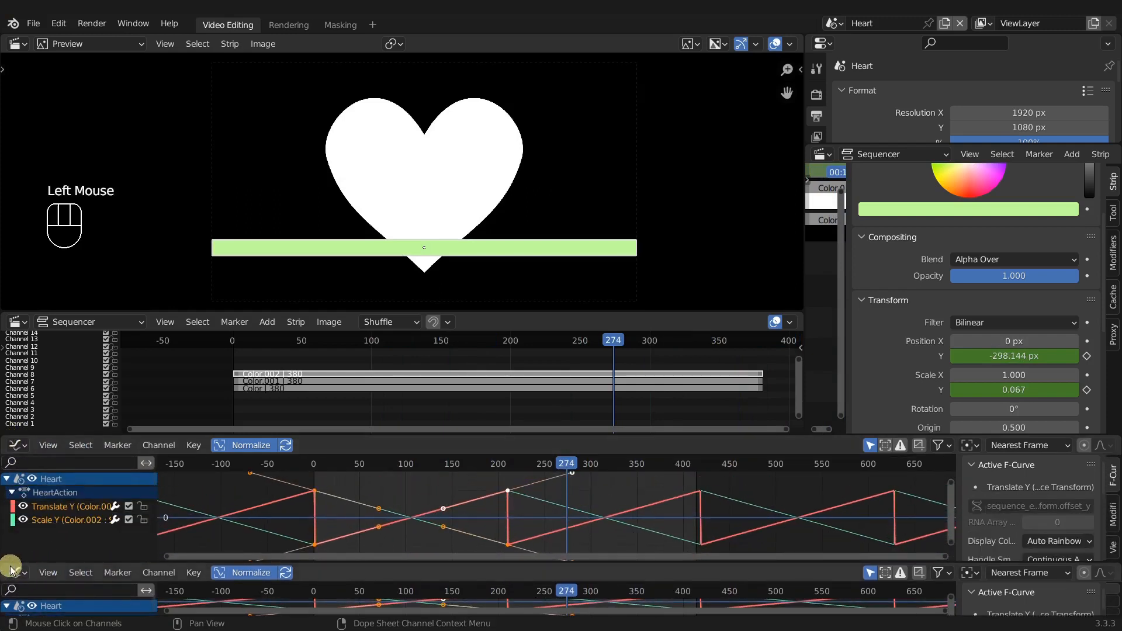
pyautogui.click(14, 572)
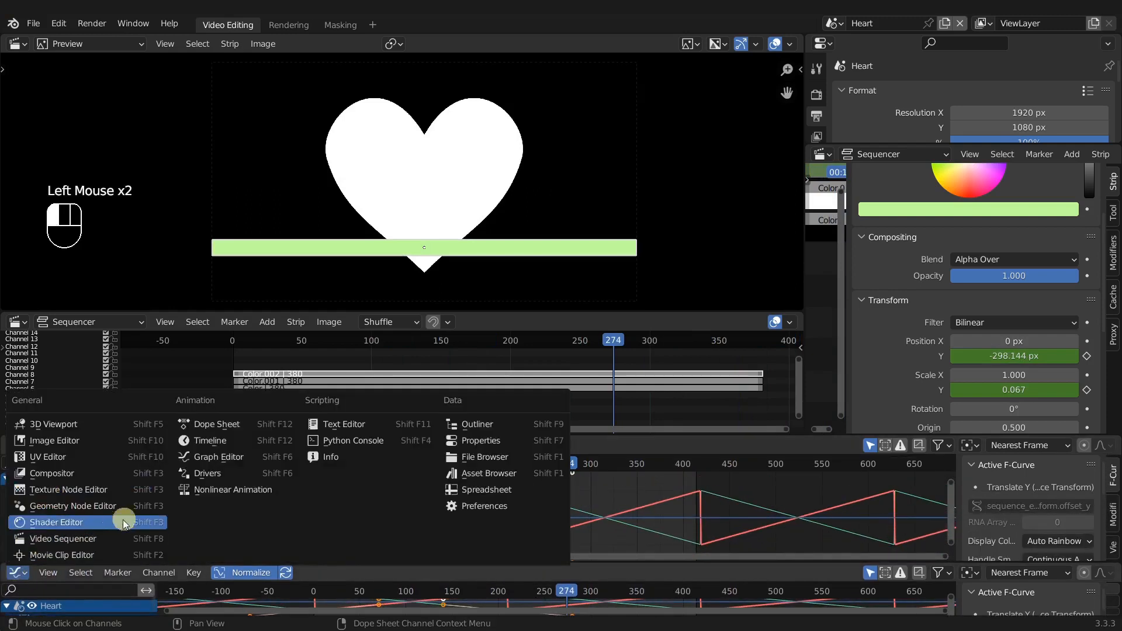
pyautogui.click(210, 440)
pyautogui.moveTo(406, 562); pyautogui.dragTo(671, 616)
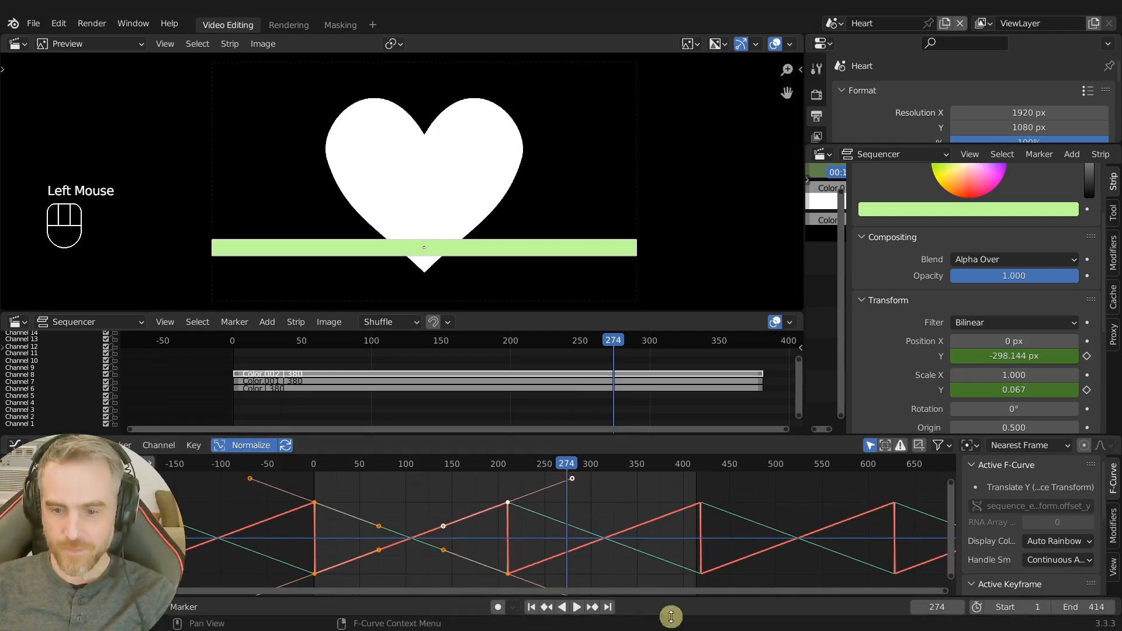
# - Set the scene's end frame to 1908 and play the animation past the end of the strips to about frame 400
pyautogui.moveTo(1078, 607); pyautogui.dragTo(459, 592)
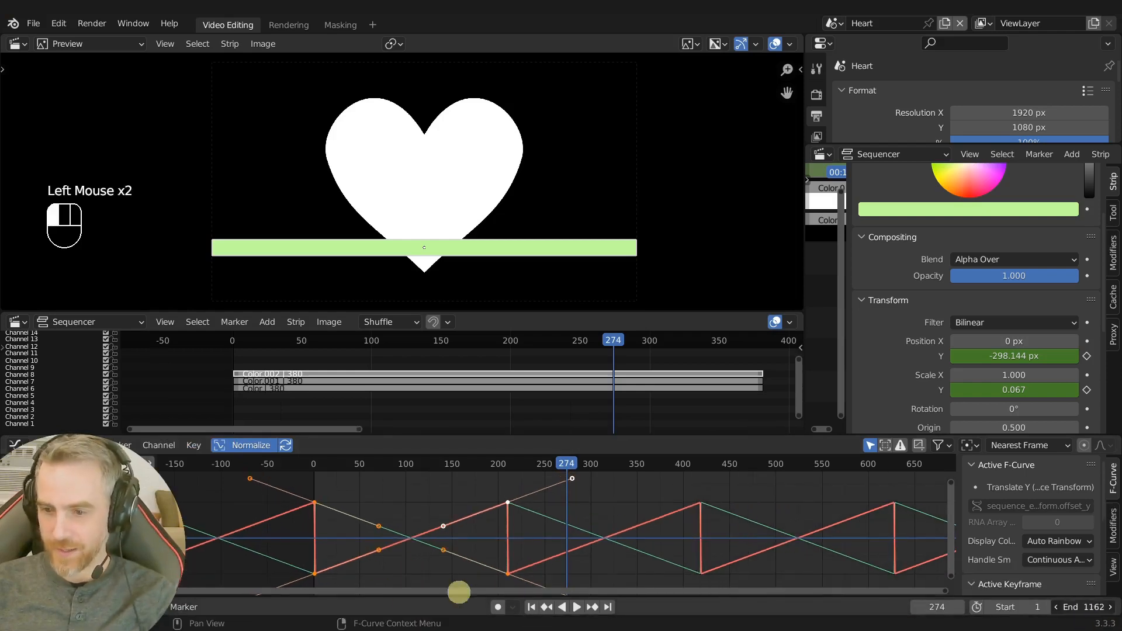
pyautogui.moveTo(668, 593); pyautogui.dragTo(978, 591)
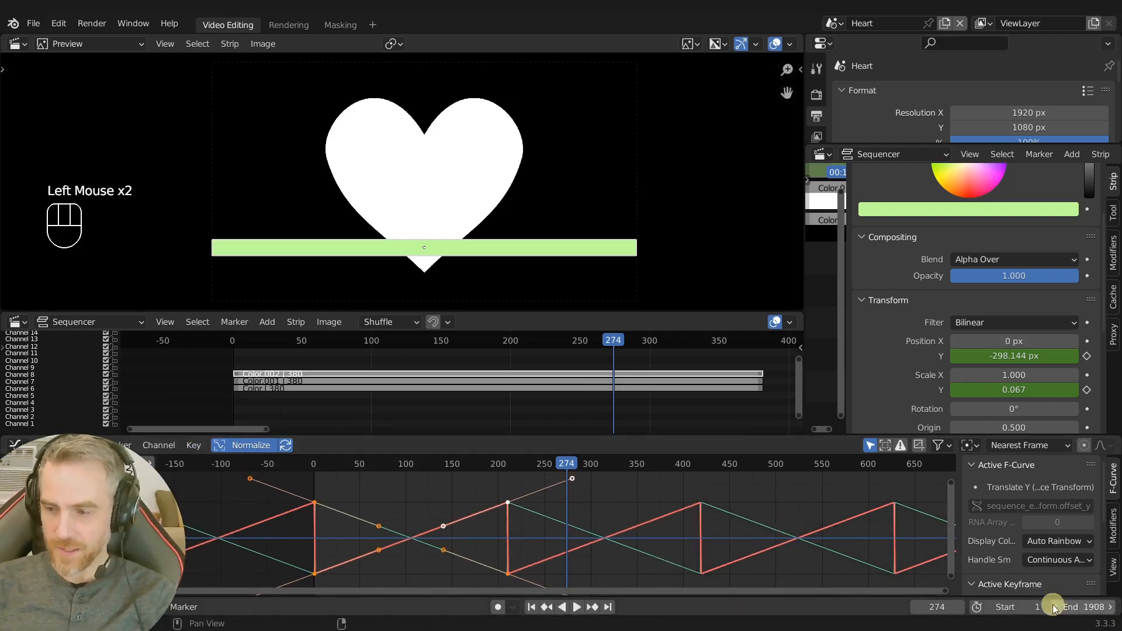
pyautogui.press('space')
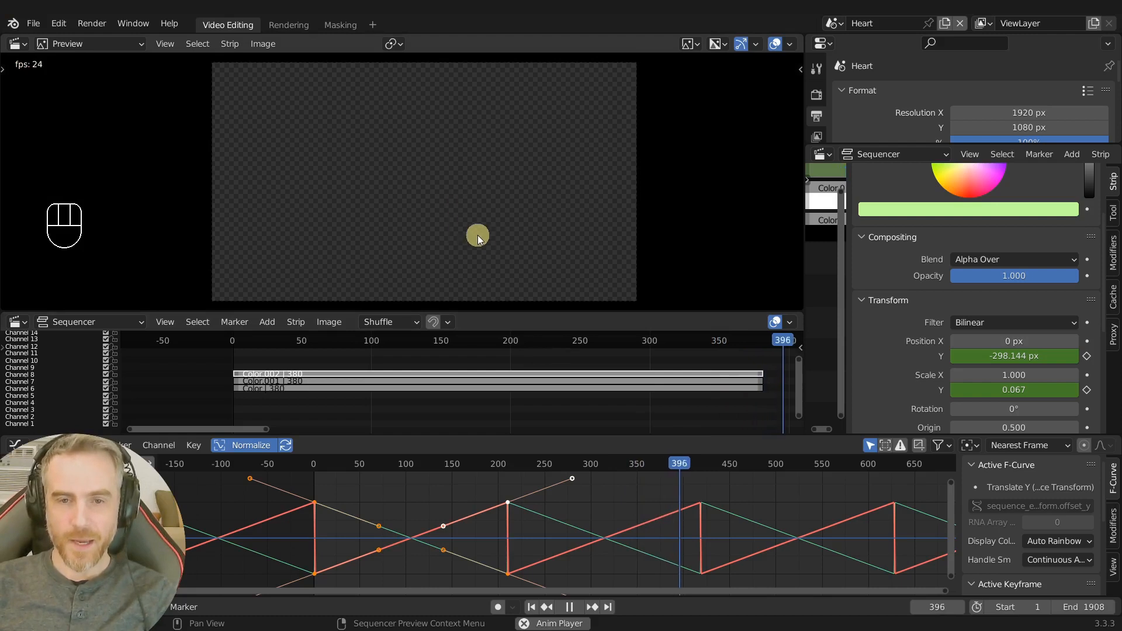
pyautogui.press('space')
# - Extend the end handles of the three color strips together so that each strip is 1355 frames long
pyautogui.moveTo(651, 366); pyautogui.dragTo(463, 375, button='middle')
pyautogui.click(461, 377)
pyautogui.keyDown('shift'); pyautogui.click(465, 383); pyautogui.keyUp('shift')
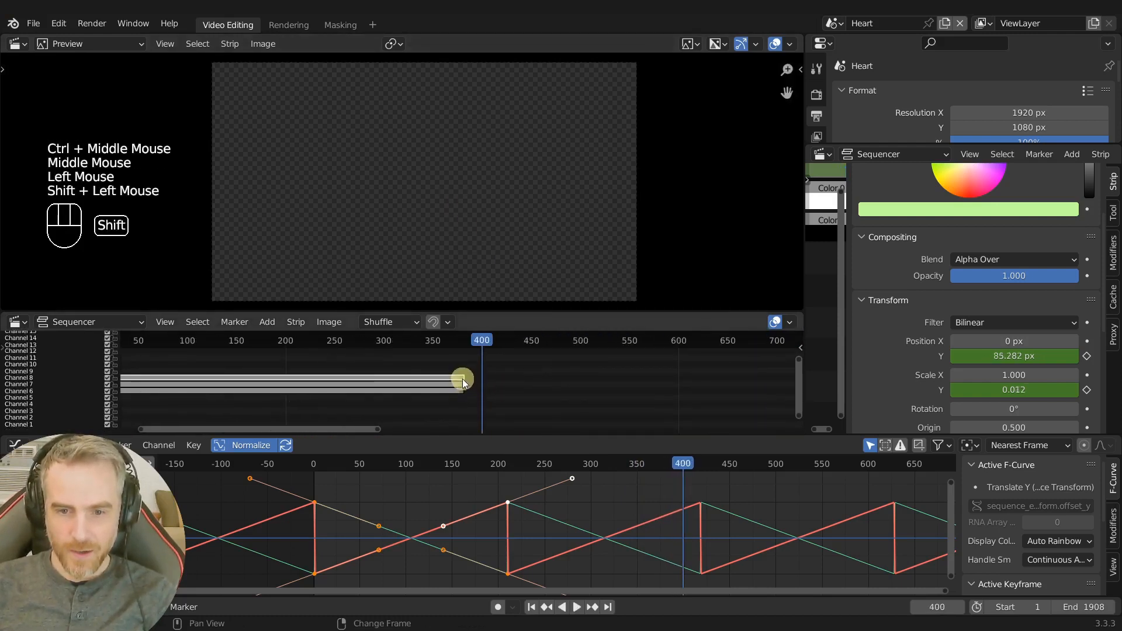
pyautogui.keyDown('shift'); pyautogui.click(465, 387); pyautogui.keyUp('shift')
pyautogui.keyDown('shift'); pyautogui.click(463, 389); pyautogui.keyUp('shift')
pyautogui.keyDown('shift'); pyautogui.click(463, 380); pyautogui.keyUp('shift')
pyautogui.press('g')
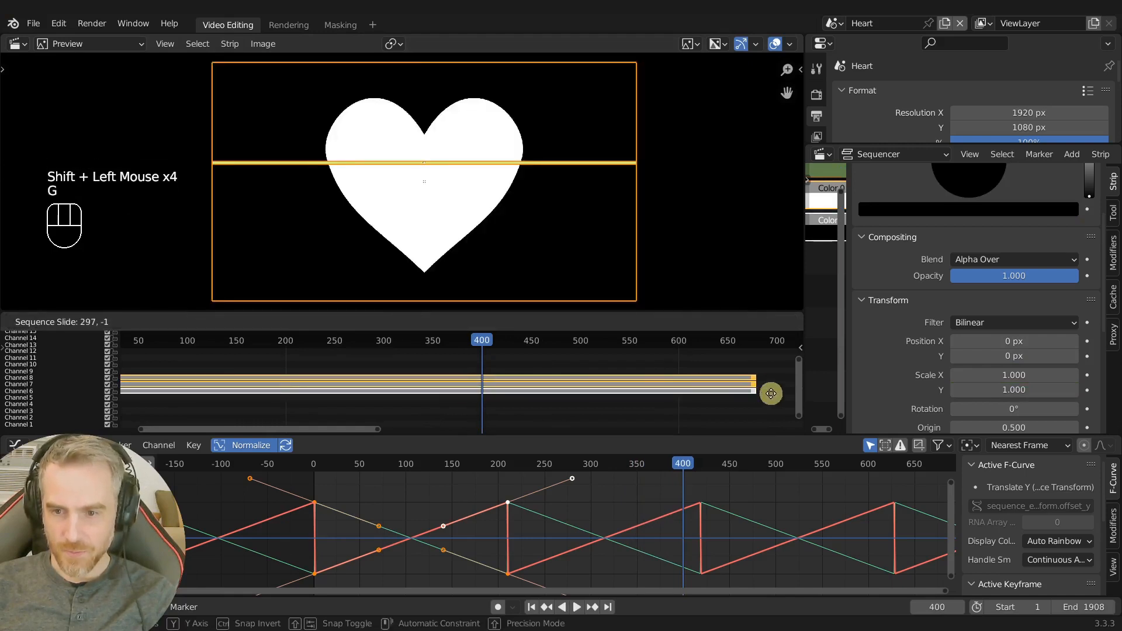
pyautogui.click(777, 392)
pyautogui.keyDown('ctrl'); pyautogui.moveTo(774, 392); pyautogui.dragTo(696, 389, button='middle'); pyautogui.keyUp('ctrl')
pyautogui.press('g')
pyautogui.click(760, 407)
pyautogui.keyDown('ctrl'); pyautogui.moveTo(598, 393); pyautogui.dragTo(602, 377, button='middle'); pyautogui.keyUp('ctrl')
# - Scrub to frame 527 to check that the light green bar keeps repeating over the heart
pyautogui.moveTo(489, 339); pyautogui.dragTo(552, 331)
pyautogui.keyDown('ctrl'); pyautogui.moveTo(433, 367); pyautogui.dragTo(427, 367, button='middle'); pyautogui.keyUp('ctrl')
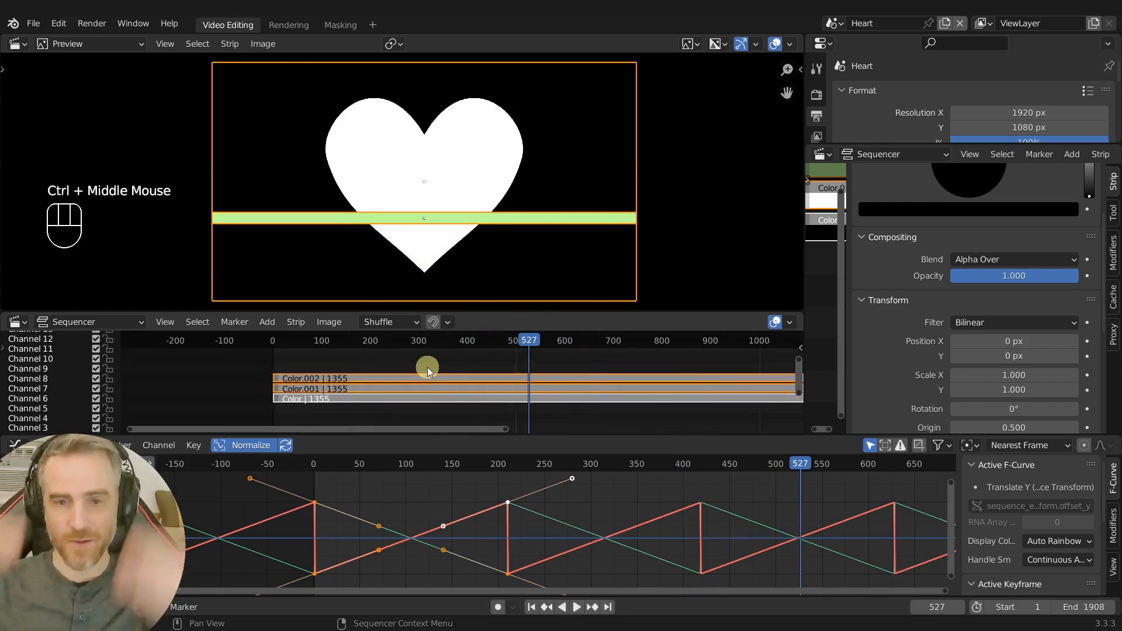
pyautogui.moveTo(399, 360); pyautogui.dragTo(458, 367, button='middle')
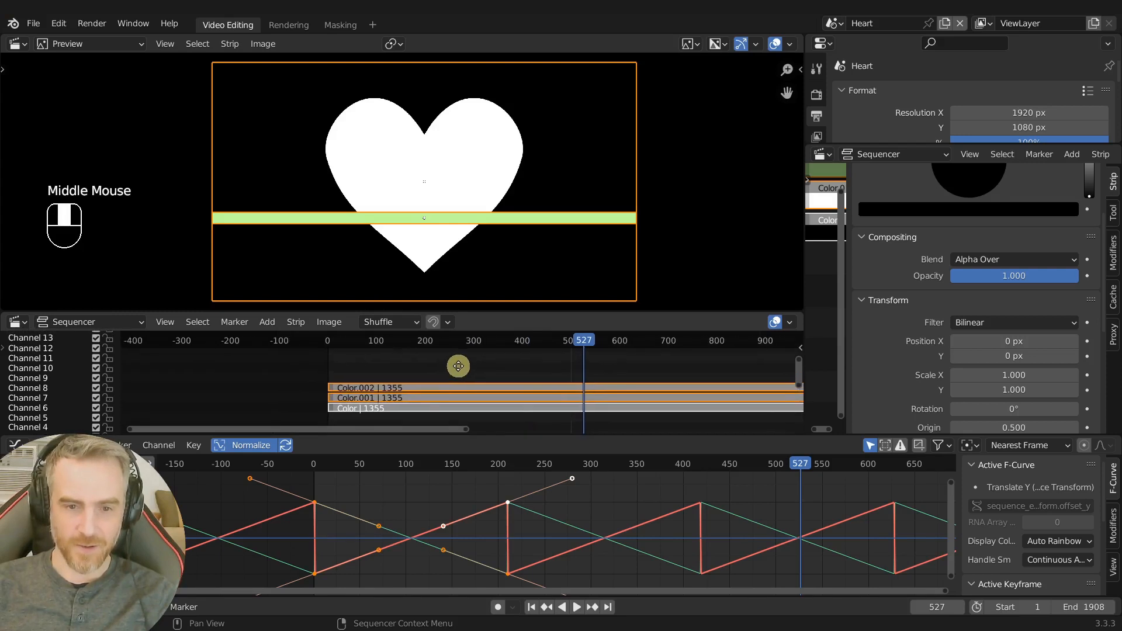
# - Make the sequencer area taller and duplicate the light green strip onto channel 9, directly above the original
pyautogui.click(468, 387)
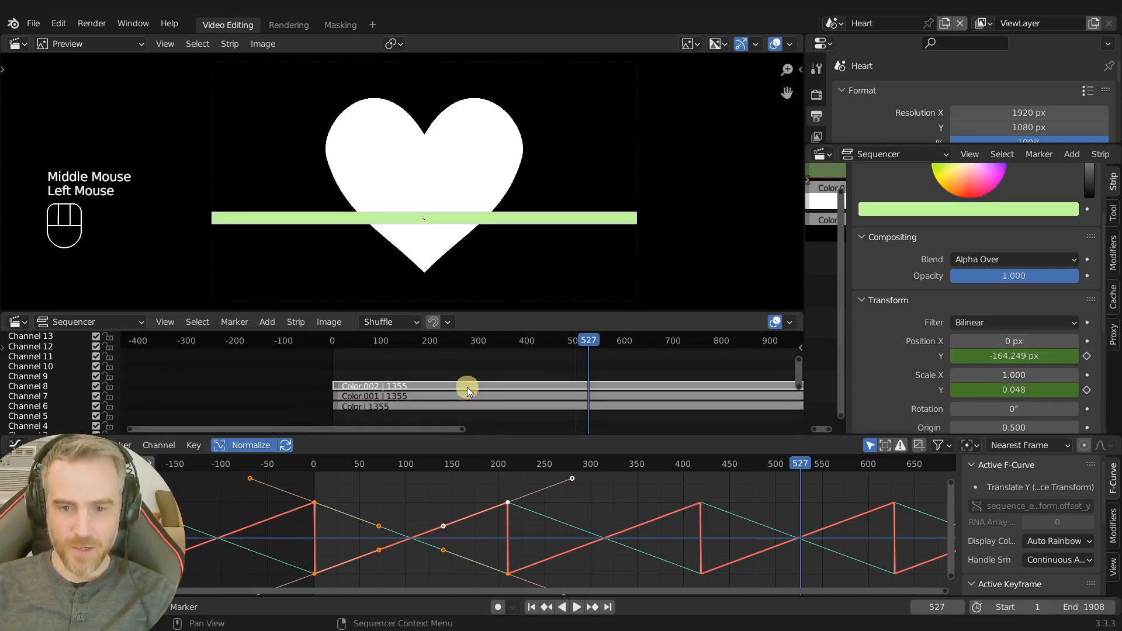
pyautogui.click(479, 384)
pyautogui.keyDown('ctrl'); pyautogui.moveTo(480, 383); pyautogui.dragTo(450, 372, button='middle'); pyautogui.keyUp('ctrl')
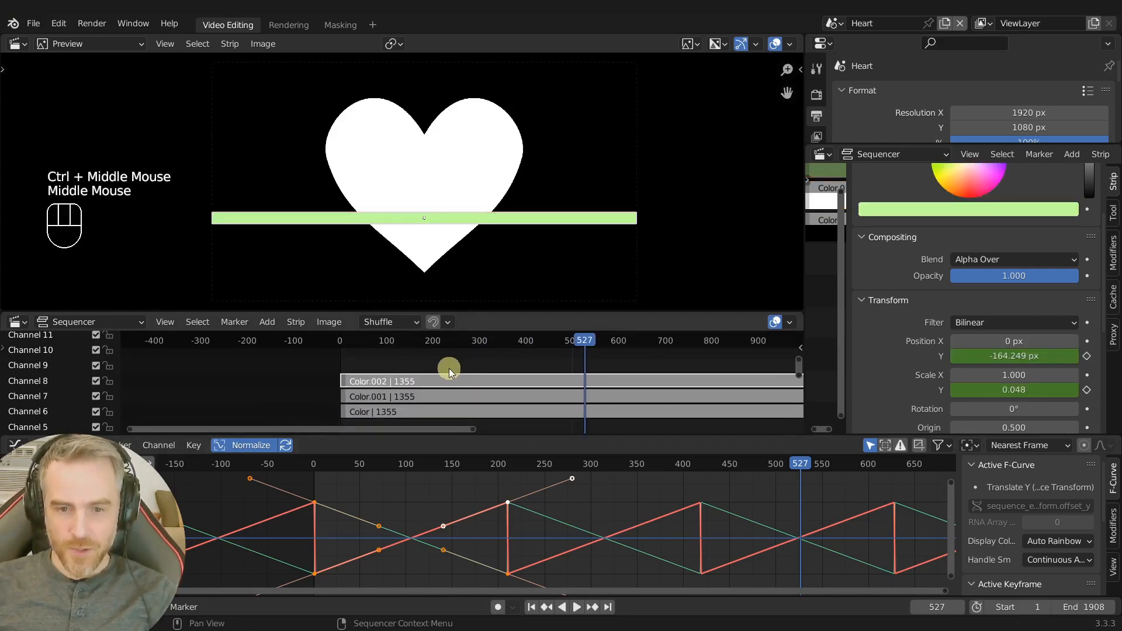
pyautogui.click(421, 383)
pyautogui.moveTo(446, 381)
pyautogui.keyDown('ctrl'); pyautogui.mouseDown(button='middle')
pyautogui.moveTo(459, 370)
pyautogui.moveTo(454, 390)
pyautogui.mouseUp(button='middle'); pyautogui.keyUp('ctrl')
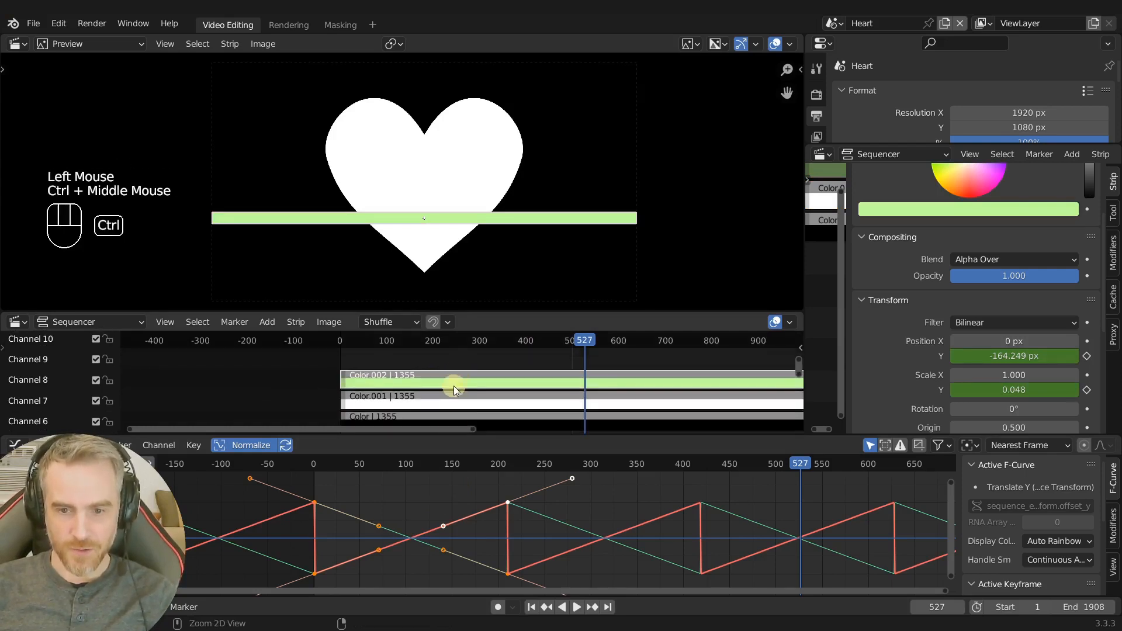
pyautogui.moveTo(480, 435); pyautogui.dragTo(484, 510)
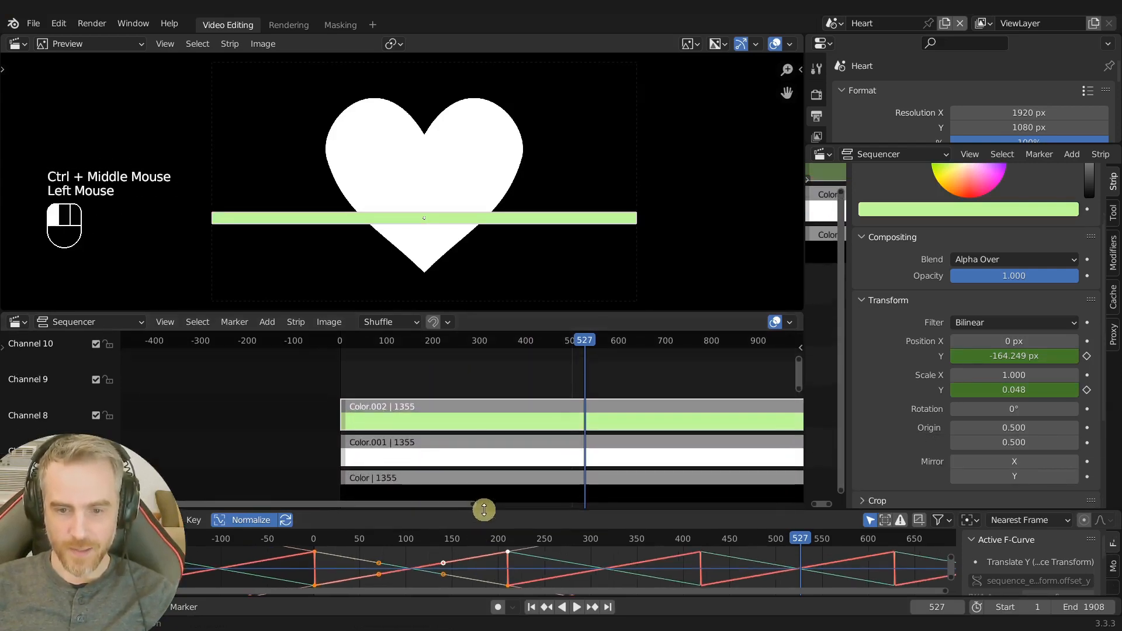
pyautogui.click(451, 395)
pyautogui.click(445, 407)
pyautogui.hotkey('shift', 'd')
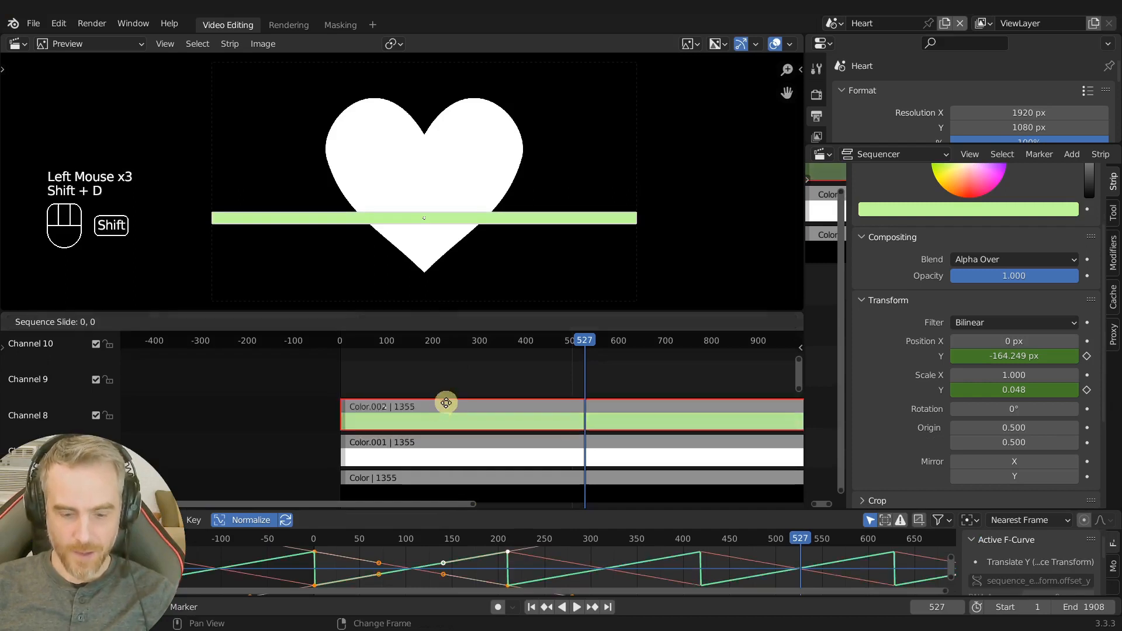
pyautogui.click(446, 404)
# - Move the playhead from the start to frame 70 and snap the duplicated light green strip to it
pyautogui.click(532, 607)
pyautogui.click(460, 386)
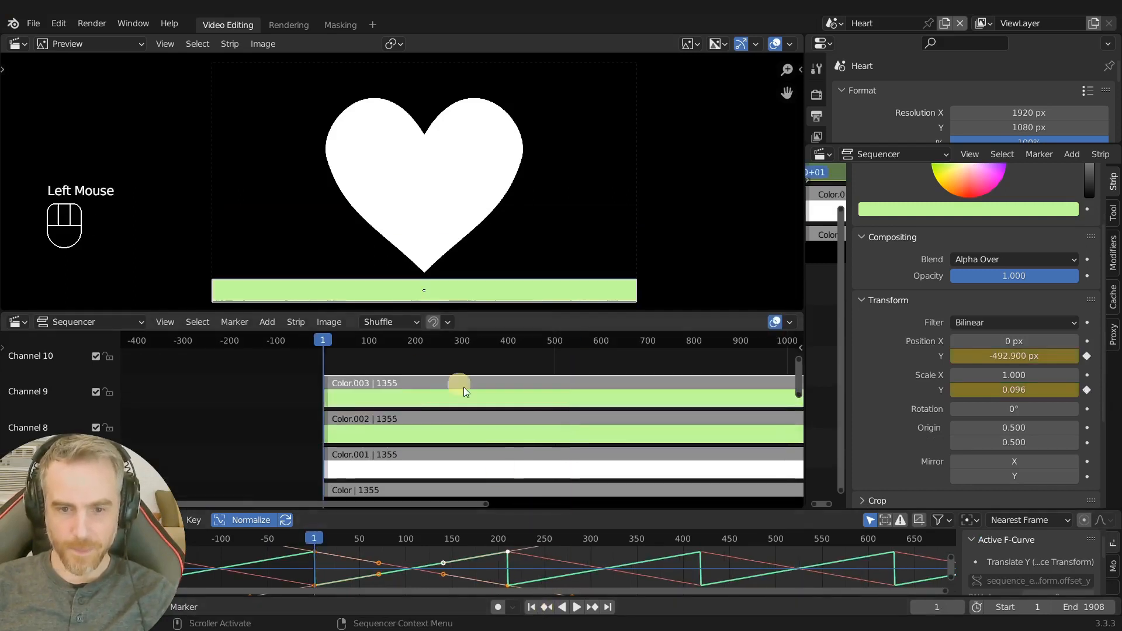
pyautogui.moveTo(332, 339); pyautogui.dragTo(355, 343)
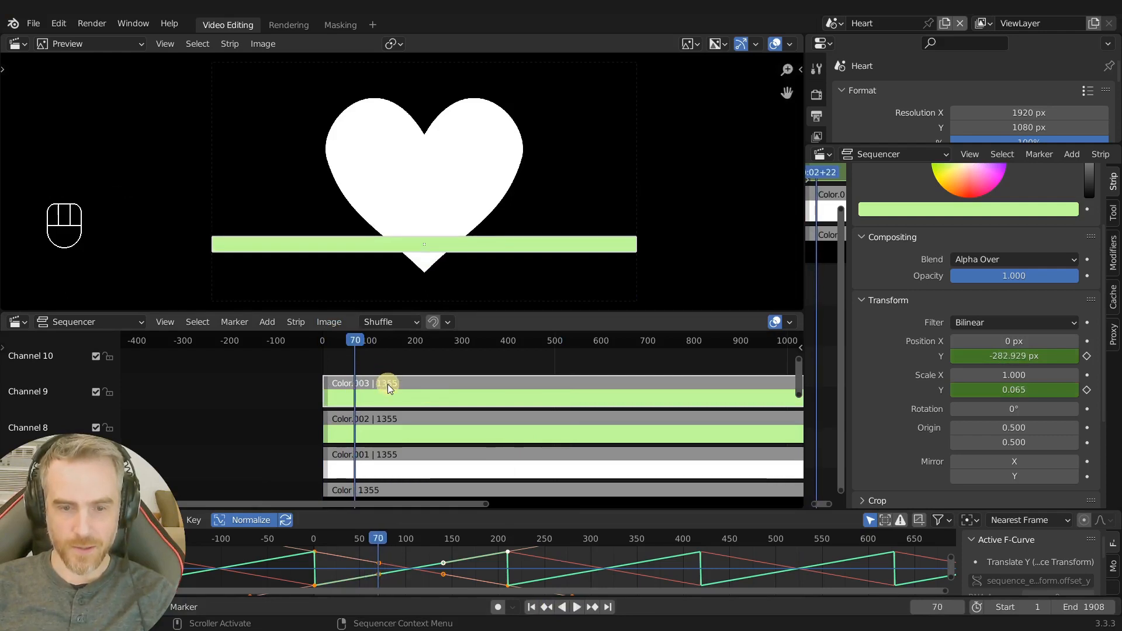
pyautogui.moveTo(388, 384); pyautogui.dragTo(385, 347, button='middle')
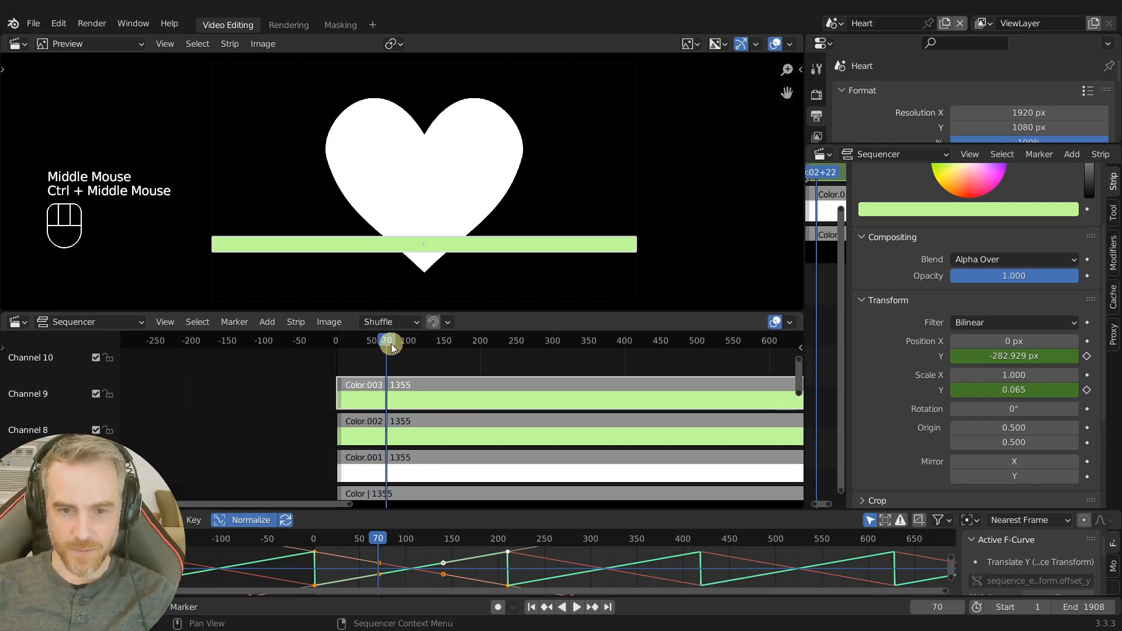
pyautogui.moveTo(399, 403); pyautogui.dragTo(357, 410, button='middle')
pyautogui.click(366, 402)
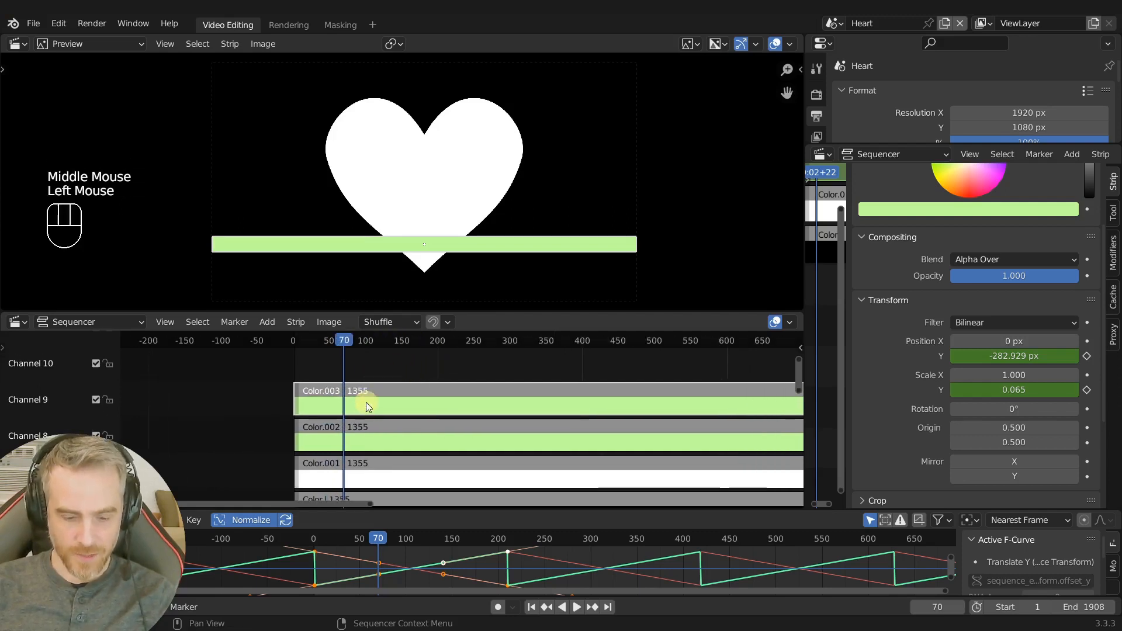
pyautogui.hotkey('shift', 's')
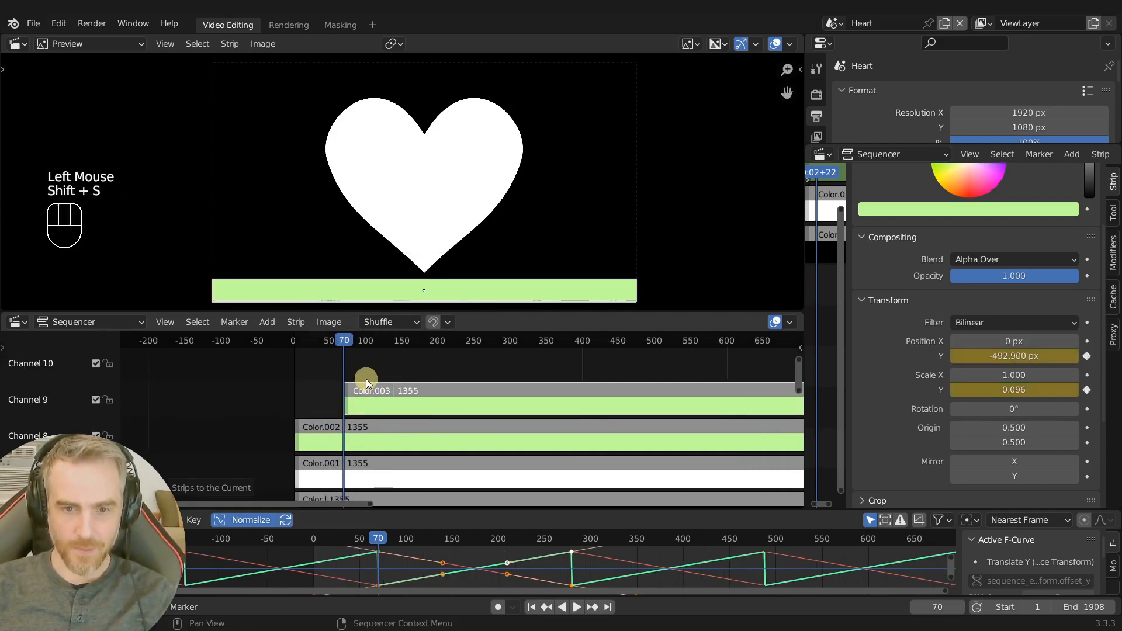
# - Scrub through frame 99 and back to frame 76 to check the spacing between the two light green bars
pyautogui.moveTo(344, 341); pyautogui.dragTo(367, 346)
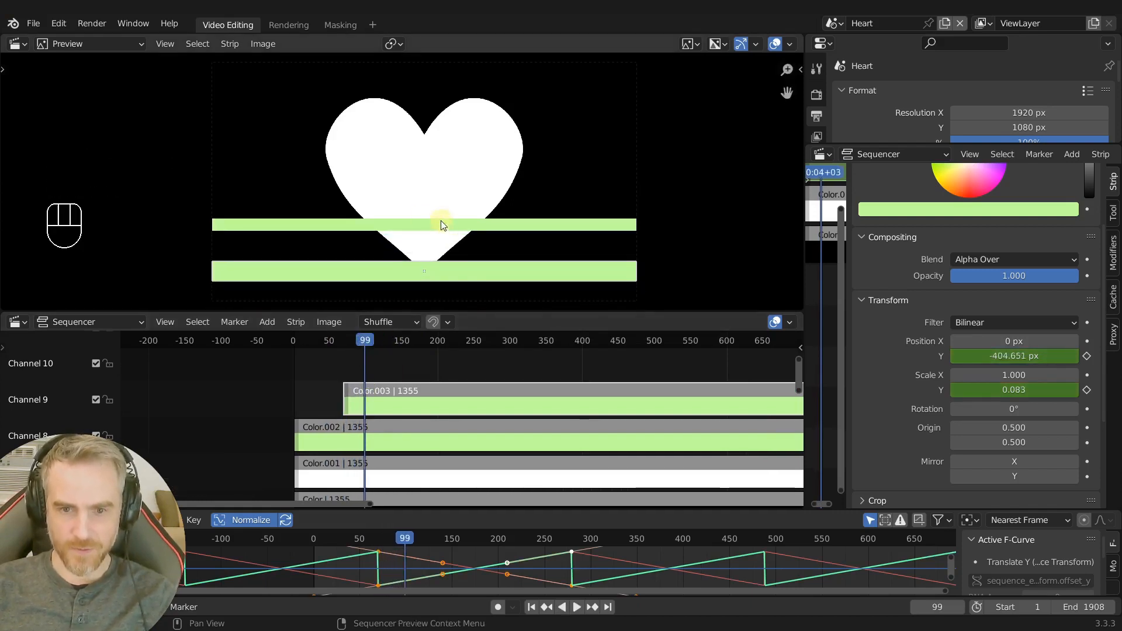
pyautogui.hotkey('ctrl', 'r')
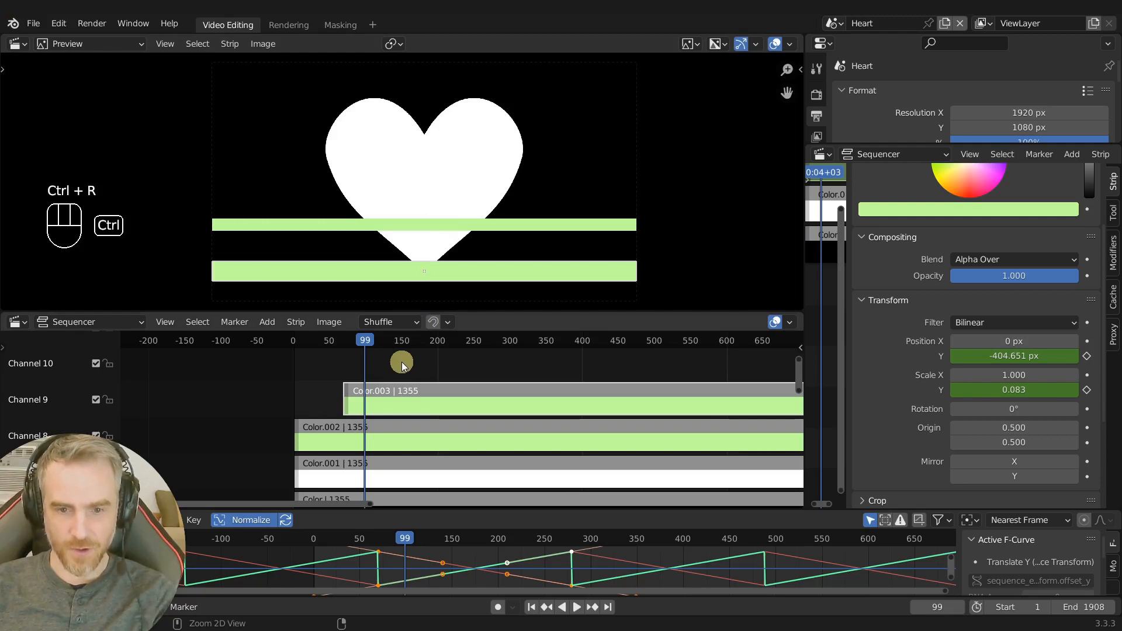
pyautogui.moveTo(363, 340); pyautogui.dragTo(362, 343)
pyautogui.moveTo(373, 344); pyautogui.dragTo(341, 353)
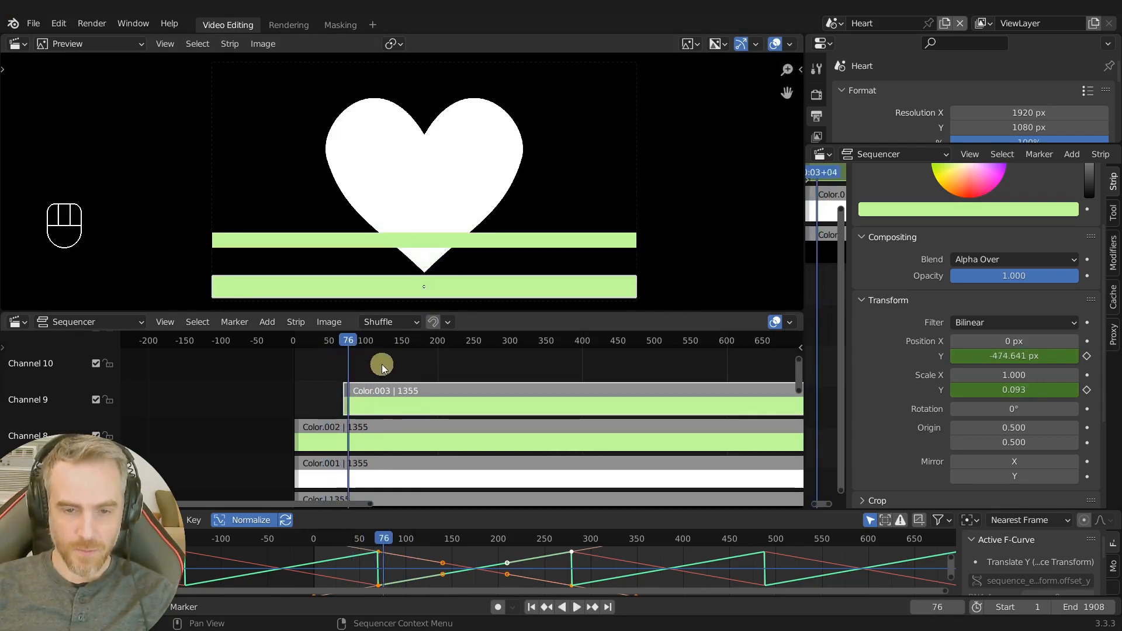
# - Slide the light green strip on channel 9 earlier so it starts around frame 49, and scrub to frame 406 to check the bar spacing
pyautogui.press('pagedown')
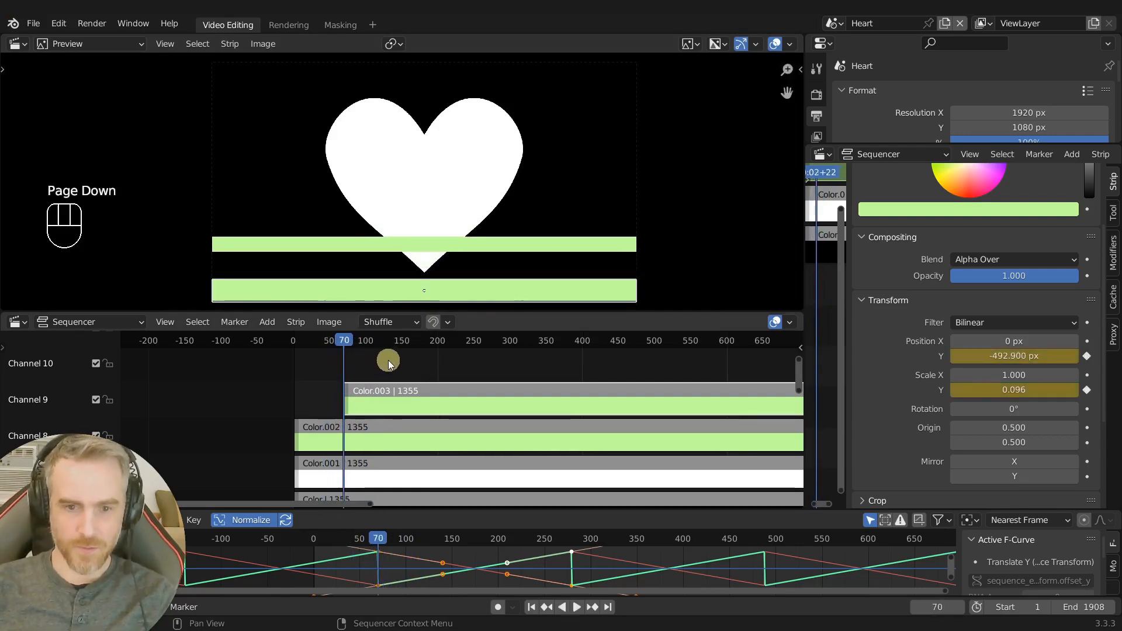
pyautogui.click(449, 392)
pyautogui.press('g')
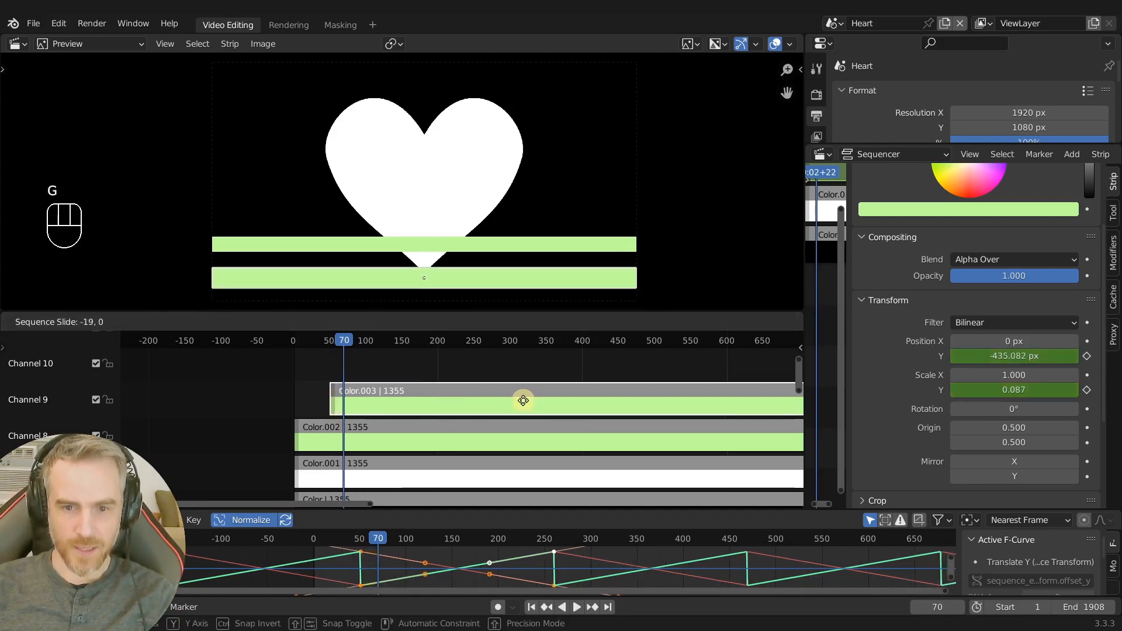
pyautogui.click(521, 401)
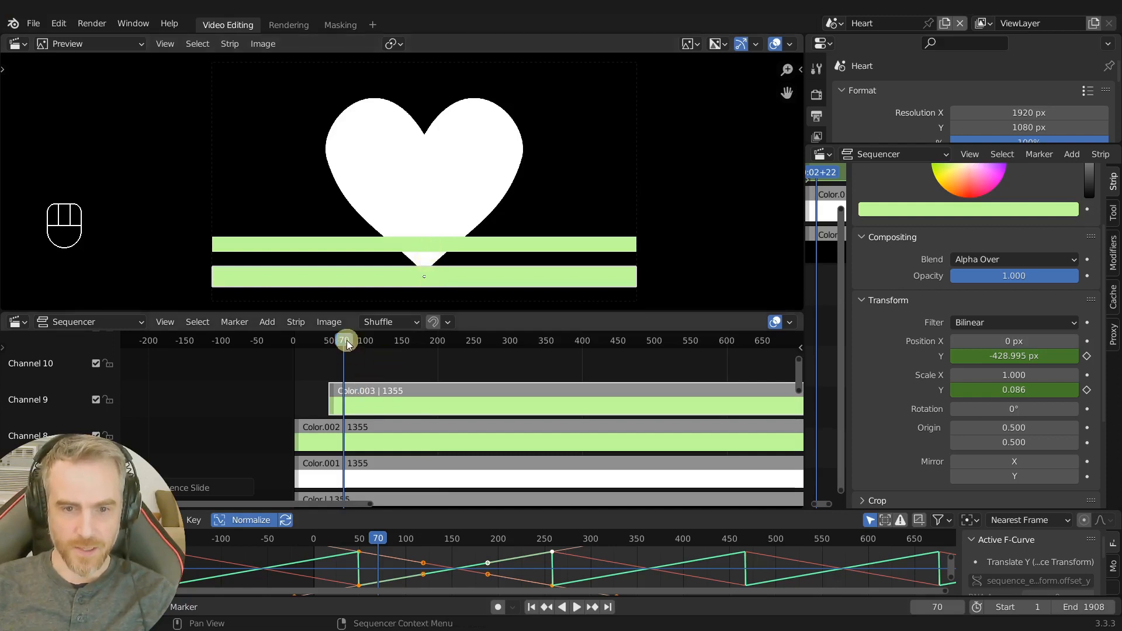
pyautogui.press('pagedown')
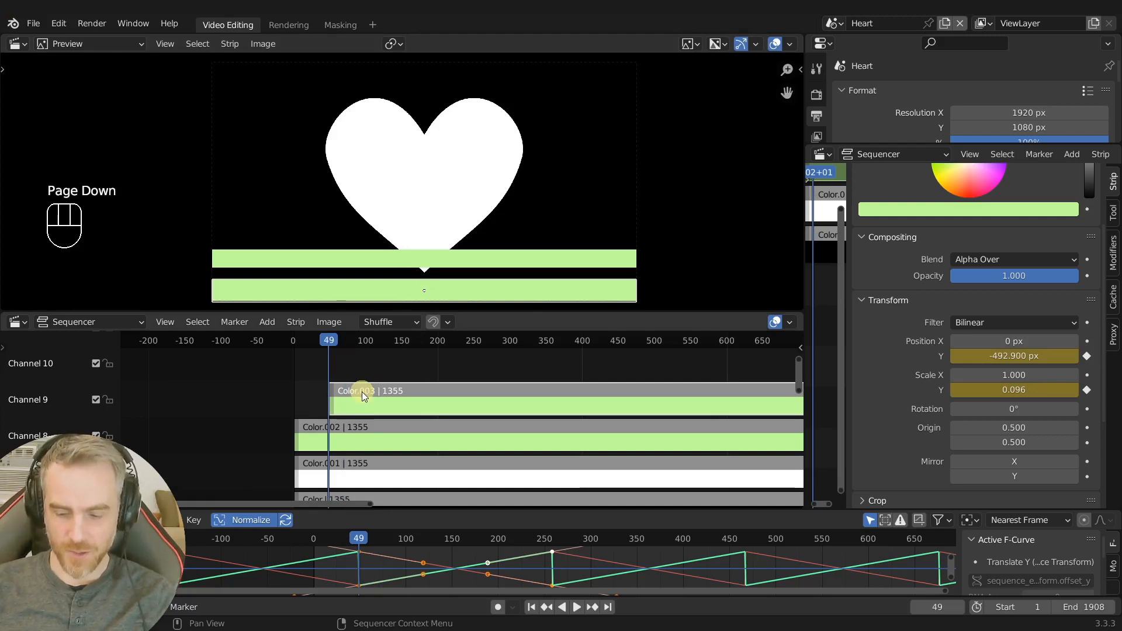
pyautogui.press('Right')
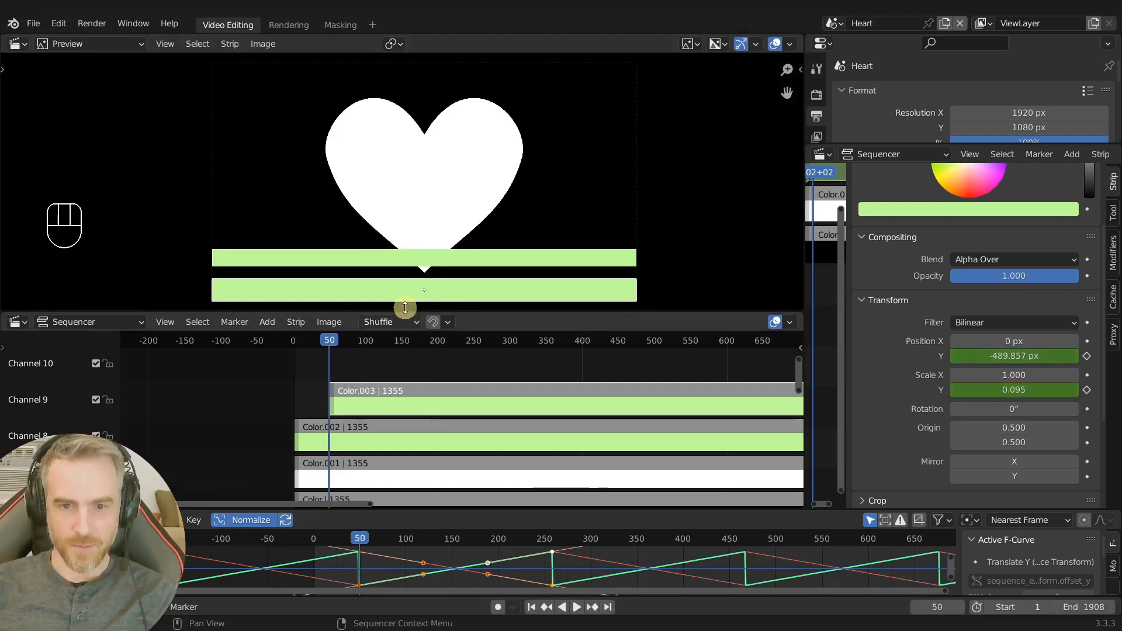
pyautogui.moveTo(326, 341); pyautogui.dragTo(587, 307)
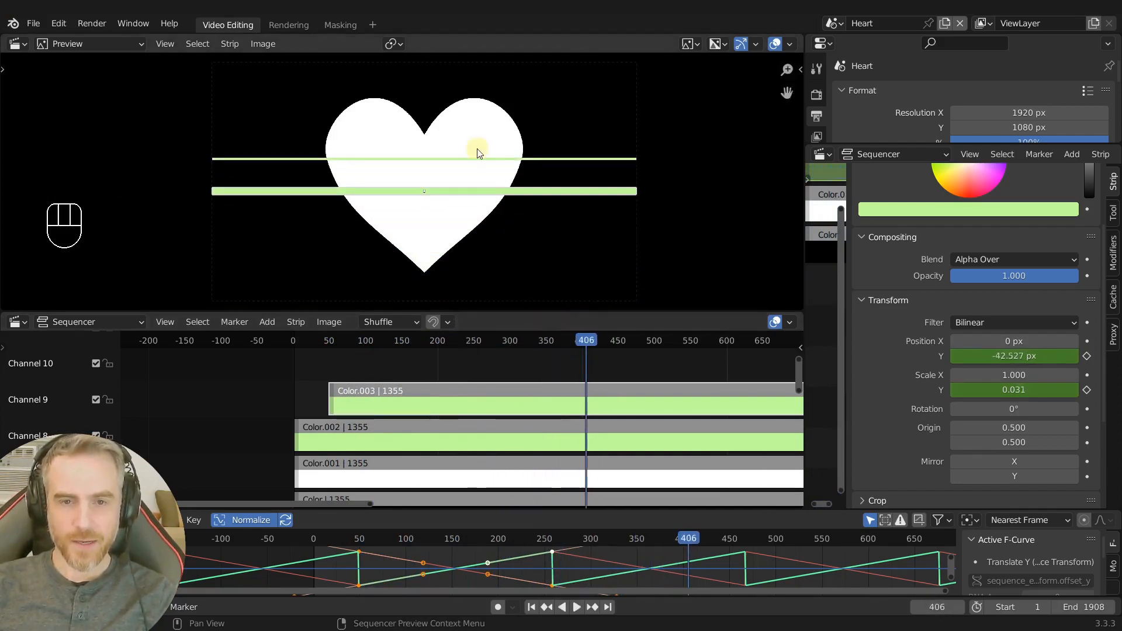
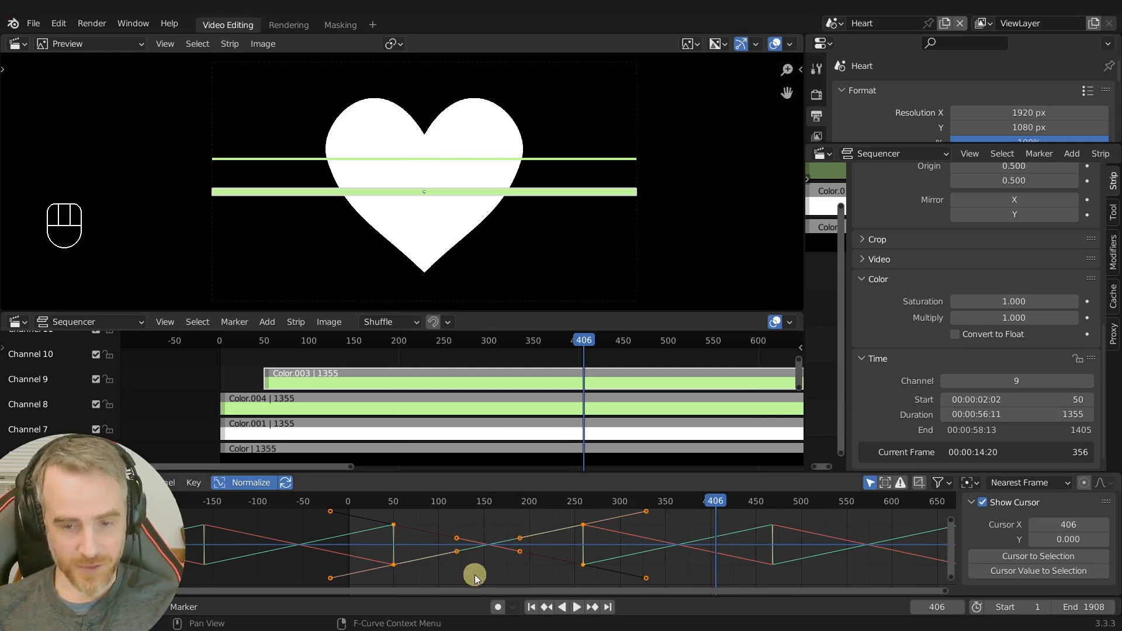
# - Make the graph editor and sequencer areas taller, and move the playhead to frame 202
pyautogui.moveTo(477, 473); pyautogui.dragTo(485, 424)
pyautogui.moveTo(305, 342); pyautogui.dragTo(401, 341)
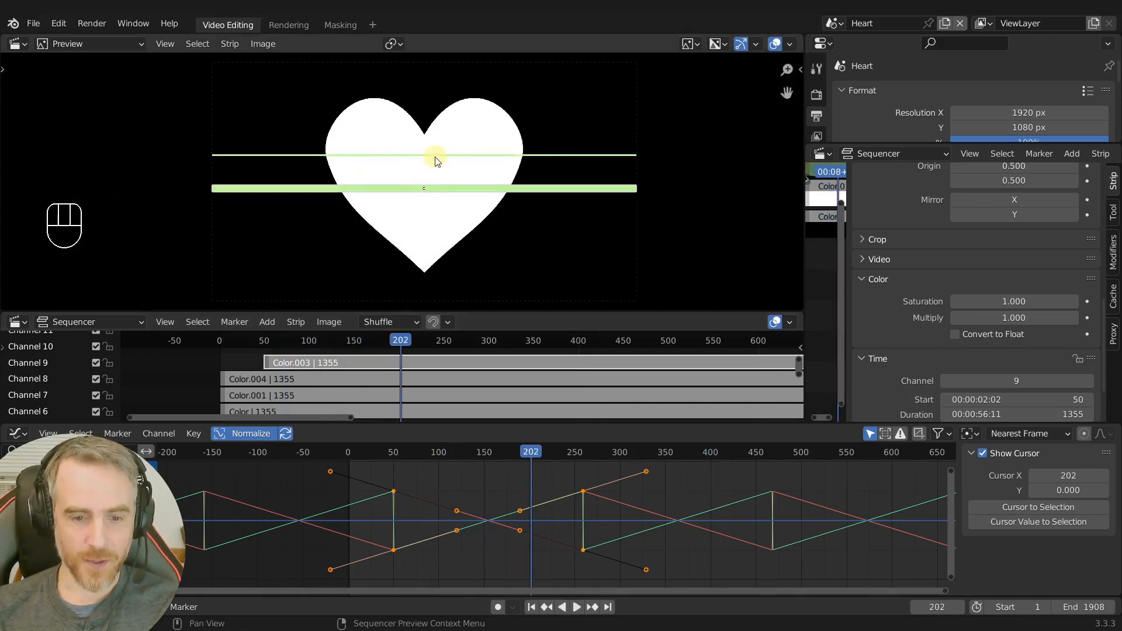
pyautogui.moveTo(483, 310); pyautogui.dragTo(491, 288)
# - Select both light green strips and hide their Scale Y curves in the graph editor
pyautogui.click(352, 346)
pyautogui.keyDown('shift'); pyautogui.click(342, 367); pyautogui.keyUp('shift')
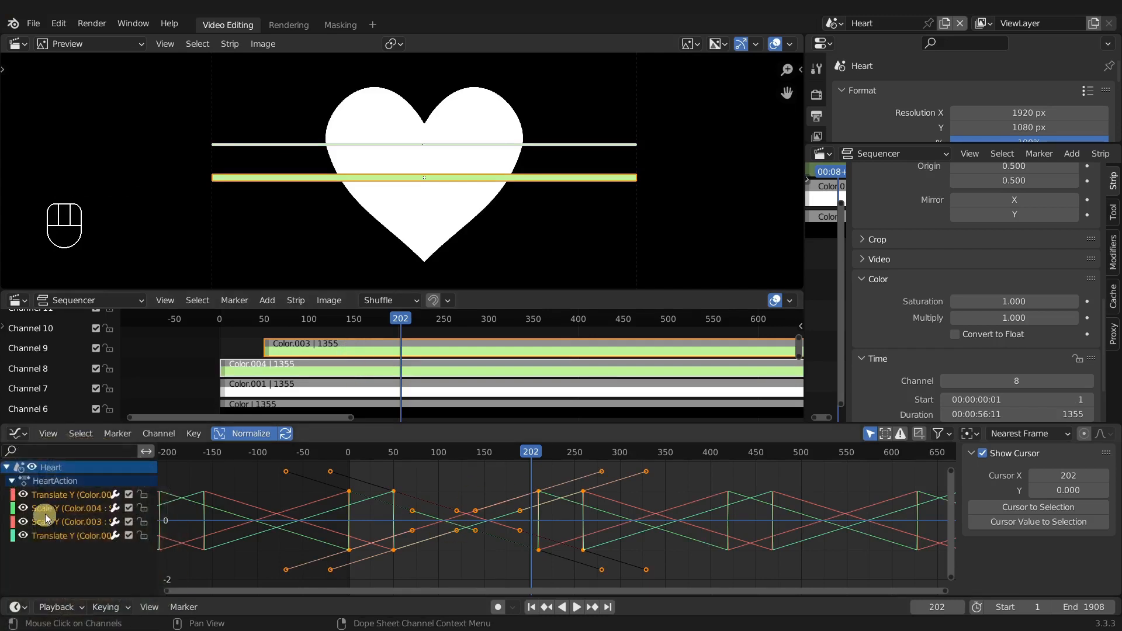
pyautogui.click(22, 509)
pyautogui.click(24, 521)
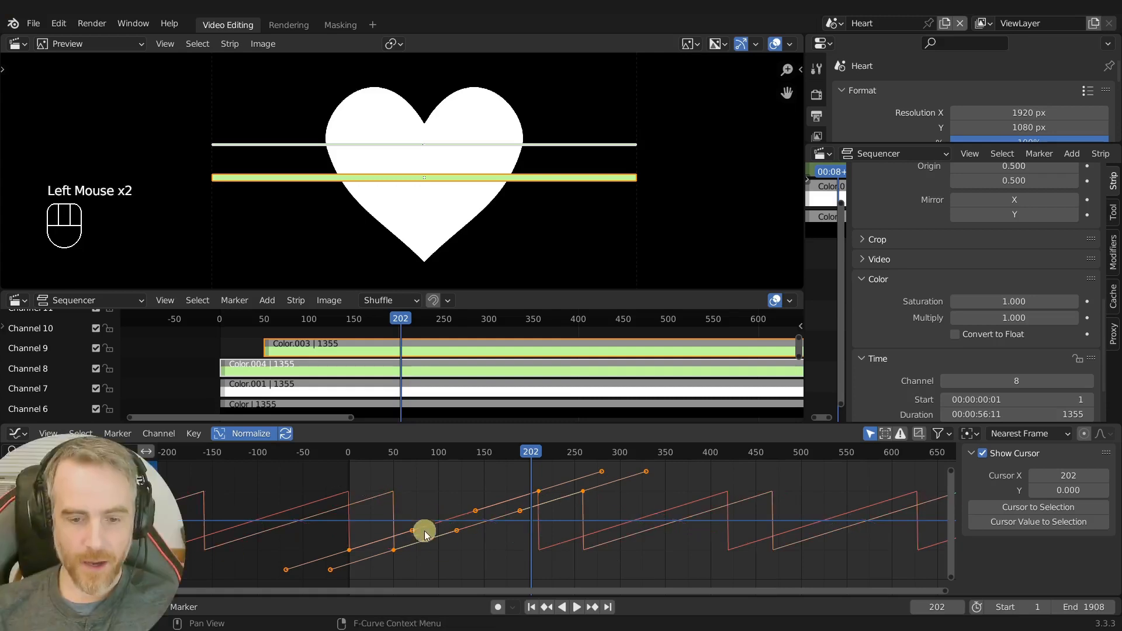
# - Try the Free handle type on the selected Translate Y keyframes of both strips, and undo it
pyautogui.press('v')
pyautogui.click(461, 480)
pyautogui.press('v')
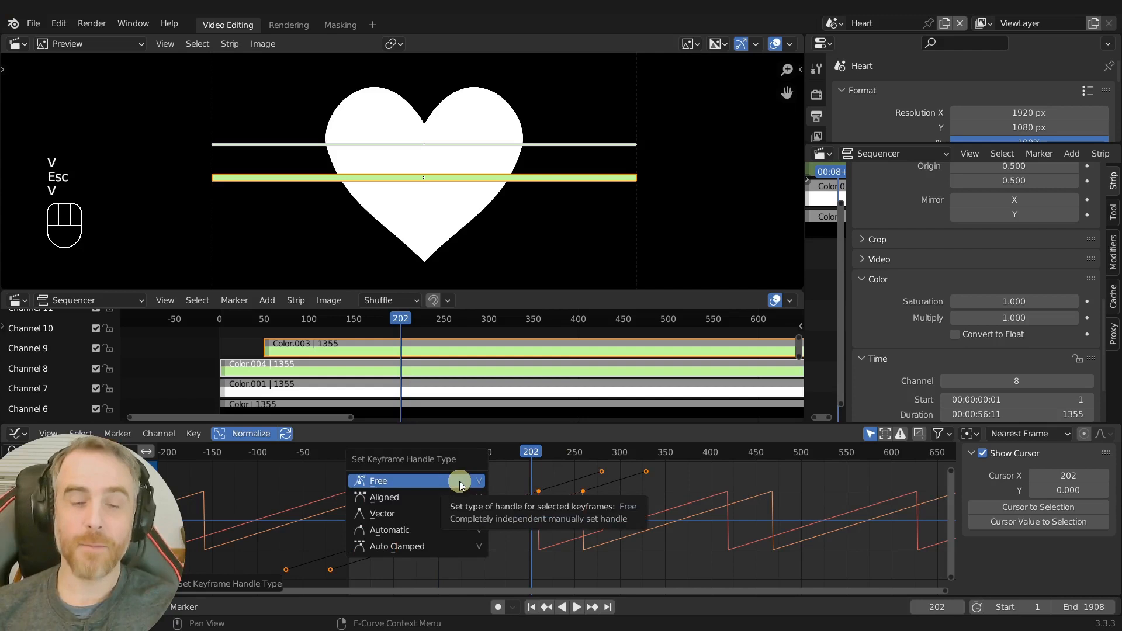
pyautogui.click(458, 482)
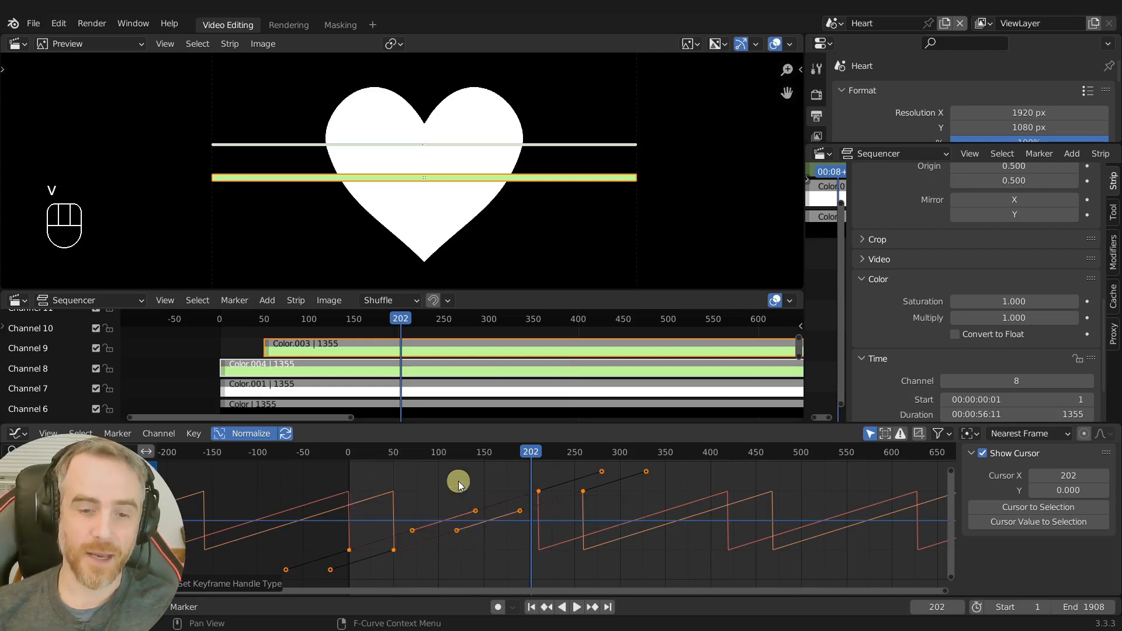
pyautogui.hotkey('ctrl', 'z')
pyautogui.hotkey('ctrl', 'z')
# - Turn off Only Selected Keyframes Handles in the graph editor so the handles of all Translate Y keyframes are drawn
pyautogui.click(584, 491)
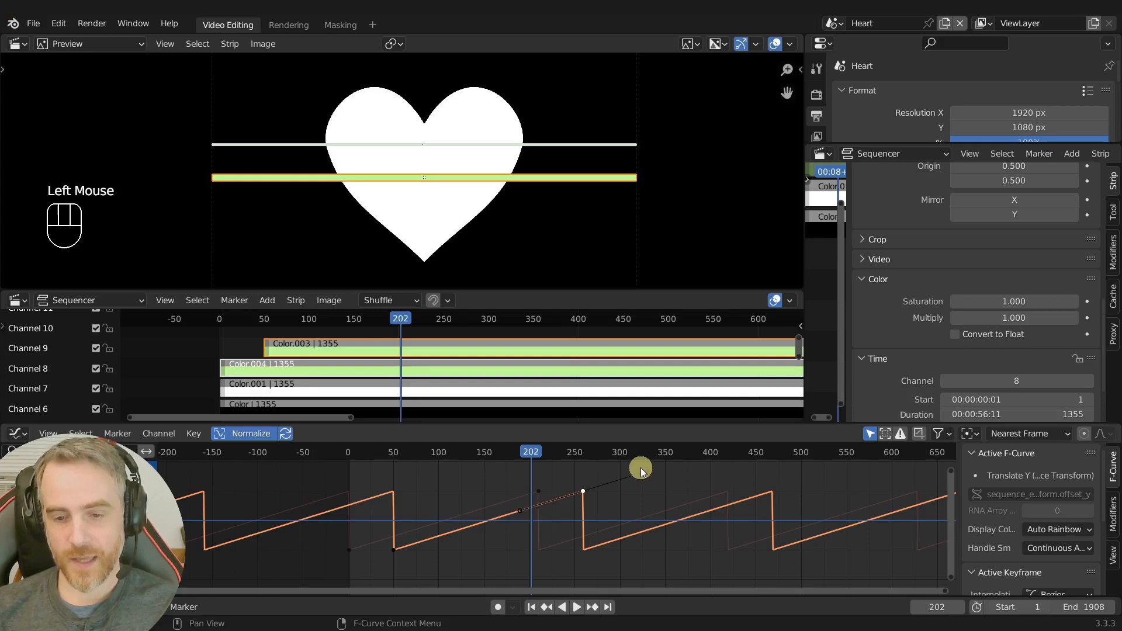
pyautogui.moveTo(570, 486); pyautogui.dragTo(533, 486)
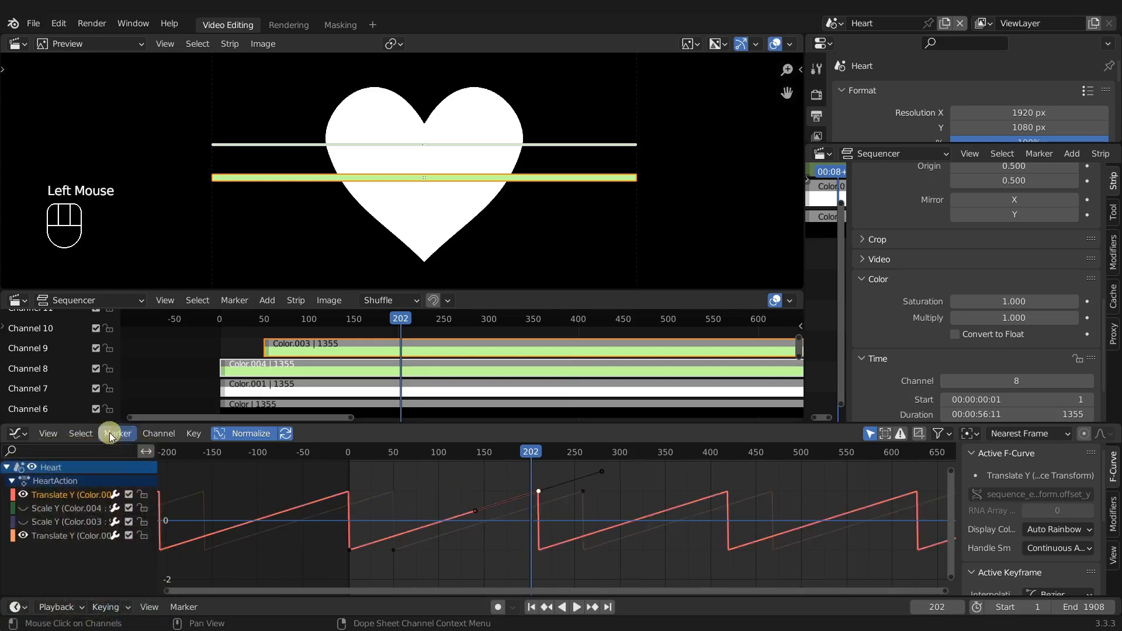
pyautogui.click(41, 435)
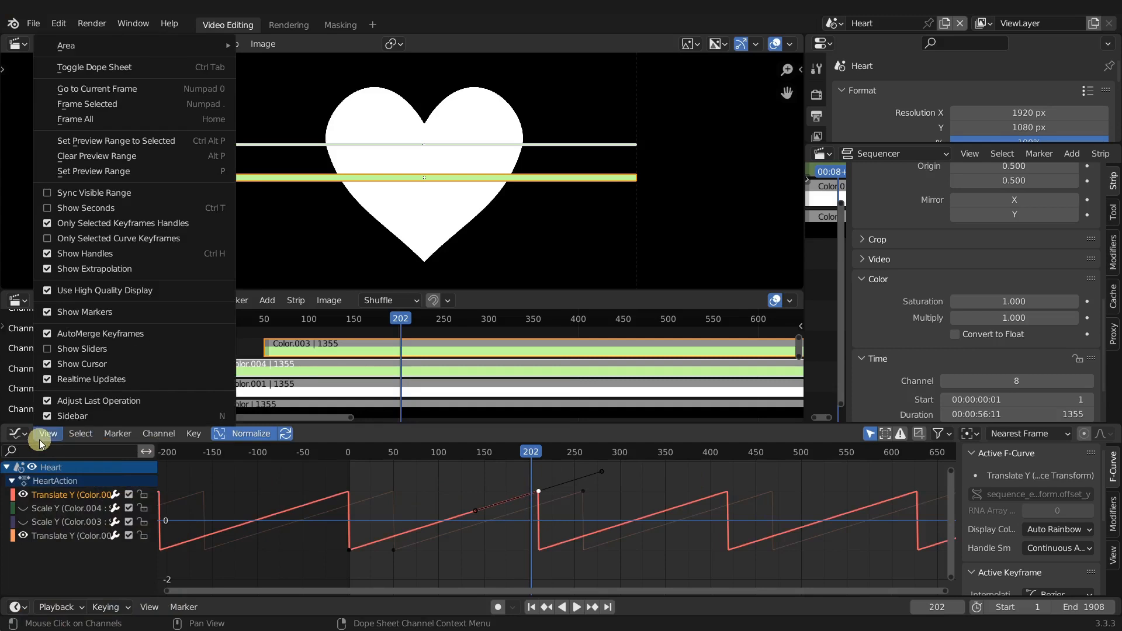
pyautogui.click(66, 224)
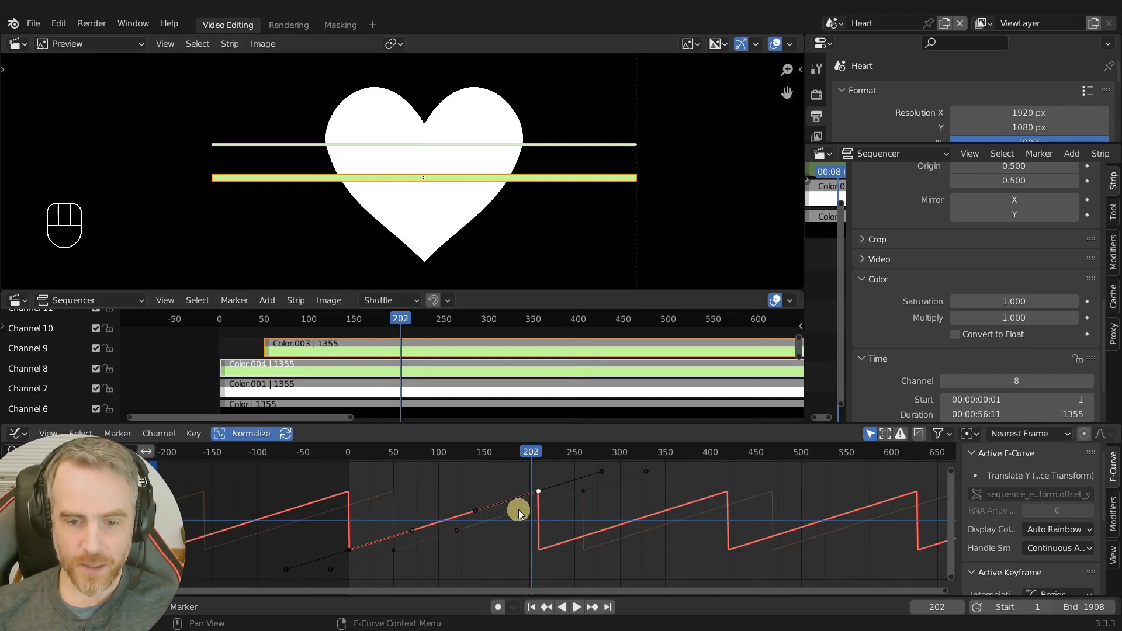
# - Raise the incoming end handles of both Translate Y curves about 0.5, shift them about 52 frames earlier, and scrub to frame 68
pyautogui.click(476, 511)
pyautogui.press('g')
pyautogui.press('y')
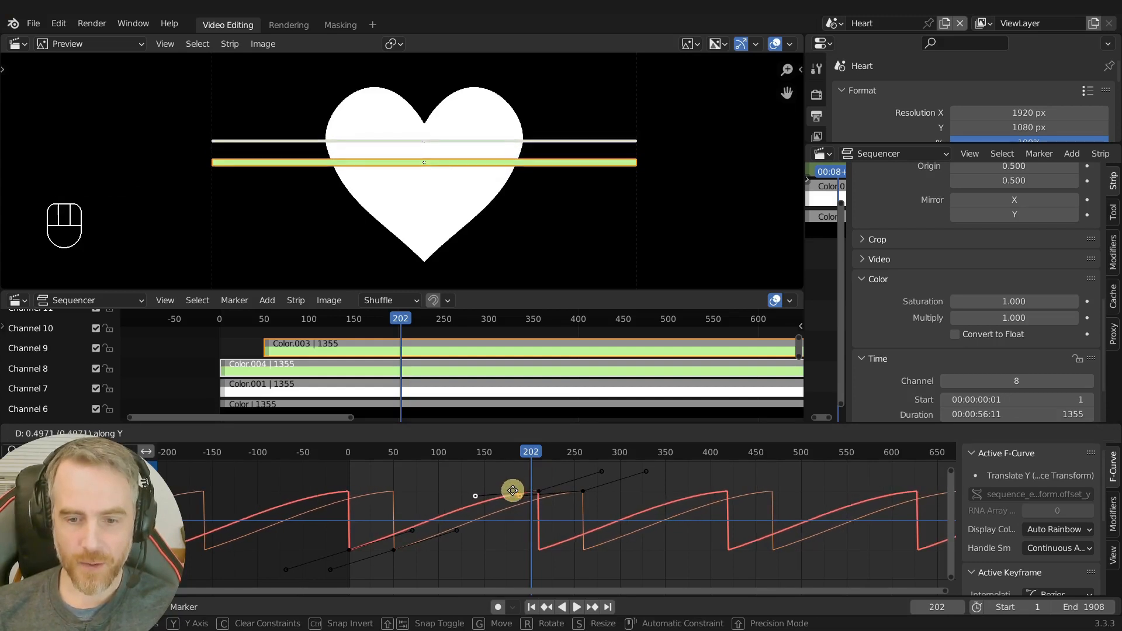
pyautogui.click(512, 491)
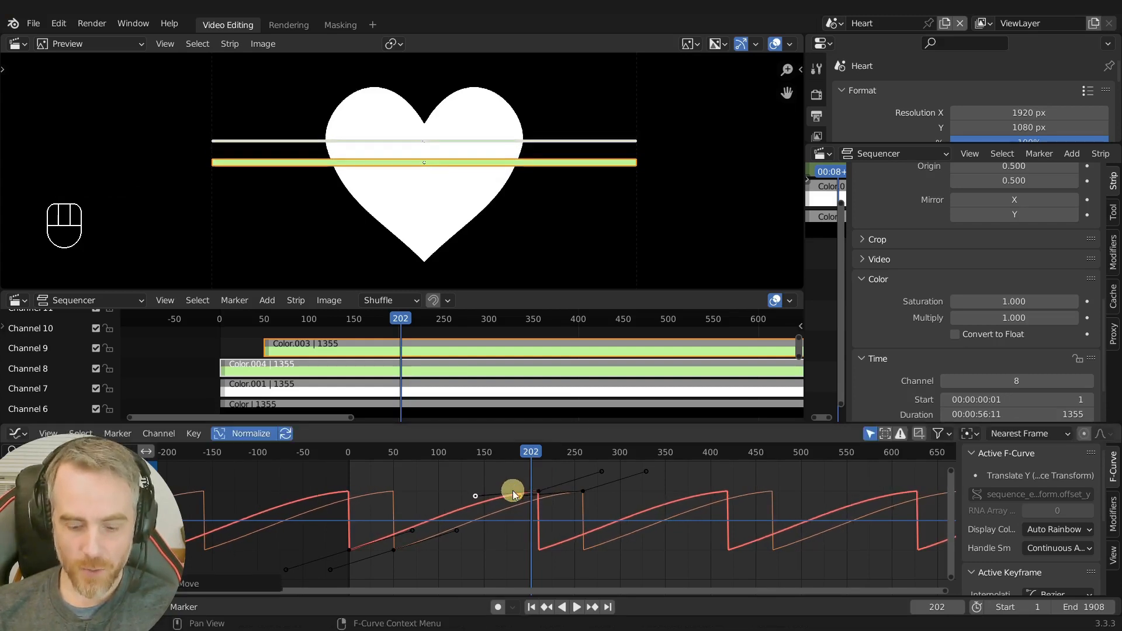
pyautogui.press('g')
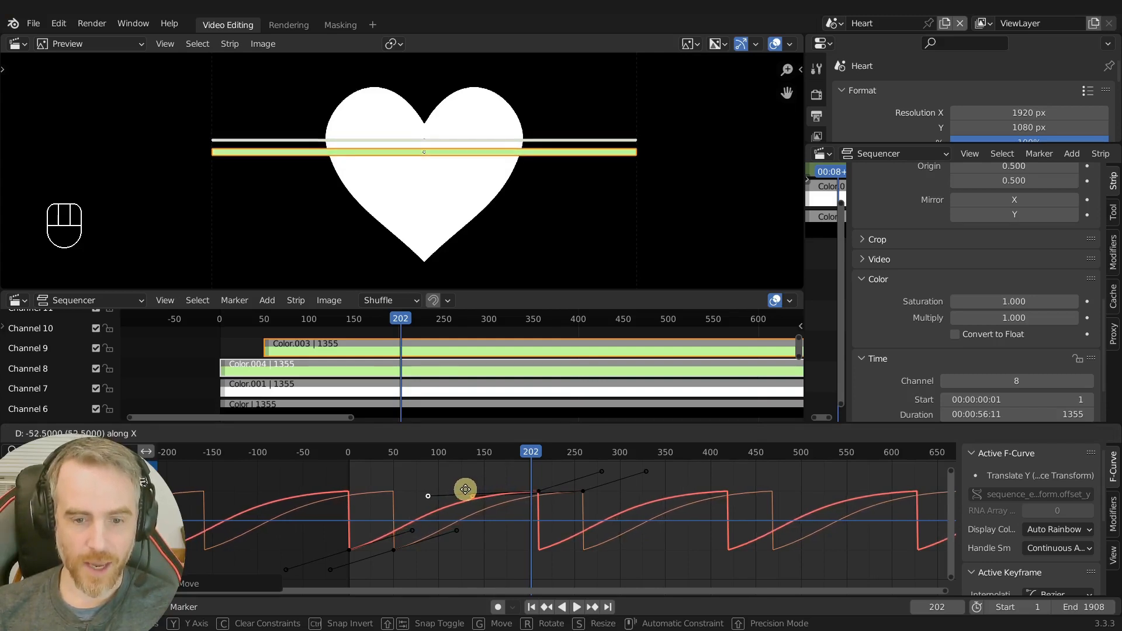
pyautogui.click(465, 490)
pyautogui.moveTo(402, 334); pyautogui.dragTo(282, 334)
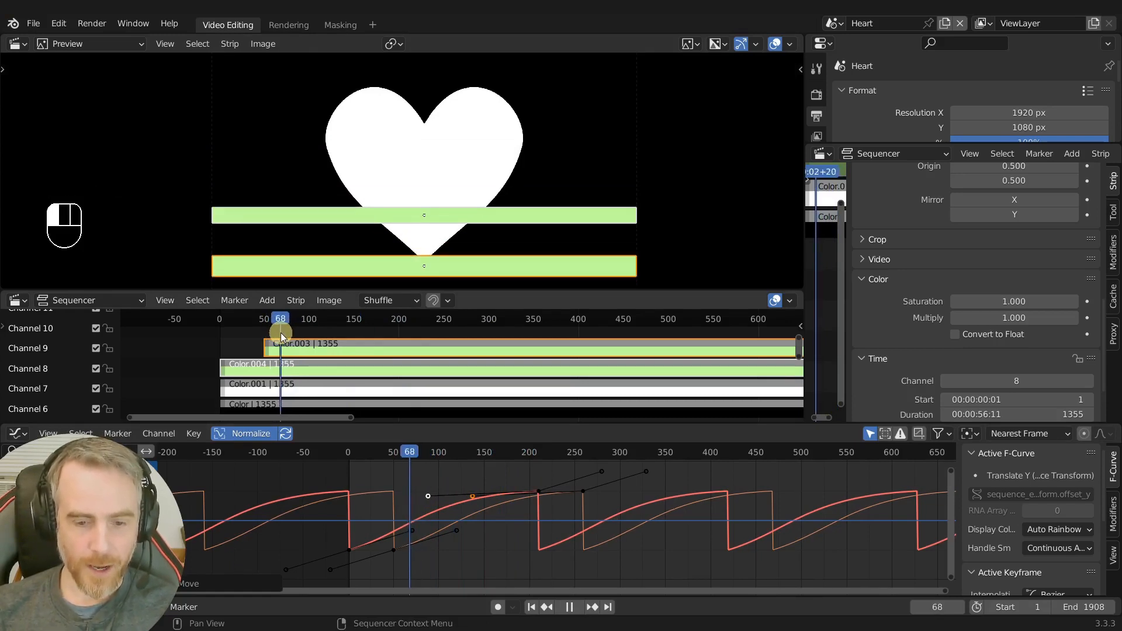
# - Select the outgoing start handles of both Translate Y curves and try shifting them about 40 frames earlier
pyautogui.click(455, 530)
pyautogui.keyDown('shift'); pyautogui.click(412, 529); pyautogui.keyUp('shift')
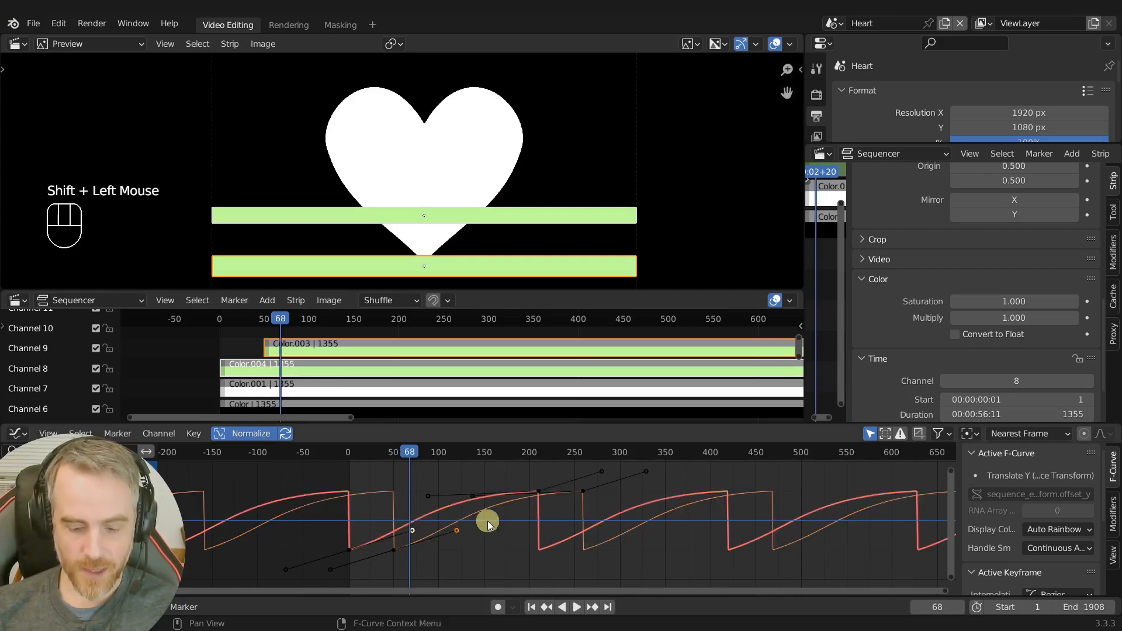
pyautogui.press('g')
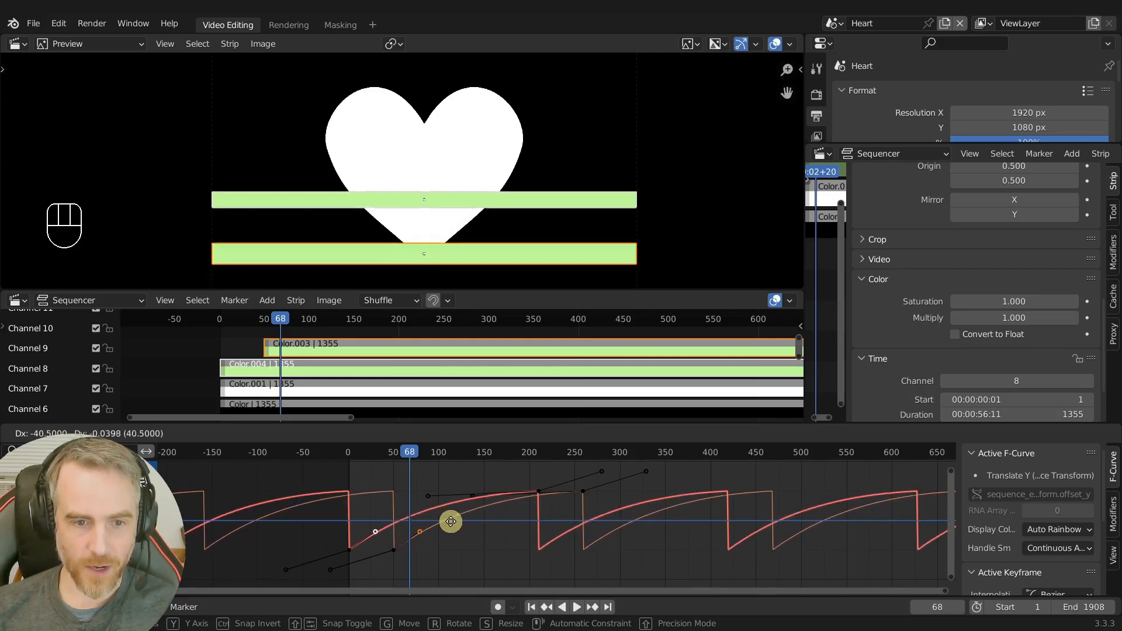
pyautogui.rightClick(468, 526)
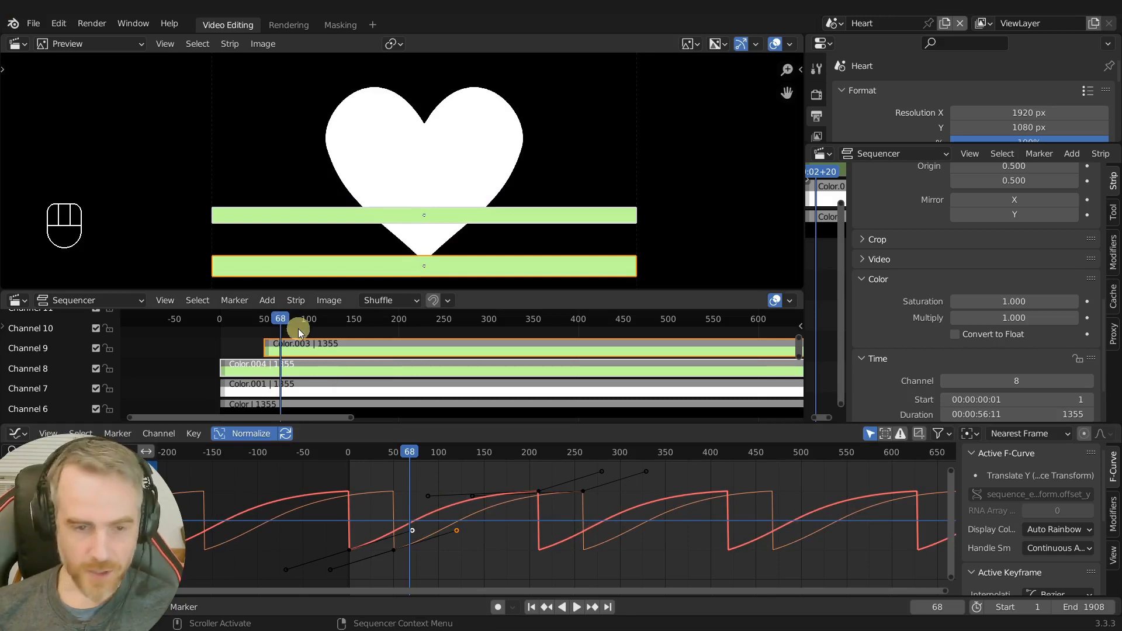
# - With the playhead at frame 50, slide the channel 9 strip to start at frame 36, and check the spacing at frame 81
pyautogui.press('pagedown')
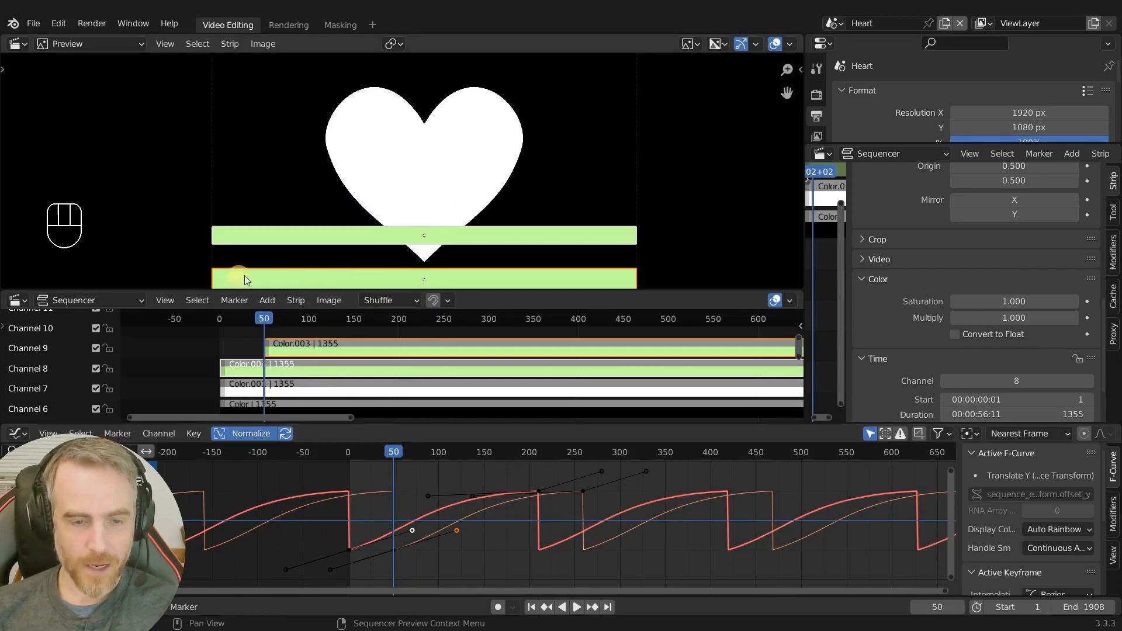
pyautogui.click(336, 346)
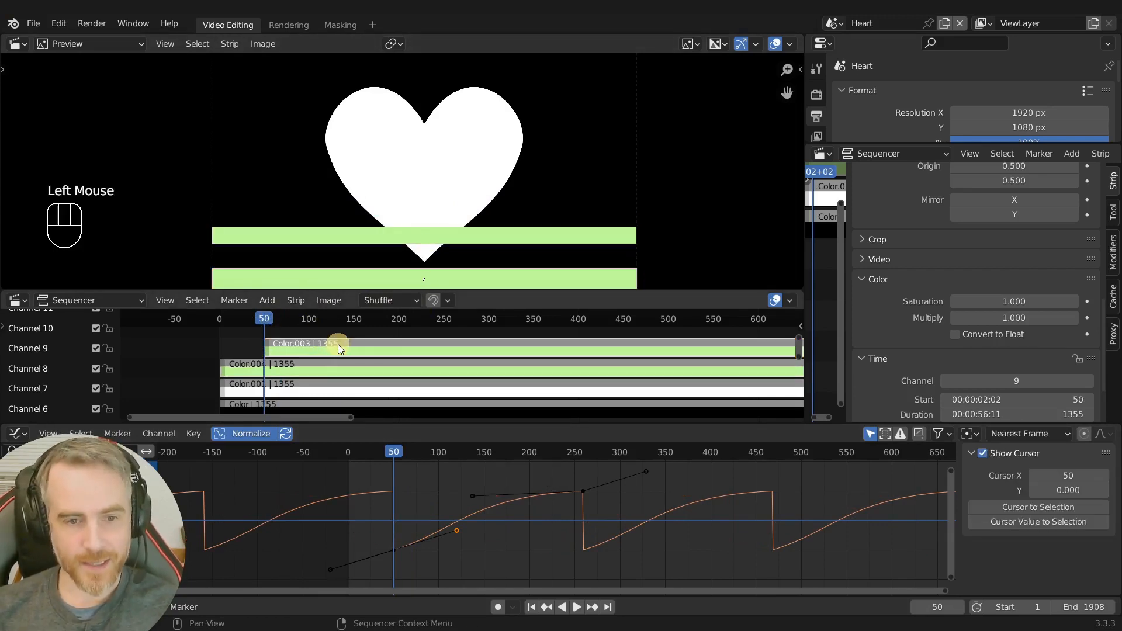
pyautogui.press('g')
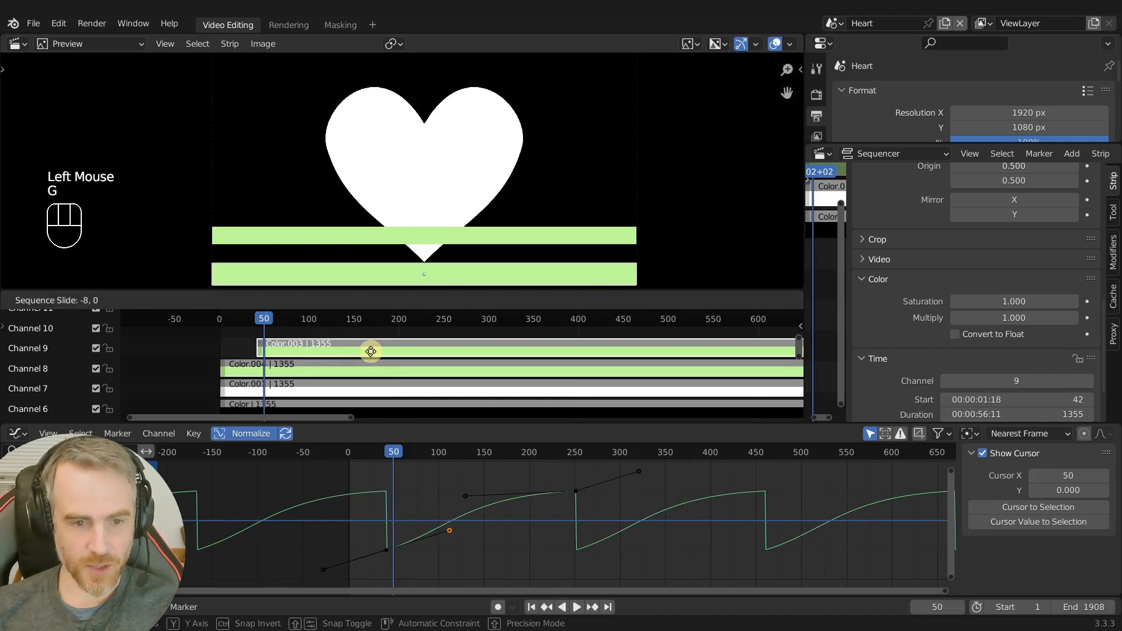
pyautogui.click(365, 351)
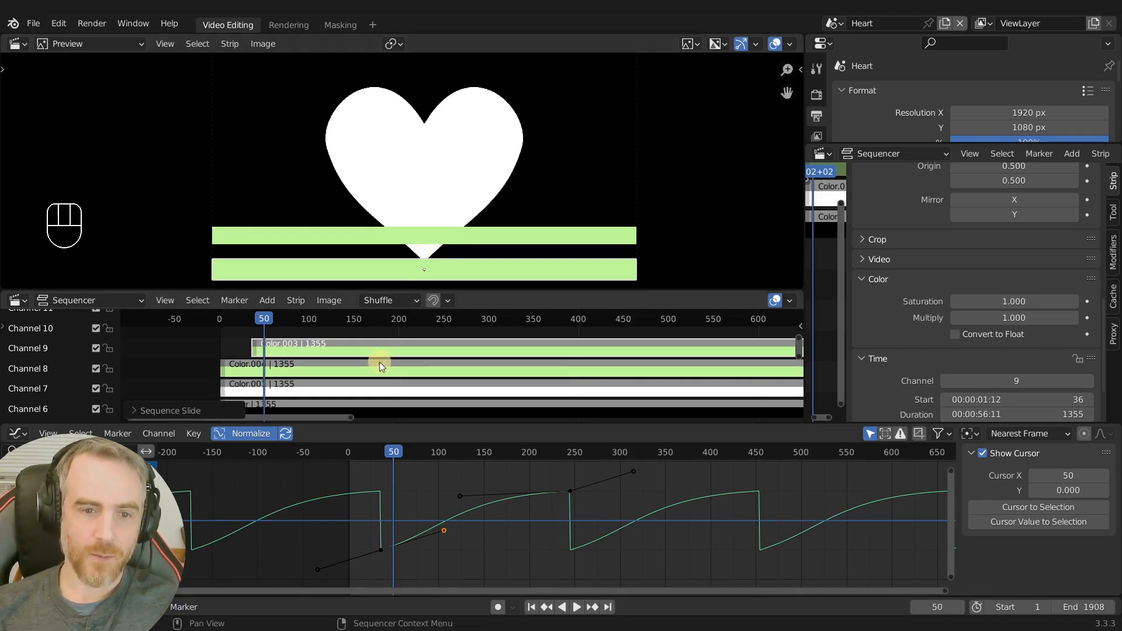
pyautogui.moveTo(265, 317); pyautogui.dragTo(293, 322)
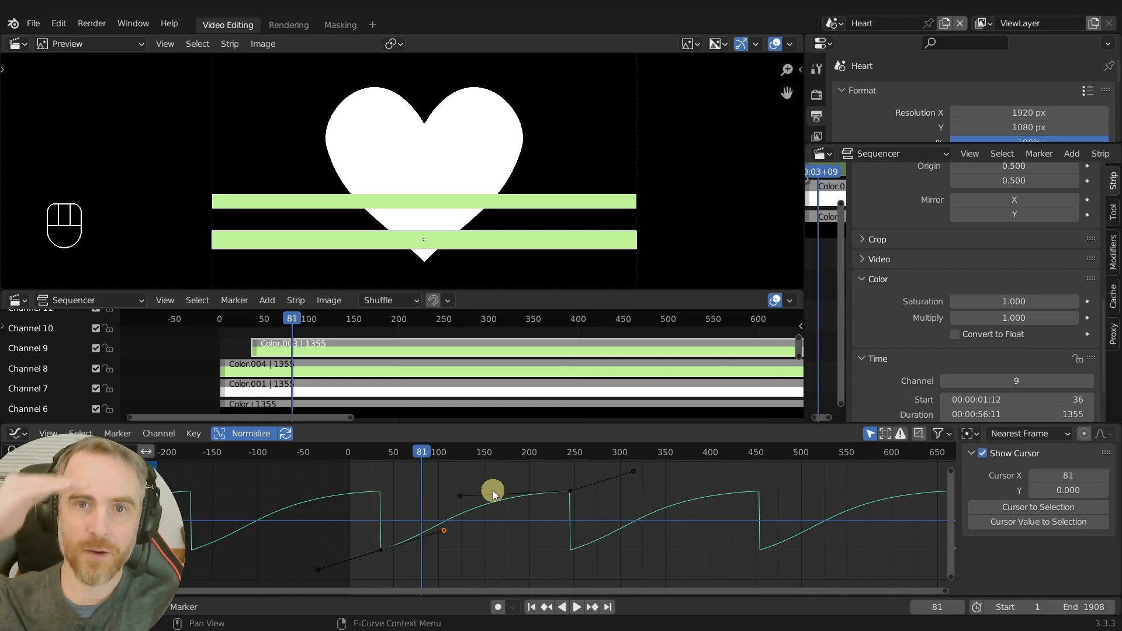
# - Select both light green strips again and shift the start handles of their Translate Y curves about 36 frames earlier
pyautogui.keyDown('shift'); pyautogui.click(321, 365); pyautogui.keyUp('shift')
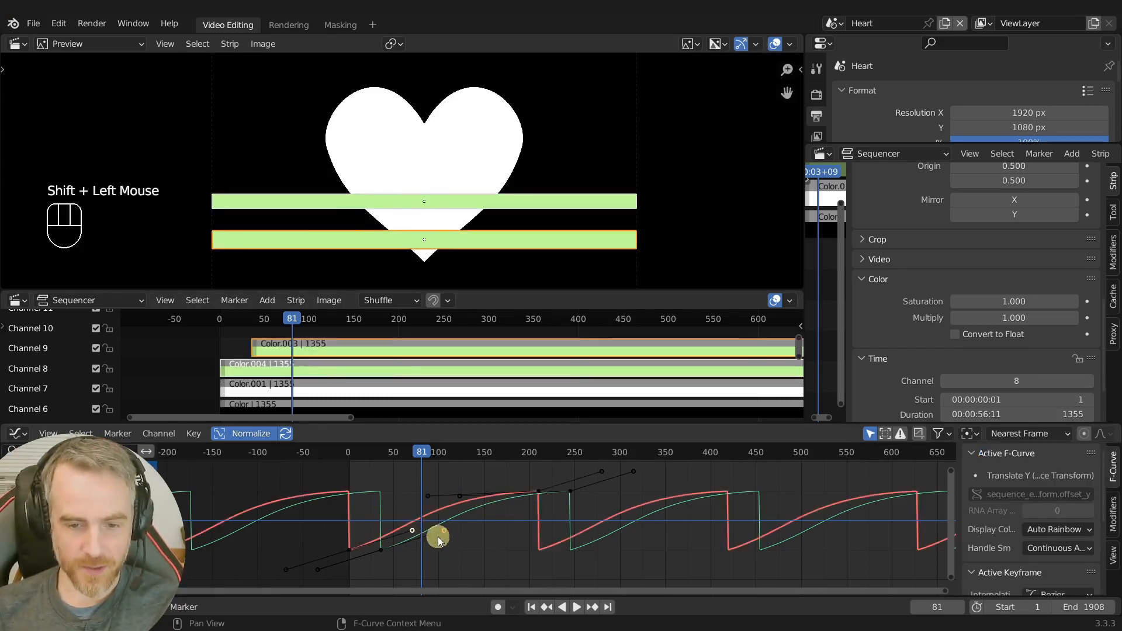
pyautogui.press('g')
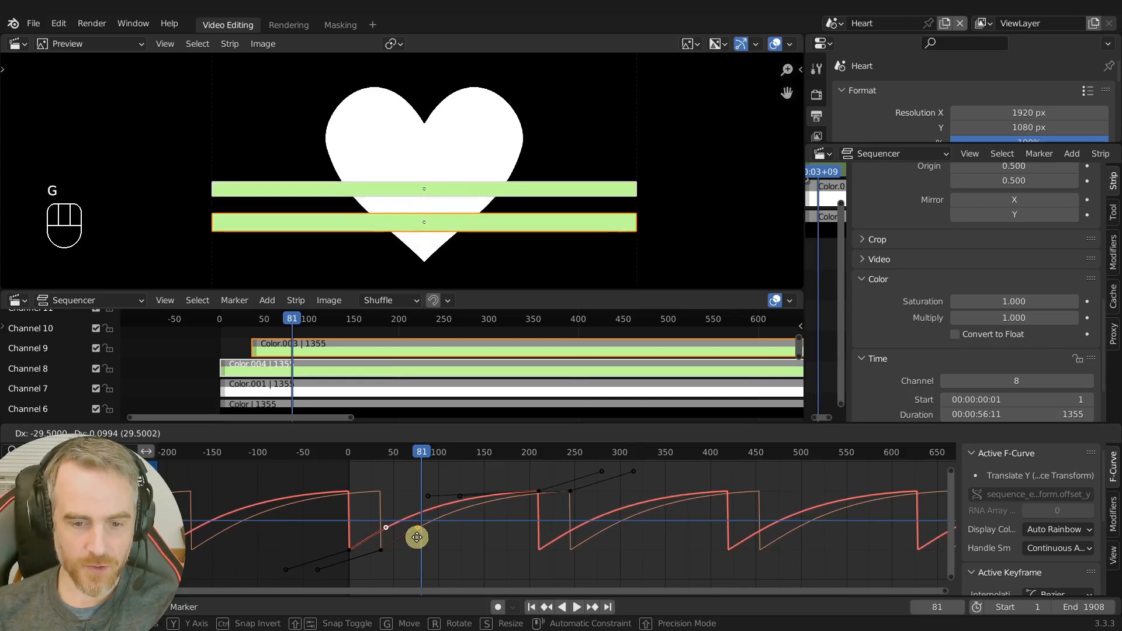
pyautogui.click(415, 539)
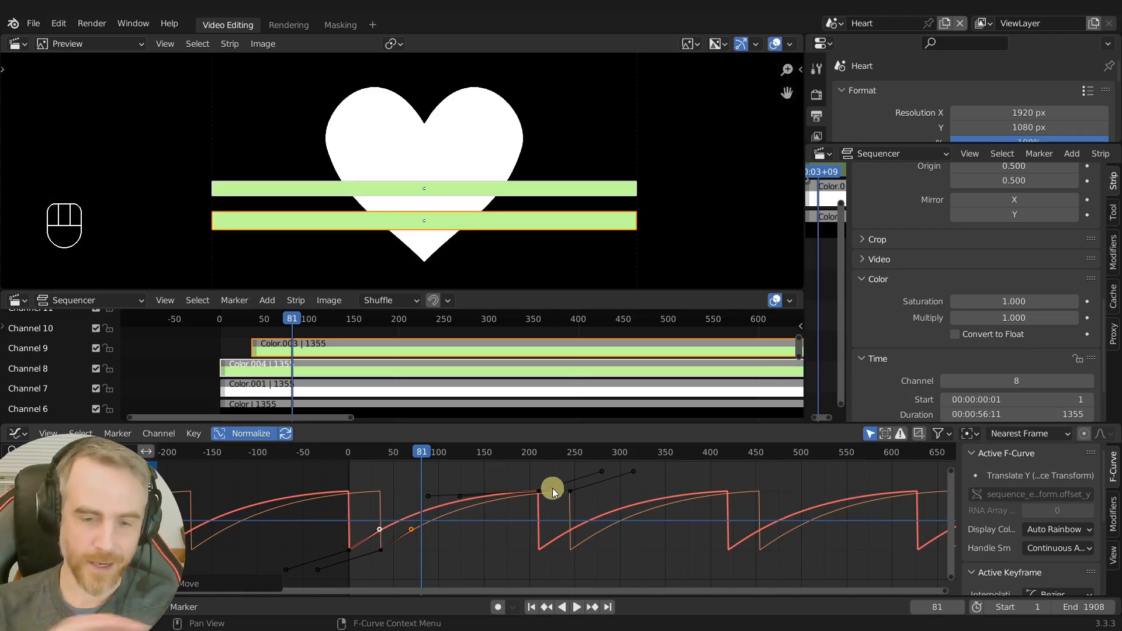
# - Slide the channel 9 strip earlier from the playhead at frame 36 to start at frame 31, checking the spacing at frame 169
pyautogui.moveTo(292, 317); pyautogui.dragTo(251, 320)
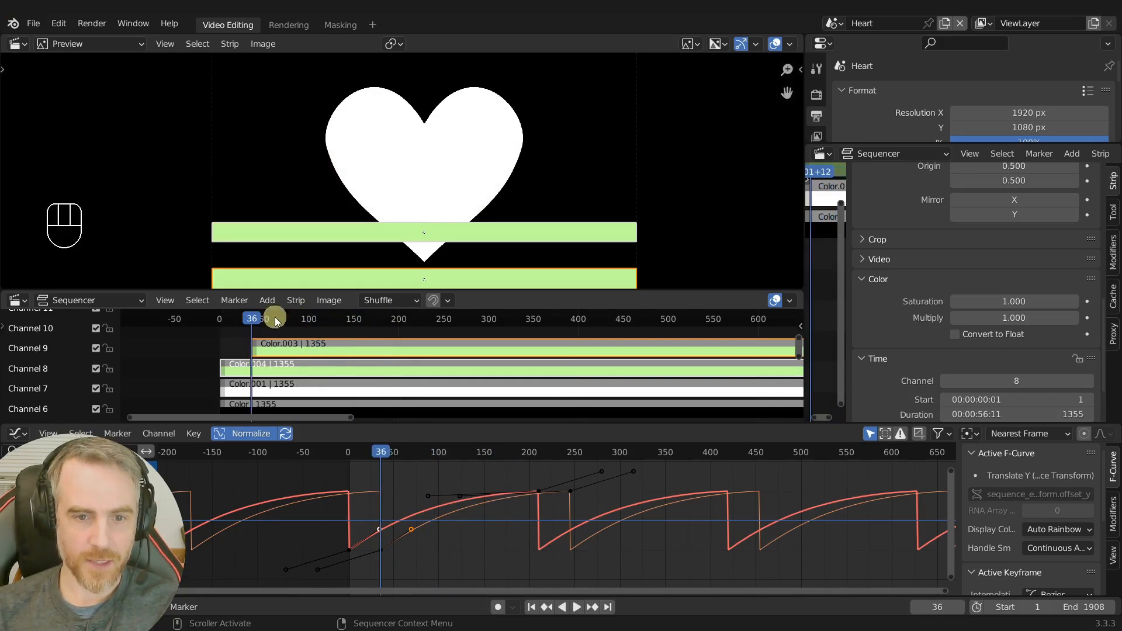
pyautogui.click(324, 346)
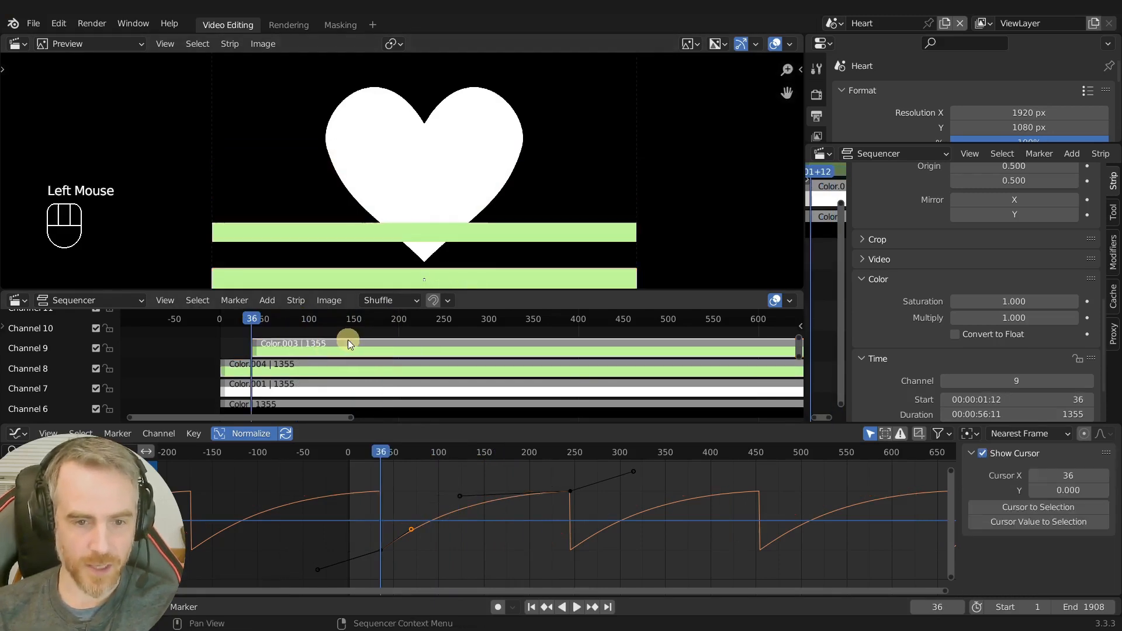
pyautogui.press('g')
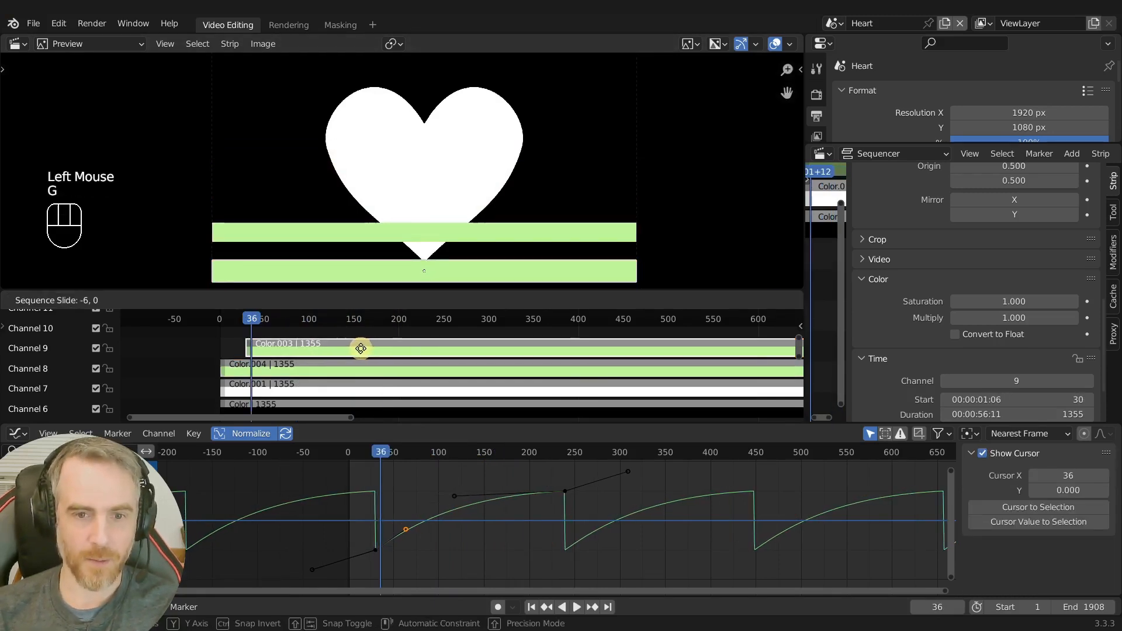
pyautogui.click(357, 348)
pyautogui.moveTo(252, 317); pyautogui.dragTo(370, 332)
pyautogui.press('g')
pyautogui.click(275, 348)
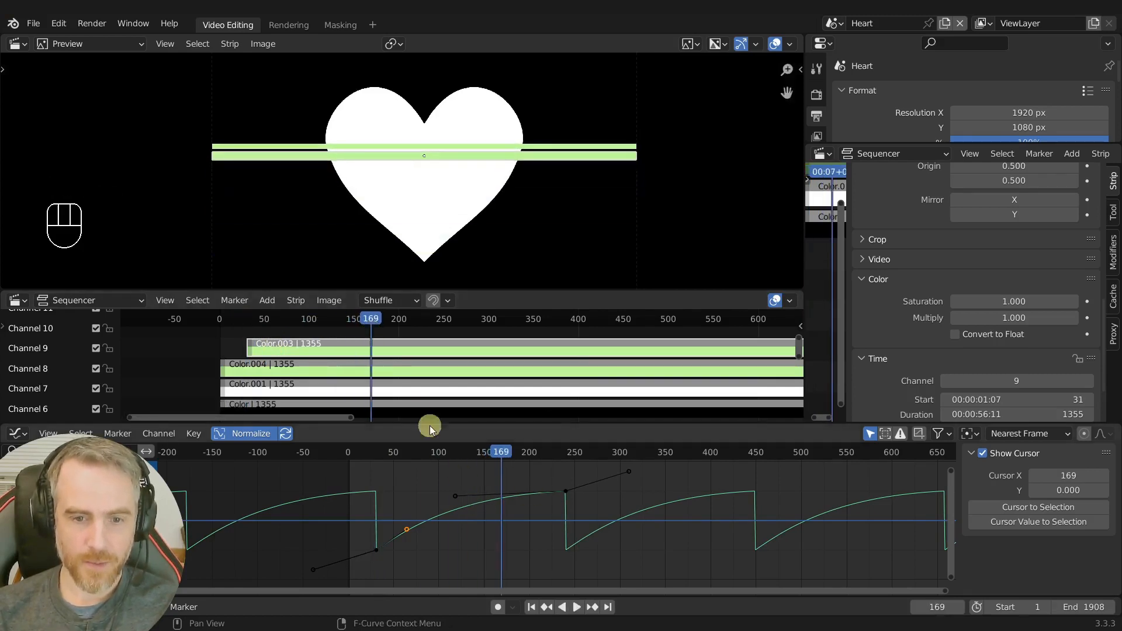
# - Select both light green strips, lower the incoming end handles of their Translate Y curves by about 0.12, and check the stripe spacing
pyautogui.keyDown('shift'); pyautogui.click(404, 371); pyautogui.keyUp('shift')
pyautogui.click(436, 493)
pyautogui.keyDown('shift'); pyautogui.click(432, 493); pyautogui.keyUp('shift')
pyautogui.press('g')
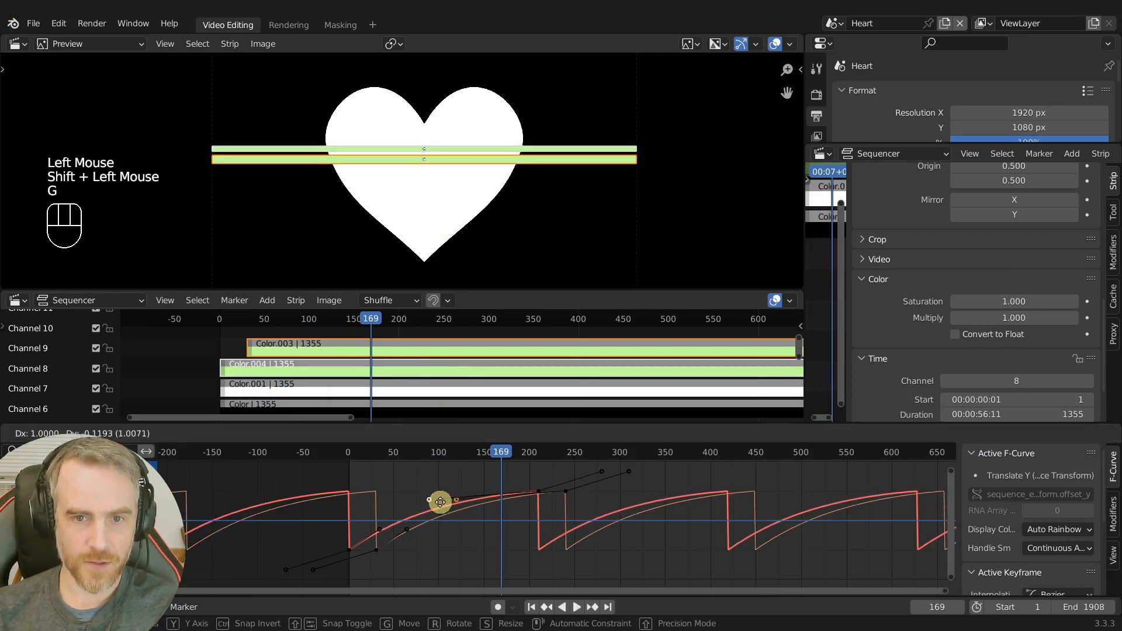
pyautogui.click(440, 500)
pyautogui.moveTo(327, 318); pyautogui.dragTo(399, 332)
pyautogui.moveTo(399, 332); pyautogui.dragTo(403, 332)
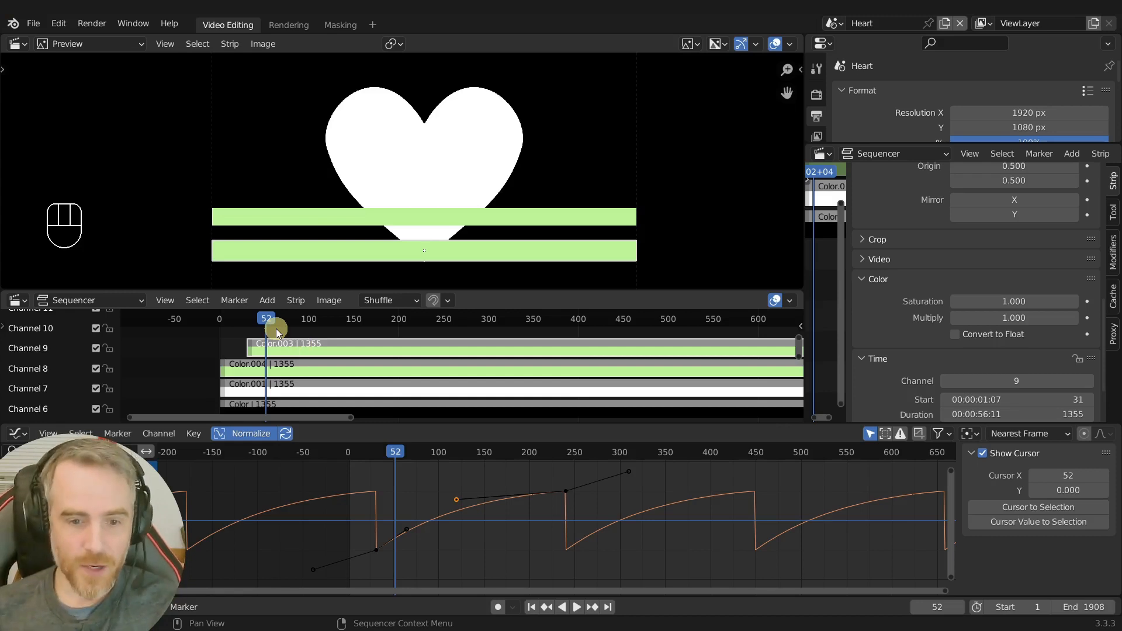
# - Scrub through the channel 8 strip's first loop from frame 1 to frame 210
pyautogui.click(284, 368)
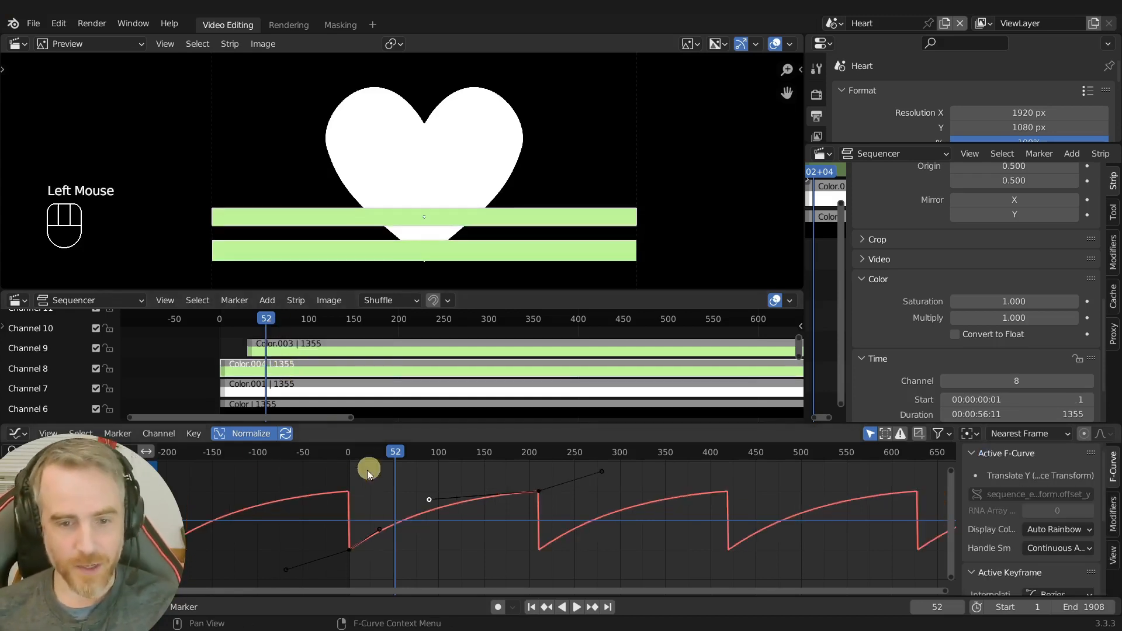
pyautogui.click(531, 606)
pyautogui.moveTo(355, 450); pyautogui.dragTo(537, 454)
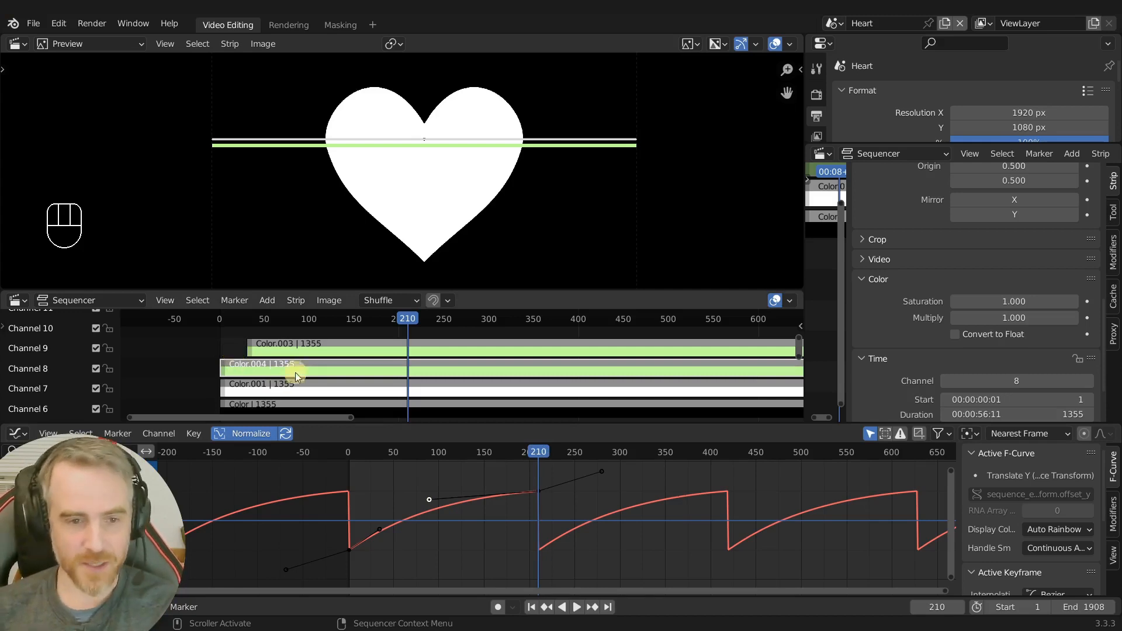
# - Compare the curves and start frames of the two light green strips, moving the playhead between frames 1 and 31
pyautogui.click(309, 350)
pyautogui.press('pagedown')
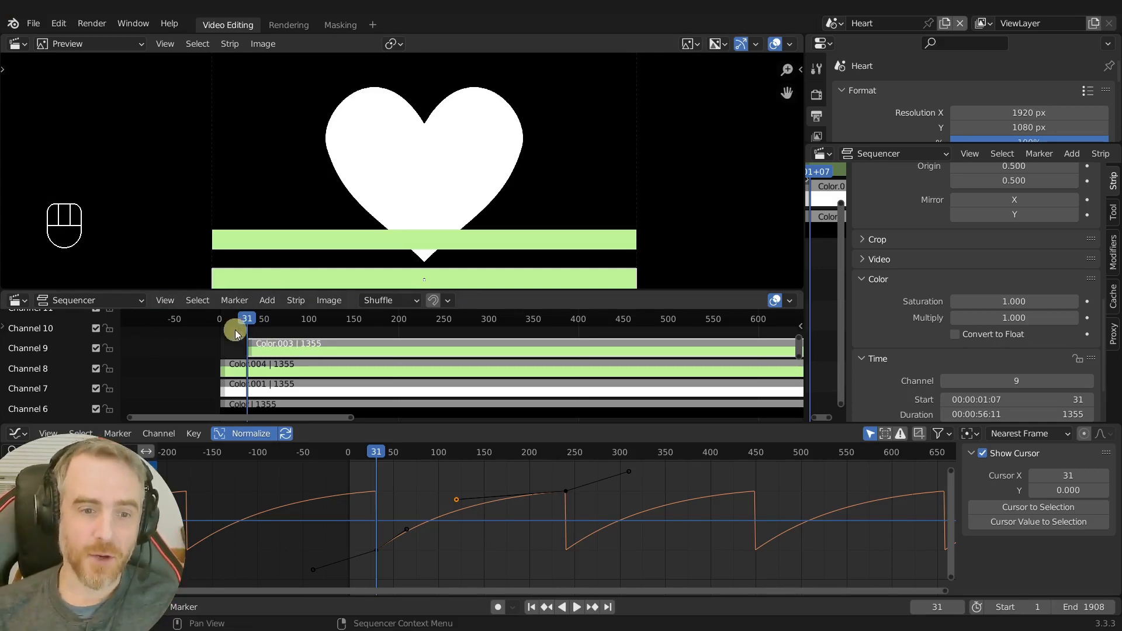
pyautogui.click(234, 367)
pyautogui.click(277, 347)
pyautogui.click(260, 365)
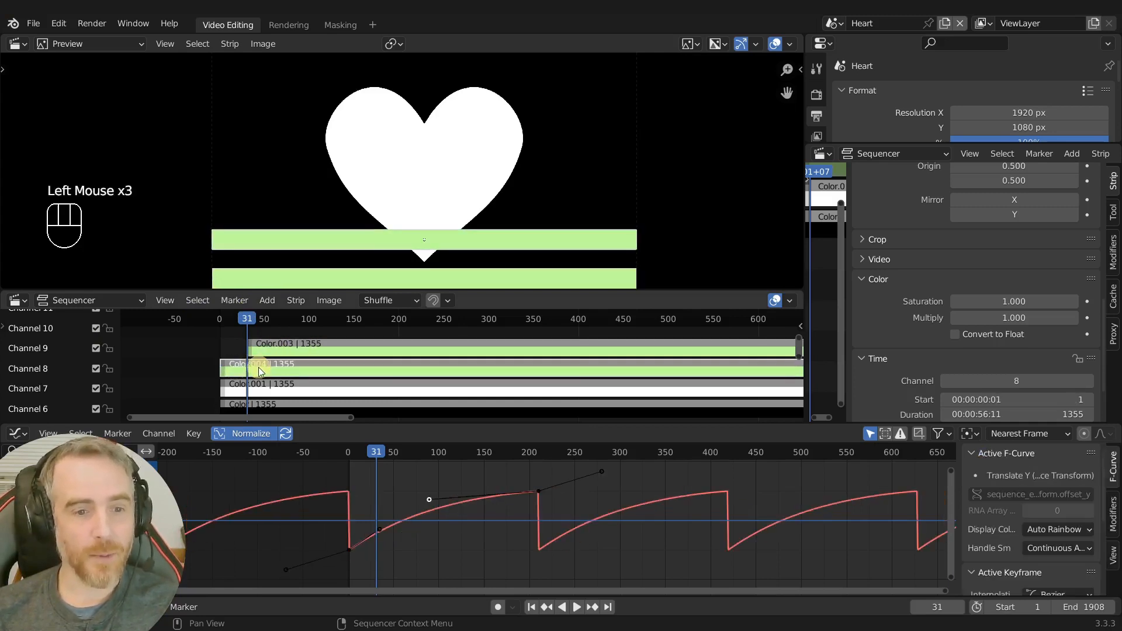
pyautogui.click(530, 608)
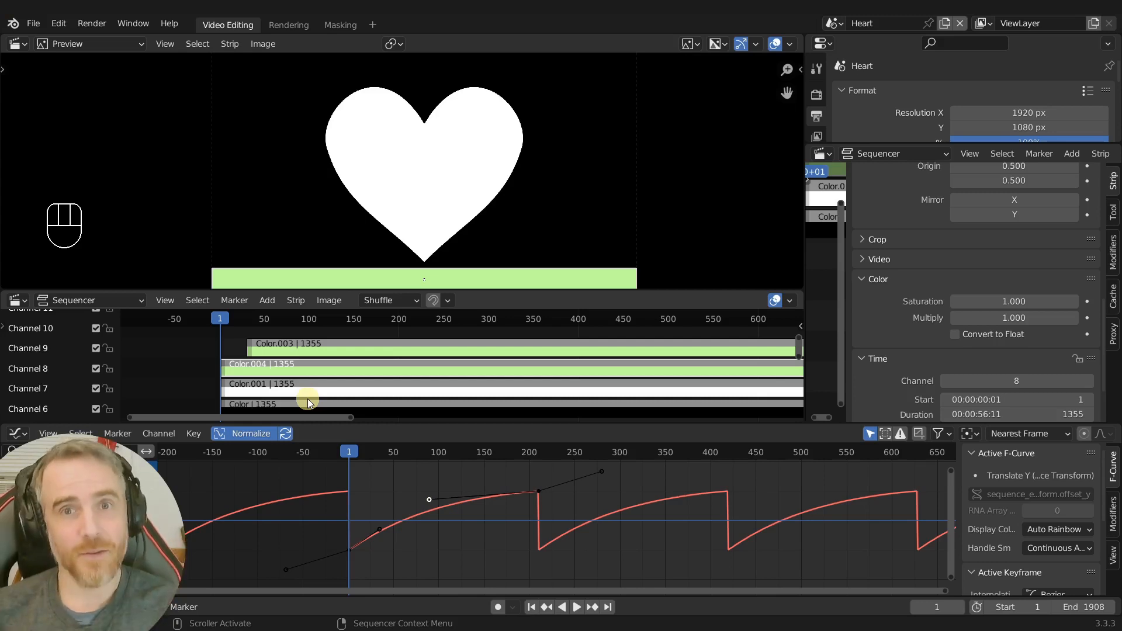
pyautogui.press('pageup')
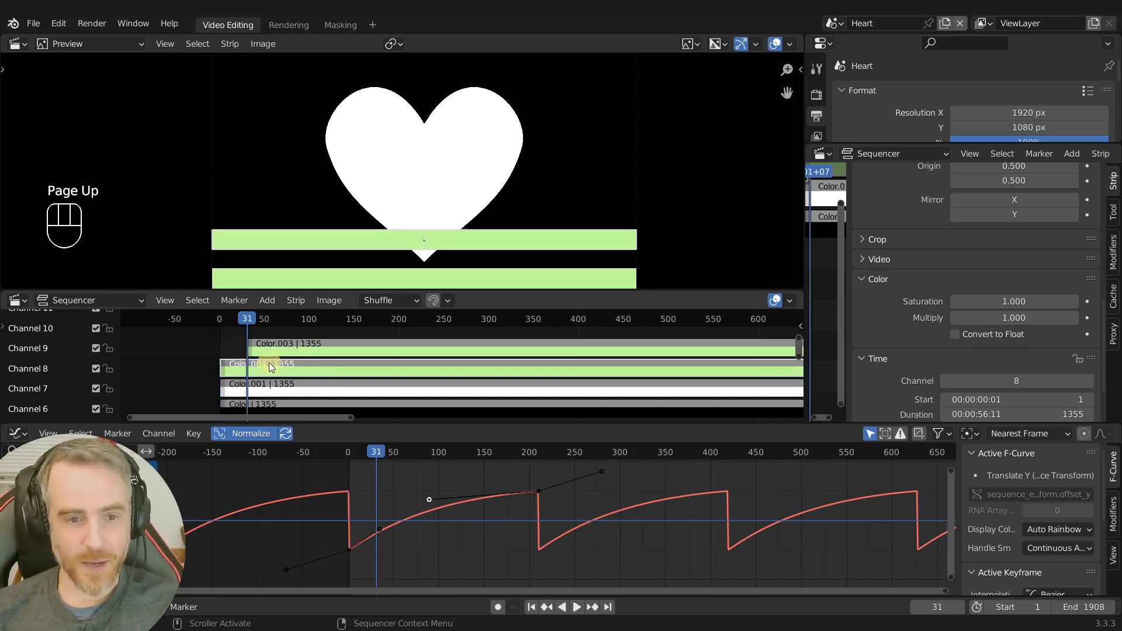
# - Check the Current Frame in the Time settings of the channel 8 strip against the channel 9 strip at frame 31
pyautogui.click(220, 363)
pyautogui.scroll(-1, 954, 310)
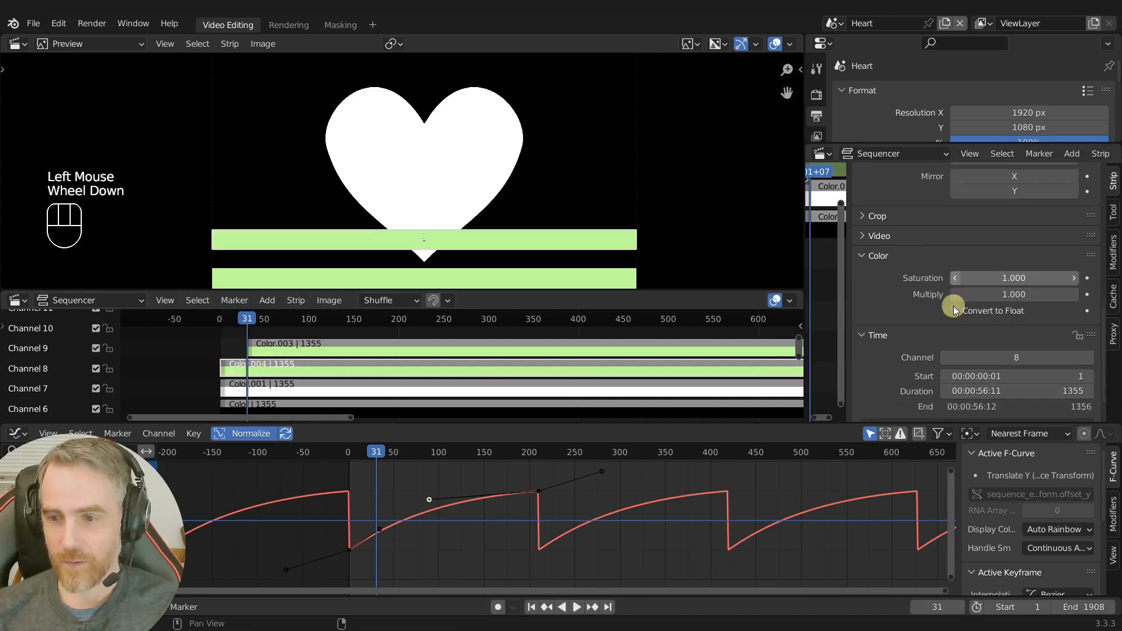
pyautogui.scroll(-4, 954, 310)
pyautogui.click(885, 296)
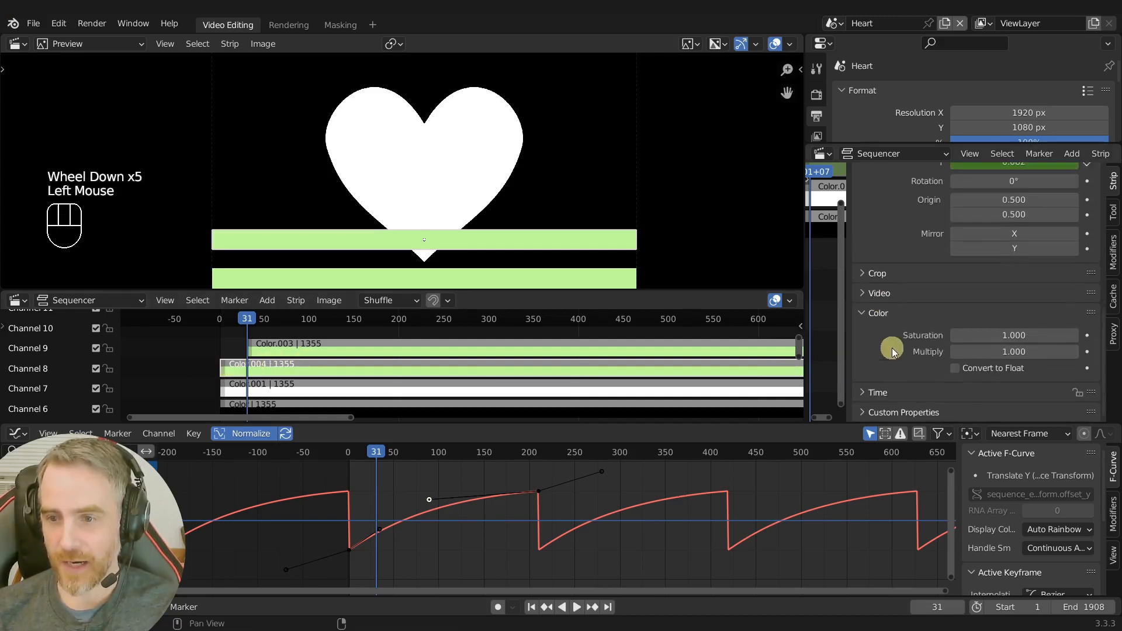
pyautogui.click(881, 392)
pyautogui.scroll(-5, 894, 377)
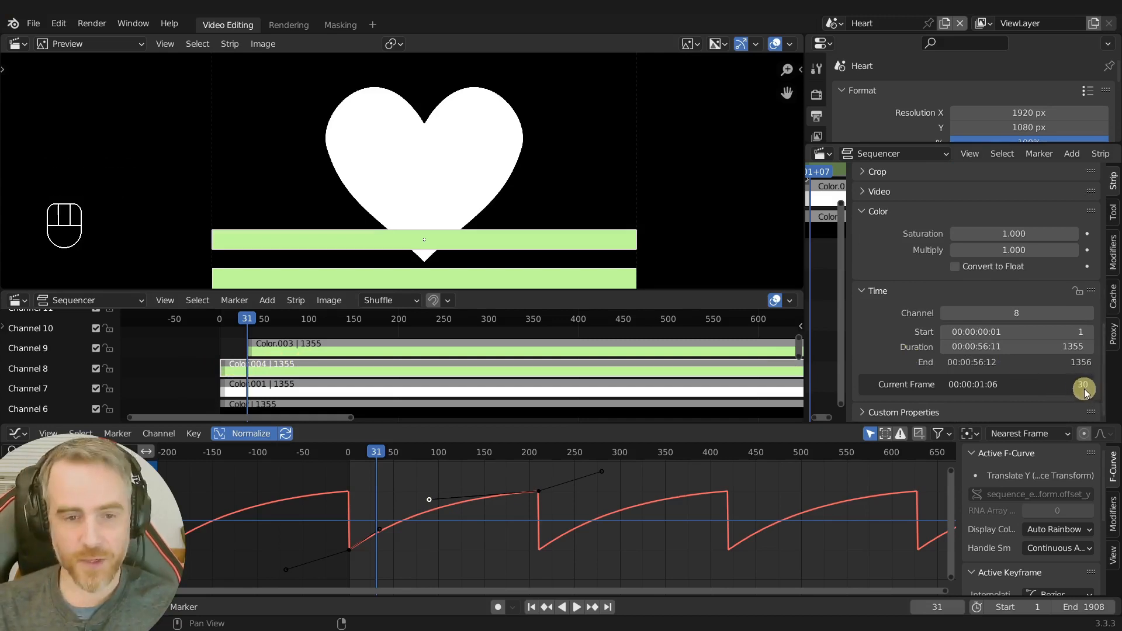
pyautogui.click(289, 347)
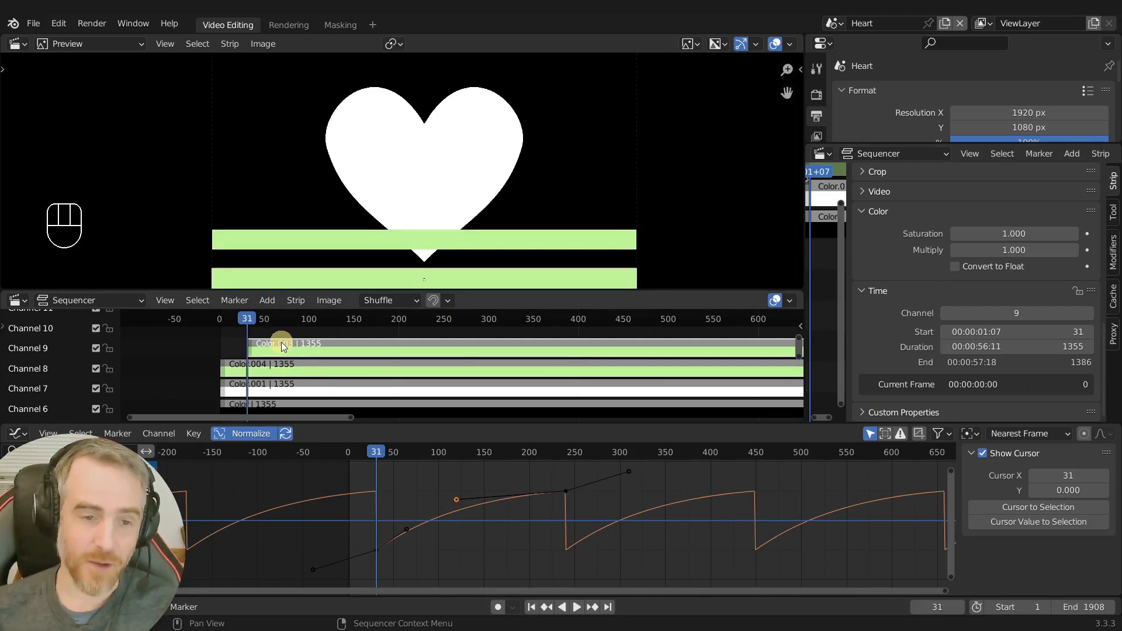
pyautogui.click(303, 363)
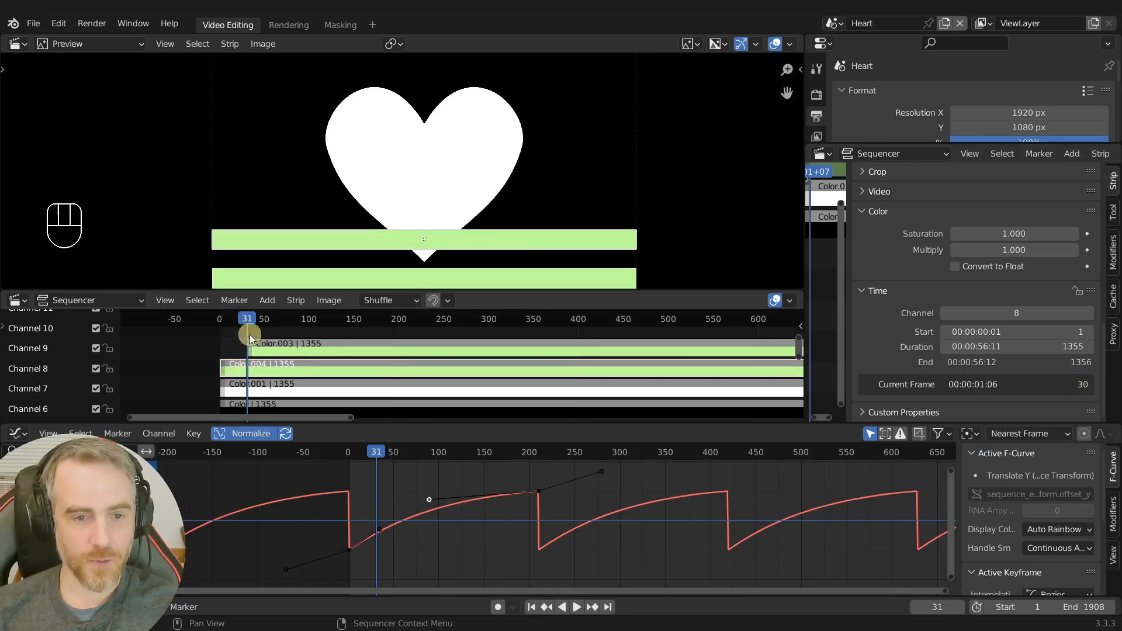
# - Switch to Calculator and divide the 210-frame loop length by 30
pyautogui.hotkey('alt', 'Tab')
pyautogui.write('210/30')
pyautogui.press('Return')
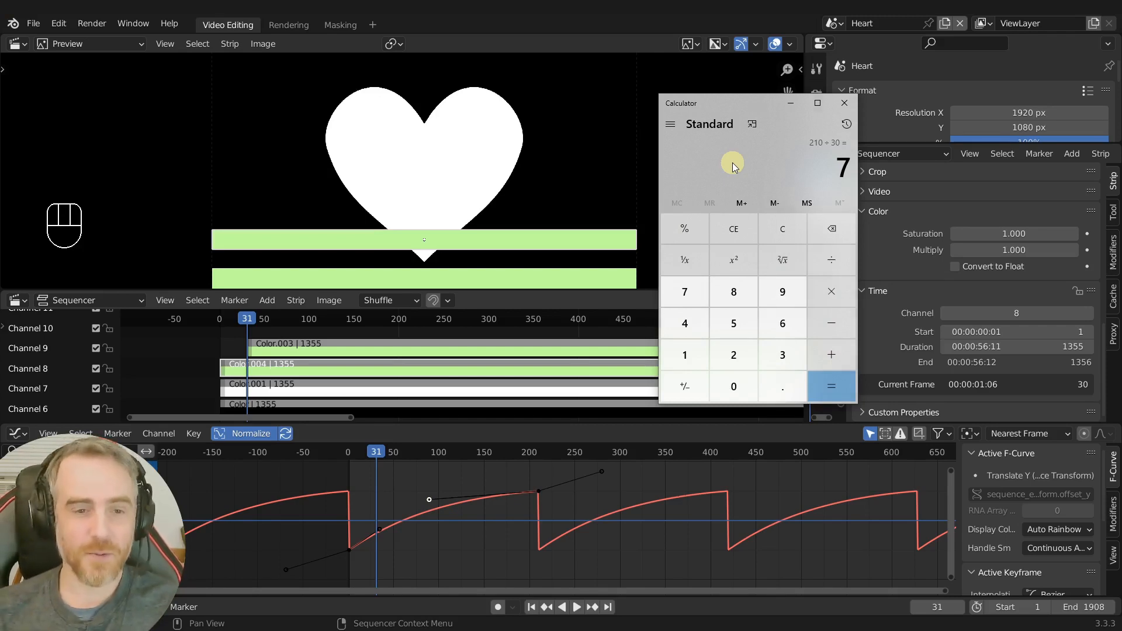
# - Try sliding the channel 9 strip later to start at frame 38, and bring the playhead to its start
pyautogui.click(274, 348)
pyautogui.press('g')
pyautogui.click(269, 323)
pyautogui.press('pagedown')
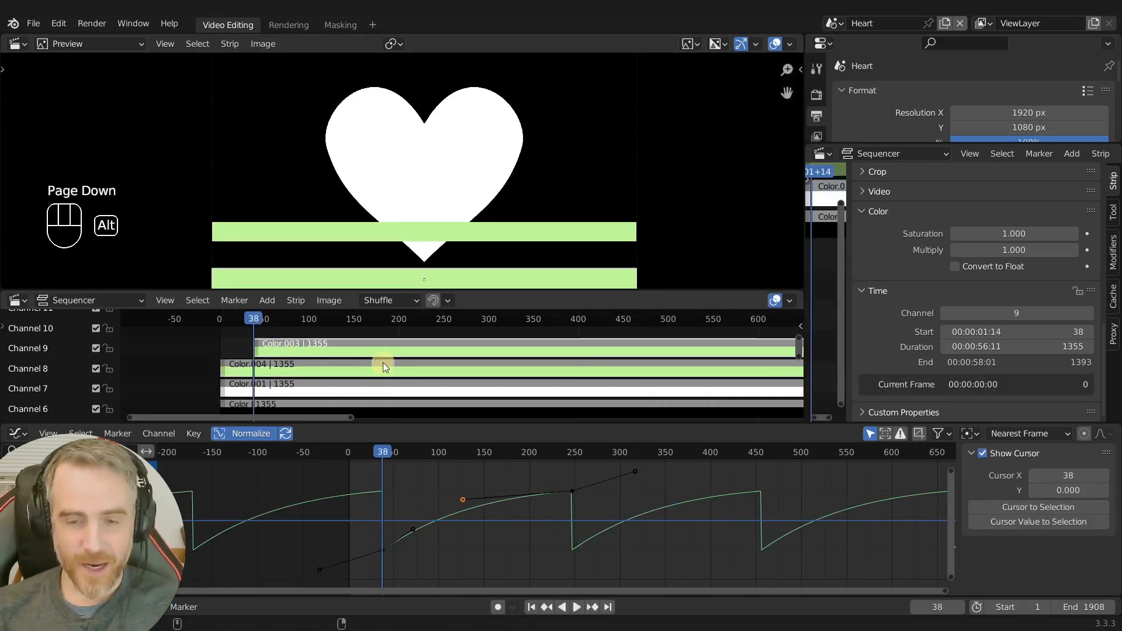
# - In Calculator, clear the last result and divide 210 by 38
pyautogui.hotkey('alt', 'Tab')
pyautogui.press('Escape')
pyautogui.write('210')
pyautogui.press('/')
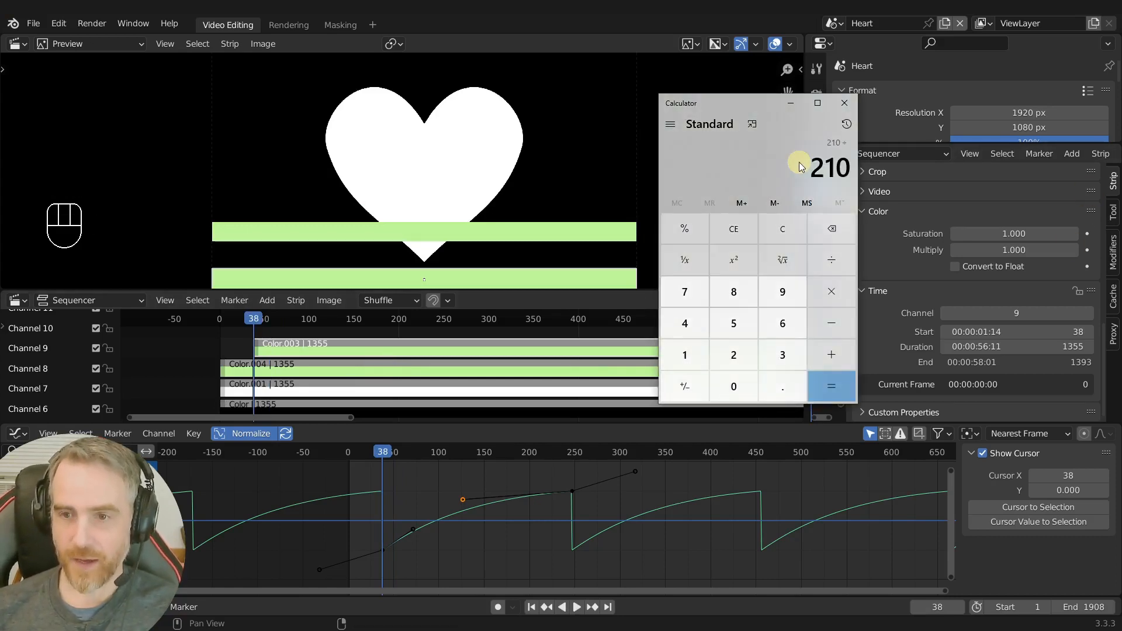
pyautogui.write('38')
pyautogui.press('Return')
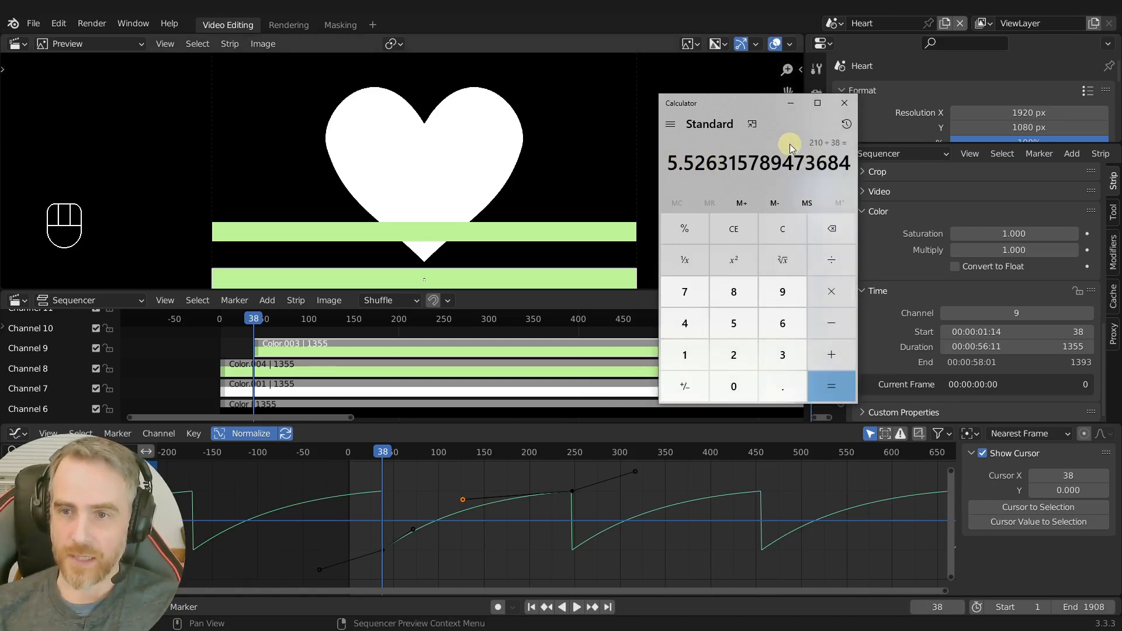
# - Clear the calculation and divide 210 by 6 to find an evenly dividing stagger interval
pyautogui.press('Escape')
pyautogui.write('210/')
pyautogui.write('6')
pyautogui.press('Return')
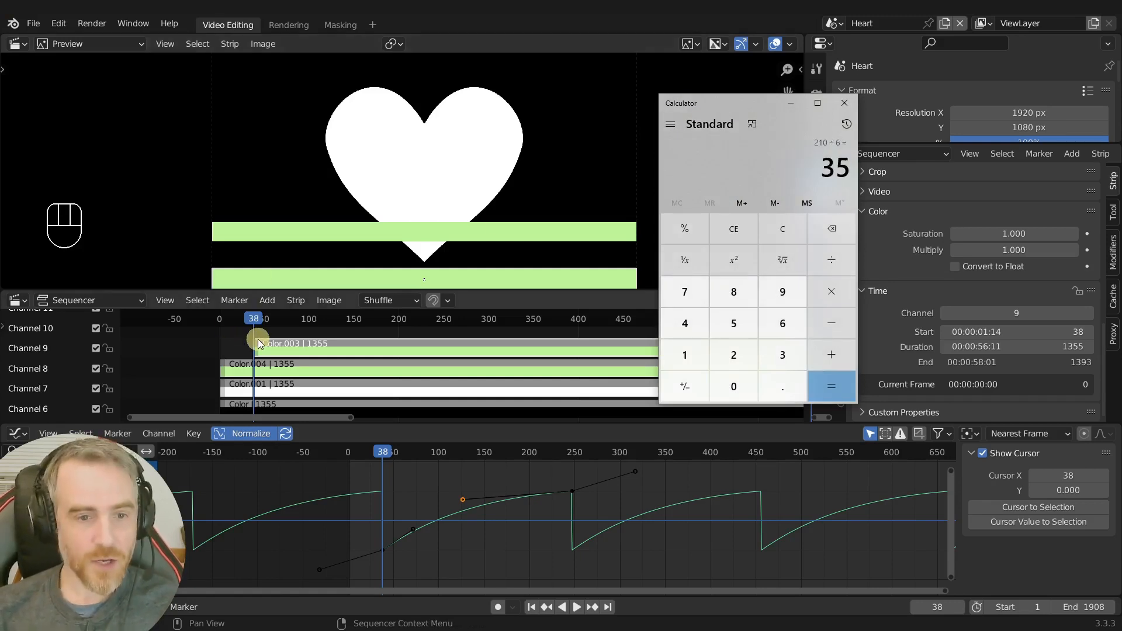
# - Back in Blender, compare the Current Frame of the channel 8 and 9 strips around frame 38
pyautogui.click(275, 343)
pyautogui.press('Left')
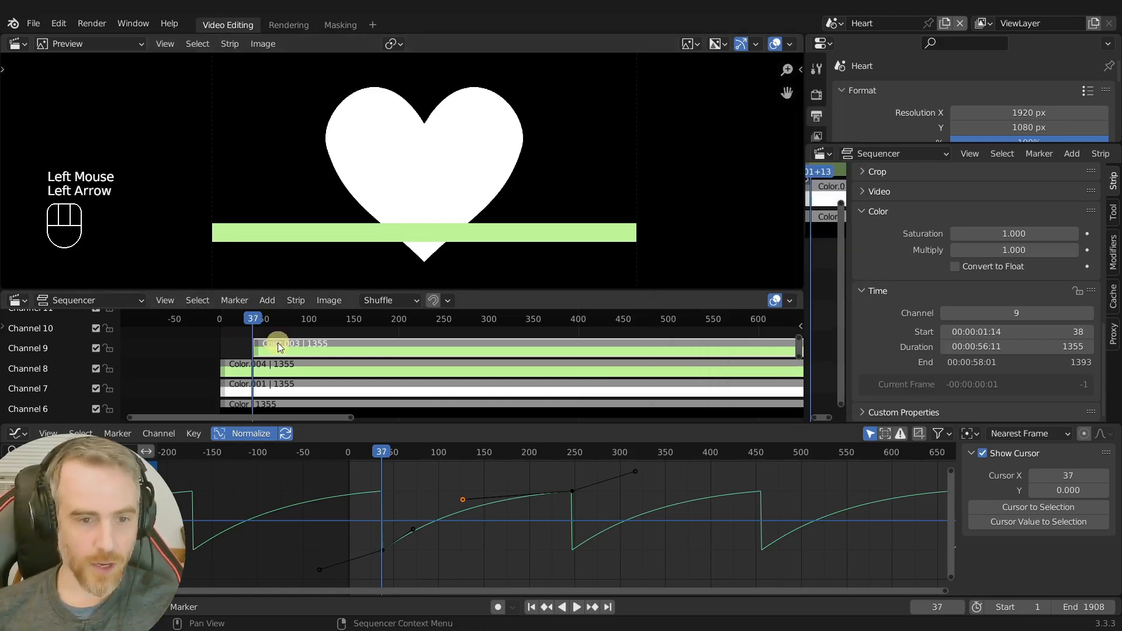
pyautogui.press('Right')
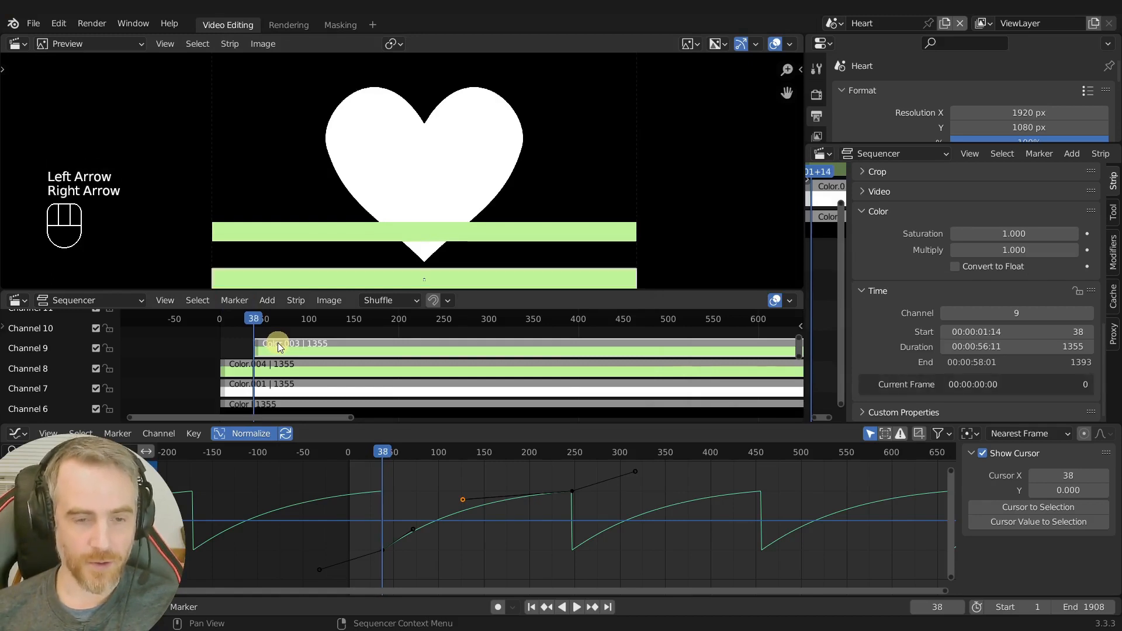
pyautogui.click(273, 367)
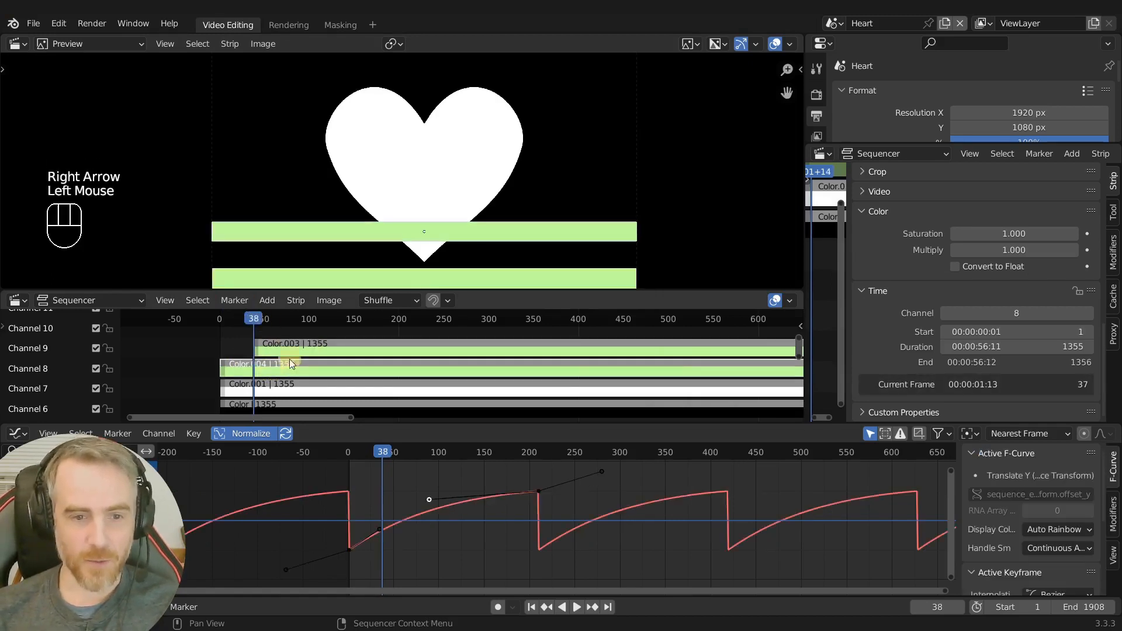
pyautogui.doubleClick(290, 347)
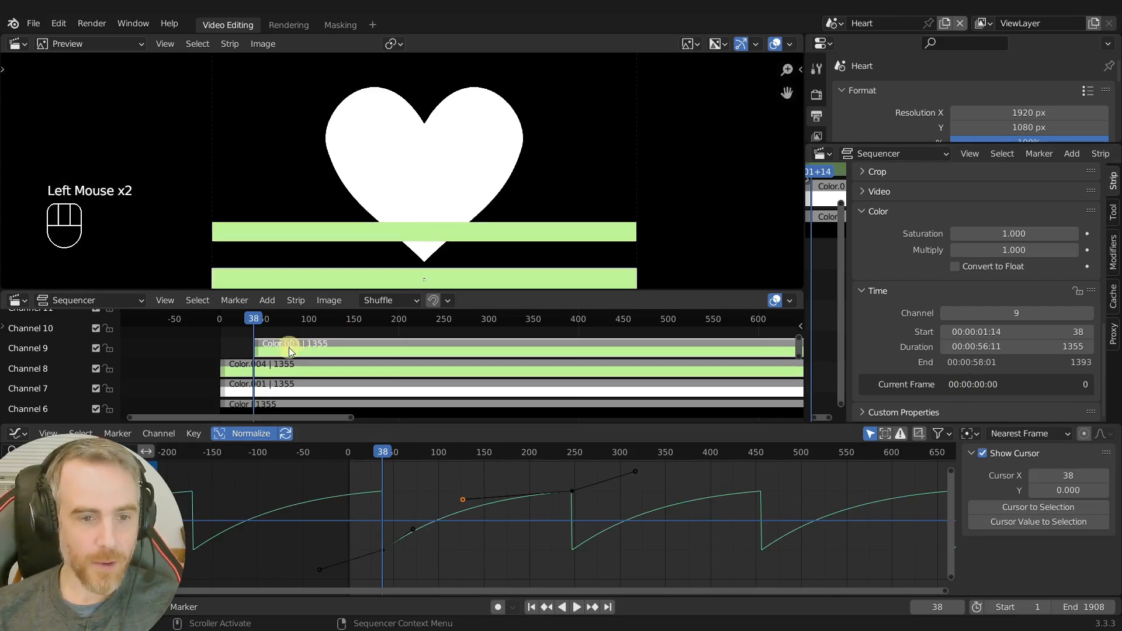
pyautogui.click(420, 368)
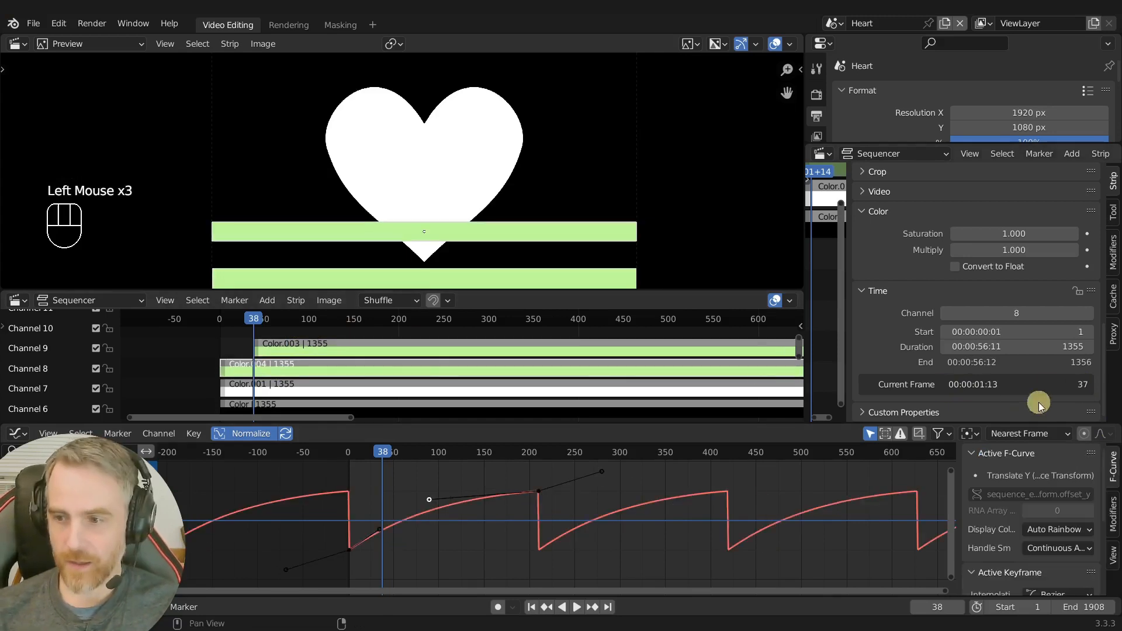
# - Try snapping the channel 9 strip to the playhead at frame 36, and compare the offset with the Calculator result
pyautogui.press('Left')
pyautogui.press('Left')
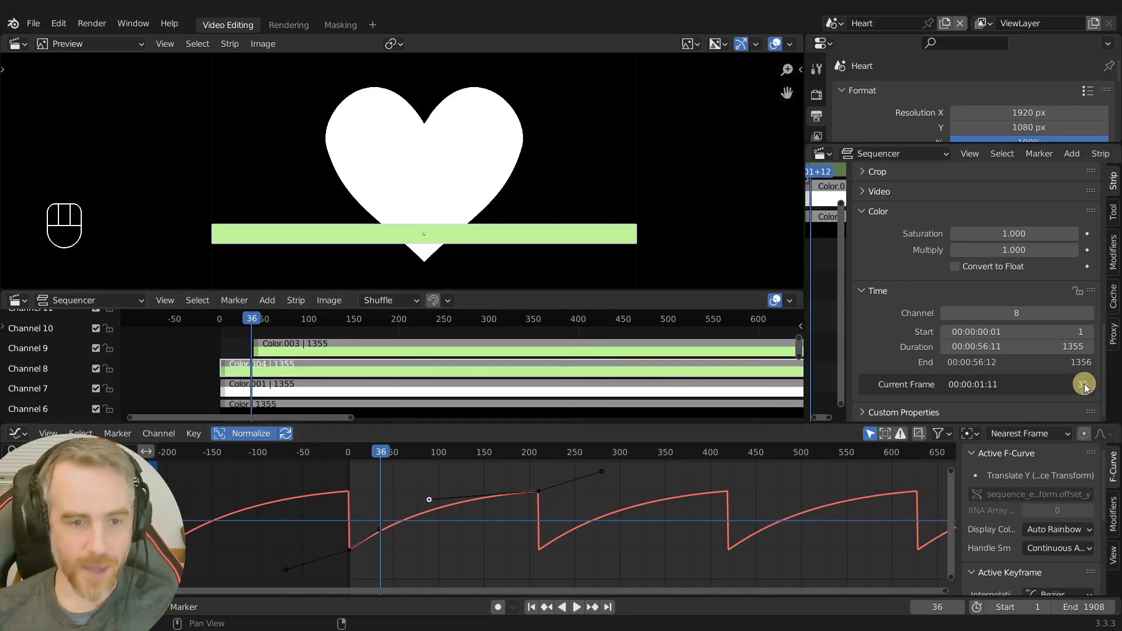
pyautogui.click(401, 341)
pyautogui.hotkey('shift', 's')
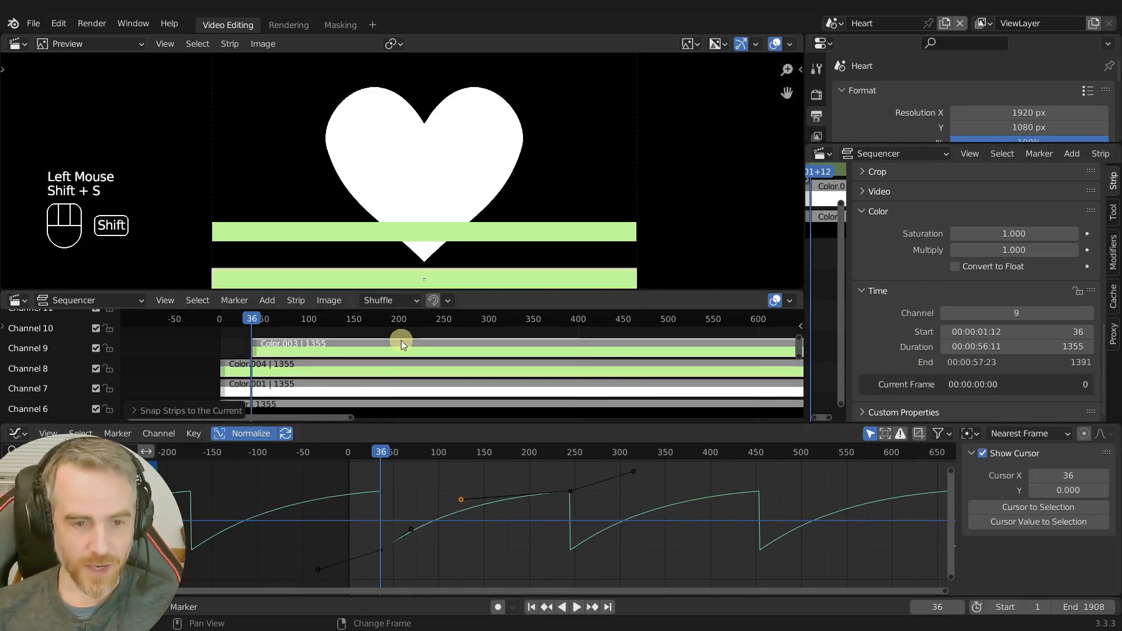
pyautogui.hotkey('alt', 'Tab')
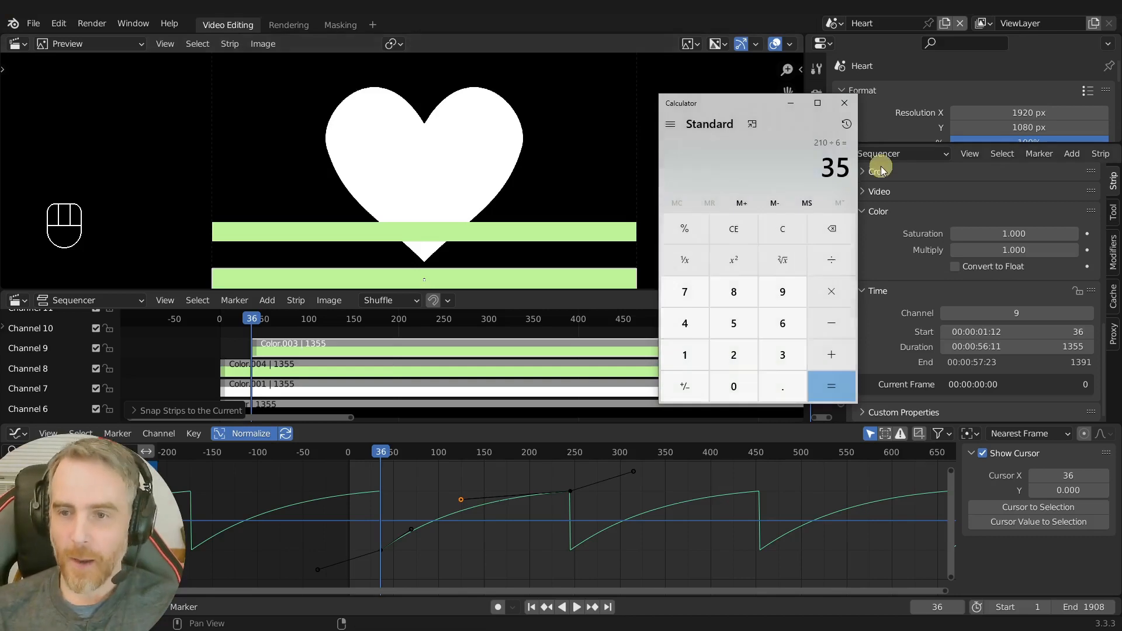
pyautogui.click(505, 22)
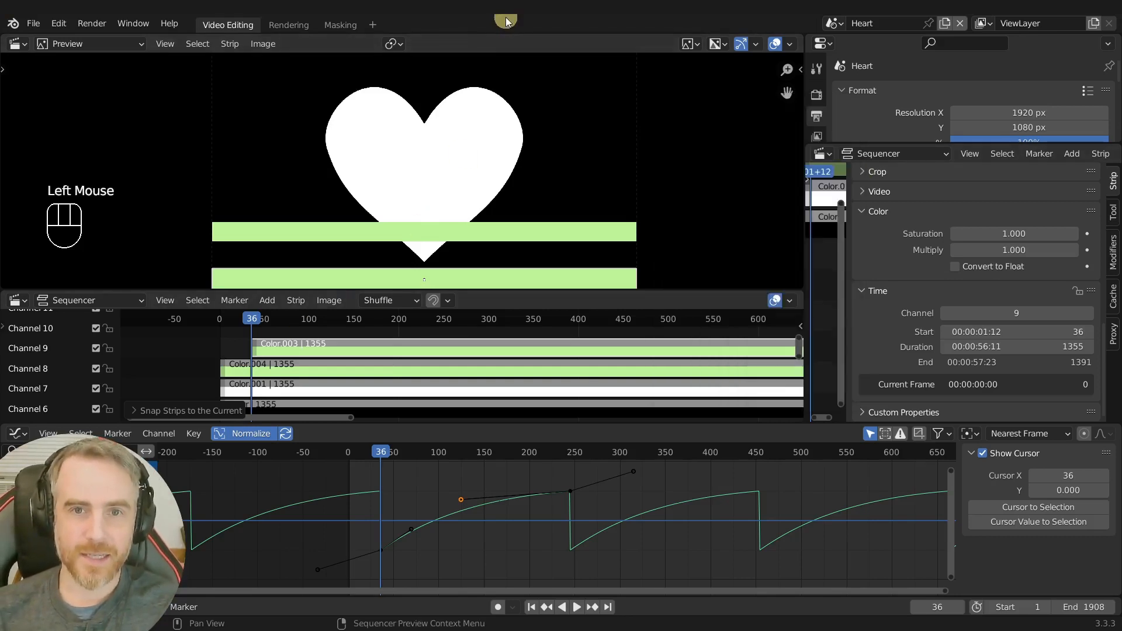
# - Move the playhead to frame 31 and snap the channel 9 strip's start to it
pyautogui.moveTo(259, 312); pyautogui.dragTo(261, 321)
pyautogui.click(247, 326)
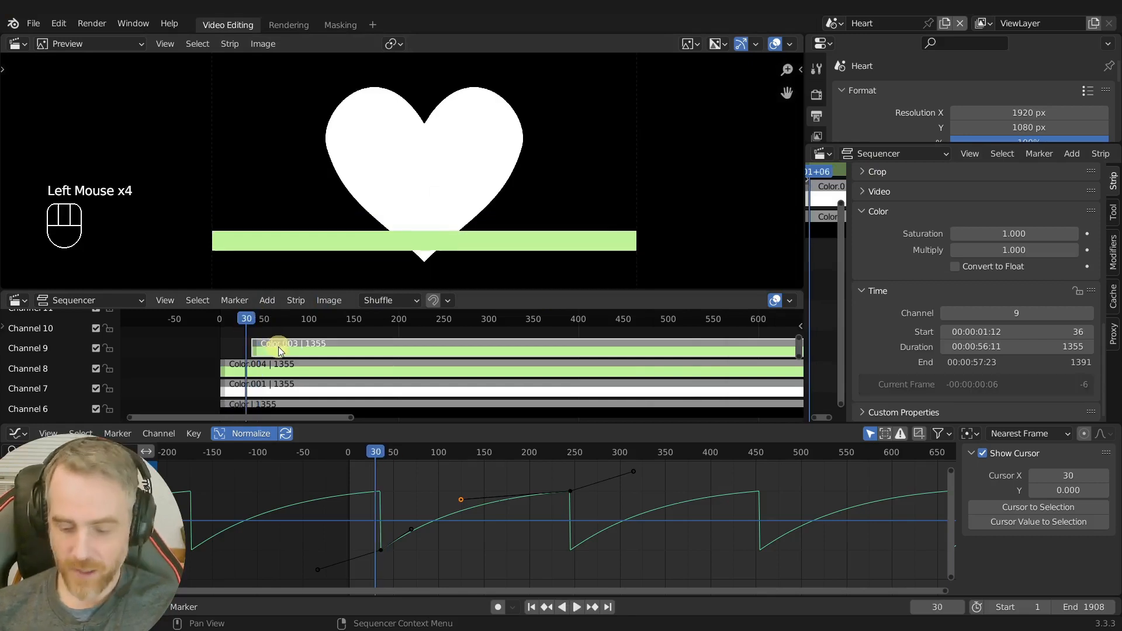
pyautogui.press('Right')
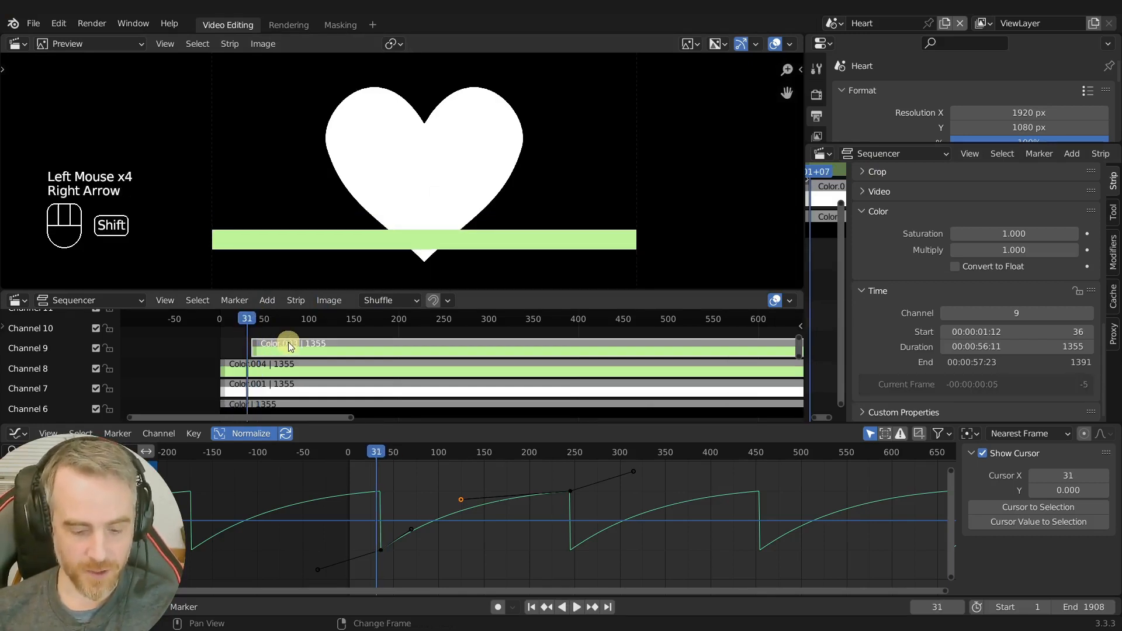
pyautogui.hotkey('shift', 's')
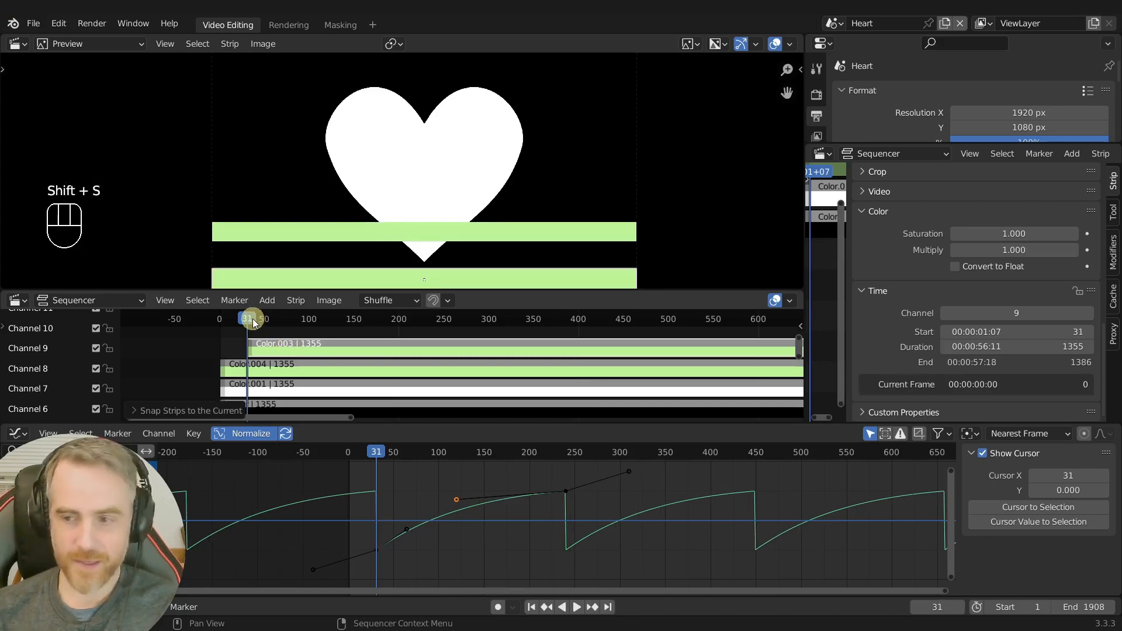
# - Check the channel 8 strip's Current Frame at frame 31, and scrub to frame 82 to review the stripe spacing
pyautogui.click(373, 373)
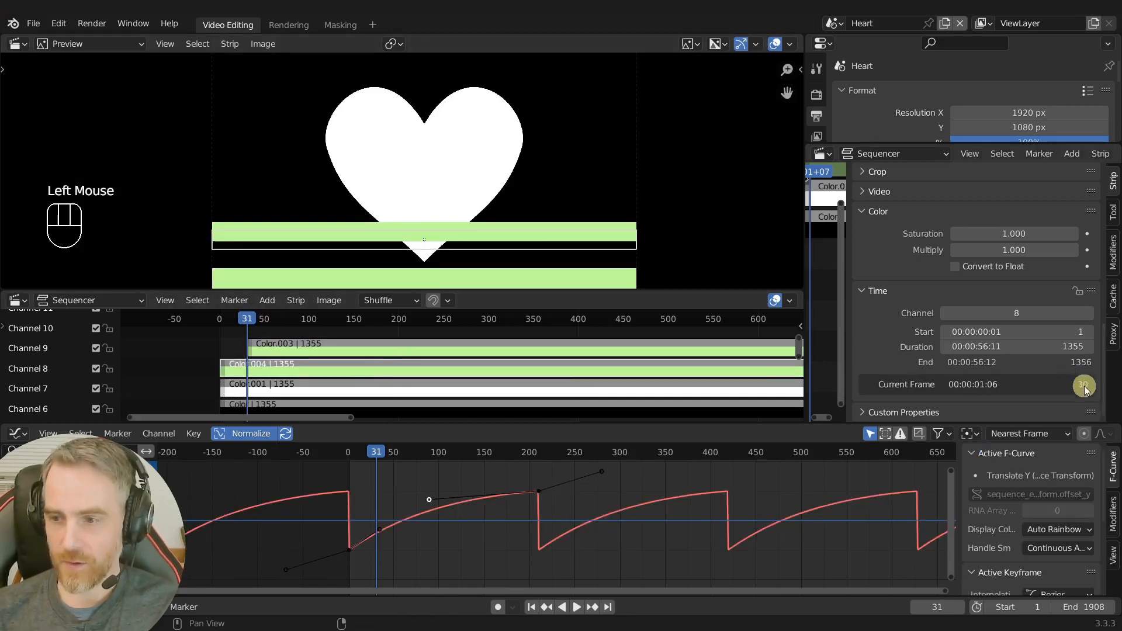
pyautogui.moveTo(240, 332); pyautogui.dragTo(266, 325)
pyautogui.hotkey('ctrl', 'r')
pyautogui.moveTo(255, 320); pyautogui.dragTo(293, 322)
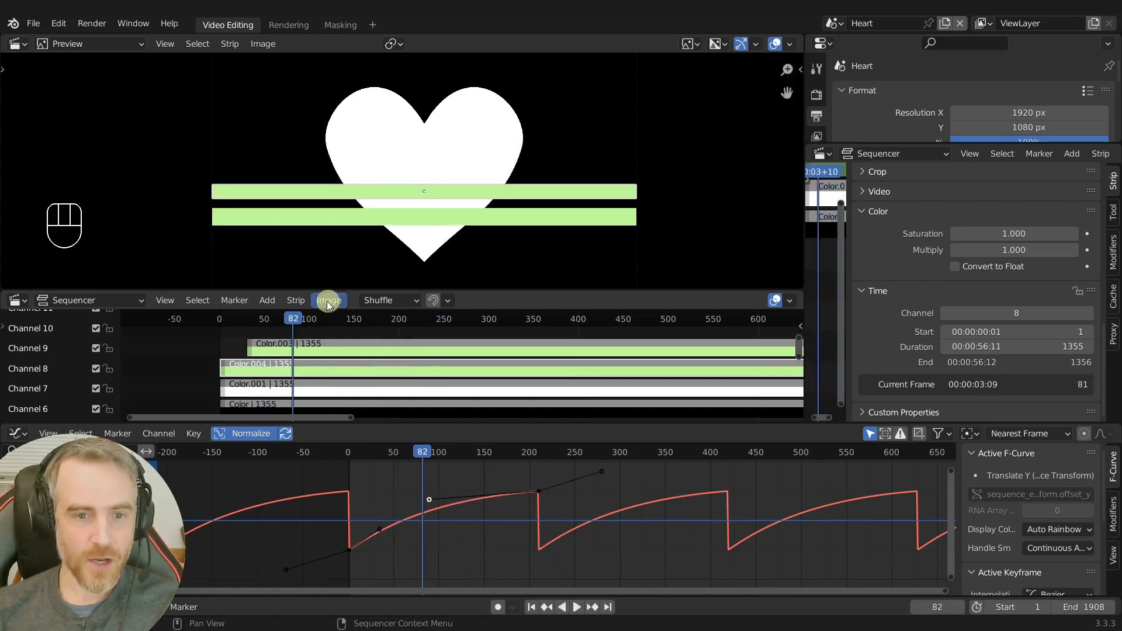
# - Duplicate the channel 8 and 9 stripe strips onto channels 10 and 11, starting them at frames 61 and 91
pyautogui.moveTo(385, 423); pyautogui.dragTo(386, 501)
pyautogui.moveTo(442, 414); pyautogui.dragTo(372, 425, button='middle')
pyautogui.click(191, 345)
pyautogui.moveTo(185, 353); pyautogui.dragTo(359, 408)
pyautogui.moveTo(359, 408); pyautogui.dragTo(341, 410, button='middle')
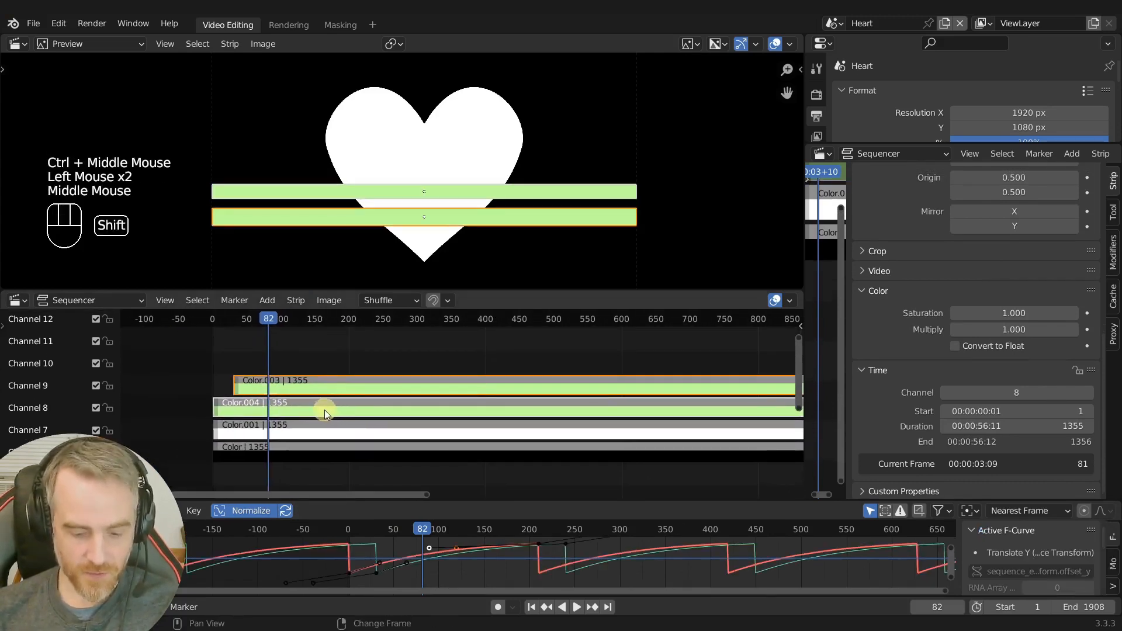
pyautogui.hotkey('shift', 'd')
pyautogui.click(337, 369)
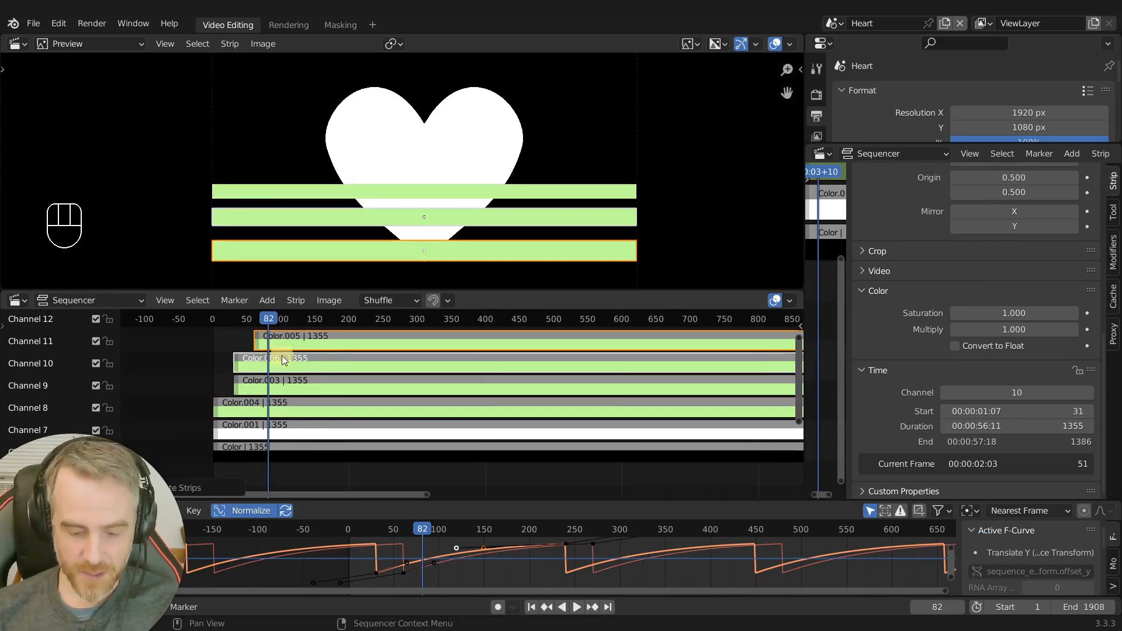
pyautogui.write('g30')
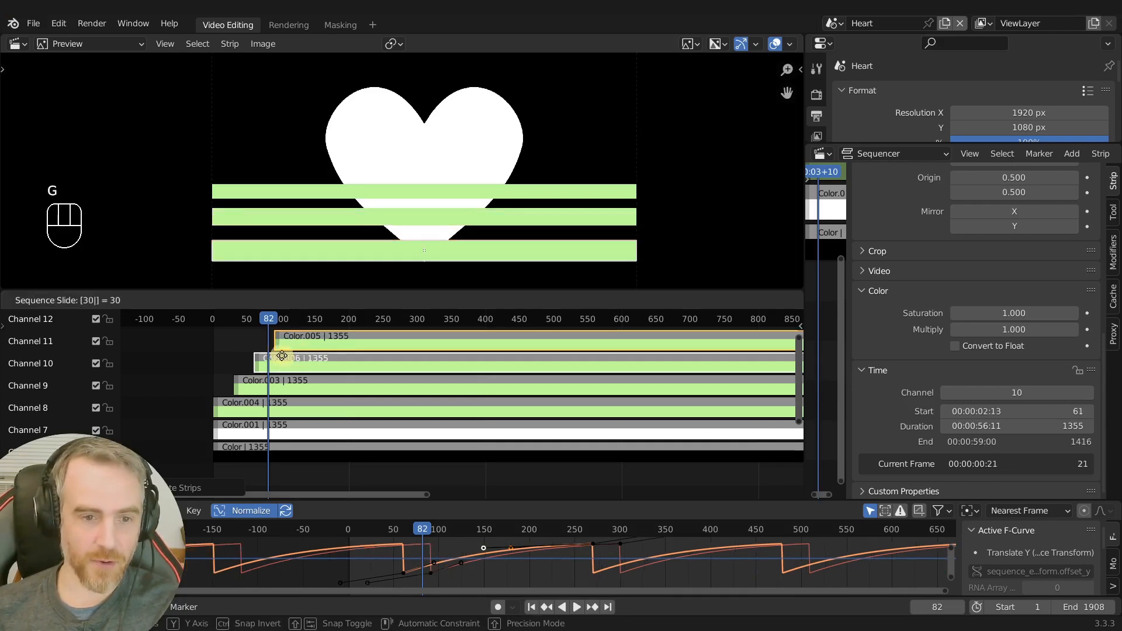
pyautogui.press('Return')
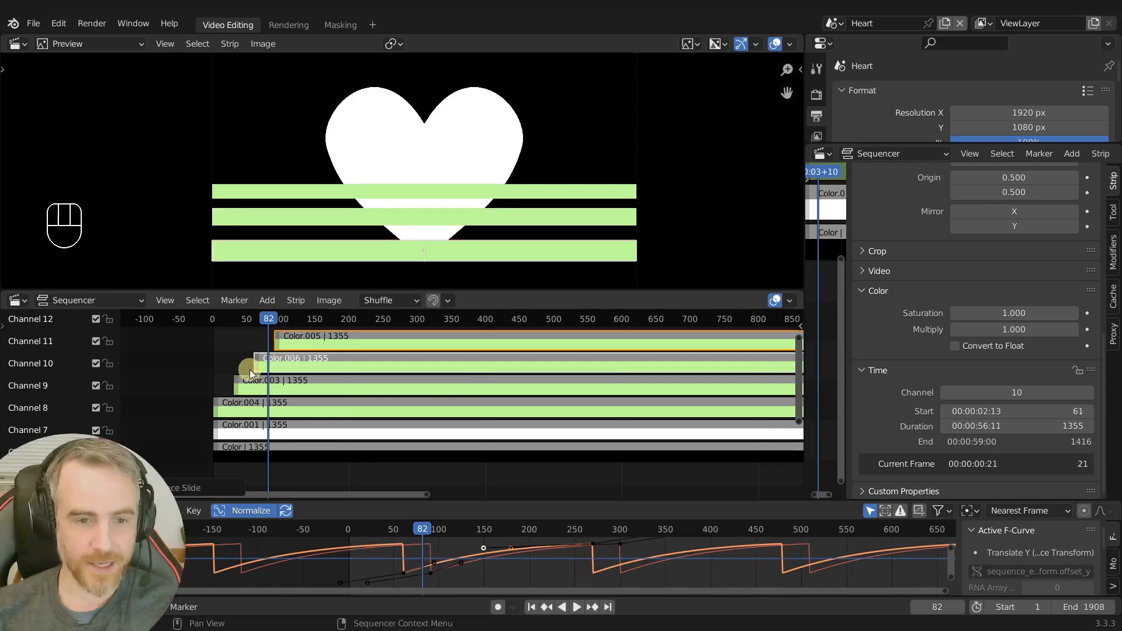
# - Duplicate the stripe strips on channels 9 to 11 onto channels 12 to 14, offset to start at frames 121, 151 and 181
pyautogui.moveTo(281, 342); pyautogui.dragTo(313, 370, button='middle')
pyautogui.moveTo(264, 350); pyautogui.dragTo(426, 409)
pyautogui.hotkey('shift', 'd')
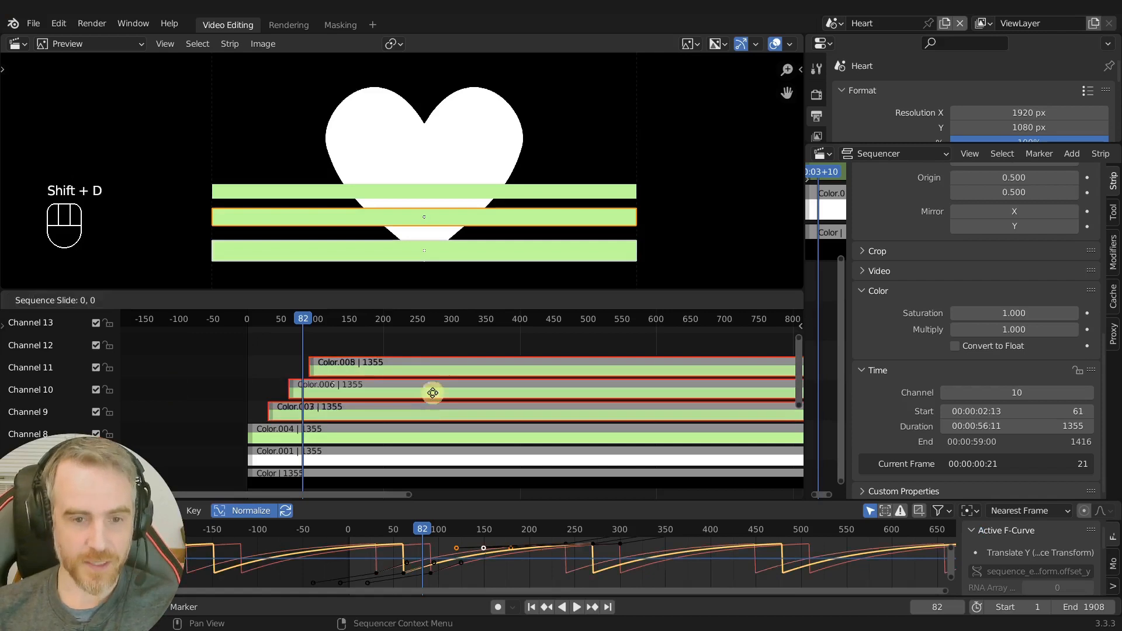
pyautogui.click(470, 349)
pyautogui.moveTo(470, 348); pyautogui.dragTo(377, 396, button='middle')
pyautogui.write('g30')
pyautogui.press('Return')
# - Play the sequence from around frame 10 to review the motion and spacing of all the stripes
pyautogui.keyDown('ctrl'); pyautogui.moveTo(342, 394); pyautogui.dragTo(381, 393, button='middle'); pyautogui.keyUp('ctrl')
pyautogui.moveTo(381, 394); pyautogui.dragTo(327, 392, button='middle')
pyautogui.moveTo(266, 329); pyautogui.dragTo(233, 330)
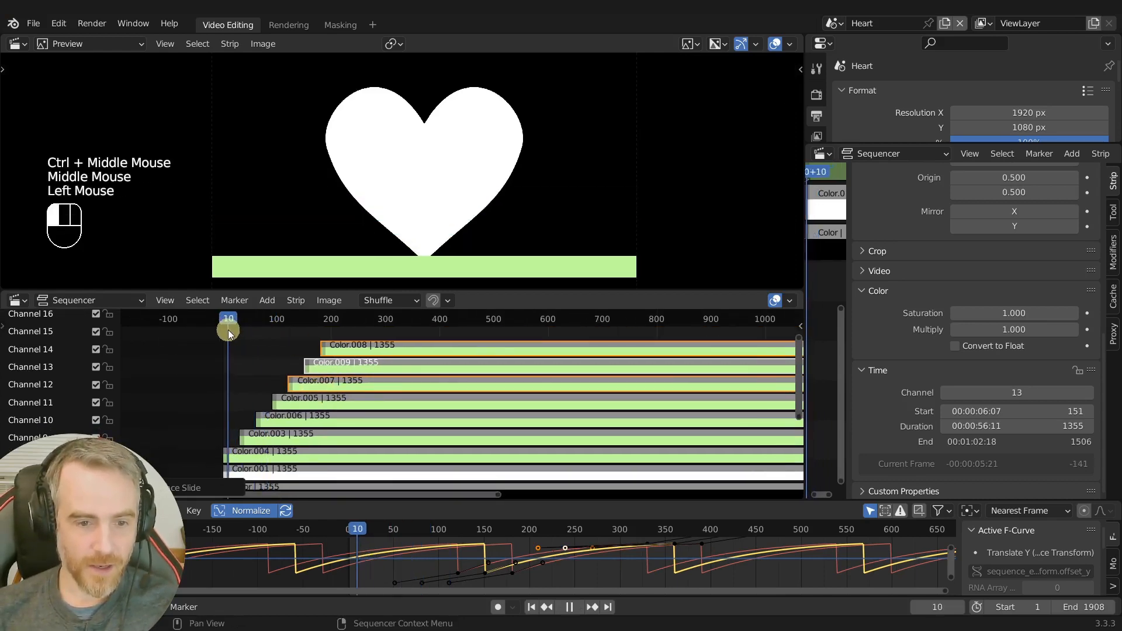
pyautogui.press('space')
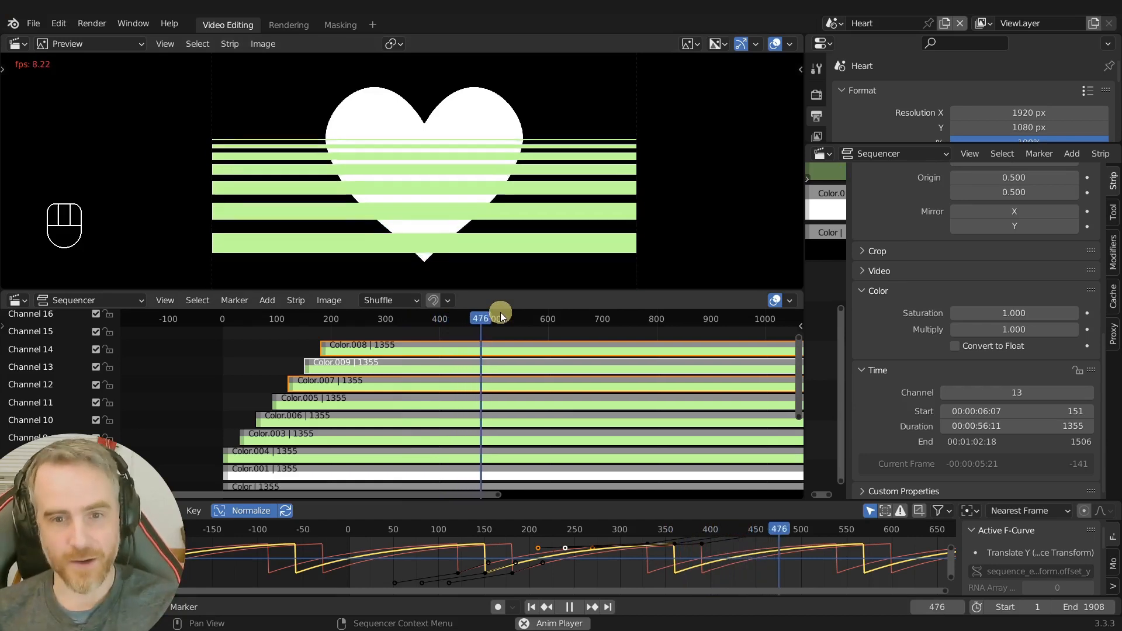
pyautogui.press('space')
# - Find a repeat point after the channel 14 stripe's start and set the scene's end frame to 421
pyautogui.moveTo(486, 321); pyautogui.dragTo(312, 319)
pyautogui.press('pagedown')
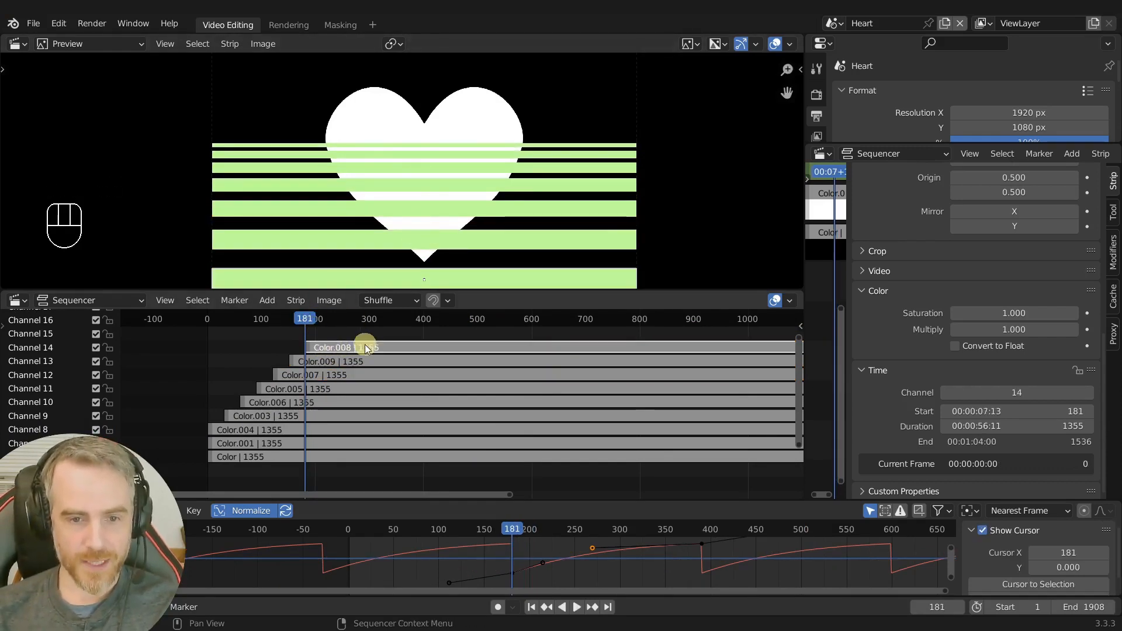
pyautogui.click(410, 346)
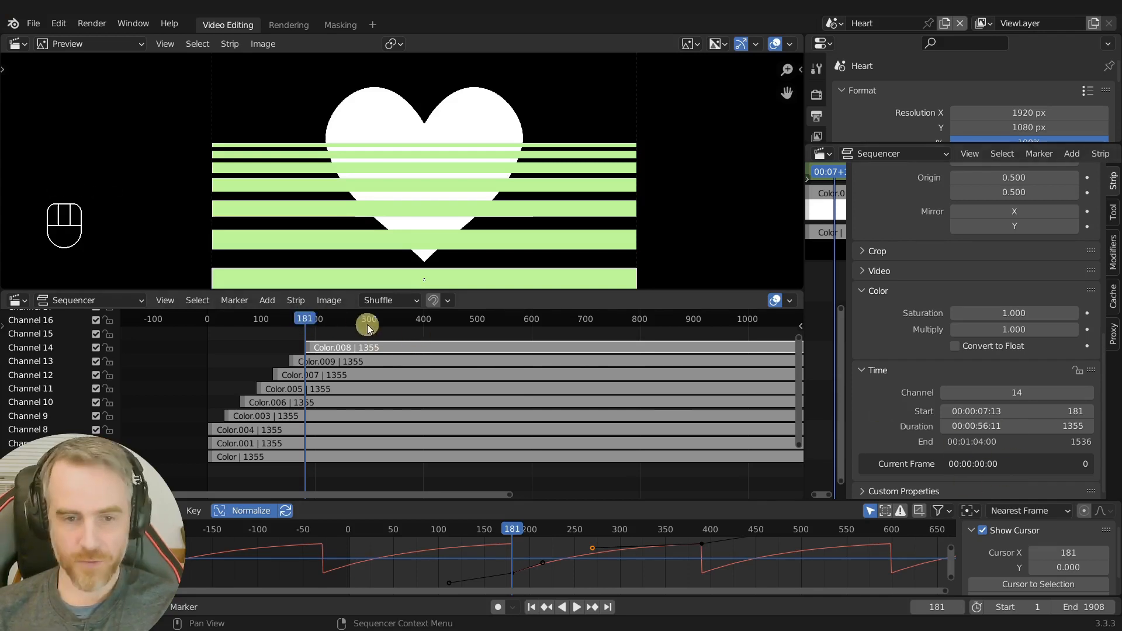
pyautogui.moveTo(305, 321); pyautogui.dragTo(436, 331)
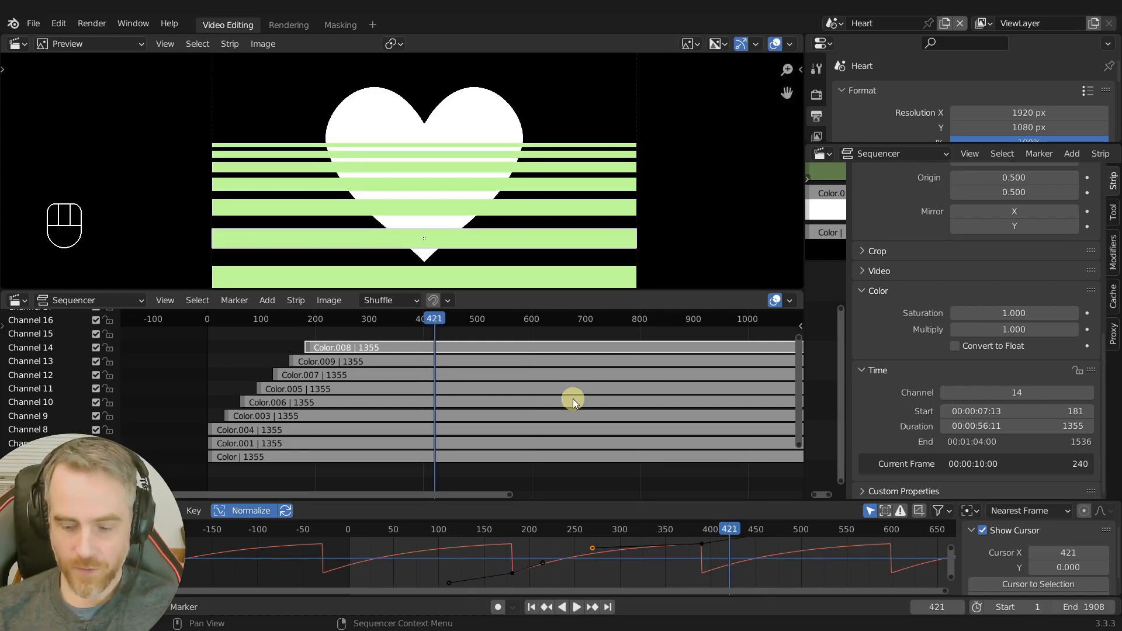
pyautogui.hotkey('ctrl', 'End')
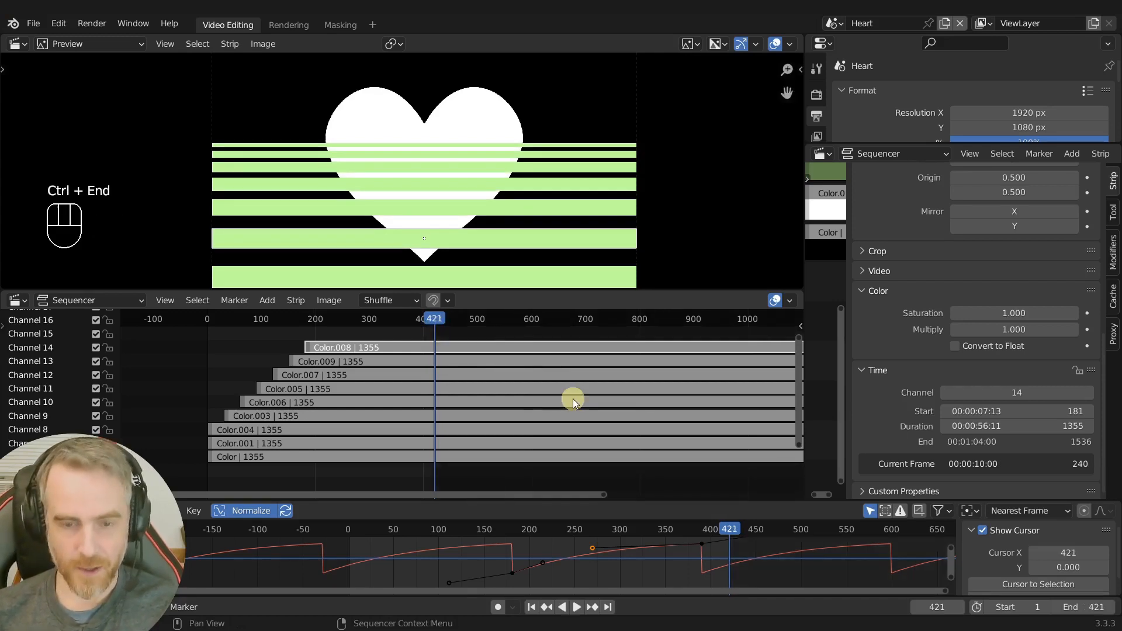
# - Play back the shortened frame range to check how the stripes loop over the heart
pyautogui.press('space')
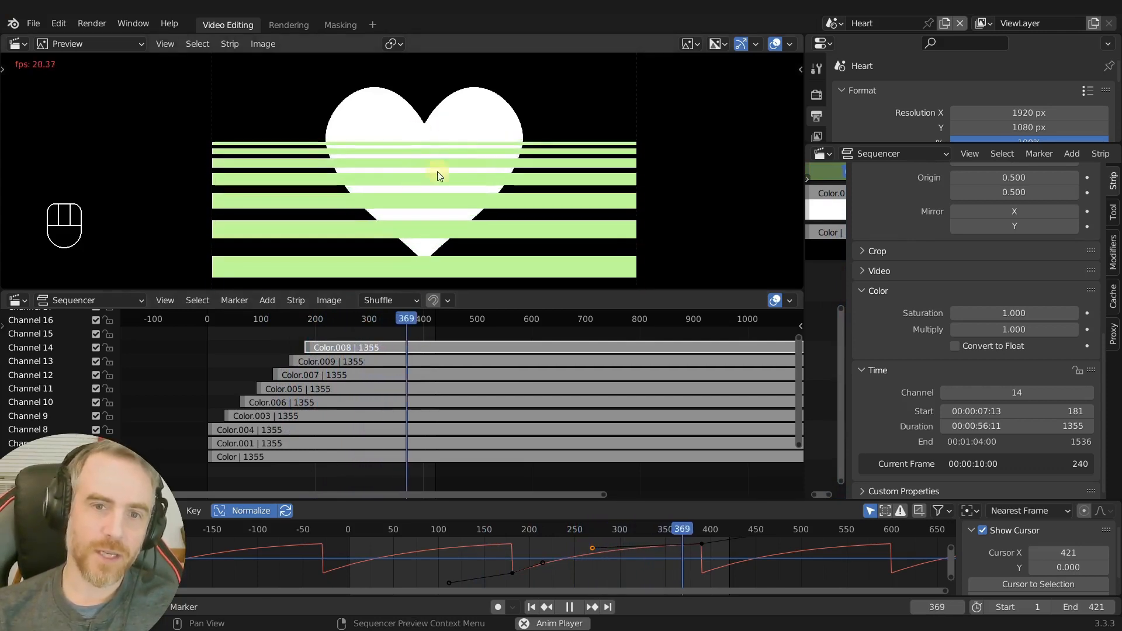
pyautogui.press('space')
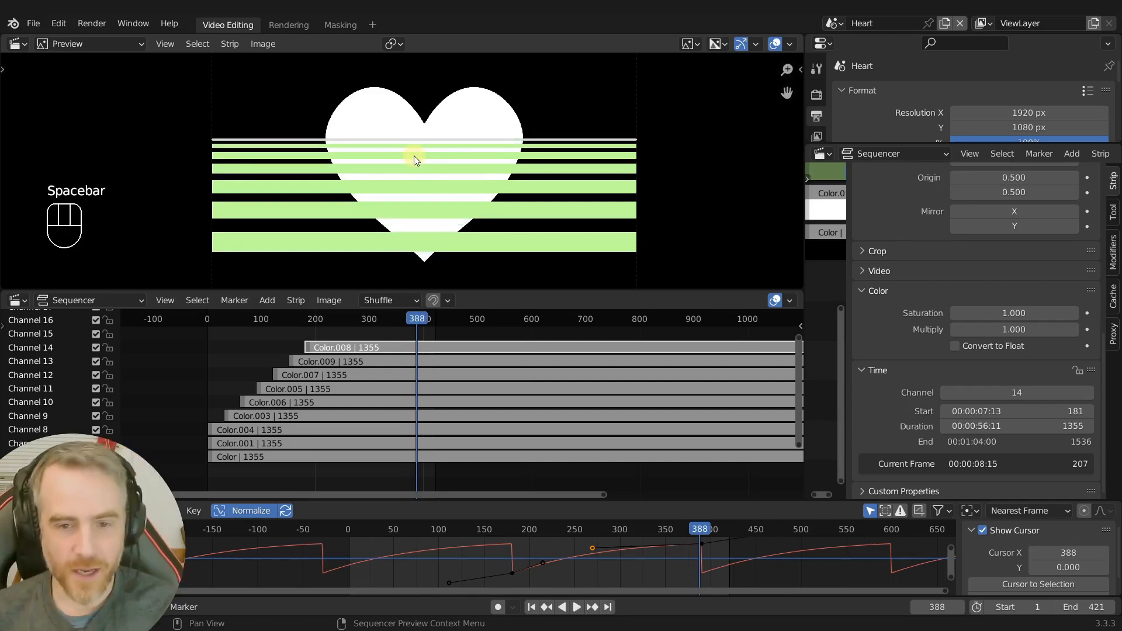
pyautogui.press('space')
pyautogui.press('space')
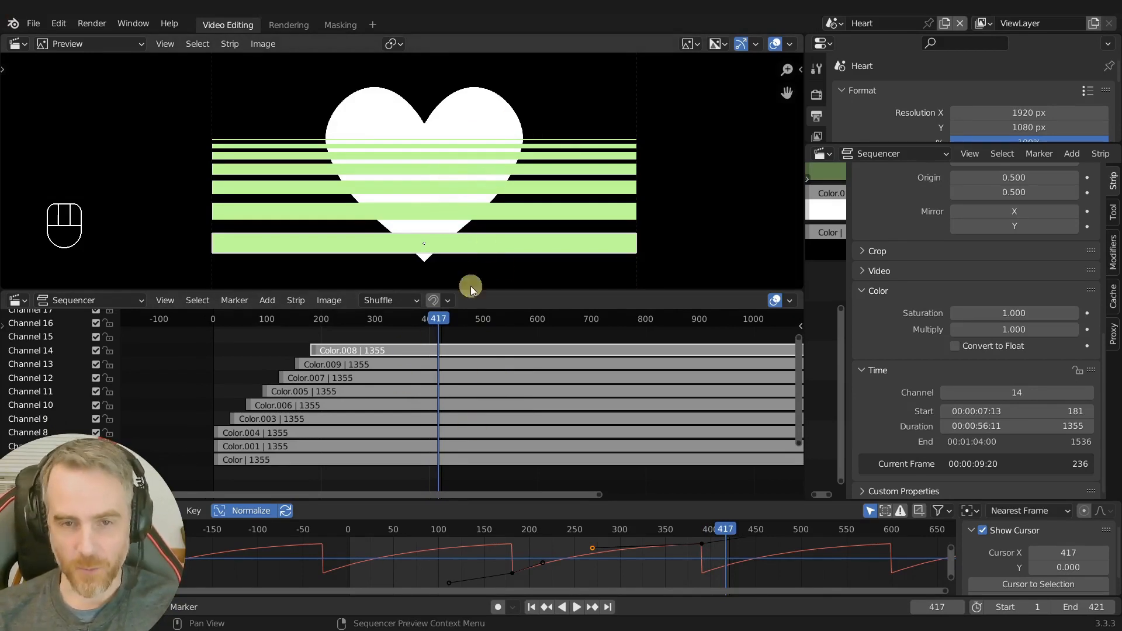
# - Select all the green stripe strips on channels 8 to 14 and change their colour to black
pyautogui.keyDown('ctrl'); pyautogui.moveTo(427, 367); pyautogui.dragTo(396, 353, button='middle'); pyautogui.keyUp('ctrl')
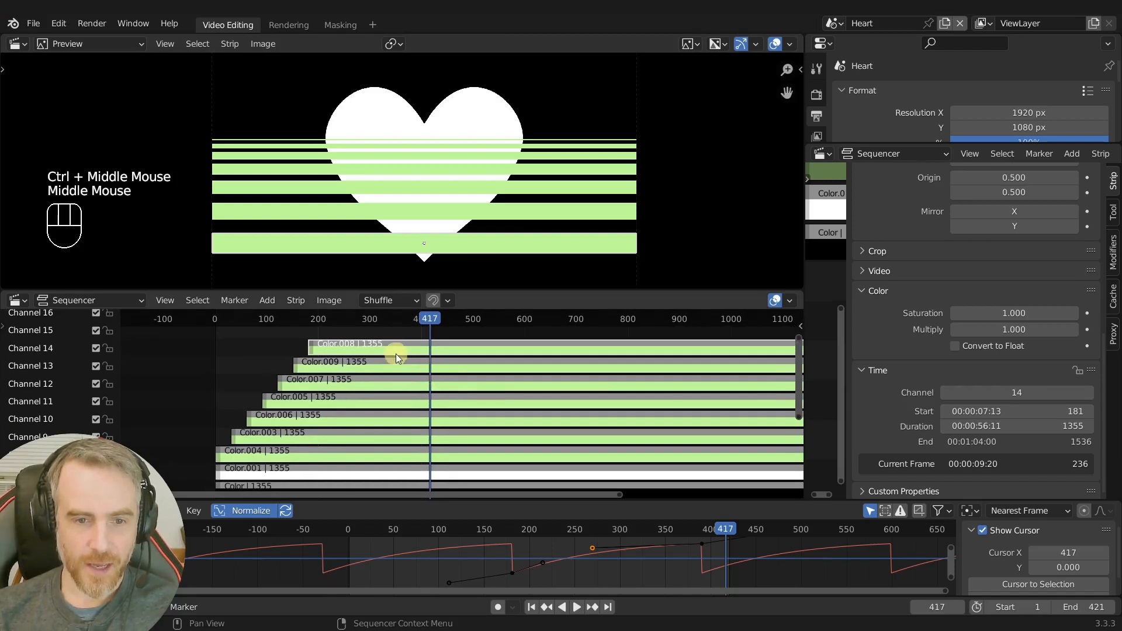
pyautogui.click(390, 349)
pyautogui.moveTo(158, 346); pyautogui.dragTo(486, 454)
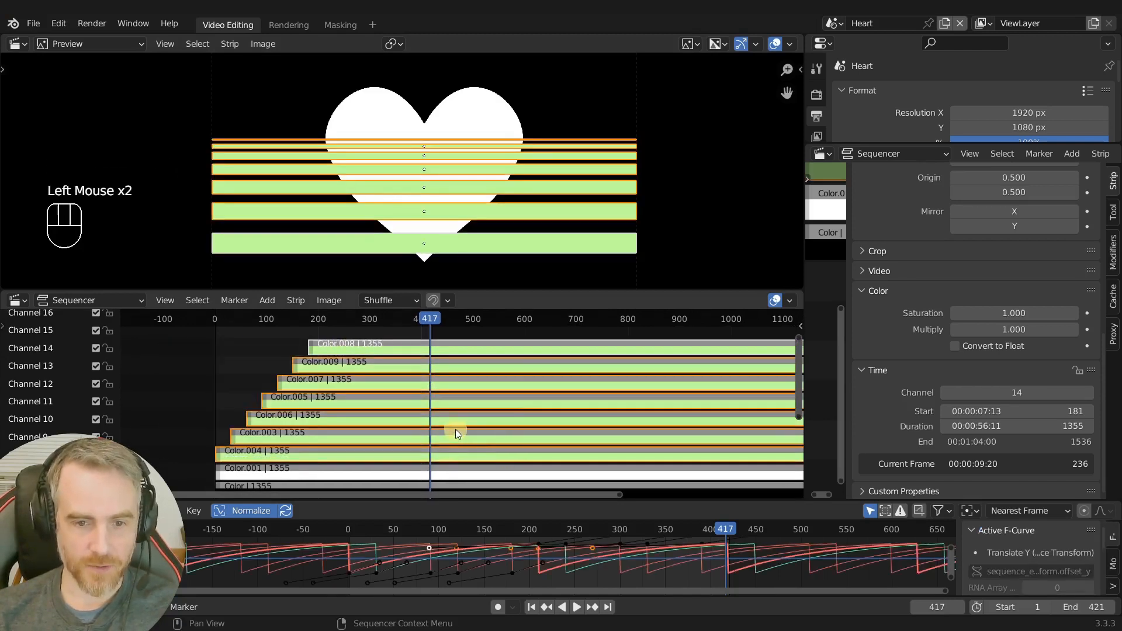
pyautogui.scroll(12, 1015, 270)
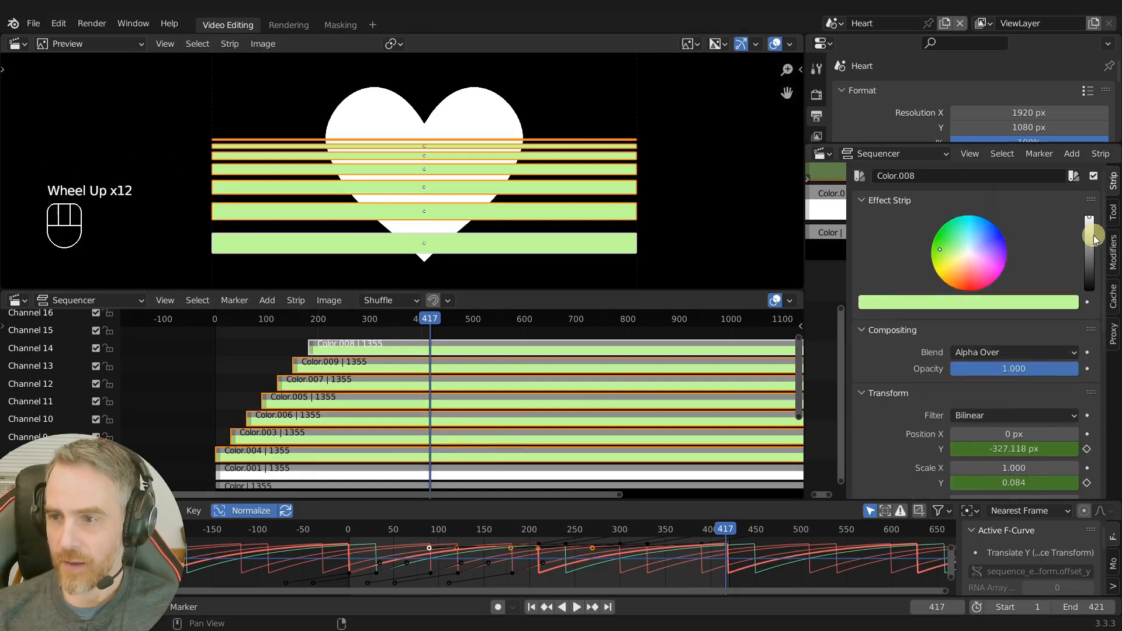
pyautogui.moveTo(1098, 266); pyautogui.dragTo(1105, 352)
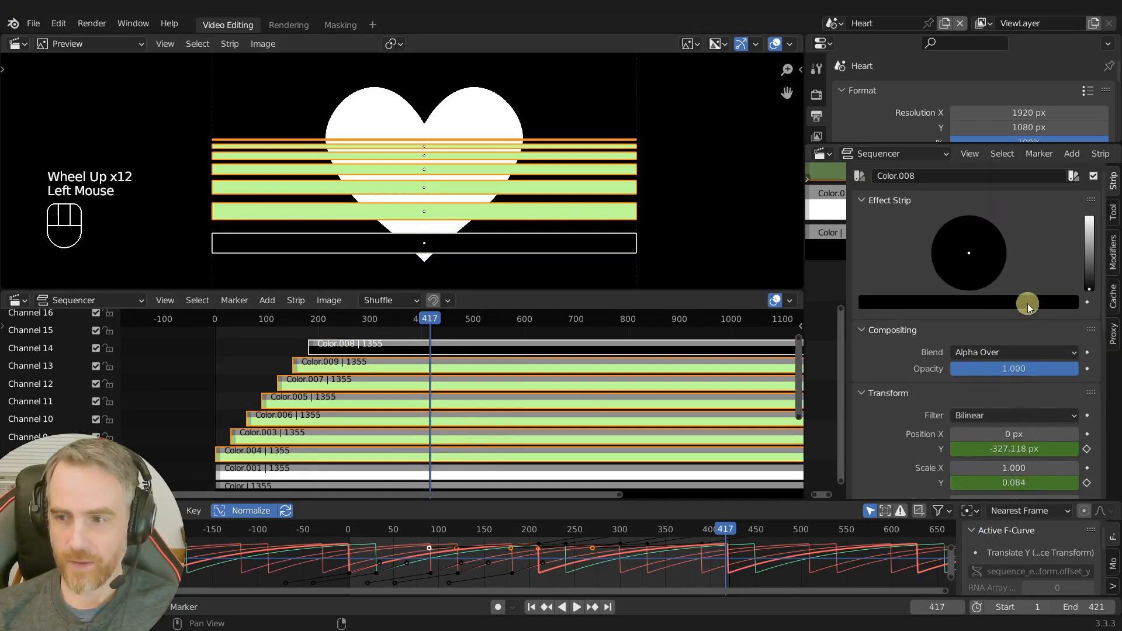
pyautogui.rightClick(1010, 308)
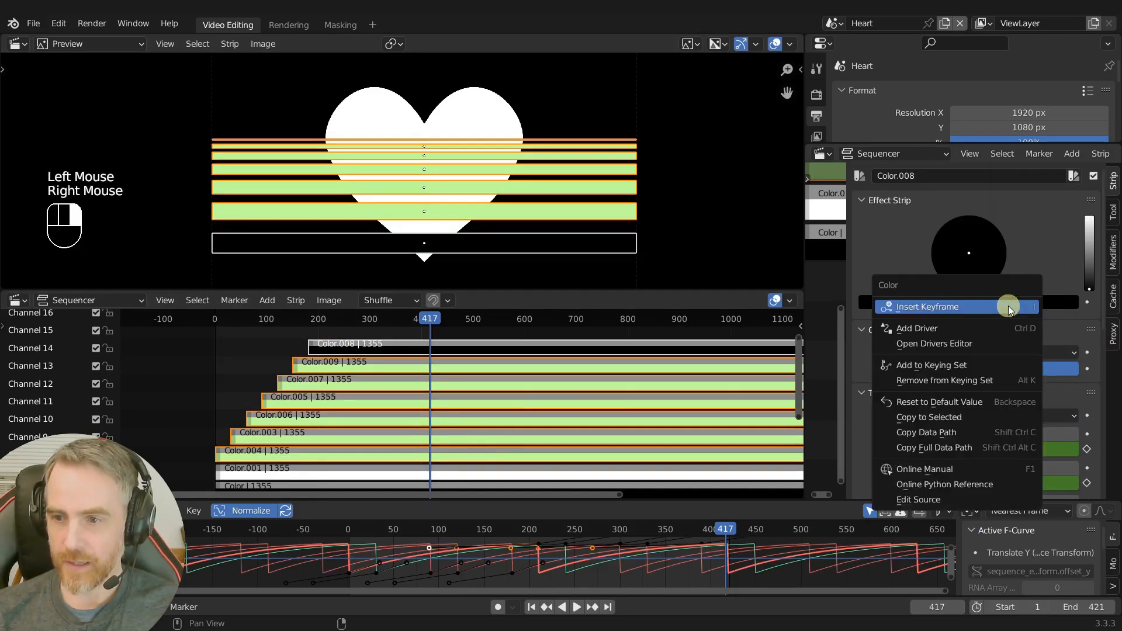
pyautogui.click(930, 418)
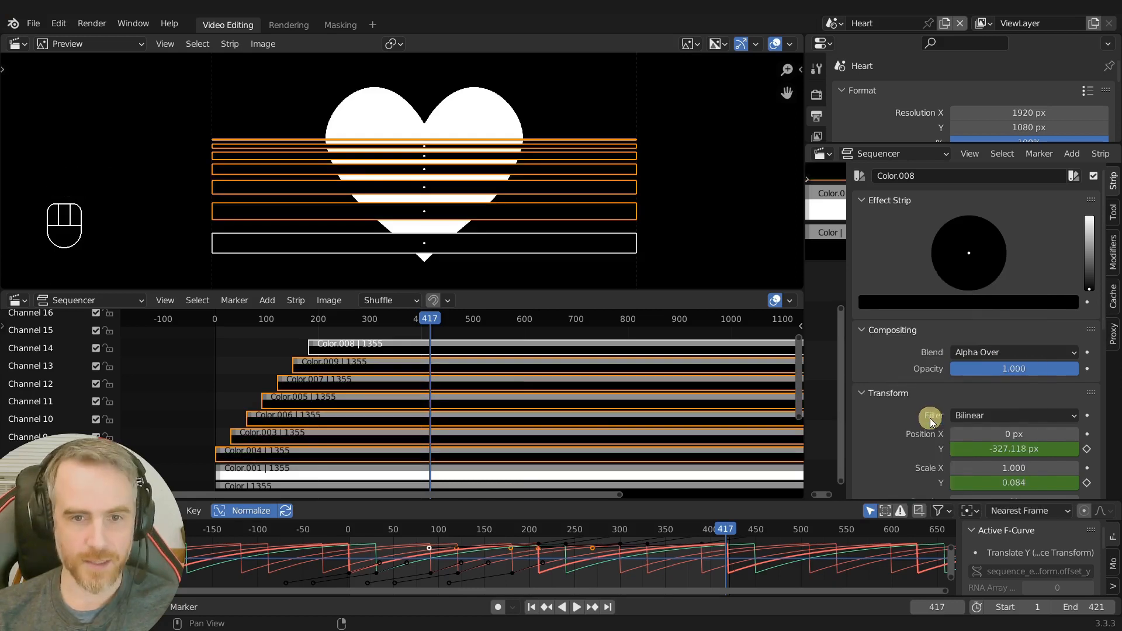
# - Turn off the preview overlays and play back the heart cut by black stripes
pyautogui.click(776, 46)
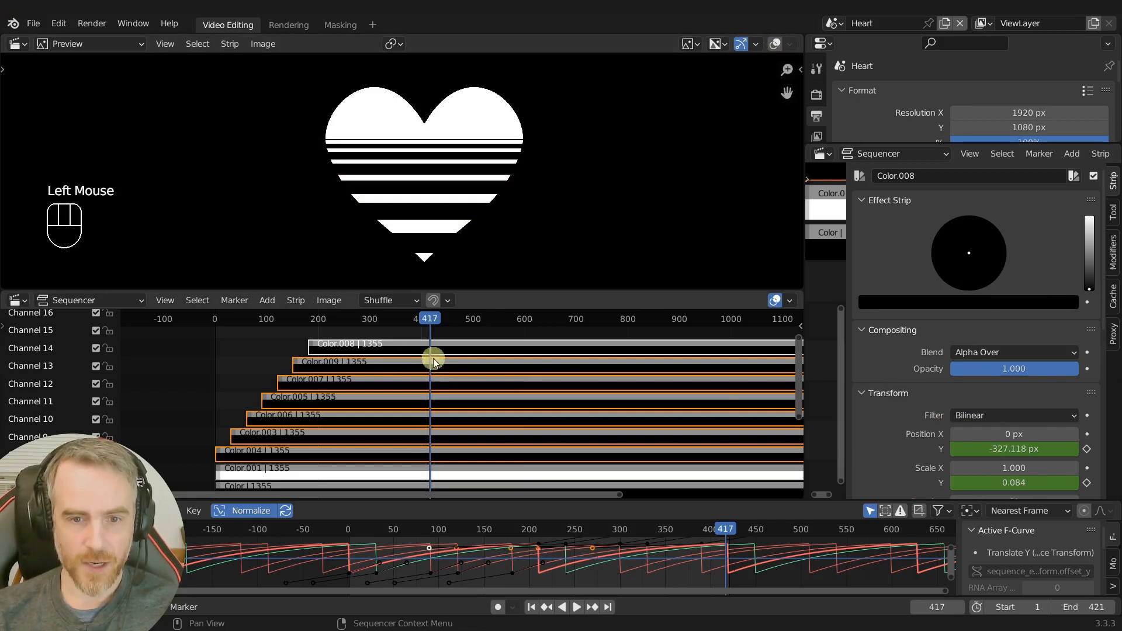
pyautogui.press('space')
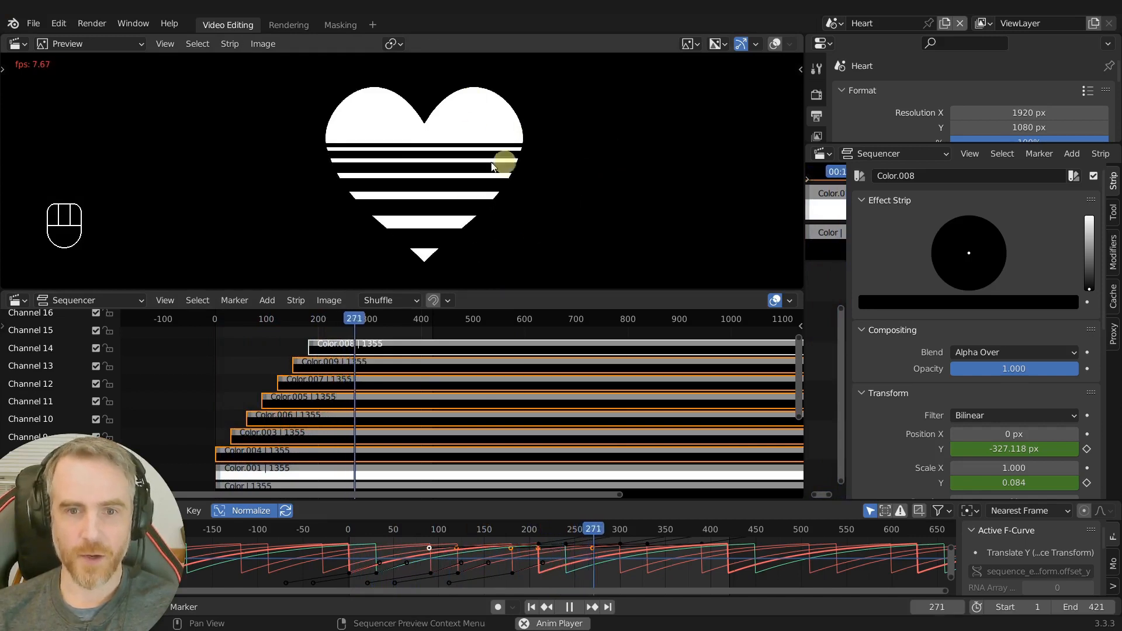
pyautogui.press('space')
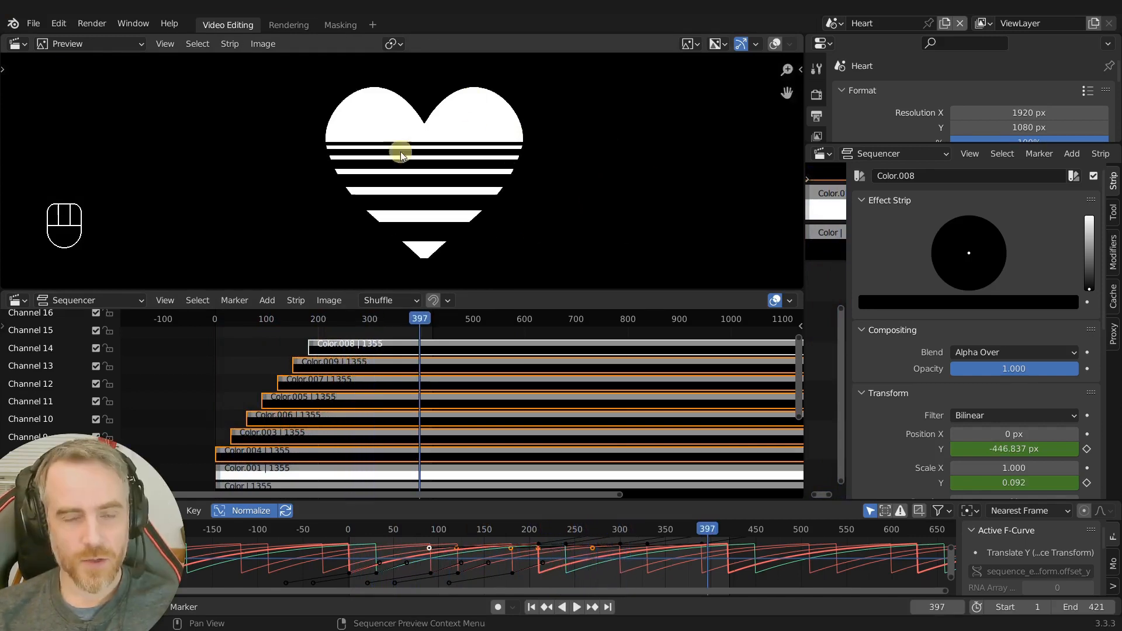
# - In the Rendering workspace, enlarge the timeline, fit it to the keyframes and render frame 397 as a test still
pyautogui.click(289, 24)
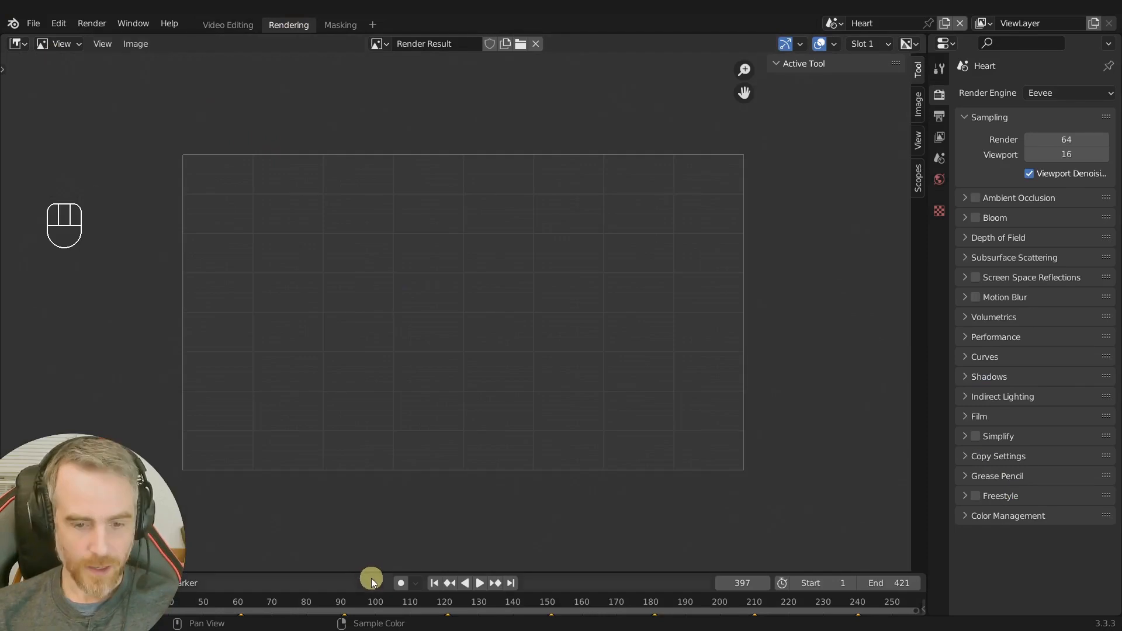
pyautogui.moveTo(370, 571); pyautogui.dragTo(376, 501)
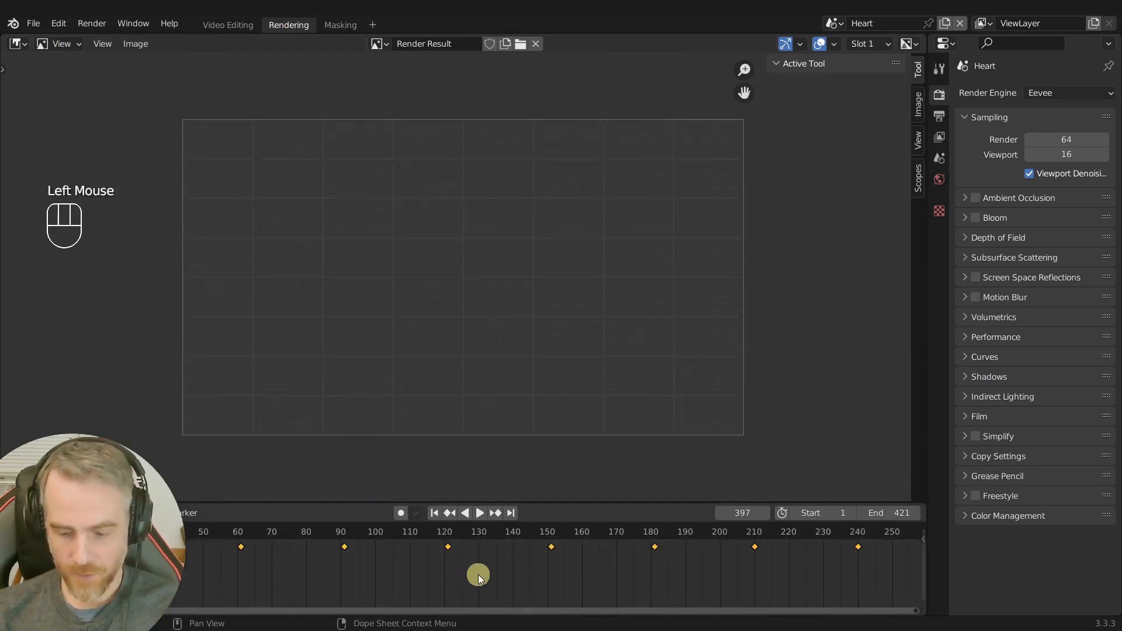
pyautogui.press('Home')
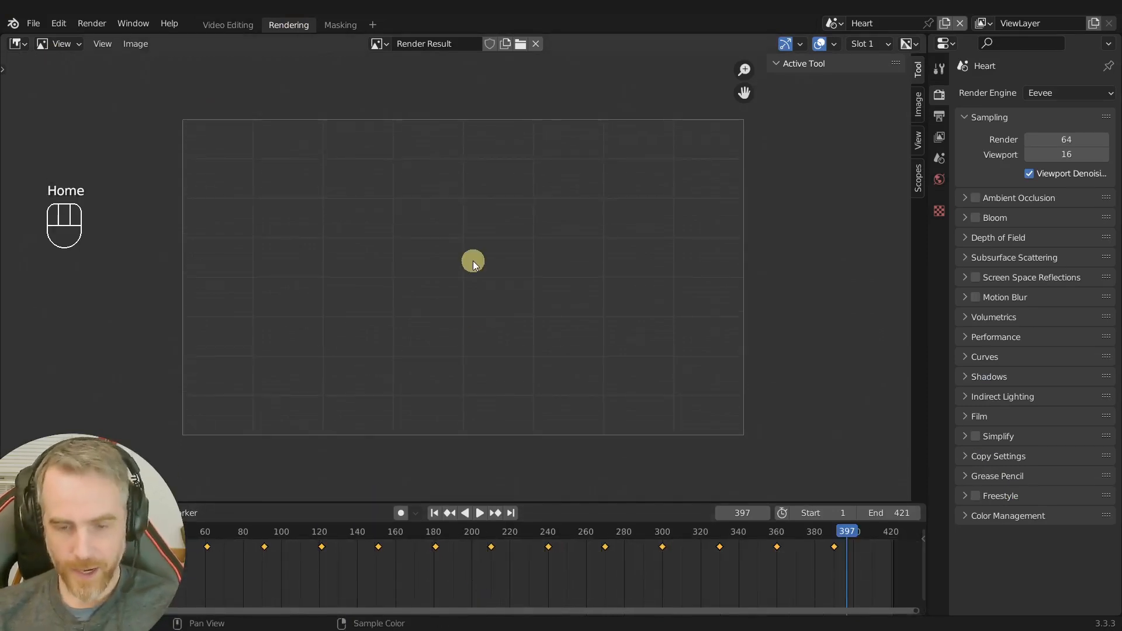
pyautogui.press('F12')
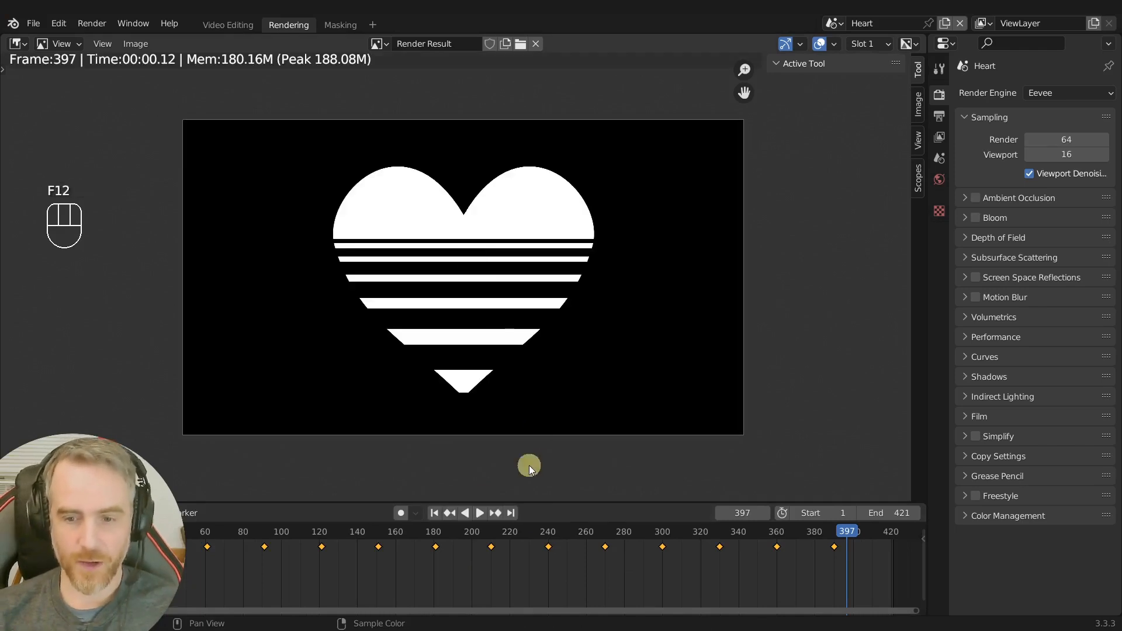
# - Render test stills at several points across the timeline, including frames 198, 56 and 357
pyautogui.click(467, 530)
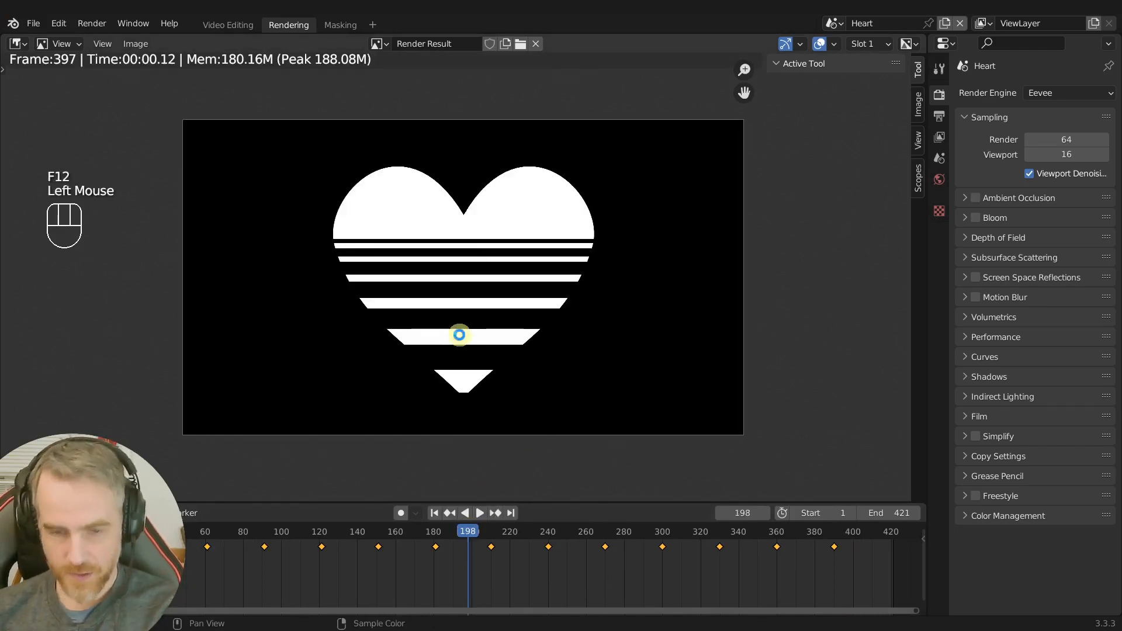
pyautogui.press('F12')
pyautogui.click(233, 531)
pyautogui.press('F12')
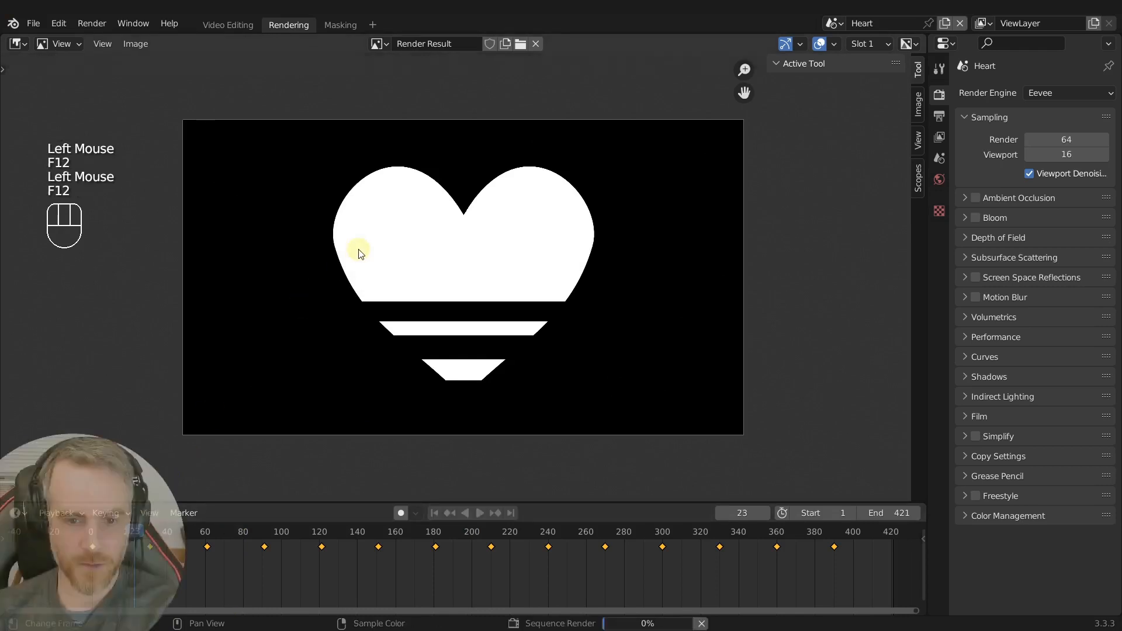
pyautogui.press('F12')
pyautogui.click(199, 537)
pyautogui.press('F12')
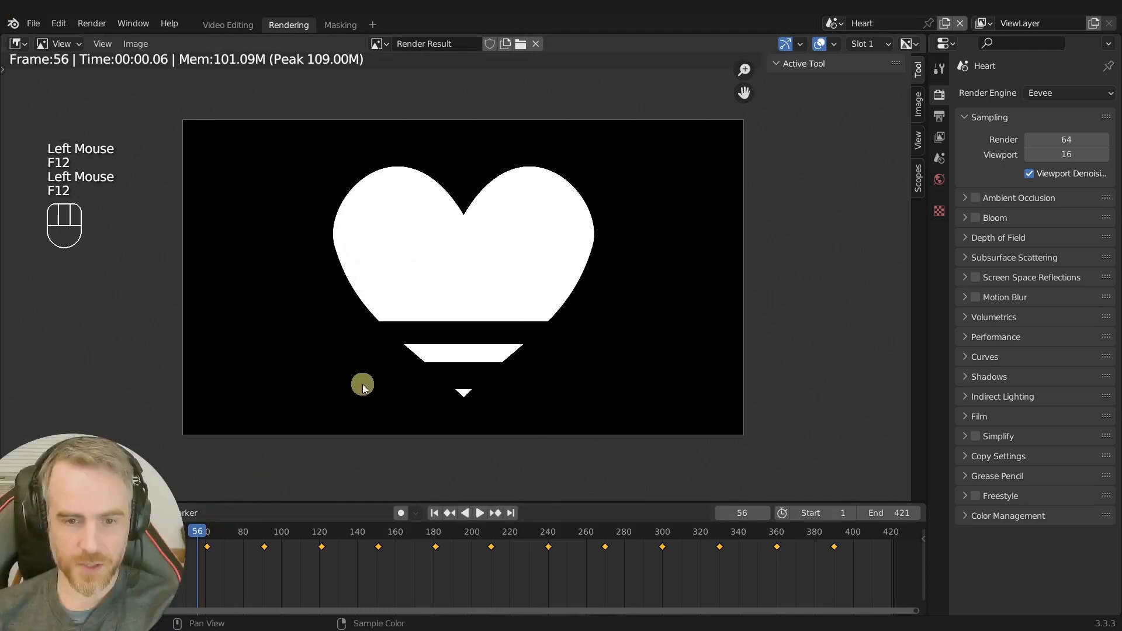
pyautogui.click(393, 529)
pyautogui.press('F12')
pyautogui.click(612, 529)
pyautogui.press('F12')
pyautogui.click(773, 534)
pyautogui.press('F12')
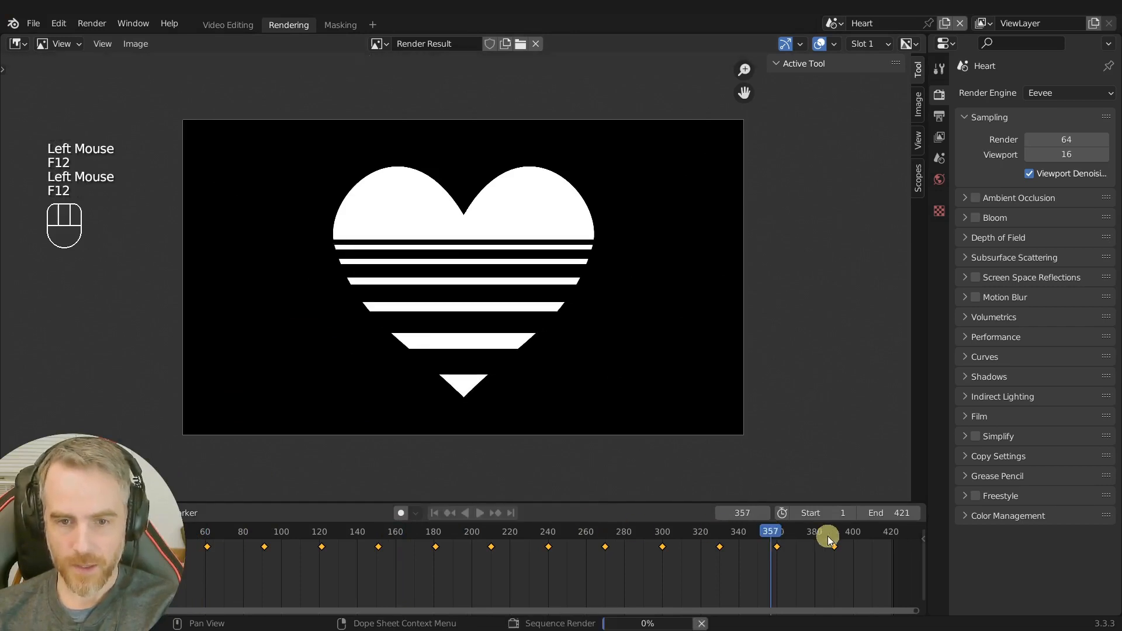
pyautogui.scroll(3, 939, 120)
pyautogui.scroll(-3, 939, 120)
pyautogui.scroll(1, 939, 120)
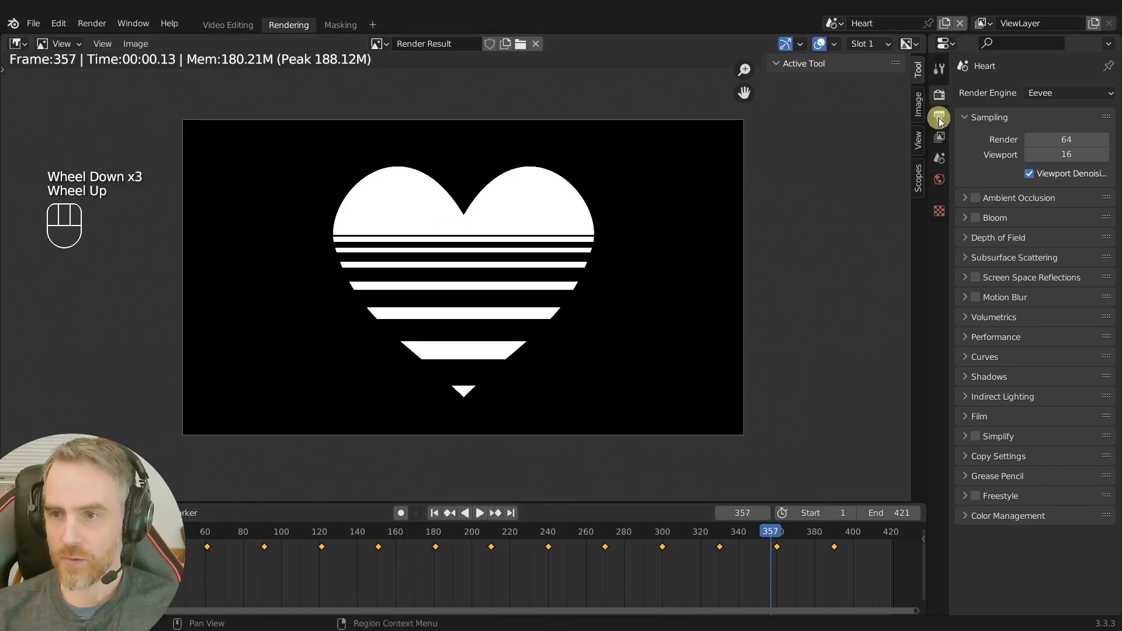
# - Set the render output path to //Graphics/heart_mask.mp4
pyautogui.click(939, 119)
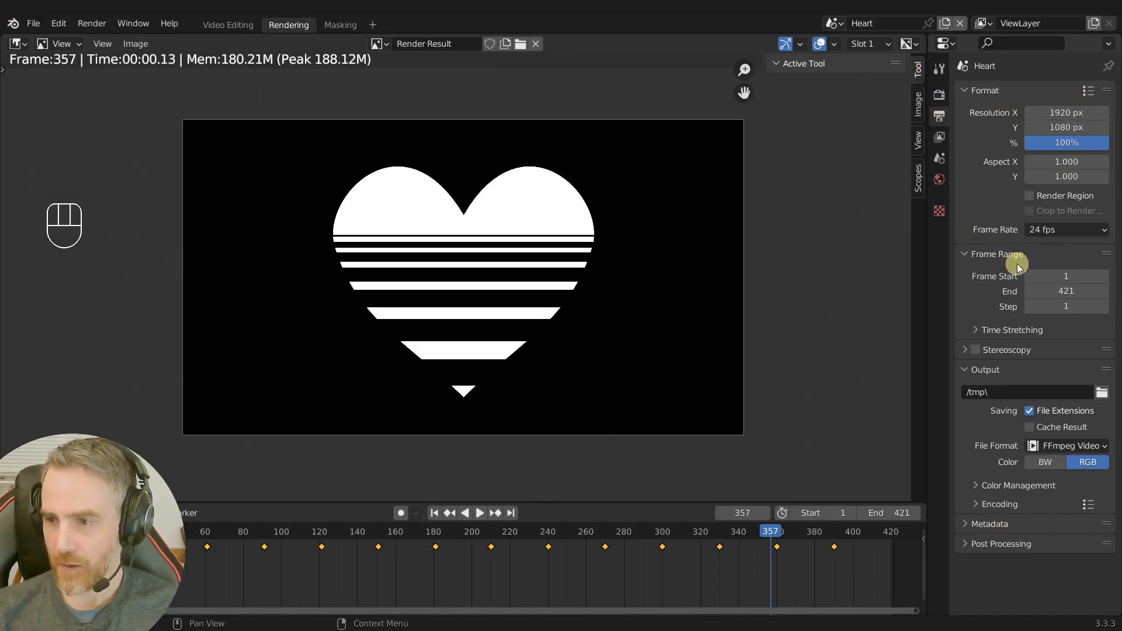
pyautogui.scroll(-4, 1005, 281)
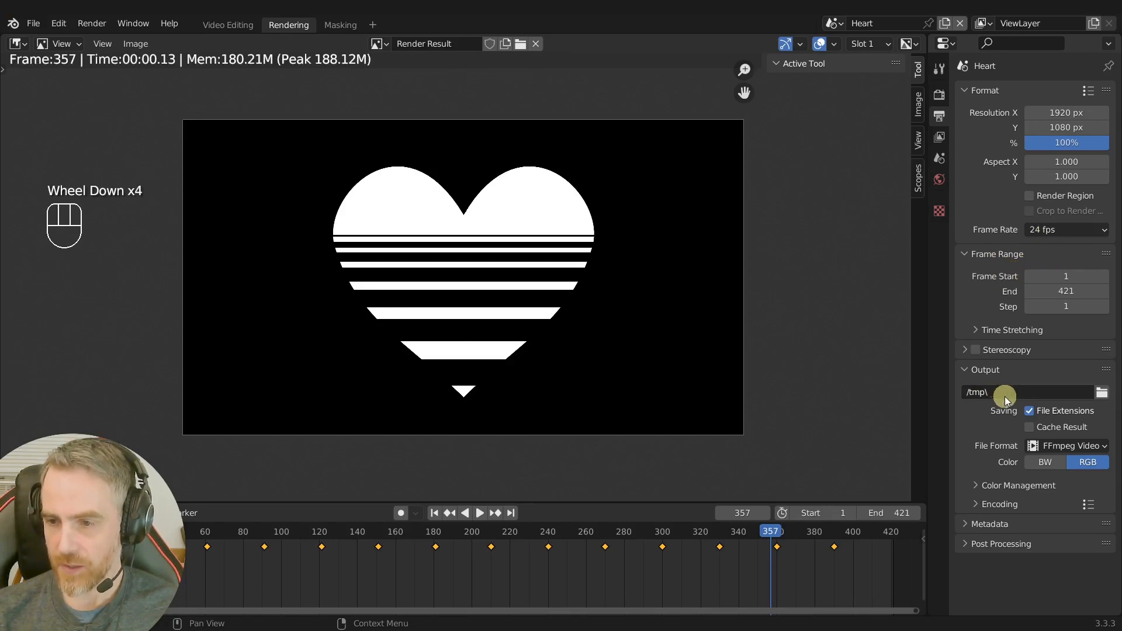
pyautogui.write('/')
pyautogui.write('Graphics/heart_mask.mp4')
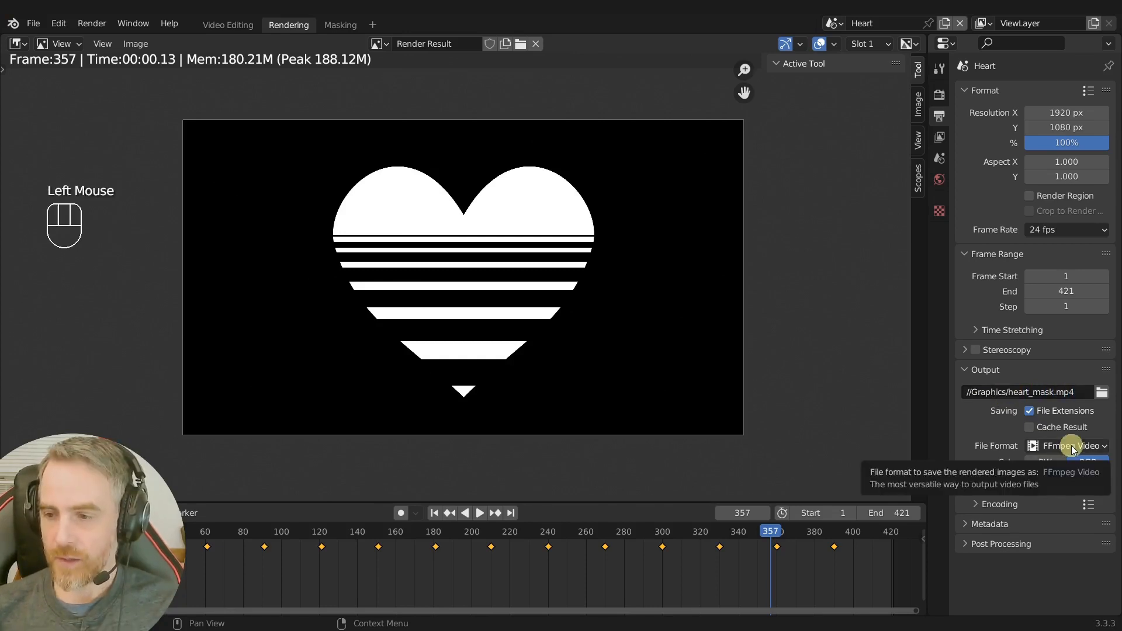
# - Keep FFmpeg Video as the render file format and set the output color to BW
pyautogui.click(1071, 445)
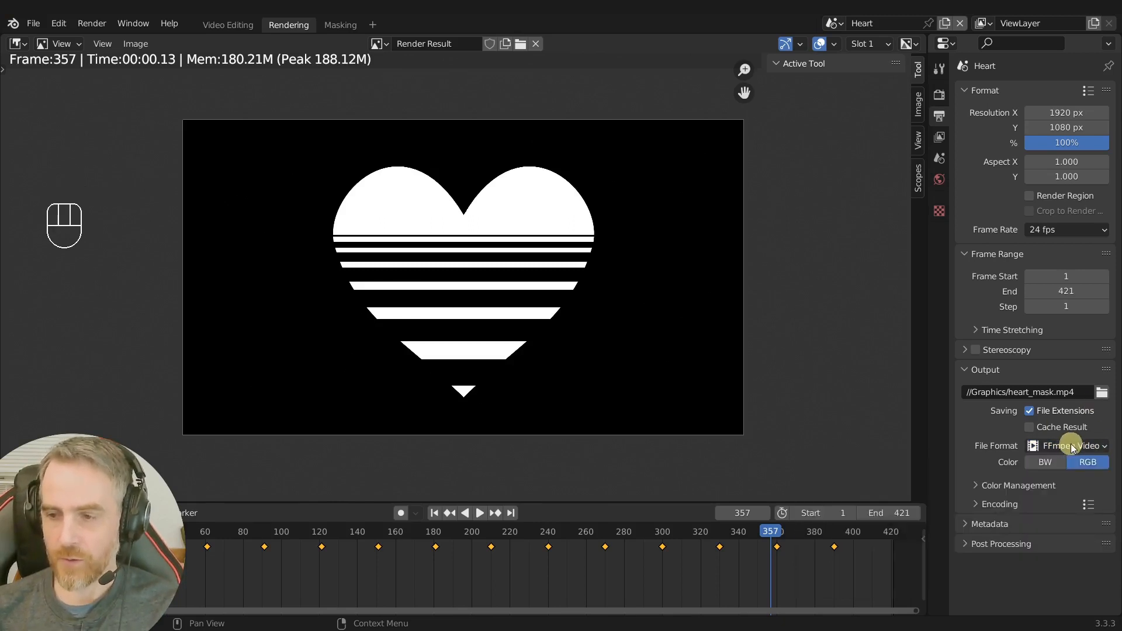
pyautogui.click(1047, 461)
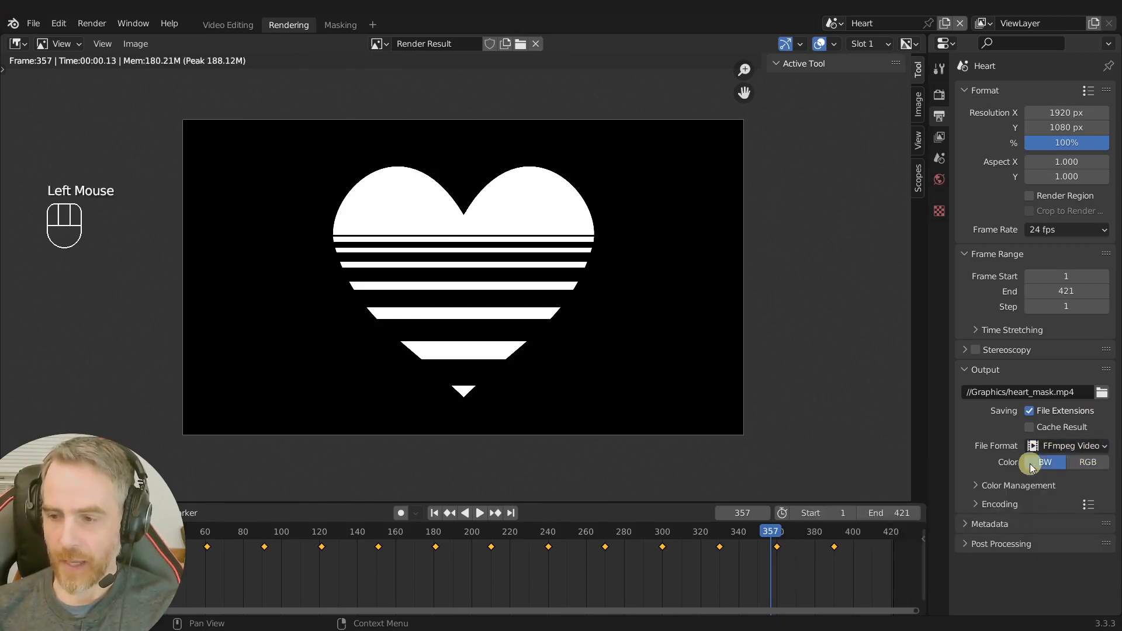
# - Try overriding the output color management and return it to following the scene
pyautogui.click(991, 486)
pyautogui.scroll(-2, 1047, 499)
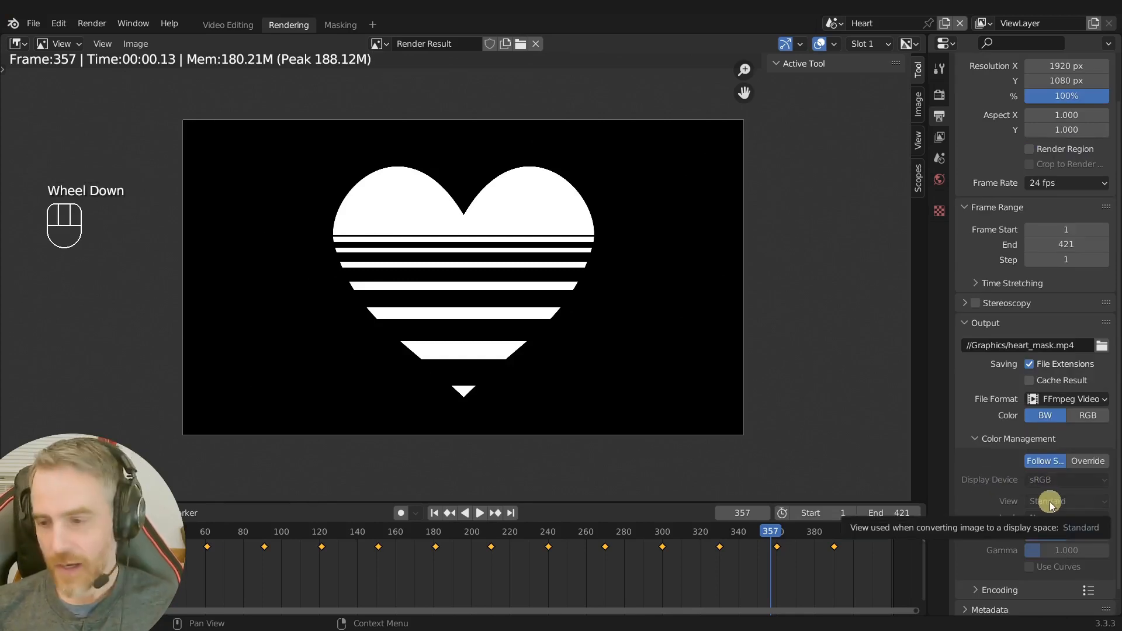
pyautogui.click(1082, 461)
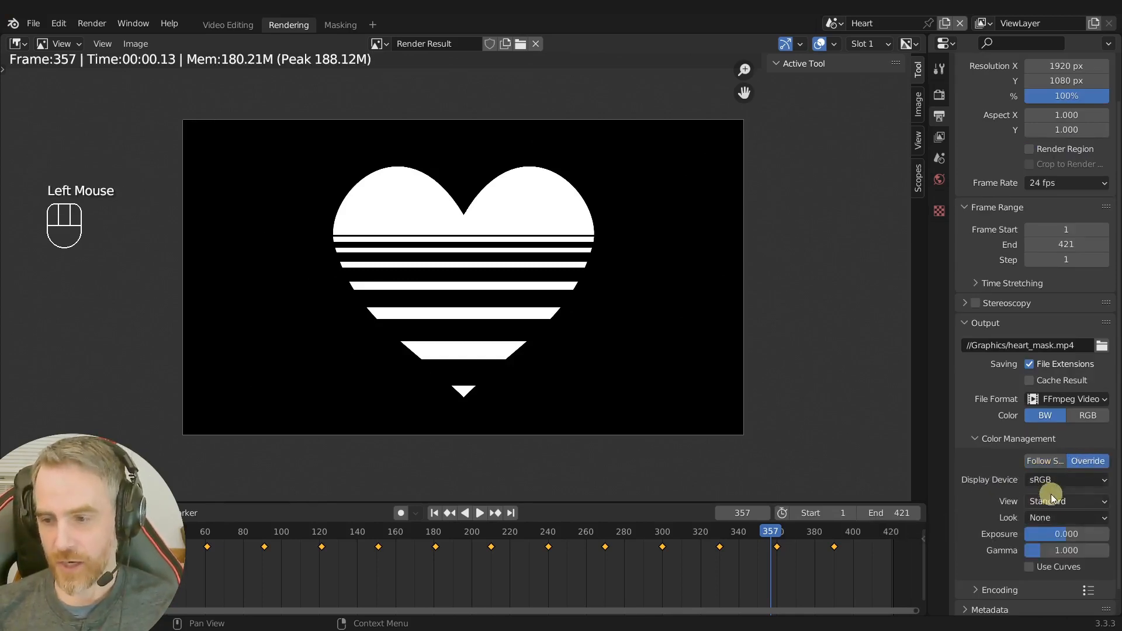
pyautogui.click(1044, 462)
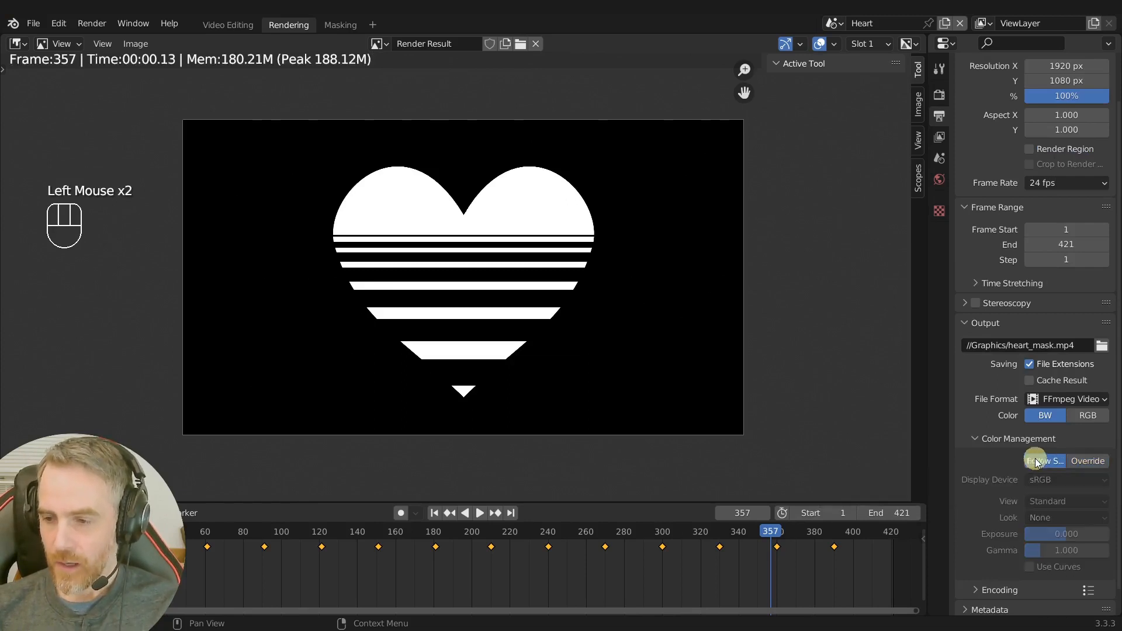
pyautogui.click(977, 439)
# - In the output encoding settings, set the audio codec to No Audio
pyautogui.click(988, 503)
pyautogui.scroll(-5, 987, 504)
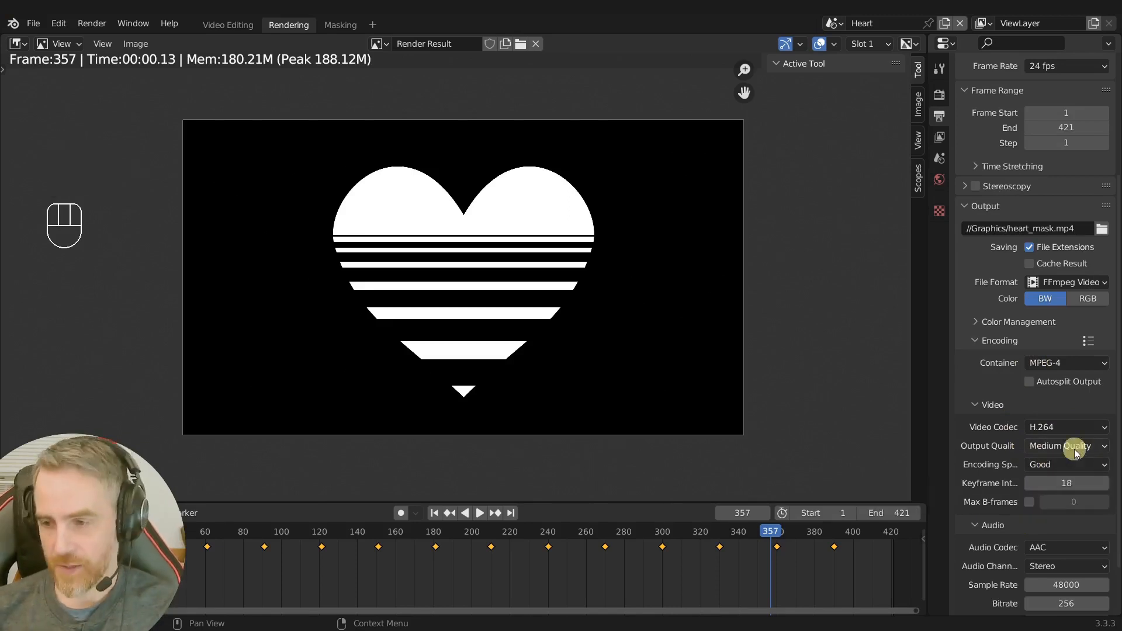
pyautogui.scroll(-4, 1028, 450)
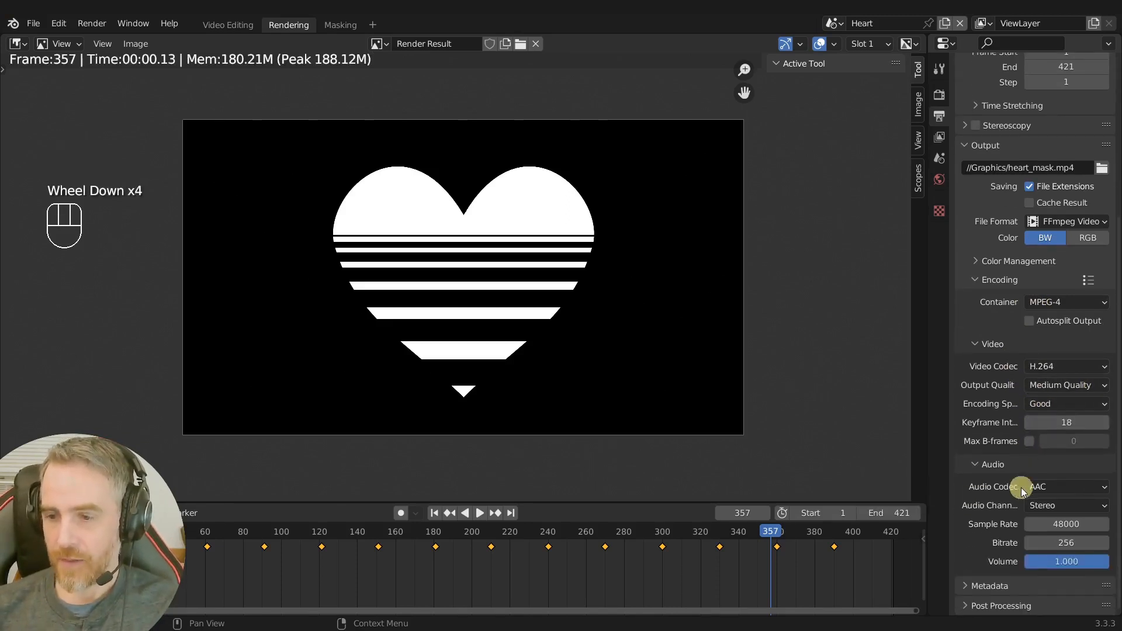
pyautogui.click(1055, 487)
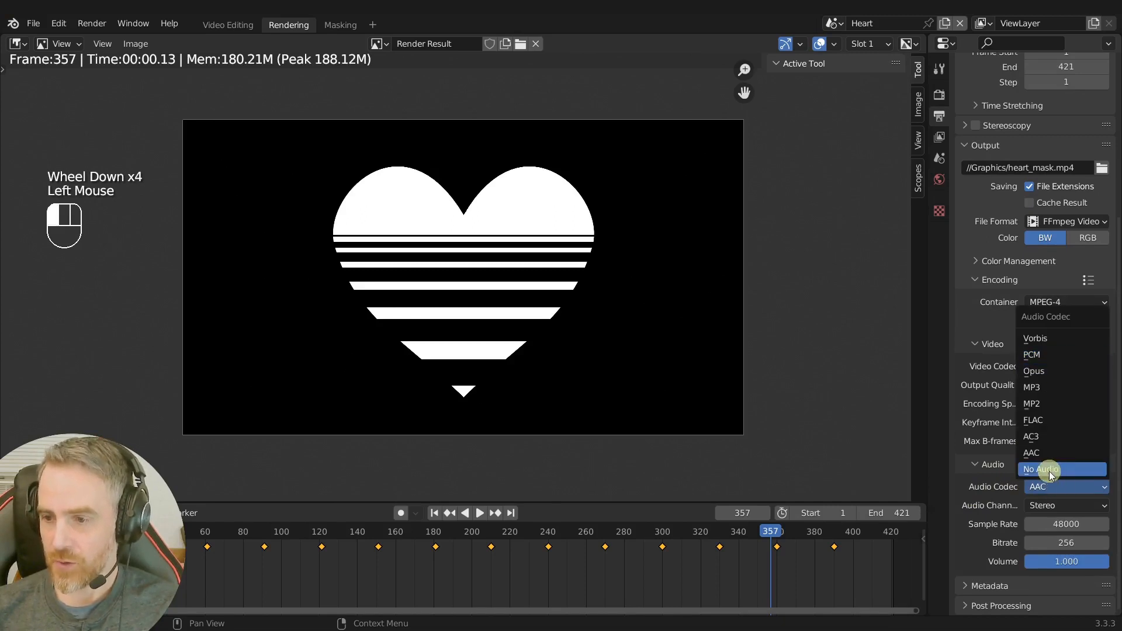
pyautogui.click(1049, 471)
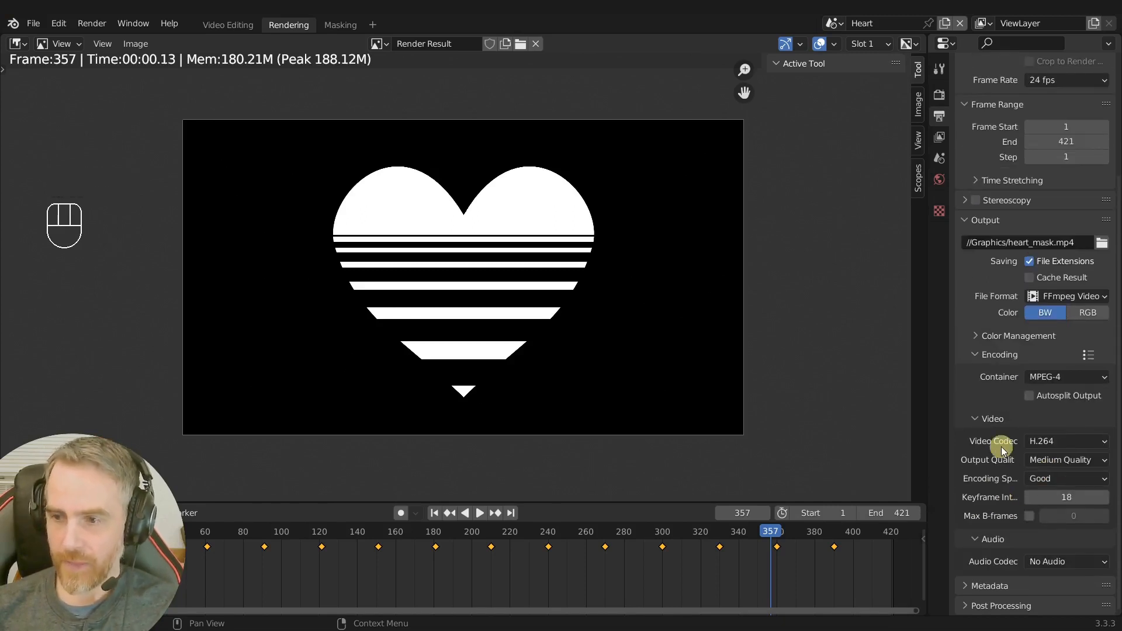
# - Save the project and render the Heart scene as an animation
pyautogui.hotkey('ctrl', 's')
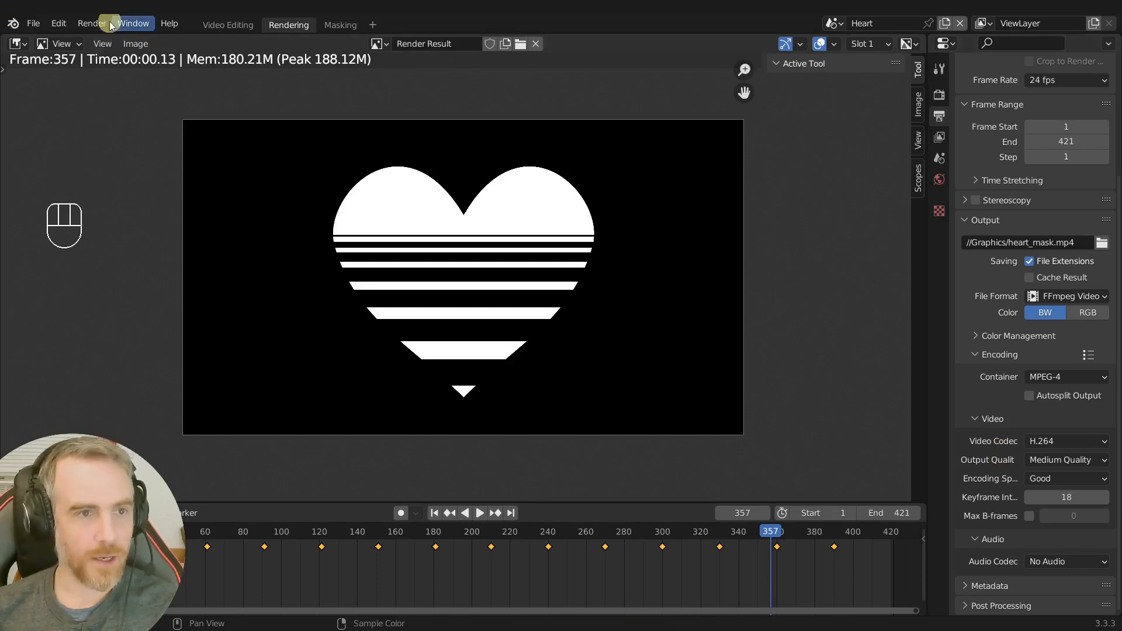
pyautogui.click(91, 24)
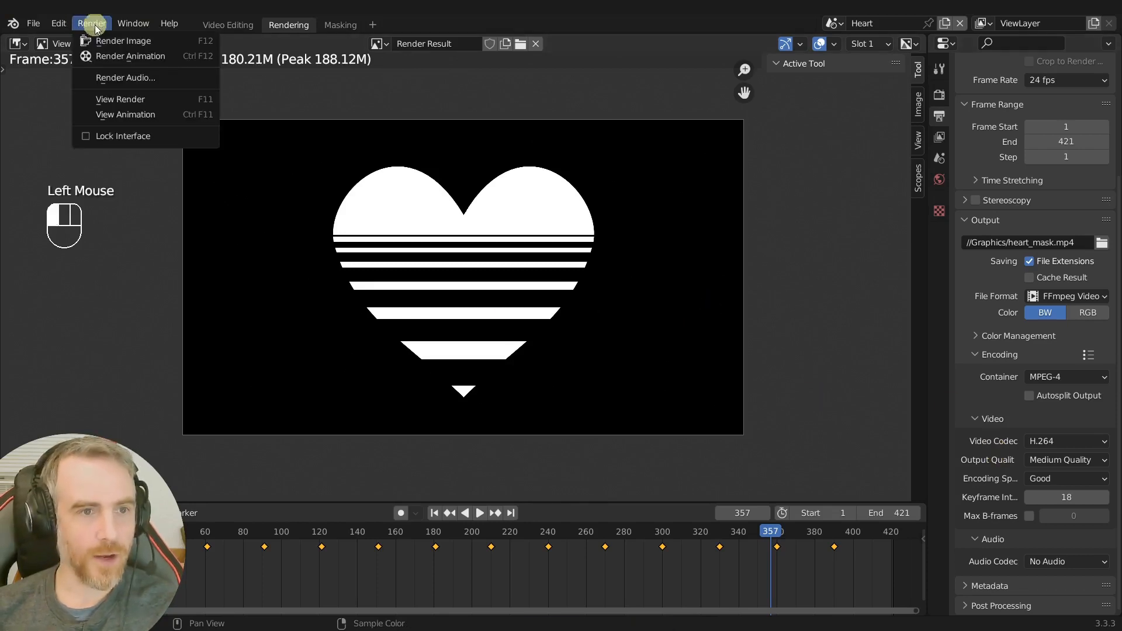
pyautogui.click(126, 59)
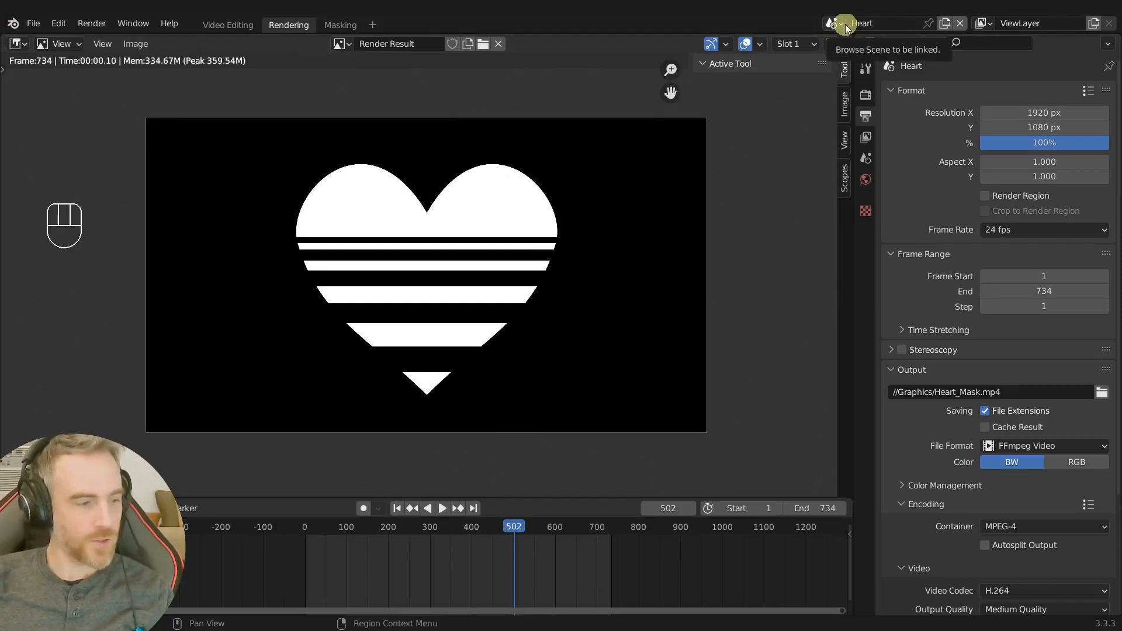
# - Switch to the Main scene and return to the Video Editing workspace
pyautogui.click(836, 23)
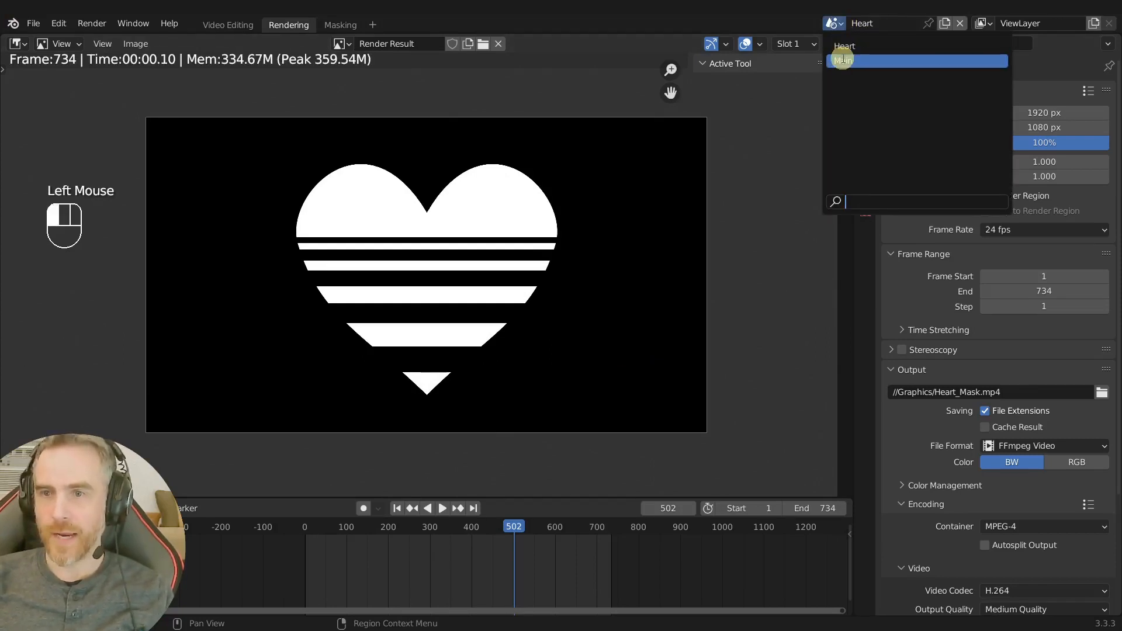
pyautogui.click(846, 46)
pyautogui.click(234, 25)
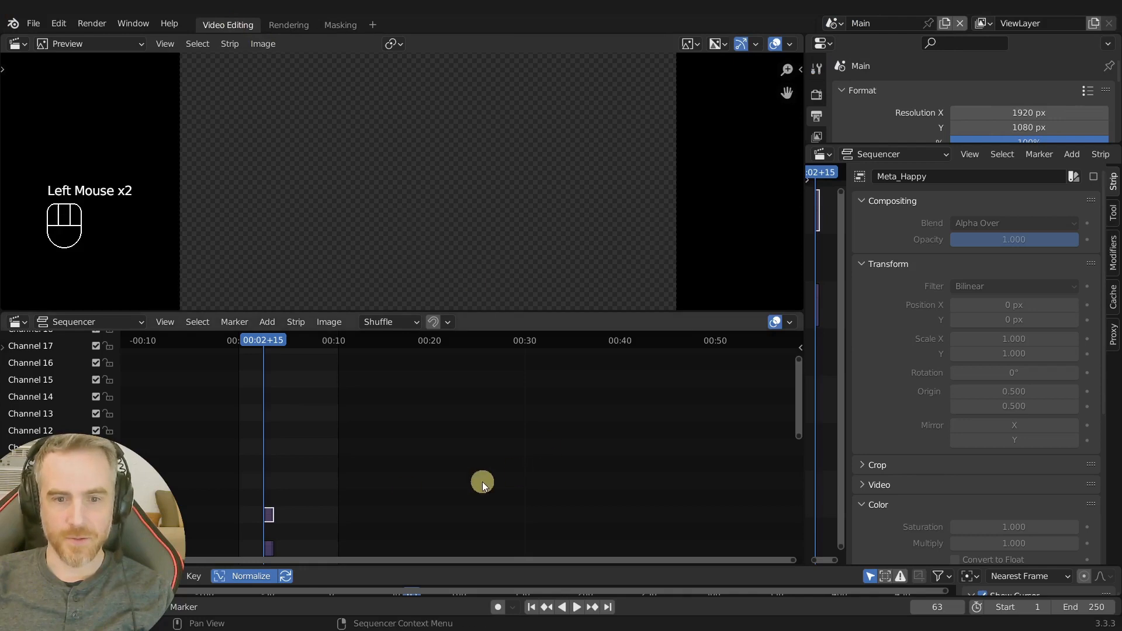
# - Start adding a new strip to the sequencer above the Meta_Happy strip
pyautogui.moveTo(303, 433); pyautogui.dragTo(490, 383, button='middle')
pyautogui.keyDown('ctrl'); pyautogui.moveTo(471, 433); pyautogui.dragTo(526, 421, button='middle'); pyautogui.keyUp('ctrl')
pyautogui.keyDown('ctrl'); pyautogui.moveTo(526, 420); pyautogui.dragTo(418, 413, button='middle'); pyautogui.keyUp('ctrl')
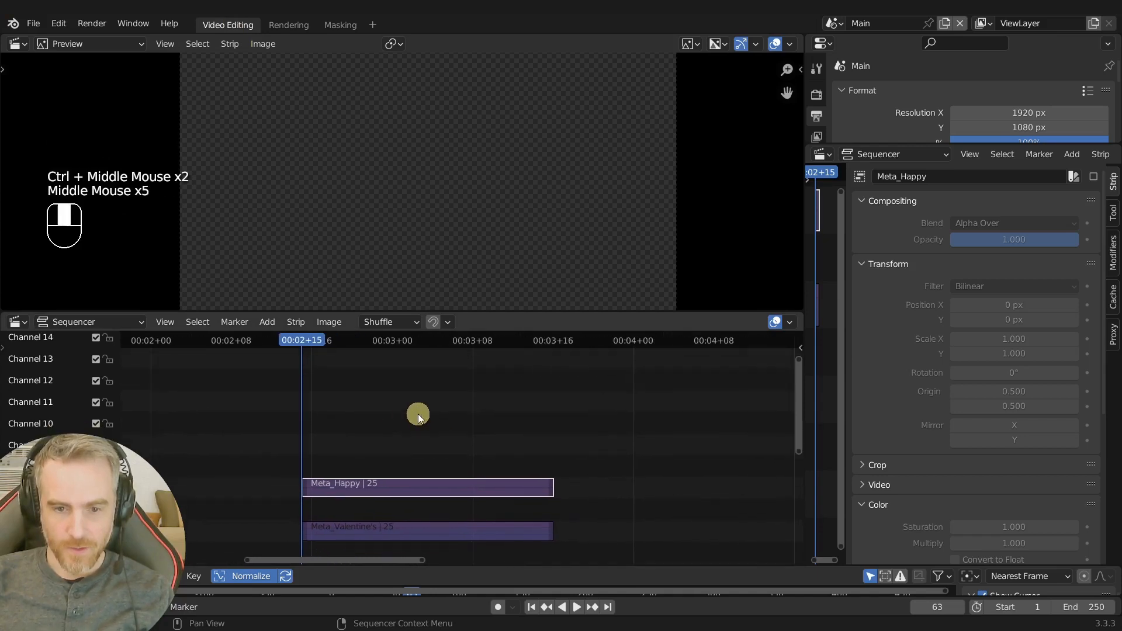
pyautogui.hotkey('shift', 'a')
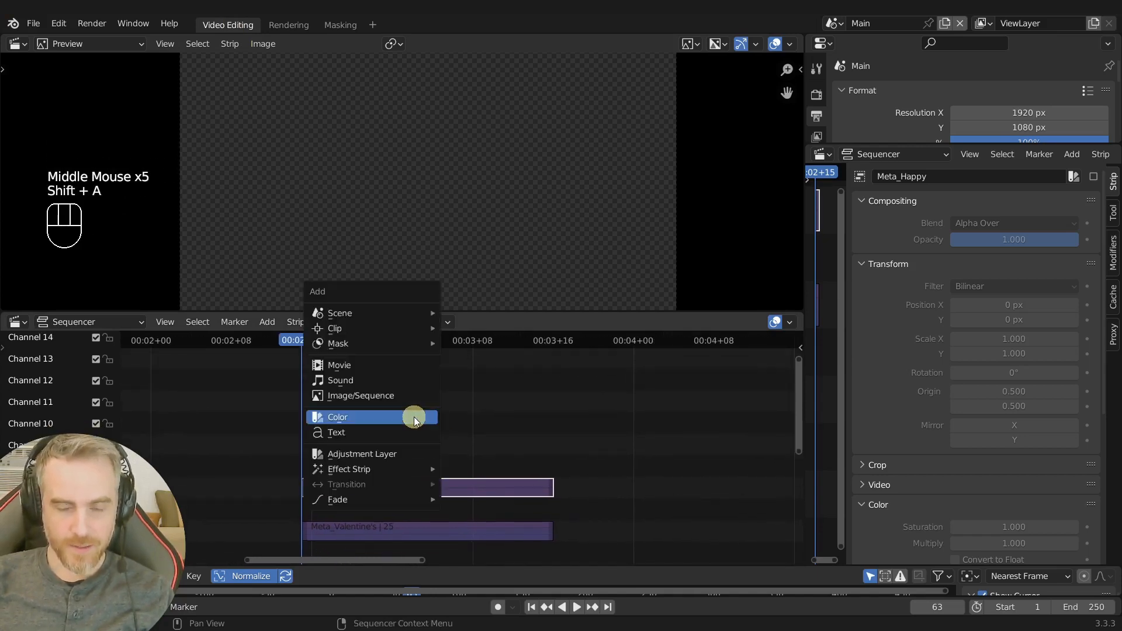
# - Add the Heart_Mask.mp4 movie from the Graphics folder at the playhead and place its strip on channel 10
pyautogui.click(339, 365)
pyautogui.doubleClick(229, 94)
pyautogui.click(233, 92)
pyautogui.doubleClick(232, 92)
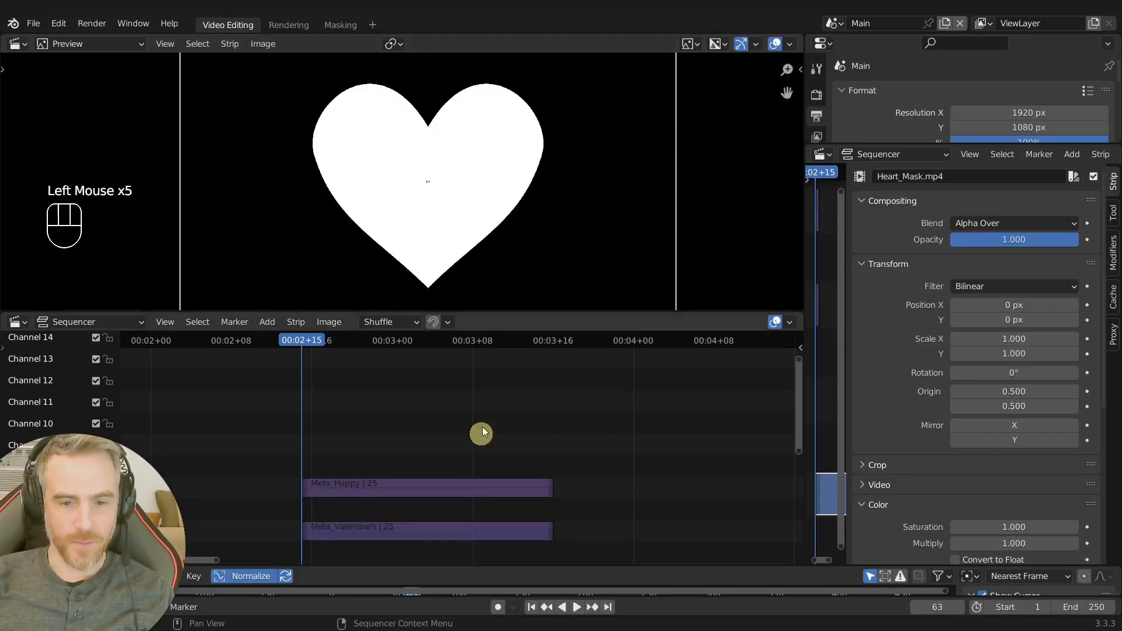
pyautogui.press('g')
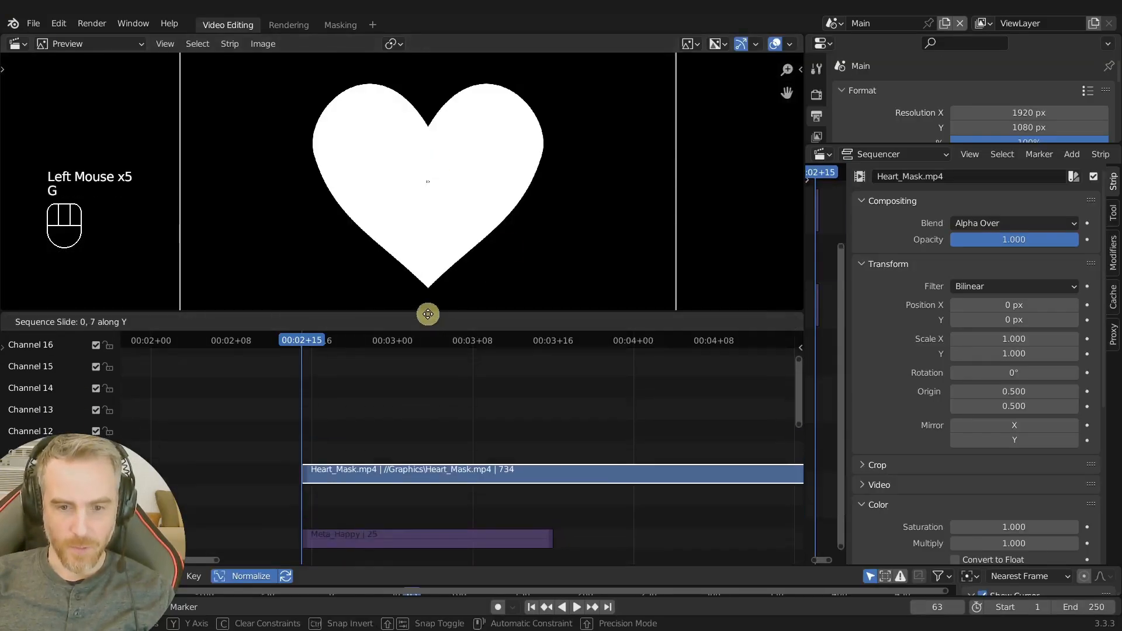
pyautogui.click(427, 430)
# - Play back the heart mask movie to check its stripe animation, and stop playback after a few seconds
pyautogui.moveTo(614, 552); pyautogui.dragTo(482, 447, button='middle')
pyautogui.keyDown('ctrl'); pyautogui.moveTo(535, 462); pyautogui.dragTo(439, 446, button='middle'); pyautogui.keyUp('ctrl')
pyautogui.moveTo(518, 448); pyautogui.dragTo(436, 413, button='middle')
pyautogui.moveTo(597, 468); pyautogui.dragTo(530, 453, button='middle')
pyautogui.press('space')
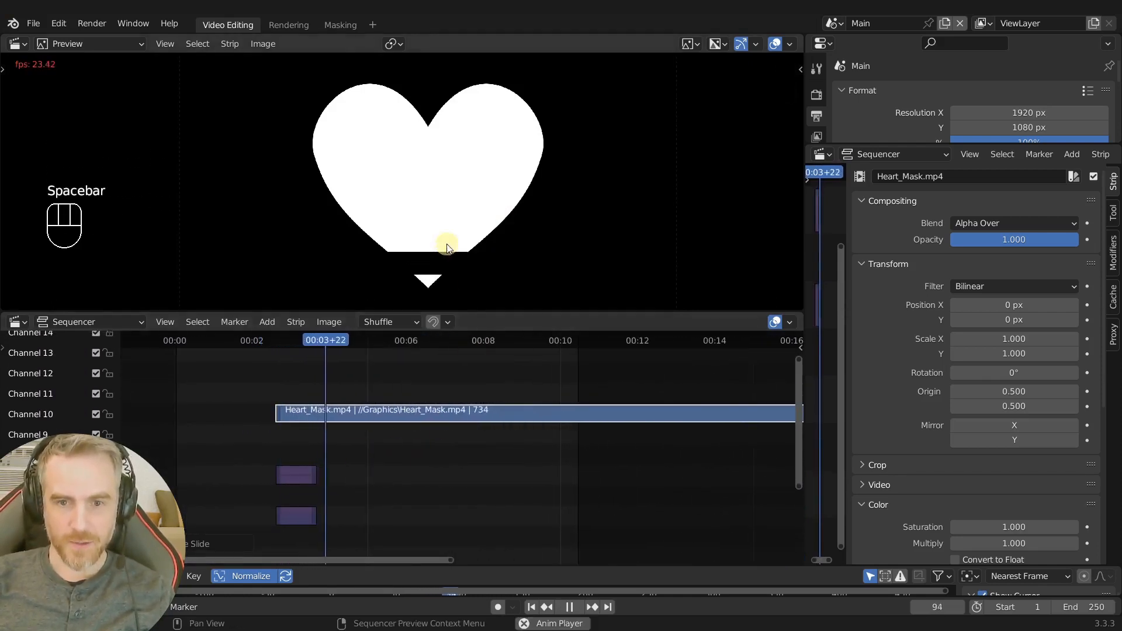
pyautogui.keyDown('ctrl'); pyautogui.moveTo(485, 411); pyautogui.dragTo(504, 480, button='middle'); pyautogui.keyUp('ctrl')
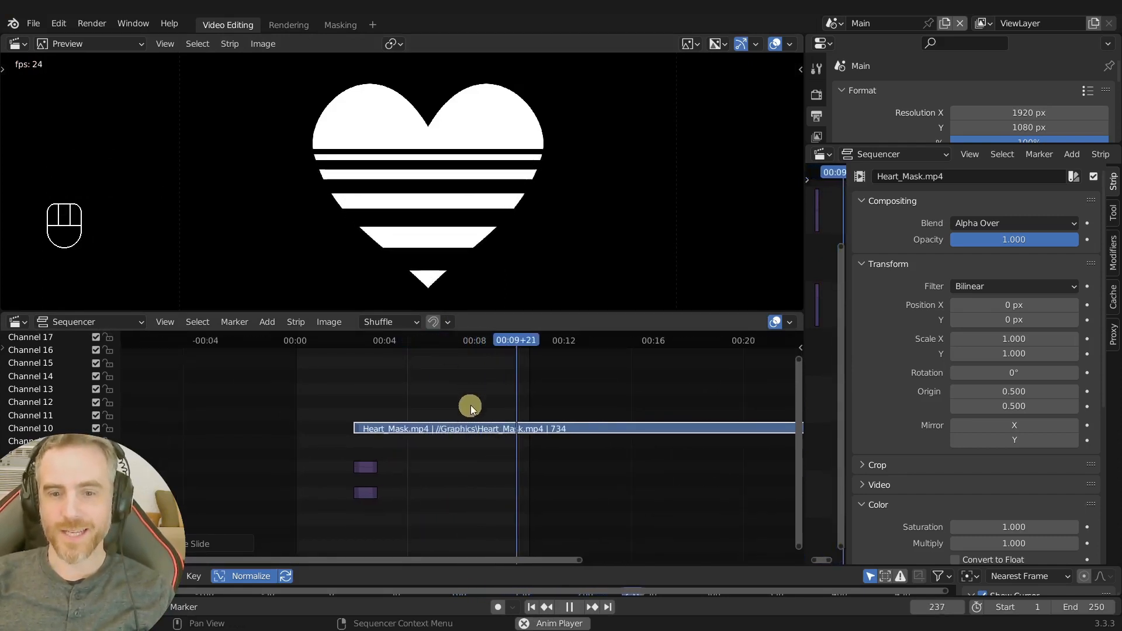
pyautogui.press('space')
# - Move the playhead to 00:05+15 and add a colour strip there
pyautogui.moveTo(445, 411); pyautogui.dragTo(426, 383, button='middle')
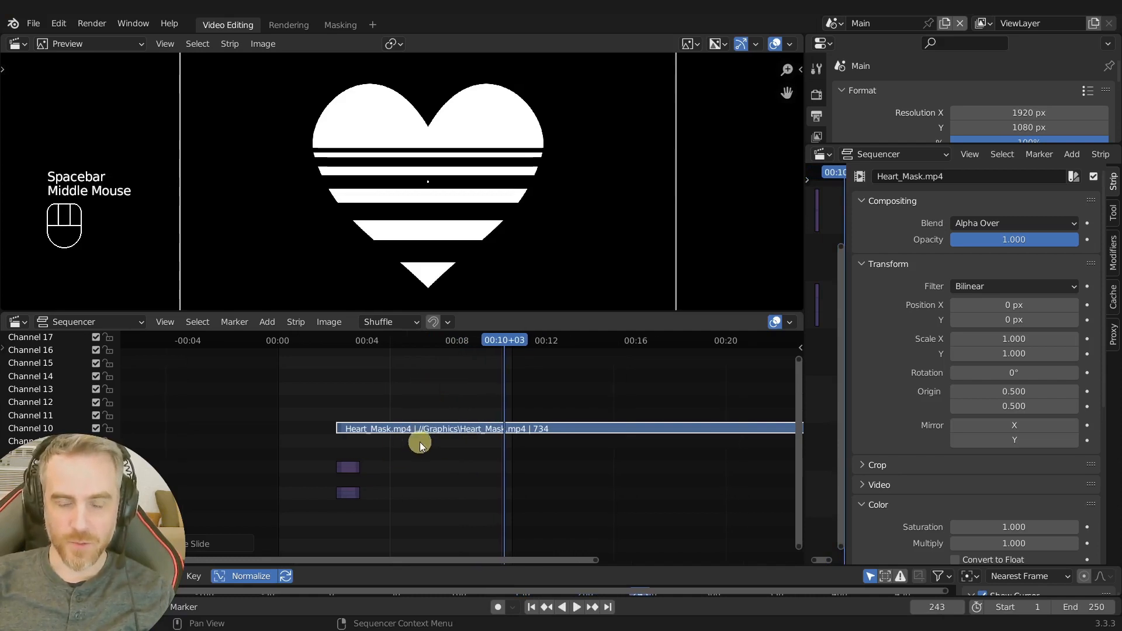
pyautogui.rightClick(416, 401)
pyautogui.keyDown('shift'); pyautogui.moveTo(461, 391); pyautogui.dragTo(404, 396, button='right'); pyautogui.keyUp('shift')
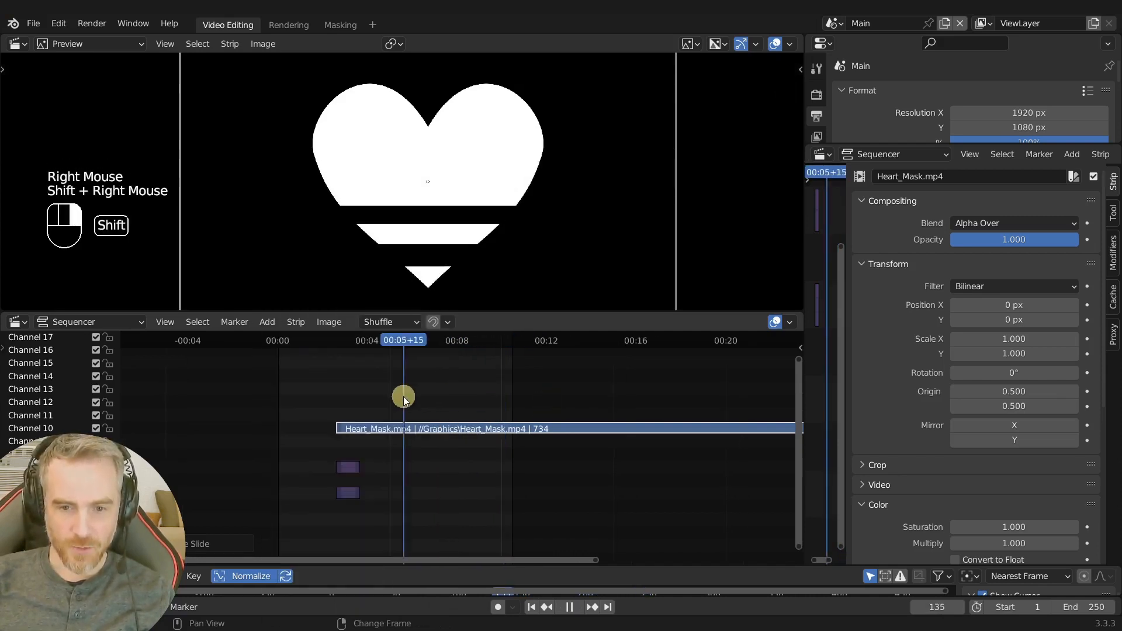
pyautogui.hotkey('shift', 'a')
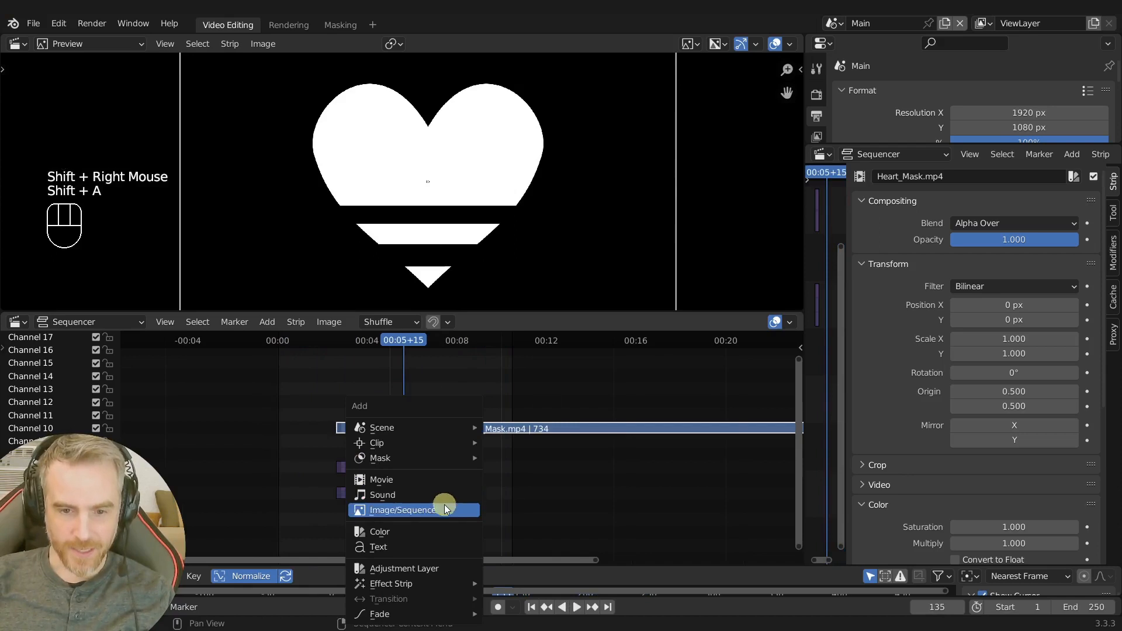
pyautogui.click(430, 532)
# - Place the new colour strip directly below the heart mask movie and set its colour to bright red
pyautogui.press('g')
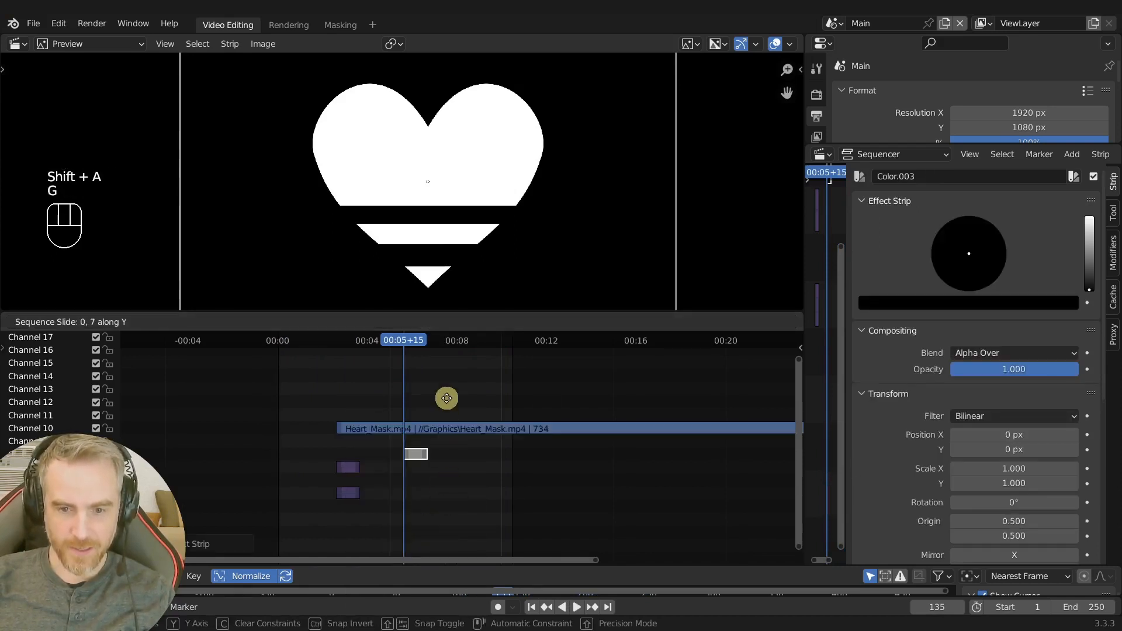
pyautogui.click(460, 400)
pyautogui.moveTo(1104, 252); pyautogui.dragTo(1091, 201)
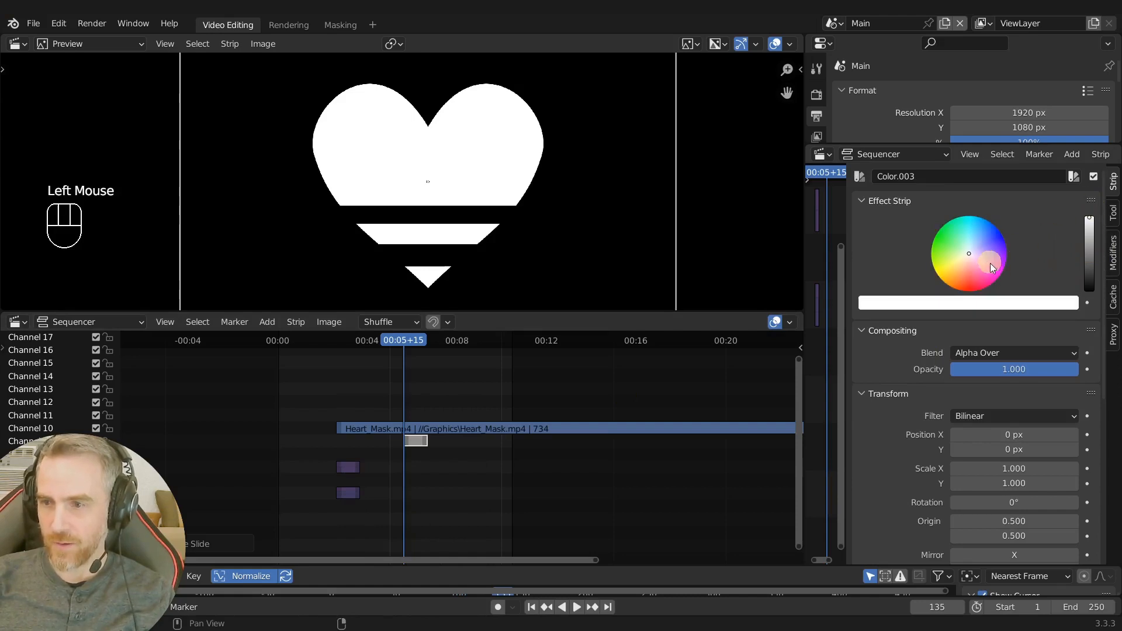
pyautogui.moveTo(986, 262); pyautogui.dragTo(966, 318)
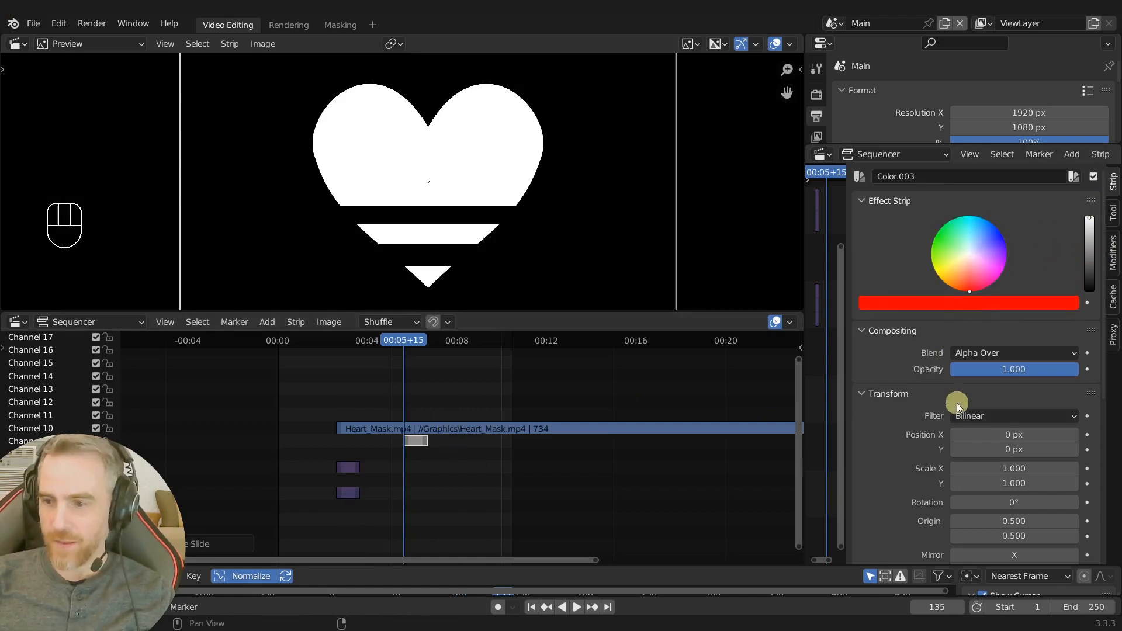
# - Add a Mask modifier to the red colour strip with Strip as input type and Heart_Mask.mp4 as the mask
pyautogui.click(1112, 257)
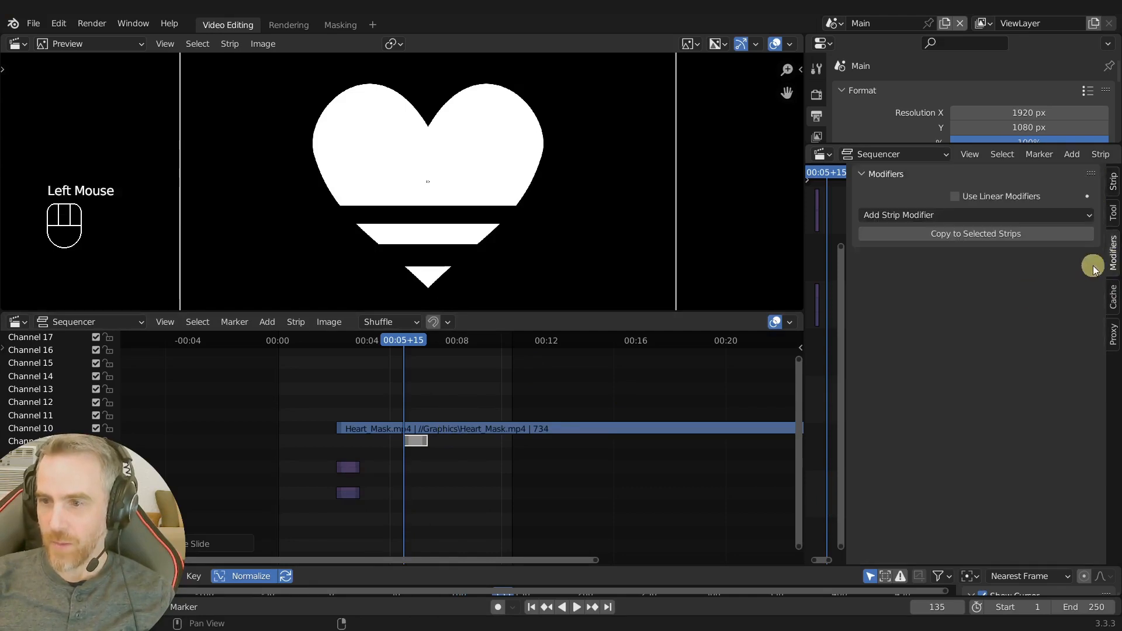
pyautogui.click(965, 234)
pyautogui.click(964, 214)
pyautogui.click(911, 300)
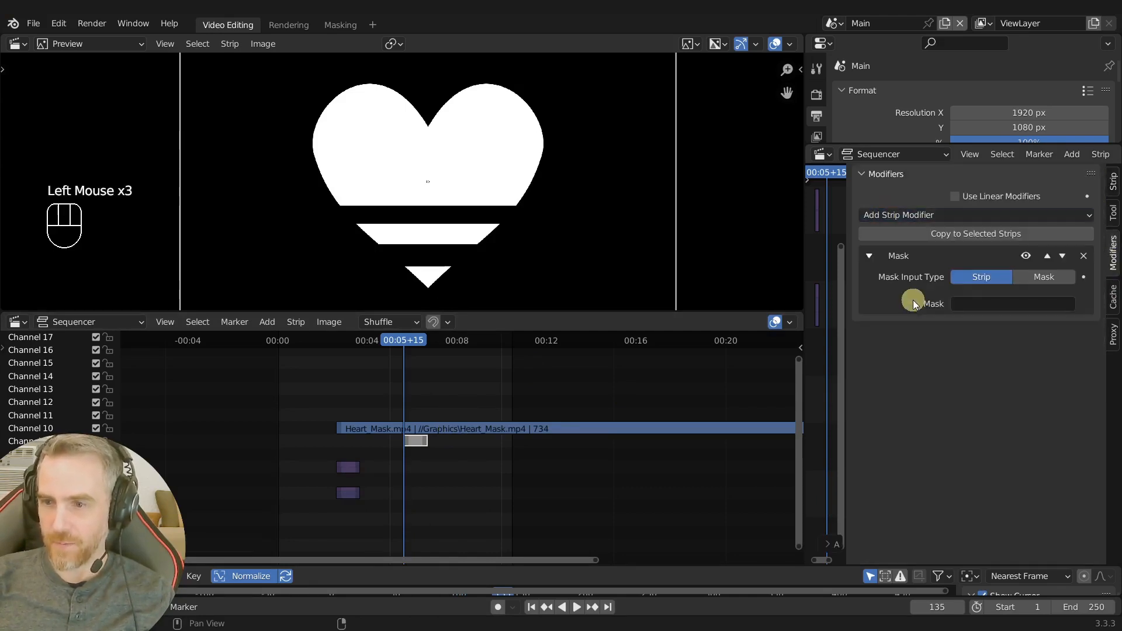
pyautogui.click(977, 303)
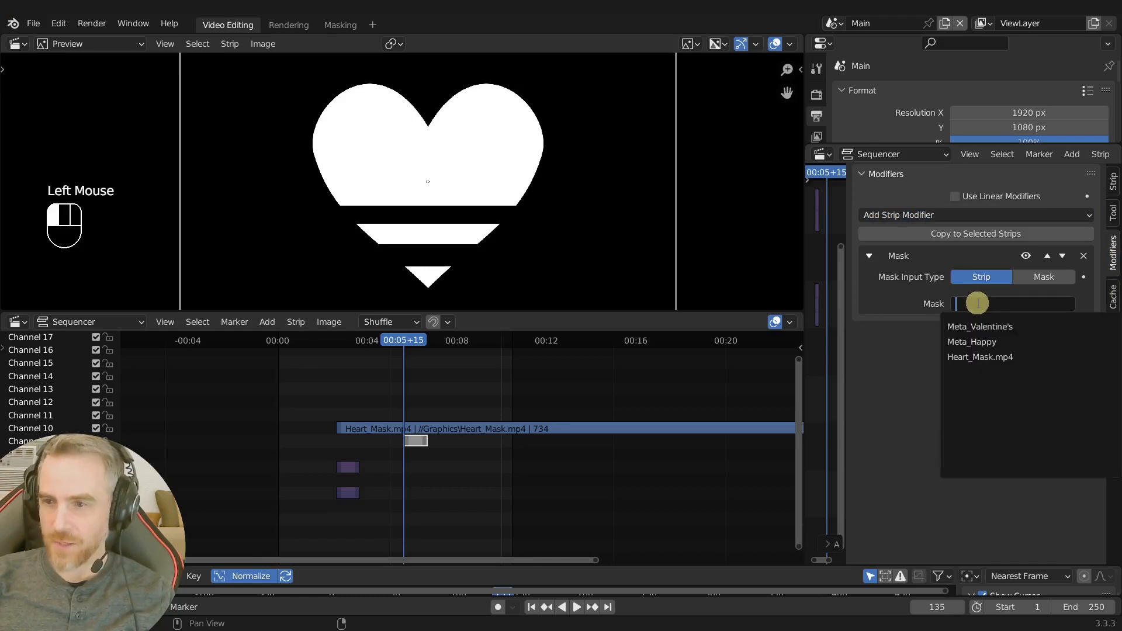
pyautogui.click(1027, 357)
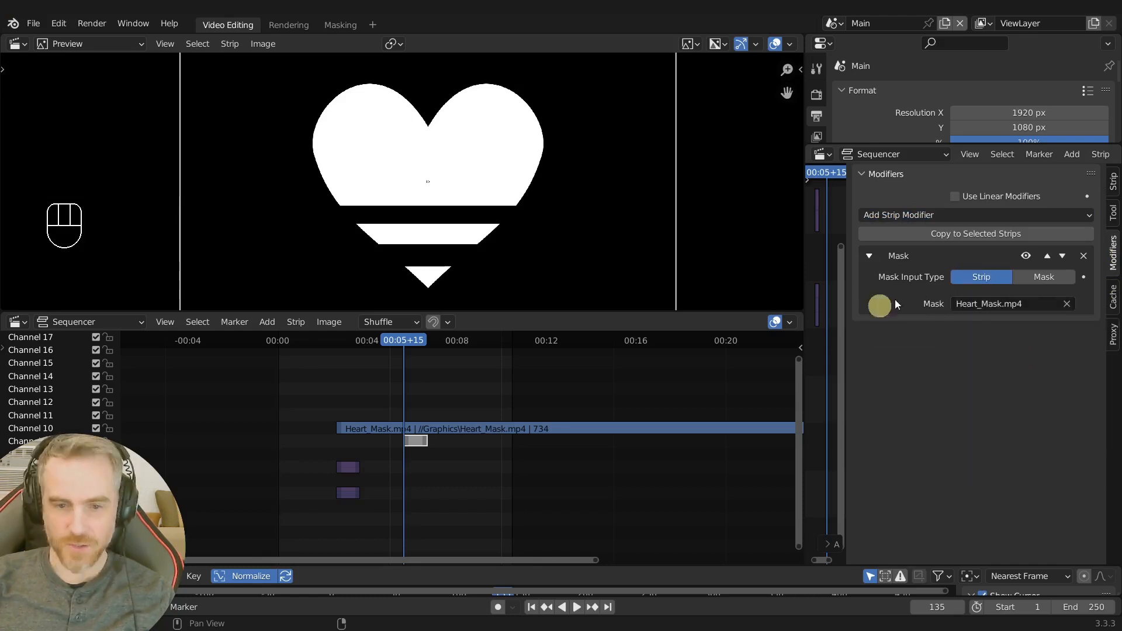
# - Mute the Heart_Mask.mp4 strip and play back the masked red heart
pyautogui.click(444, 430)
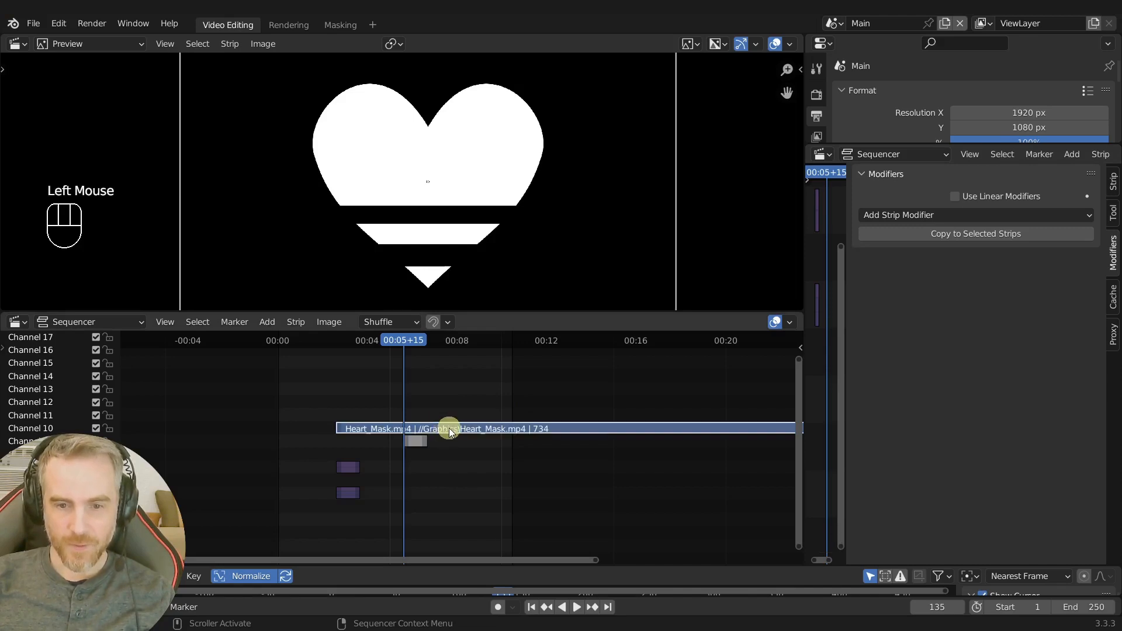
pyautogui.press('h')
pyautogui.press('space')
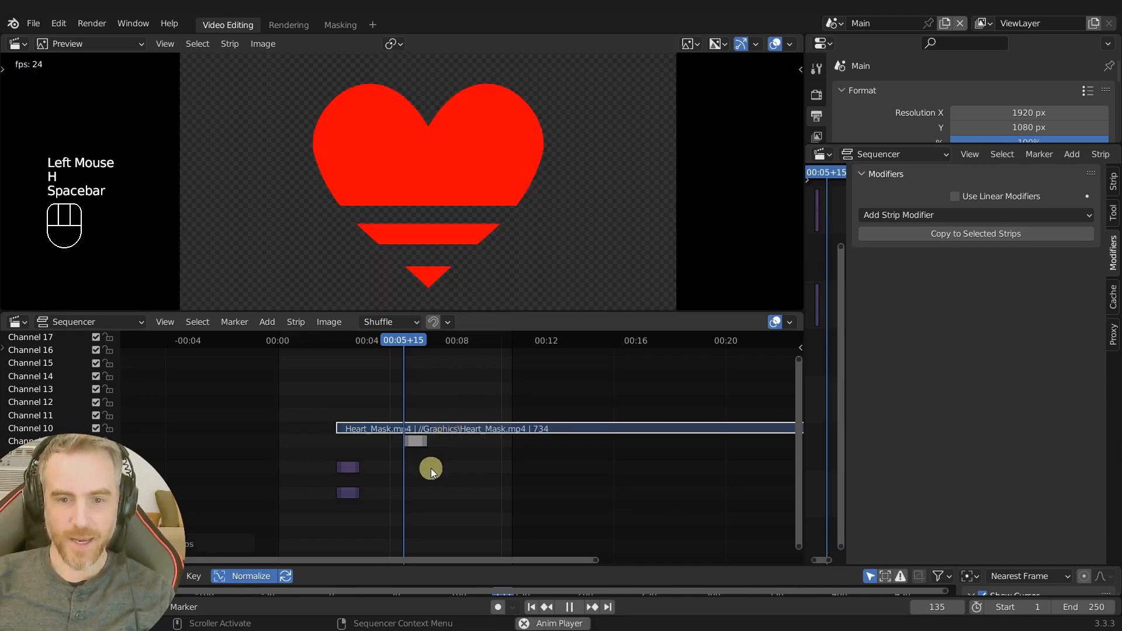
pyautogui.press('space')
# - Extend the end of the red colour strip so it lasts 270 frames, and play it back
pyautogui.click(425, 440)
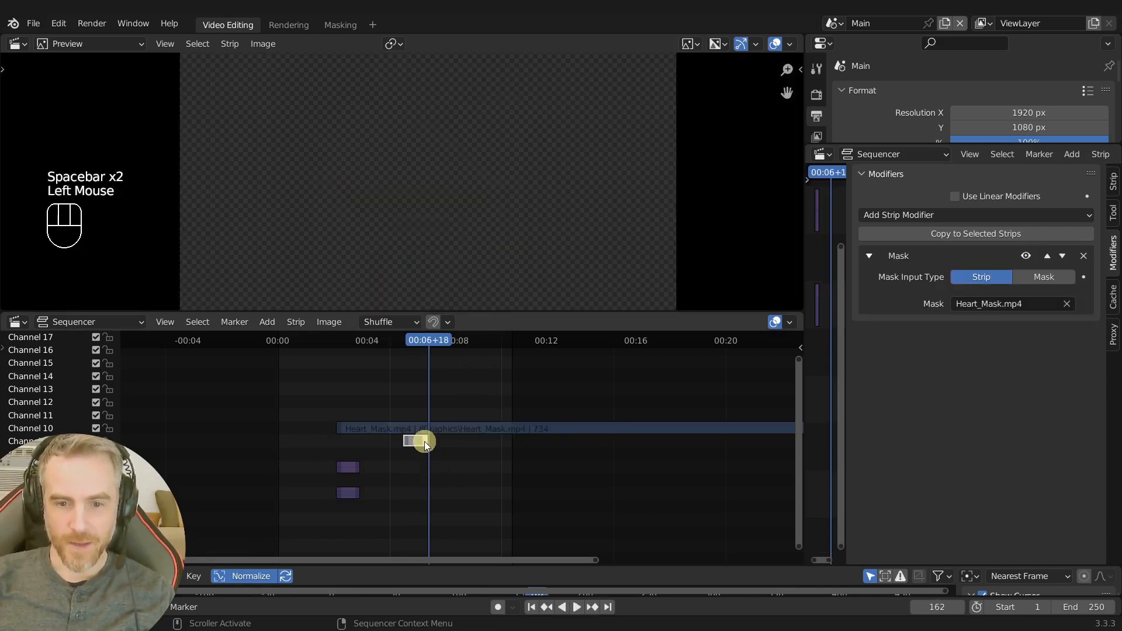
pyautogui.press('g')
pyautogui.press('space')
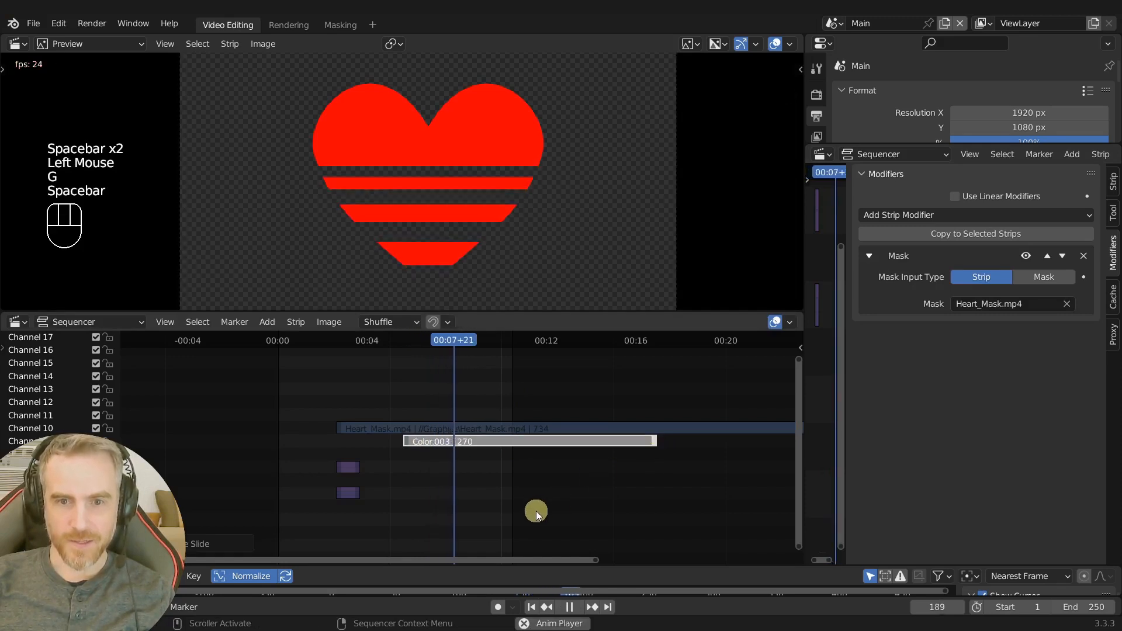
pyautogui.press('space')
# - Extend the start of the red colour strip close to the heart mask's start, making it 331 frames long, and play it back
pyautogui.click(404, 441)
pyautogui.press('g')
pyautogui.click(362, 442)
pyautogui.moveTo(471, 345); pyautogui.dragTo(398, 350)
pyautogui.press('space')
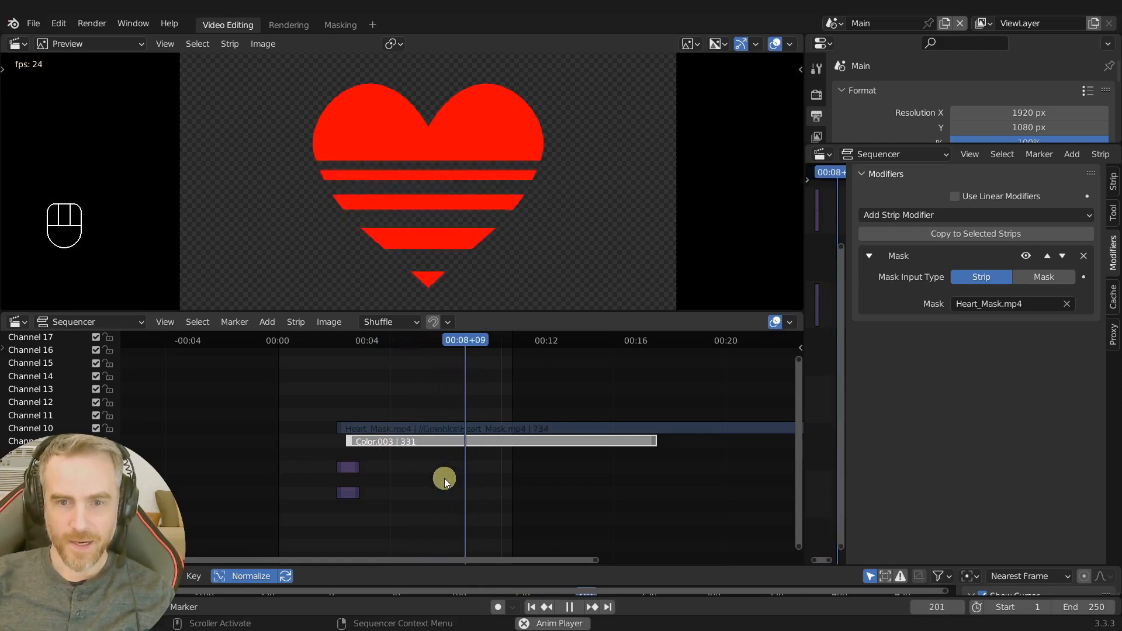
pyautogui.press('space')
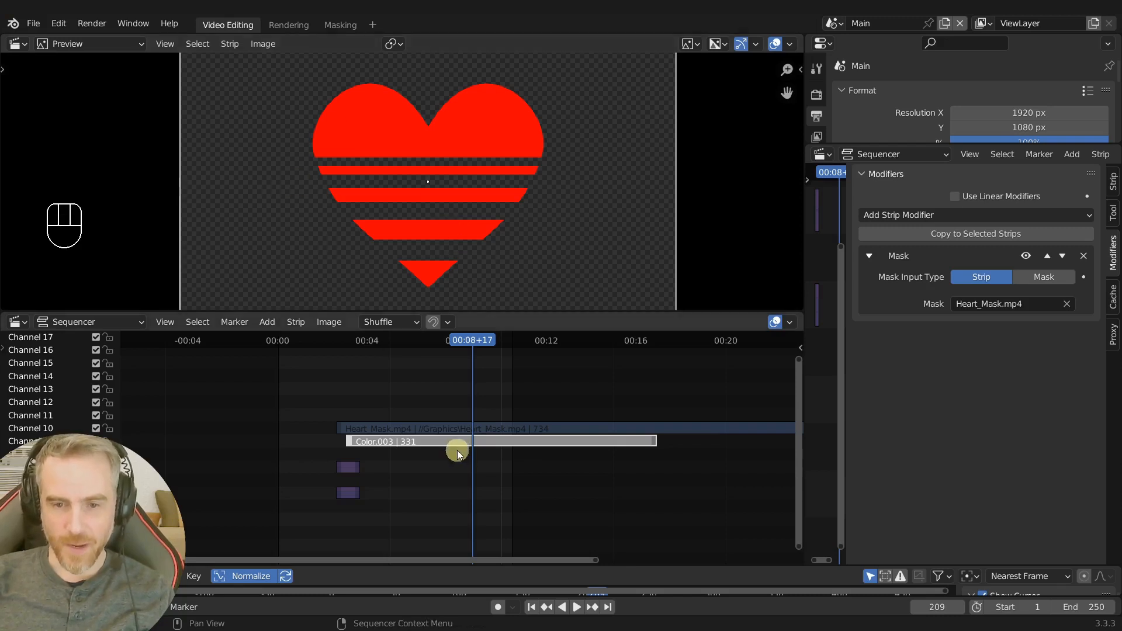
# - Return to the red colour strip's general settings and inspect its HSV colour values
pyautogui.moveTo(440, 442); pyautogui.dragTo(399, 425, button='middle')
pyautogui.keyDown('ctrl'); pyautogui.moveTo(480, 425); pyautogui.dragTo(443, 410, button='middle'); pyautogui.keyUp('ctrl')
pyautogui.keyDown('ctrl'); pyautogui.moveTo(459, 401); pyautogui.dragTo(477, 394, button='middle'); pyautogui.keyUp('ctrl')
pyautogui.moveTo(463, 402); pyautogui.dragTo(496, 401, button='middle')
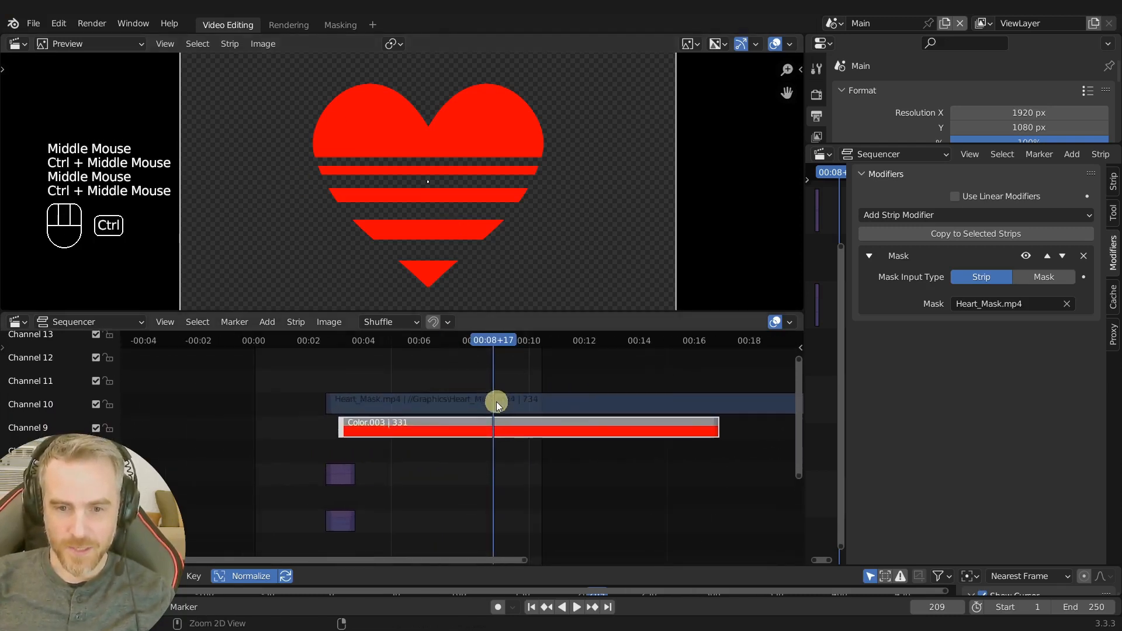
pyautogui.click(453, 433)
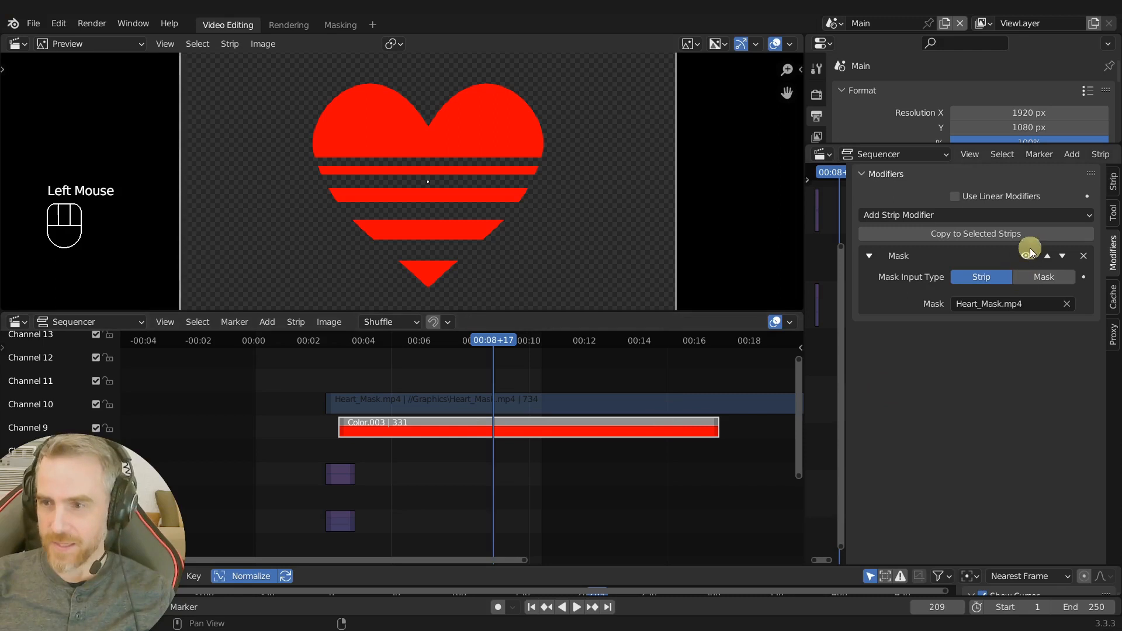
pyautogui.click(1115, 170)
pyautogui.click(1015, 303)
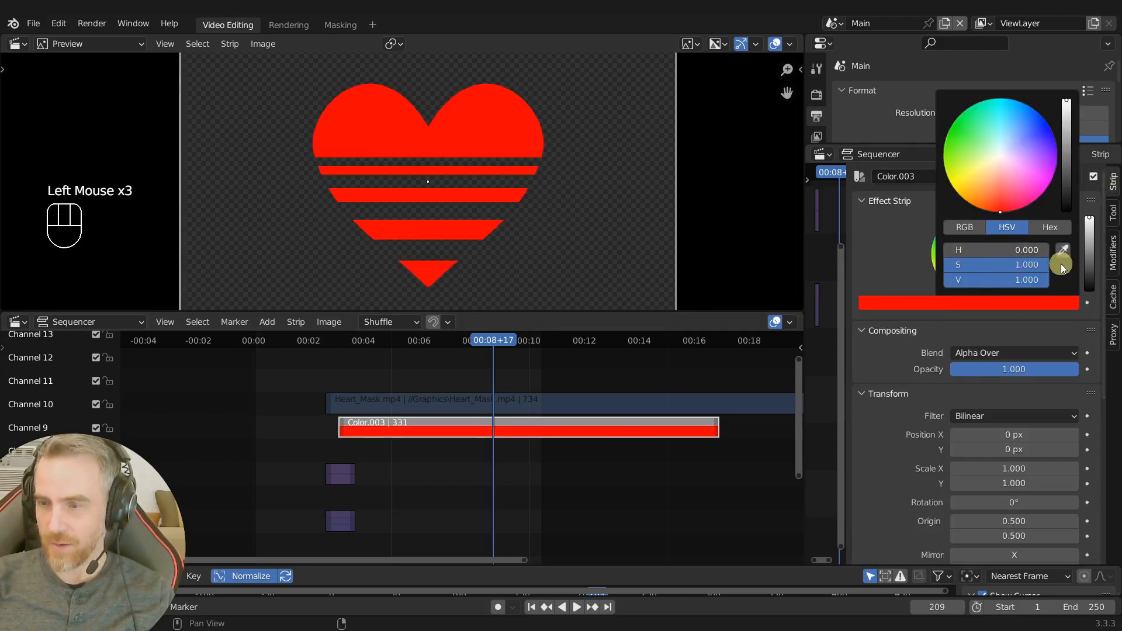
pyautogui.click(1045, 266)
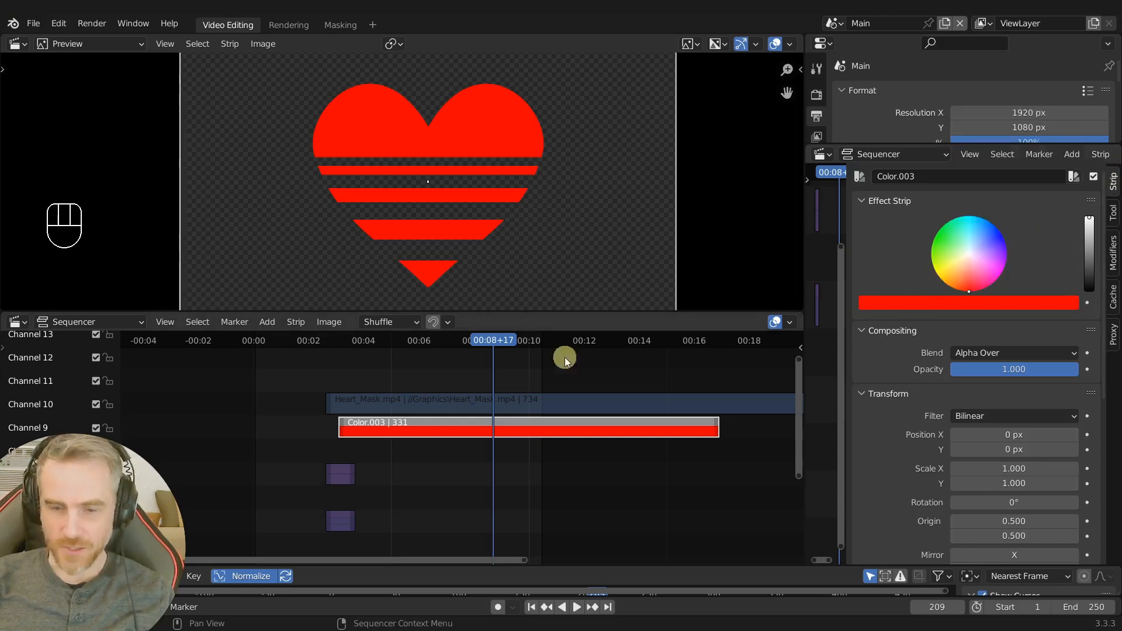
# - Duplicate the red colour strip onto the channel directly below it and mute the original
pyautogui.hotkey('shift', 'd')
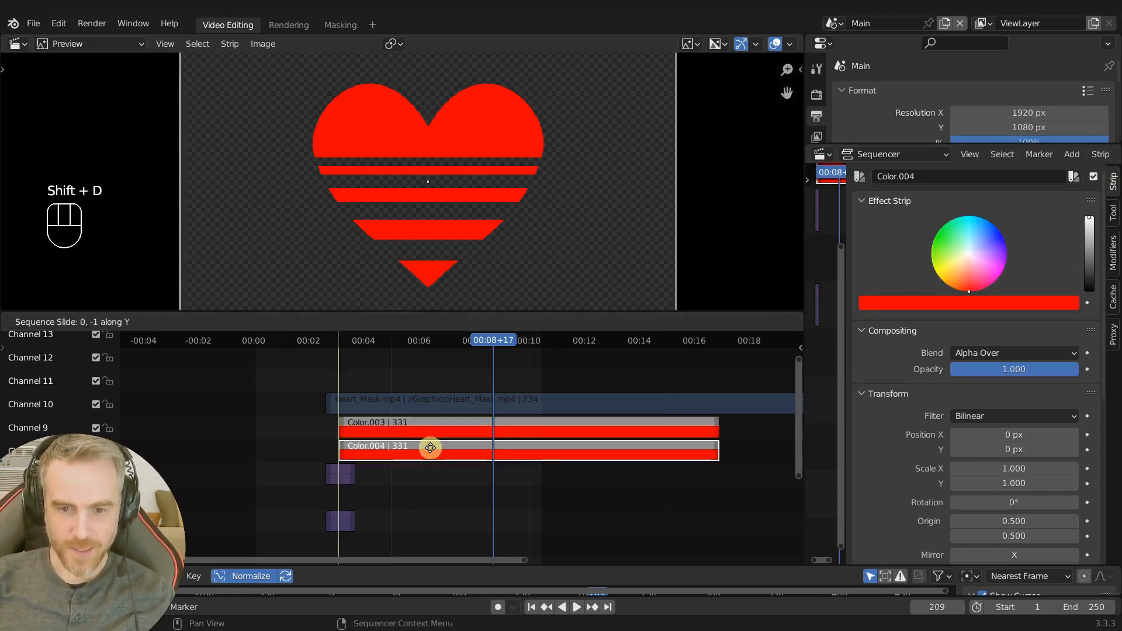
pyautogui.click(444, 453)
pyautogui.click(461, 433)
pyautogui.click(485, 429)
pyautogui.click(465, 456)
pyautogui.click(445, 428)
pyautogui.press('h')
# - Set the colour of the lower duplicate strip to a pale peach
pyautogui.click(450, 454)
pyautogui.moveTo(974, 280); pyautogui.dragTo(956, 265)
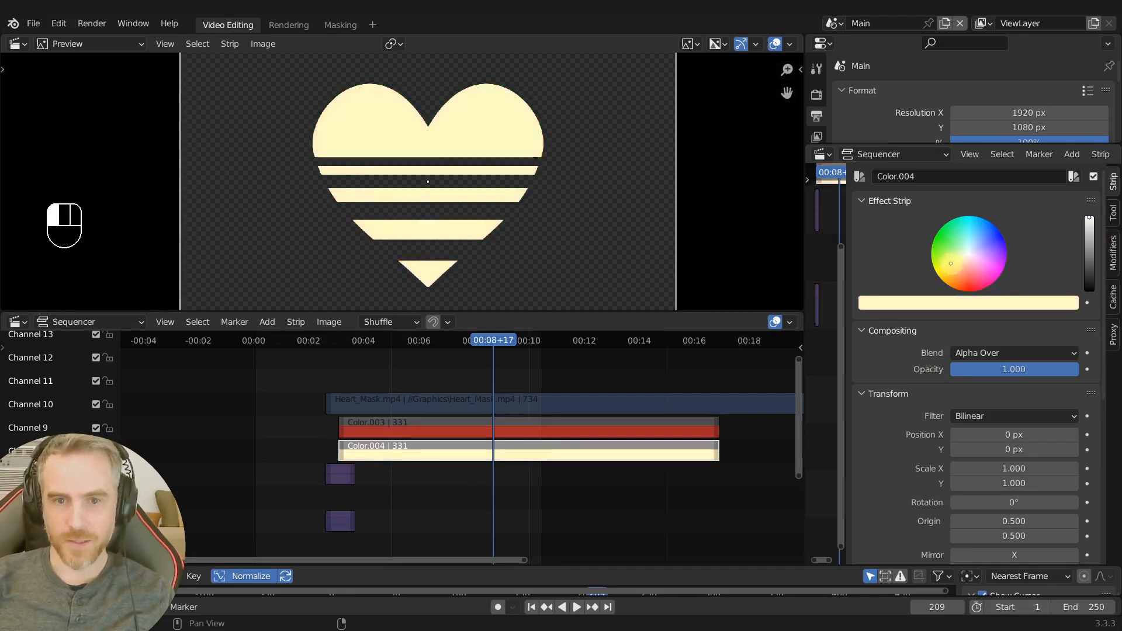
pyautogui.moveTo(951, 264); pyautogui.dragTo(954, 272)
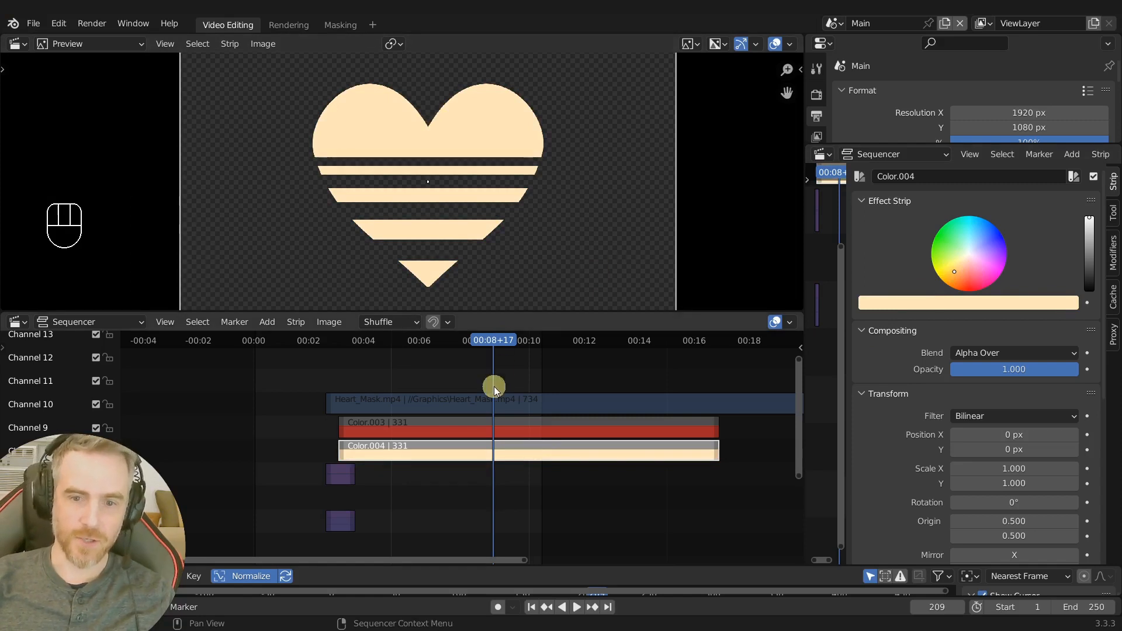
# - Move the playhead to 00:06+19 and unmute the red colour strip
pyautogui.doubleClick(452, 424)
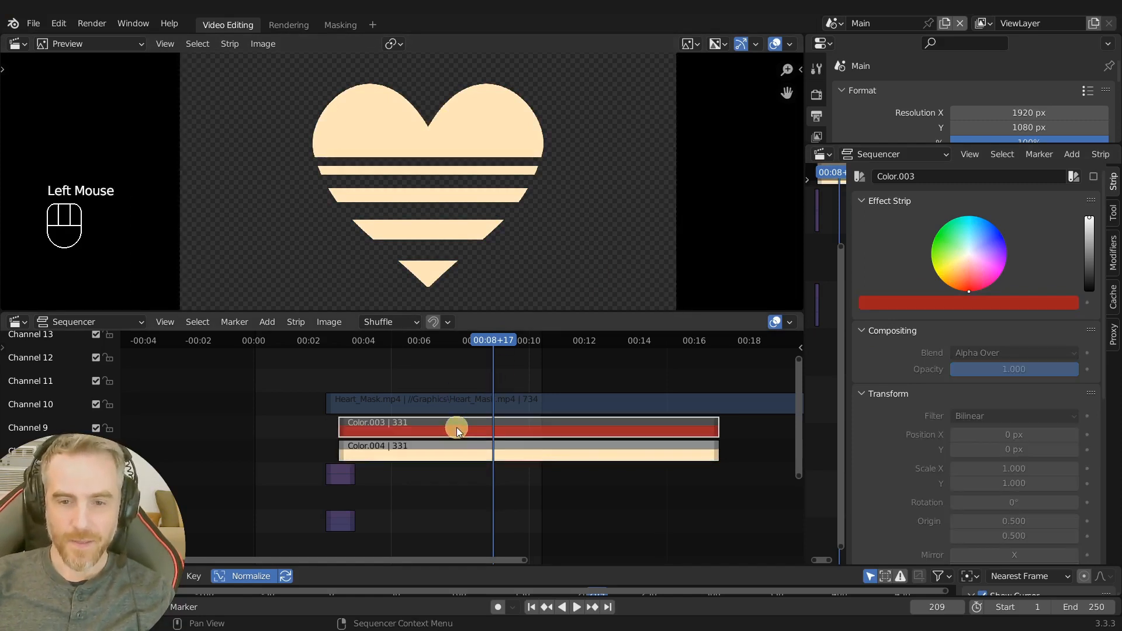
pyautogui.moveTo(456, 345); pyautogui.dragTo(440, 341)
pyautogui.click(454, 426)
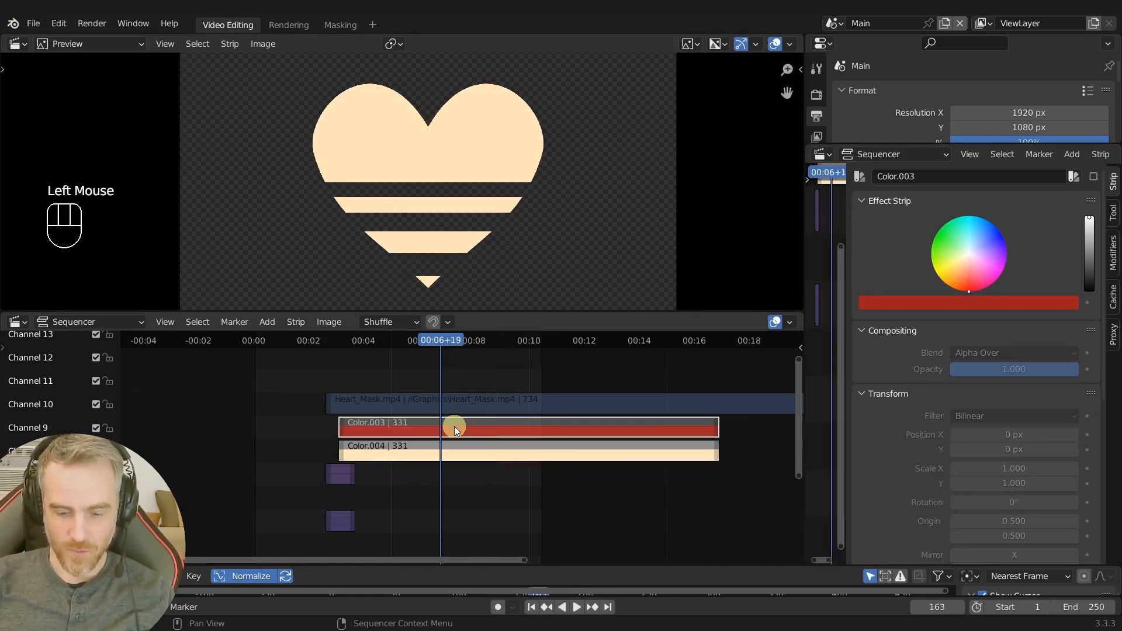
pyautogui.hotkey('alt', 'h')
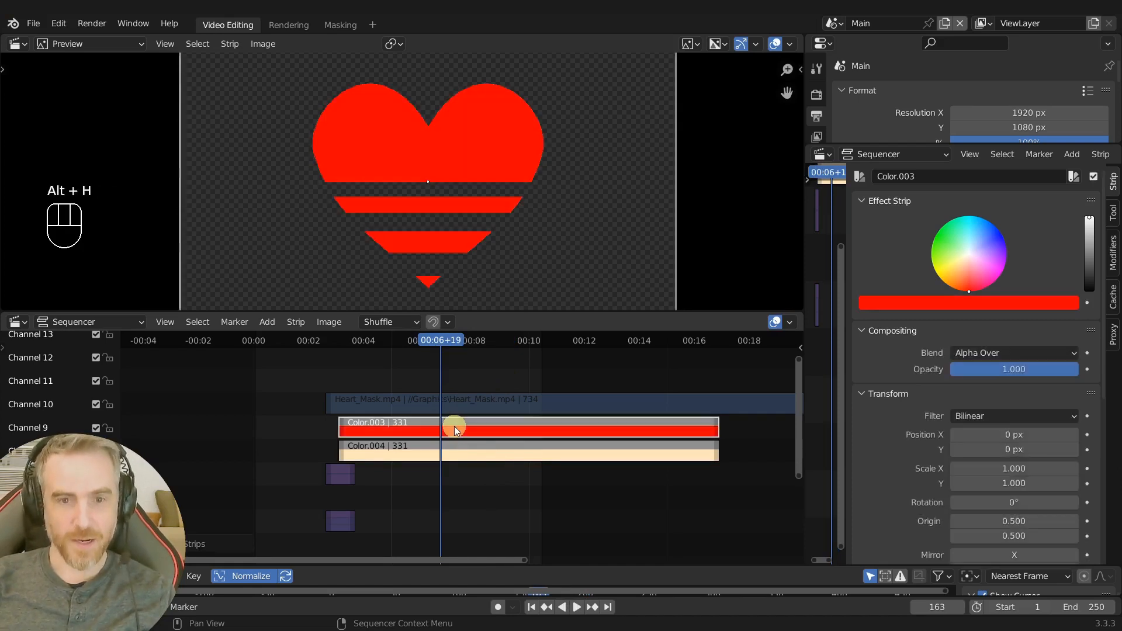
# - Switch to the Masking workspace and widen the preview and sequencer areas to about double their width
pyautogui.click(347, 26)
pyautogui.click(138, 432)
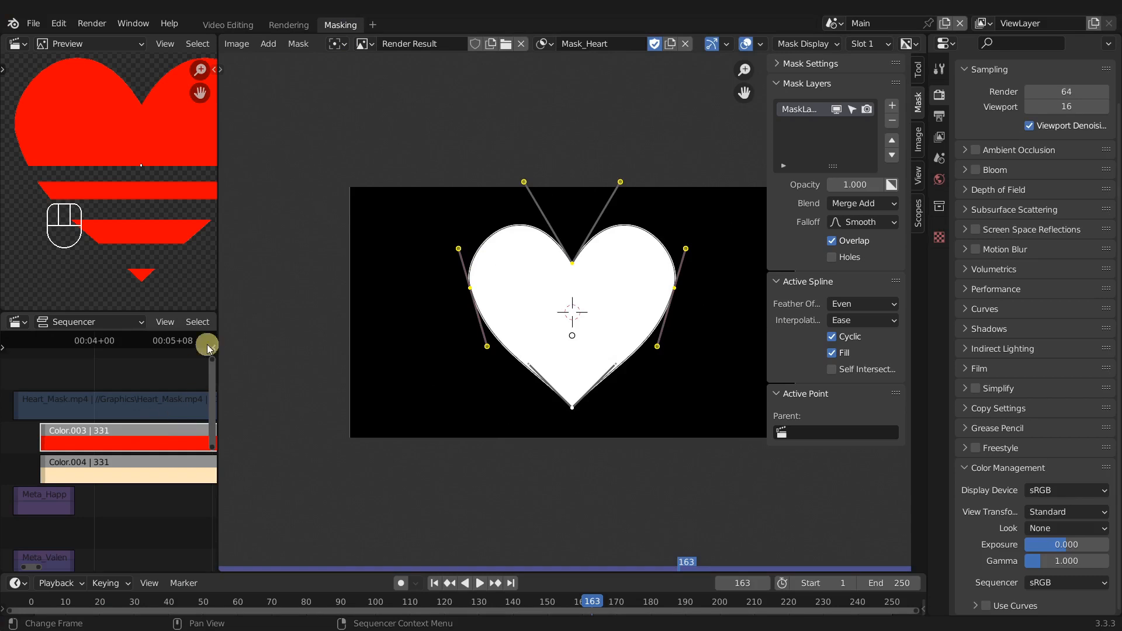
pyautogui.moveTo(219, 302); pyautogui.dragTo(428, 304)
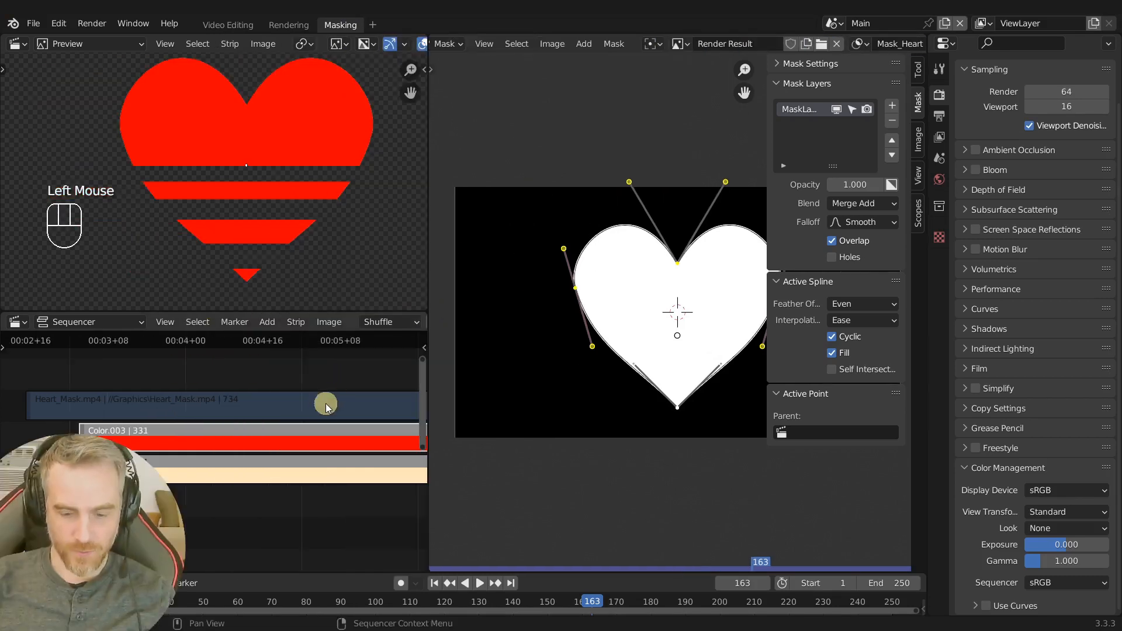
# - Remove the Mask modifier from the red colour strip, fit the full frame in the preview, and move the playhead to 00:05+05
pyautogui.press('n')
pyautogui.click(389, 424)
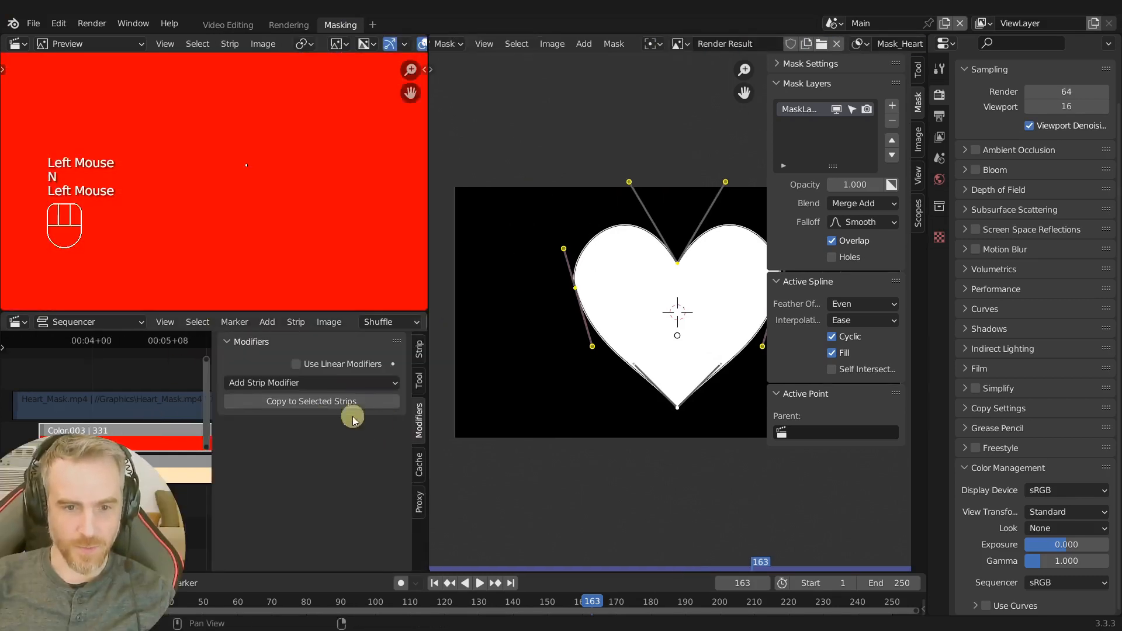
pyautogui.scroll(-3, 233, 195)
pyautogui.scroll(1, 241, 194)
pyautogui.scroll(1, 241, 195)
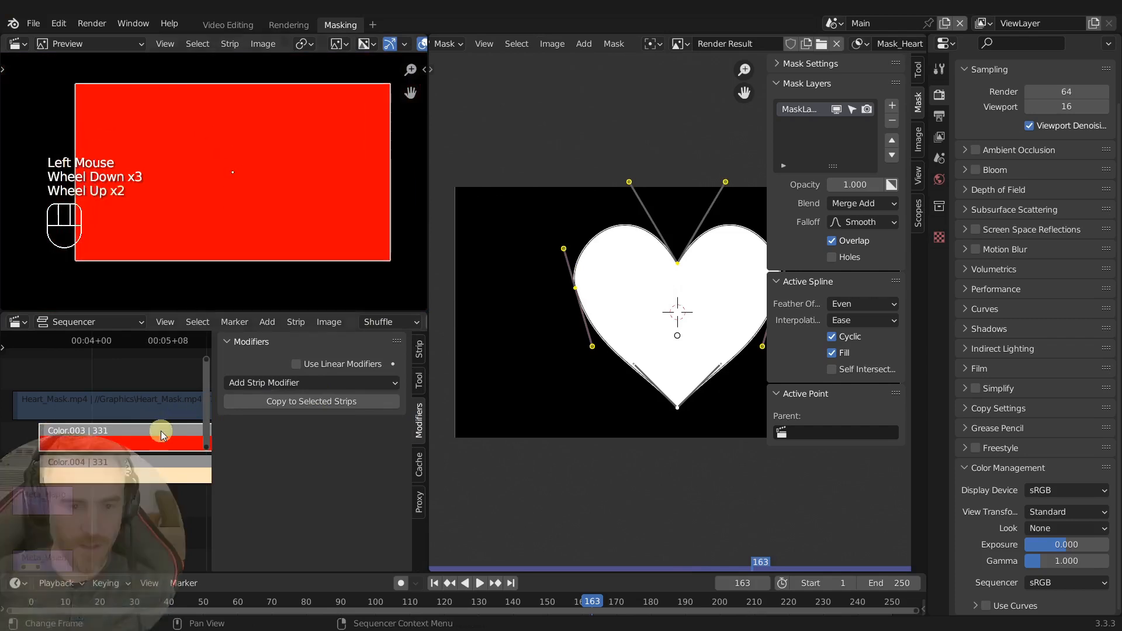
pyautogui.click(160, 341)
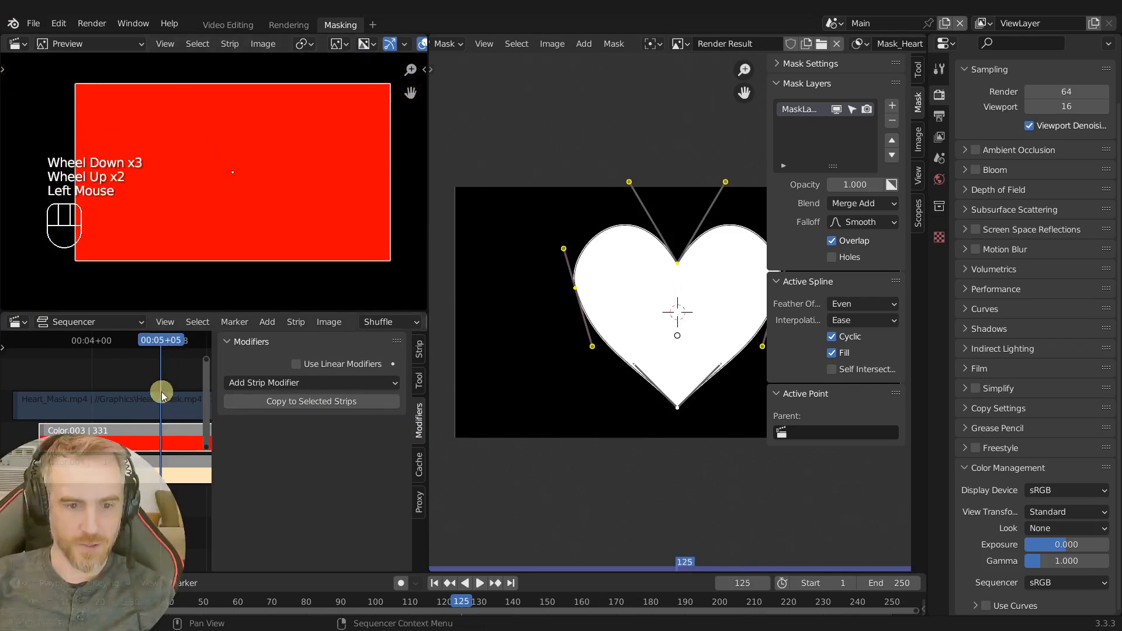
# - Create a new mask named Mask_Grad in the mask editor
pyautogui.press('n')
pyautogui.moveTo(283, 409); pyautogui.dragTo(140, 388, button='middle')
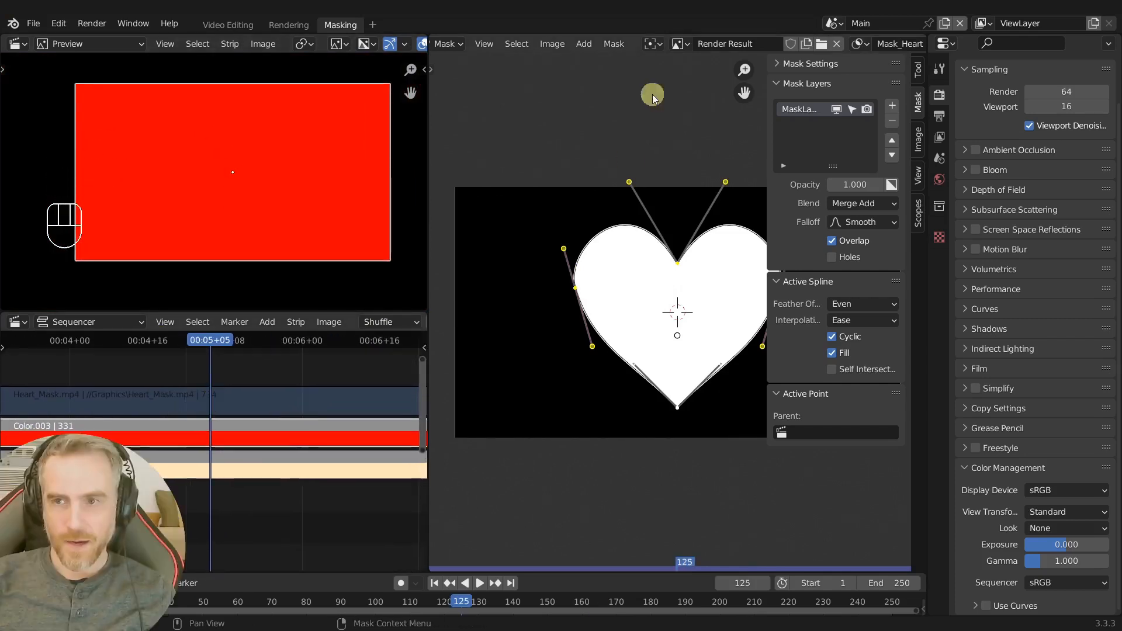
pyautogui.scroll(-4, 795, 52)
pyautogui.click(776, 44)
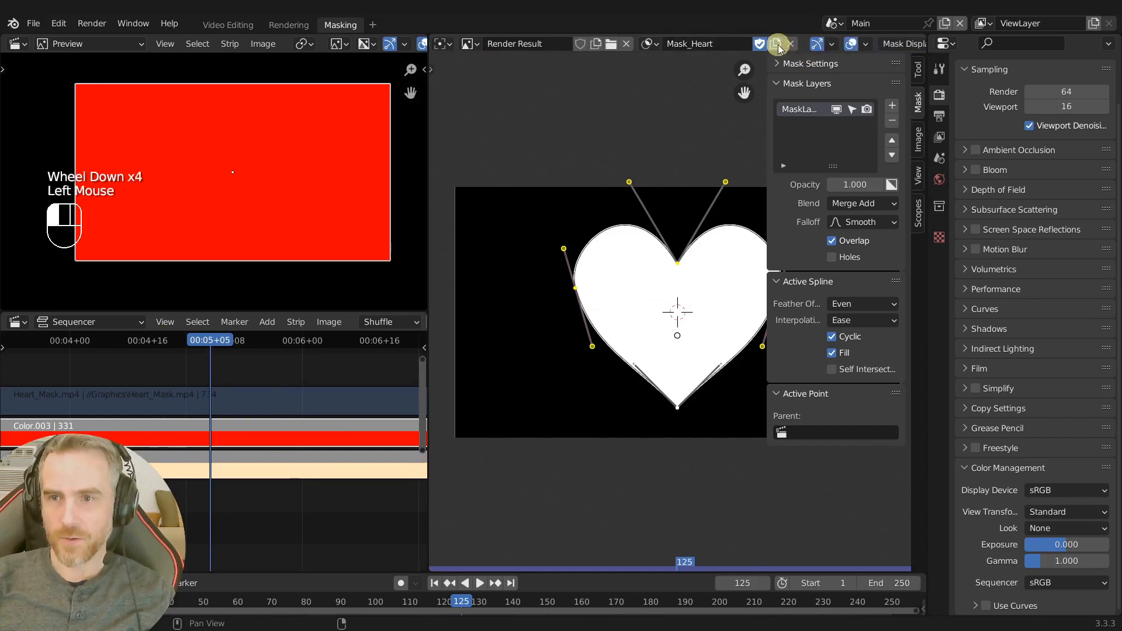
pyautogui.write('_Grad')
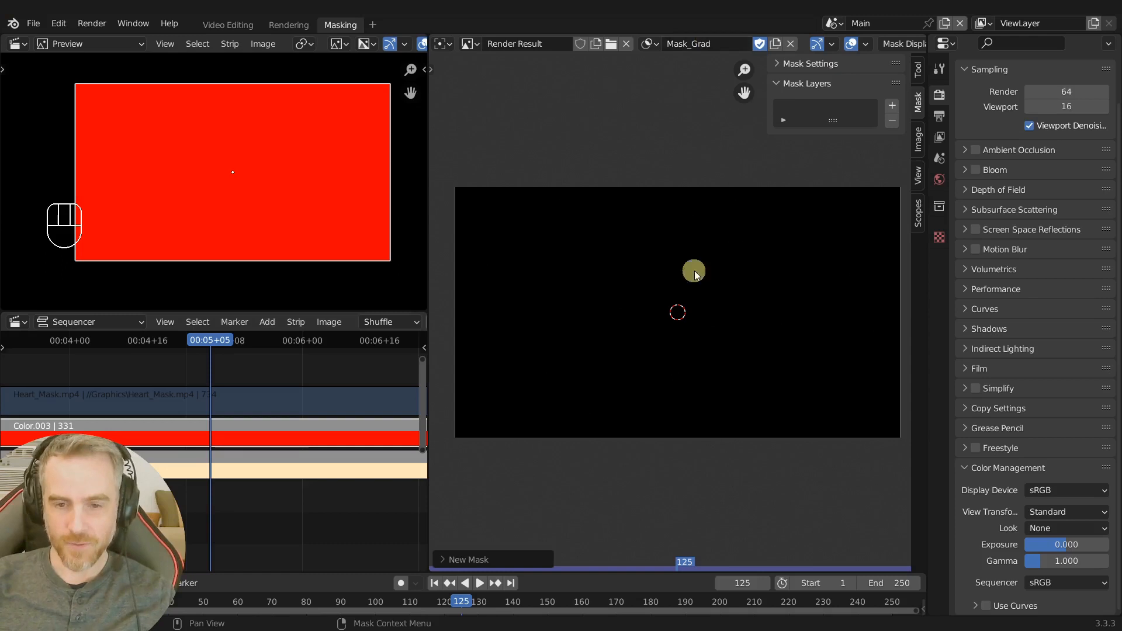
# - Add a square spline to Mask_Grad and turn off the filled mask overlay so only the outline is displayed
pyautogui.scroll(1, 654, 298)
pyautogui.hotkey('shift', 'a')
pyautogui.click(637, 314)
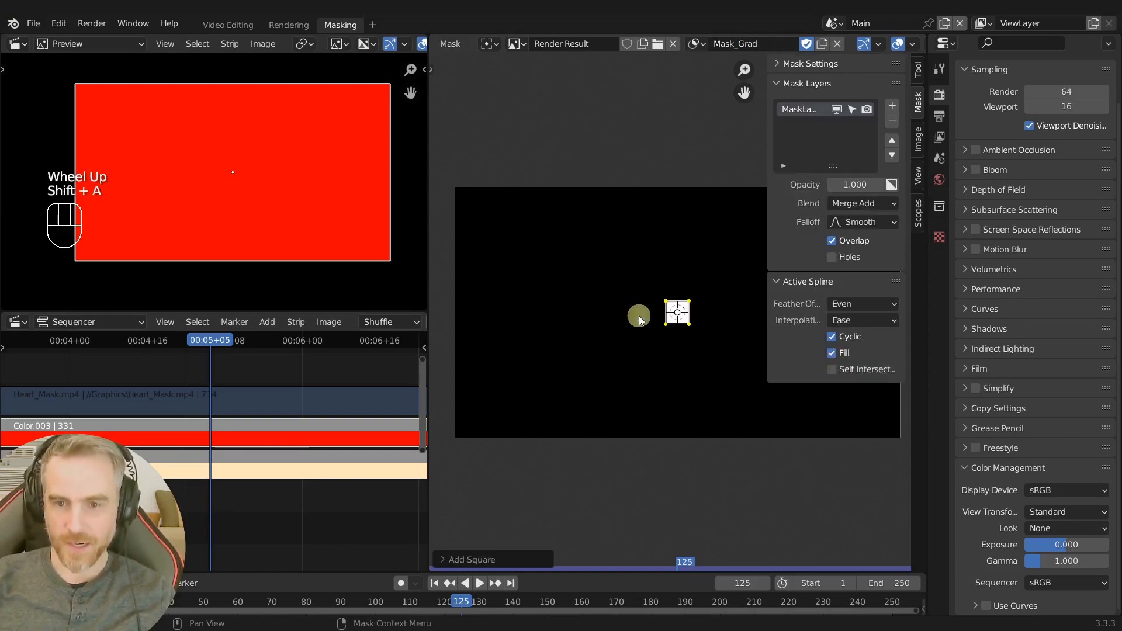
pyautogui.press('n')
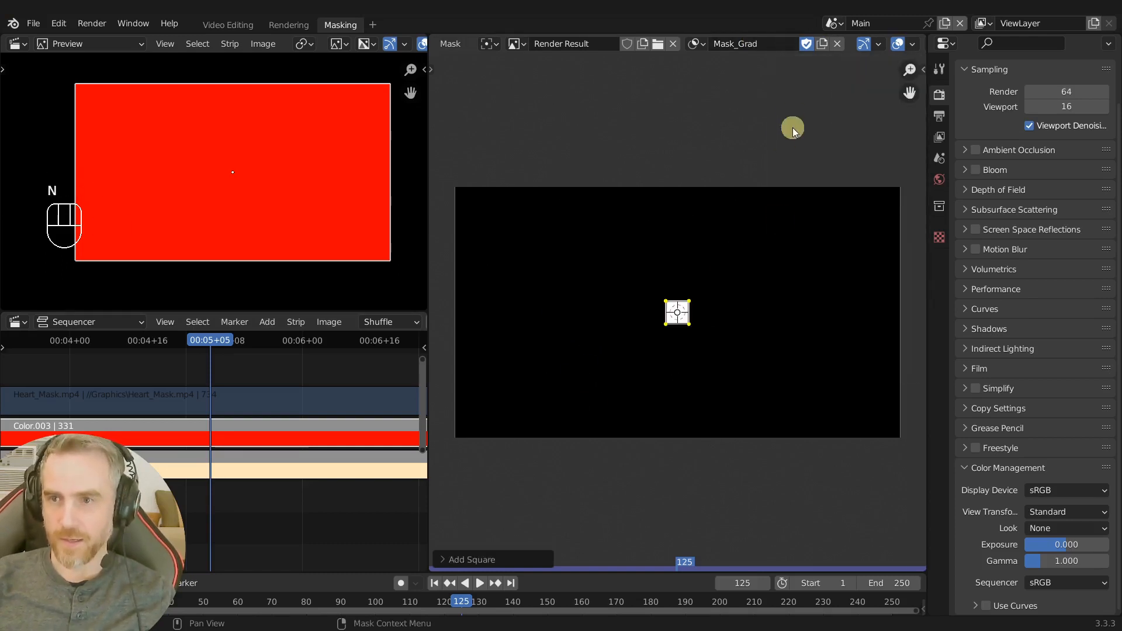
pyautogui.scroll(-3, 798, 46)
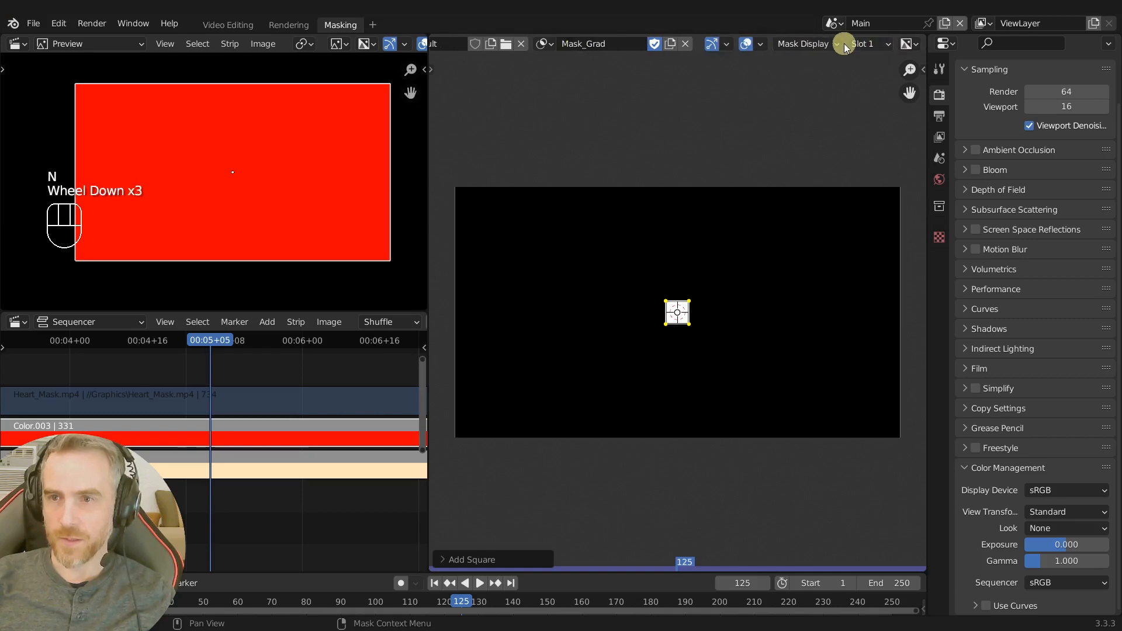
pyautogui.click(830, 45)
pyautogui.click(770, 96)
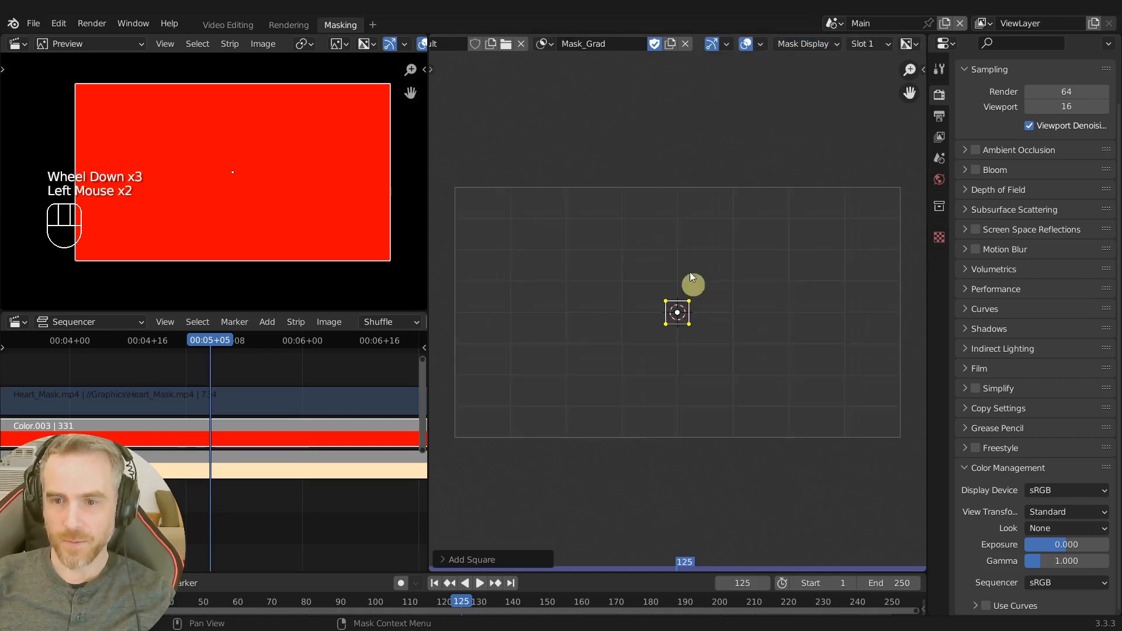
# - Delete the two upper points of the square so only its lower edge remains
pyautogui.scroll(-2, 689, 303)
pyautogui.scroll(2, 689, 303)
pyautogui.click(688, 302)
pyautogui.keyDown('shift'); pyautogui.click(670, 302); pyautogui.keyUp('shift')
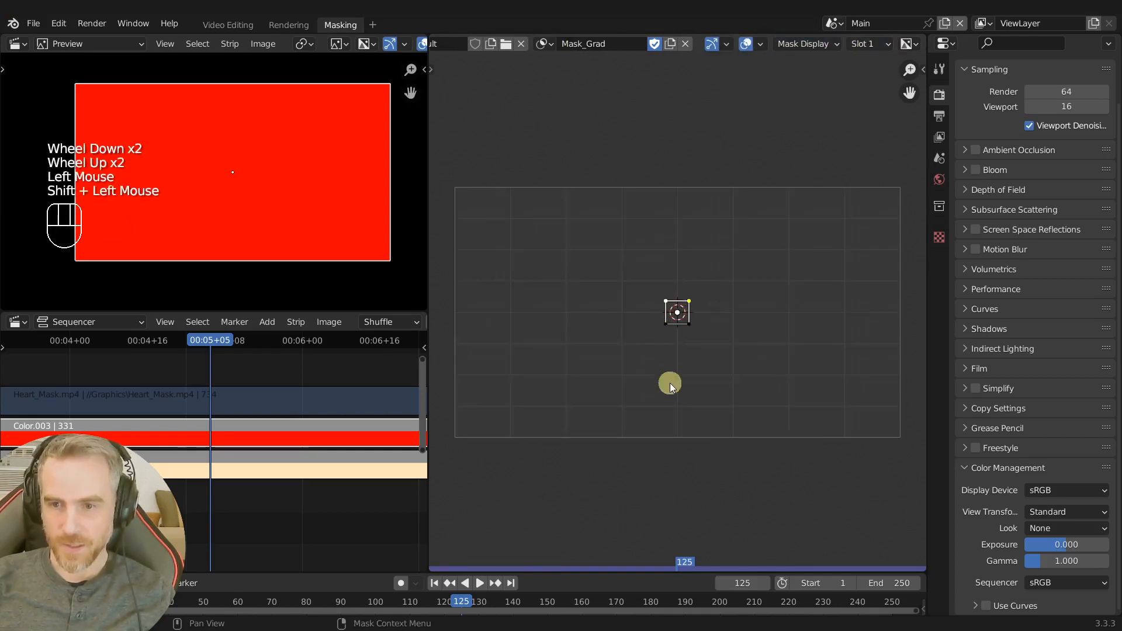
pyautogui.press('x')
pyautogui.click(670, 383)
# - Scale the remaining line slightly wider than the frame and move it vertically to just below the frame's lower edge
pyautogui.press('a')
pyautogui.scroll(-3, 724, 387)
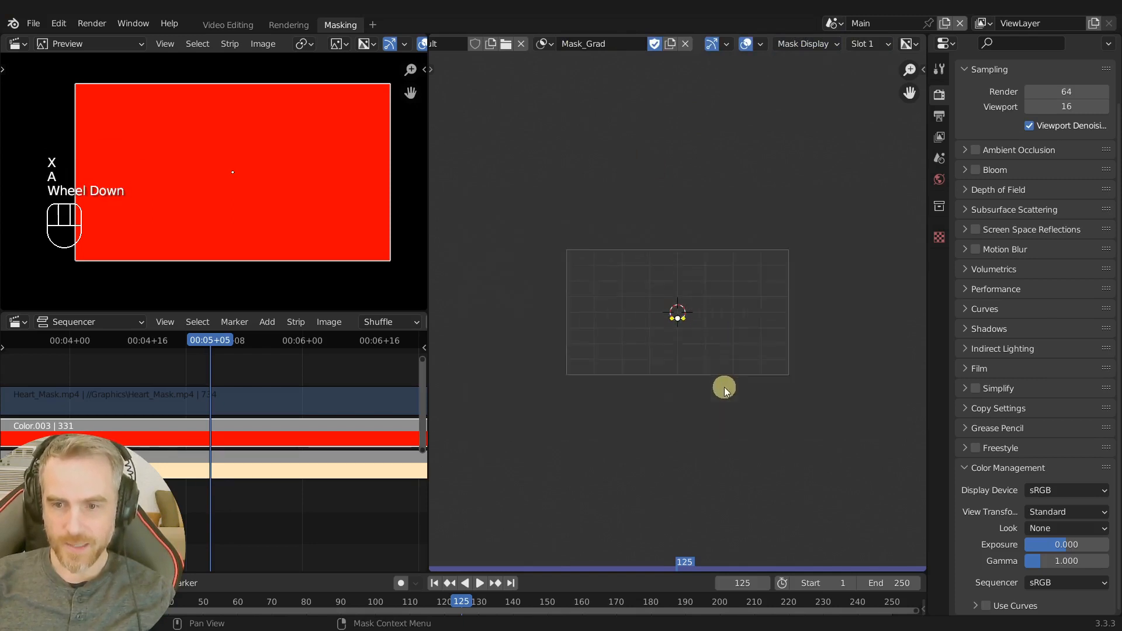
pyautogui.scroll(3, 723, 378)
pyautogui.press('s')
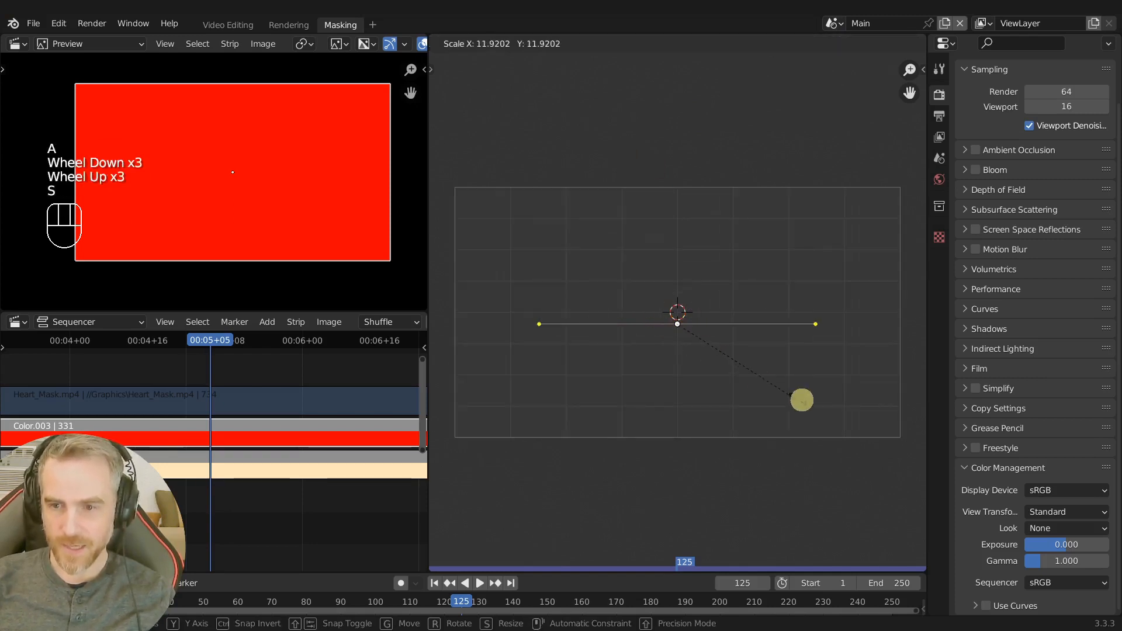
pyautogui.click(903, 429)
pyautogui.press('g')
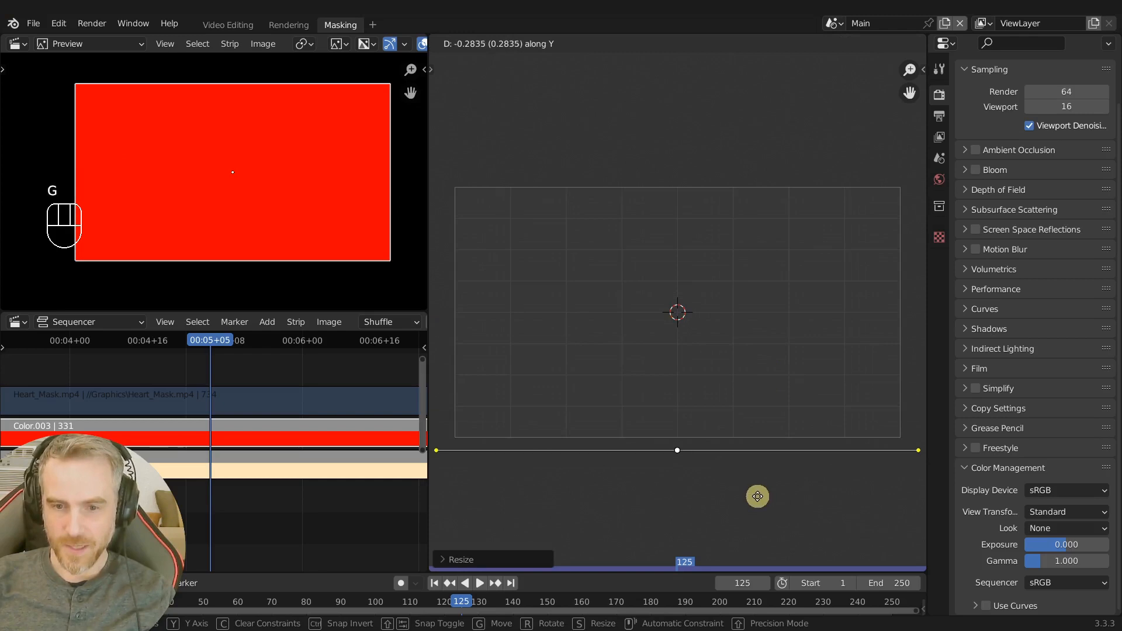
pyautogui.click(758, 496)
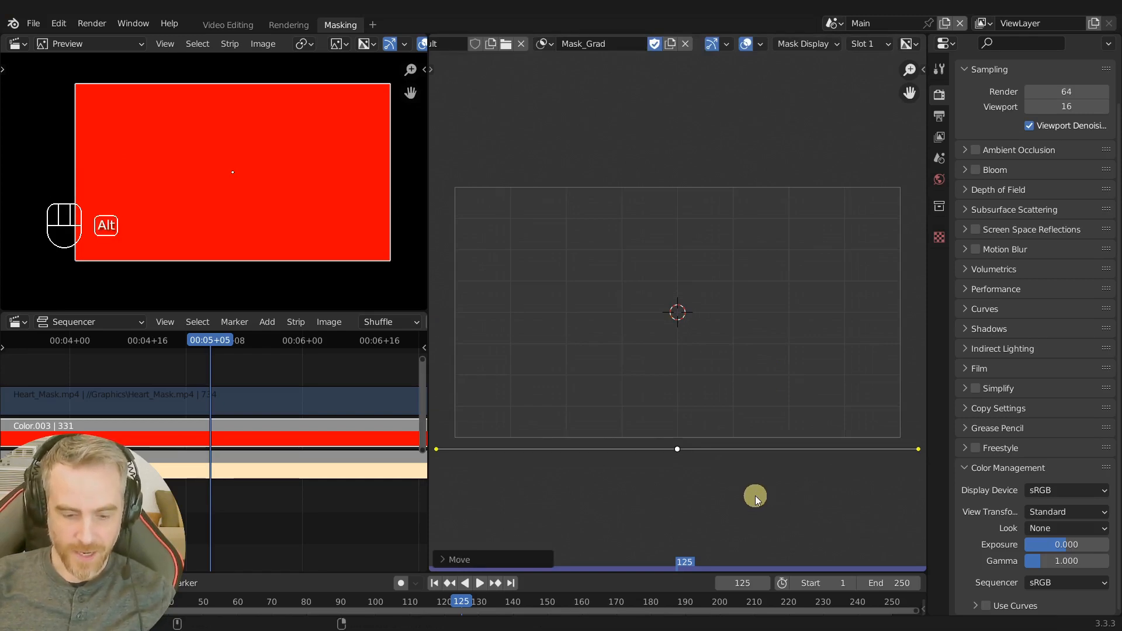
# - Turn off Cyclic for the line's spline and expand its feather upward to near the top of the frame
pyautogui.hotkey('alt', 's')
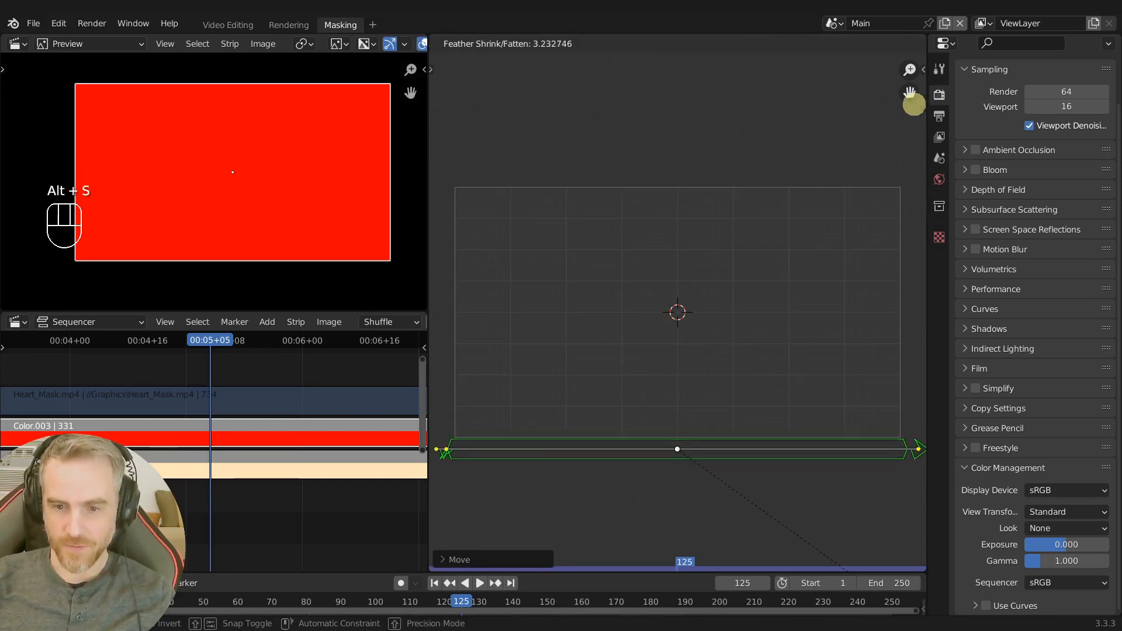
pyautogui.click(914, 104)
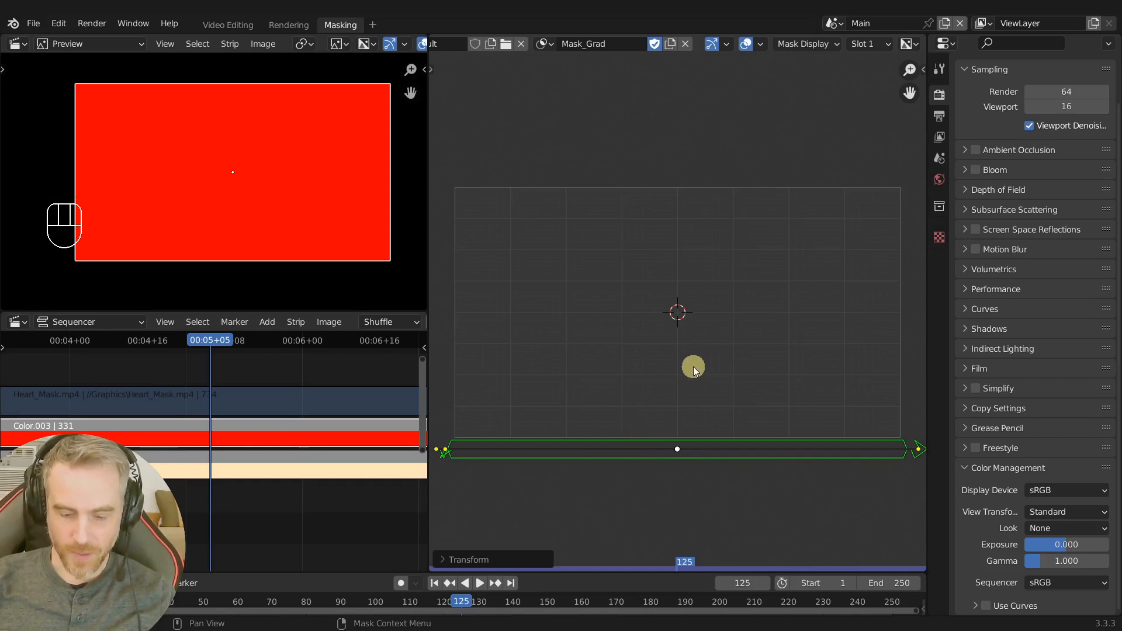
pyautogui.press('n')
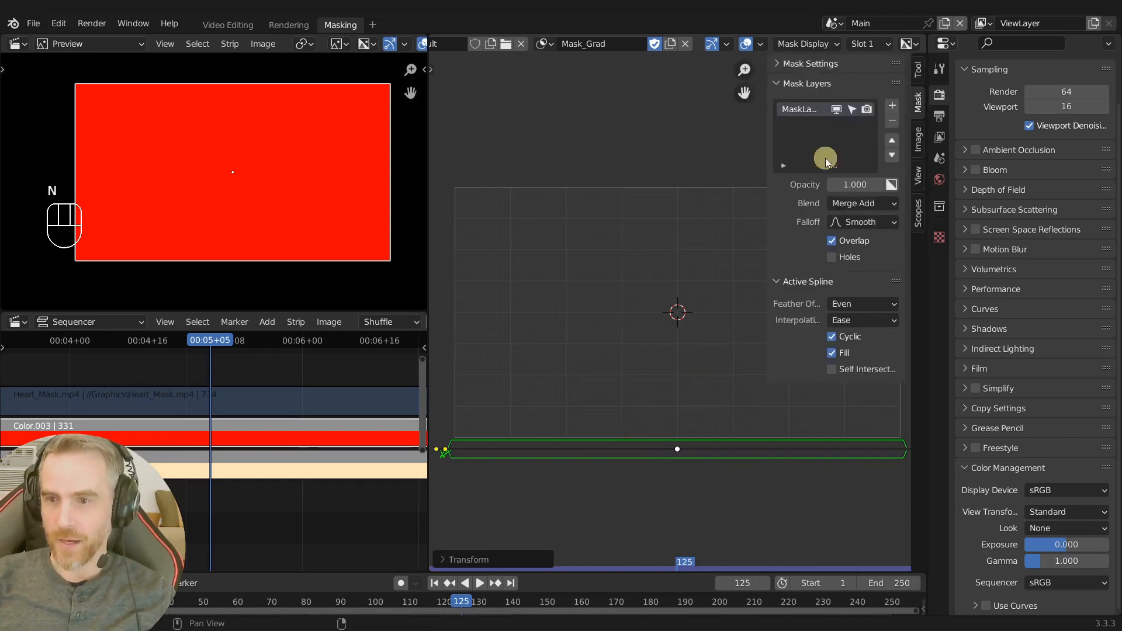
pyautogui.click(832, 337)
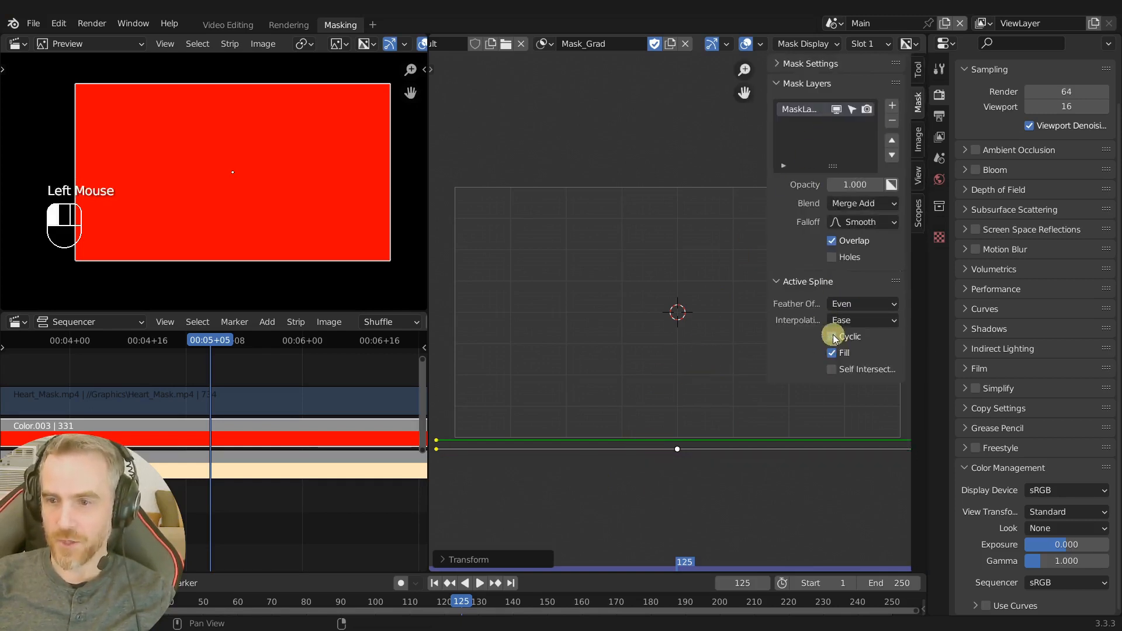
pyautogui.press('n')
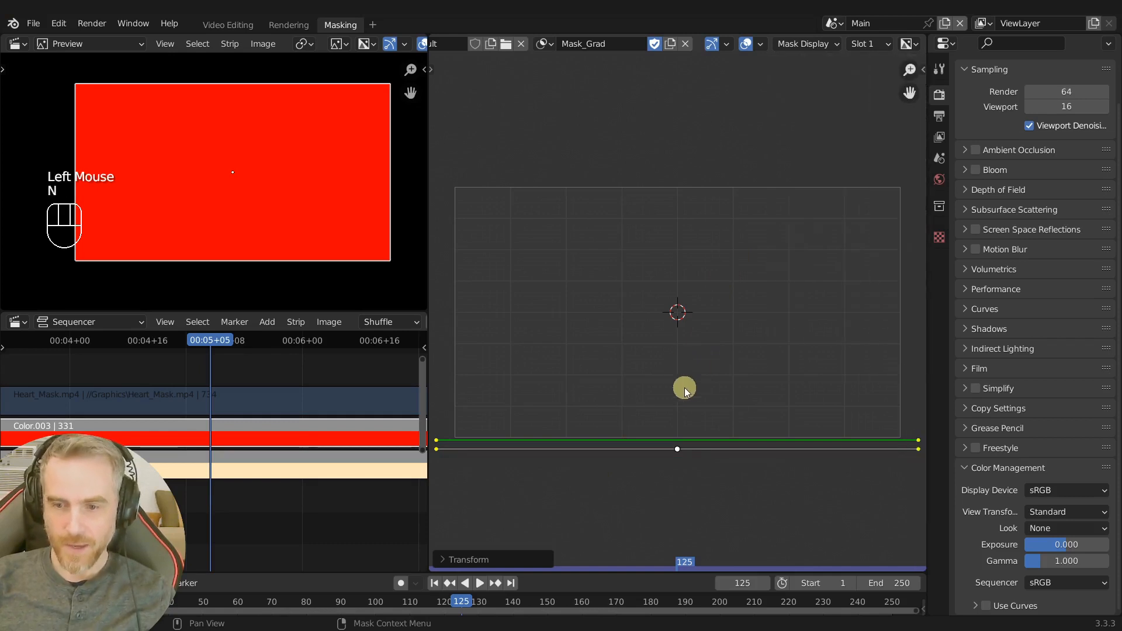
pyautogui.hotkey('alt', 's')
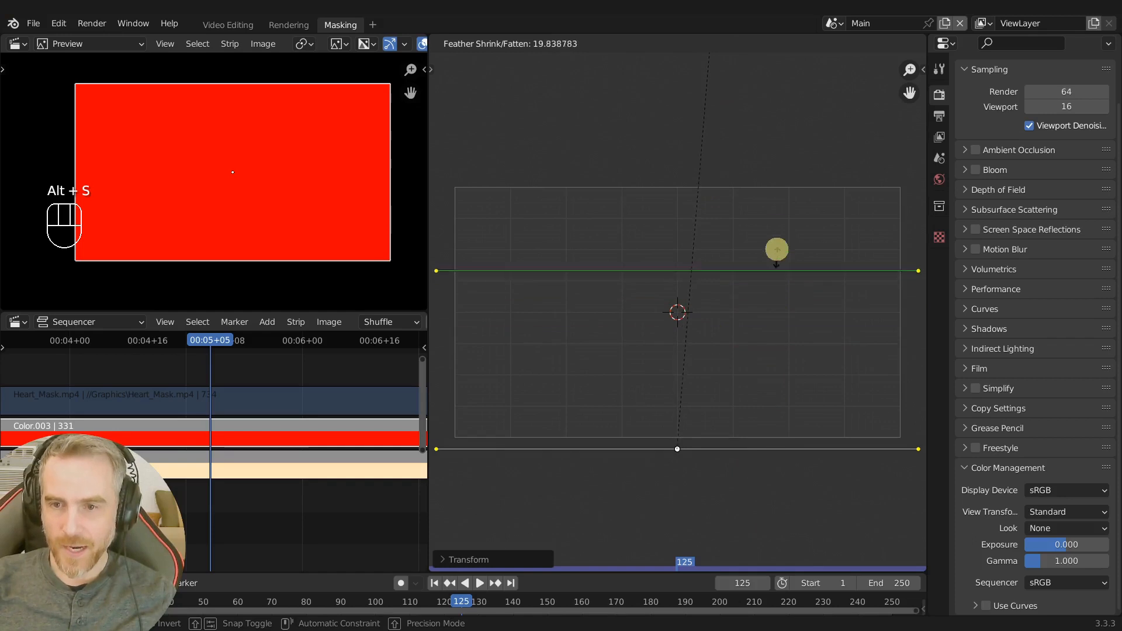
pyautogui.click(694, 431)
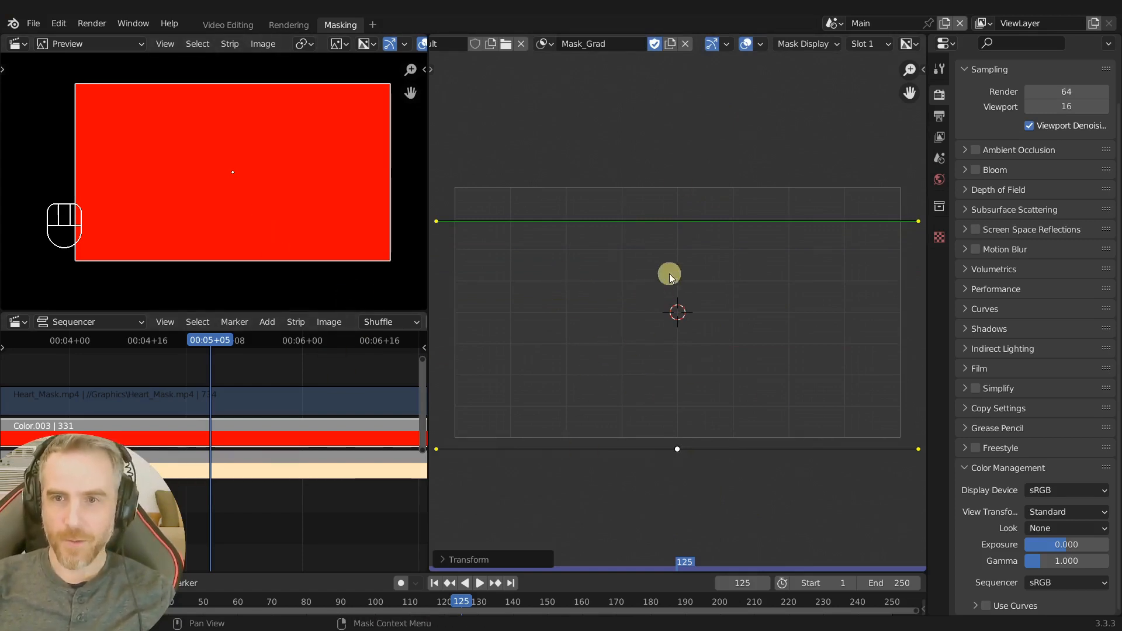
# - Add a Mask modifier to the red colour strip with input type Mask and Mask_Grad as its mask
pyautogui.click(214, 429)
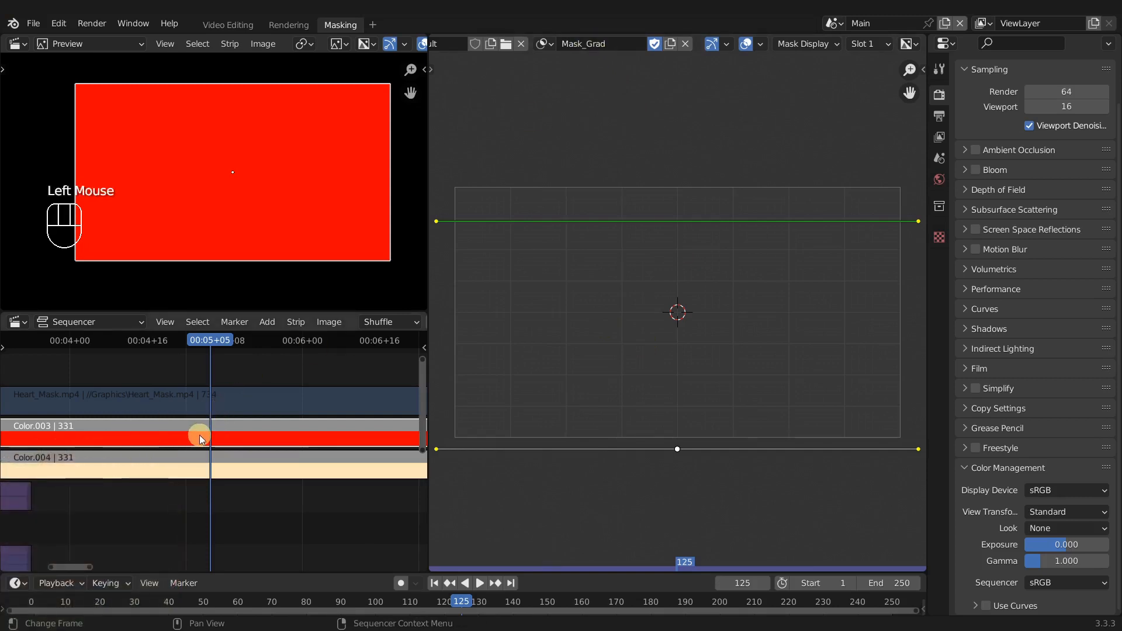
pyautogui.press('n')
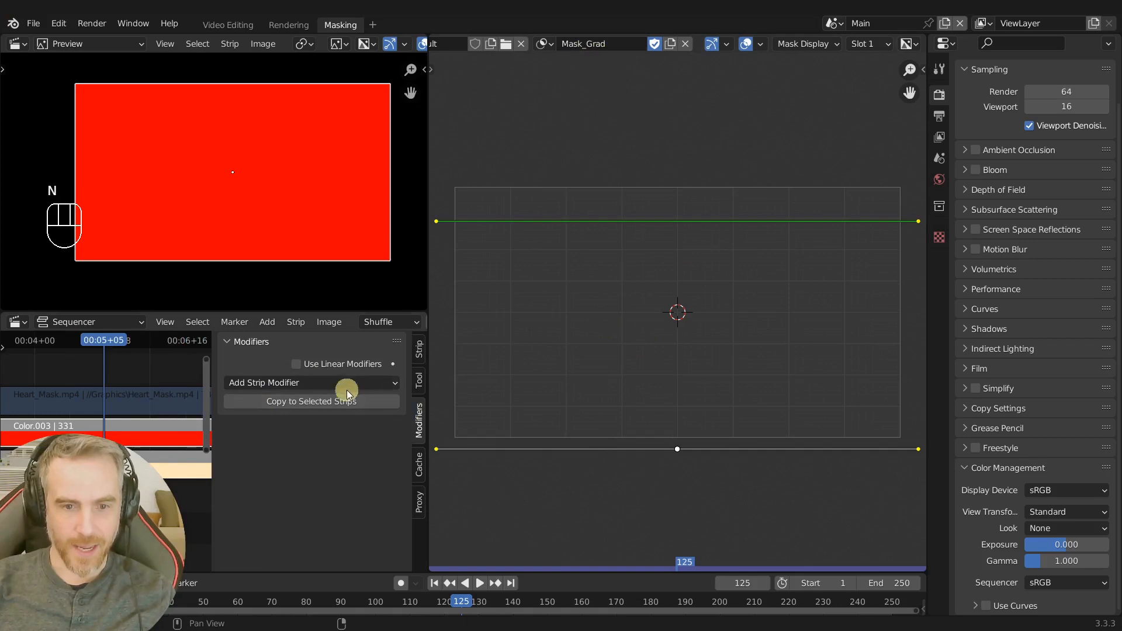
pyautogui.click(299, 390)
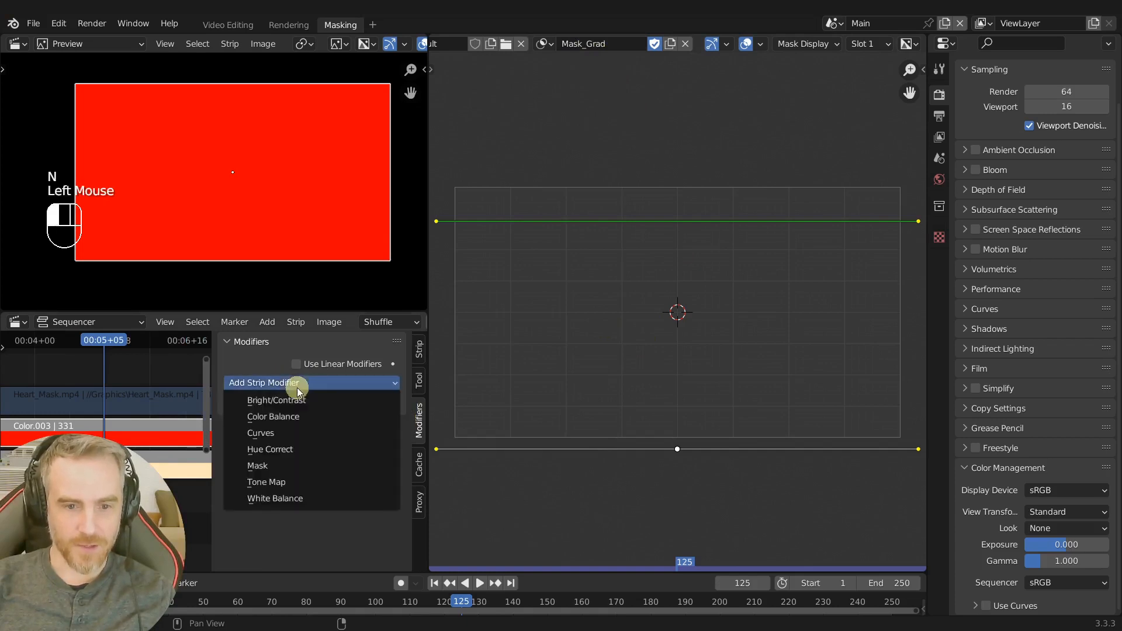
pyautogui.click(268, 463)
pyautogui.click(359, 445)
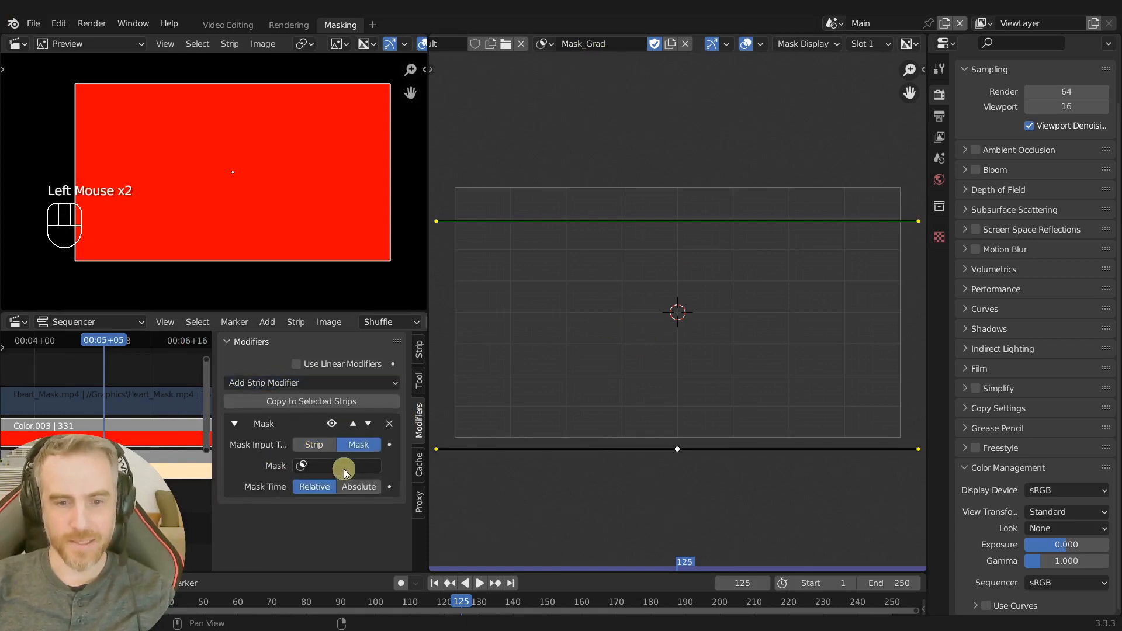
pyautogui.click(345, 466)
pyautogui.click(343, 308)
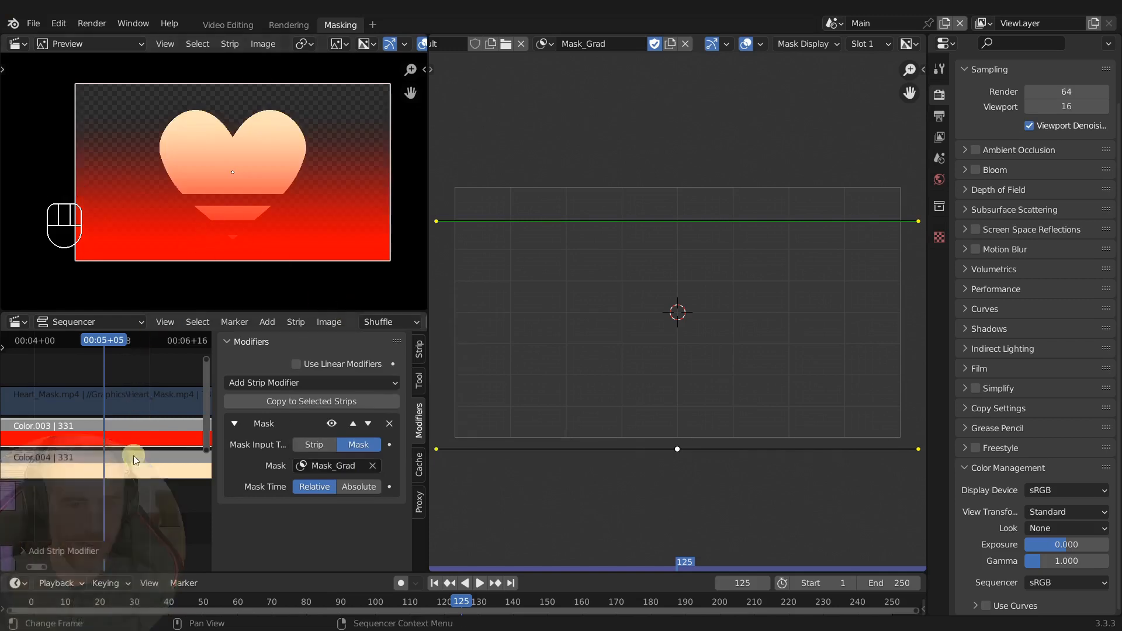
# - Remove the Mask modifier from the peach colour strip and switch to the Video Editing workspace
pyautogui.click(132, 473)
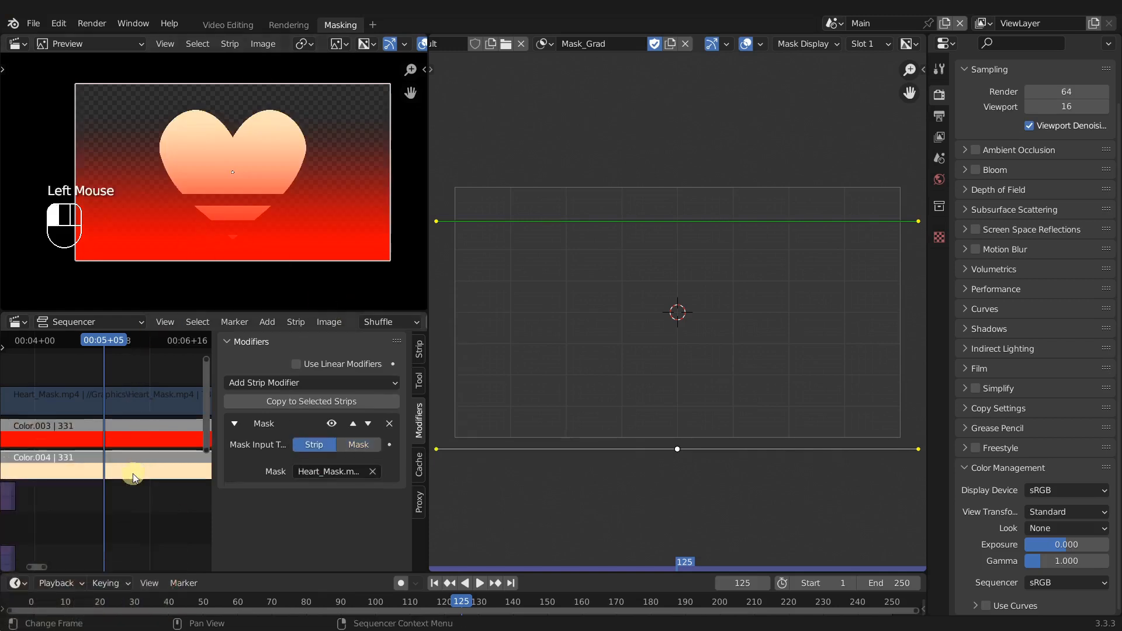
pyautogui.click(389, 424)
pyautogui.click(228, 24)
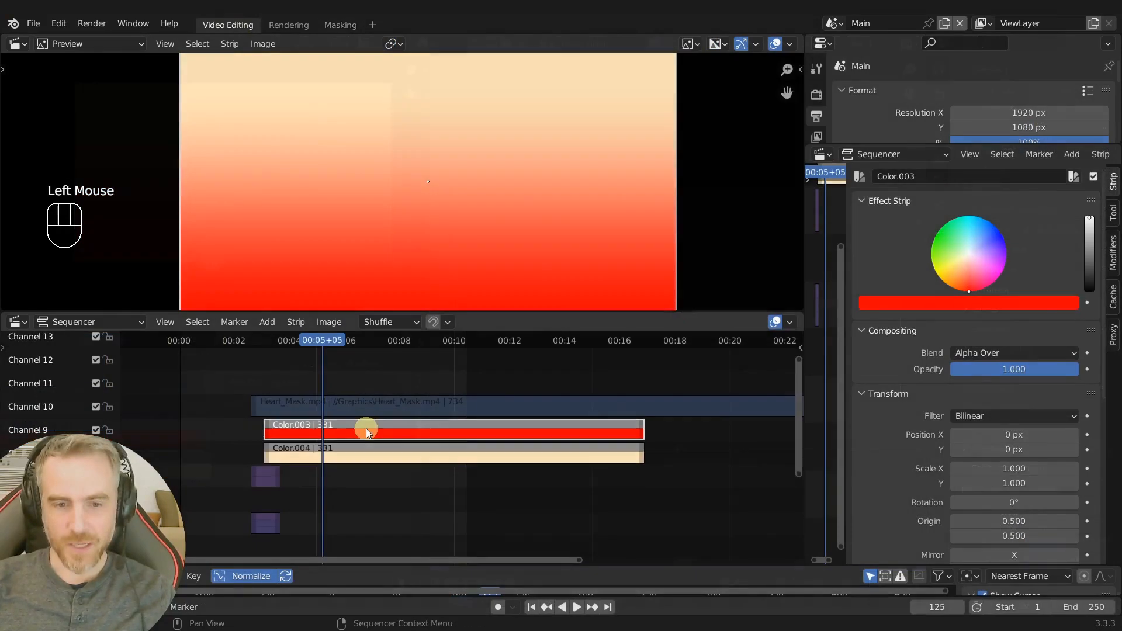
# - Add a second Mask modifier to the red colour strip, using the Heart_Mask.mp4 strip as its mask
pyautogui.click(1115, 238)
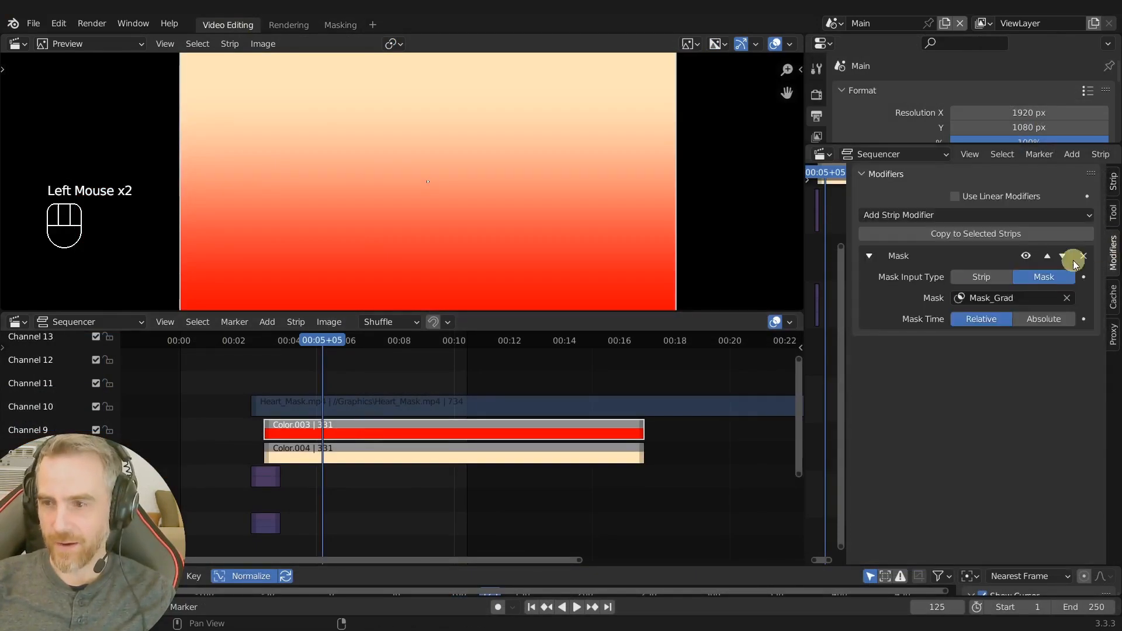
pyautogui.click(938, 216)
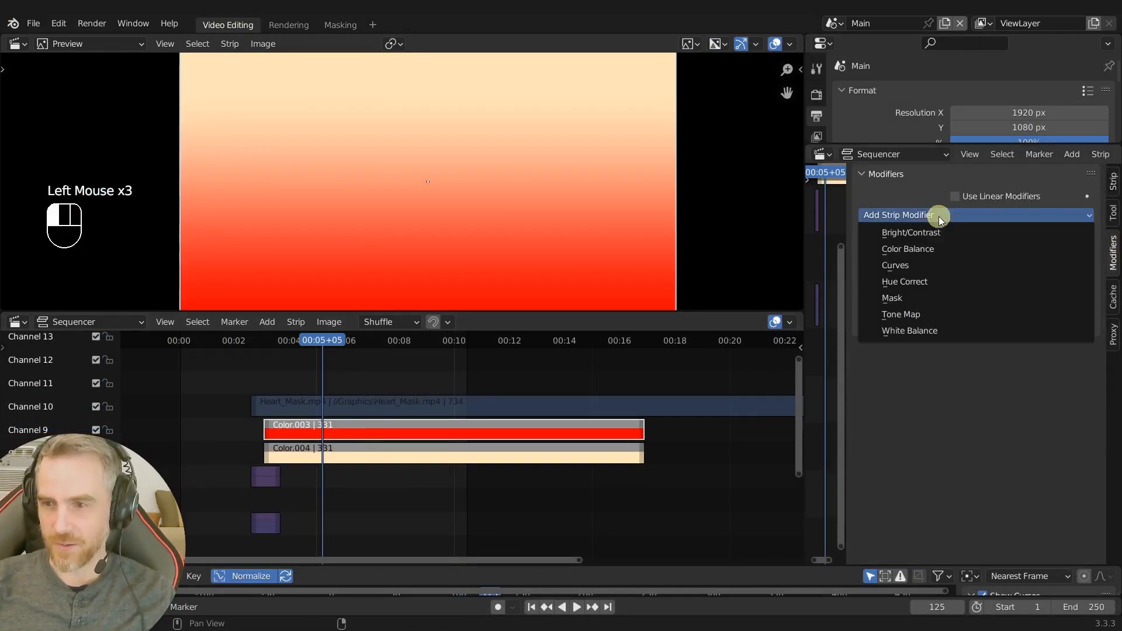
pyautogui.click(906, 299)
pyautogui.click(989, 392)
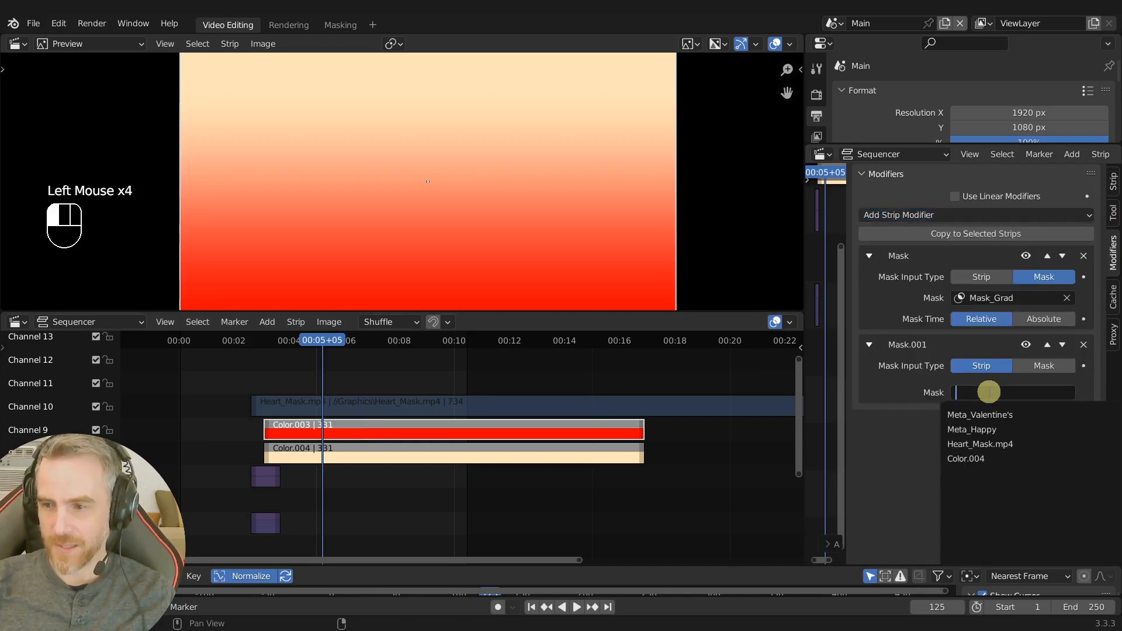
pyautogui.click(980, 443)
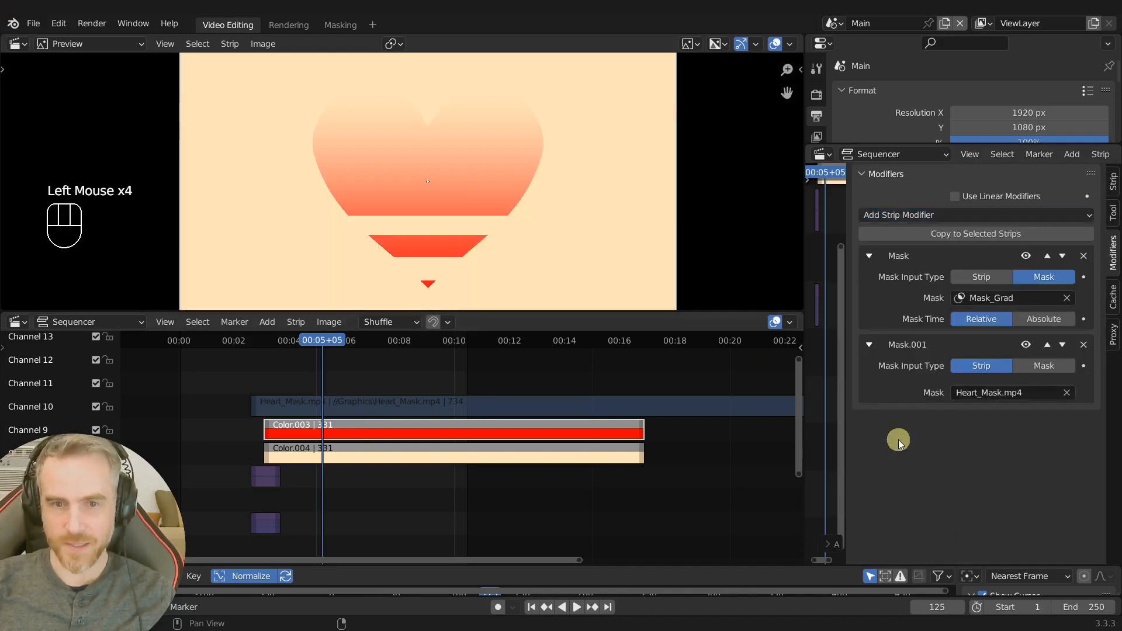
# - Add a Mask modifier to the peach colour strip with input type Strip and Heart_Mask.mp4 as its mask
pyautogui.click(447, 454)
pyautogui.click(1006, 216)
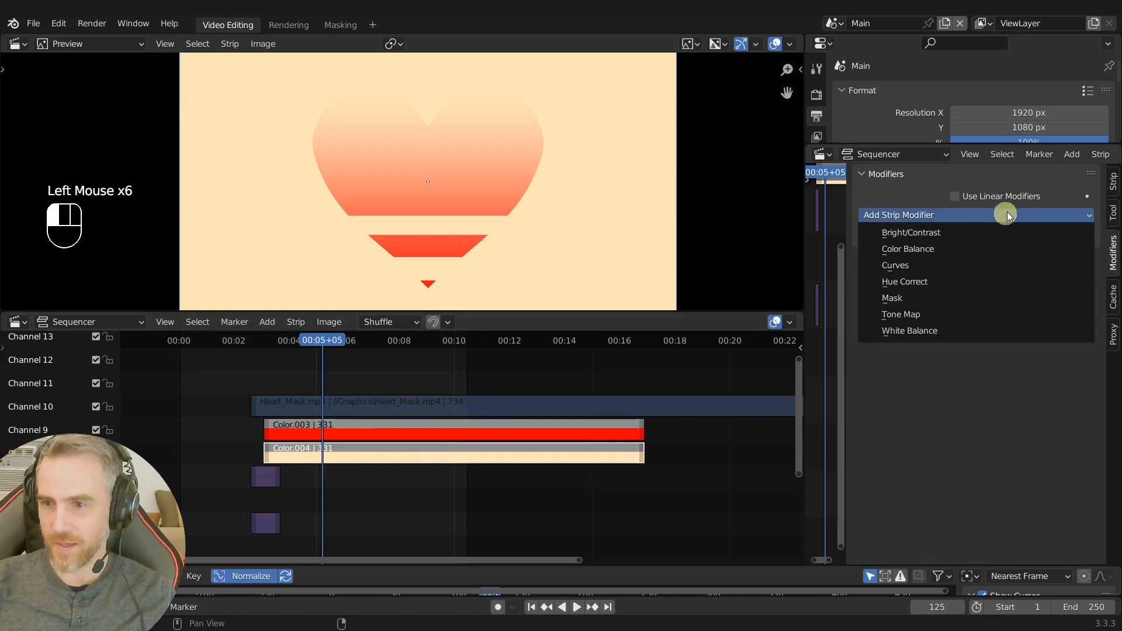
pyautogui.click(912, 299)
pyautogui.click(1042, 277)
pyautogui.click(982, 277)
pyautogui.moveTo(966, 303); pyautogui.dragTo(970, 345)
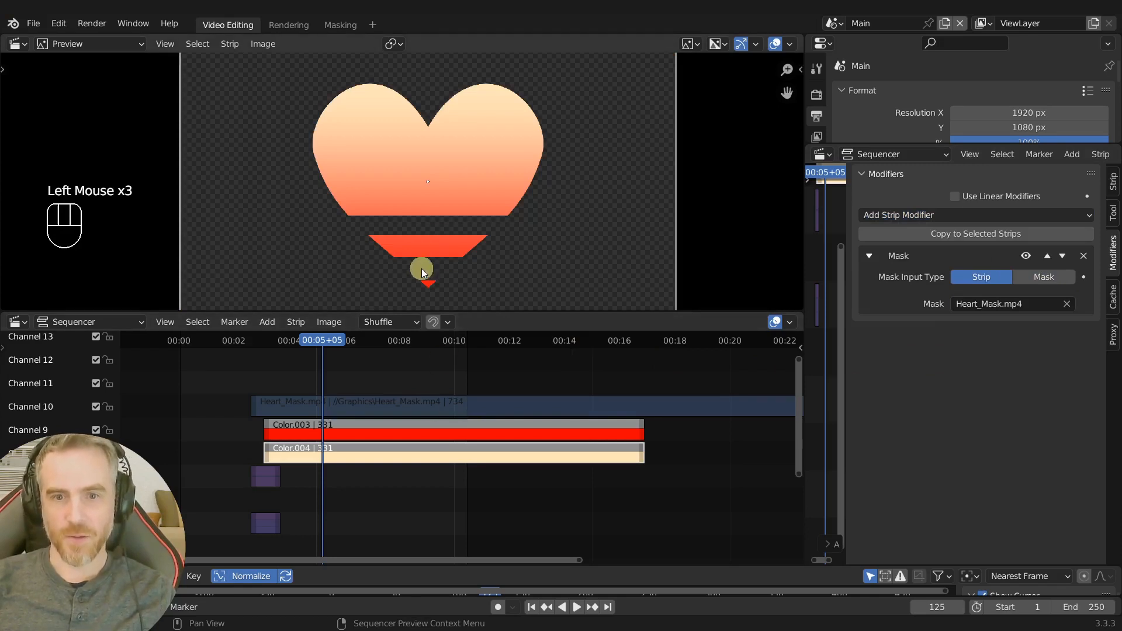
# - Move the playhead to 00:07+00 and shift both colour strips to start together with the Heart_Mask.mp4 strip
pyautogui.moveTo(326, 343); pyautogui.dragTo(371, 355)
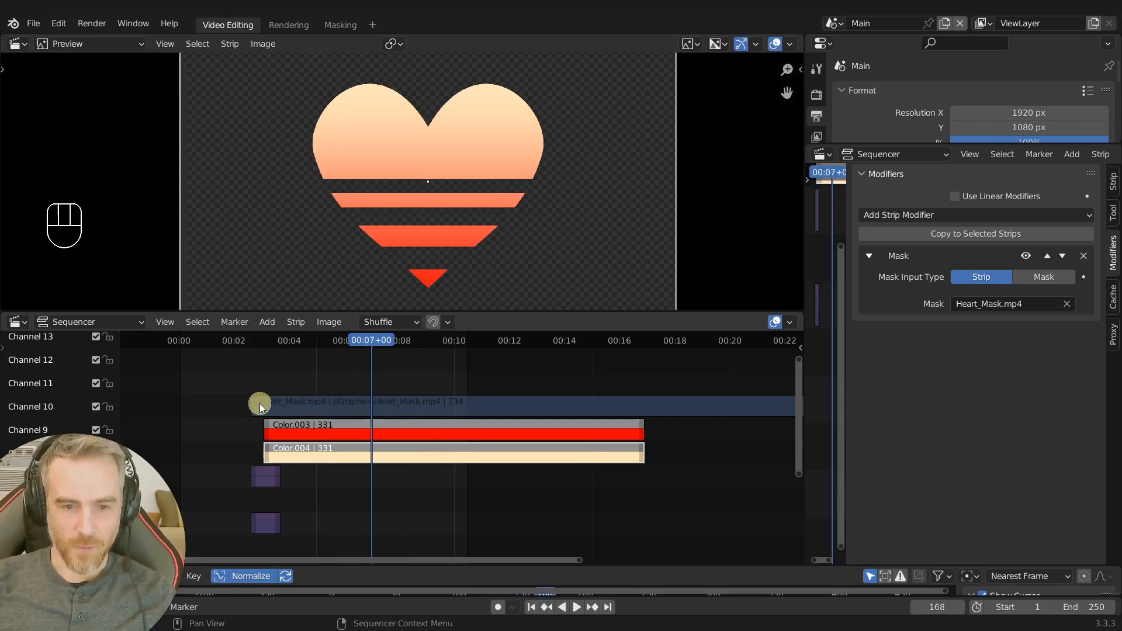
pyautogui.click(317, 432)
pyautogui.keyDown('shift'); pyautogui.click(315, 455); pyautogui.keyUp('shift')
pyautogui.press('g')
pyautogui.click(413, 450)
# - Extend the ends of the red and peach colour strips together to match the end of the Heart_Mask.mp4 strip
pyautogui.keyDown('ctrl'); pyautogui.moveTo(549, 458); pyautogui.dragTo(498, 459, button='middle'); pyautogui.keyUp('ctrl')
pyautogui.moveTo(498, 459); pyautogui.dragTo(416, 454, button='middle')
pyautogui.click(440, 450)
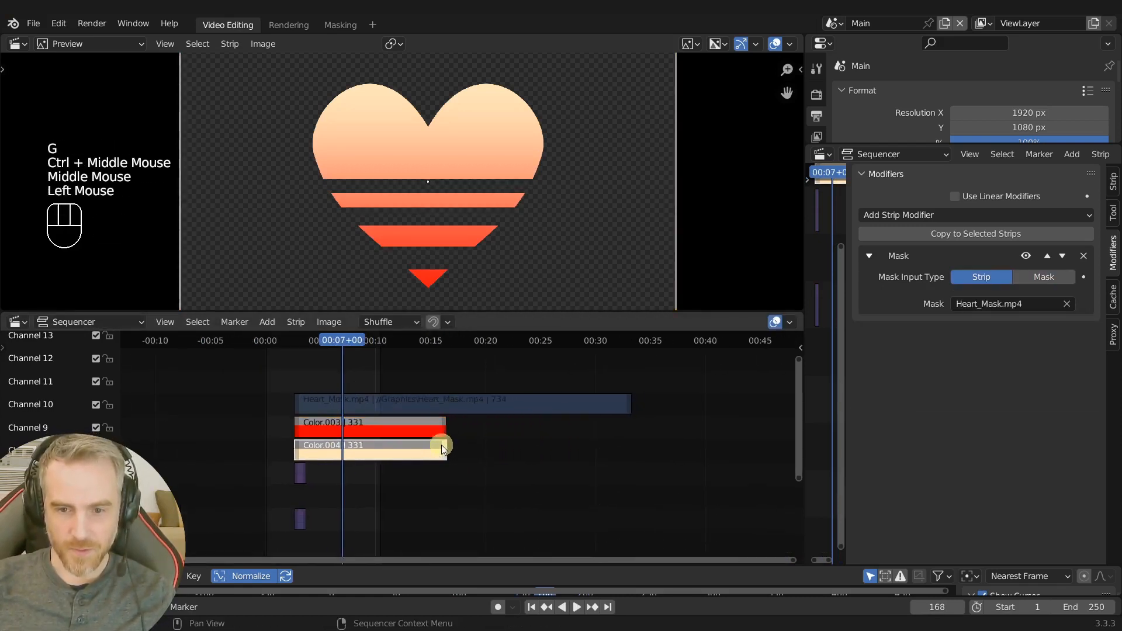
pyautogui.keyDown('shift'); pyautogui.click(443, 434); pyautogui.keyUp('shift')
pyautogui.press('g')
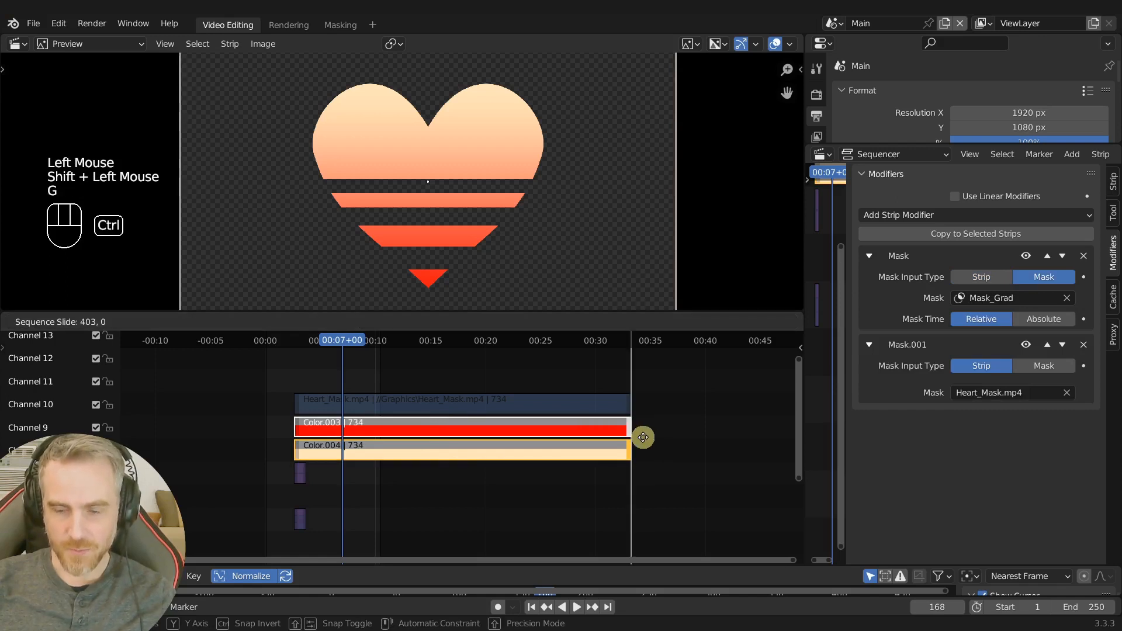
pyautogui.click(643, 438)
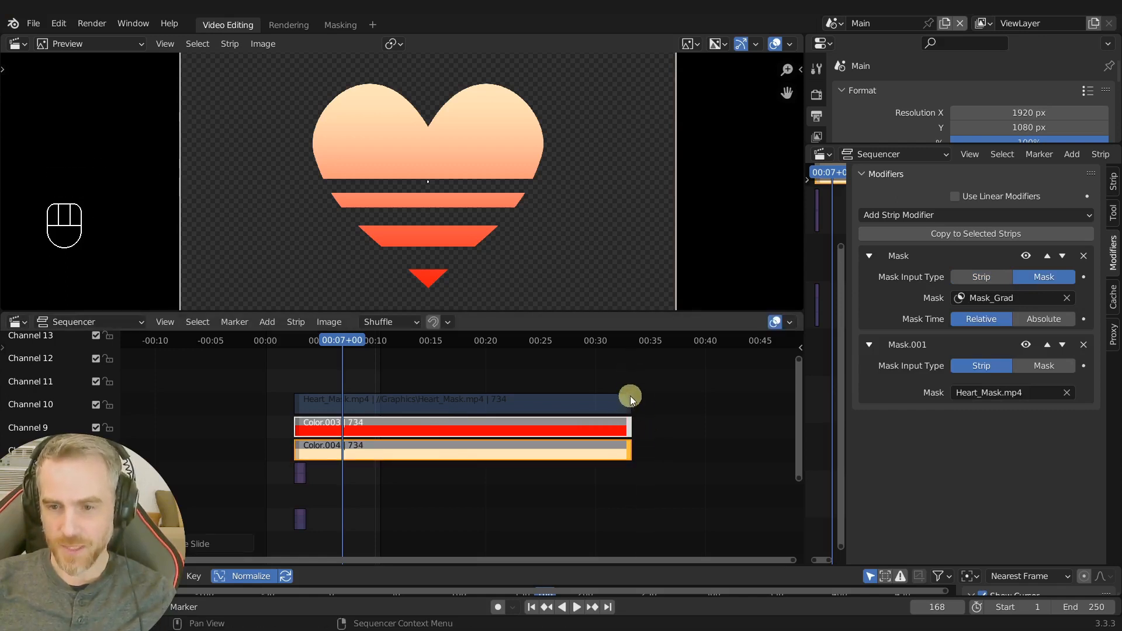
# - Group the Heart_Mask.mp4 strip and both colour strips into one meta strip
pyautogui.click(376, 406)
pyautogui.moveTo(408, 361); pyautogui.dragTo(513, 513)
pyautogui.press('ctrl')
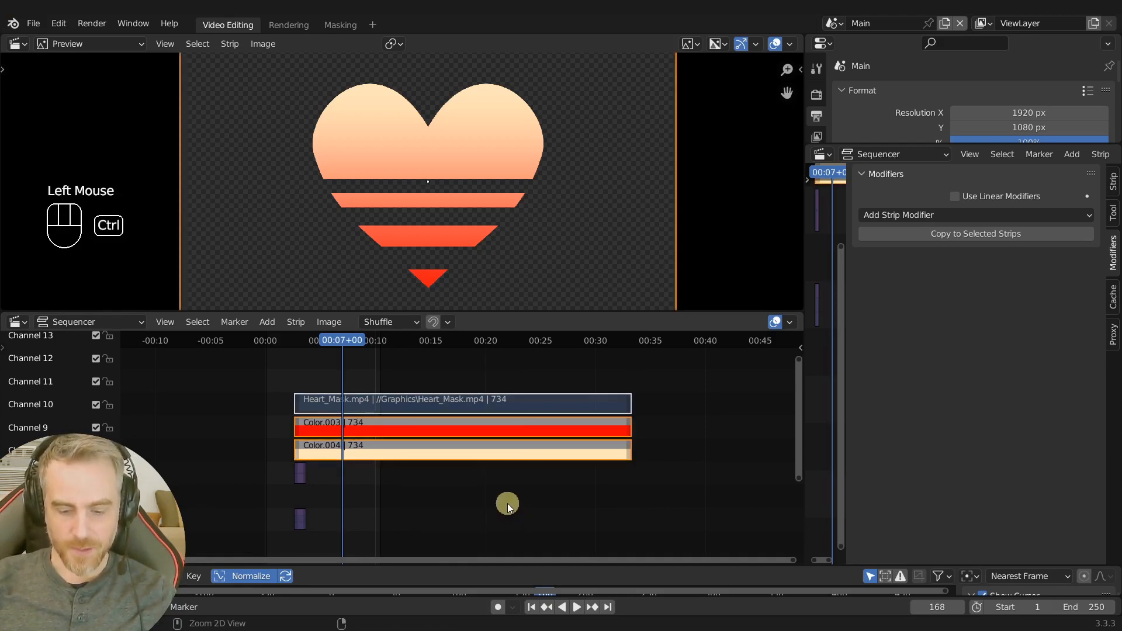
pyautogui.hotkey('ctrl', 'g')
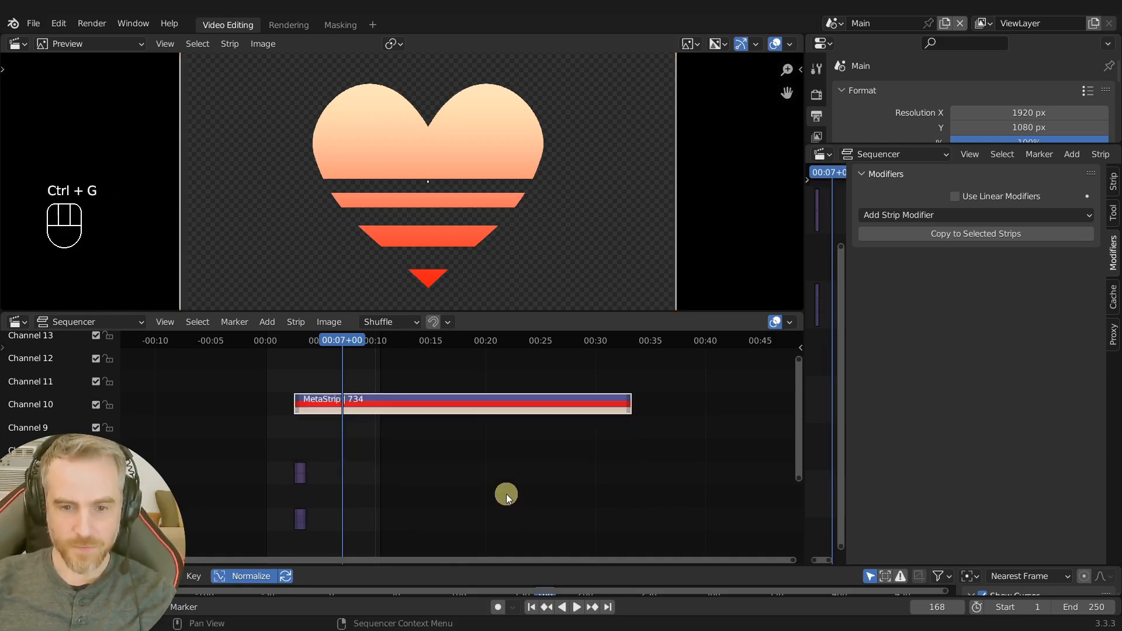
# - Duplicate the heart meta strip and place the copy in channel 8, leaving channel 9 free between the two
pyautogui.hotkey('shift', 'd')
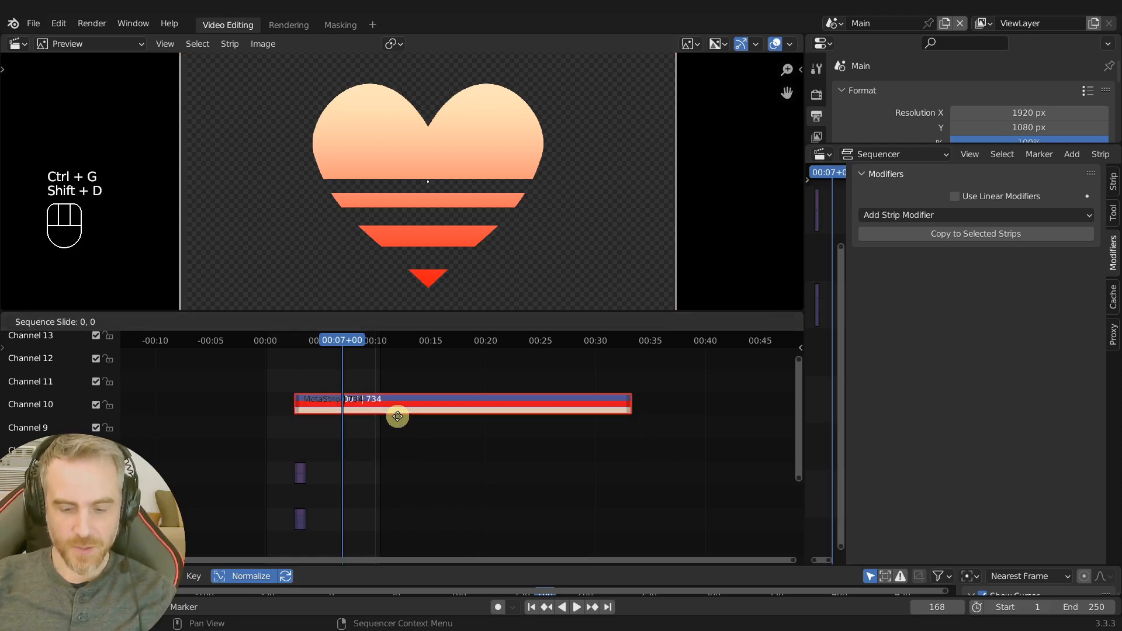
pyautogui.click(397, 422)
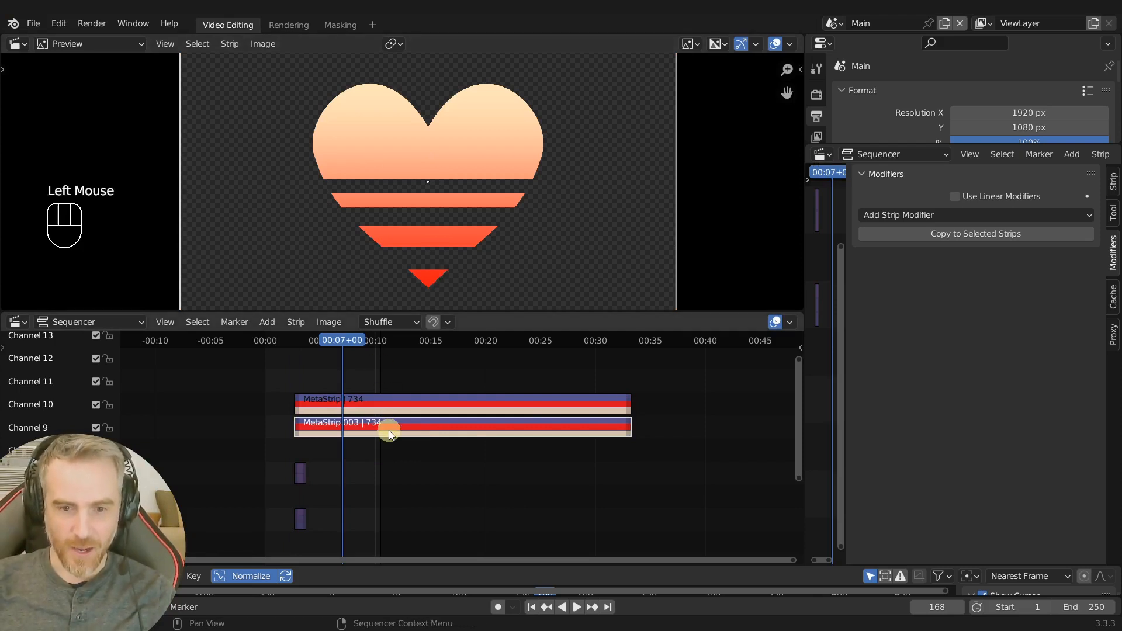
pyautogui.press('g')
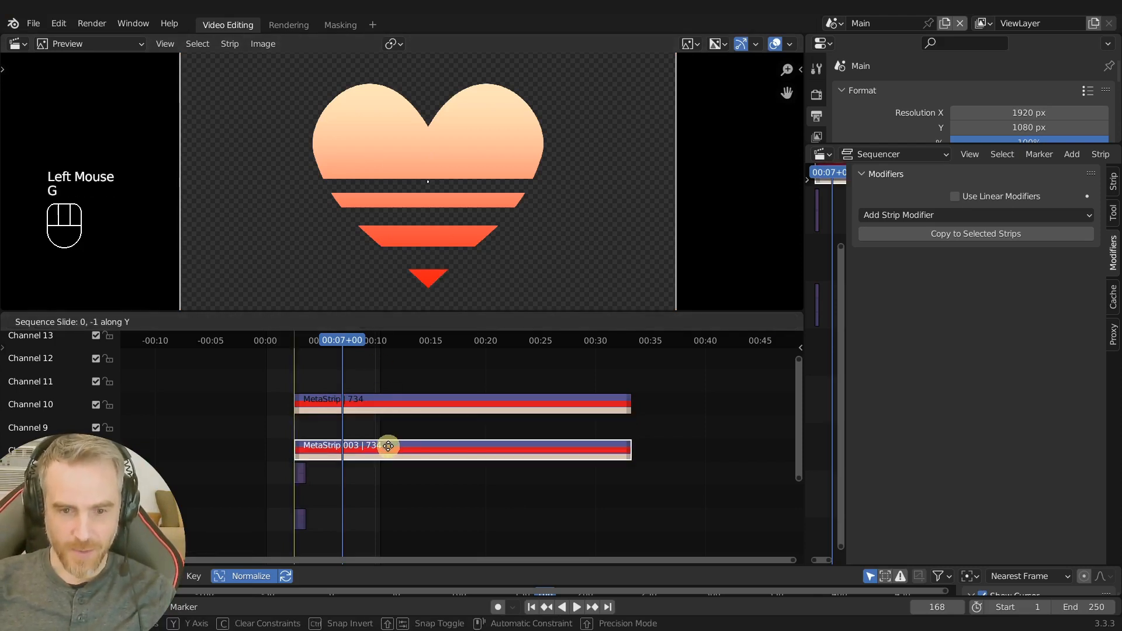
pyautogui.click(388, 448)
# - Add a Gaussian Blur effect to the duplicated meta strip and mute that duplicate
pyautogui.hotkey('shift', 'a')
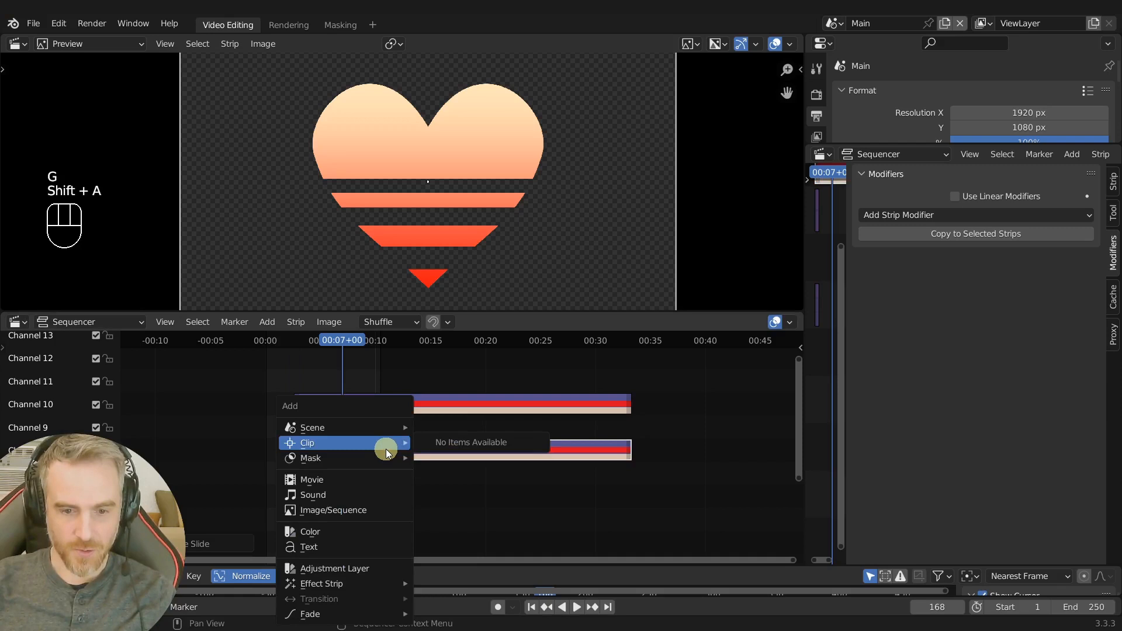
pyautogui.moveTo(371, 583)
pyautogui.click(458, 584)
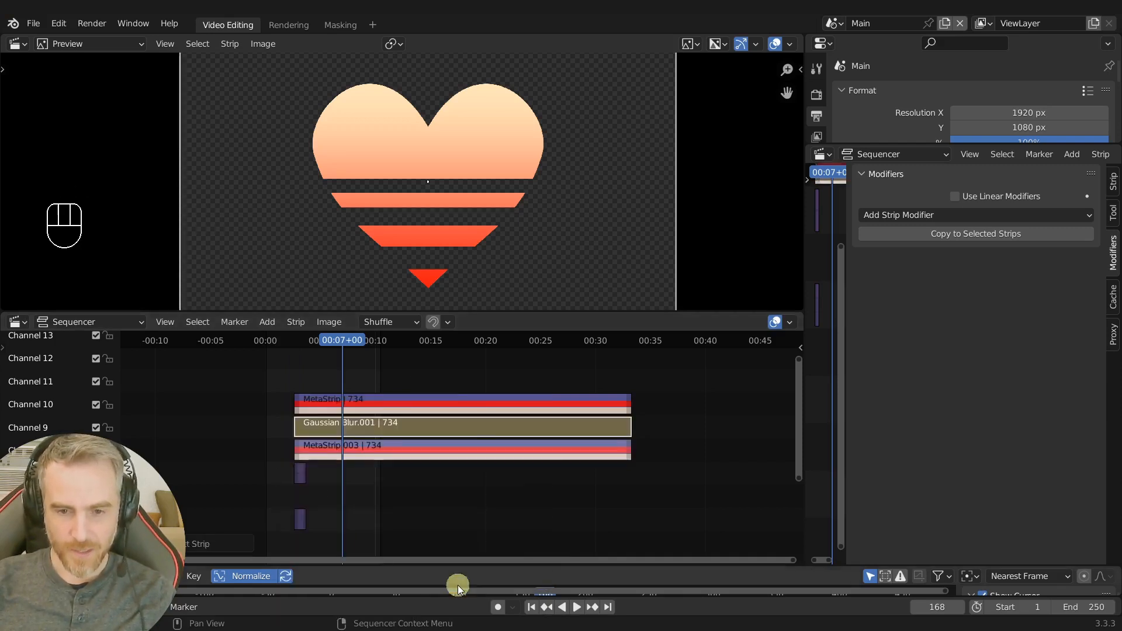
pyautogui.click(362, 450)
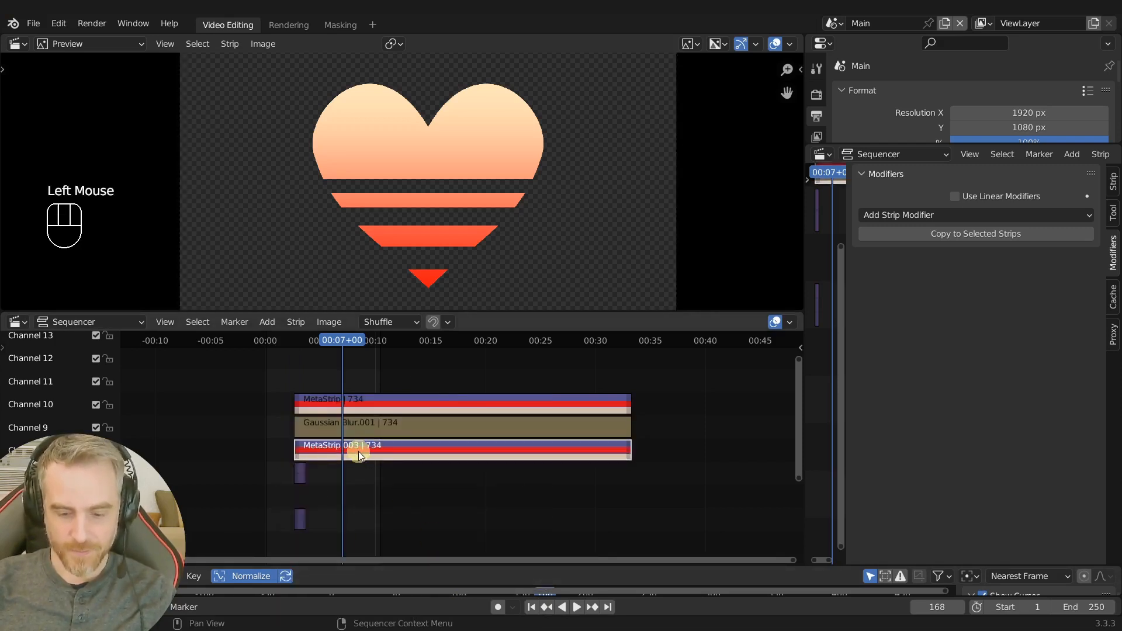
pyautogui.press('h')
# - Set the Gaussian Blur strip's Size X and Y to 50 and scale the strip up to about 1.059
pyautogui.click(355, 427)
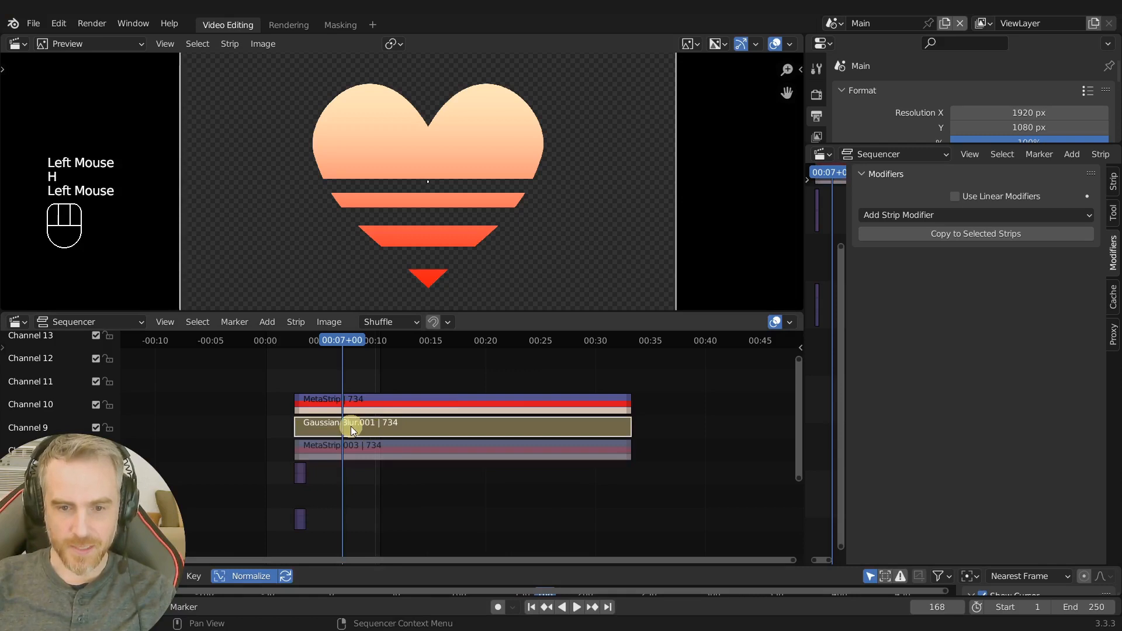
pyautogui.keyDown('shift'); pyautogui.moveTo(356, 426); pyautogui.dragTo(368, 426, button='right'); pyautogui.keyUp('shift')
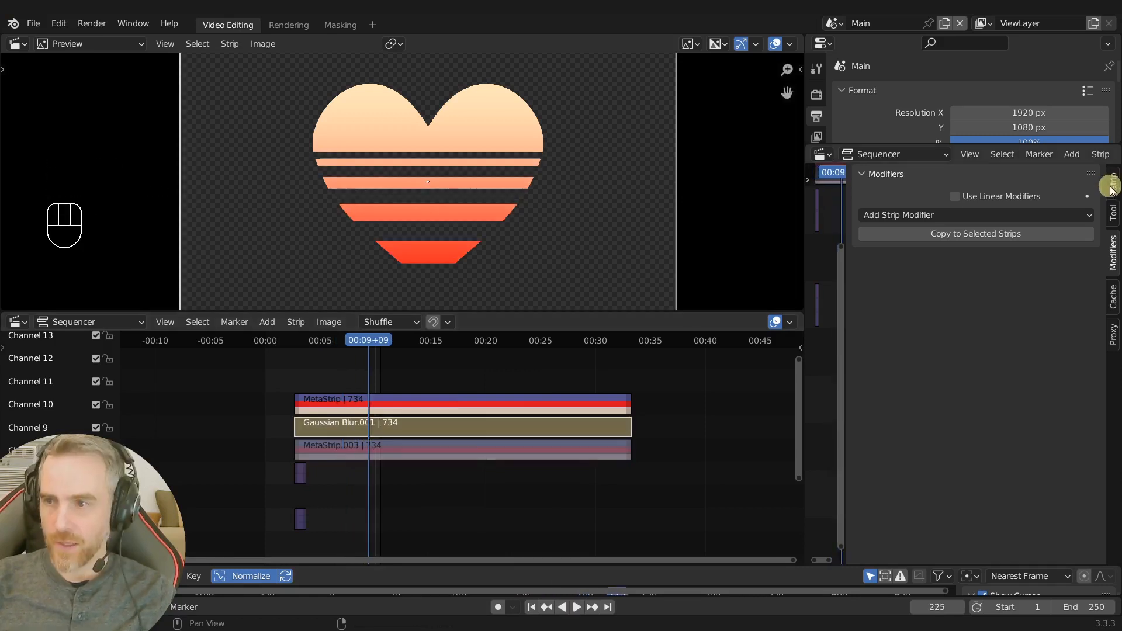
pyautogui.click(1113, 182)
pyautogui.doubleClick(1018, 263)
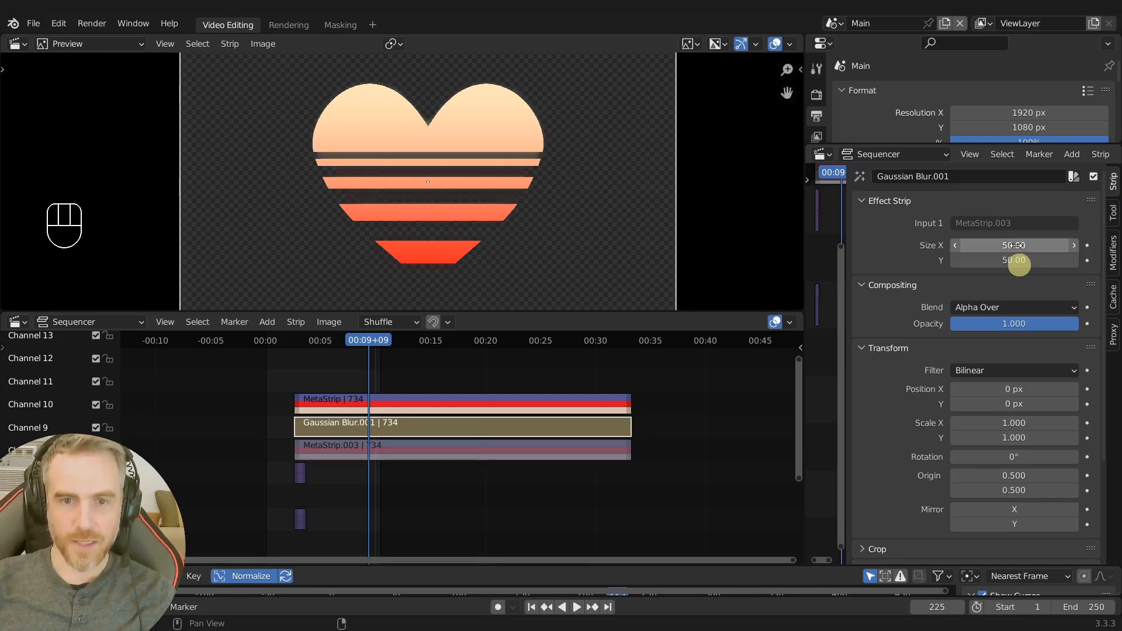
pyautogui.press('s')
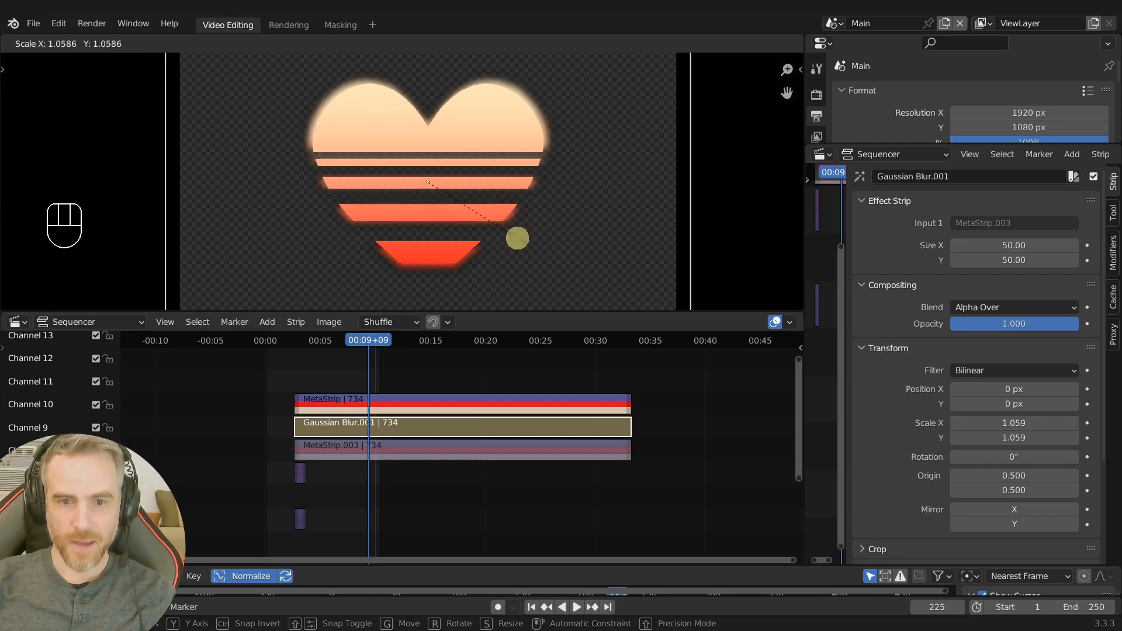
pyautogui.click(518, 240)
# - Try a Size X and Y of 100 on the Gaussian Blur strip and settle on 75
pyautogui.moveTo(1009, 244); pyautogui.dragTo(1011, 262)
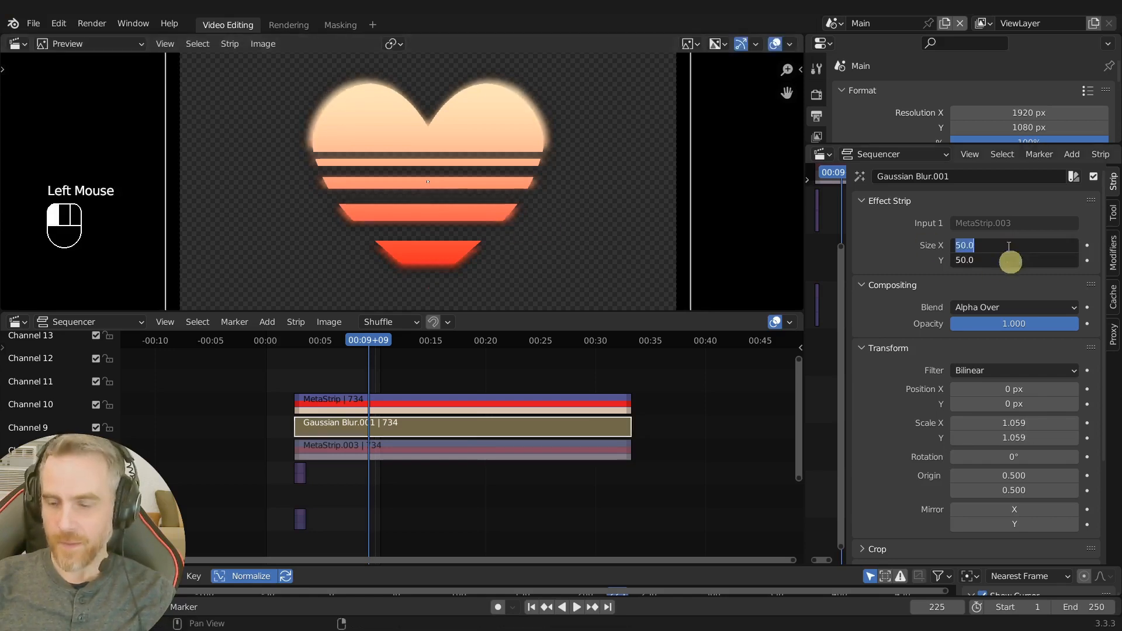
pyautogui.write('100')
pyautogui.press('Return')
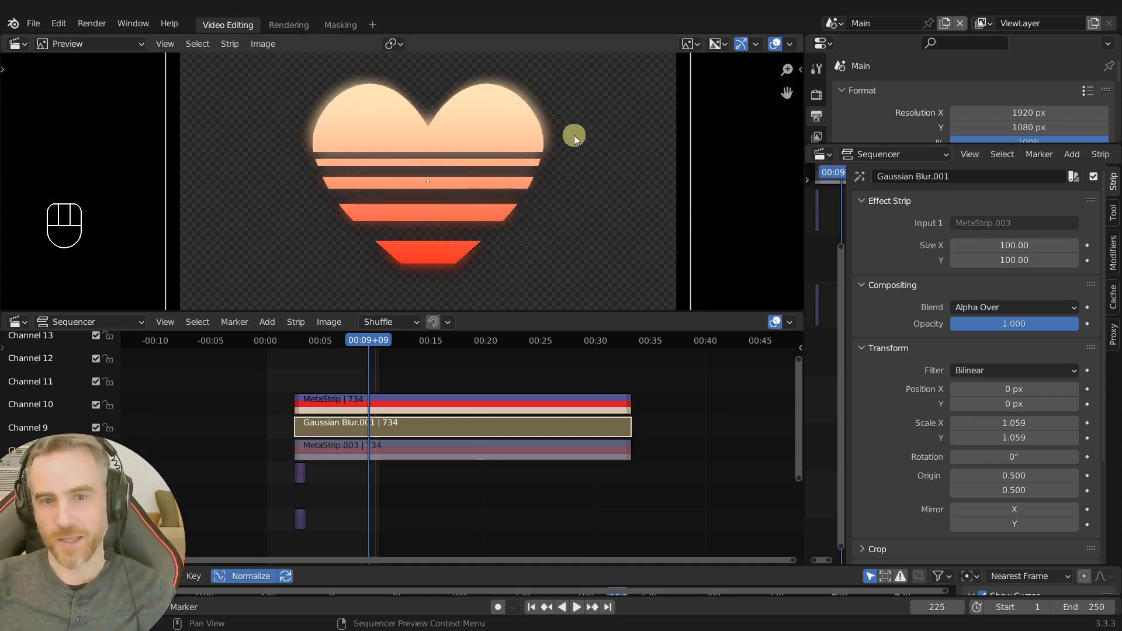
pyautogui.moveTo(1020, 246); pyautogui.dragTo(1026, 270)
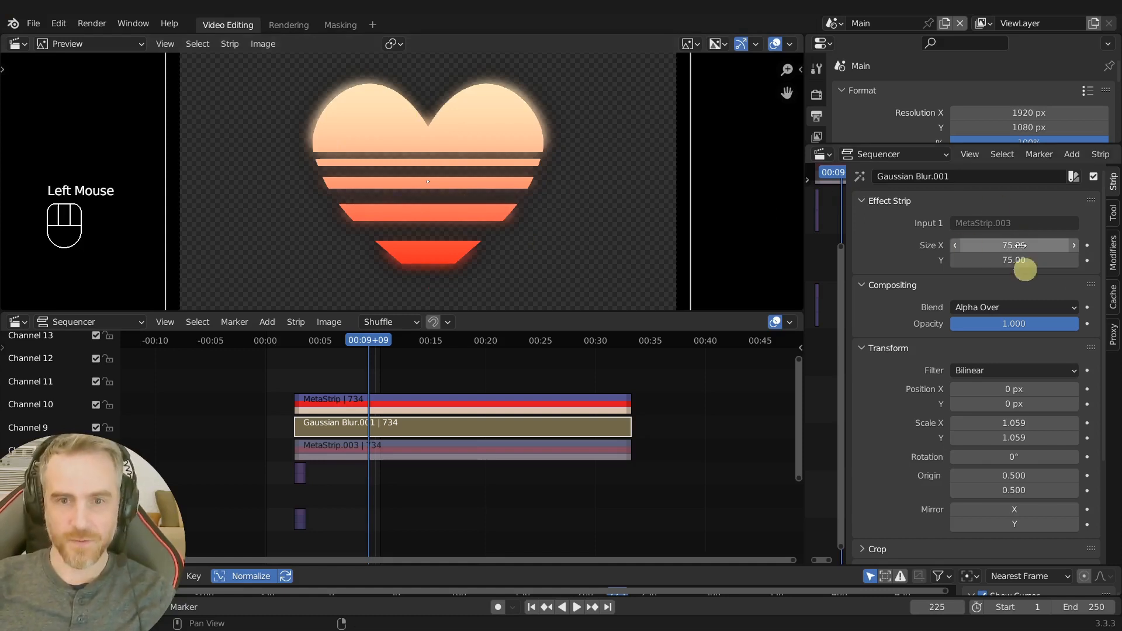
pyautogui.press('Return')
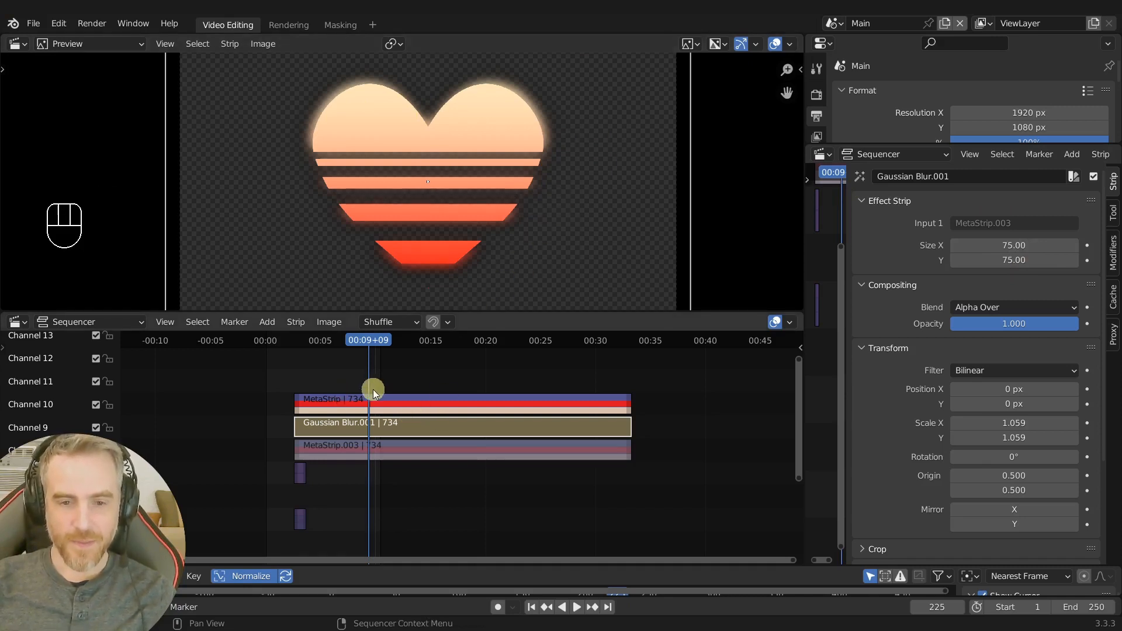
# - Play the sequence from about 00:04 to check the glow around the animated heart
pyautogui.click(311, 340)
pyautogui.press('space')
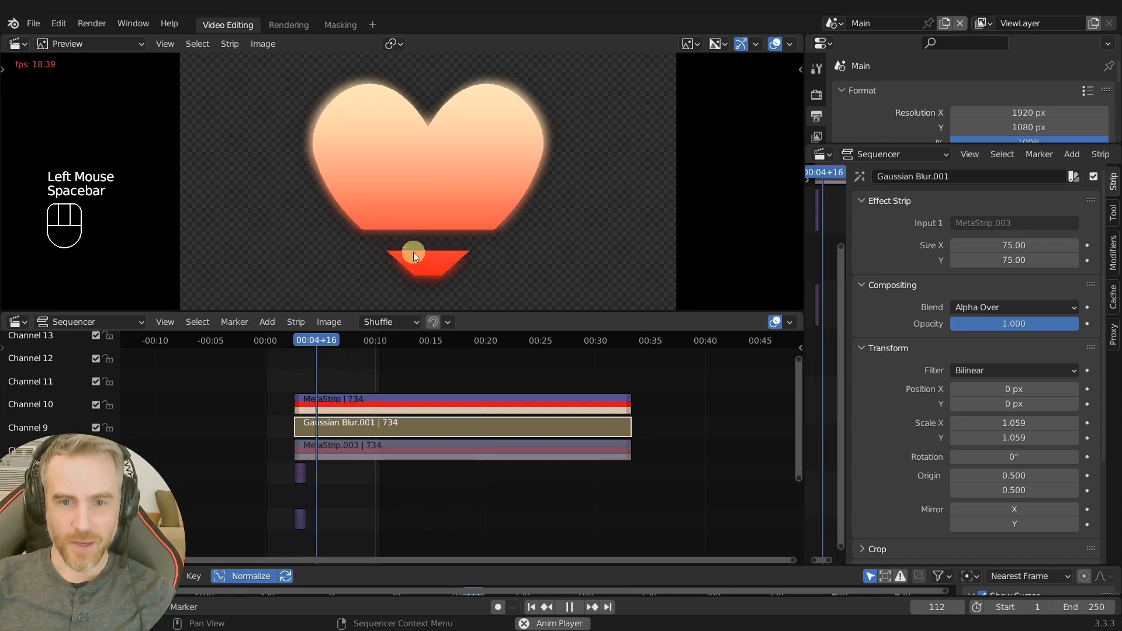
pyautogui.press('space')
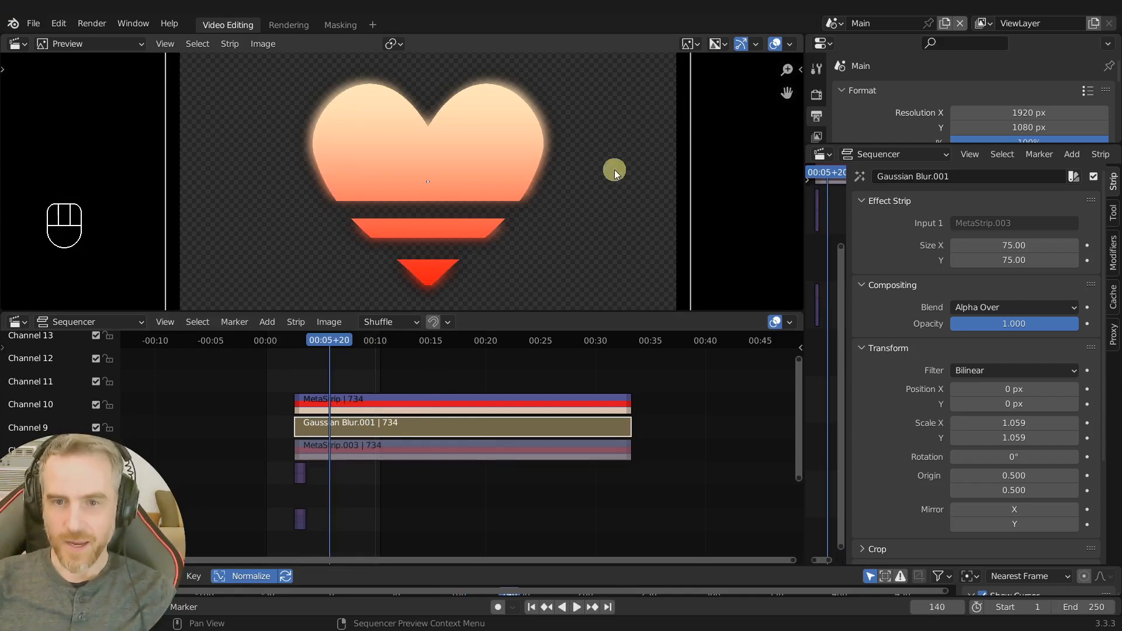
# - Reduce the preview's proxy render size to 25%
pyautogui.press('n')
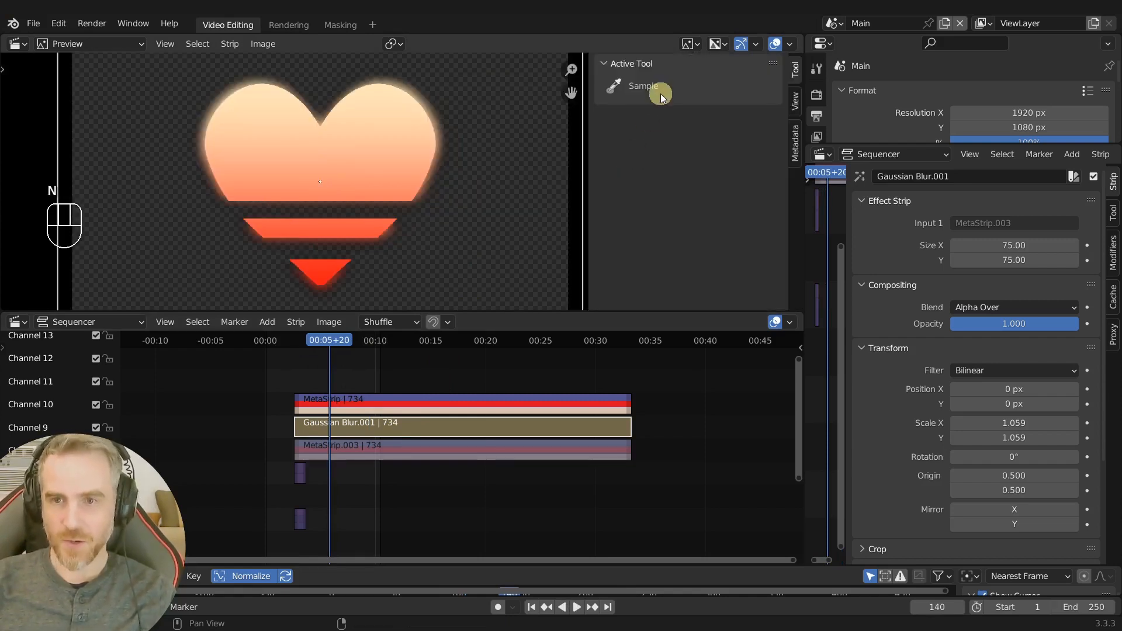
pyautogui.click(796, 99)
pyautogui.click(720, 83)
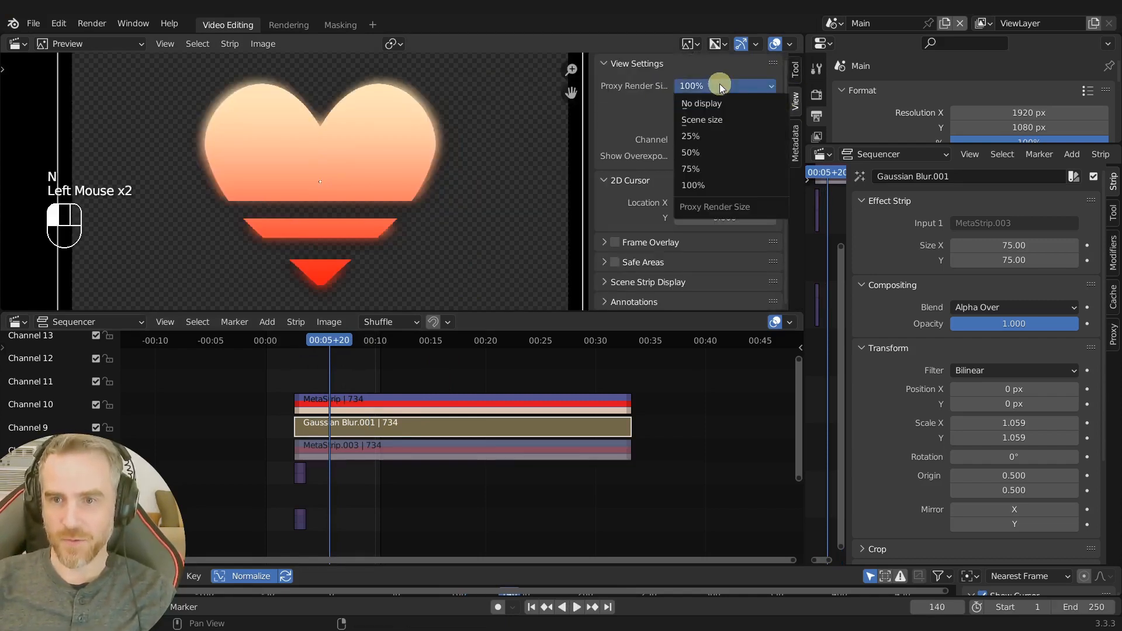
pyautogui.click(705, 141)
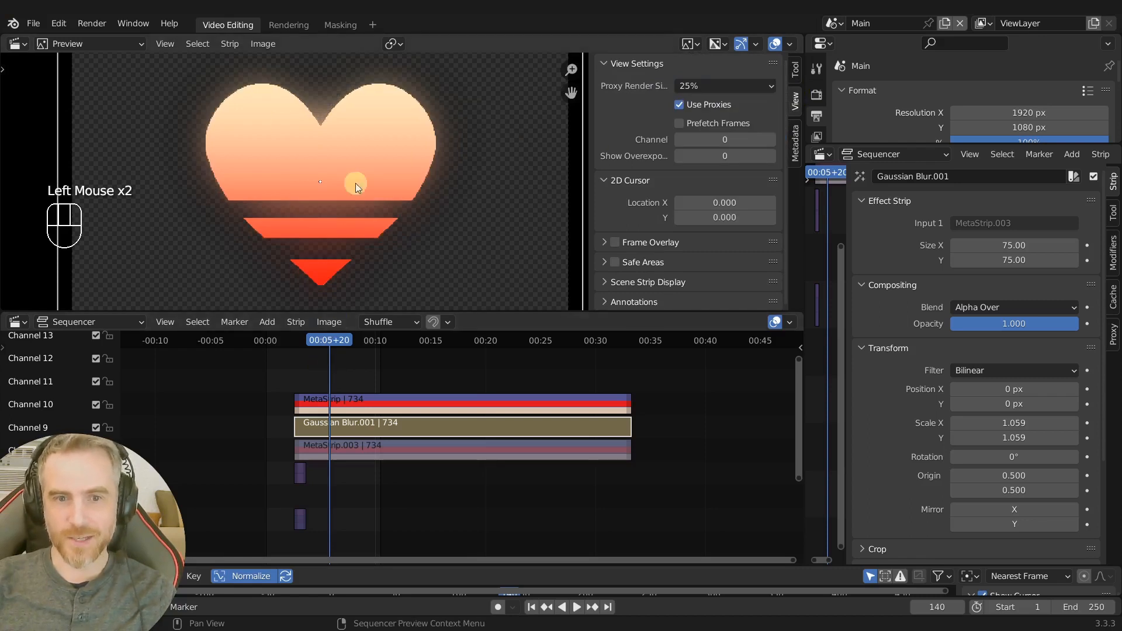
# - Play the heart animation from 00:03+08 at the reduced preview size and scrub ahead to 00:11+06
pyautogui.moveTo(342, 344); pyautogui.dragTo(303, 340)
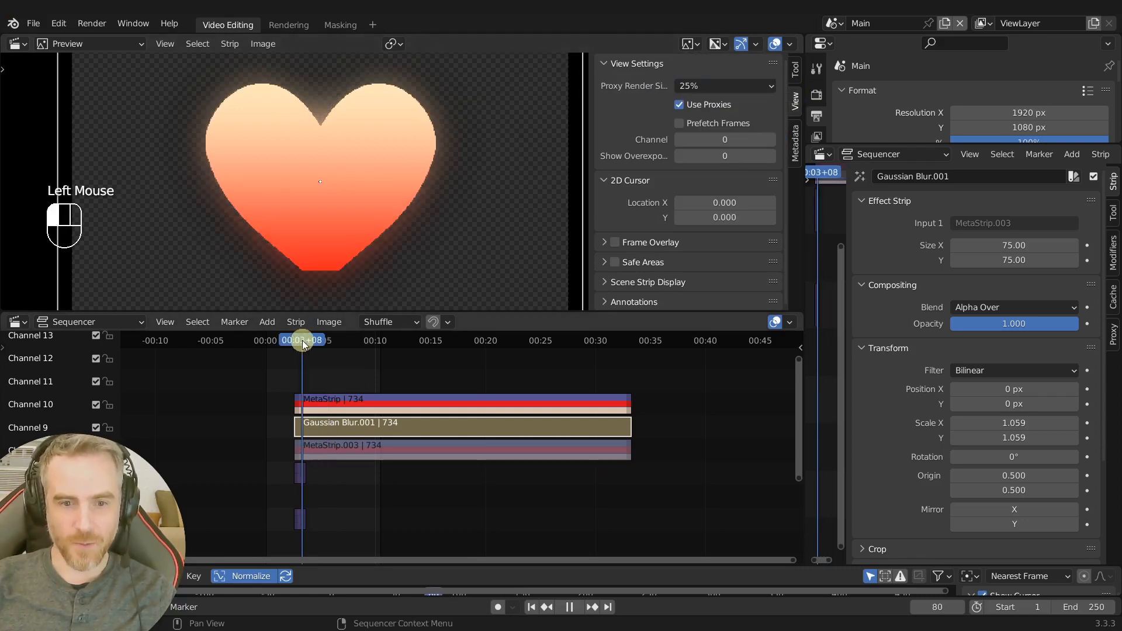
pyautogui.press('space')
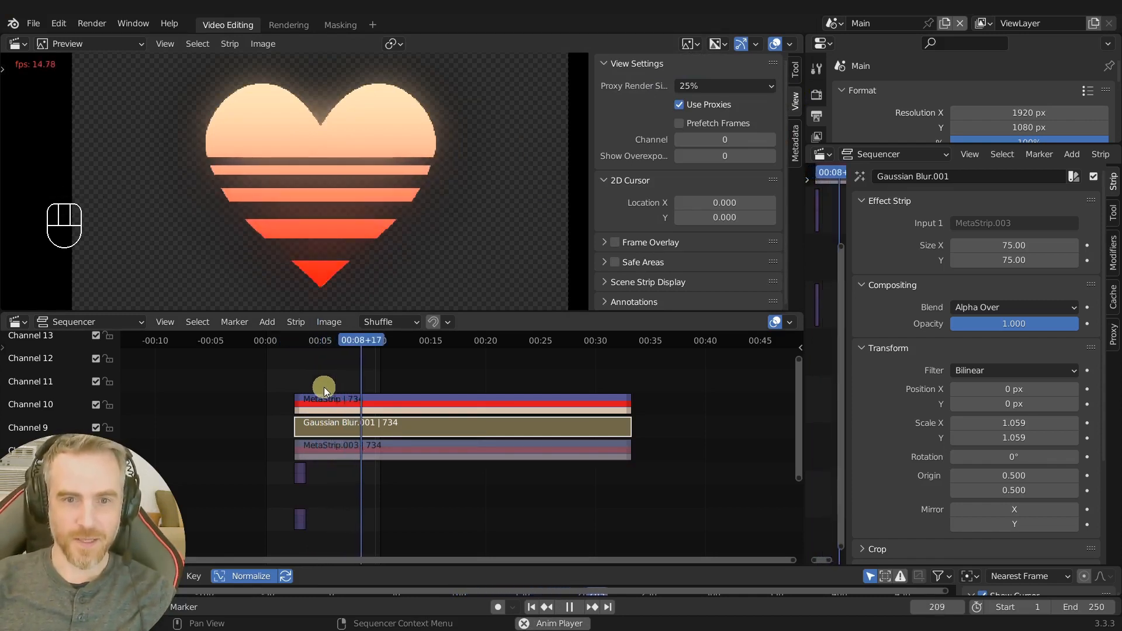
pyautogui.press('space')
pyautogui.moveTo(372, 348)
pyautogui.mouseDown()
pyautogui.moveTo(360, 345)
pyautogui.moveTo(390, 346)
pyautogui.mouseUp()
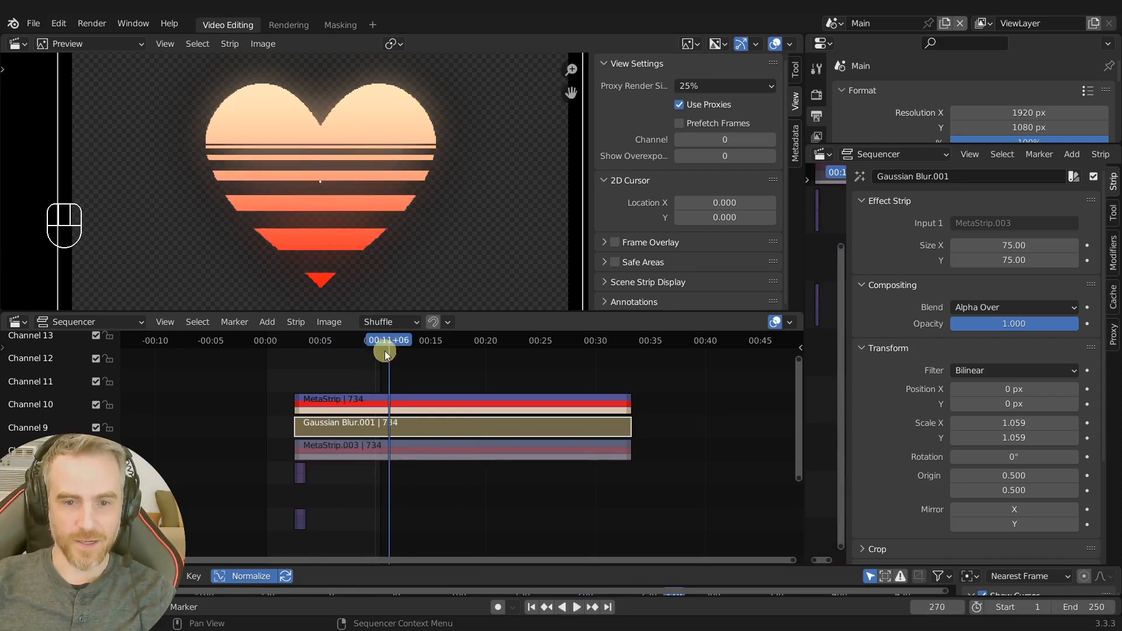
# - Group the heart meta strip, its Gaussian Blur and the muted duplicate into a single meta strip
pyautogui.moveTo(328, 366); pyautogui.dragTo(431, 478)
pyautogui.hotkey('ctrl', 'g')
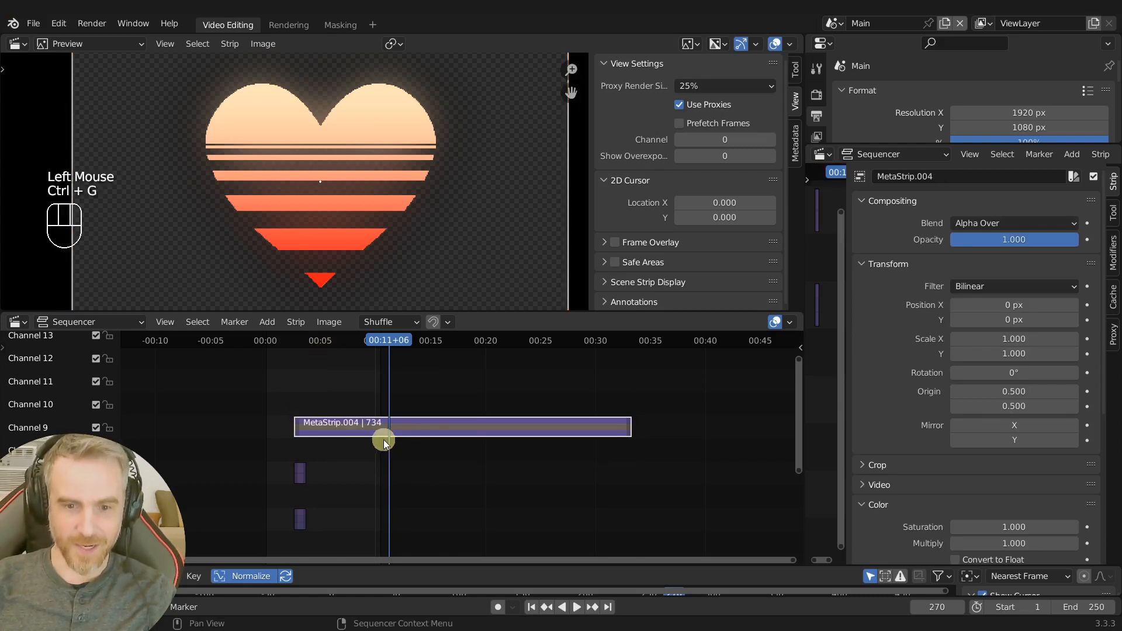
pyautogui.moveTo(352, 448); pyautogui.dragTo(430, 439, button='middle')
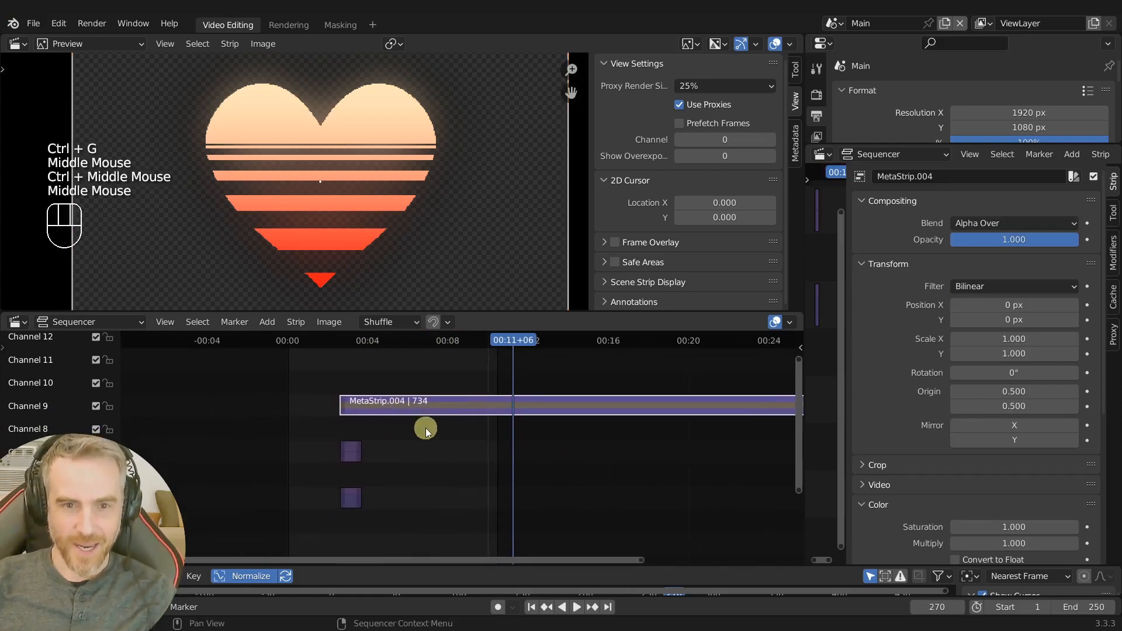
# - Trim the start of the grouped heart strip at 00:11+07 and slide it earlier to begin at about 00:01+06
pyautogui.moveTo(514, 340)
pyautogui.mouseDown()
pyautogui.moveTo(380, 351)
pyautogui.moveTo(515, 355)
pyautogui.mouseUp()
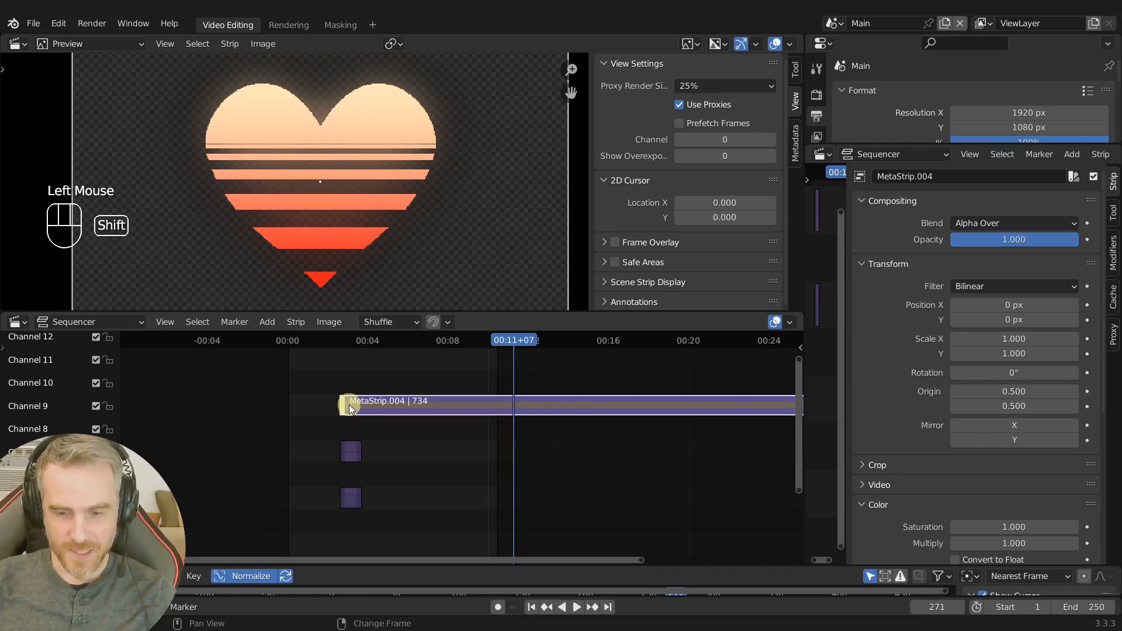
pyautogui.hotkey('shift', 's')
pyautogui.click(596, 414)
pyautogui.press('g')
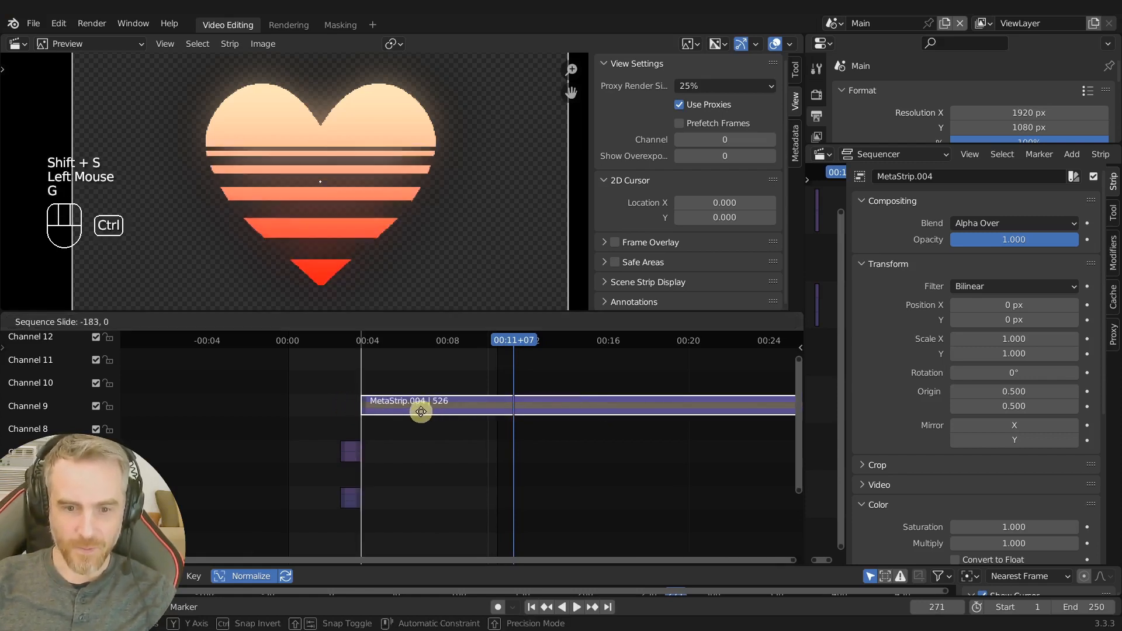
pyautogui.click(403, 412)
# - Move the Meta_Happy strip earlier so it begins shortly after the start of the heart meta strip
pyautogui.moveTo(403, 413); pyautogui.dragTo(485, 426, button='middle')
pyautogui.click(477, 422)
pyautogui.press('g')
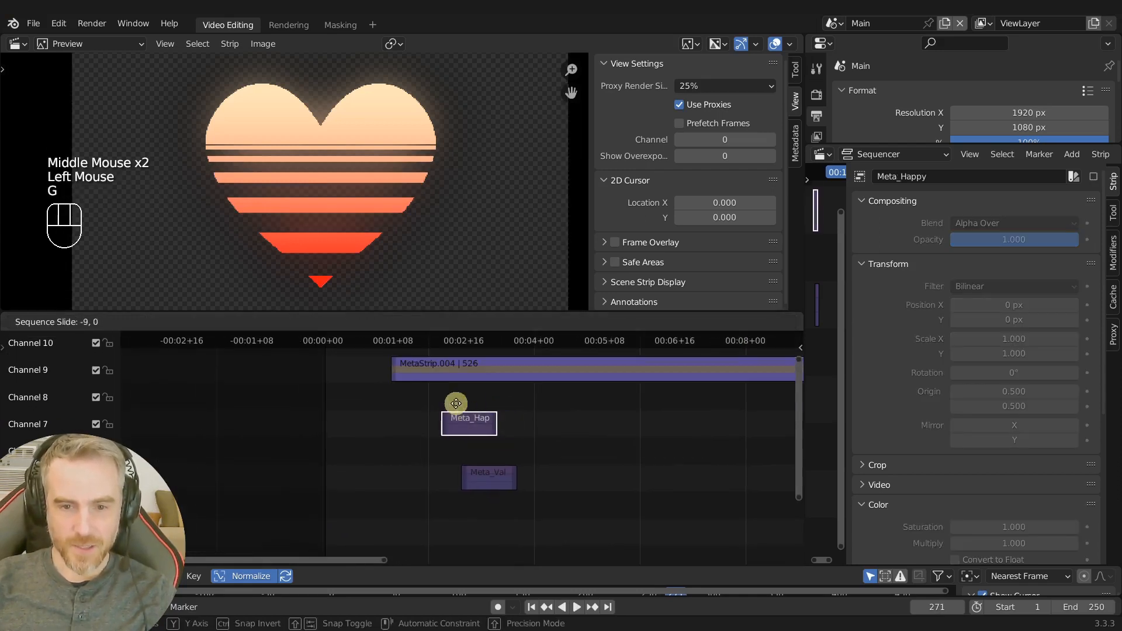
pyautogui.click(423, 407)
# - Move the heart meta strip down to channel 6, directly beneath the Meta_Happy strip
pyautogui.moveTo(433, 396); pyautogui.dragTo(403, 390, button='middle')
pyautogui.click(402, 369)
pyautogui.press('g')
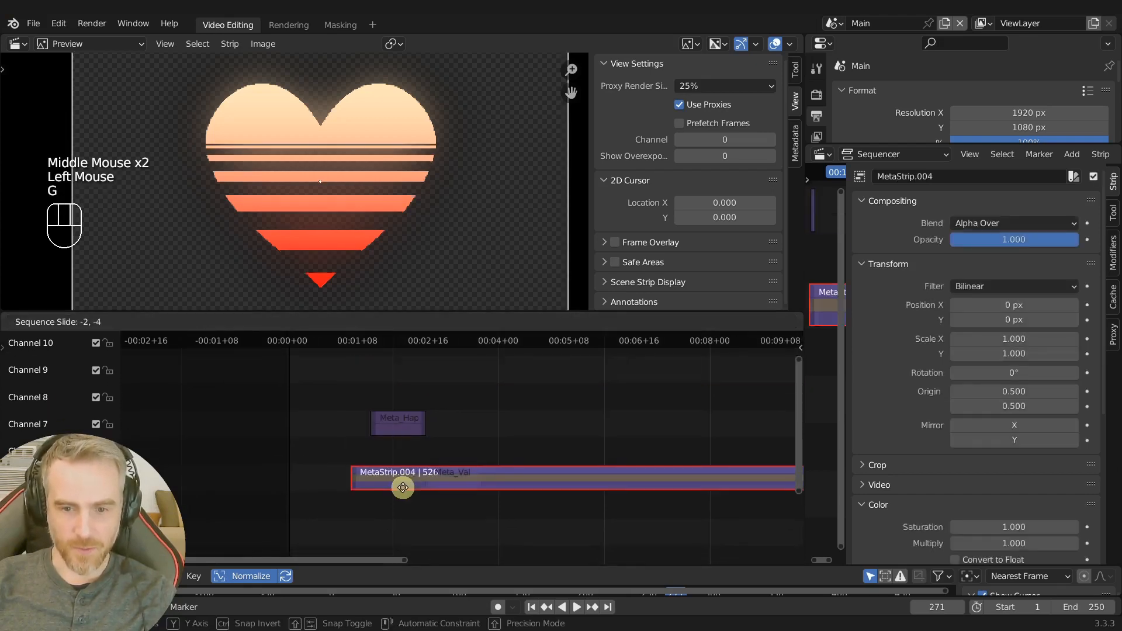
pyautogui.click(398, 462)
# - Move the Meta_Valentine's strip up to channel 9 and slide it earlier to start almost level with the Meta_Happy strip
pyautogui.click(436, 470)
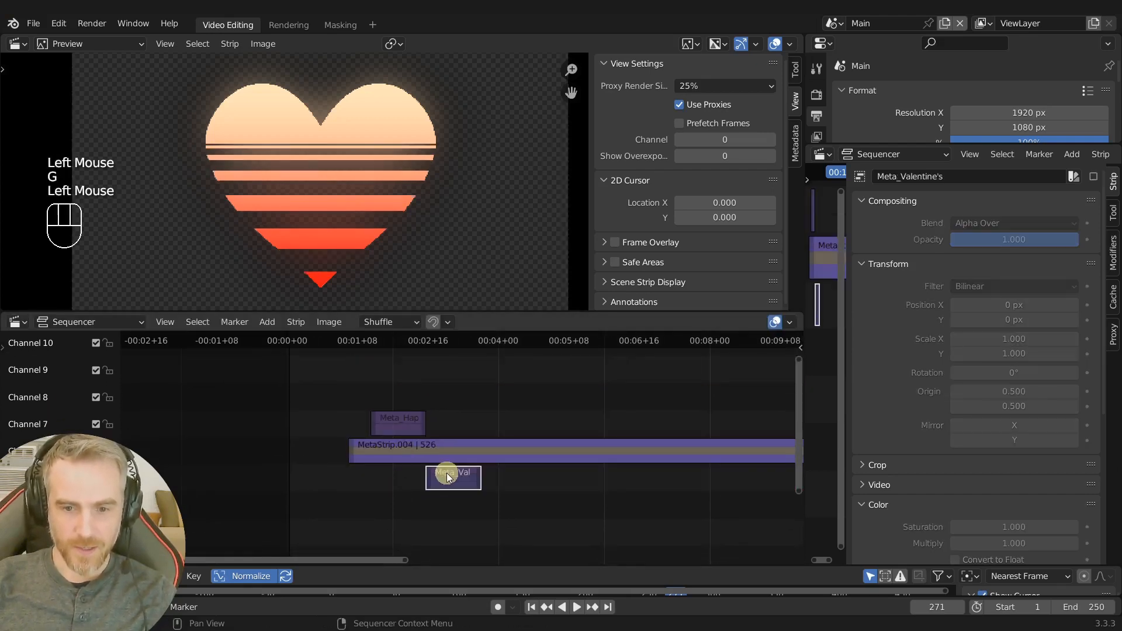
pyautogui.press('g')
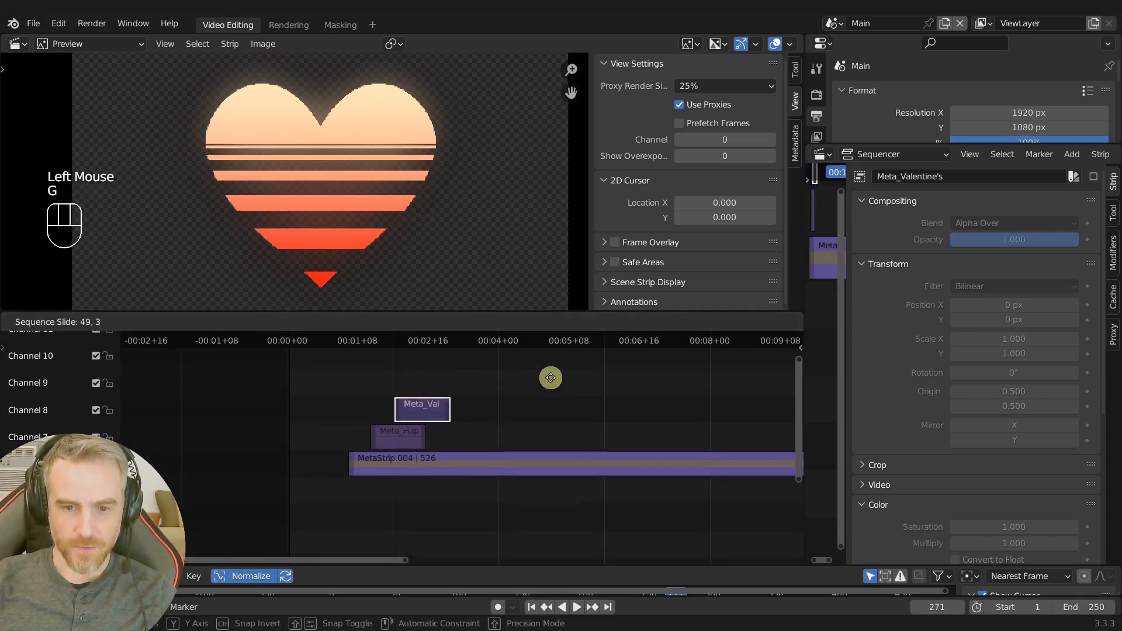
pyautogui.click(530, 392)
# - Move the Meta_Happy strip up to channel 11, aligned with the Meta_Valentine's strip, and unmute both strips
pyautogui.click(403, 449)
pyautogui.moveTo(403, 449); pyautogui.dragTo(406, 474, button='middle')
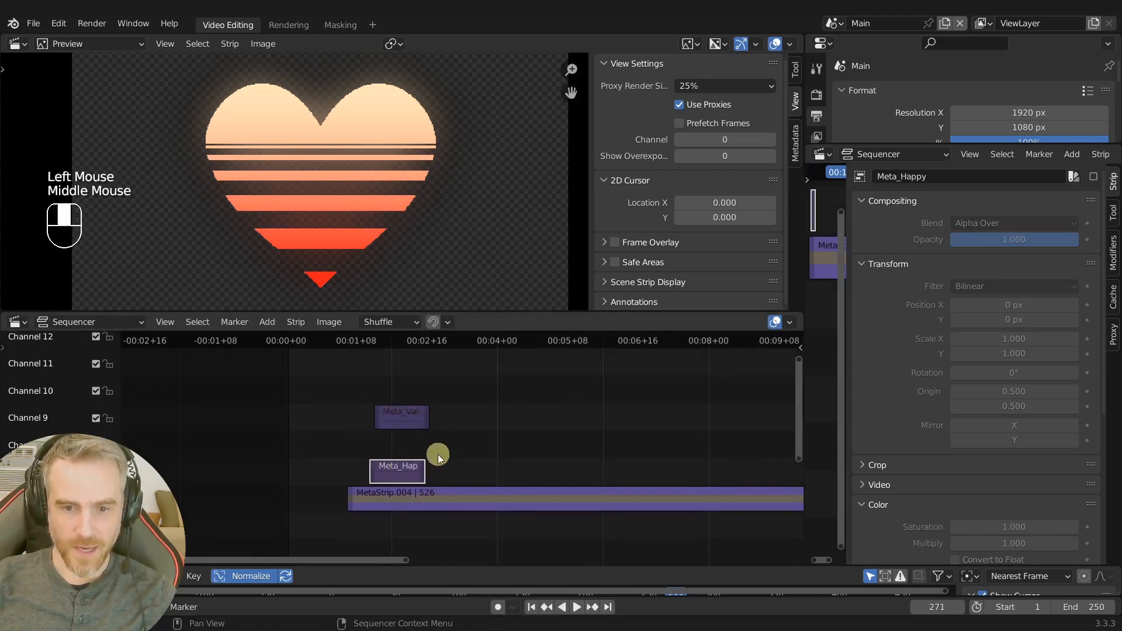
pyautogui.press('g')
pyautogui.click(411, 400)
pyautogui.hotkey('alt', 'h')
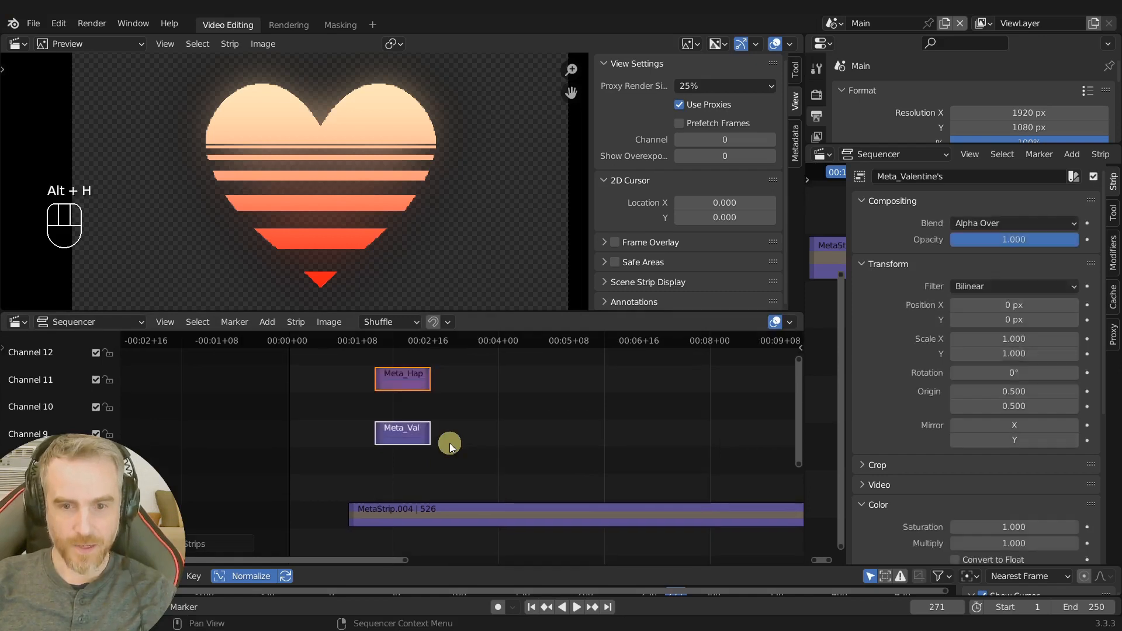
pyautogui.click(449, 437)
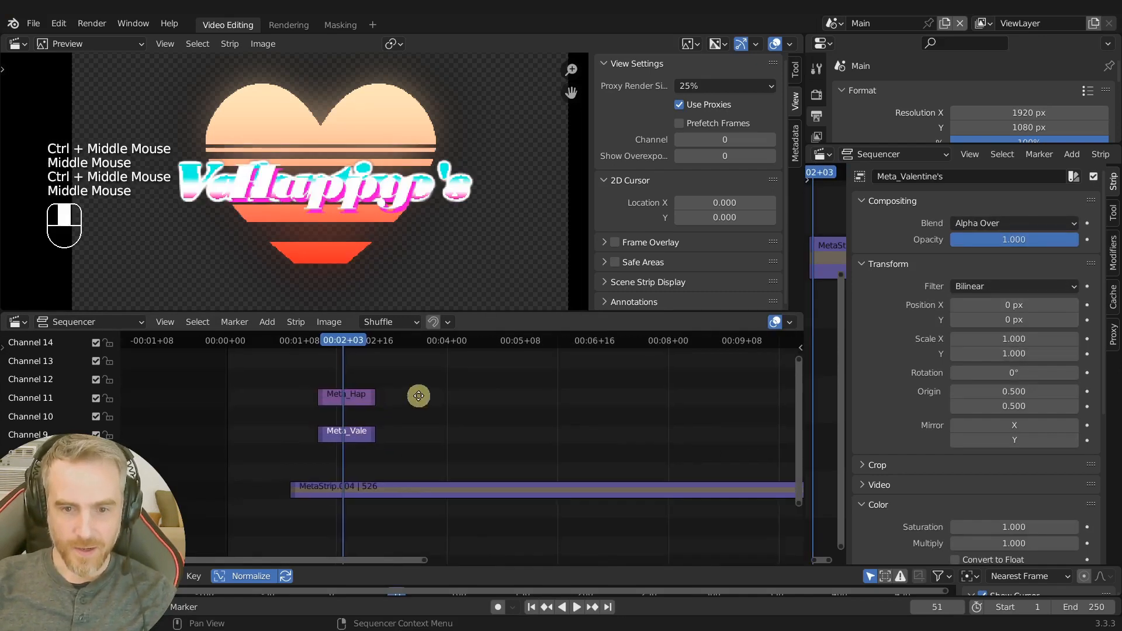
# - Move the Valentine's title straight down in the preview to a Y position of about -284 px, below Happy
pyautogui.moveTo(417, 396); pyautogui.dragTo(459, 389, button='middle')
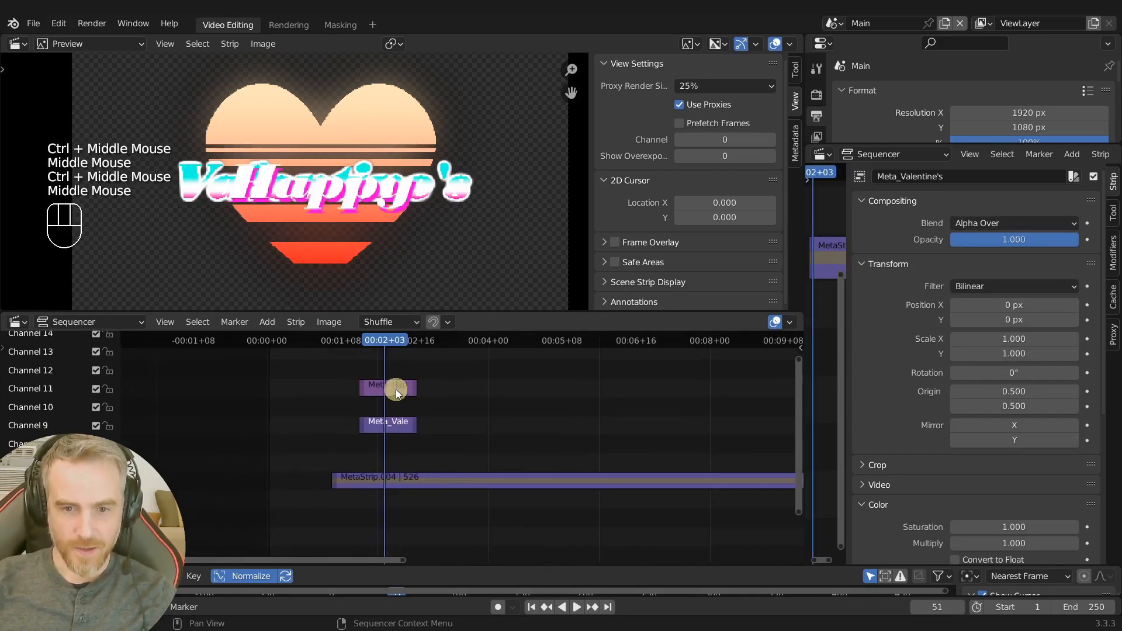
pyautogui.scroll(-3, 387, 222)
pyautogui.scroll(1, 387, 222)
pyautogui.scroll(1, 386, 220)
pyautogui.scroll(-1, 385, 218)
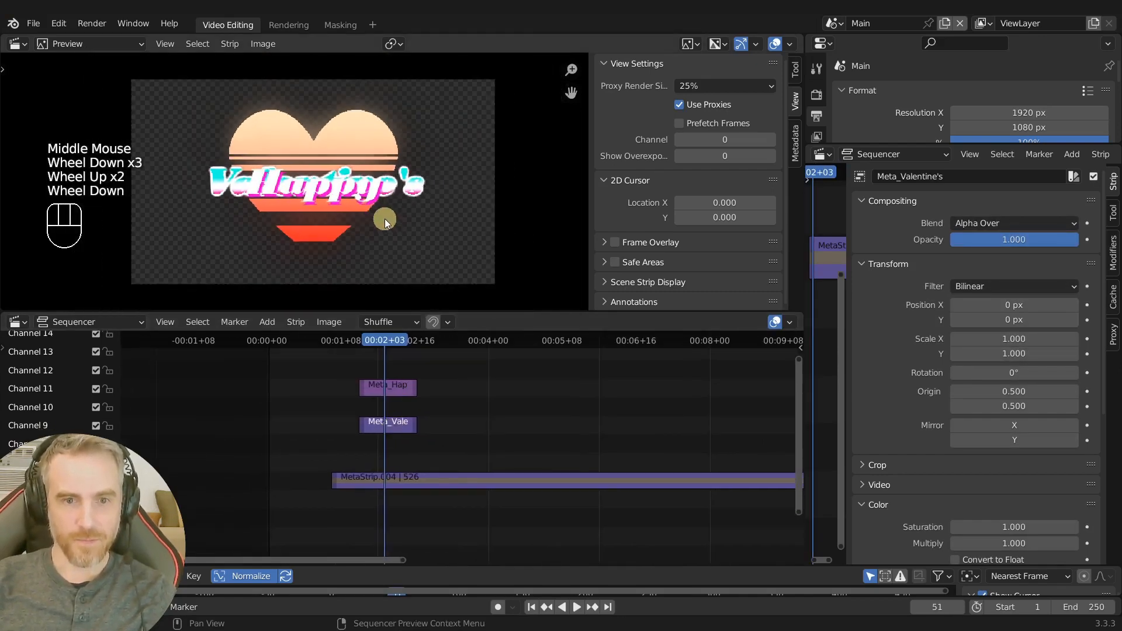
pyautogui.scroll(1, 385, 219)
pyautogui.click(393, 426)
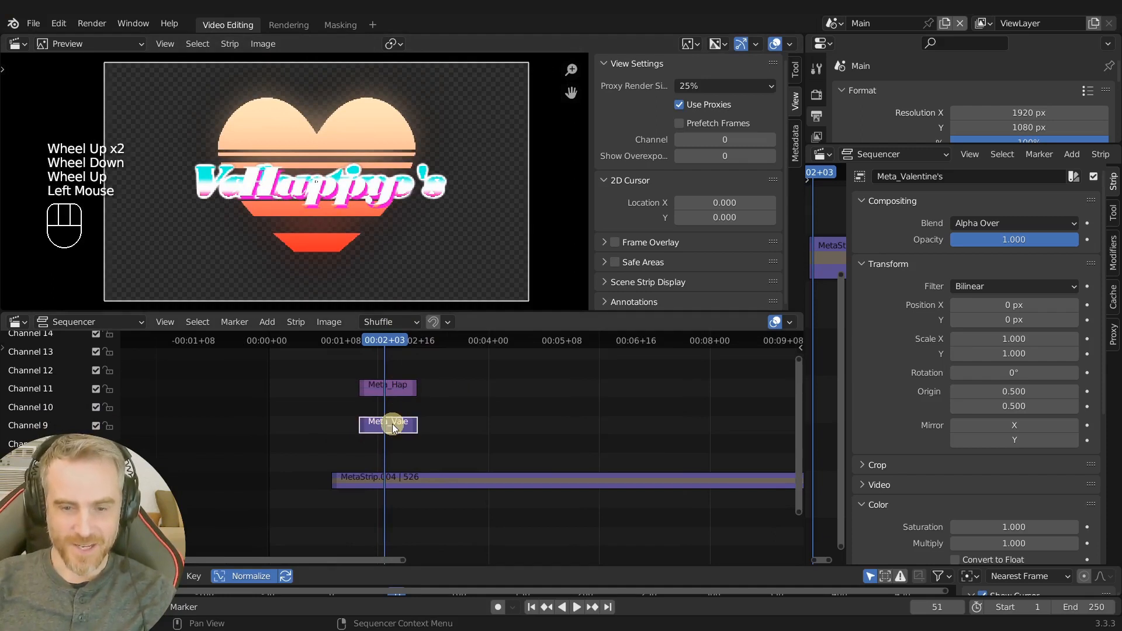
pyautogui.press('g')
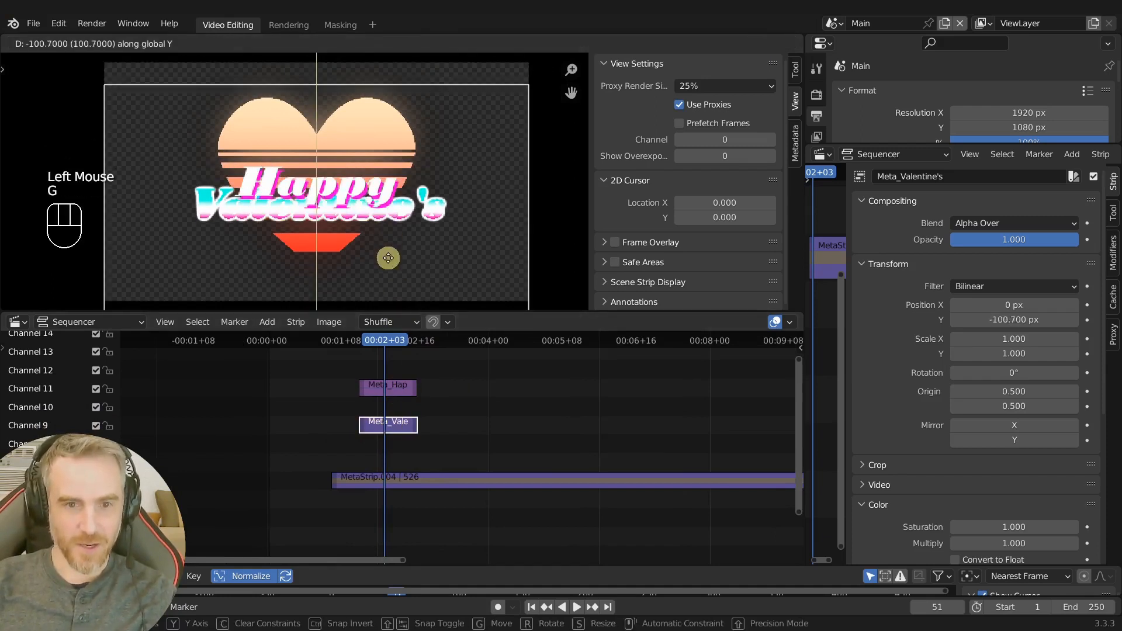
pyautogui.click(391, 299)
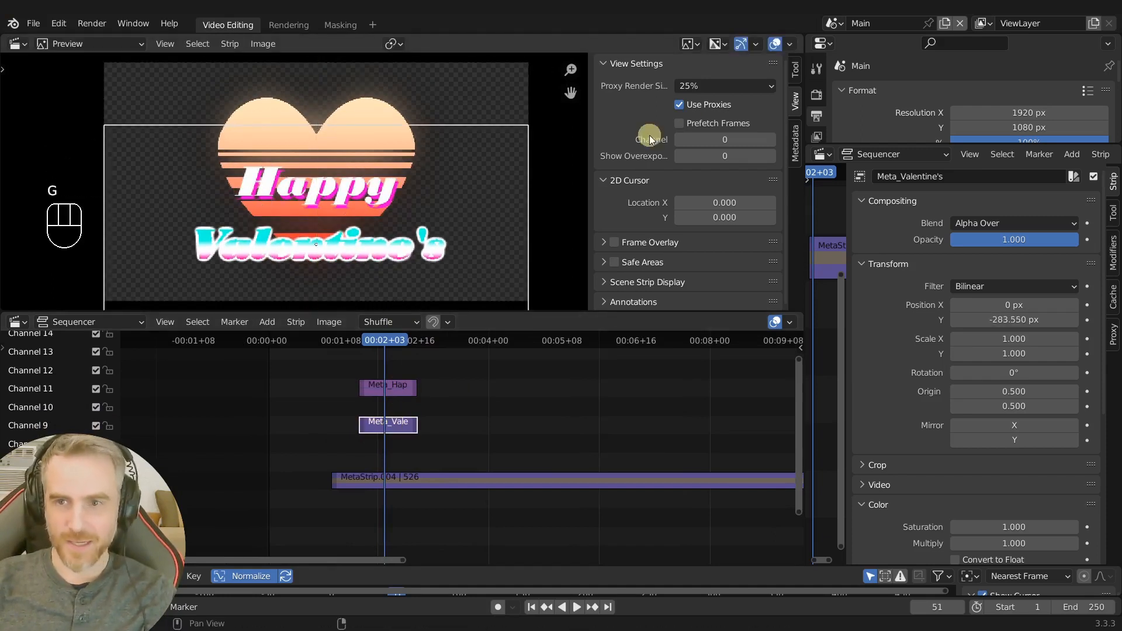
# - Set the preview's proxy render size to 100%
pyautogui.click(685, 87)
pyautogui.click(687, 186)
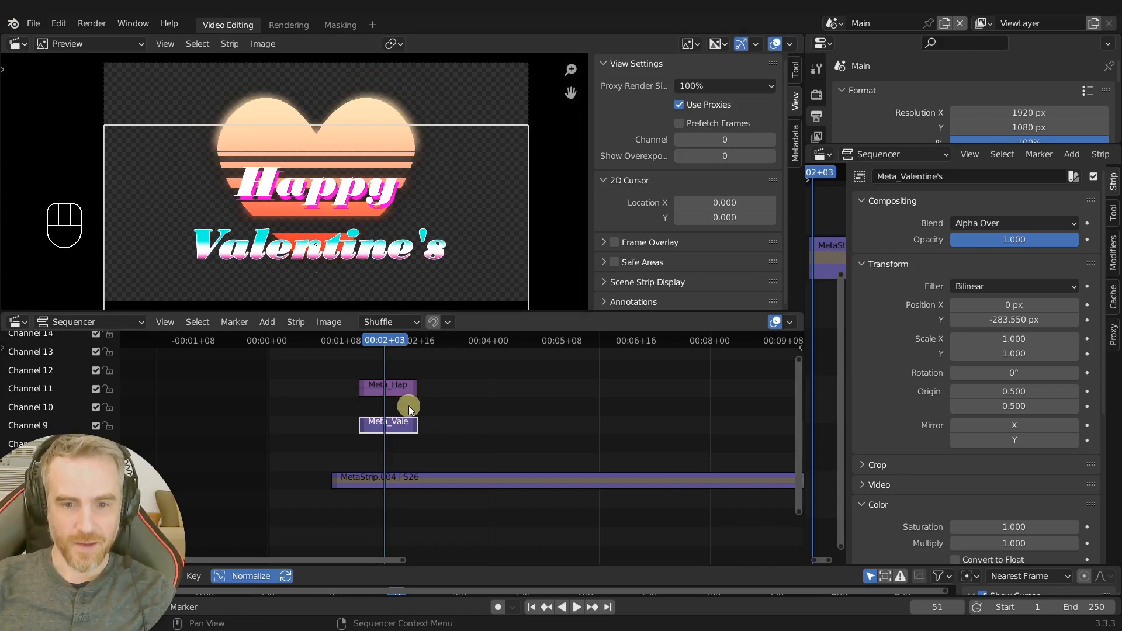
pyautogui.scroll(-2, 349, 234)
pyautogui.scroll(1, 348, 233)
pyautogui.moveTo(349, 234); pyautogui.dragTo(352, 202, button='middle')
pyautogui.scroll(1, 353, 193)
pyautogui.scroll(-1, 353, 188)
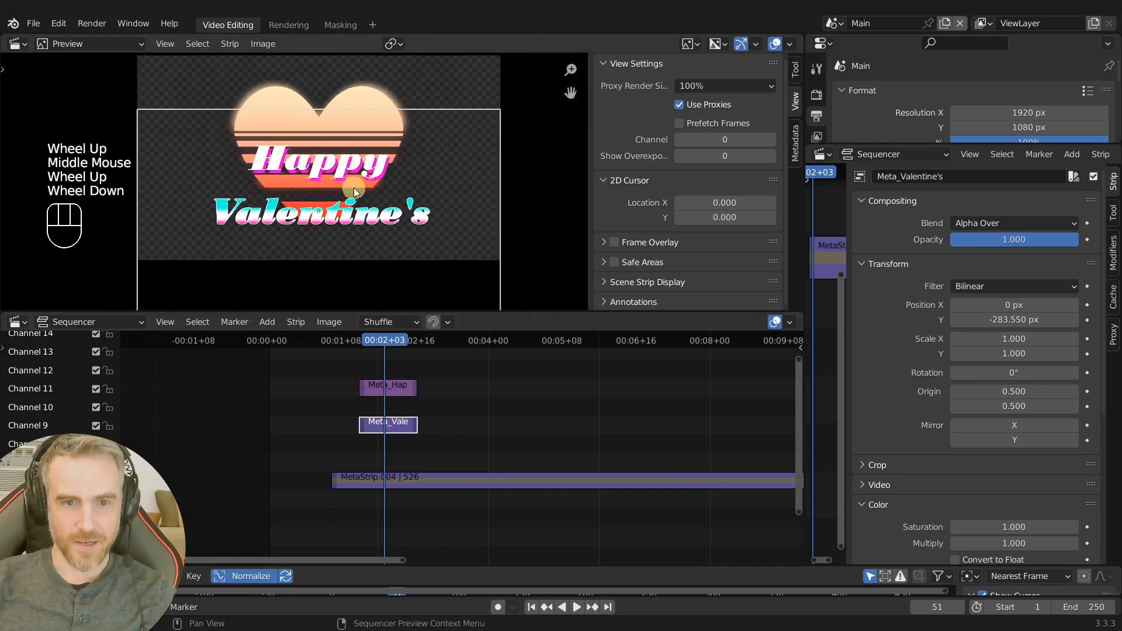
# - Scale the heart meta strip to about 1.09 and raise it to a Y position of about 43 px
pyautogui.click(434, 480)
pyautogui.press('s')
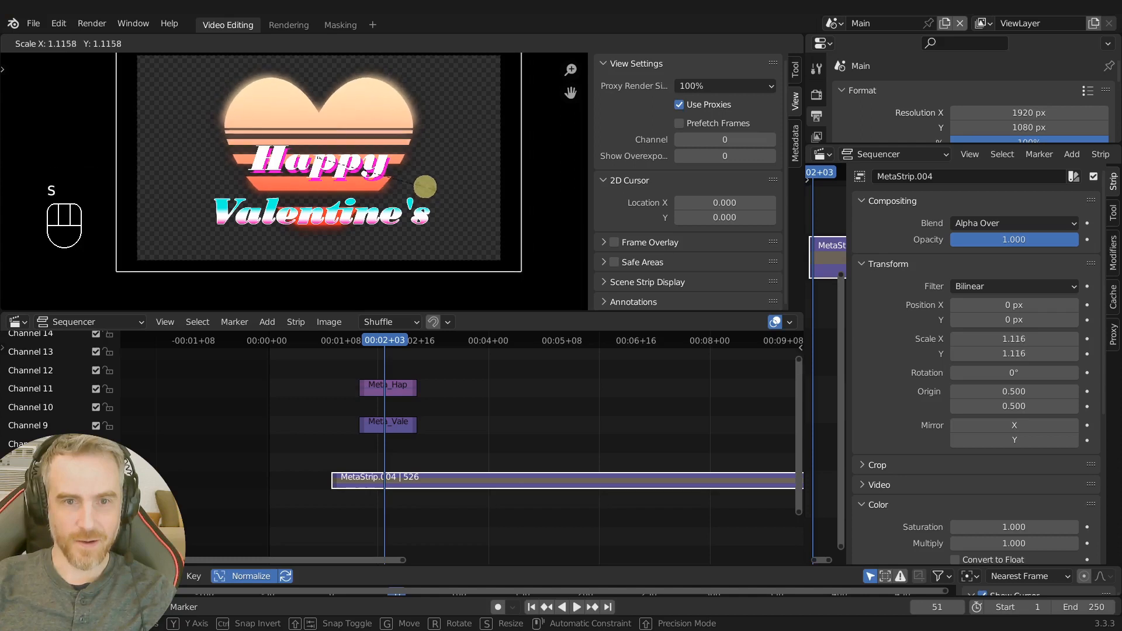
pyautogui.click(425, 190)
pyautogui.press('g')
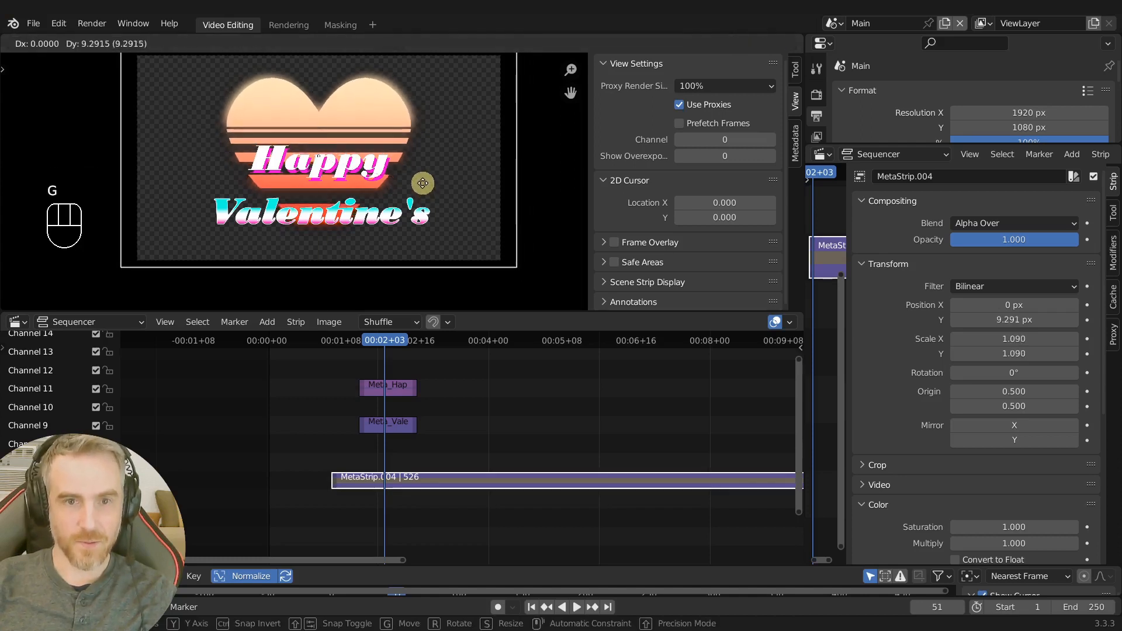
pyautogui.click(424, 182)
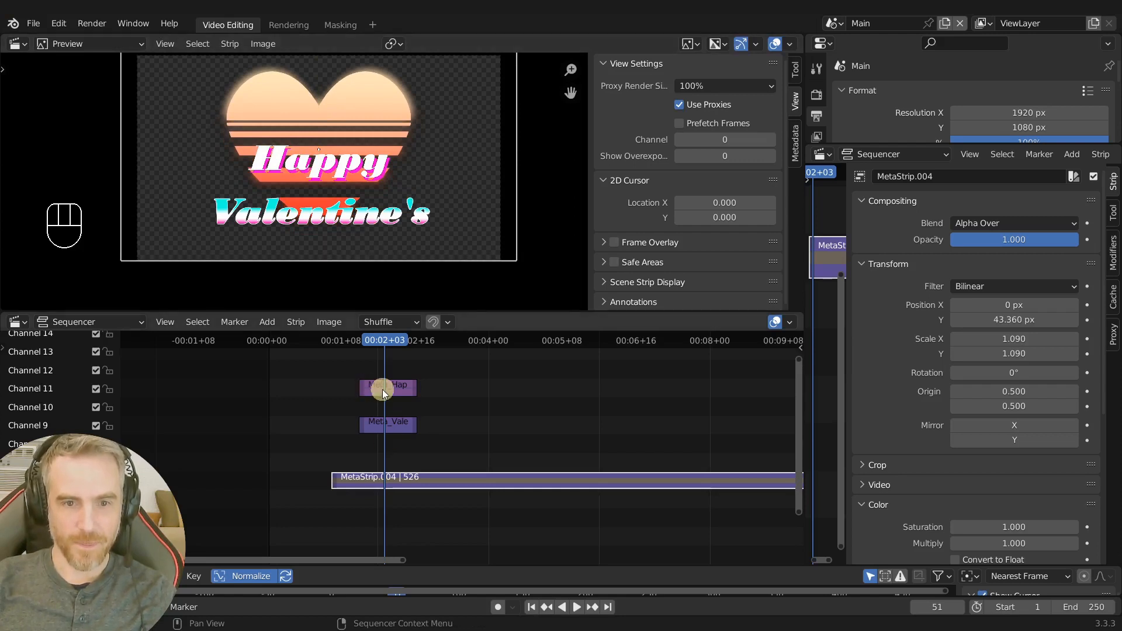
# - Duplicate the Meta_Valentine's strip onto channel 8 and lower the copy to a Y position of about -417 px
pyautogui.click(384, 422)
pyautogui.hotkey('shift', 'd')
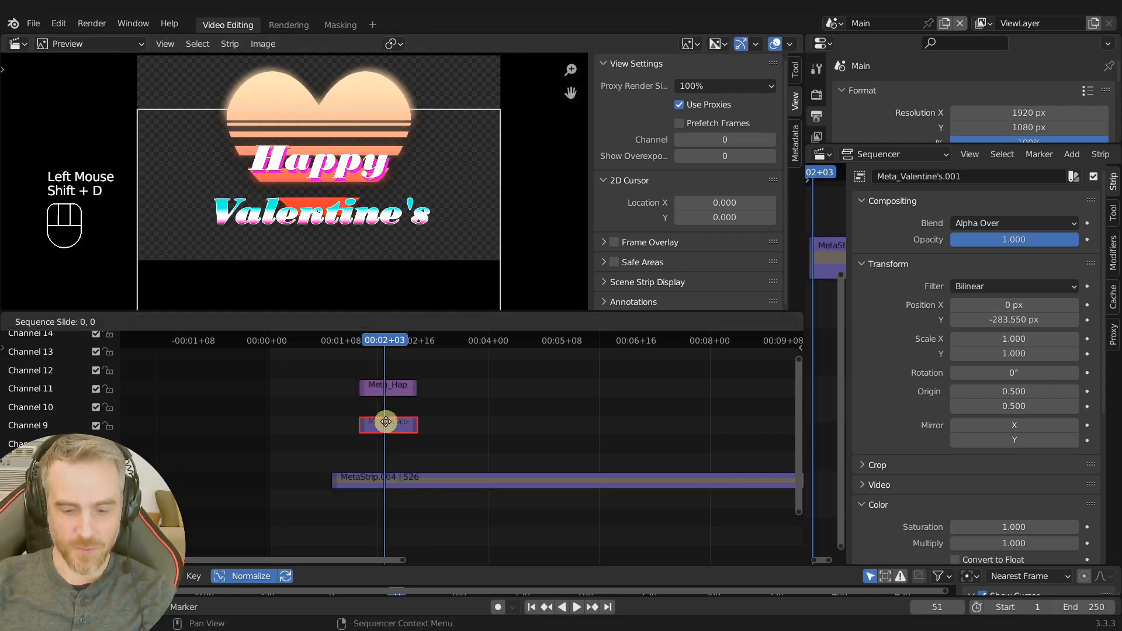
pyautogui.click(387, 442)
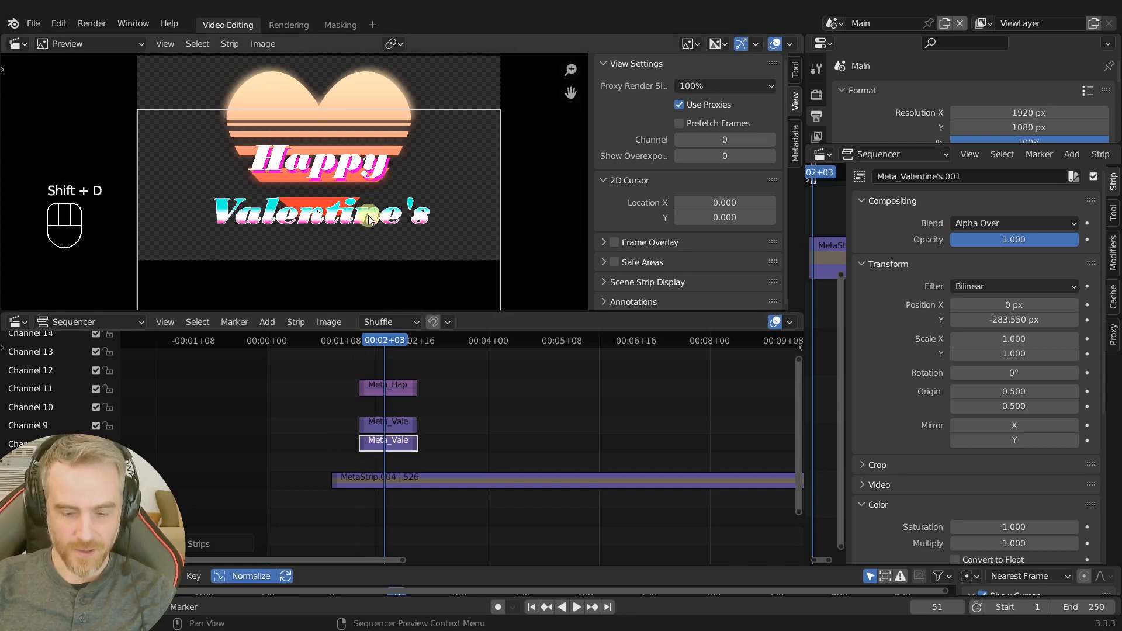
pyautogui.press('g')
pyautogui.click(366, 253)
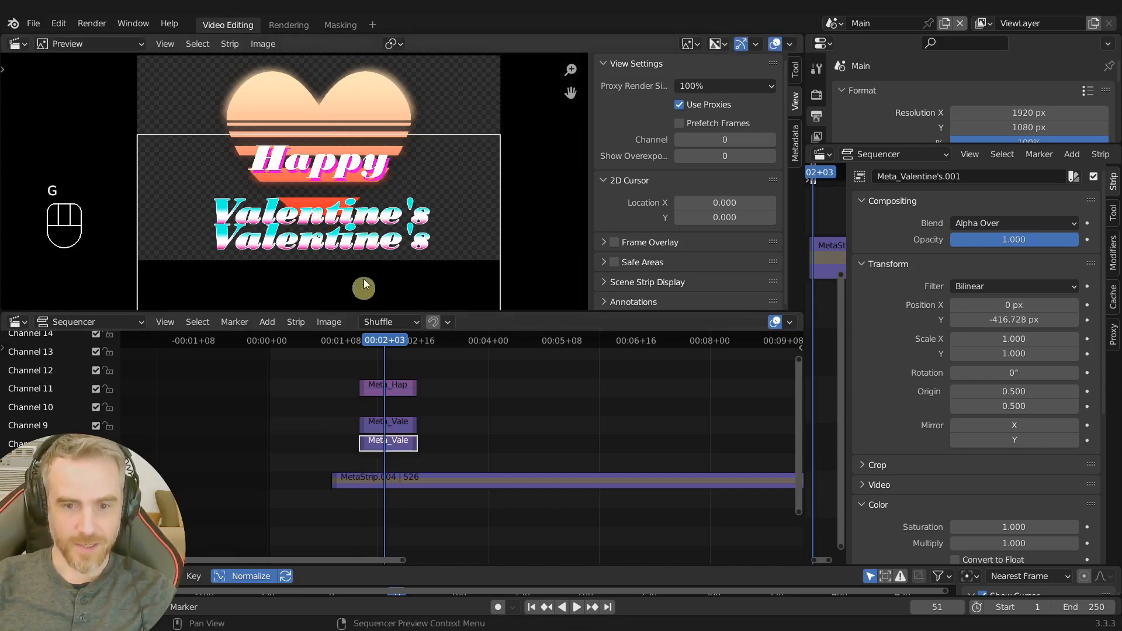
# - Open the duplicated Valentine's meta strip and change its Text.004 strip to read Day
pyautogui.press('Tab')
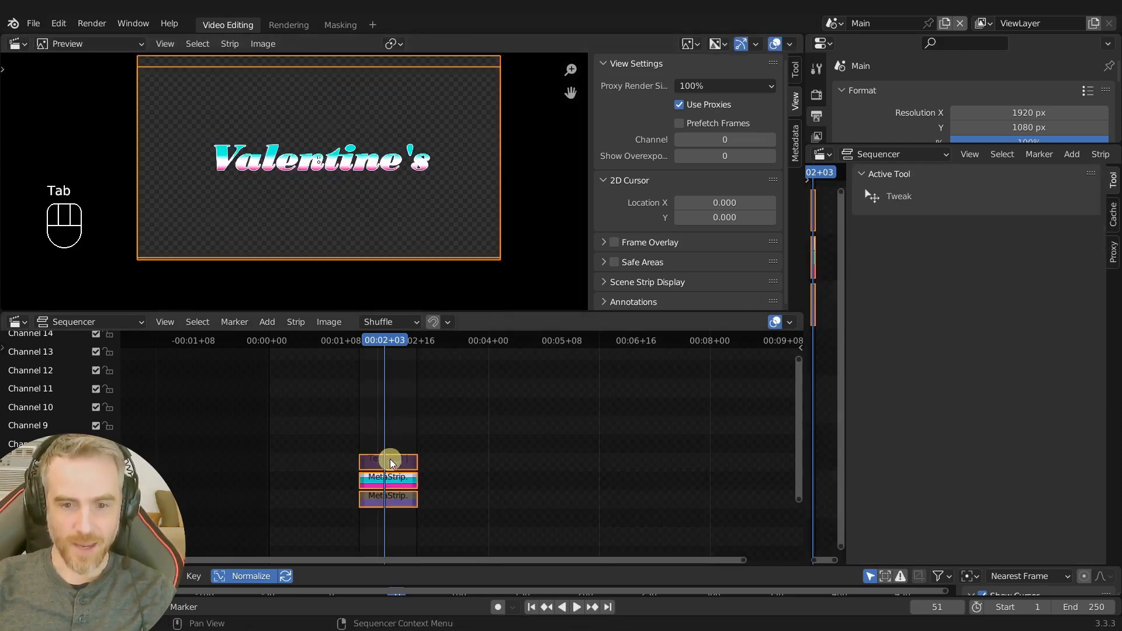
pyautogui.click(392, 460)
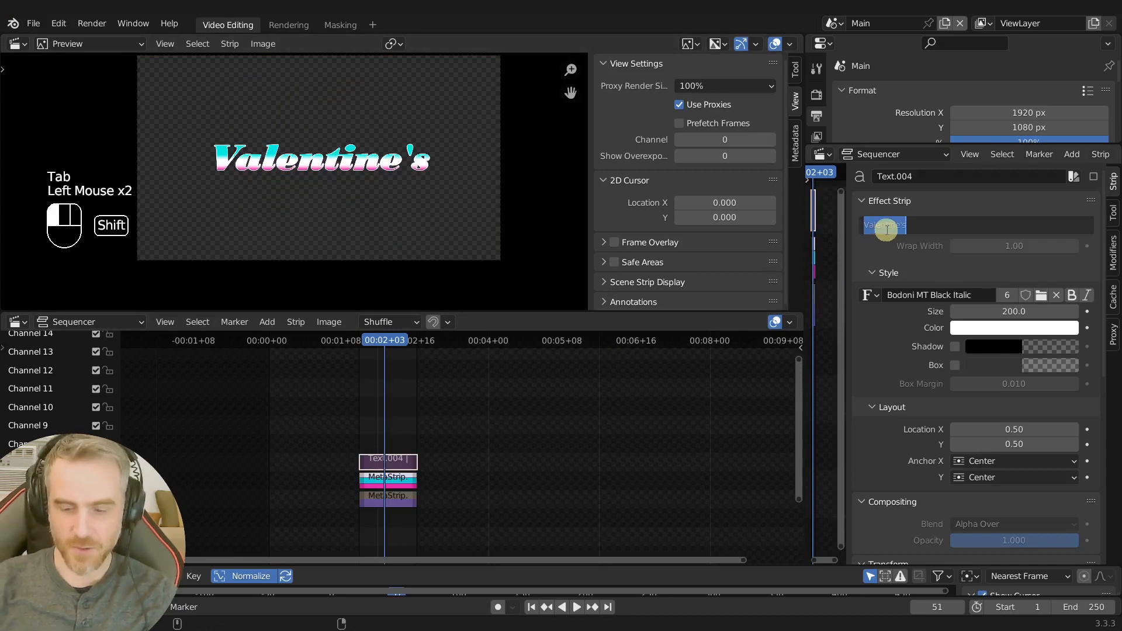
pyautogui.write('Day')
pyautogui.press('Return')
# - Change the text of the Text.005 strip inside the nested MetaStrip.006 to Day and return to the parent meta strip
pyautogui.moveTo(407, 513); pyautogui.dragTo(372, 467, button='middle')
pyautogui.click(373, 469)
pyautogui.press('Tab')
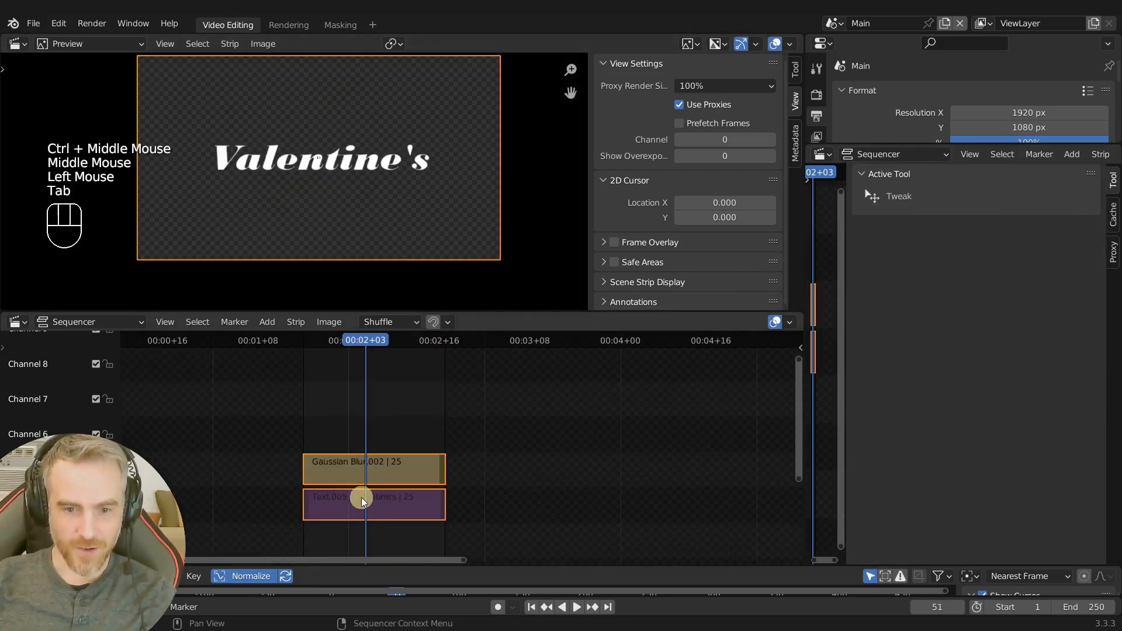
pyautogui.click(363, 496)
pyautogui.doubleClick(921, 222)
pyautogui.write('D')
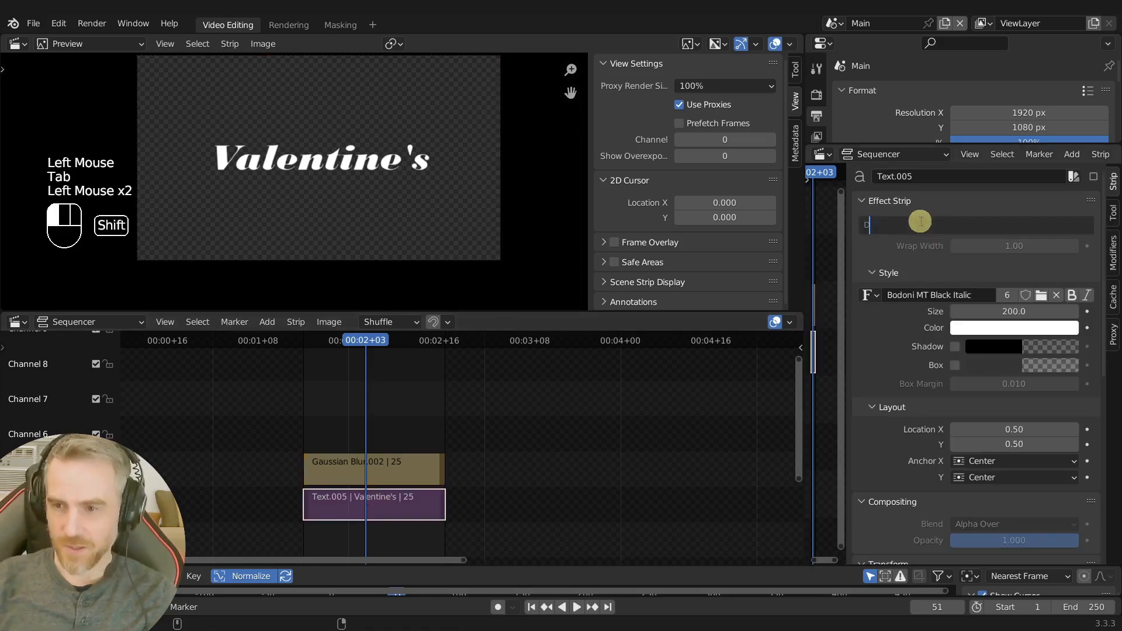
pyautogui.write('ay')
pyautogui.press('Return')
pyautogui.click(510, 457)
pyautogui.press('Tab')
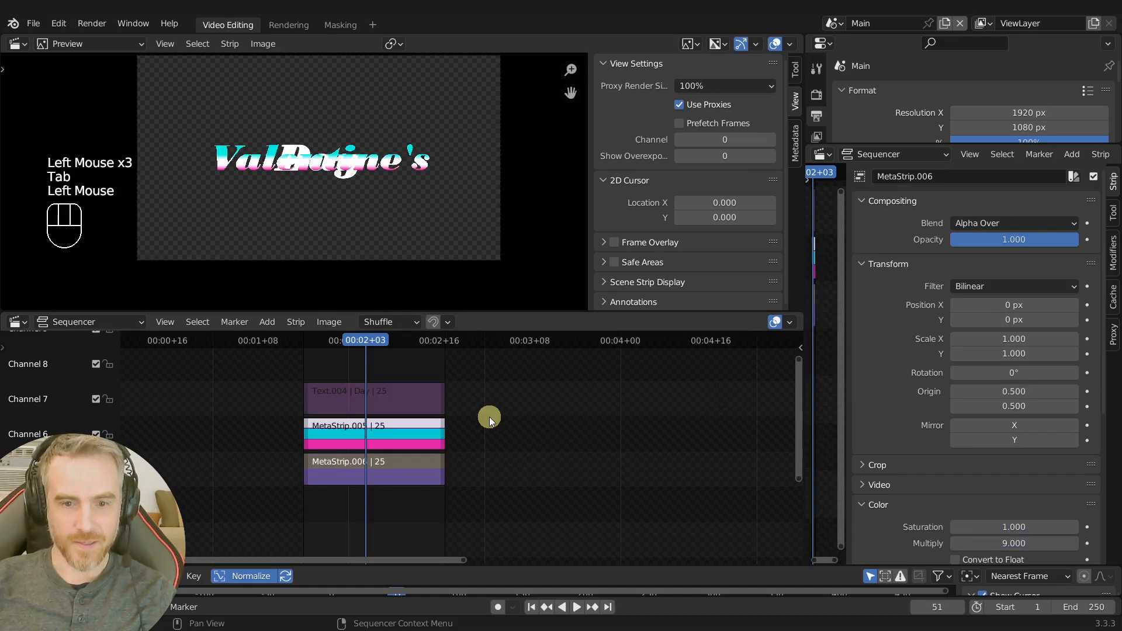
# - Refresh the sequencer preview and leave the duplicated meta strip to return to the main timeline
pyautogui.click(408, 369)
pyautogui.hotkey('ctrl', 'r')
pyautogui.click(404, 367)
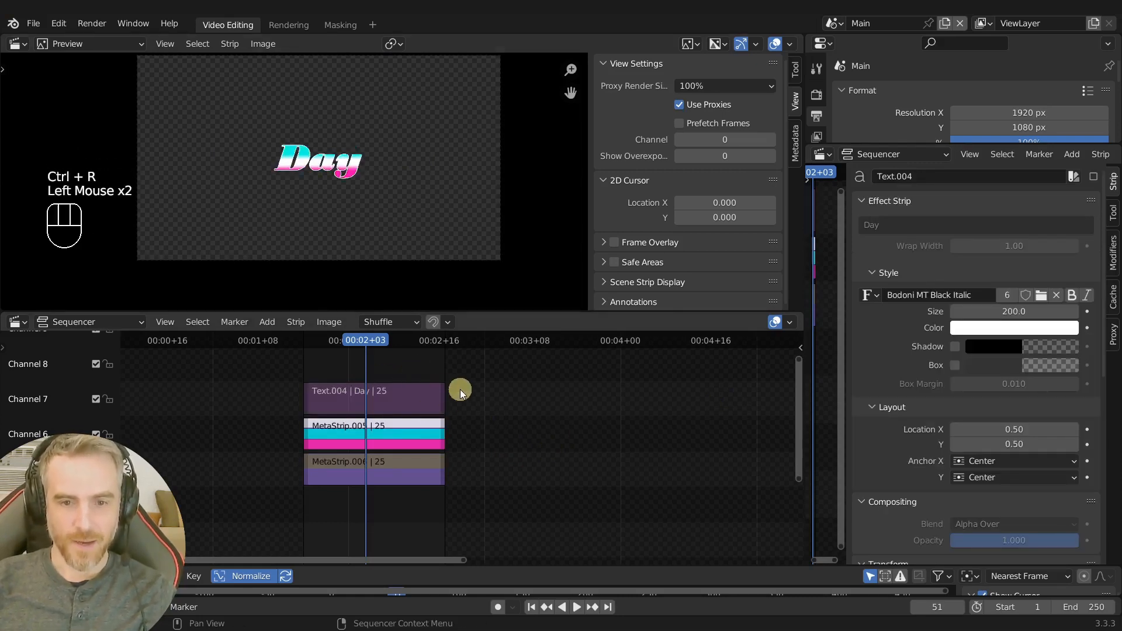
pyautogui.press('Tab')
pyautogui.moveTo(433, 391); pyautogui.dragTo(440, 442, button='middle')
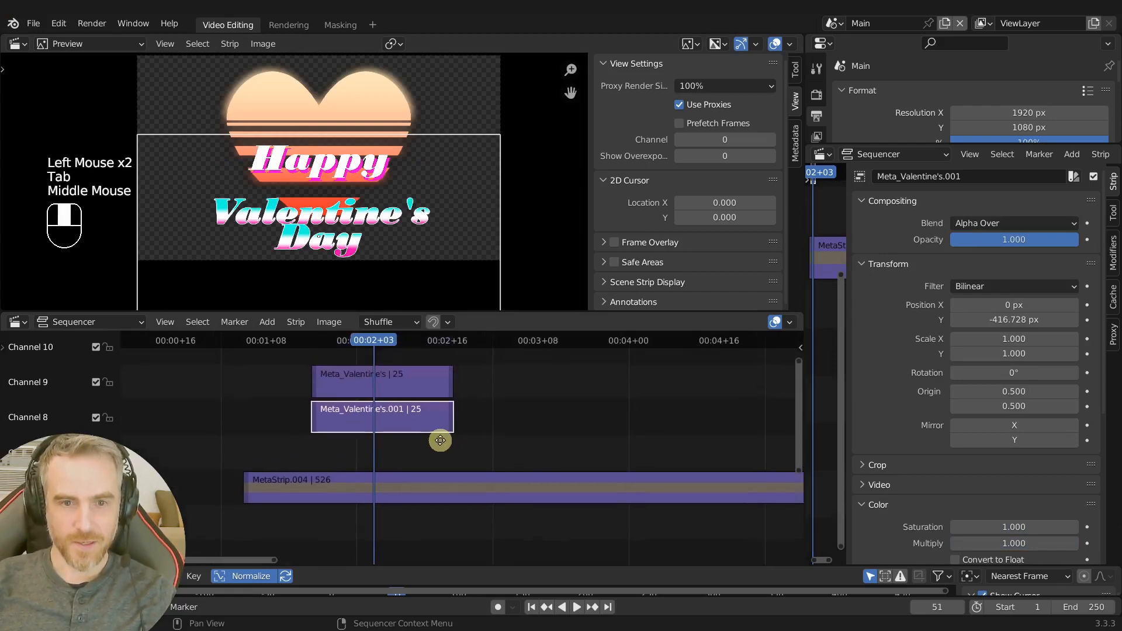
# - Scale the Day title strip down to about 0.76
pyautogui.click(409, 397)
pyautogui.press('s')
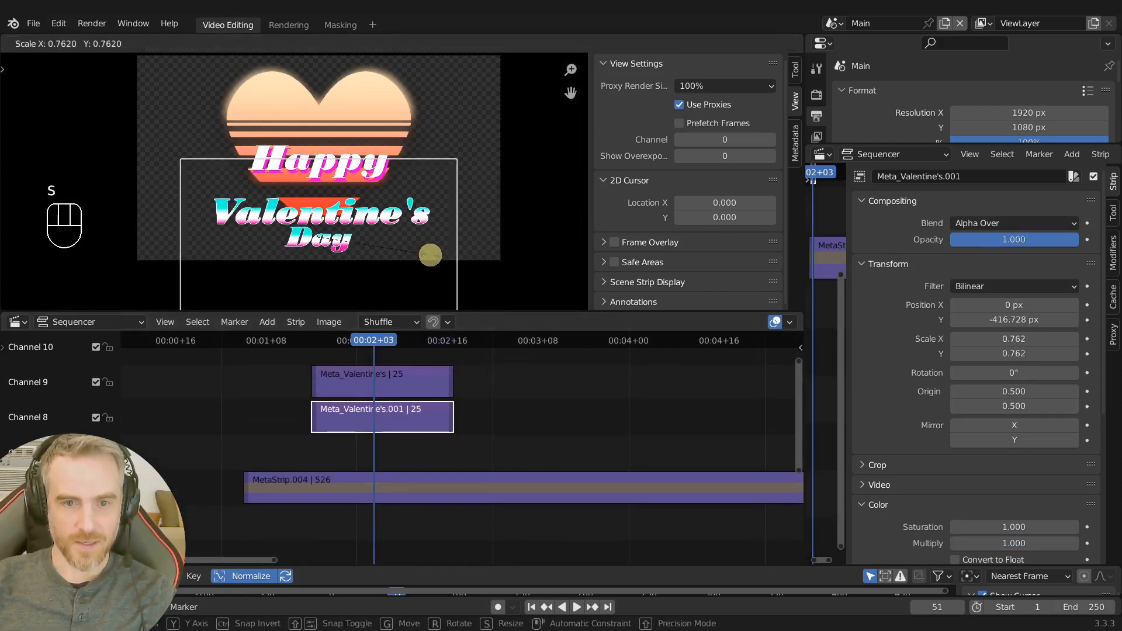
pyautogui.click(430, 256)
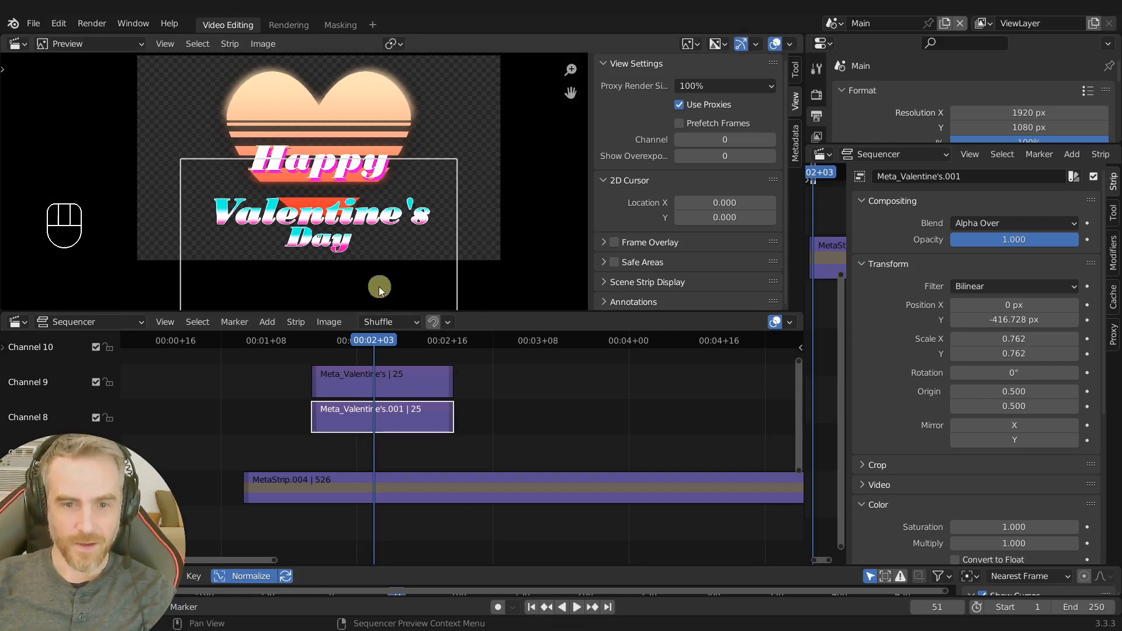
# - Raise the Valentine's title vertically to a Y position of about -246 px
pyautogui.click(379, 378)
pyautogui.press('g')
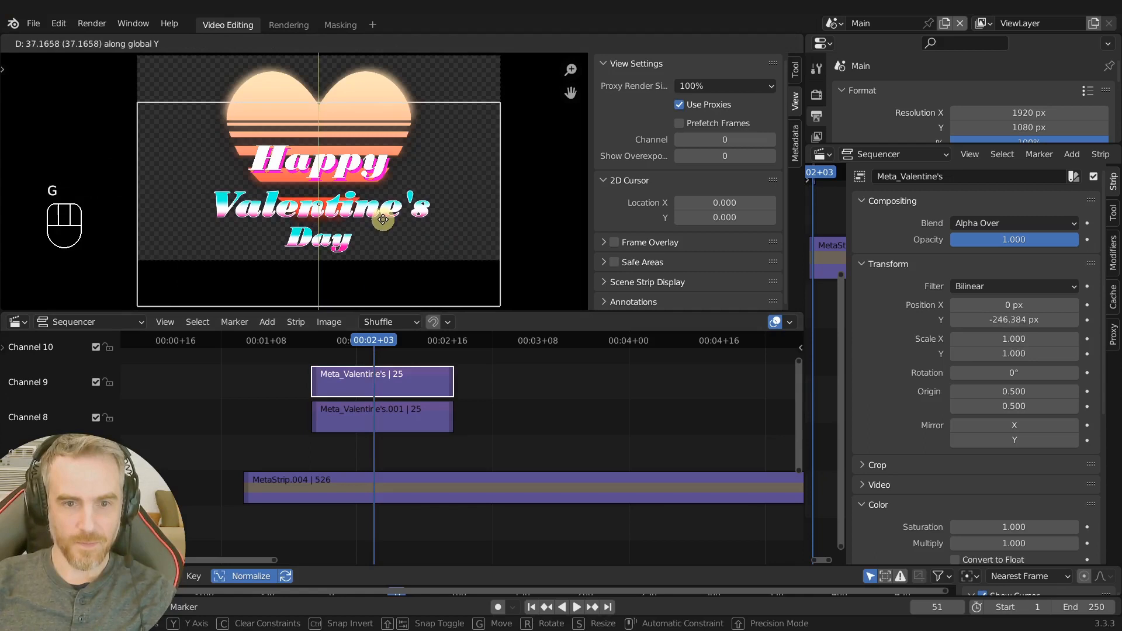
pyautogui.click(380, 218)
# - Scale the heart meta strip down to about 1.01 and raise it vertically to a Y position of about 84 px
pyautogui.click(439, 158)
pyautogui.press('s')
pyautogui.click(432, 163)
pyautogui.press('g')
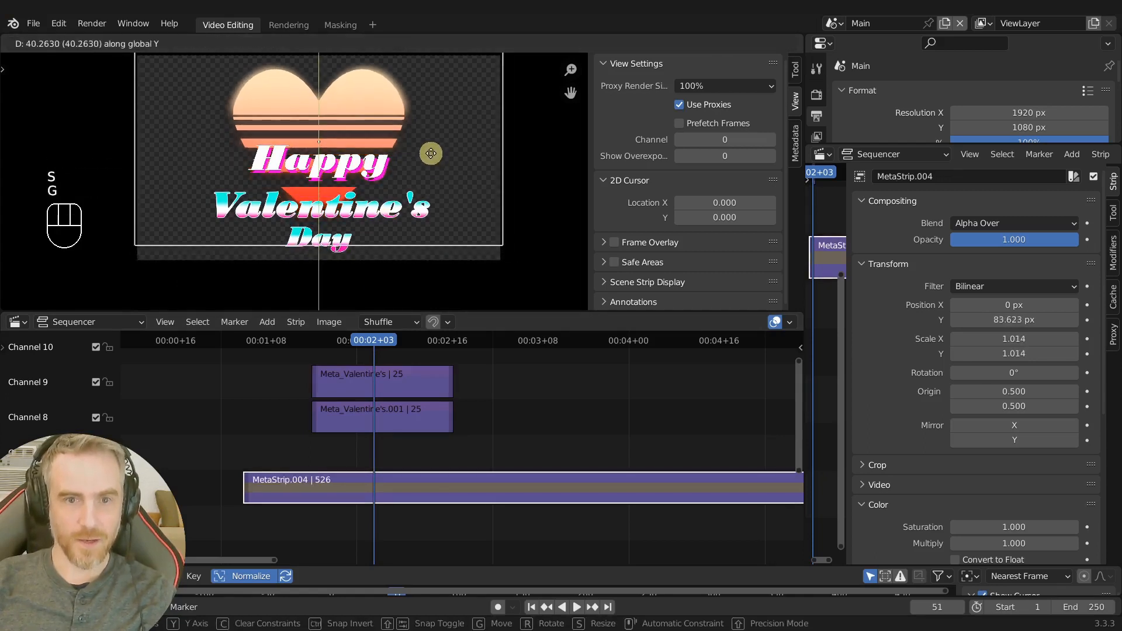
pyautogui.click(430, 152)
# - Raise the Happy title onto the upper heart at a Y position of about 223 px and scale it to about 0.87
pyautogui.scroll(-2, 433, 164)
pyautogui.scroll(2, 416, 203)
pyautogui.moveTo(378, 410); pyautogui.dragTo(372, 489, button='middle')
pyautogui.click(376, 379)
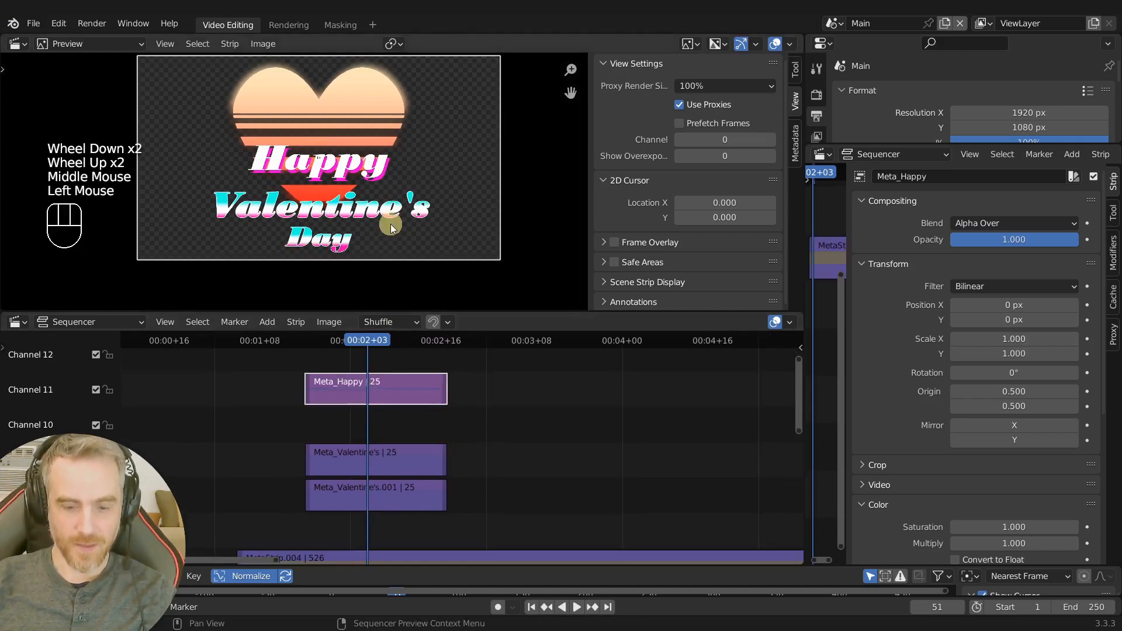
pyautogui.press('g')
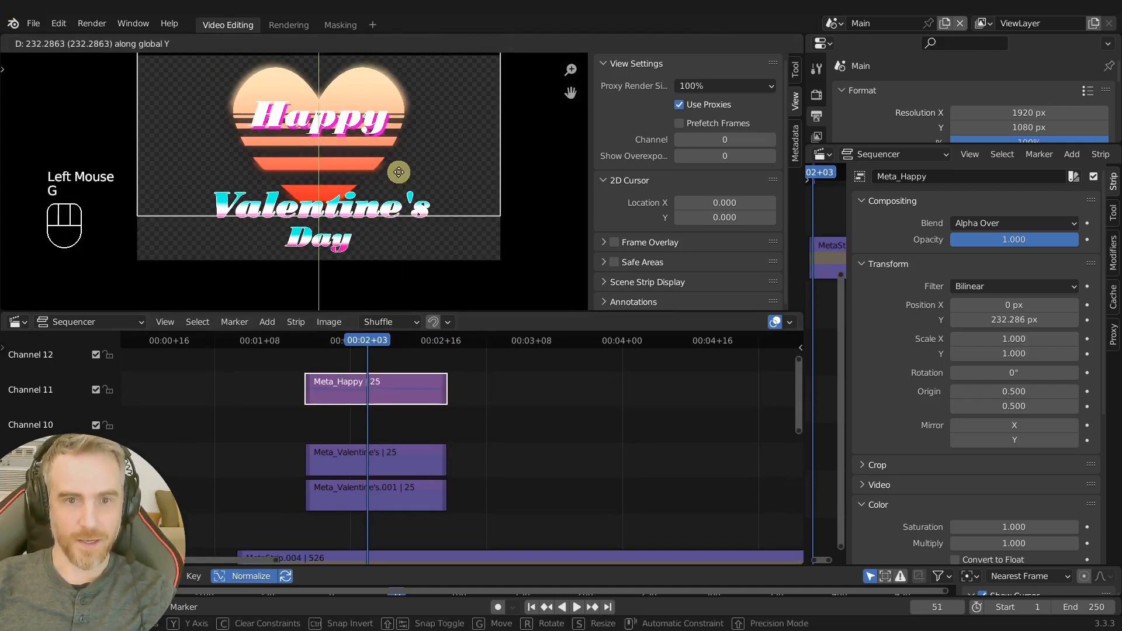
pyautogui.click(398, 172)
pyautogui.press('s')
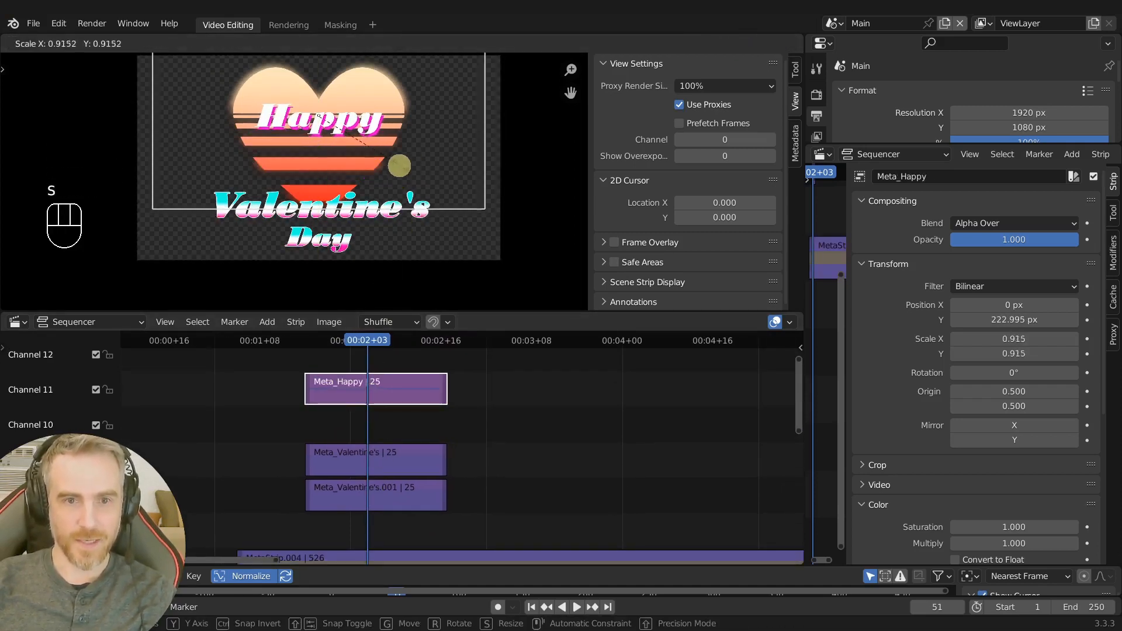
pyautogui.click(397, 169)
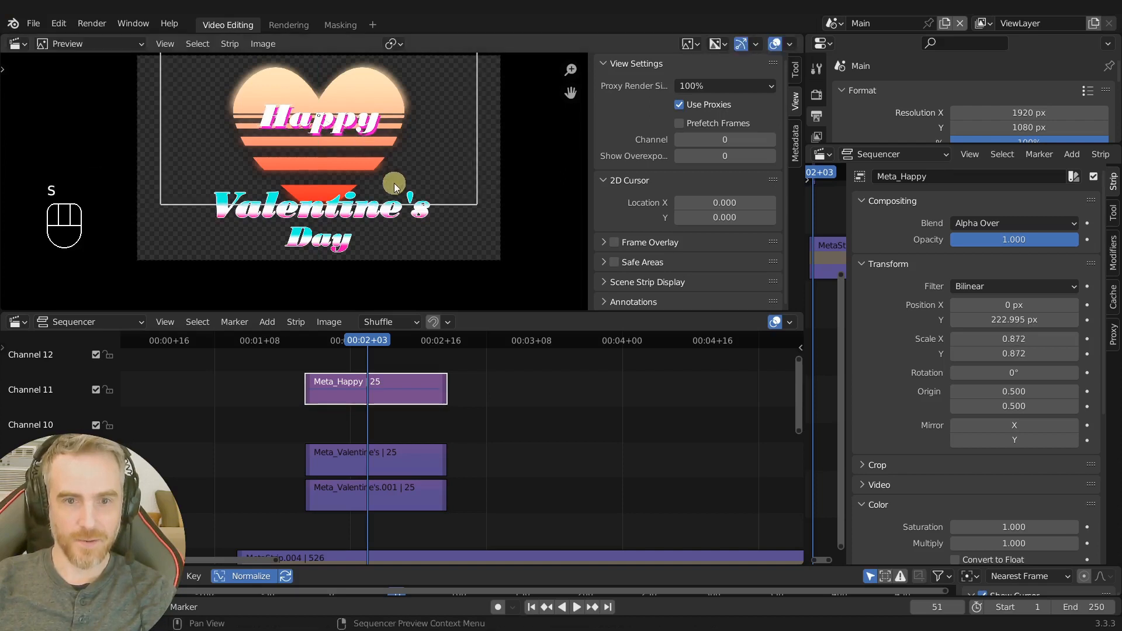
pyautogui.click(481, 402)
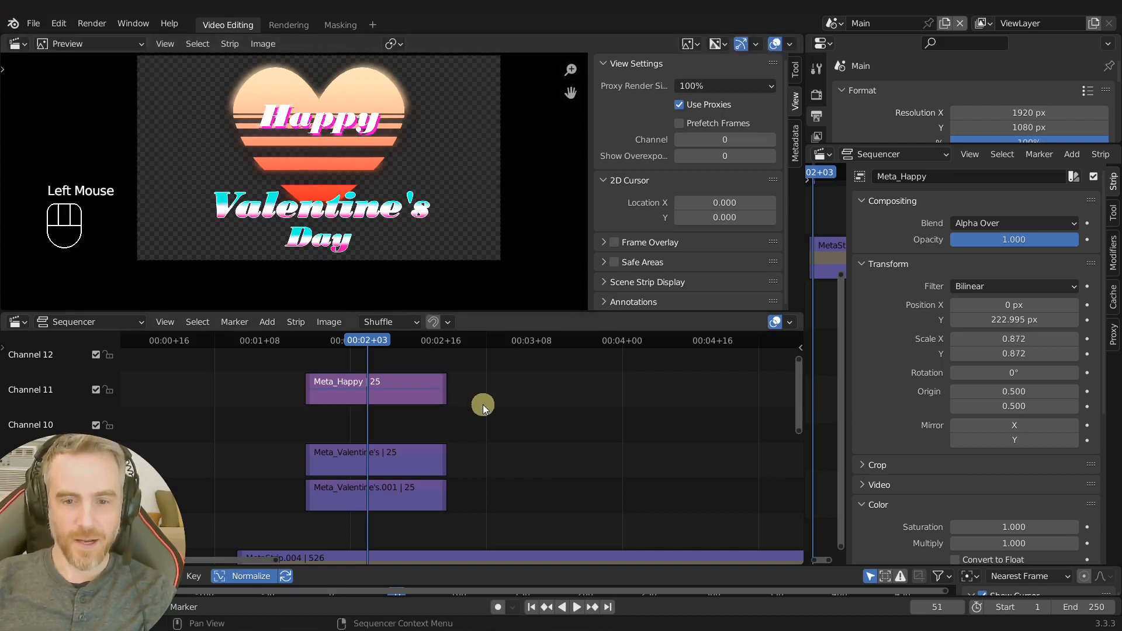
pyautogui.moveTo(482, 402); pyautogui.dragTo(488, 316, button='middle')
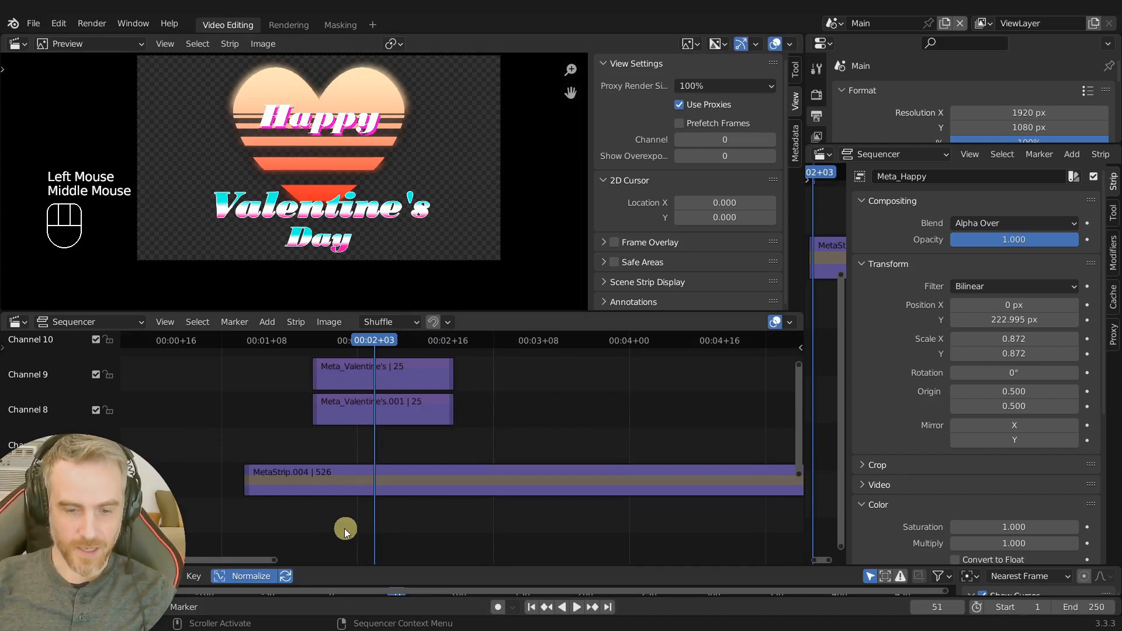
# - Add a colour strip at frame 1 and place it on a channel beneath the heart meta strip
pyautogui.click(530, 607)
pyautogui.scroll(-4, 411, 536)
pyautogui.keyDown('shift'); pyautogui.scroll(1, 412, 531); pyautogui.keyUp('shift')
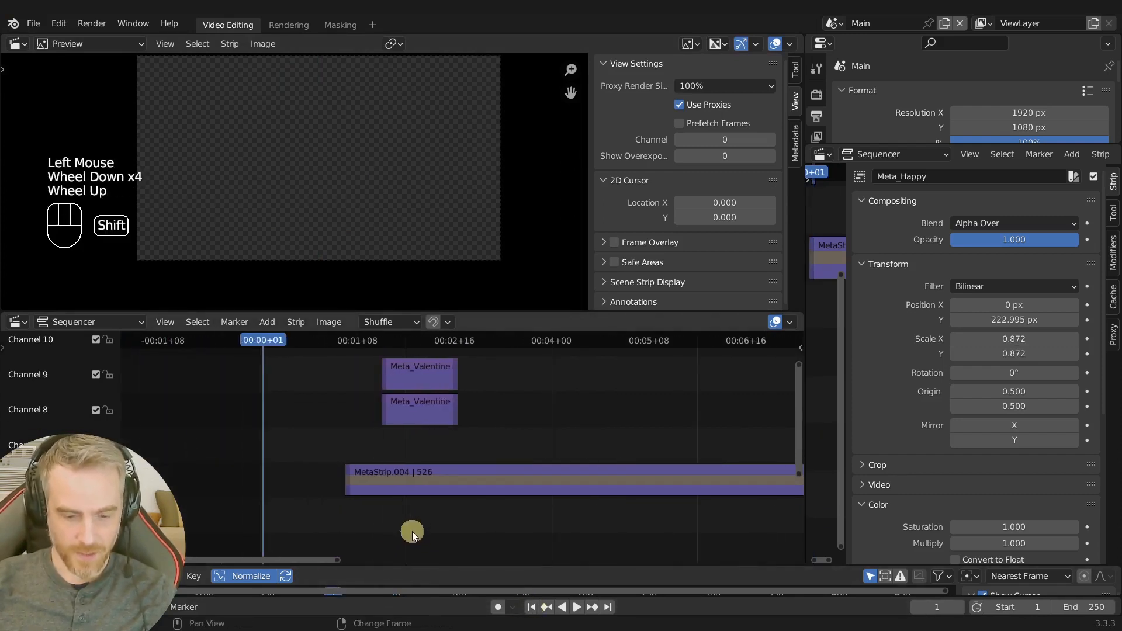
pyautogui.hotkey('shift', 'a')
pyautogui.click(398, 481)
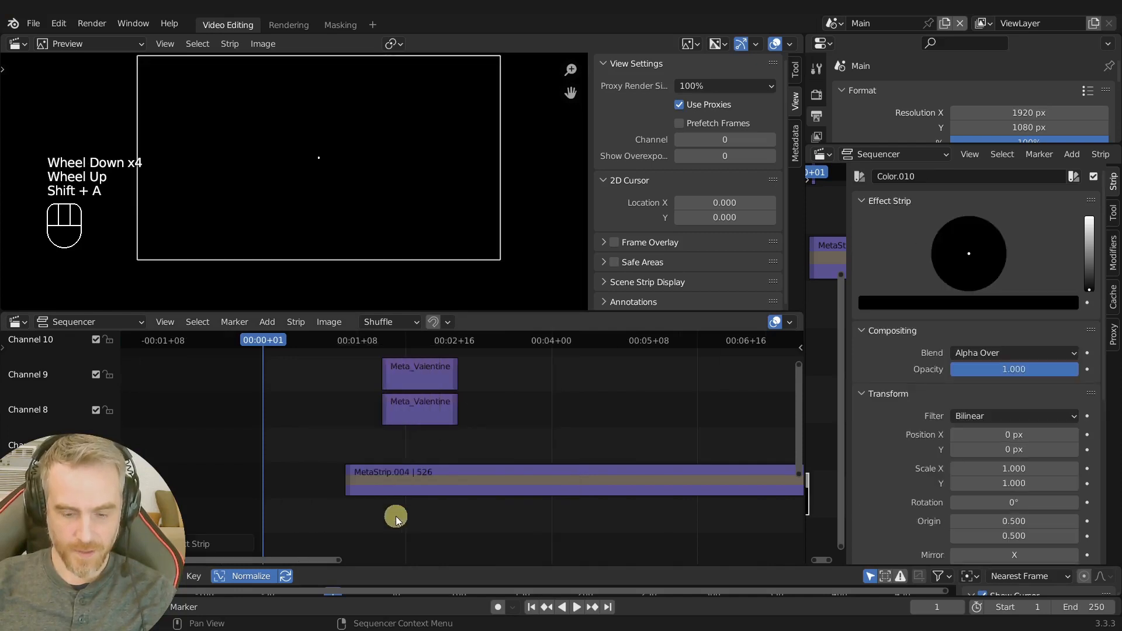
pyautogui.press('g')
pyautogui.click(376, 407)
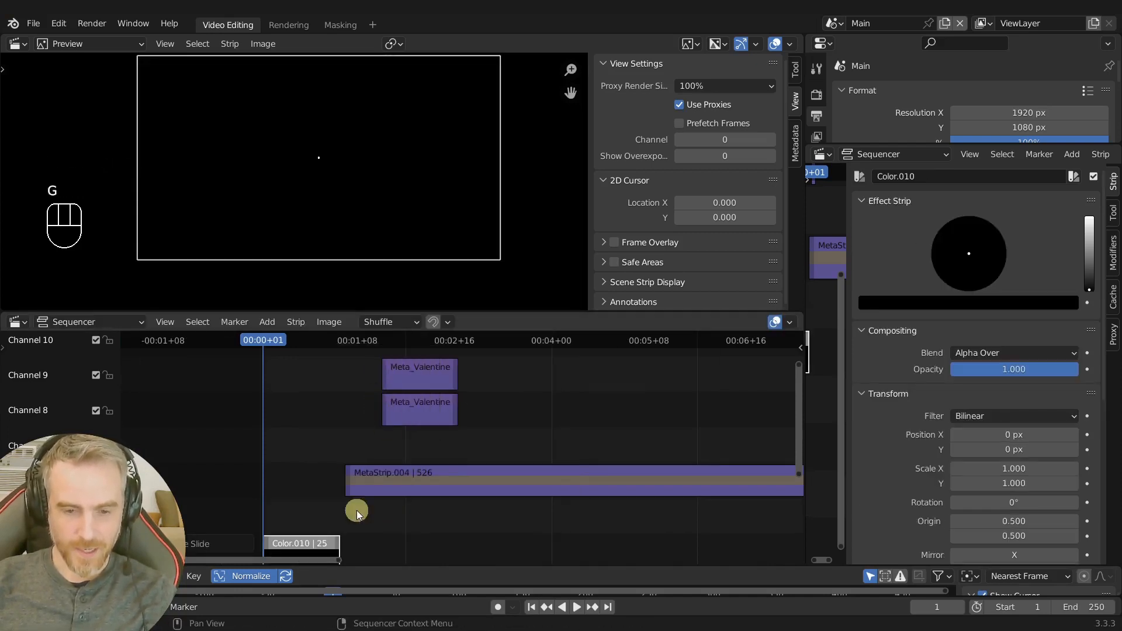
# - Extend the end of the new colour strip to a length of 219 frames
pyautogui.moveTo(357, 512); pyautogui.dragTo(225, 383, button='middle')
pyautogui.moveTo(208, 396); pyautogui.dragTo(758, 435)
pyautogui.moveTo(758, 435); pyautogui.dragTo(495, 369, button='middle')
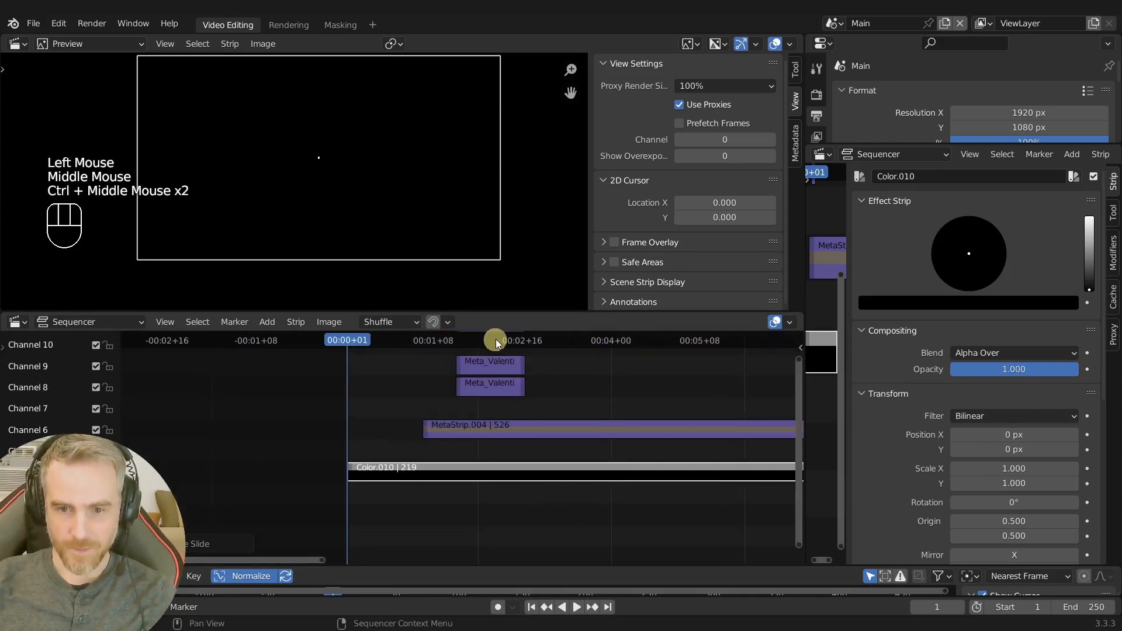
# - Colour the background strip a dark navy blue while previewing it behind the heart and titles
pyautogui.click(494, 342)
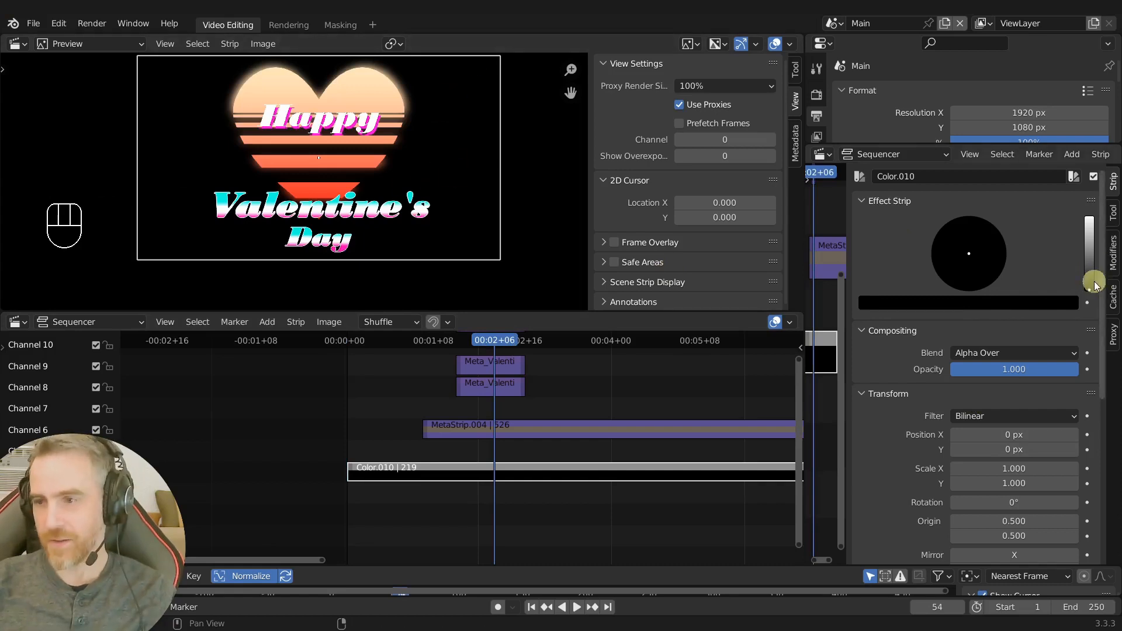
pyautogui.moveTo(1092, 281); pyautogui.dragTo(1091, 219)
pyautogui.moveTo(1018, 247)
pyautogui.mouseDown()
pyautogui.moveTo(1012, 201)
pyautogui.moveTo(998, 229)
pyautogui.mouseUp()
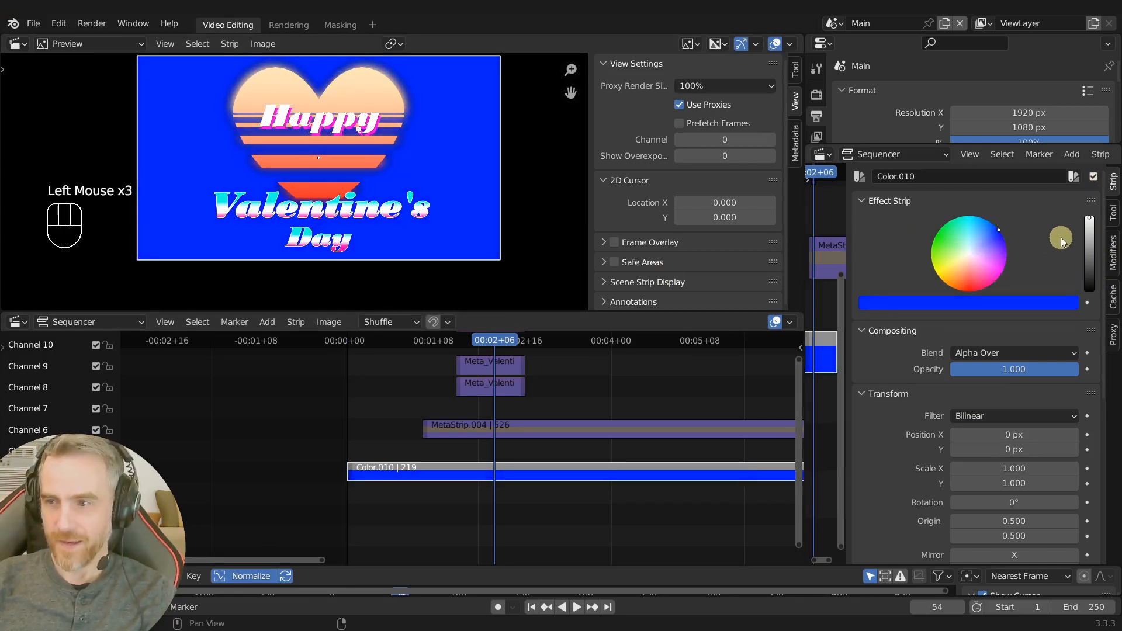
pyautogui.moveTo(1090, 233); pyautogui.dragTo(1088, 266)
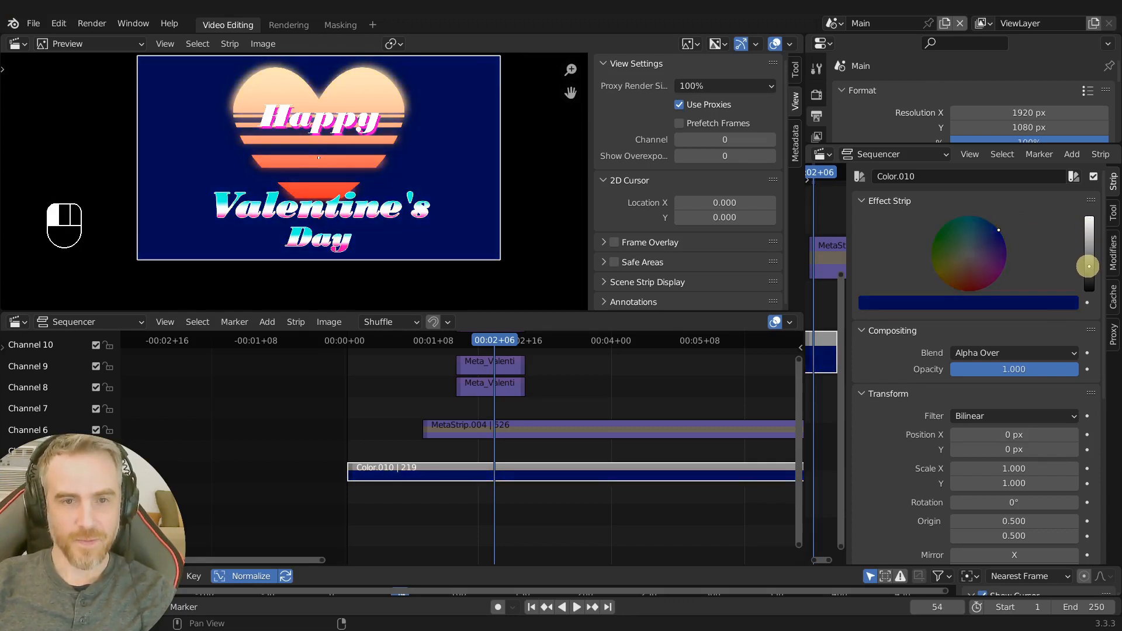
# - Slide the heart meta strip back so it starts together with the background colour strip
pyautogui.scroll(2, 435, 88)
pyautogui.scroll(-2, 432, 117)
pyautogui.moveTo(490, 426); pyautogui.dragTo(473, 461, button='middle')
pyautogui.moveTo(404, 457); pyautogui.dragTo(398, 461, button='middle')
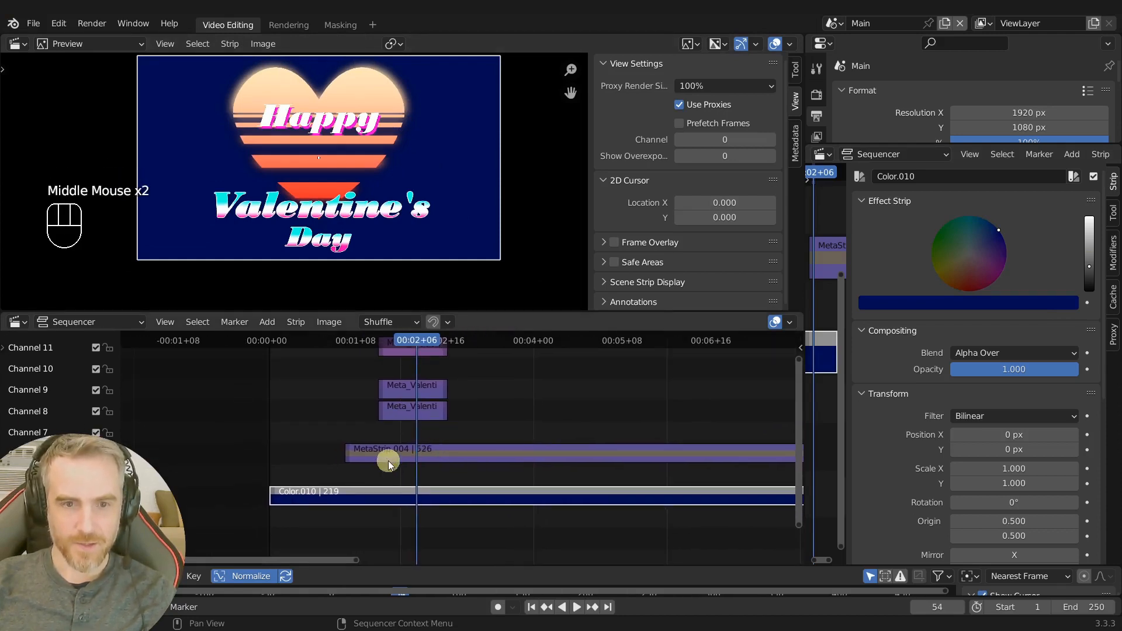
pyautogui.click(394, 452)
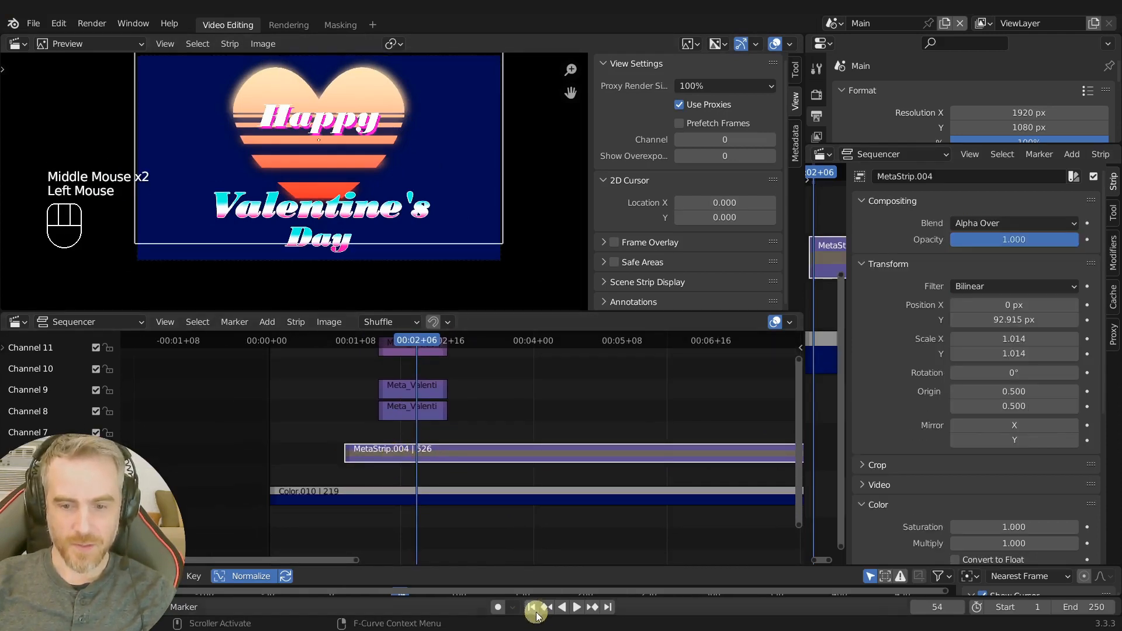
pyautogui.press('g')
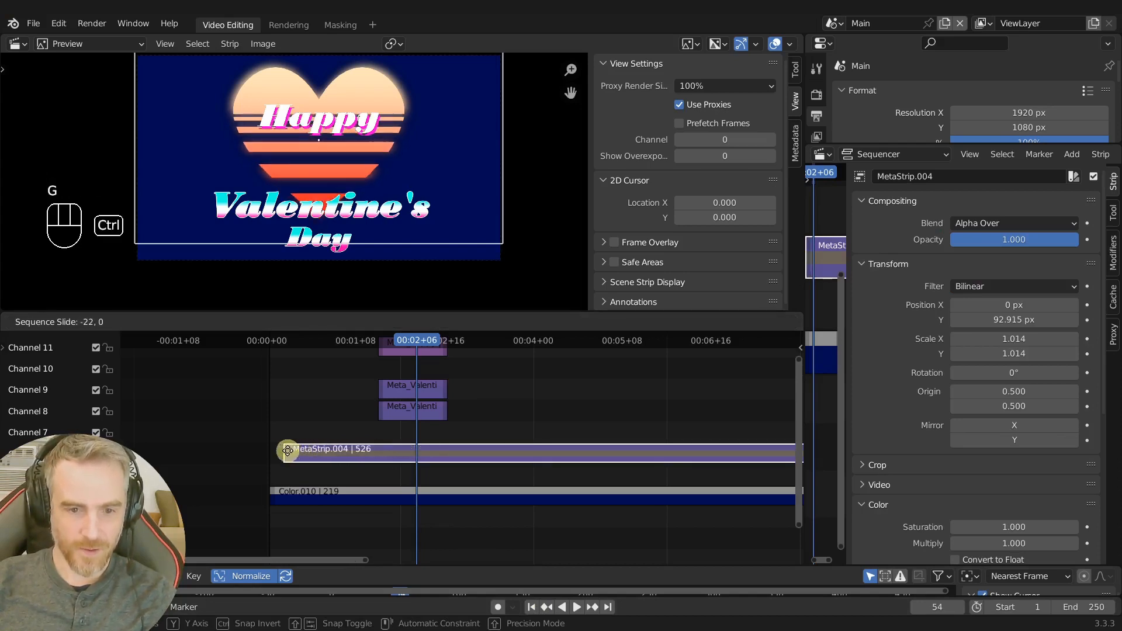
pyautogui.click(281, 448)
# - Slide the Happy, Valentine's and Day title strips together to the start of the timeline
pyautogui.moveTo(368, 416); pyautogui.dragTo(372, 391, button='middle')
pyautogui.moveTo(388, 371); pyautogui.dragTo(513, 484)
pyautogui.press('g')
pyautogui.click(330, 461)
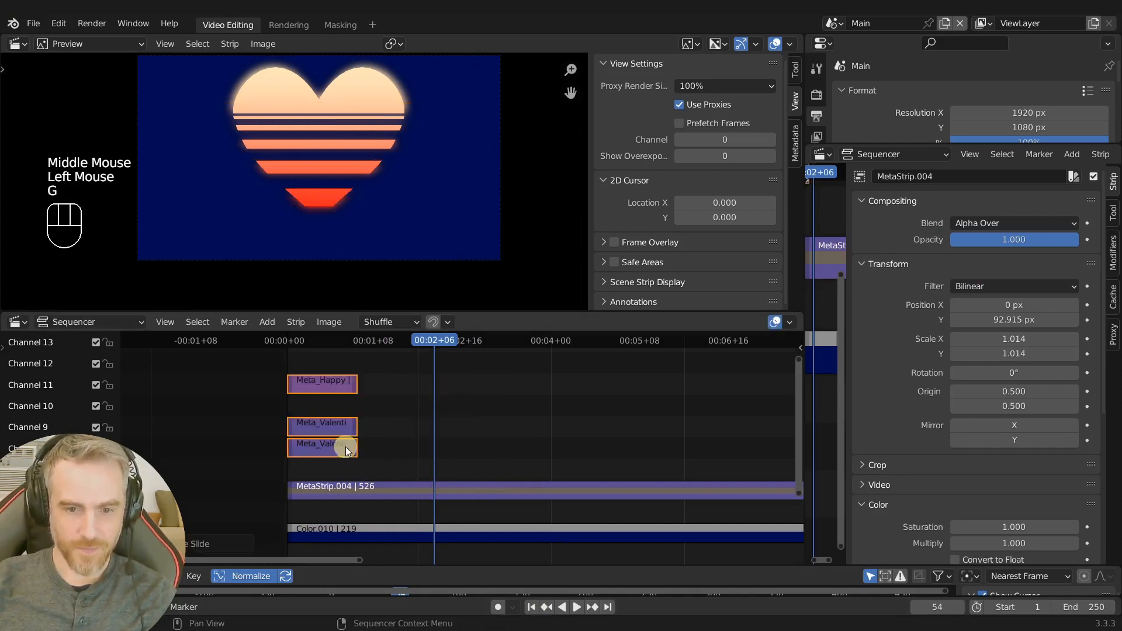
# - Extend the ends of all three title meta strips together to a length of 204 frames
pyautogui.click(353, 446)
pyautogui.keyDown('shift'); pyautogui.click(353, 423); pyautogui.keyUp('shift')
pyautogui.keyDown('shift'); pyautogui.click(353, 389); pyautogui.keyUp('shift')
pyautogui.moveTo(519, 476); pyautogui.dragTo(495, 471, button='middle')
pyautogui.moveTo(495, 471); pyautogui.dragTo(479, 472, button='middle')
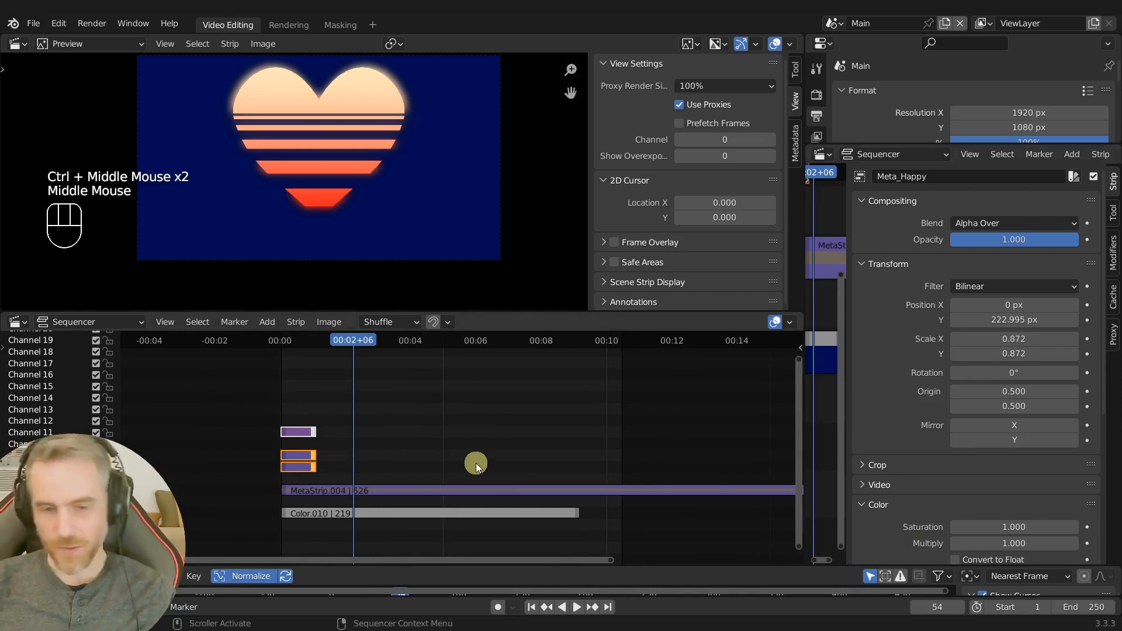
pyautogui.press('g')
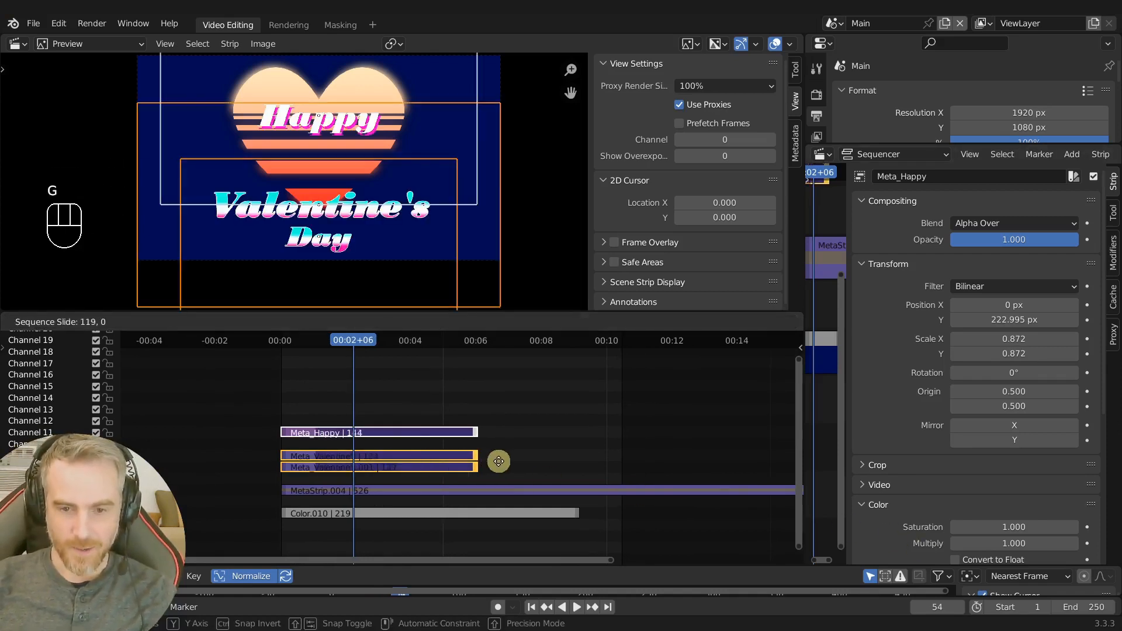
pyautogui.click(560, 461)
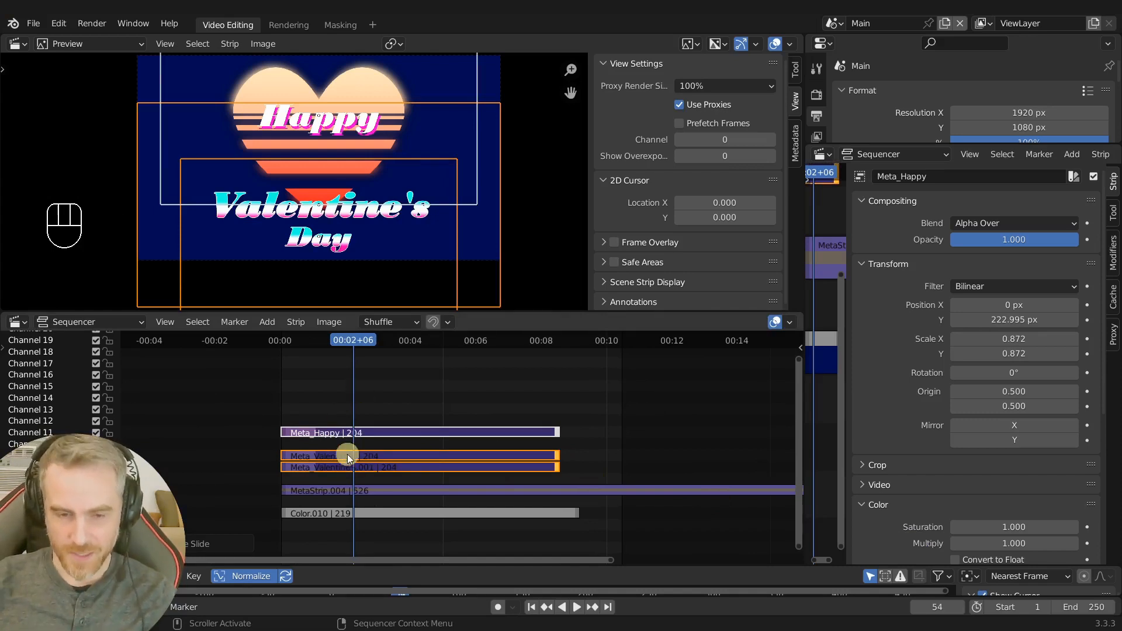
# - Scrub through the extended title strips and examine the lettering gradients in the finished example scene
pyautogui.click(342, 433)
pyautogui.moveTo(343, 431); pyautogui.dragTo(486, 401, button='middle')
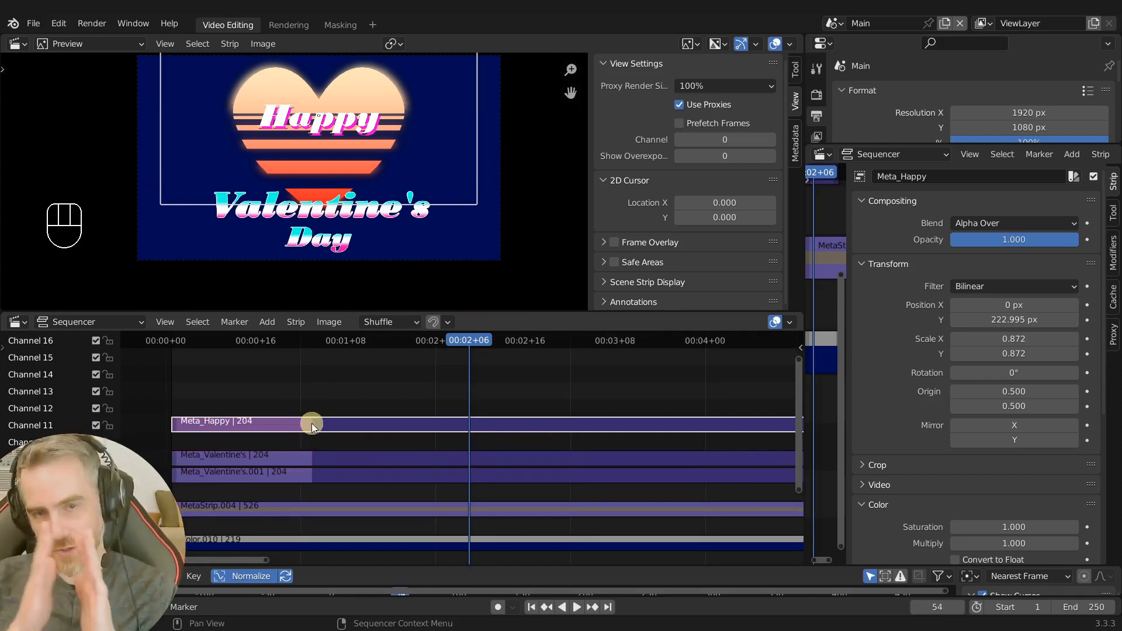
pyautogui.moveTo(419, 342); pyautogui.dragTo(531, 345)
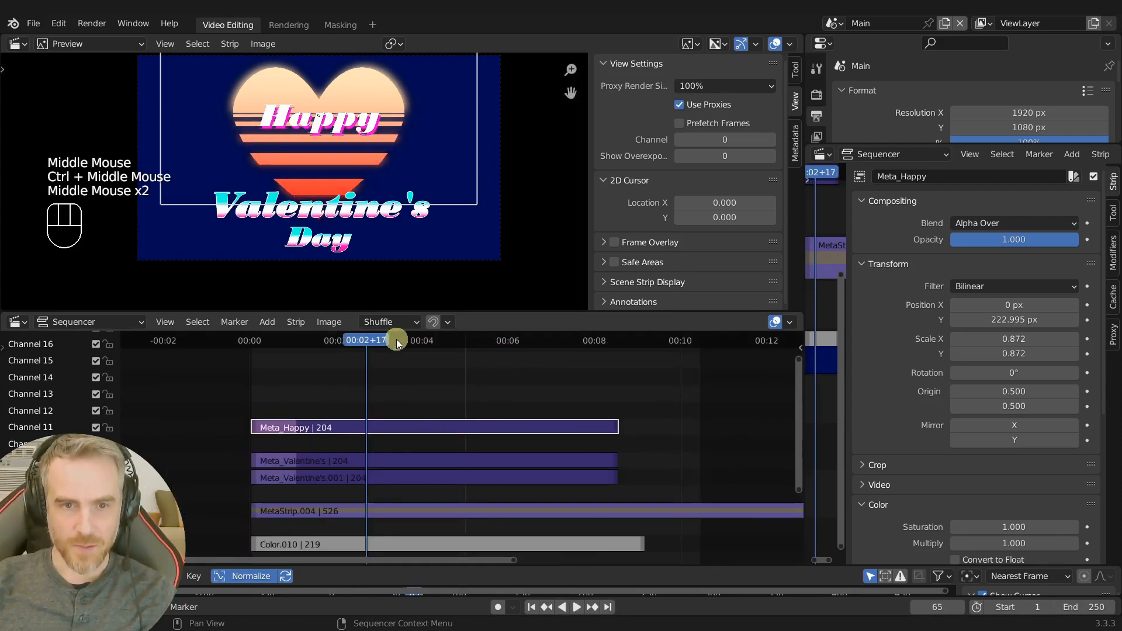
pyautogui.moveTo(396, 339); pyautogui.dragTo(423, 348)
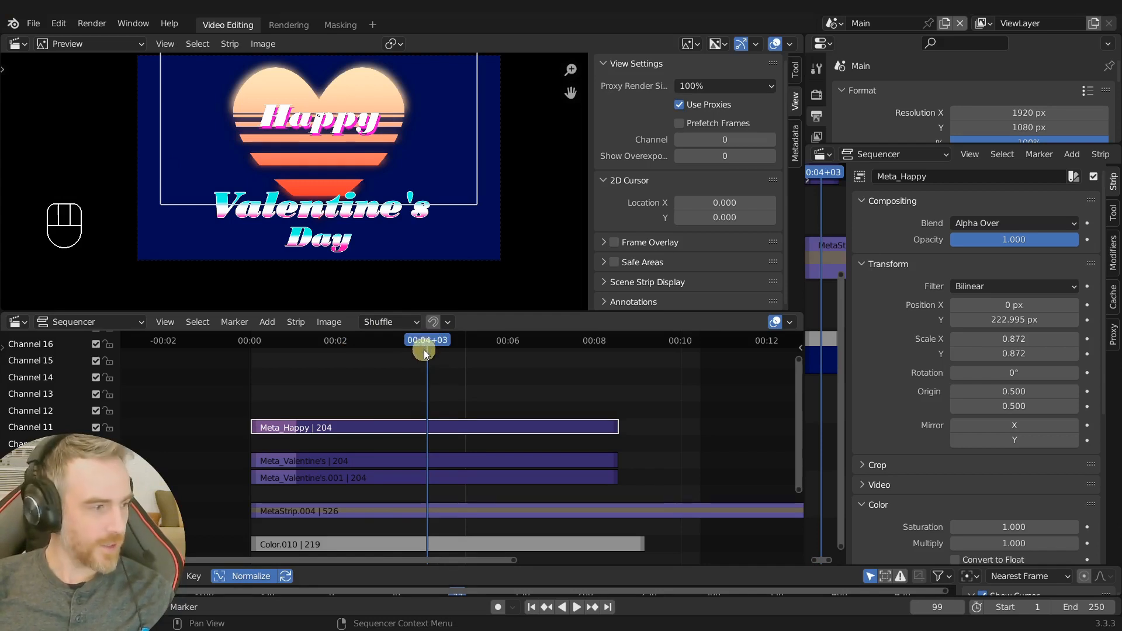
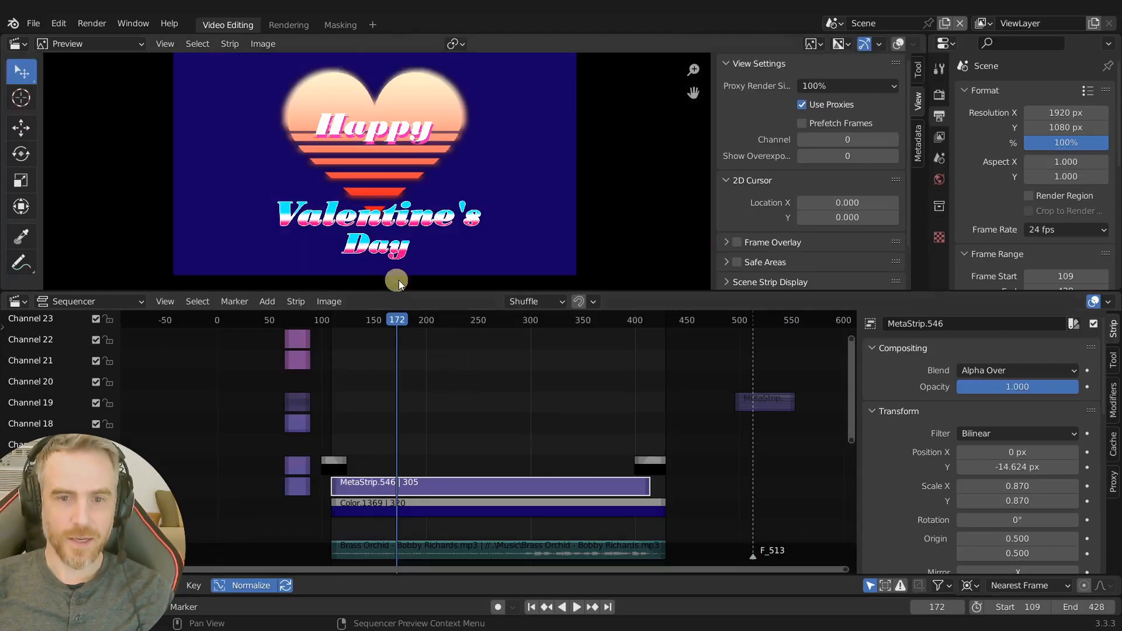
pyautogui.scroll(2, 399, 279)
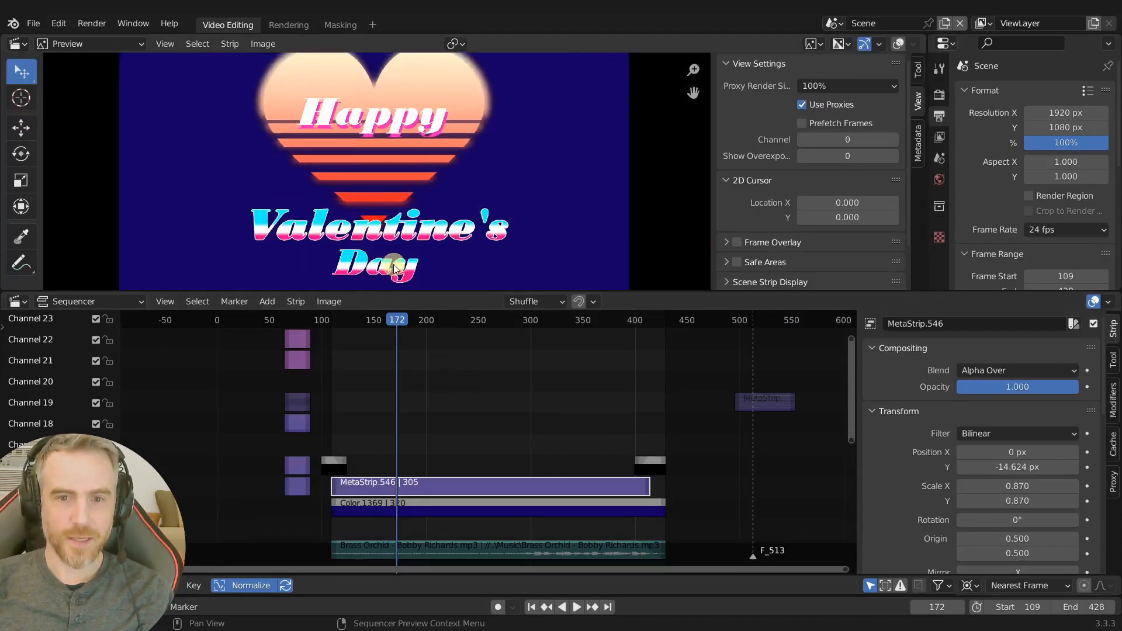
pyautogui.scroll(-1, 407, 253)
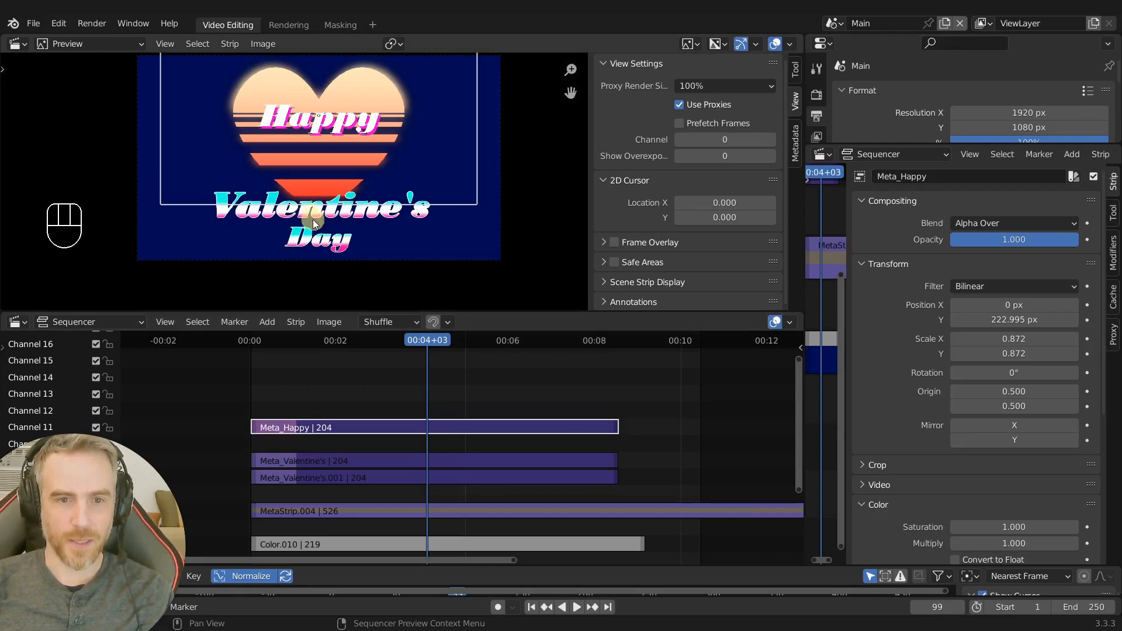
# - Squash the gradient meta strip inside the Valentine's title along Y only, then return to the full composition
pyautogui.click(356, 464)
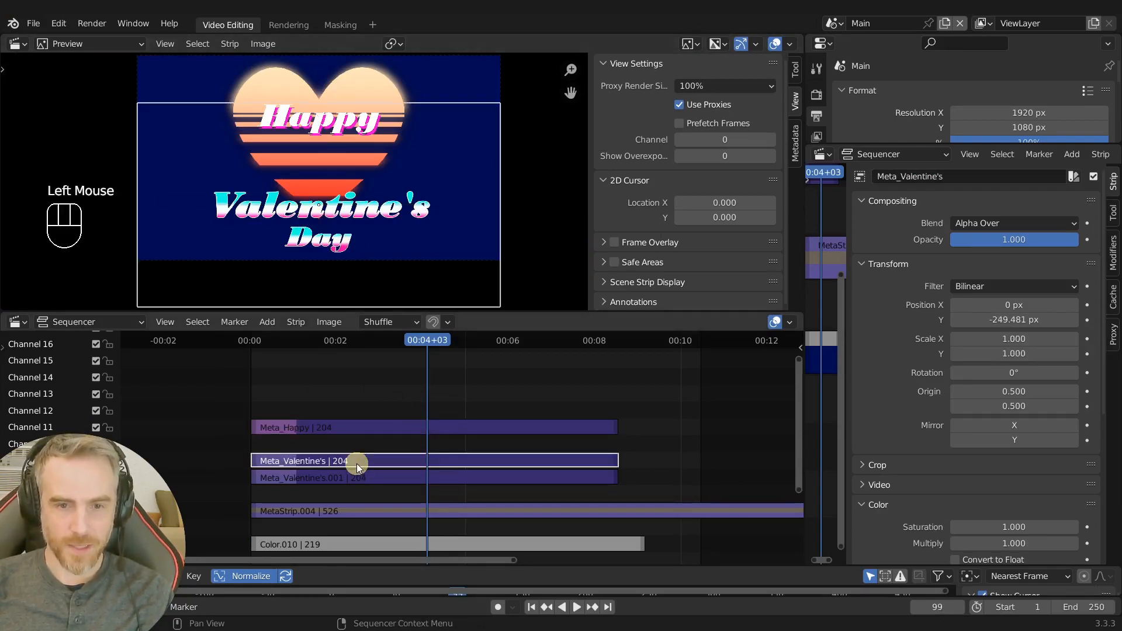
pyautogui.press('Tab')
pyautogui.click(285, 340)
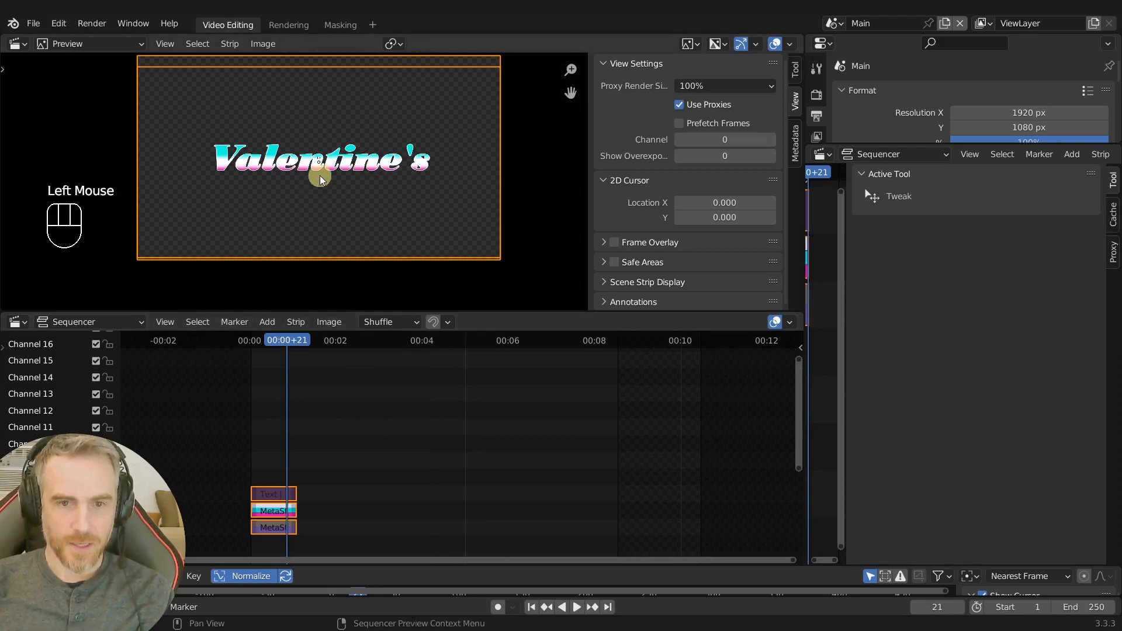
pyautogui.click(272, 511)
pyautogui.press('s')
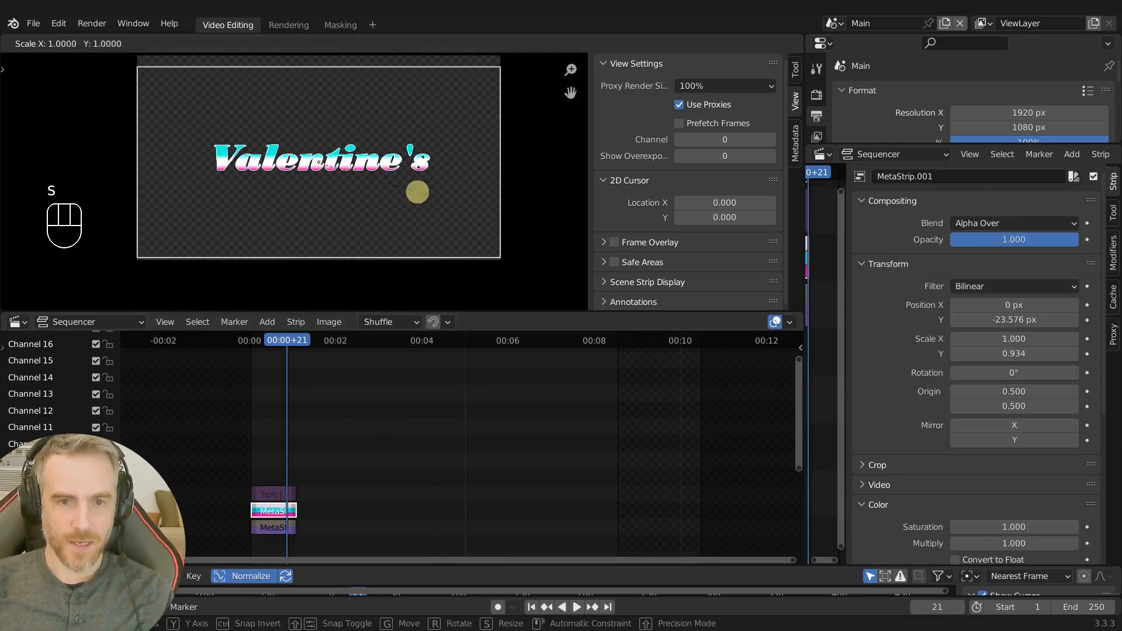
pyautogui.press('y')
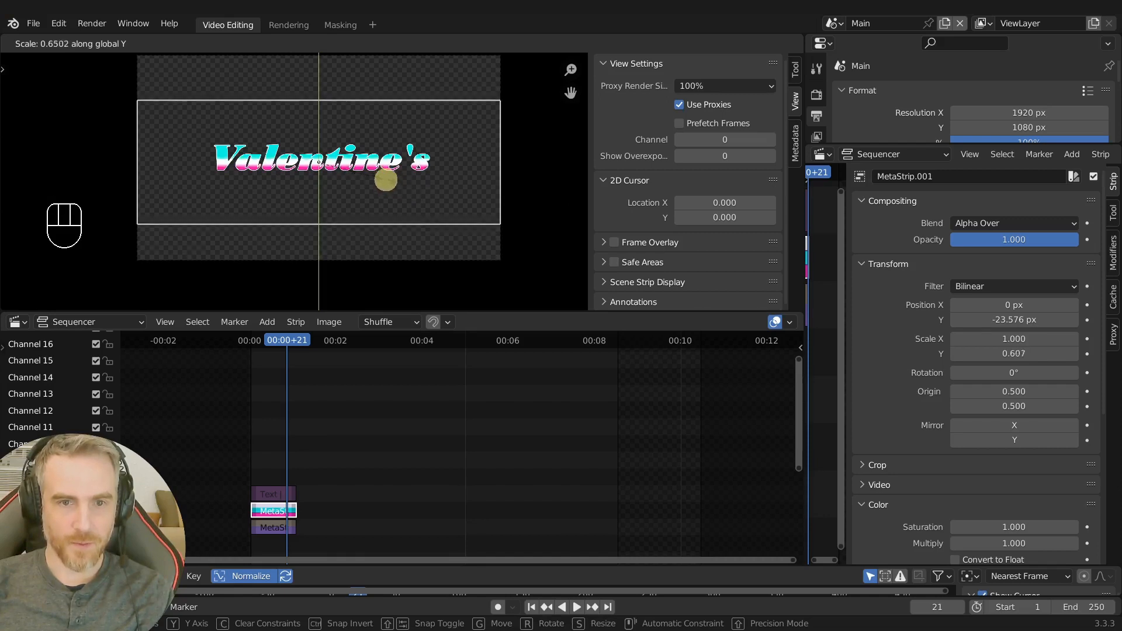
pyautogui.click(394, 183)
pyautogui.scroll(4, 369, 183)
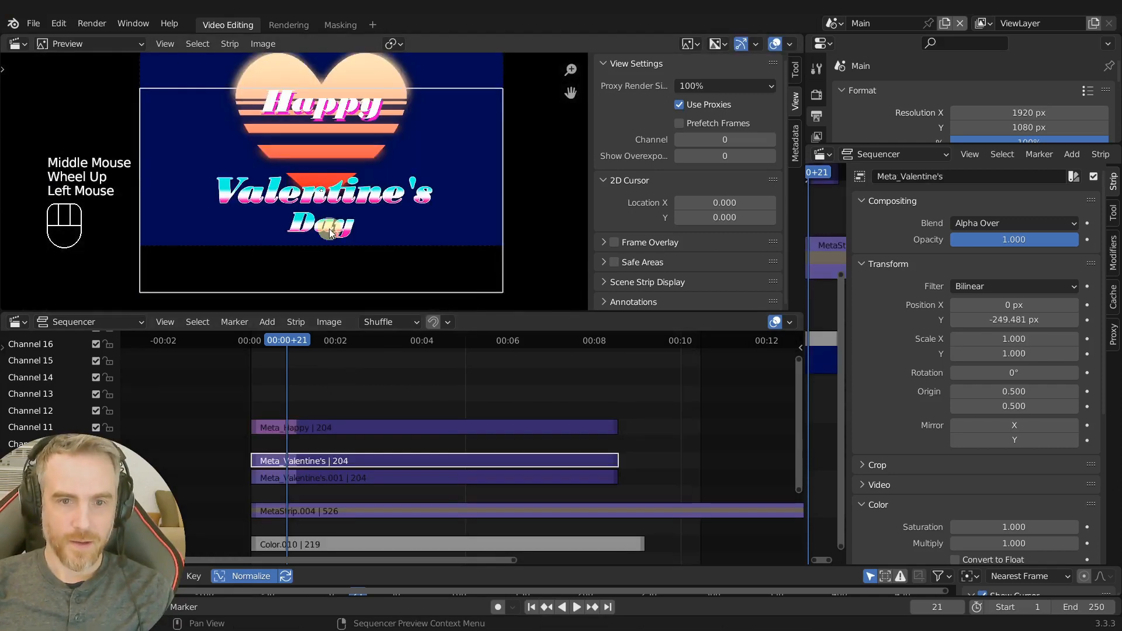
# - Rename the Day title's meta strip as Meta_Day
pyautogui.click(329, 229)
pyautogui.click(316, 478)
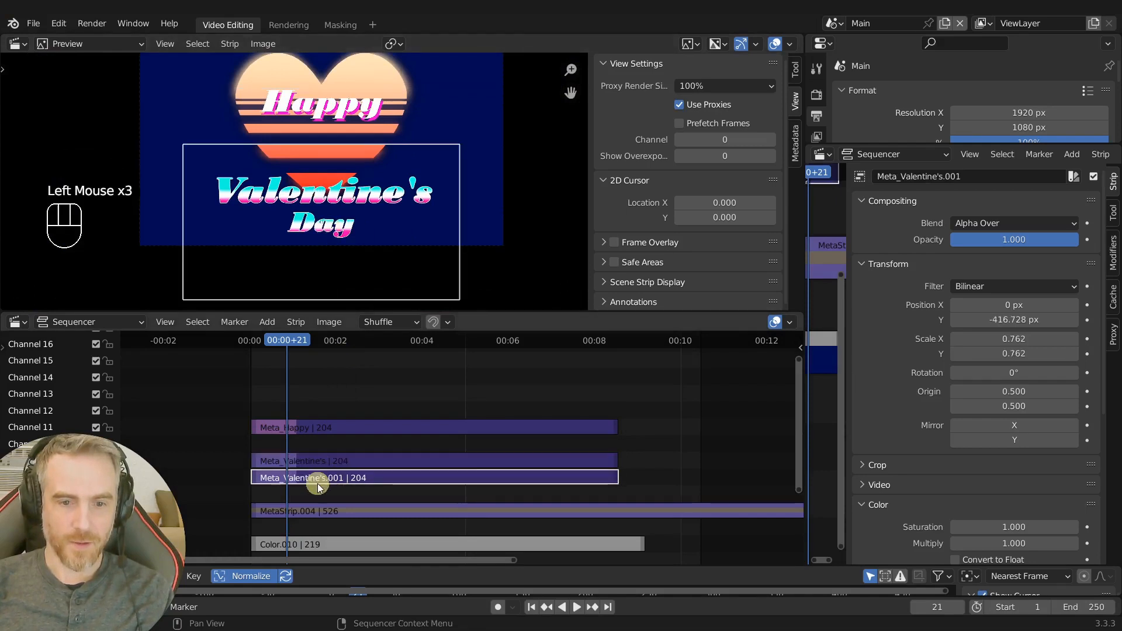
pyautogui.moveTo(959, 177); pyautogui.dragTo(905, 177)
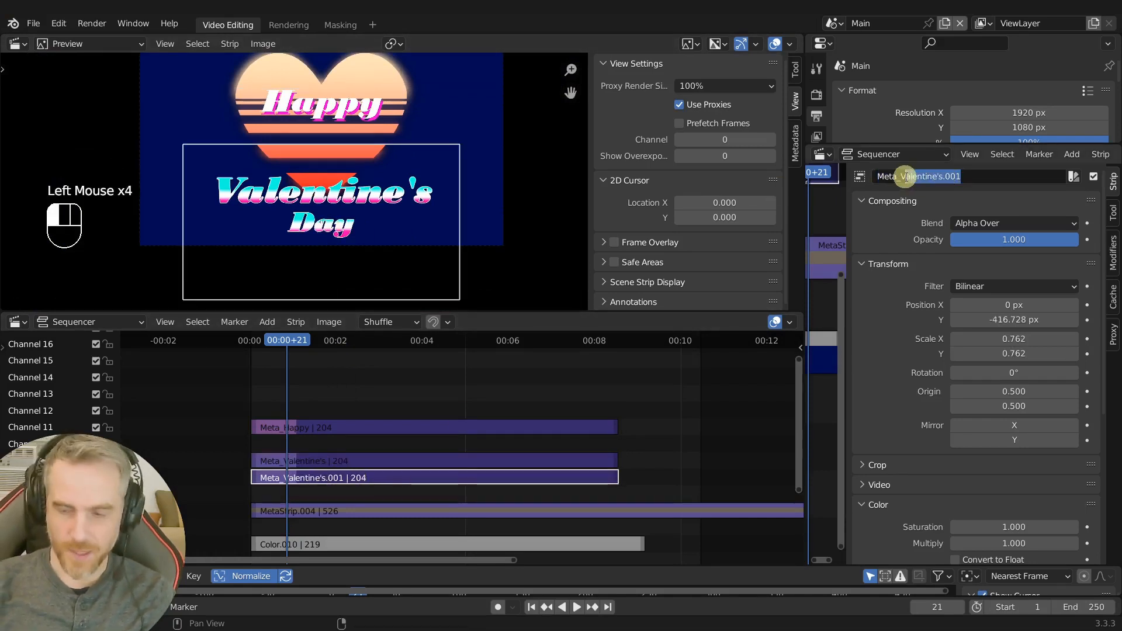
pyautogui.press('BackSpace')
pyautogui.write('Day')
pyautogui.press('Return')
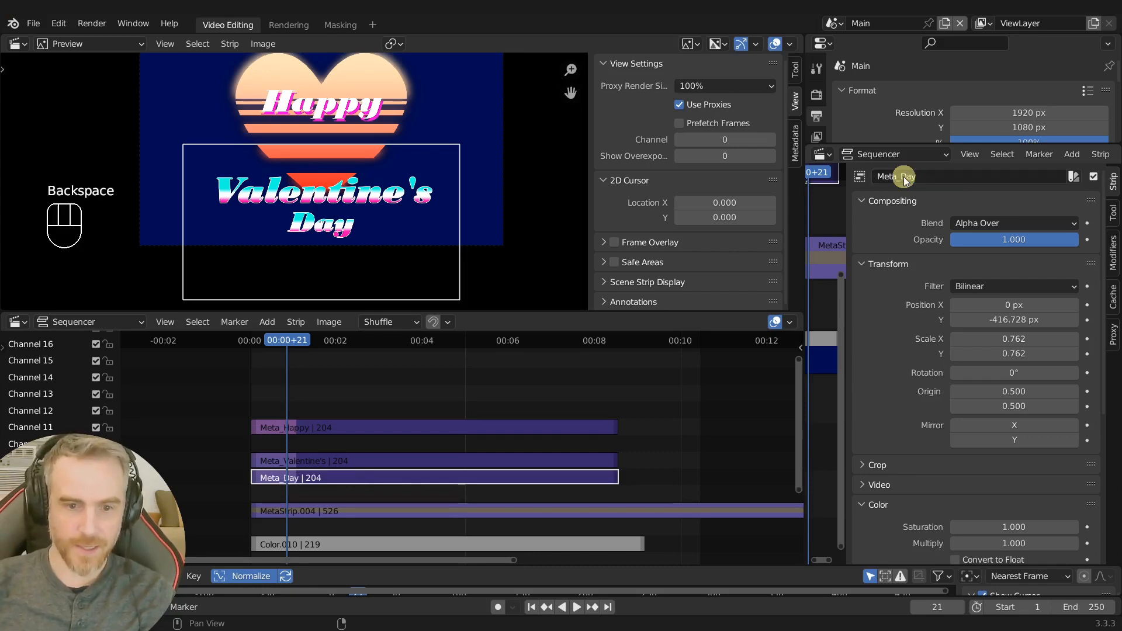
# - Inside Meta_Day, squash the gradient meta strip to a Y scale of about 0.71, adjust its vertical position and return to the composition
pyautogui.press('Tab')
pyautogui.moveTo(289, 489); pyautogui.dragTo(373, 443, button='middle')
pyautogui.click(356, 478)
pyautogui.press('s')
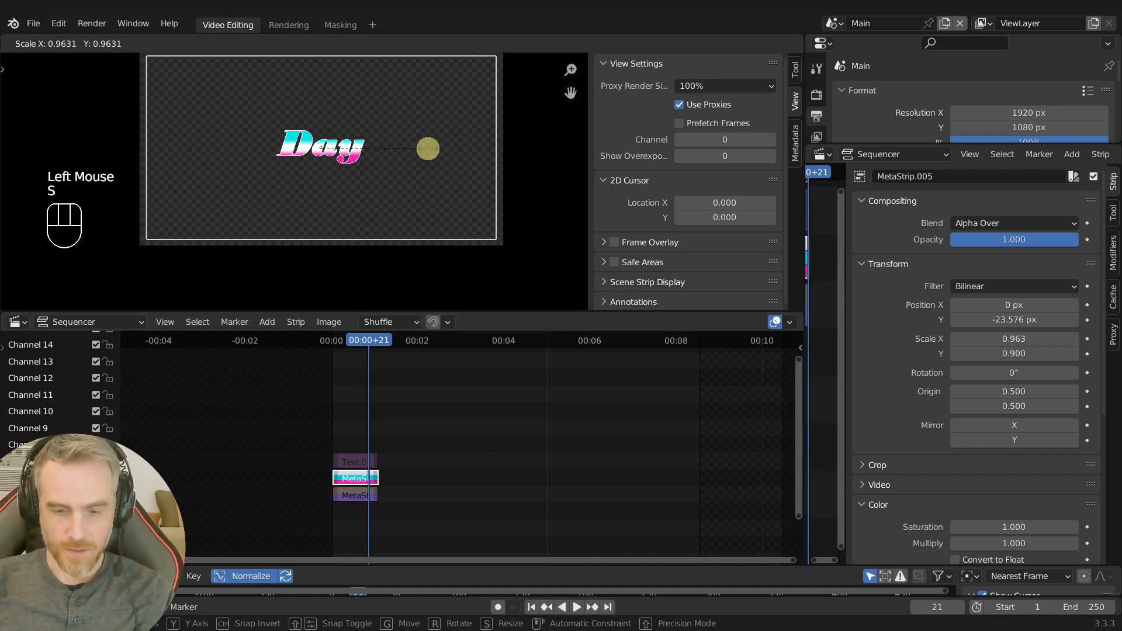
pyautogui.press('y')
pyautogui.click(407, 153)
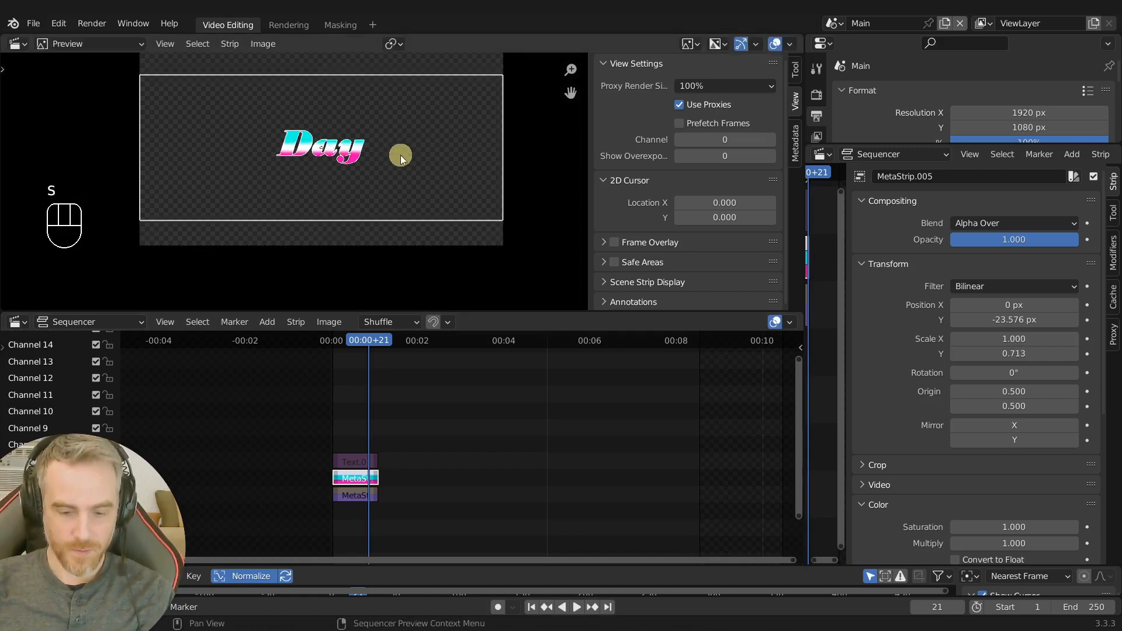
pyautogui.press('g')
pyautogui.press('y')
pyautogui.click(401, 153)
pyautogui.click(443, 382)
pyautogui.press('Tab')
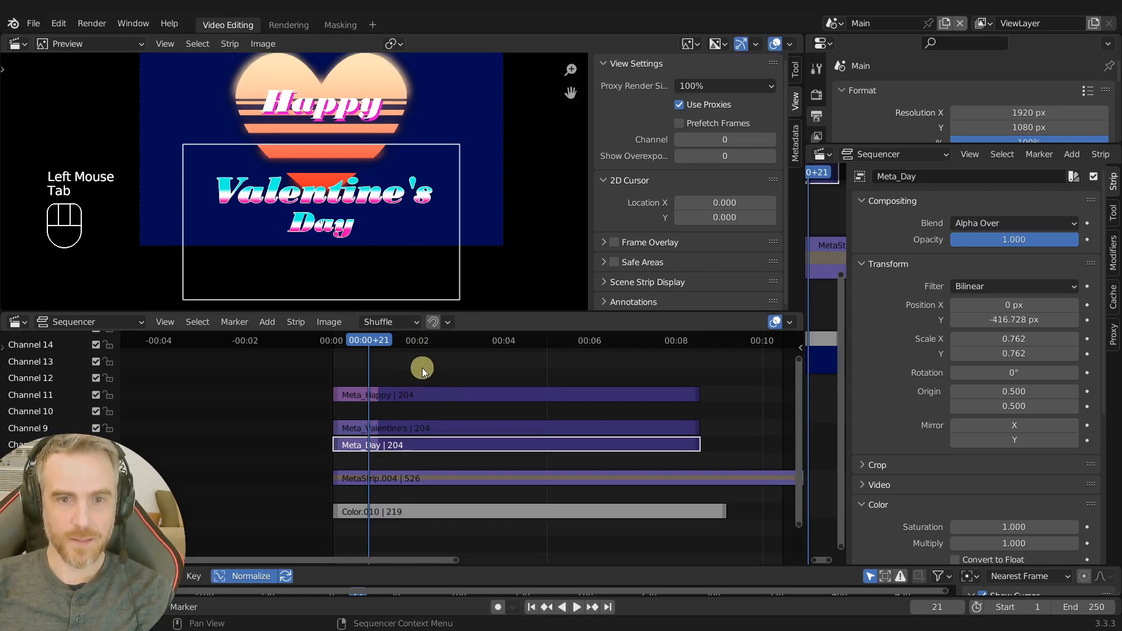
# - Darken the navy background colour strip slightly and mute it together with the heart meta strip
pyautogui.click(467, 512)
pyautogui.moveTo(1089, 268); pyautogui.dragTo(1089, 275)
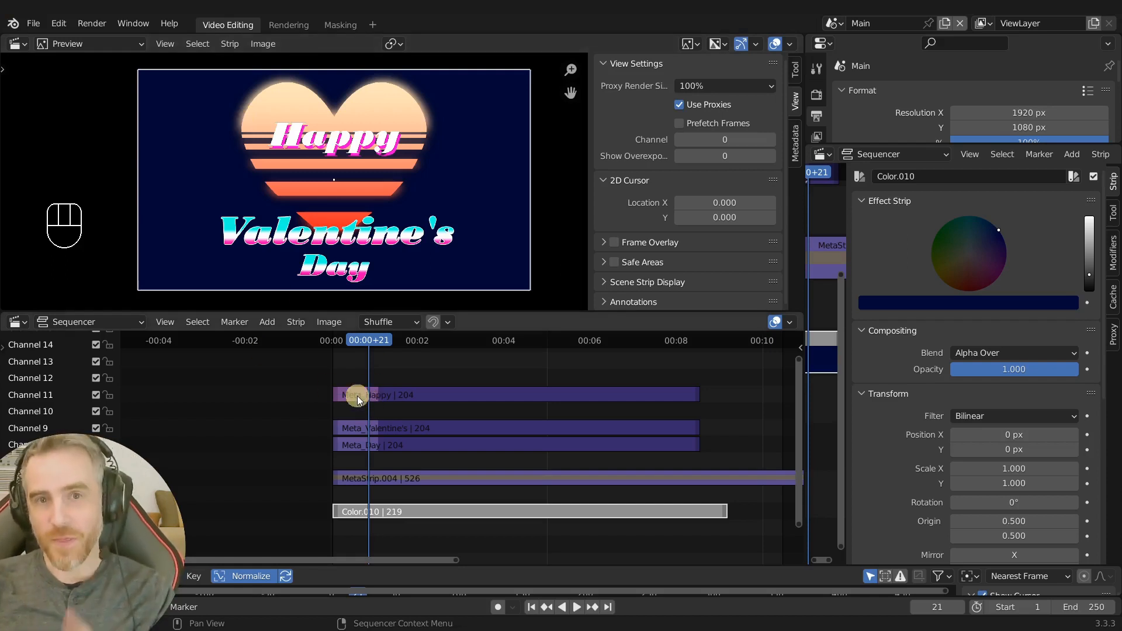
pyautogui.moveTo(303, 468); pyautogui.dragTo(403, 521)
pyautogui.press('h')
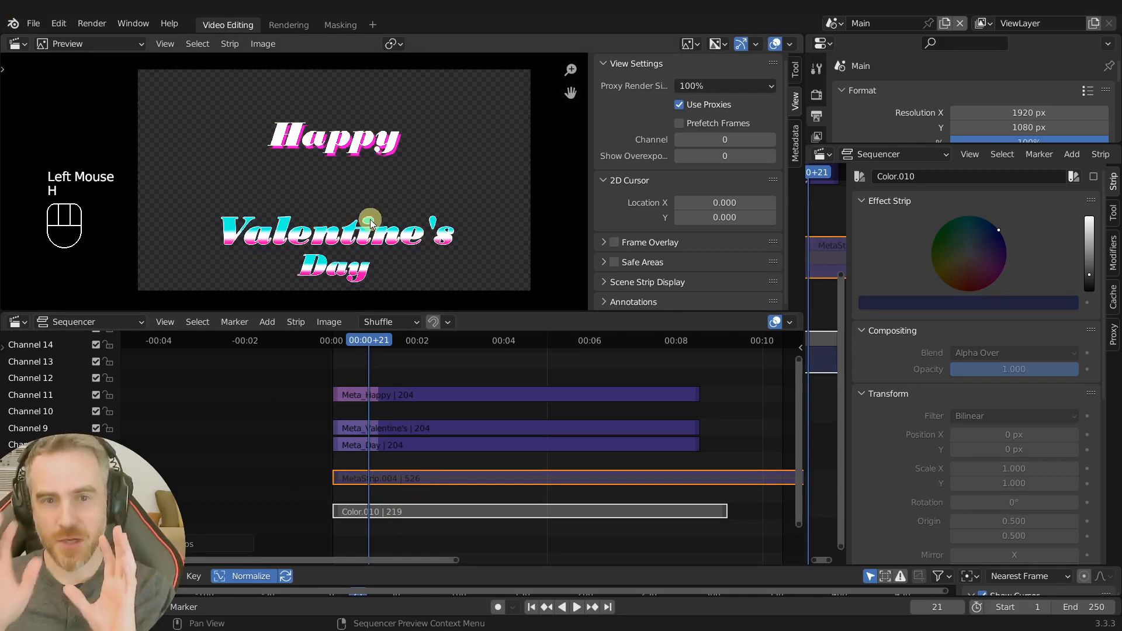
# - Switch to the Rendering workspace and render the current frame with only the titles
pyautogui.click(290, 24)
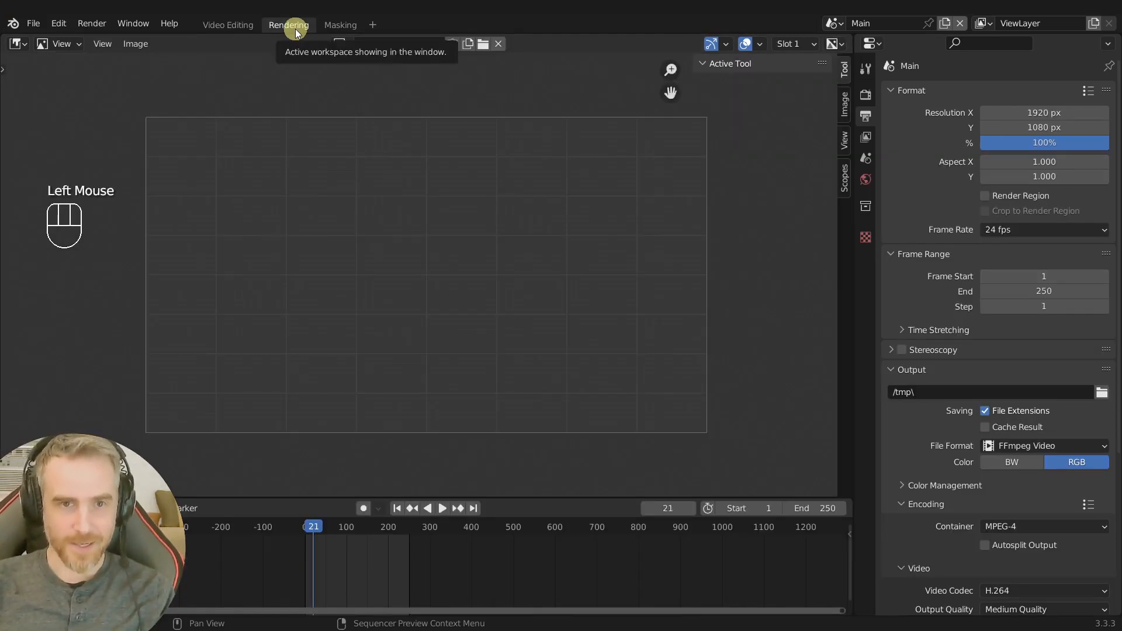
pyautogui.hotkey('ctrl', 's')
pyautogui.press('F12')
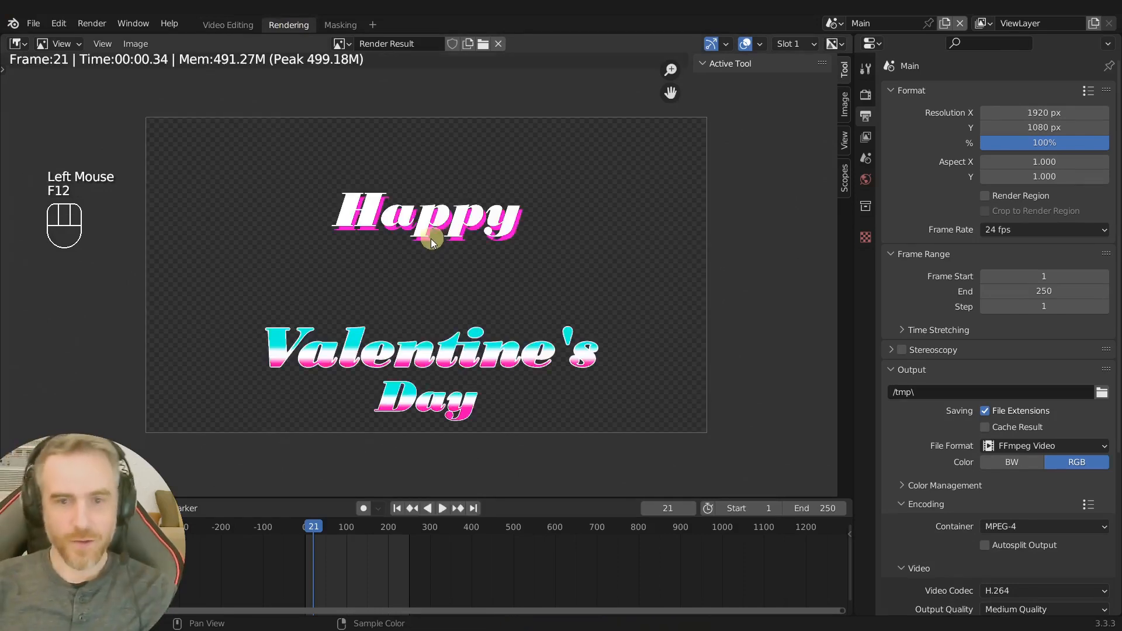
# - Start saving the rendered titles into the Graphics folder under the file name HappyValDay_Text
pyautogui.click(136, 43)
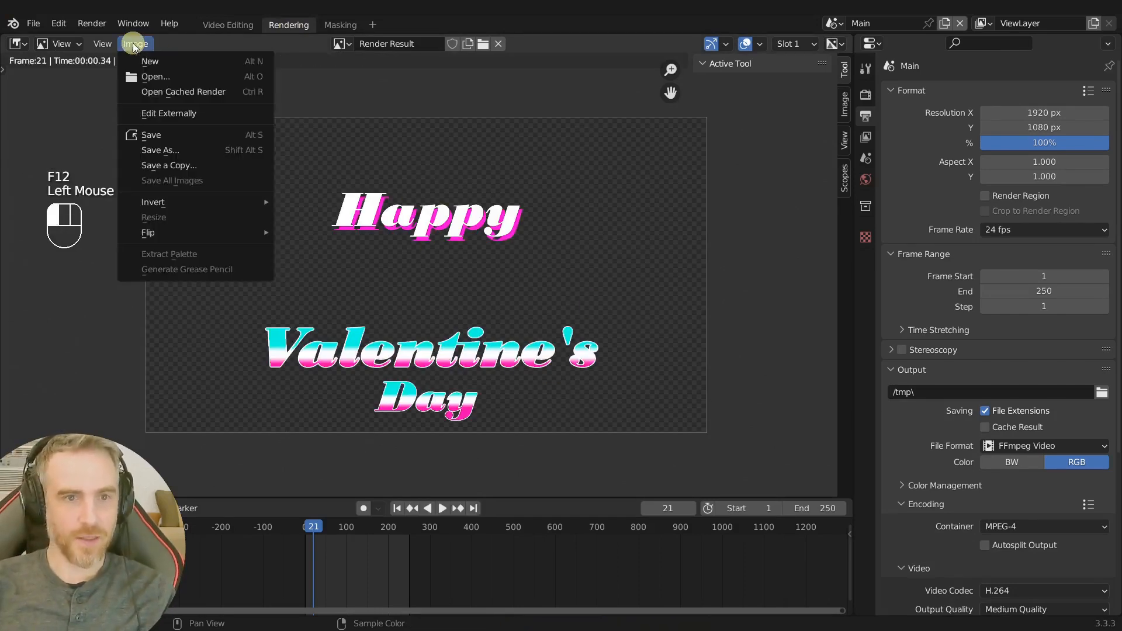
pyautogui.click(153, 143)
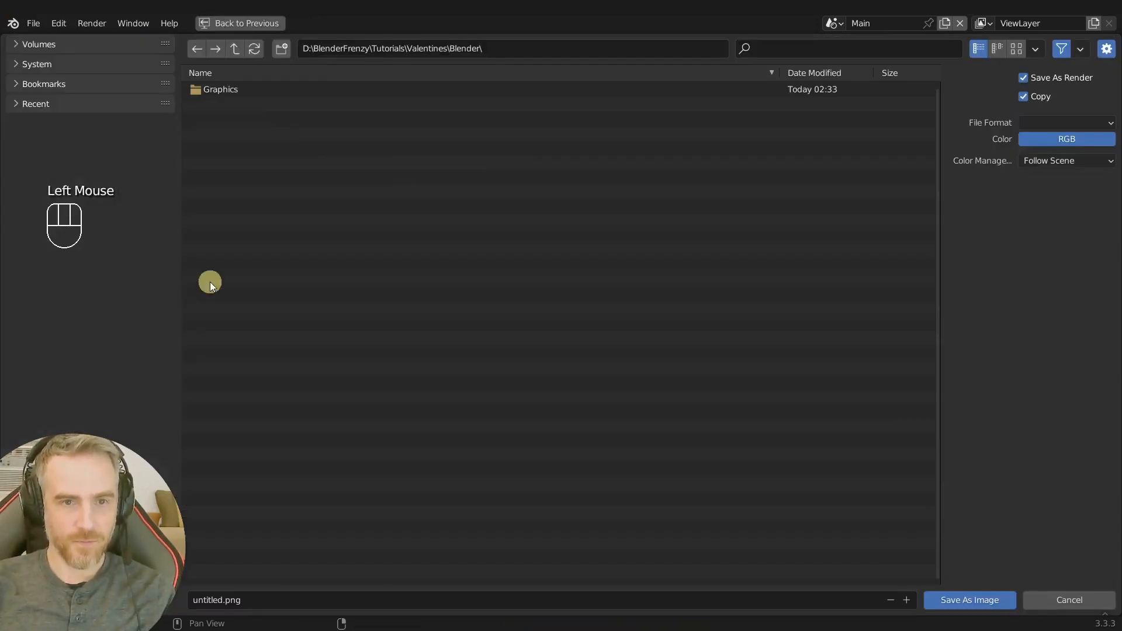
pyautogui.doubleClick(231, 90)
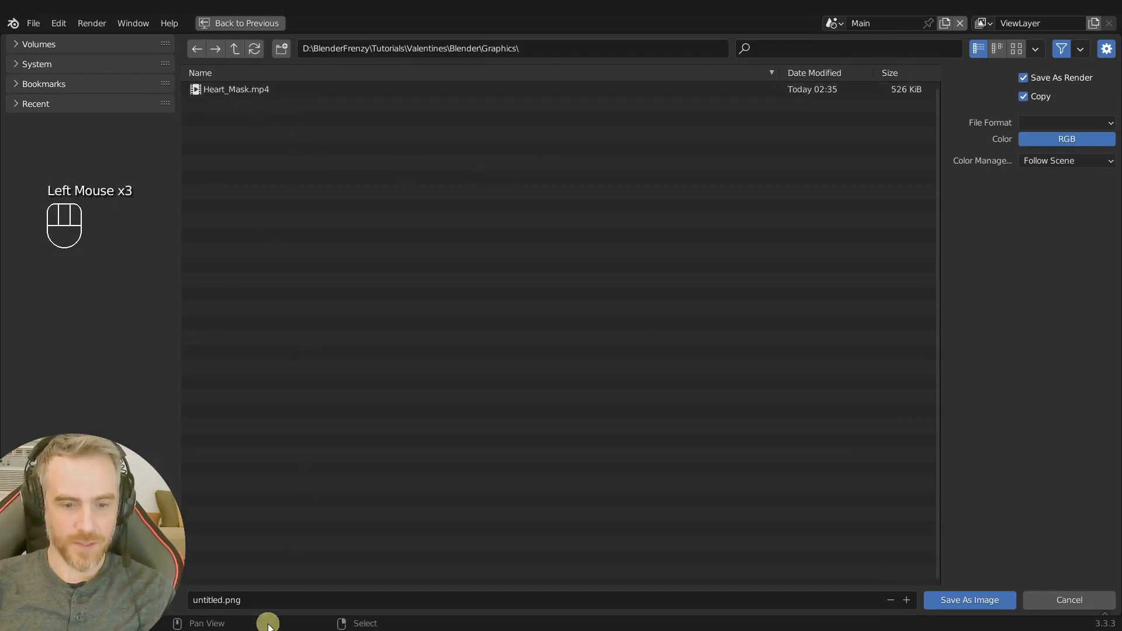
pyautogui.click(264, 602)
pyautogui.write('HappyVa')
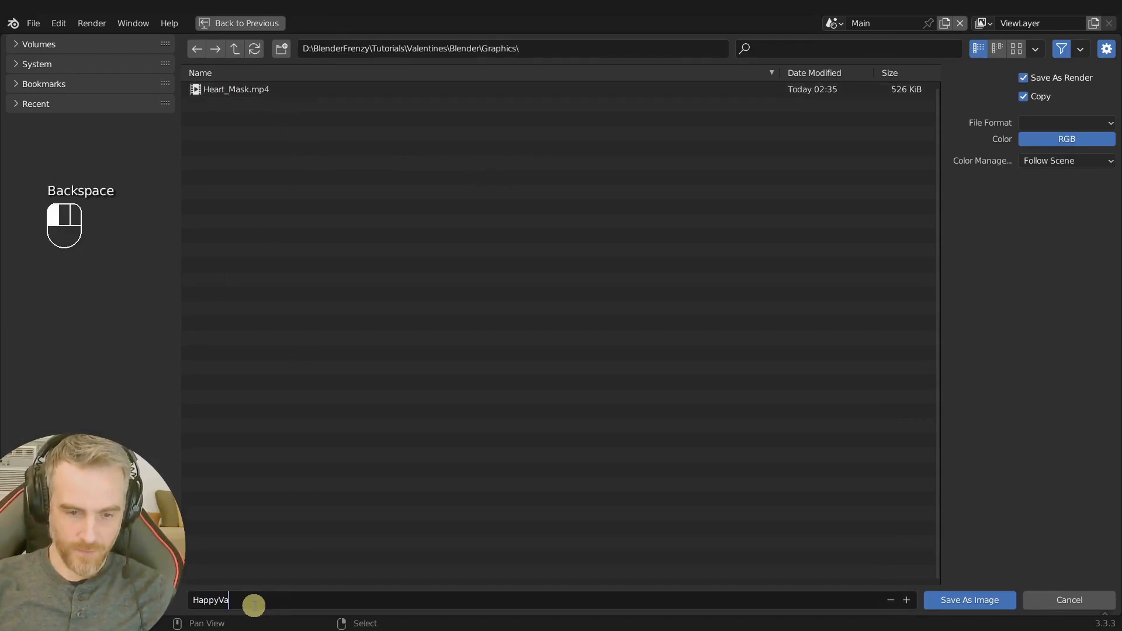
pyautogui.write('lDay_Text')
pyautogui.press('Return')
# - Set the image format to PNG with RGBA colour and save the render
pyautogui.click(1040, 126)
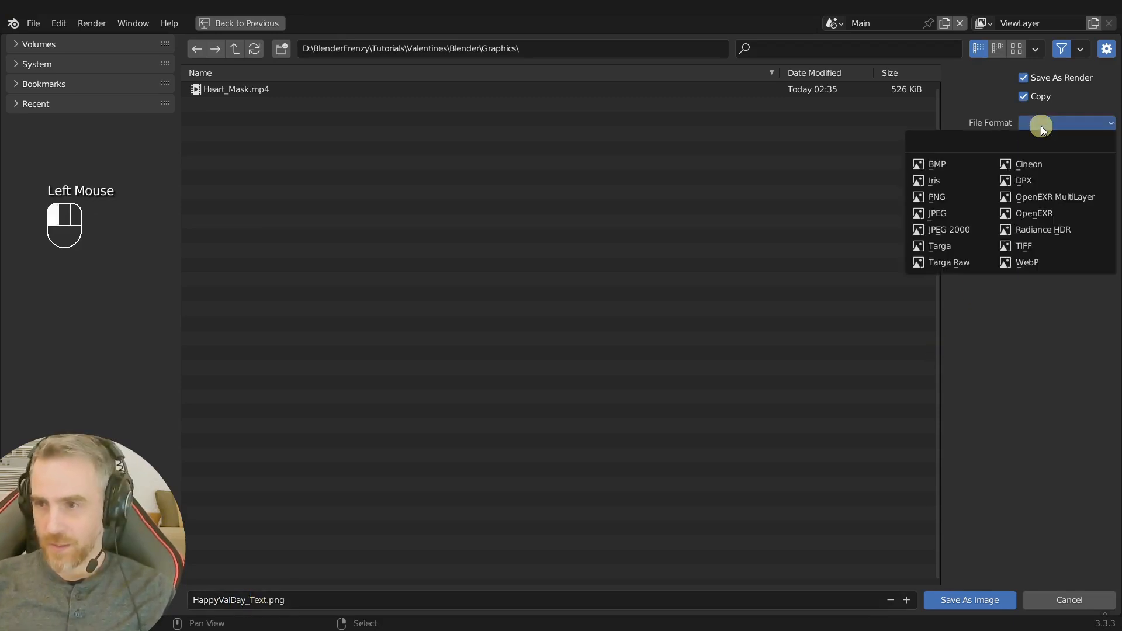
pyautogui.click(948, 195)
pyautogui.click(1103, 141)
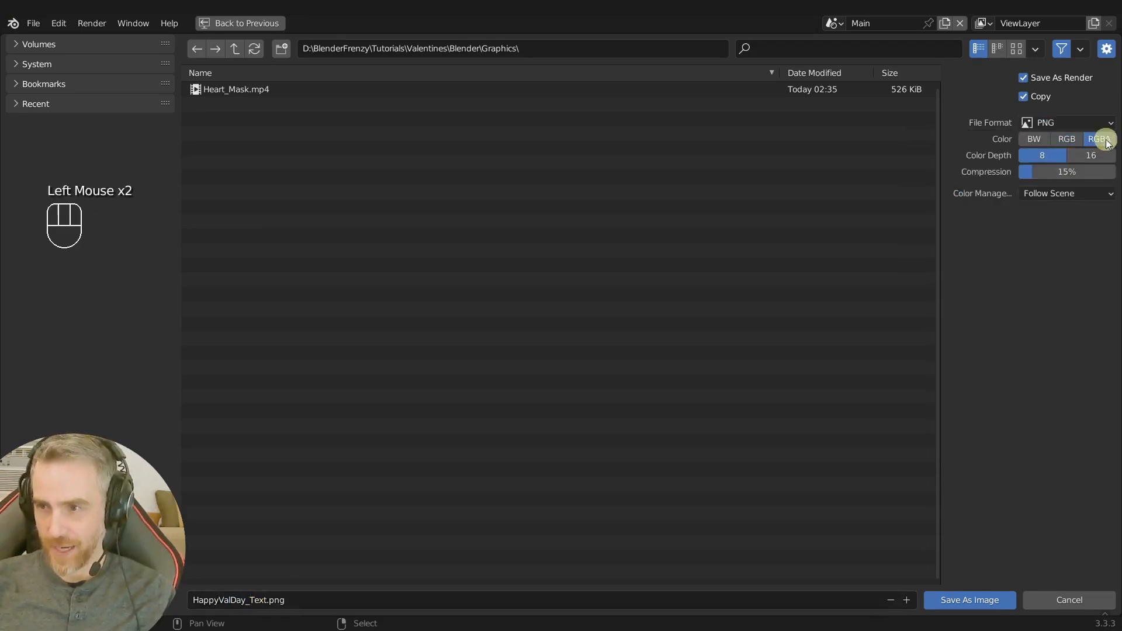
pyautogui.click(981, 601)
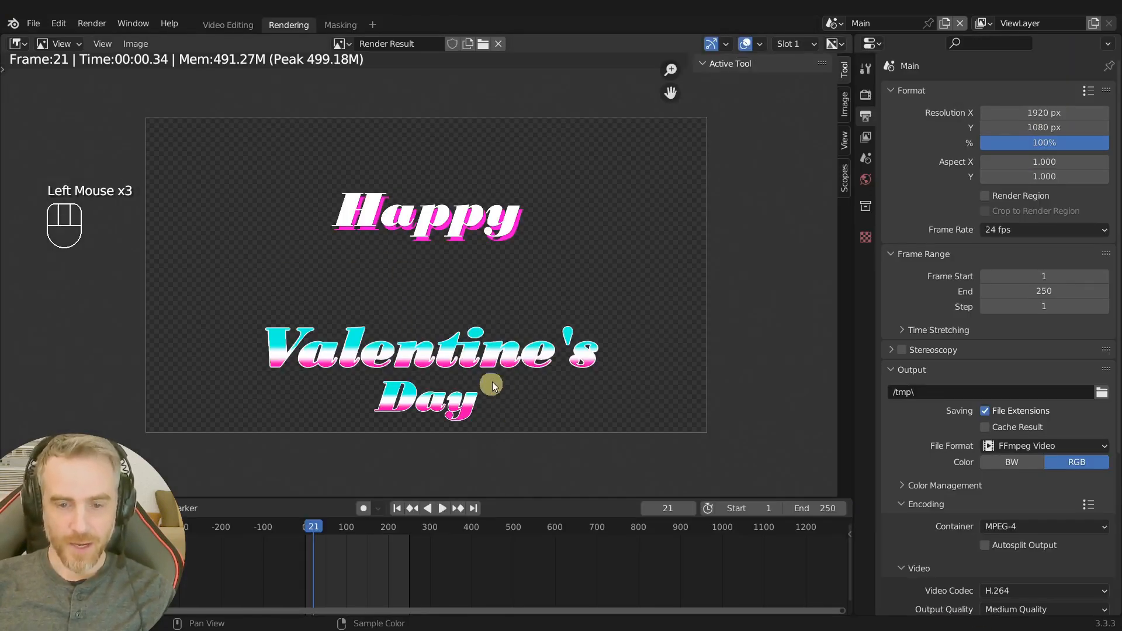
# - Return to the Video Editing workspace and mute the Meta_Happy, Meta_Valentine's and Meta_Day strips
pyautogui.click(227, 24)
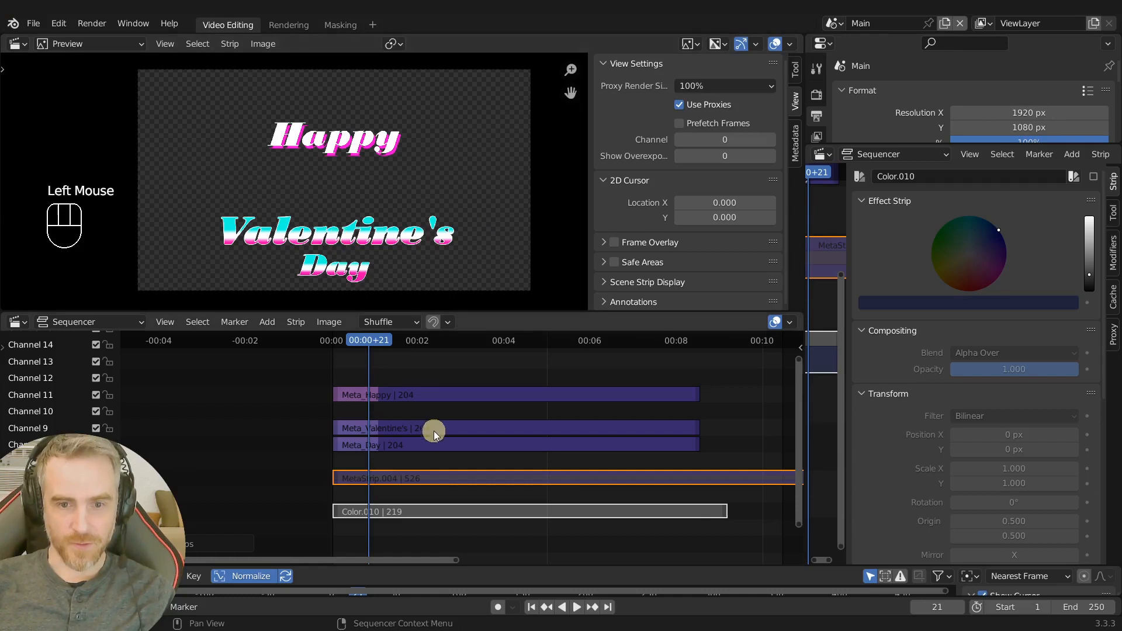
pyautogui.moveTo(322, 381); pyautogui.dragTo(414, 460)
pyautogui.press('h')
# - Add HappyValDay_Text.png as an image strip at the timeline start on channel 12, above the muted title metas
pyautogui.moveTo(413, 433); pyautogui.dragTo(419, 439, button='middle')
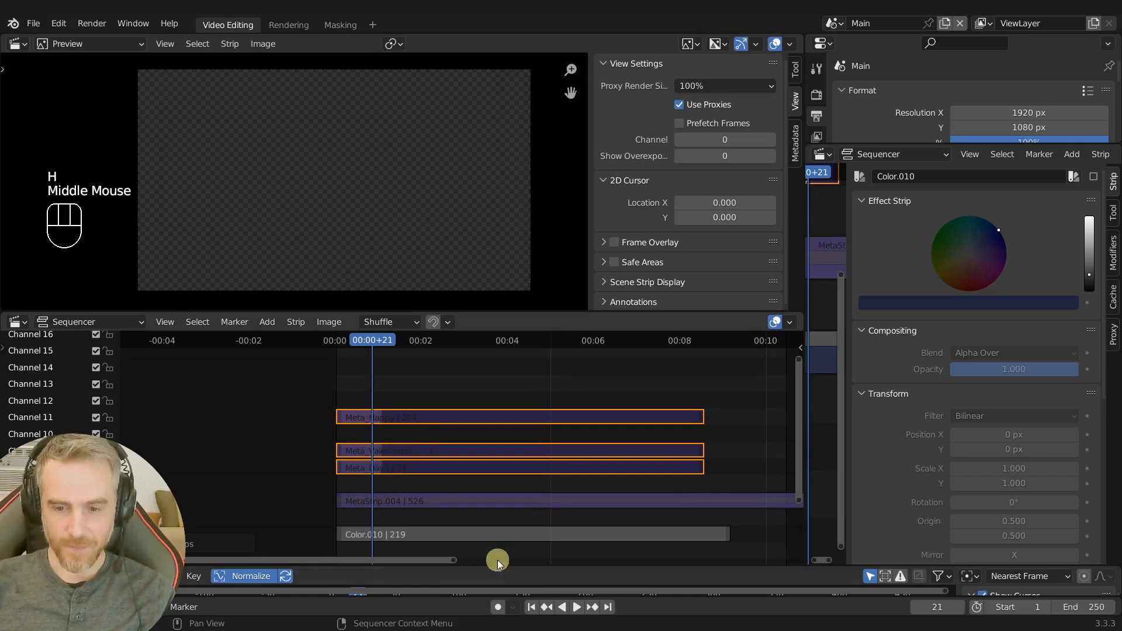
pyautogui.hotkey('shift', 'a')
pyautogui.click(469, 430)
pyautogui.click(236, 93)
pyautogui.doubleClick(250, 94)
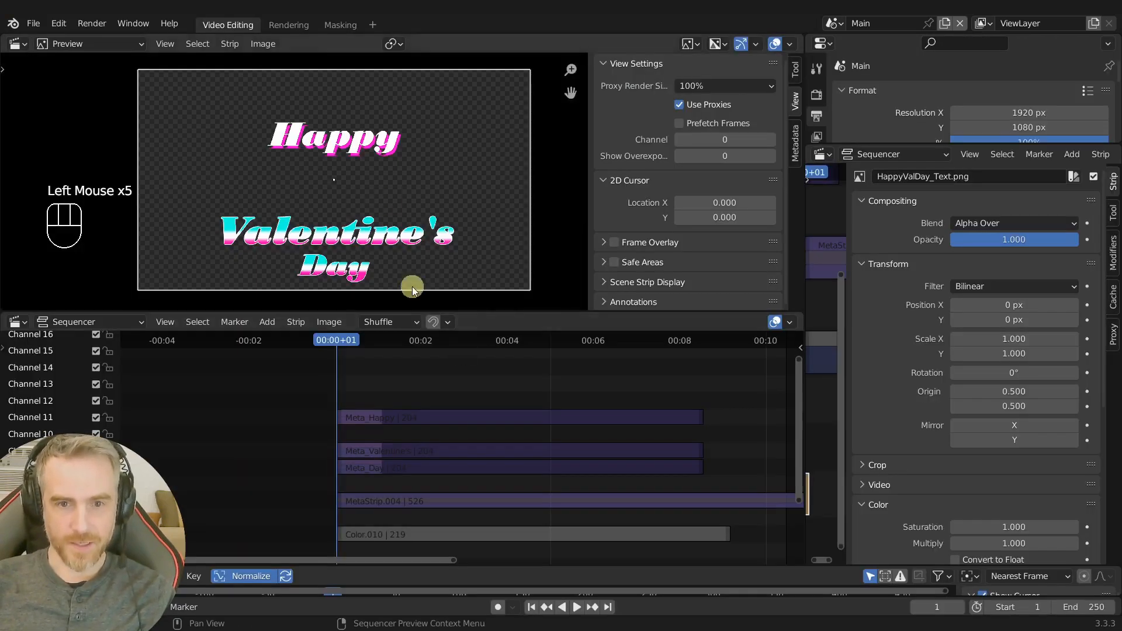
pyautogui.press('g')
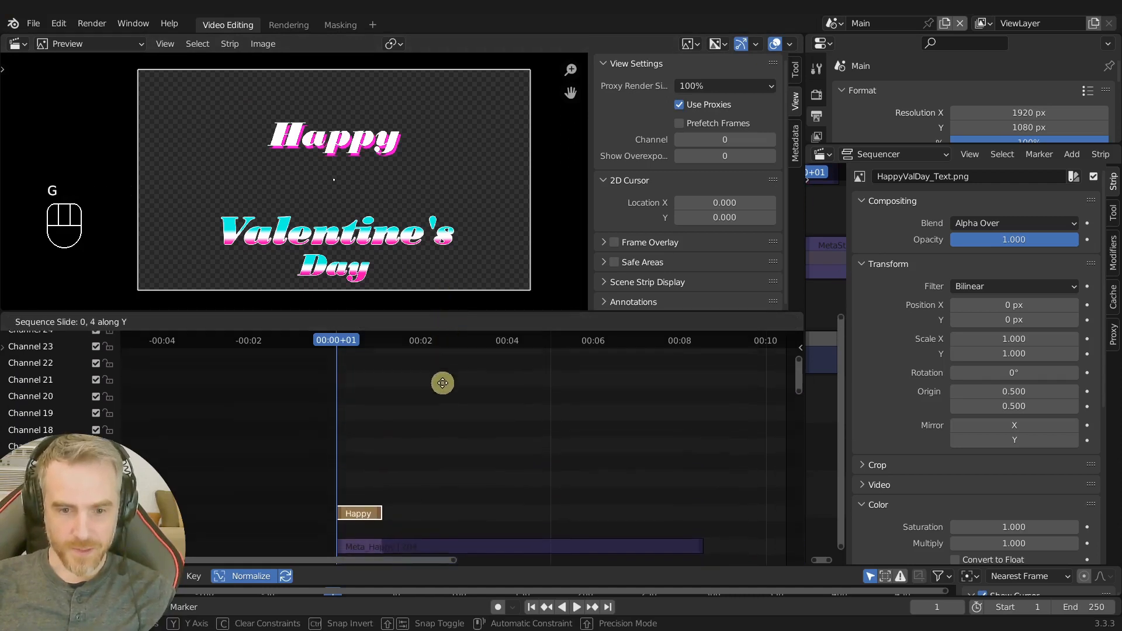
pyautogui.click(442, 396)
# - Extend the end of the HappyValDay_Text.png strip to a length of 211 frames
pyautogui.moveTo(434, 456); pyautogui.dragTo(368, 332, button='middle')
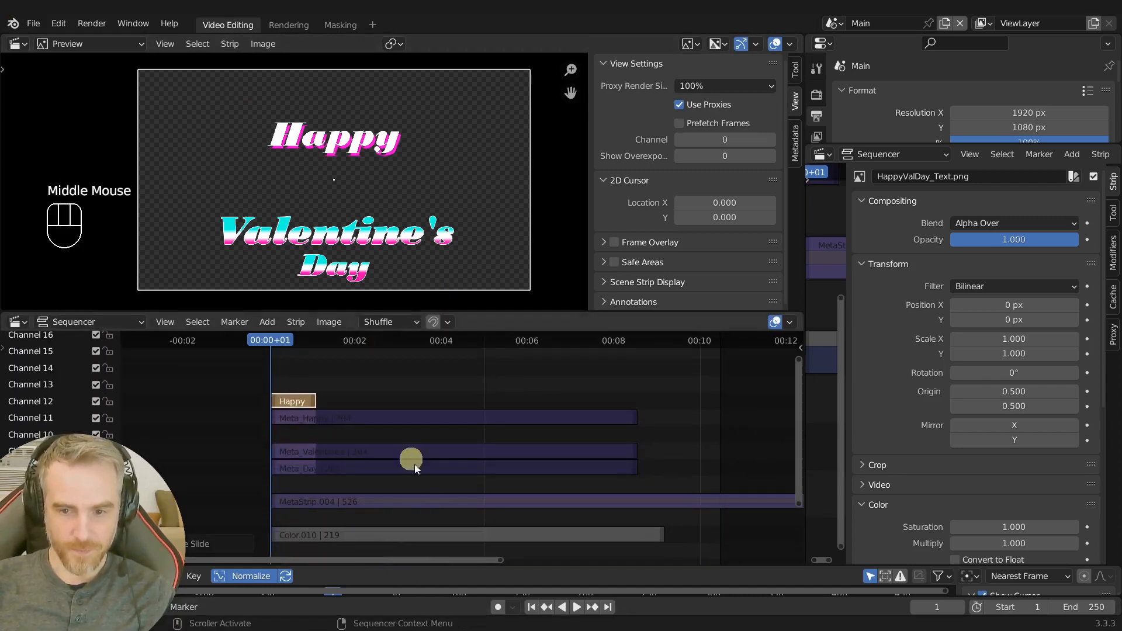
pyautogui.click(312, 401)
pyautogui.press('g')
pyautogui.click(640, 403)
pyautogui.moveTo(446, 426); pyautogui.dragTo(453, 456, button='middle')
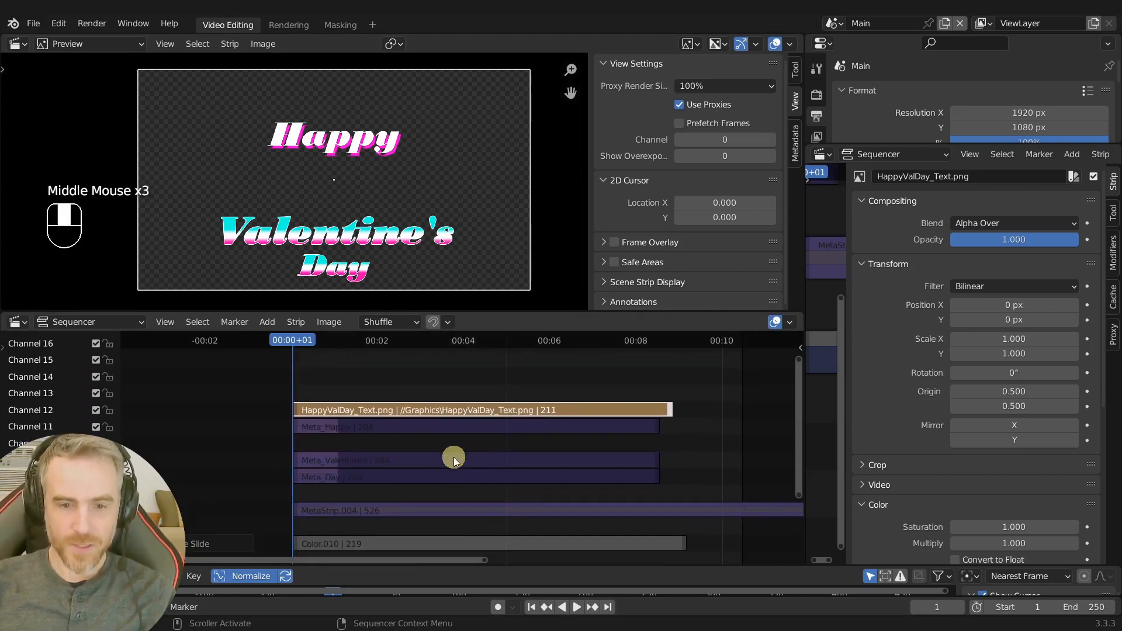
# - Slide the three muted title meta strips back in time so they end before the timeline start
pyautogui.keyDown('ctrl'); pyautogui.moveTo(530, 467); pyautogui.dragTo(511, 466, button='middle'); pyautogui.keyUp('ctrl')
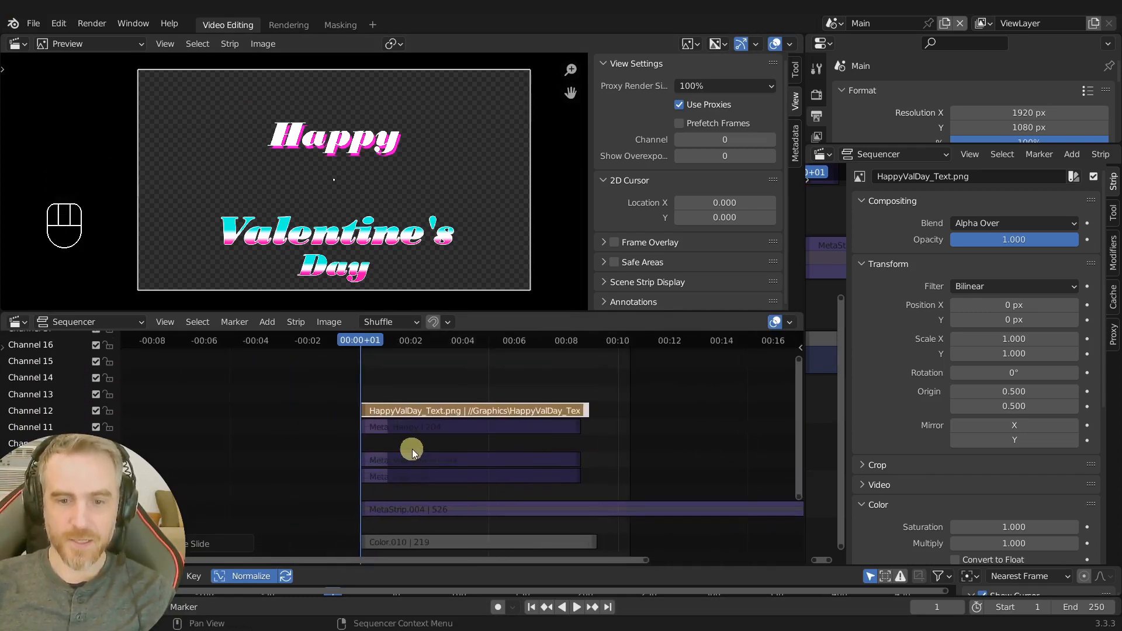
pyautogui.moveTo(347, 436); pyautogui.dragTo(370, 412, button='middle')
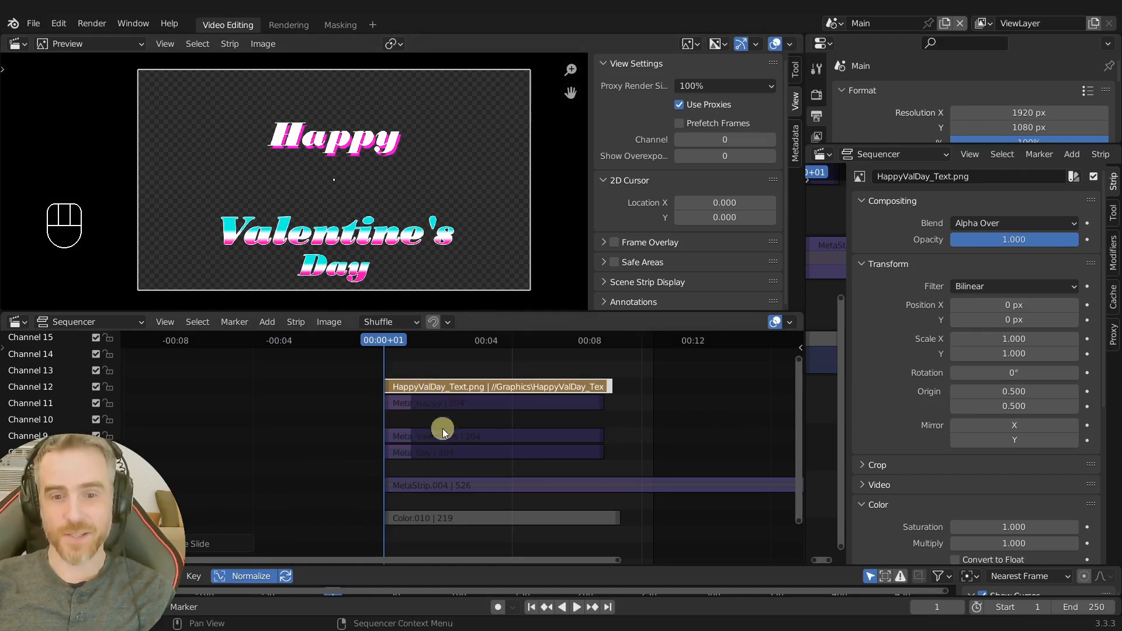
pyautogui.moveTo(334, 396); pyautogui.dragTo(571, 451)
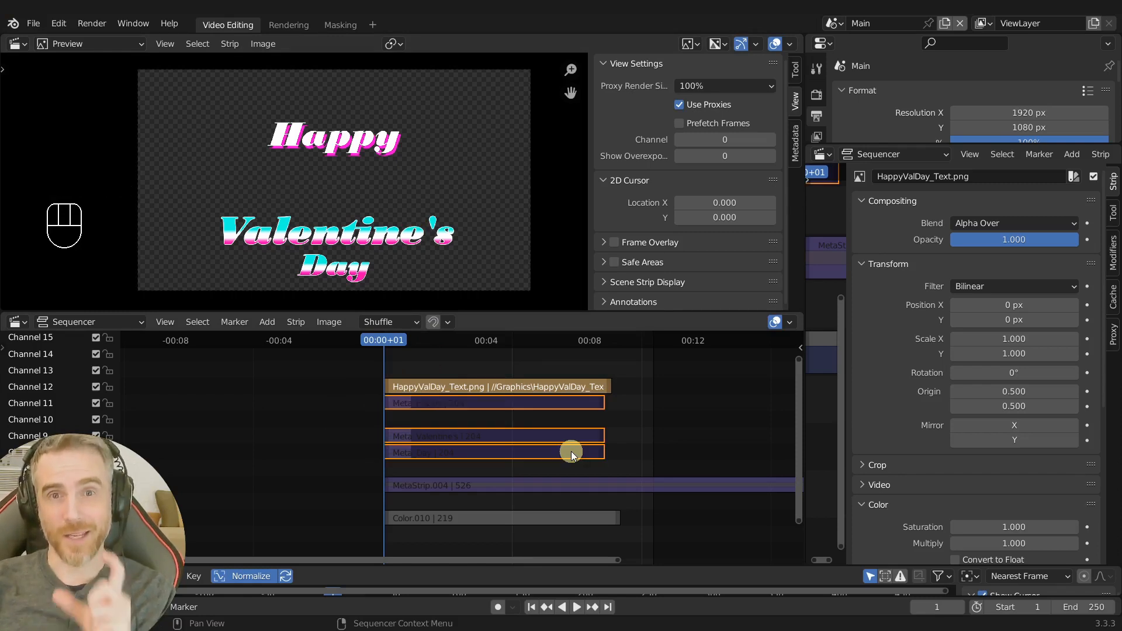
pyautogui.press('g')
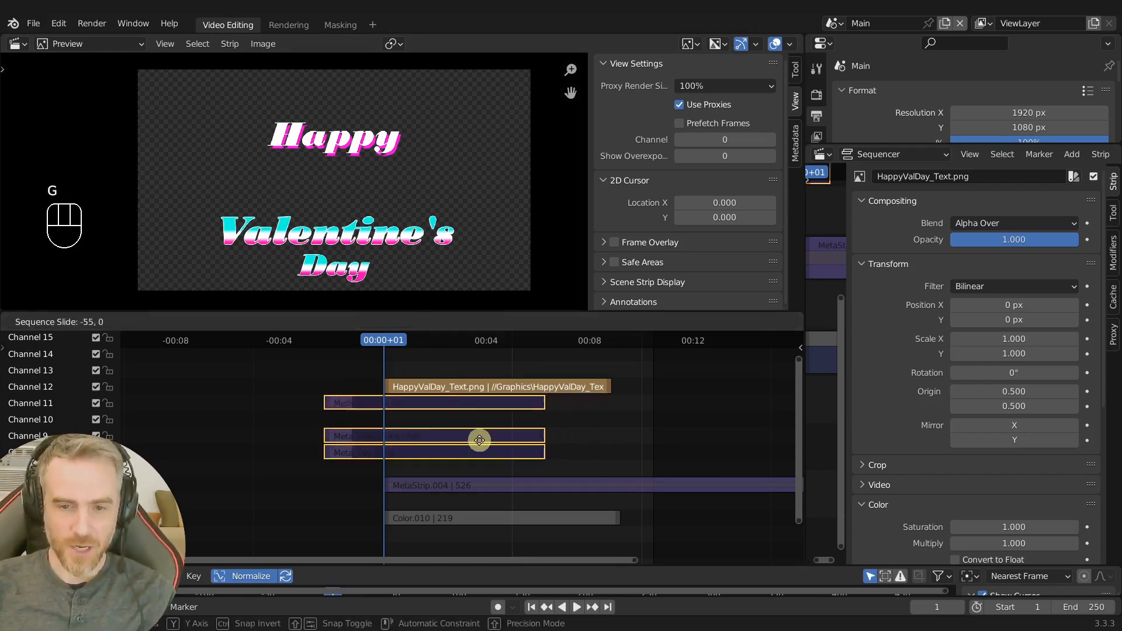
pyautogui.click(354, 442)
# - Lower the HappyValDay_Text.png strip to channel 9 and duplicate it onto channel 10 directly above
pyautogui.click(491, 388)
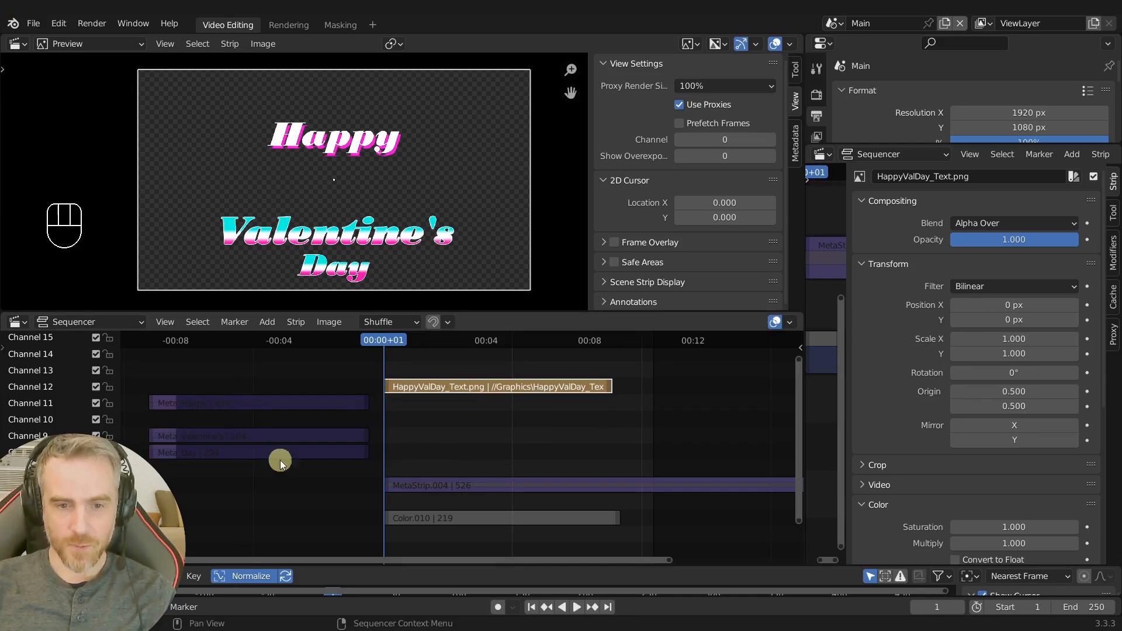
pyautogui.moveTo(447, 416); pyautogui.dragTo(455, 420, button='middle')
pyautogui.moveTo(455, 409); pyautogui.dragTo(408, 419, button='middle')
pyautogui.click(406, 404)
pyautogui.press('g')
pyautogui.press('y')
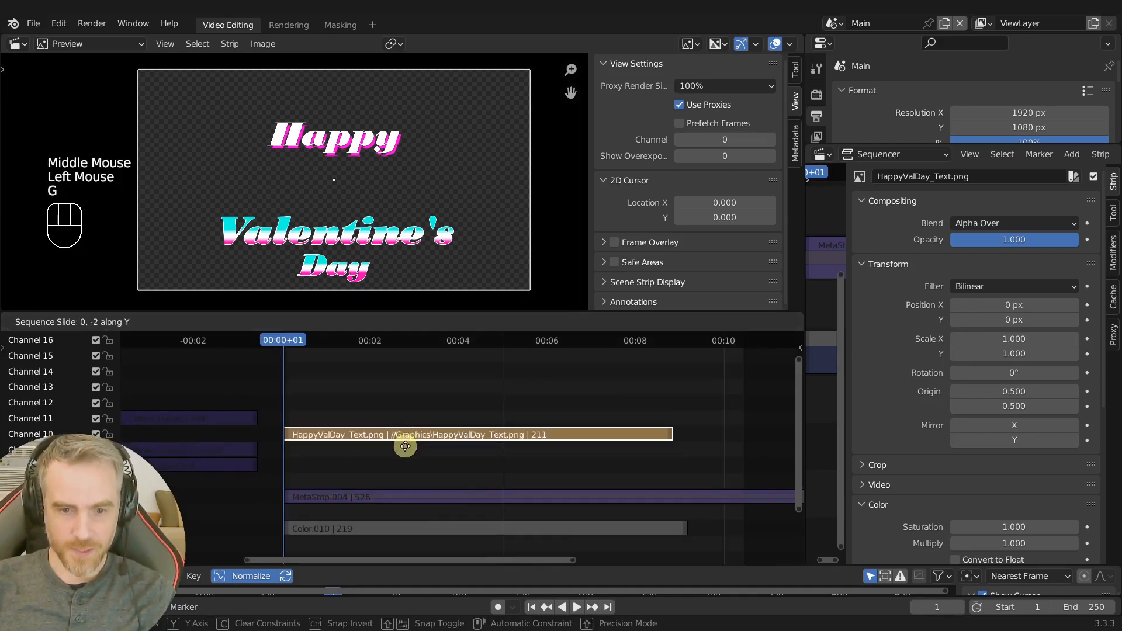
pyautogui.click(404, 448)
pyautogui.hotkey('shift', 'd')
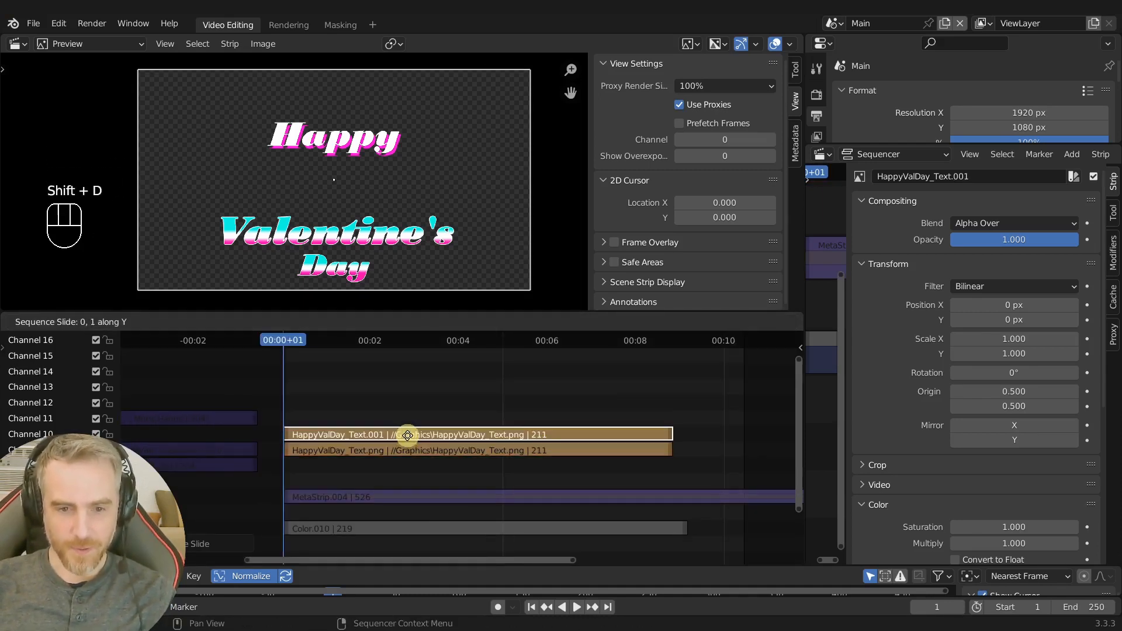
pyautogui.click(445, 435)
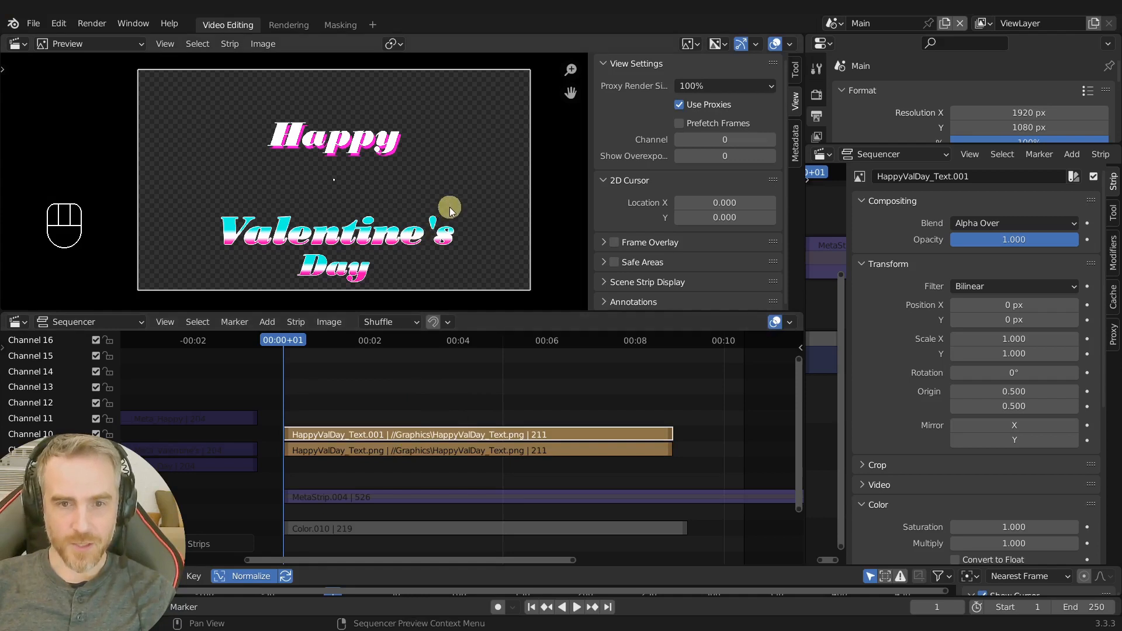
# - Scale the duplicated title image to about 1.044 and shift its Y position to about 2.9 px
pyautogui.press('s')
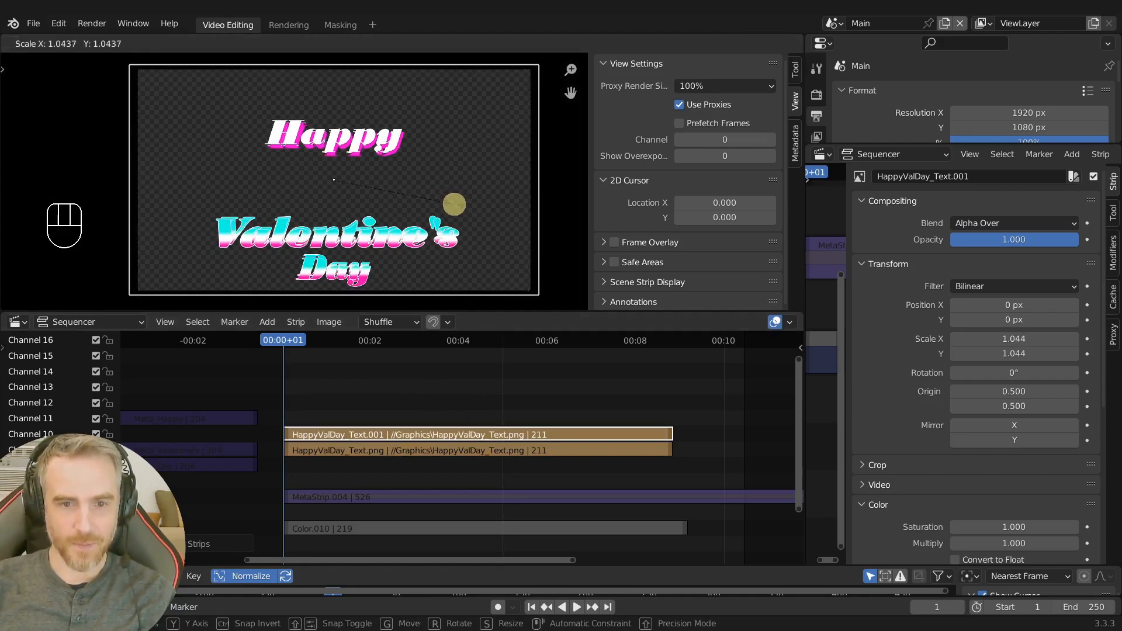
pyautogui.click(455, 208)
pyautogui.press('g')
pyautogui.press('y')
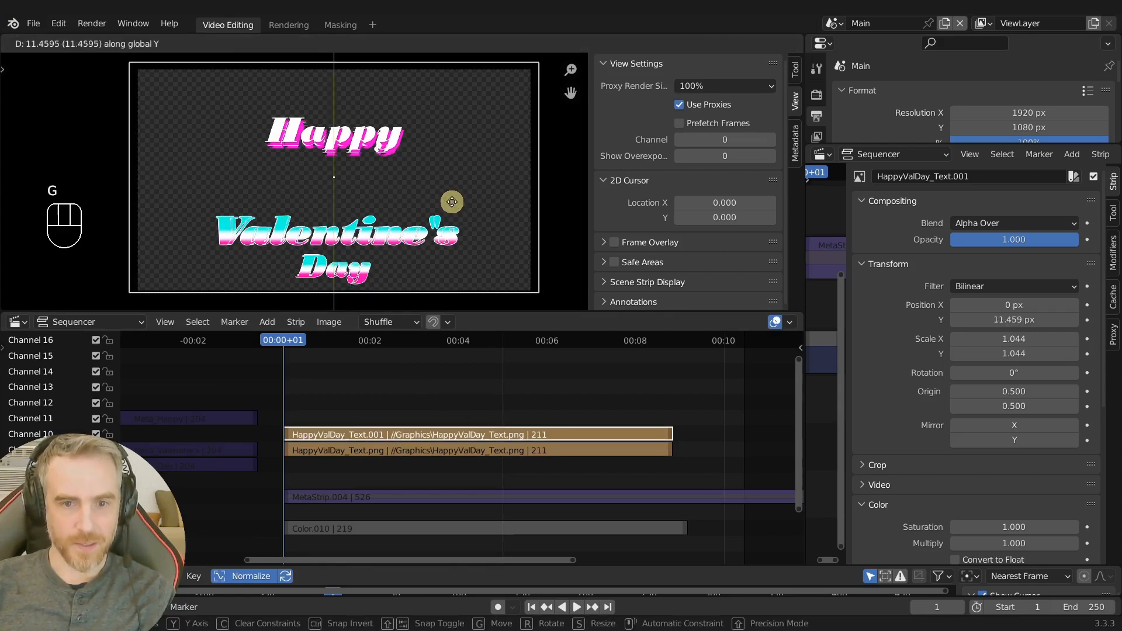
pyautogui.click(451, 204)
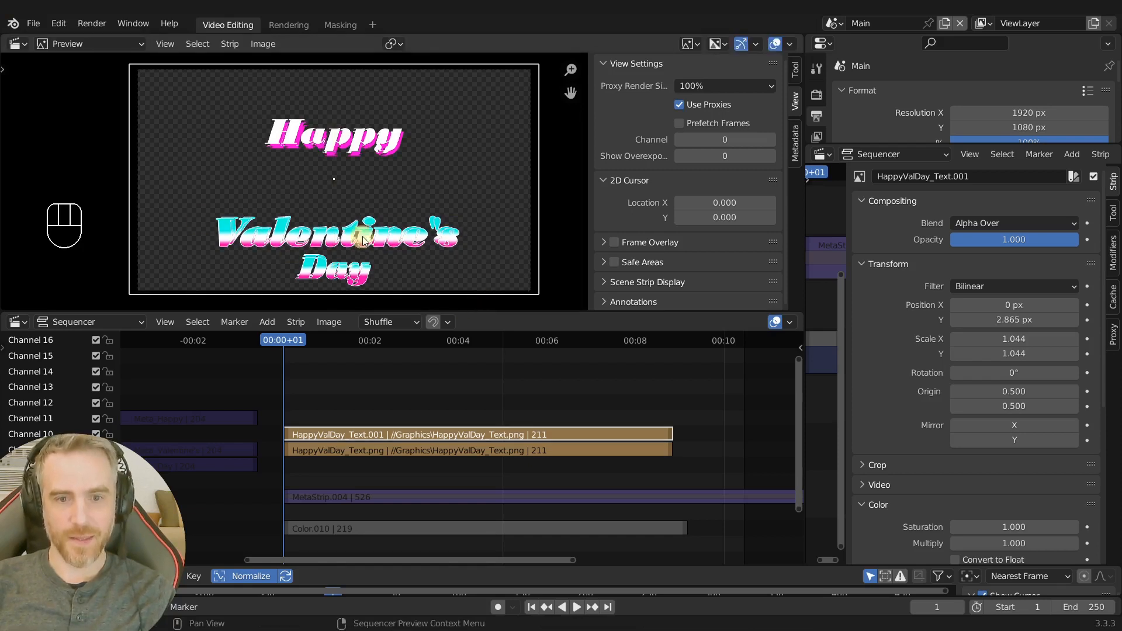
pyautogui.scroll(3, 350, 175)
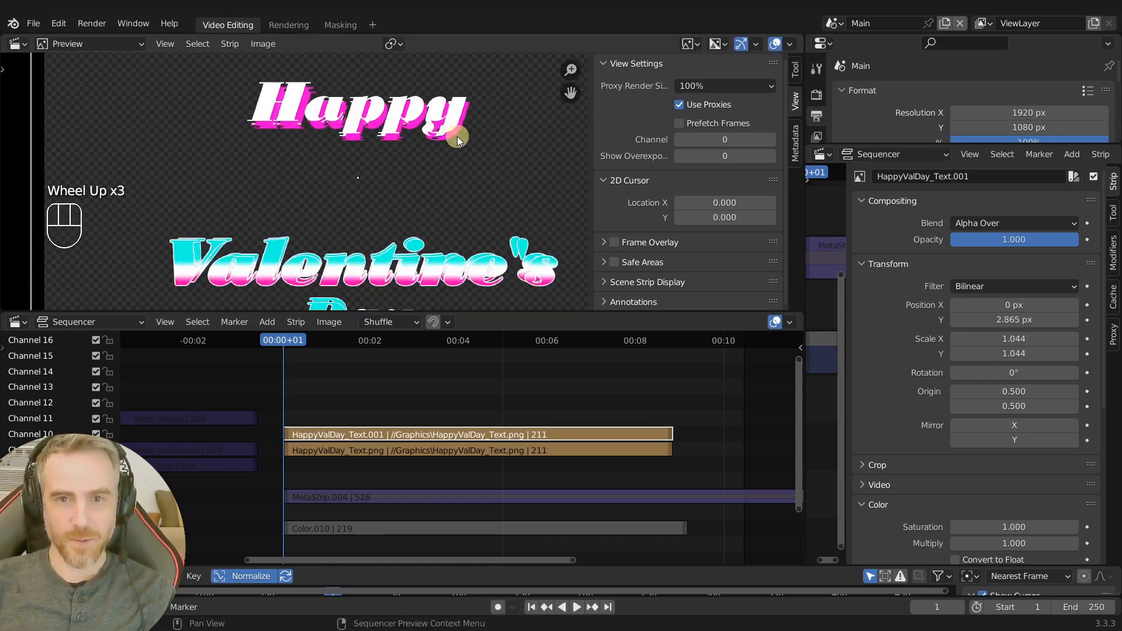
pyautogui.scroll(-1, 440, 147)
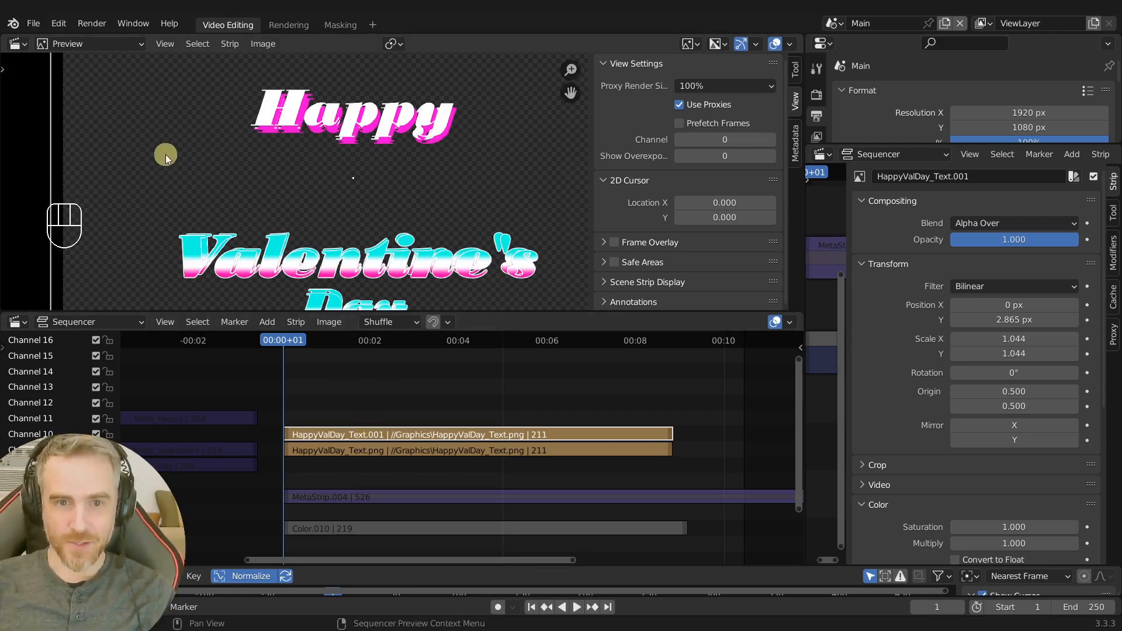
pyautogui.scroll(-3, 502, 212)
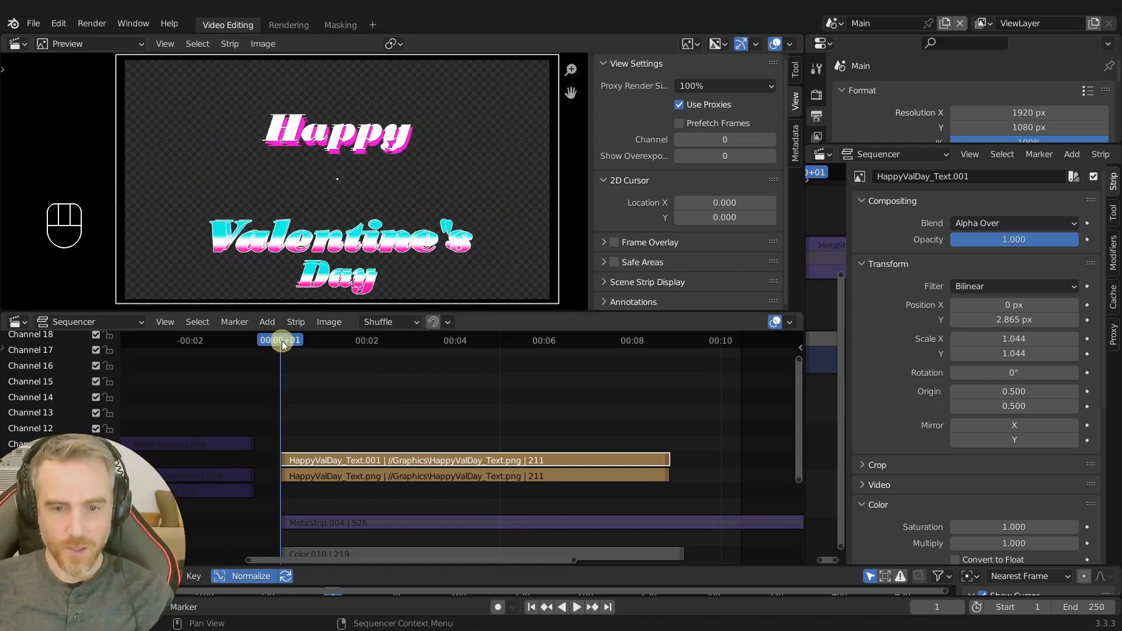
# - Trim the duplicate title image's start so that it begins at 00:02+00
pyautogui.moveTo(282, 343); pyautogui.dragTo(388, 344)
pyautogui.press('space')
pyautogui.press('space')
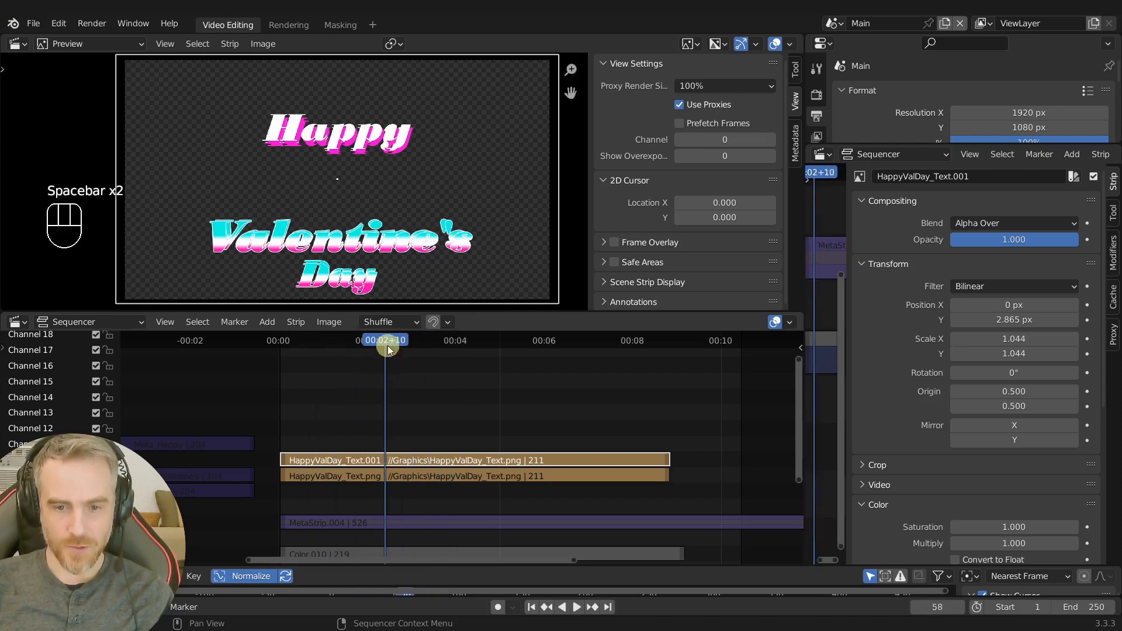
pyautogui.press('Left')
pyautogui.press('Left')
pyautogui.press('Right')
pyautogui.click(283, 459)
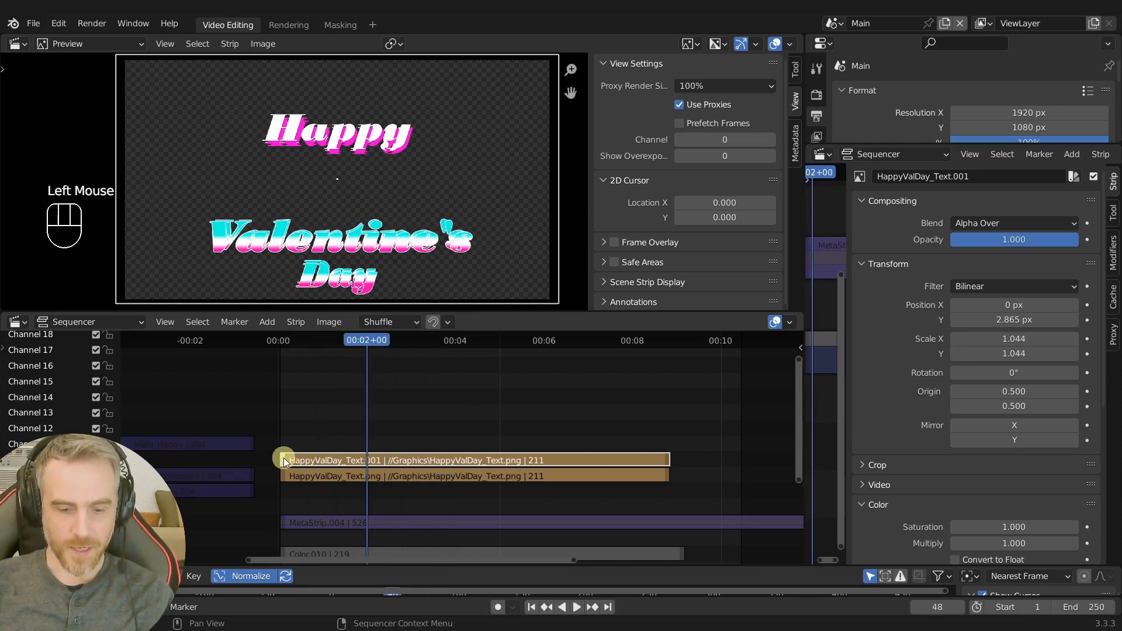
pyautogui.hotkey('shift', 's')
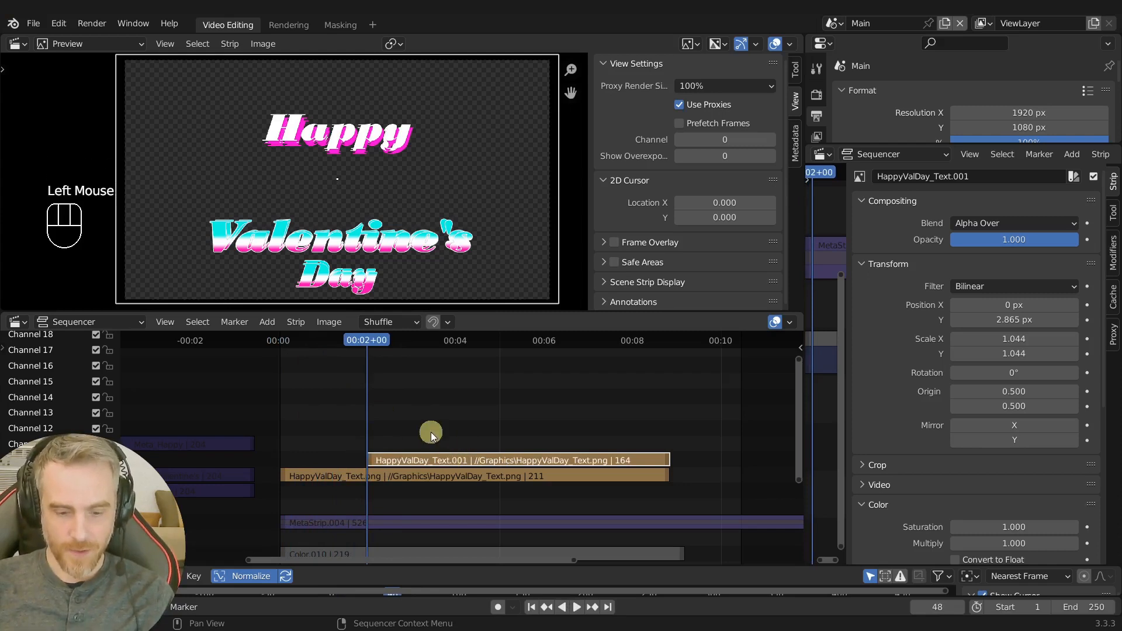
# - Add a colour strip above the duplicate title image and extend it to the same 164-frame length
pyautogui.hotkey('shift', 'a')
pyautogui.click(409, 452)
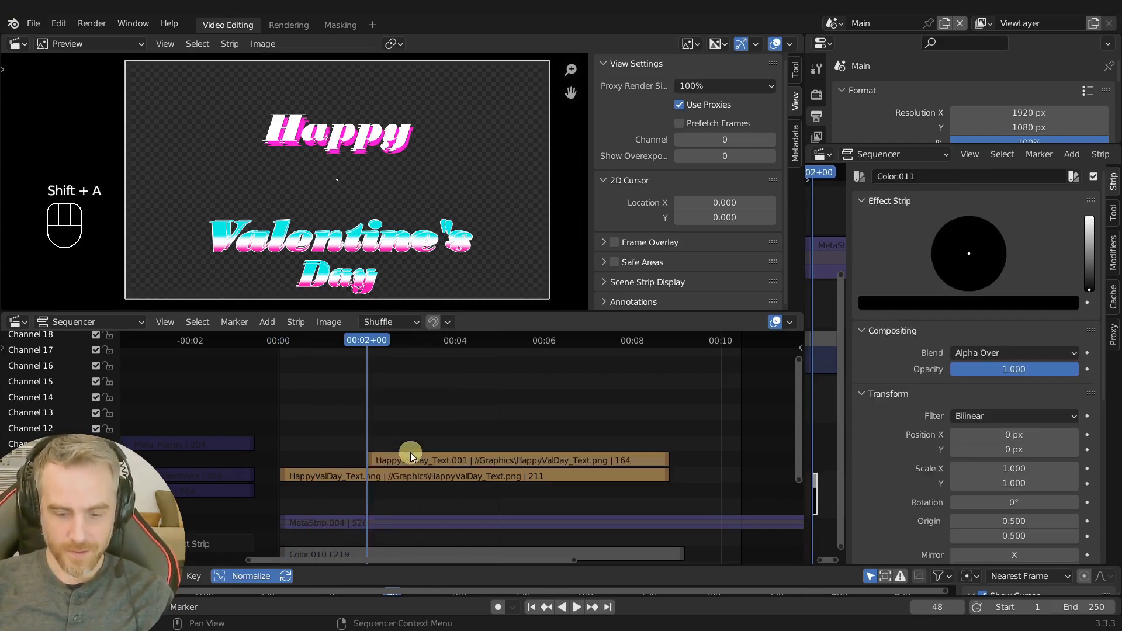
pyautogui.press('g')
pyautogui.click(402, 433)
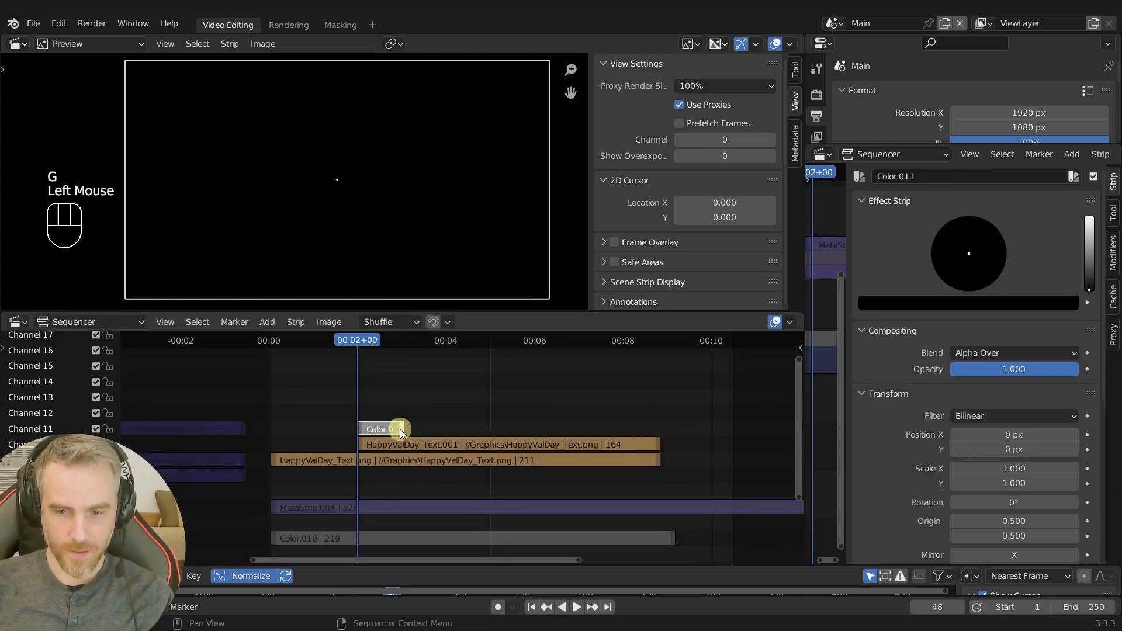
pyautogui.keyDown('ctrl'); pyautogui.moveTo(403, 429); pyautogui.dragTo(647, 426); pyautogui.keyUp('ctrl')
# - Make the new colour strip white and narrow it to an X scale of about 0.124
pyautogui.moveTo(1089, 288); pyautogui.dragTo(1093, 200)
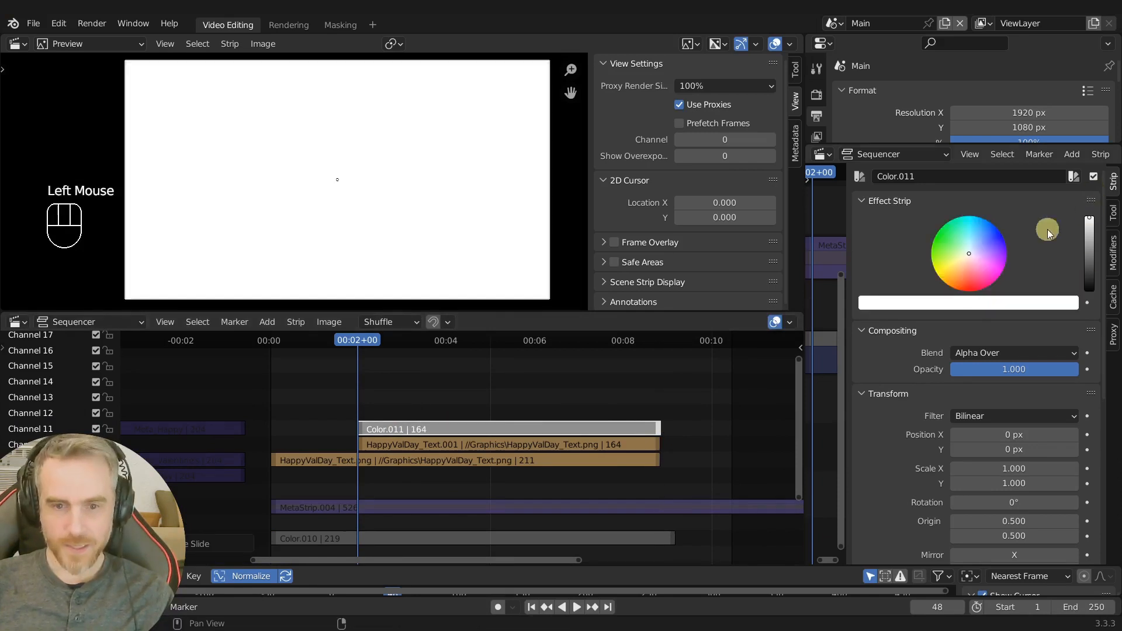
pyautogui.press('s')
pyautogui.press('x')
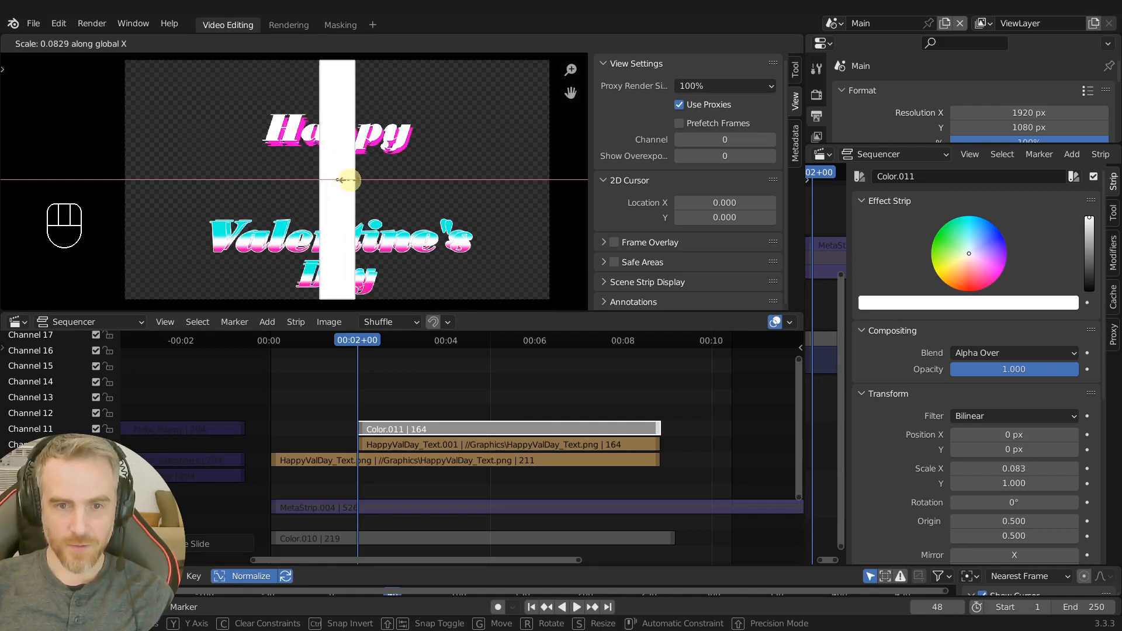
pyautogui.click(357, 186)
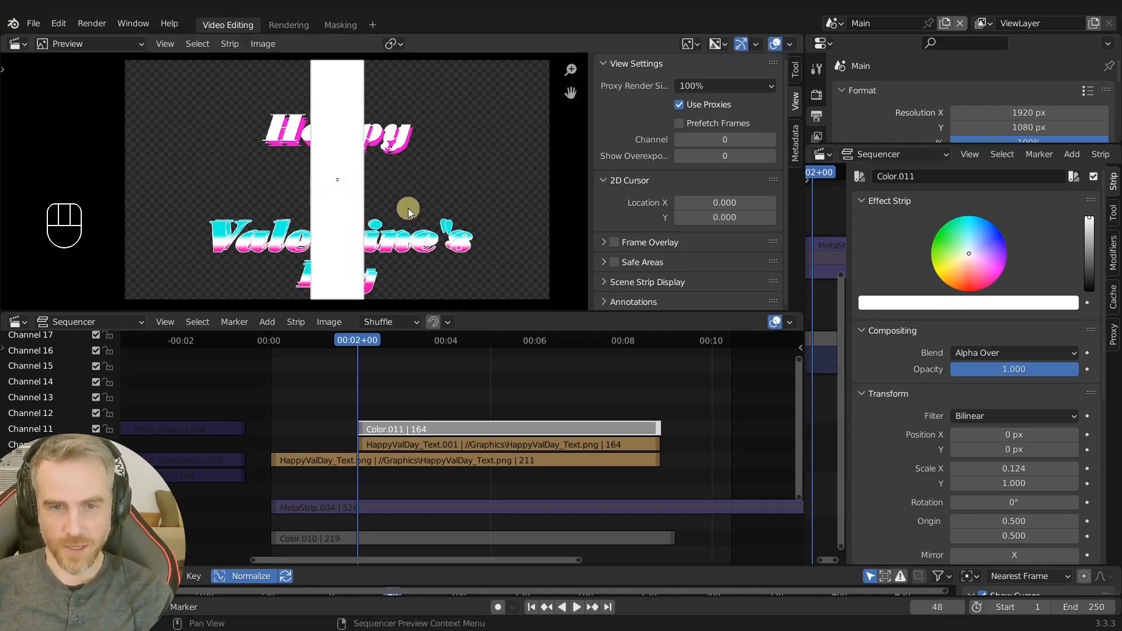
# - Rotate the white colour strip to about -25.3° and lengthen it along its local Y axis to a scale of about 1.462
pyautogui.press('r')
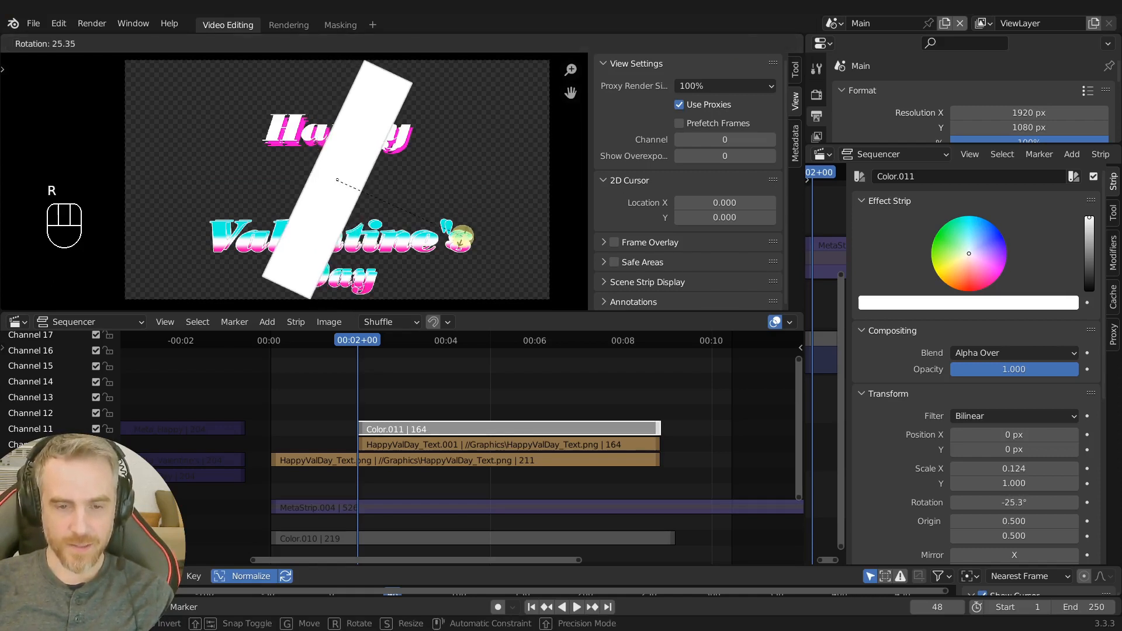
pyautogui.click(462, 237)
pyautogui.press('s')
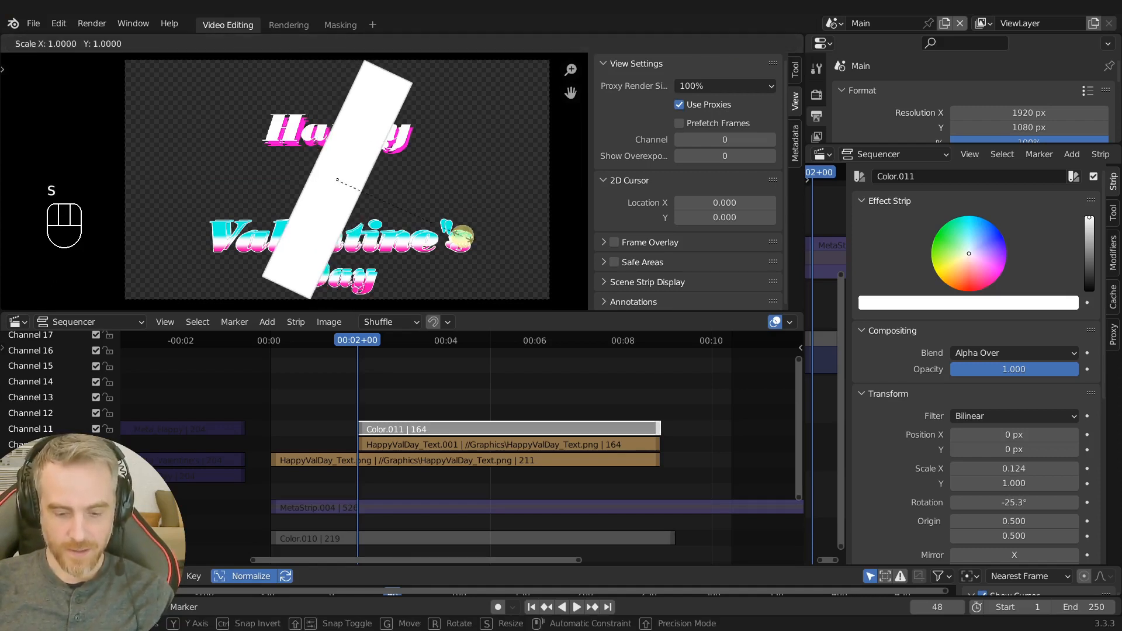
pyautogui.press('y')
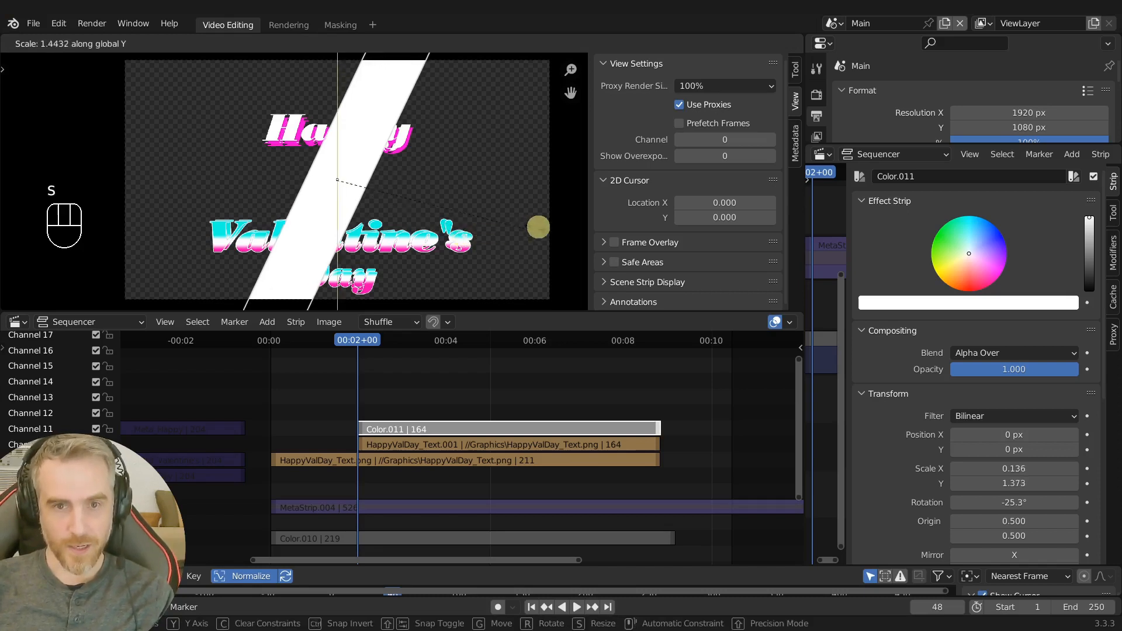
pyautogui.press('y')
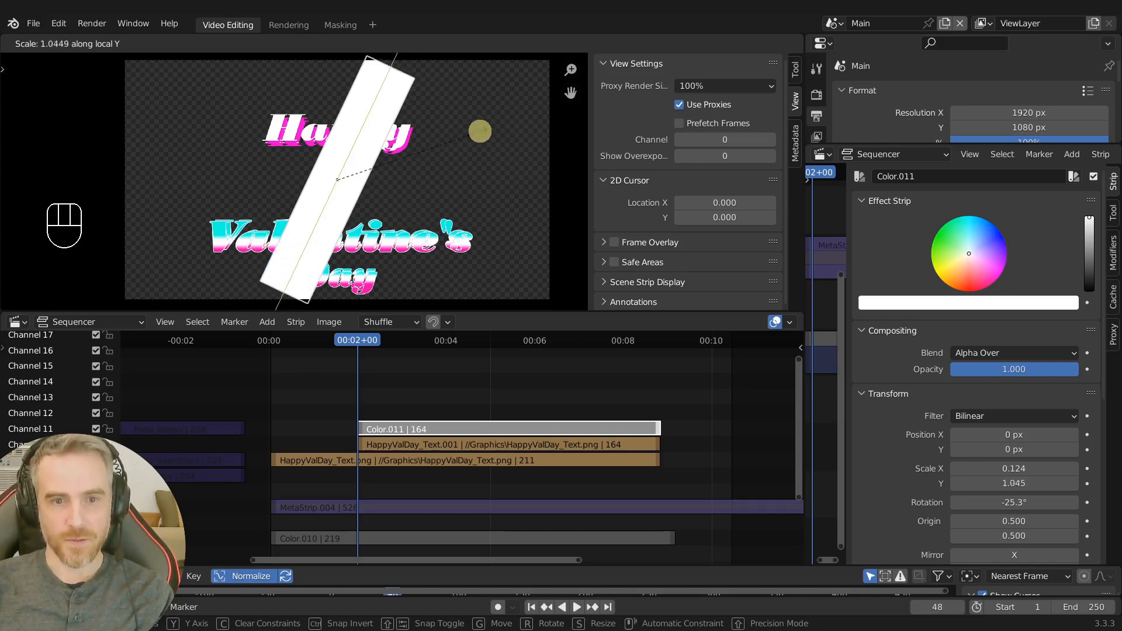
pyautogui.click(500, 124)
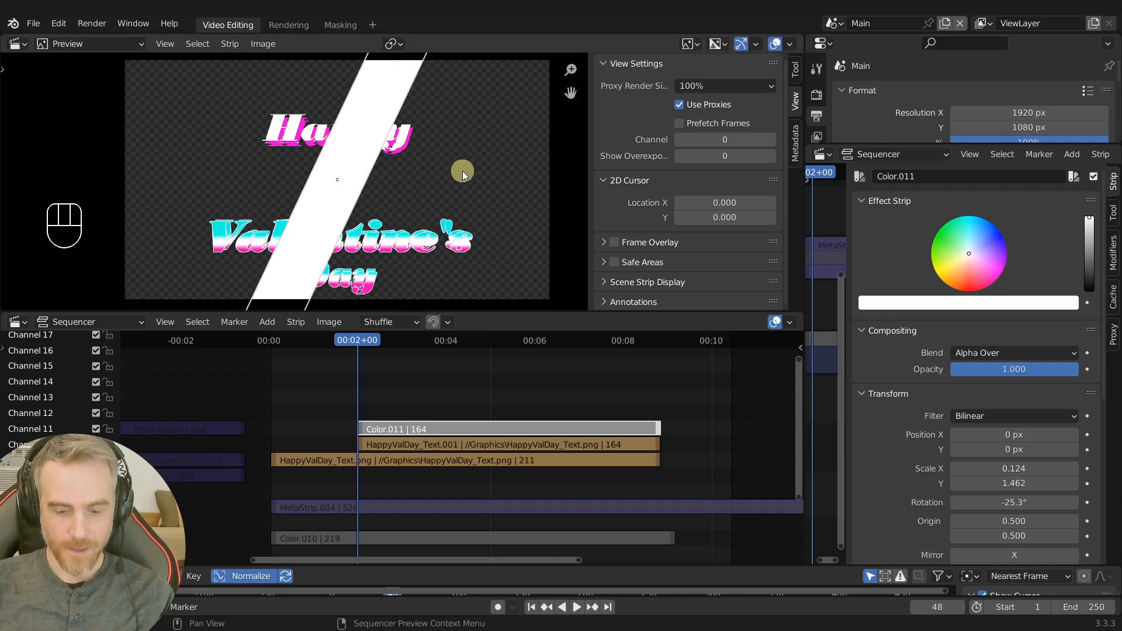
# - Move the tilted white strip horizontally to about -1273 px, before the title, and keyframe its X position at 00:02+00
pyautogui.press('g')
pyautogui.press('x')
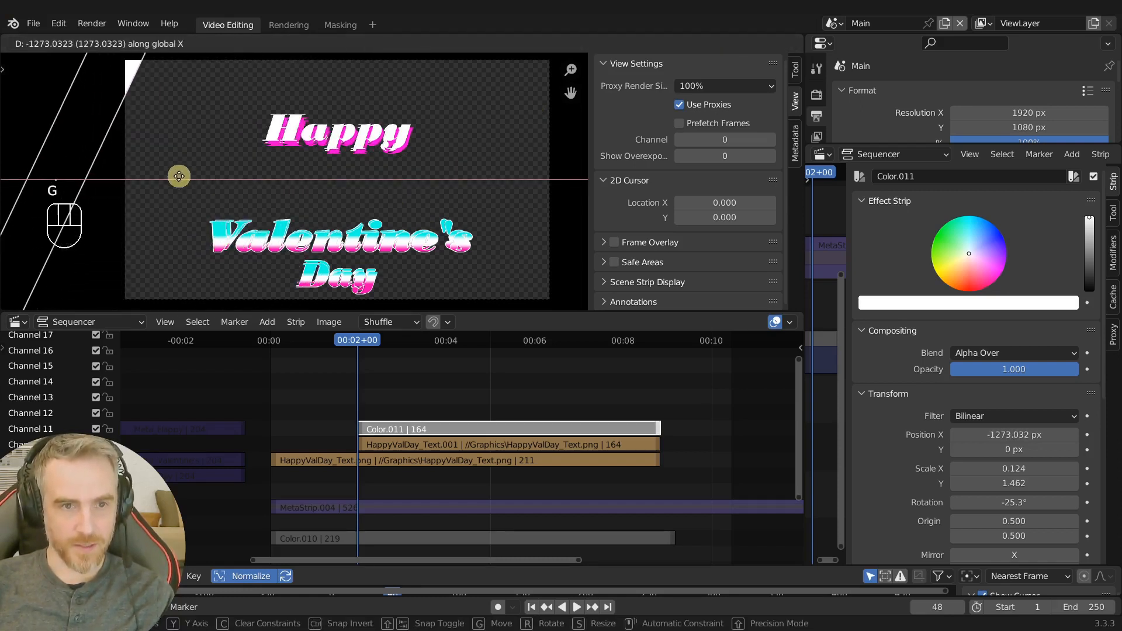
pyautogui.click(177, 176)
pyautogui.scroll(-1, 178, 176)
pyautogui.moveTo(178, 175); pyautogui.dragTo(179, 155, button='middle')
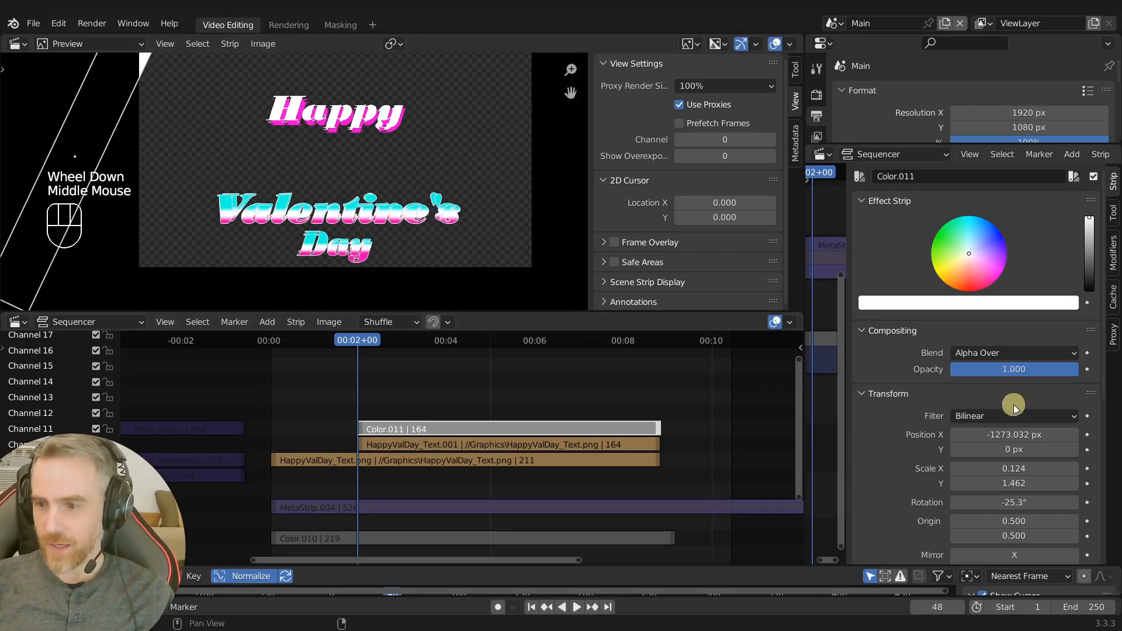
pyautogui.click(1087, 434)
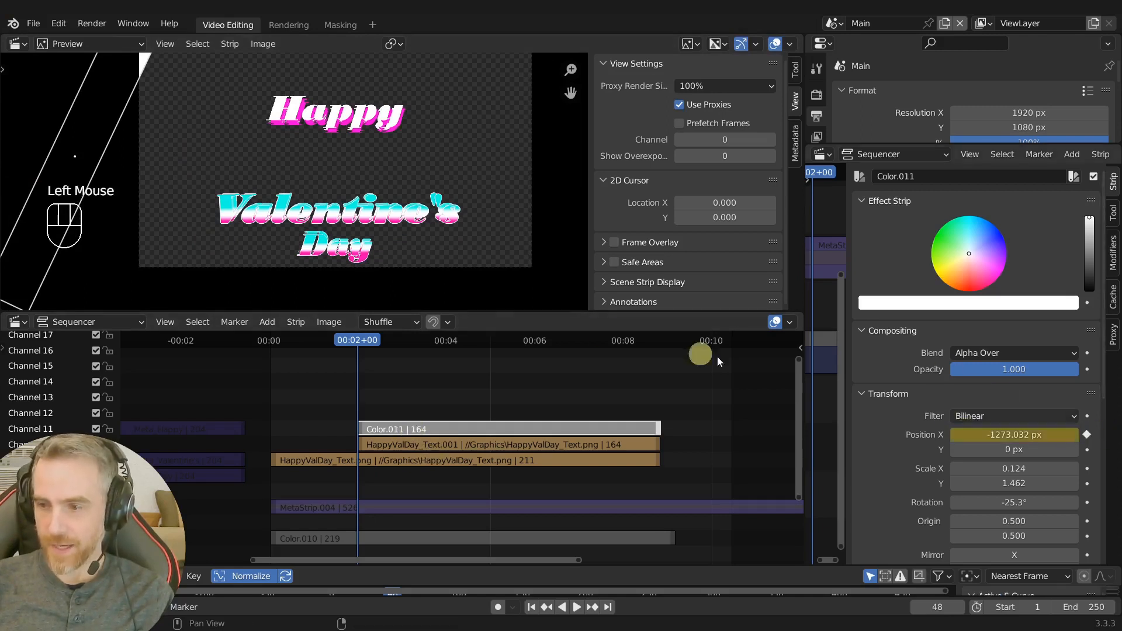
# - At 00:04+00, move the white strip horizontally past the title to about 1291 px and keyframe its X position
pyautogui.moveTo(526, 416); pyautogui.dragTo(377, 438, button='middle')
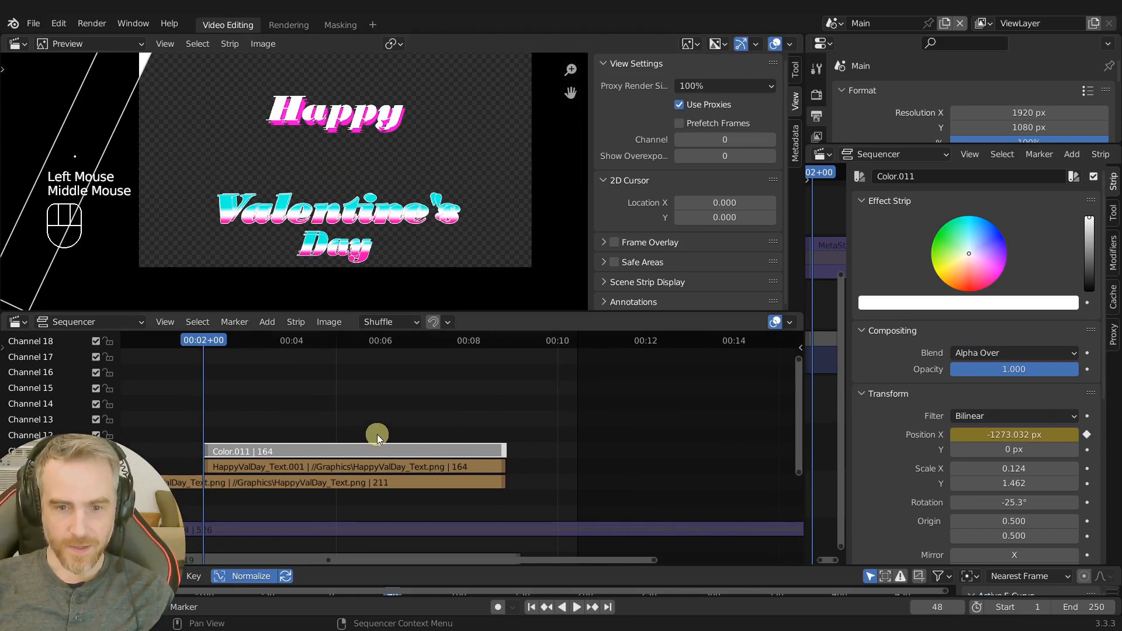
pyautogui.moveTo(222, 371); pyautogui.dragTo(304, 363, button='middle')
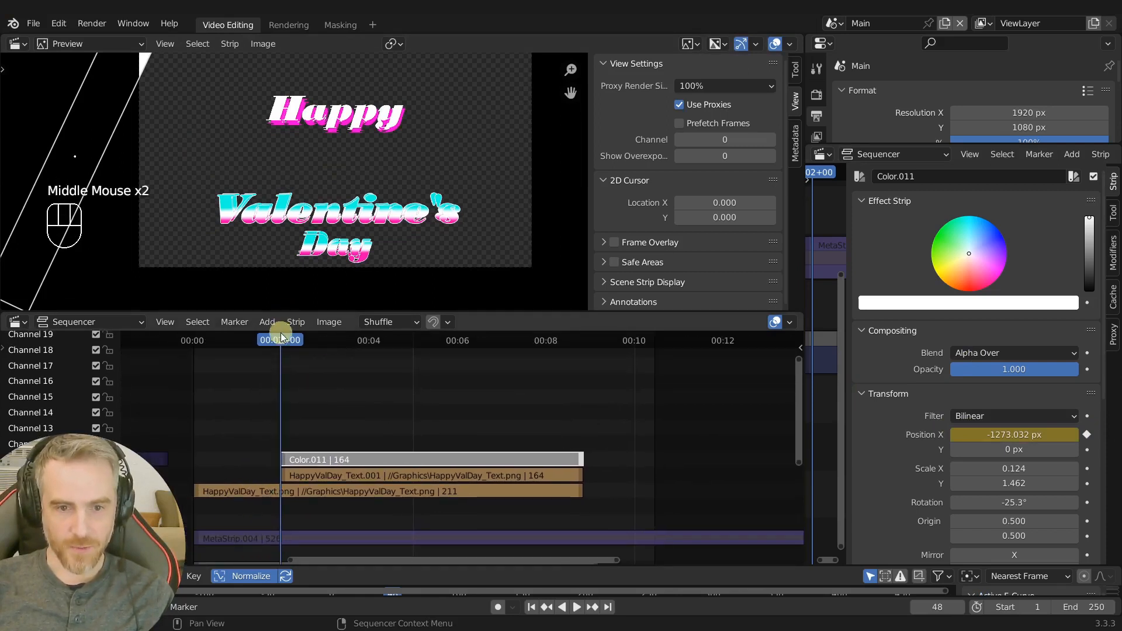
pyautogui.press('space')
pyautogui.press('space')
pyautogui.press('Left')
pyautogui.press('Left')
pyautogui.press('Left')
pyautogui.press('Left')
pyautogui.press('Left')
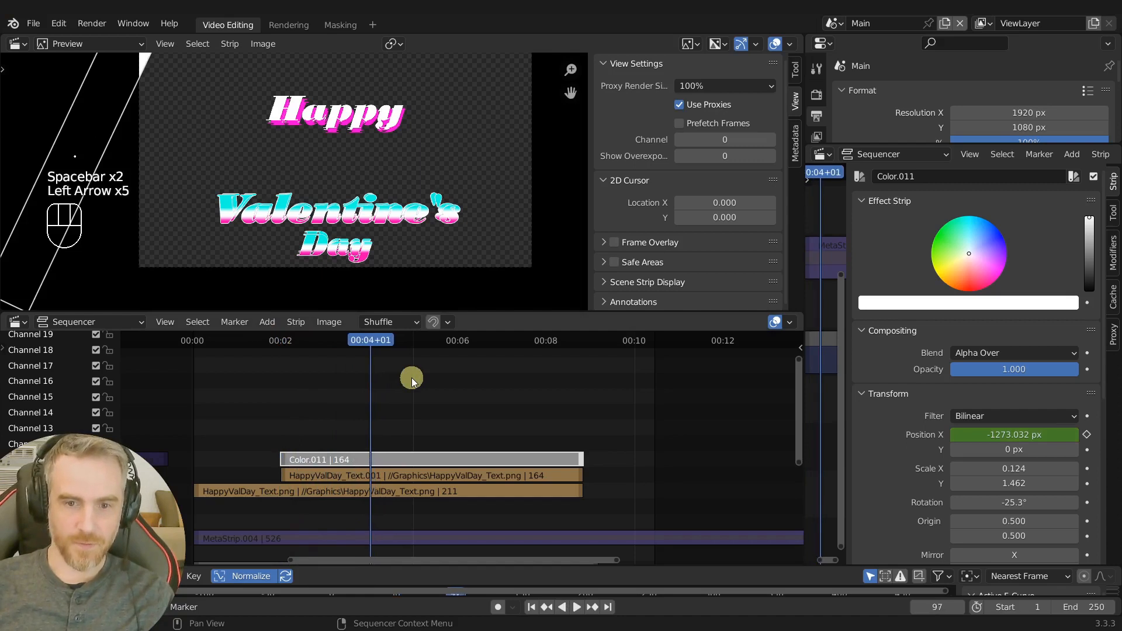
pyautogui.press('Left')
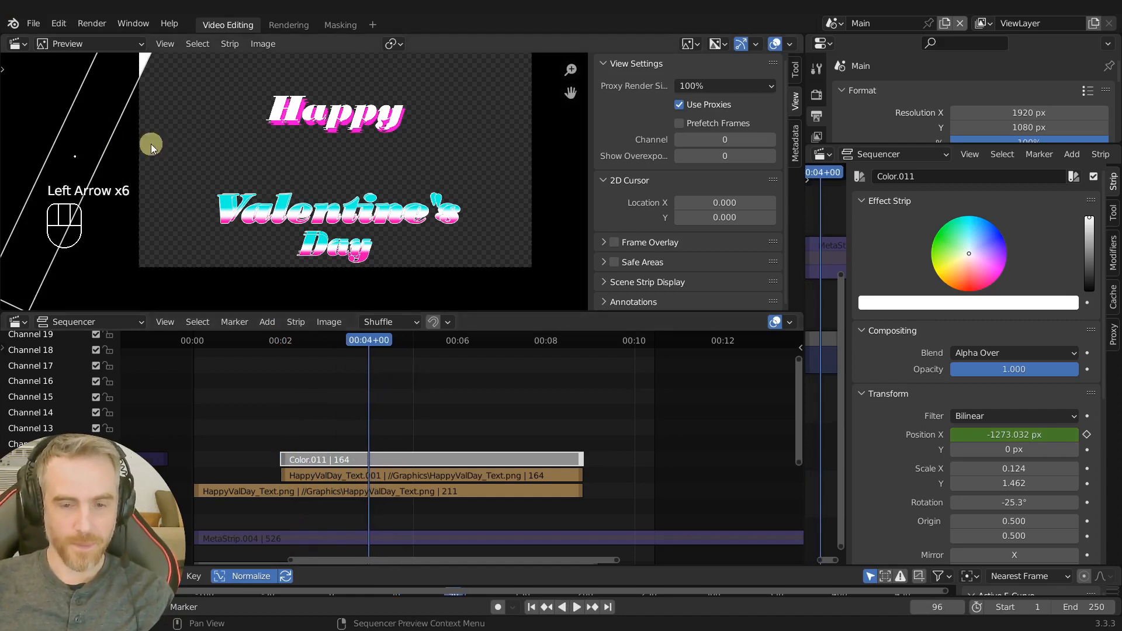
pyautogui.scroll(-2, 329, 171)
pyautogui.moveTo(330, 170); pyautogui.dragTo(288, 175, button='middle')
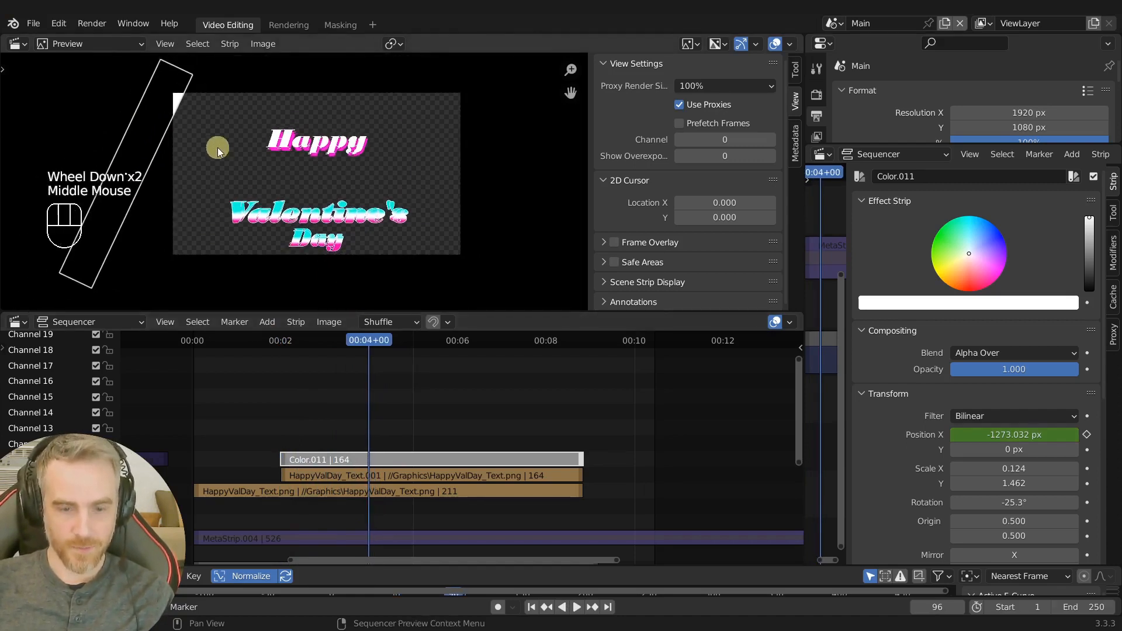
pyautogui.press('g')
pyautogui.press('x')
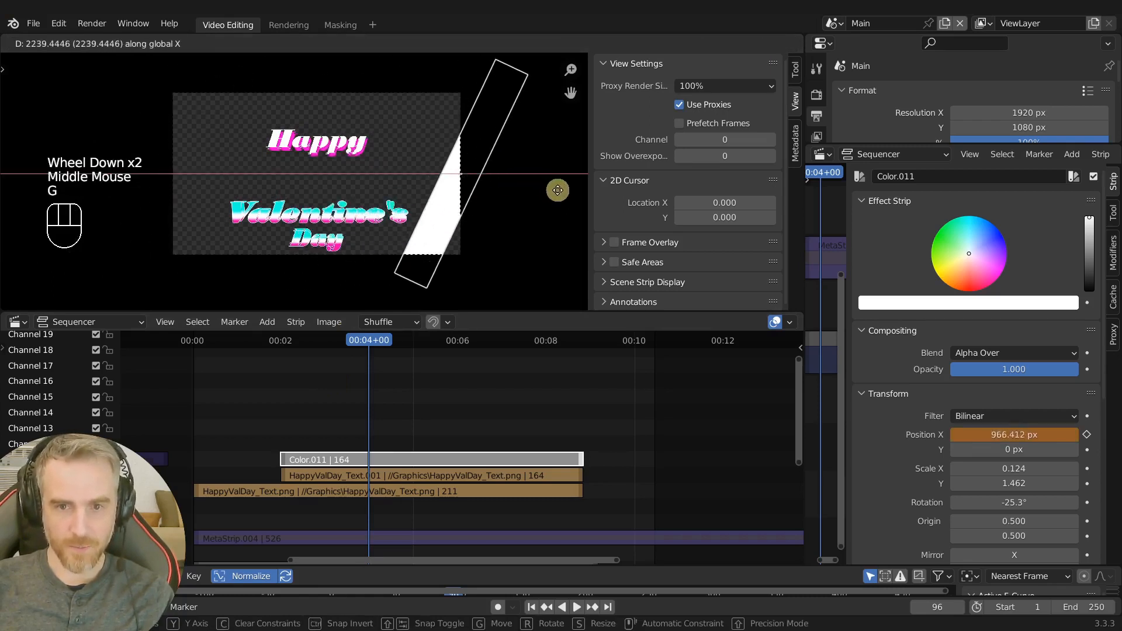
pyautogui.click(564, 205)
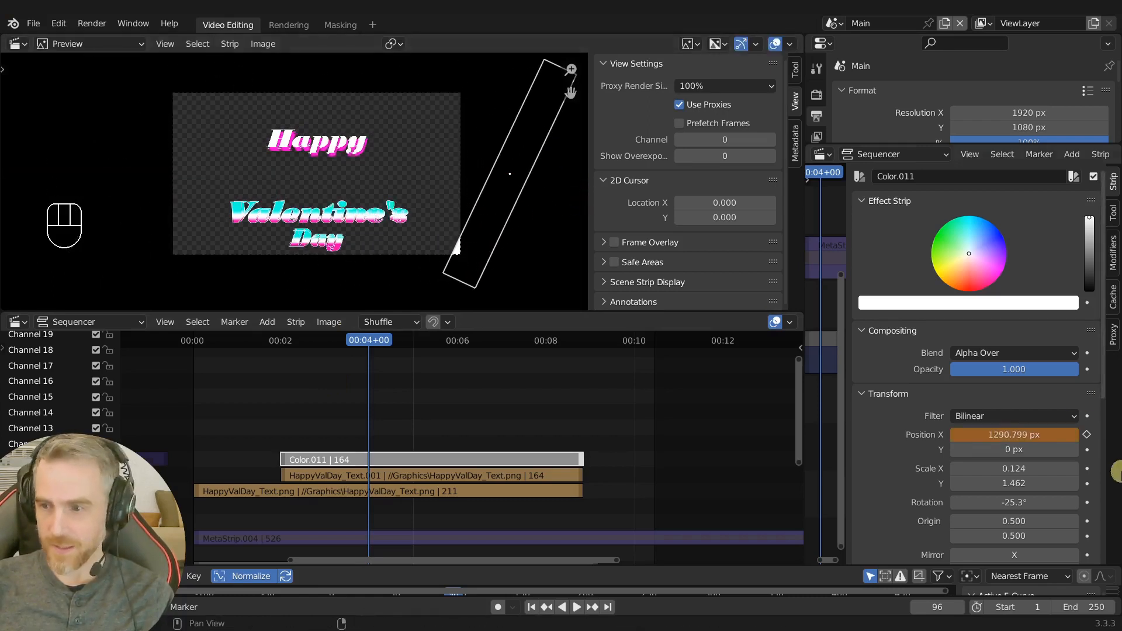
pyautogui.click(1087, 435)
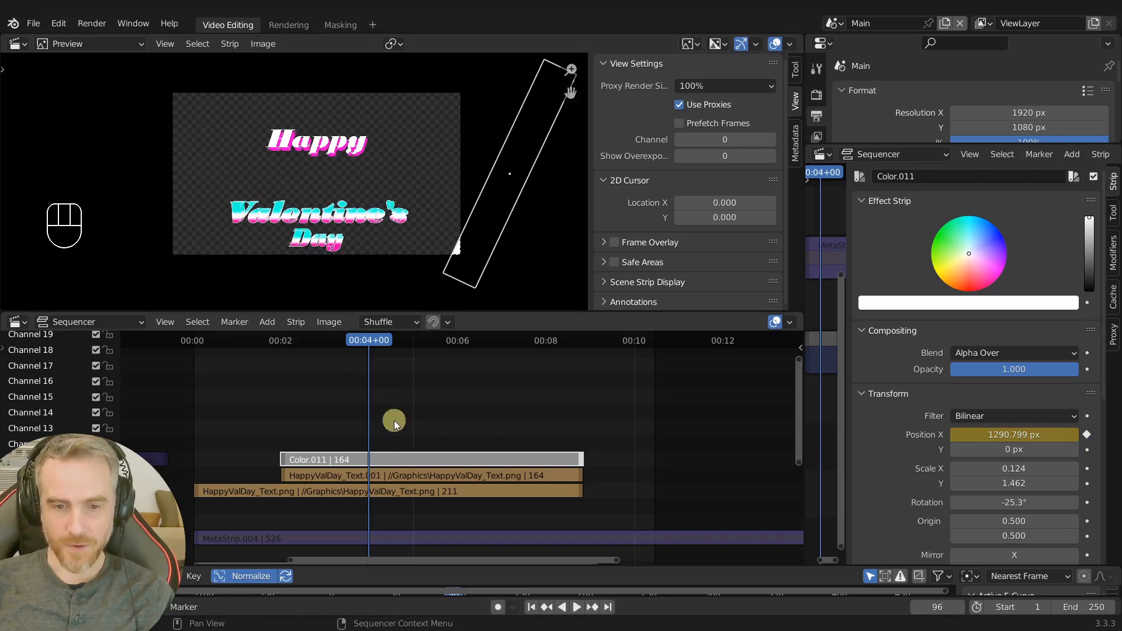
# - Play back the white strip's sweep across the title from about 00:02+01
pyautogui.moveTo(358, 364); pyautogui.dragTo(283, 339)
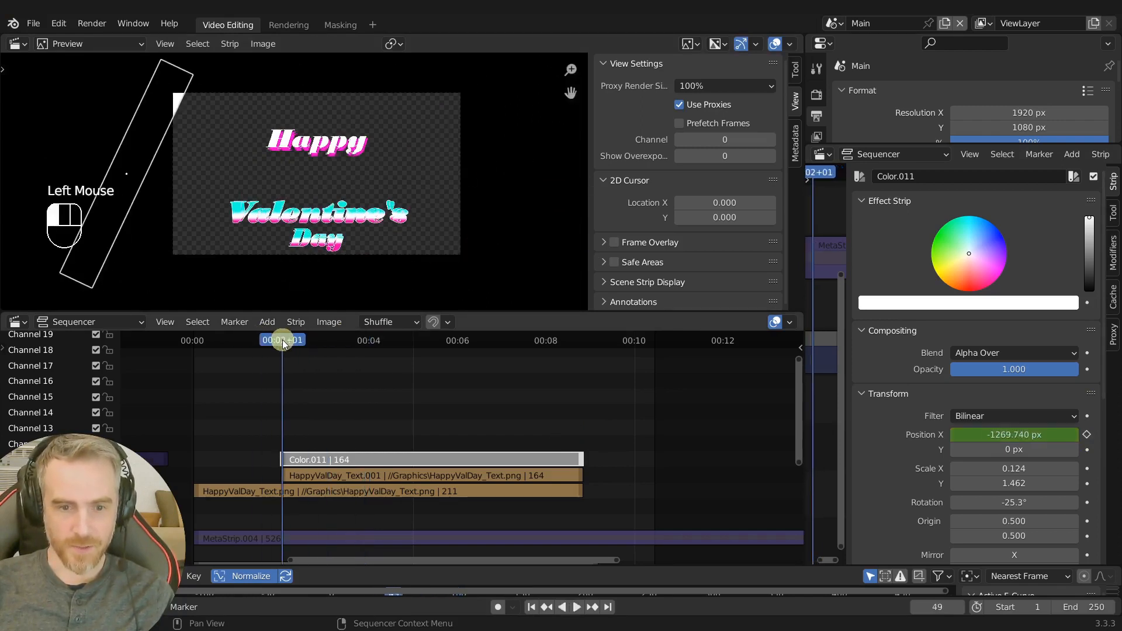
pyautogui.press('space')
pyautogui.press('space')
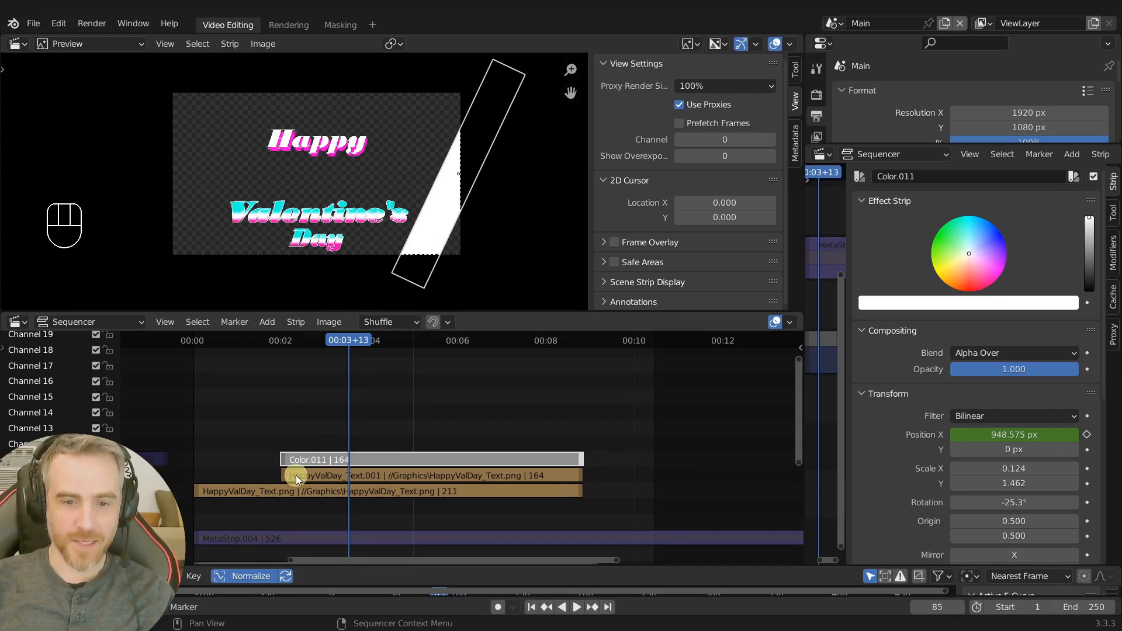
# - Rename the enlarged duplicate title strip HappyValDay_Text_BIG
pyautogui.keyDown('ctrl'); pyautogui.moveTo(331, 472); pyautogui.dragTo(401, 457, button='middle'); pyautogui.keyUp('ctrl')
pyautogui.click(401, 457)
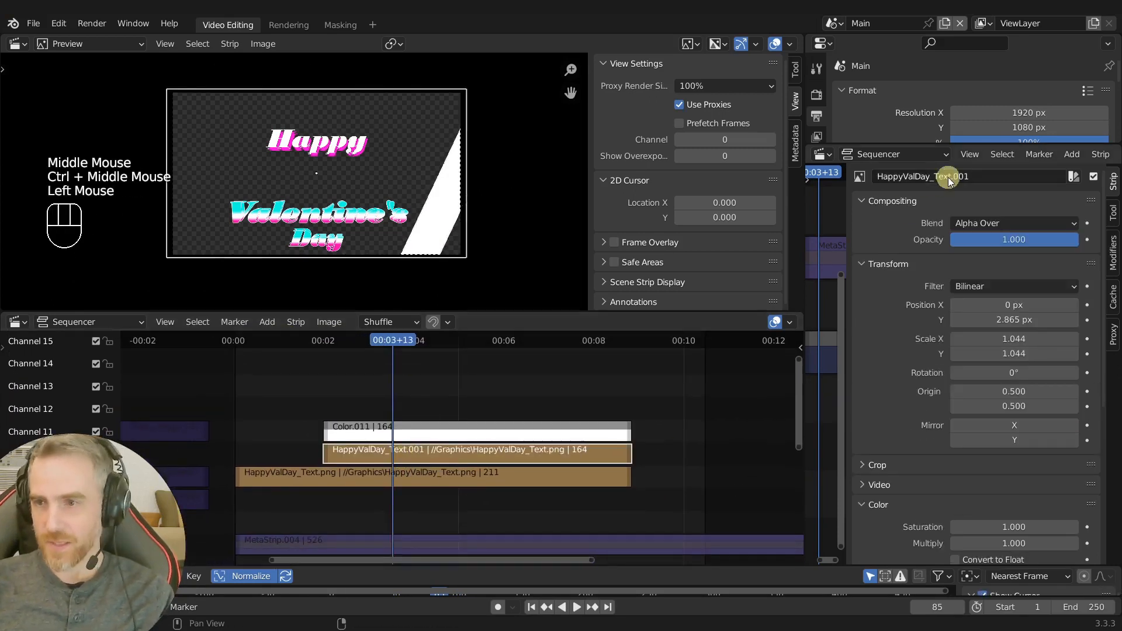
pyautogui.doubleClick(978, 175)
pyautogui.moveTo(978, 175); pyautogui.dragTo(959, 181)
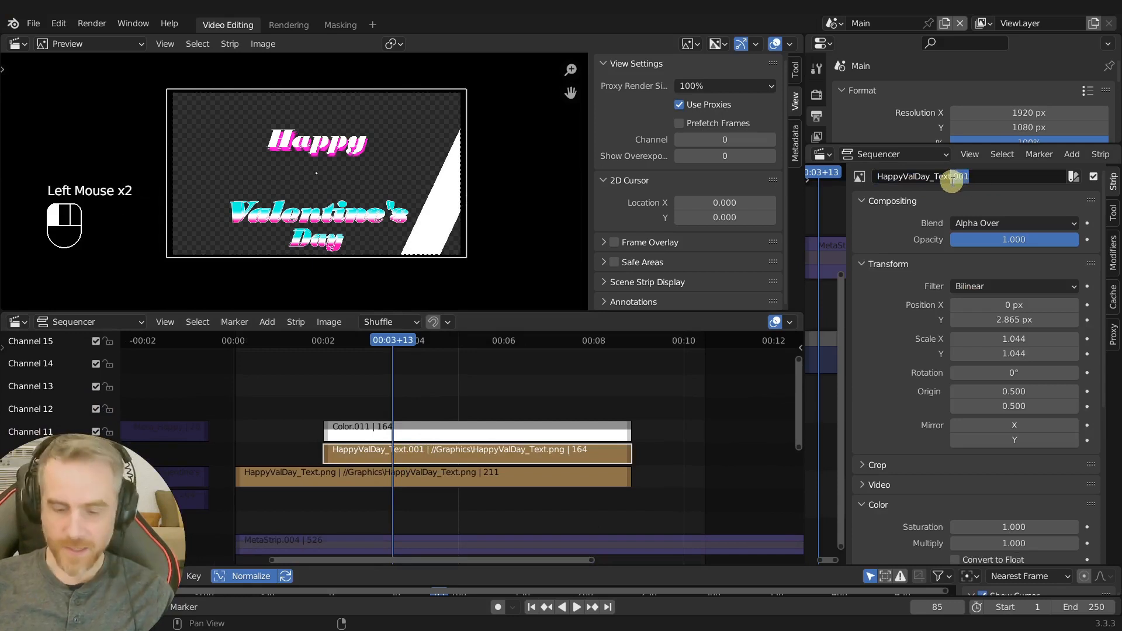
pyautogui.write('_BIG')
pyautogui.press('Return')
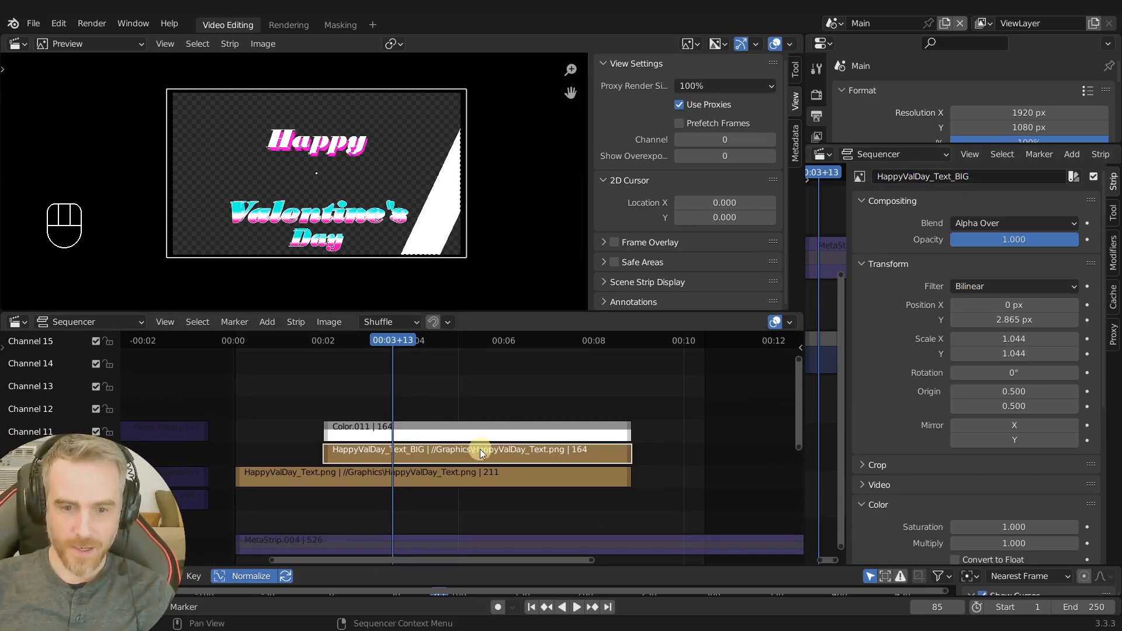
# - Rename the original 211-frame title strip HappyValDay_Text_Small
pyautogui.click(395, 478)
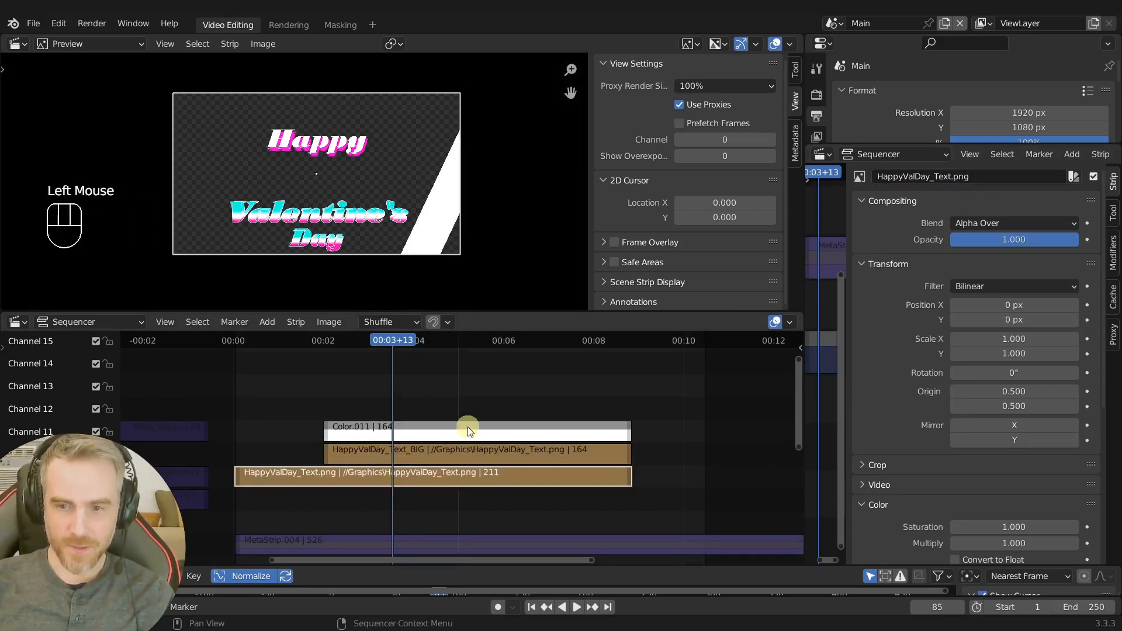
pyautogui.click(979, 183)
pyautogui.moveTo(984, 178); pyautogui.dragTo(952, 187)
pyautogui.write('_S')
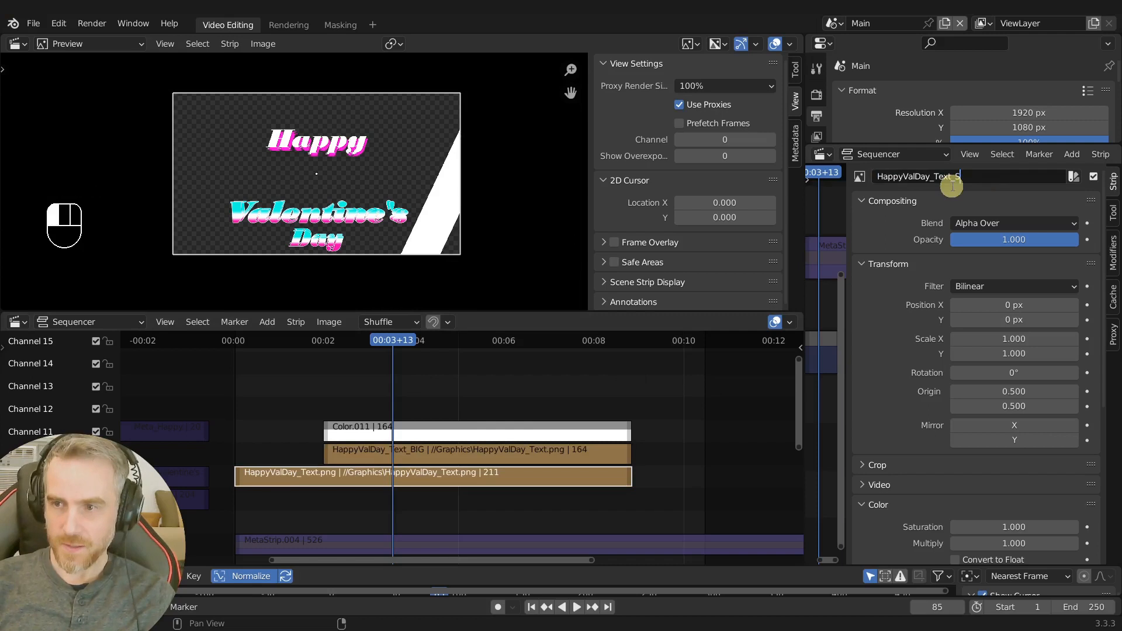
pyautogui.write('mall')
pyautogui.press('Return')
# - Rename the white colour strip Big_Add and mute it
pyautogui.doubleClick(919, 177)
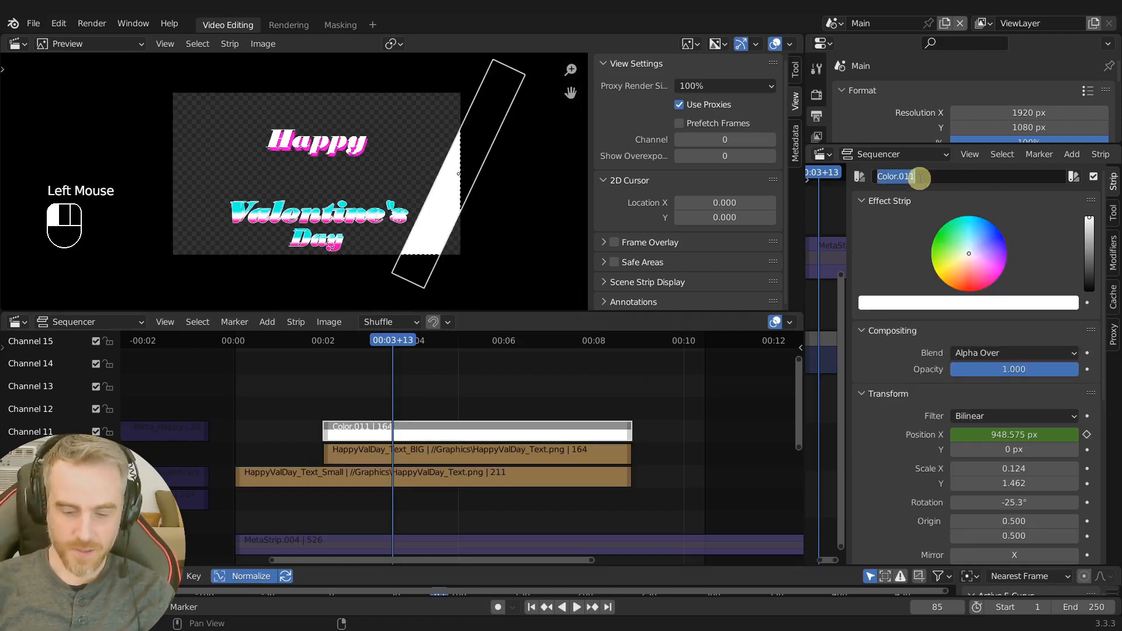
pyautogui.write('Big')
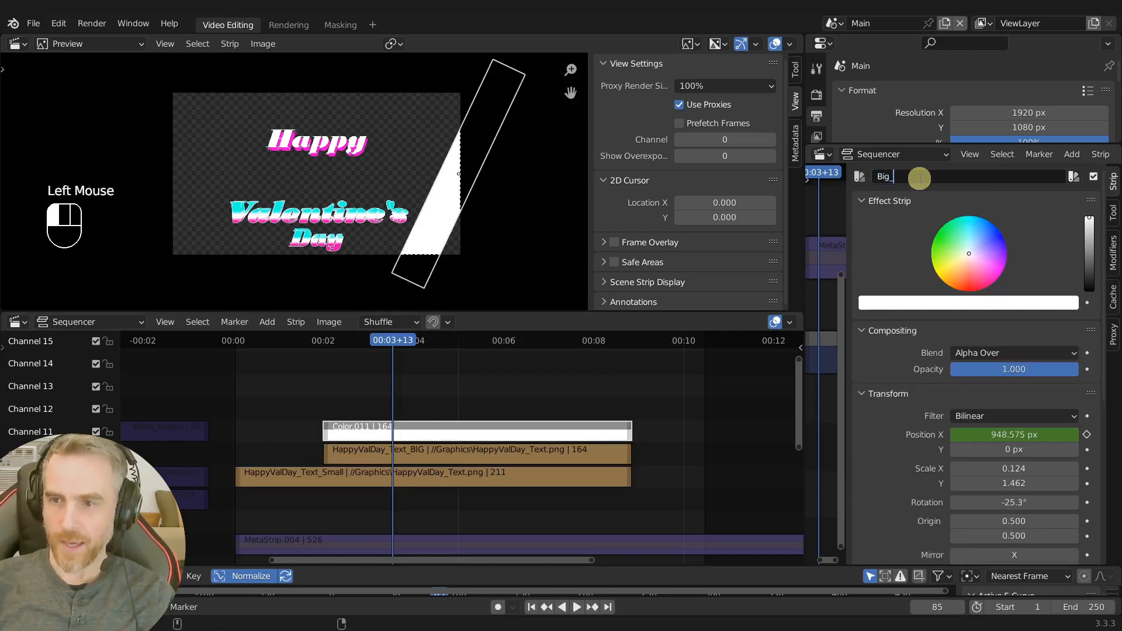
pyautogui.write('_Add')
pyautogui.press('Return')
pyautogui.press('h')
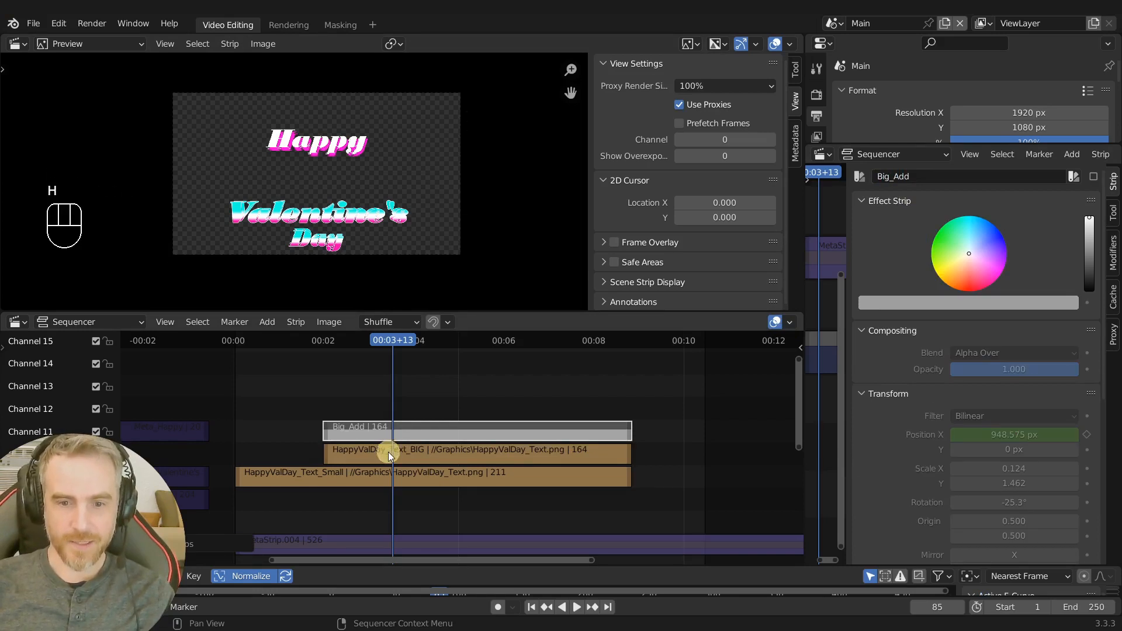
# - Add a Mask strip modifier to HappyValDay_Text_BIG and use the Big_Add strip as its mask
pyautogui.click(388, 451)
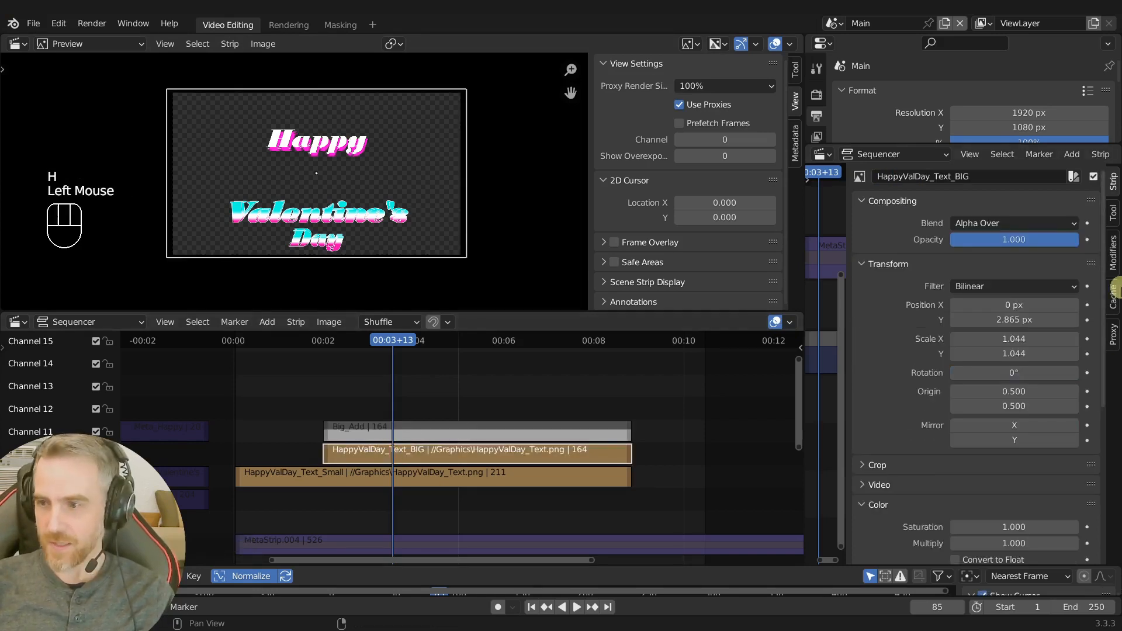
pyautogui.click(1114, 254)
pyautogui.click(935, 216)
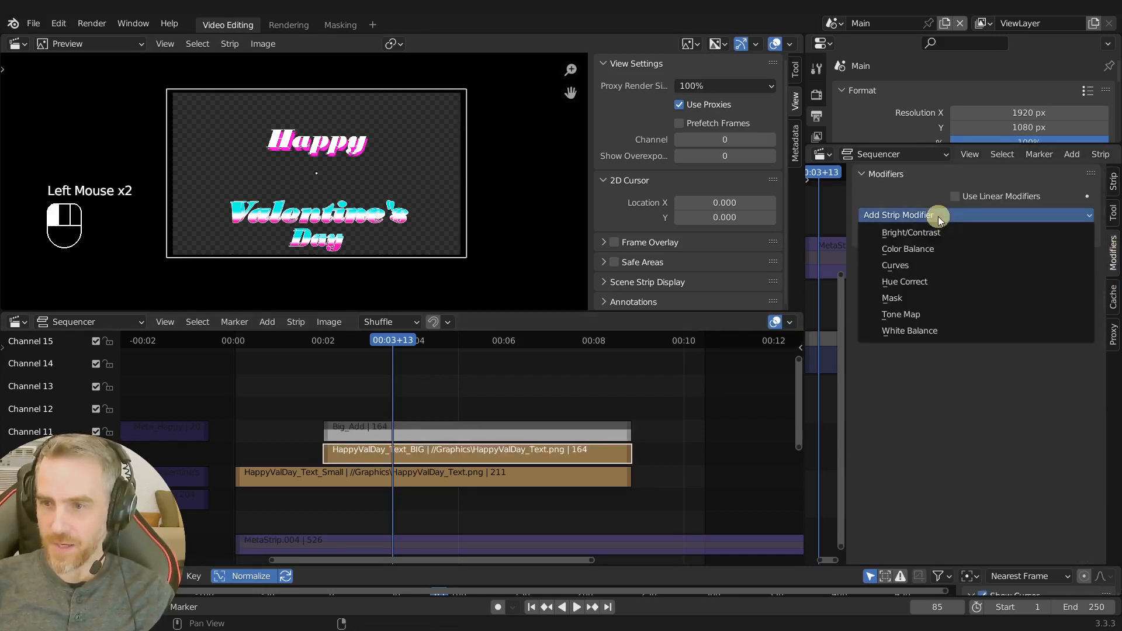
pyautogui.click(903, 283)
pyautogui.click(978, 305)
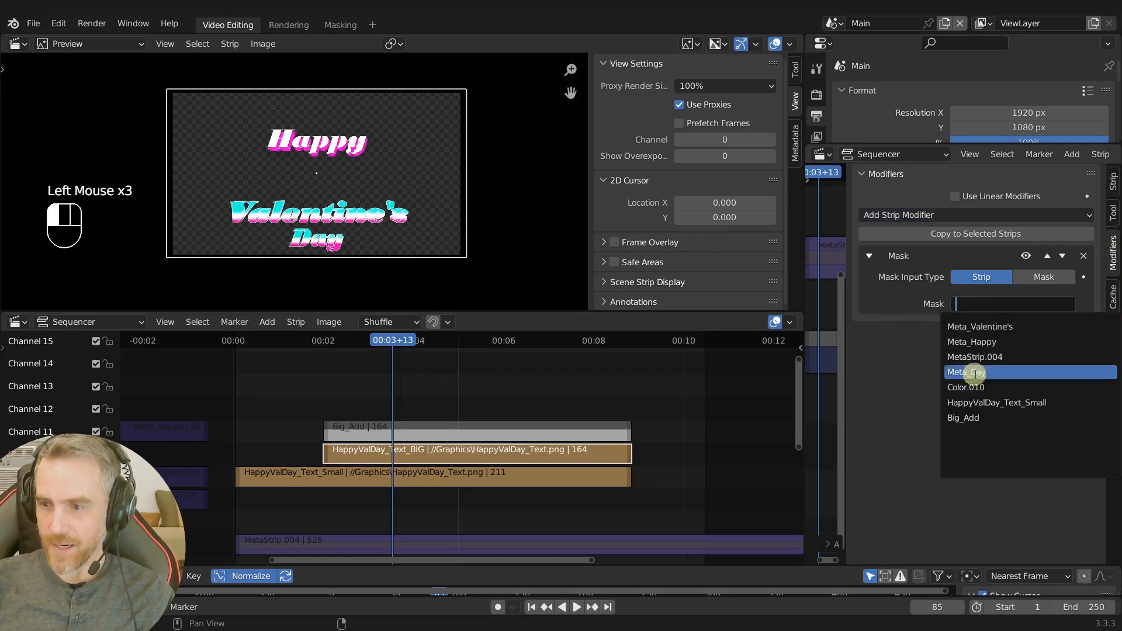
pyautogui.click(965, 418)
# - Refresh the sequencer and scrub around 00:02+13 to examine the masked enlargement sweeping across the title
pyautogui.click(357, 340)
pyautogui.hotkey('ctrl', 'r')
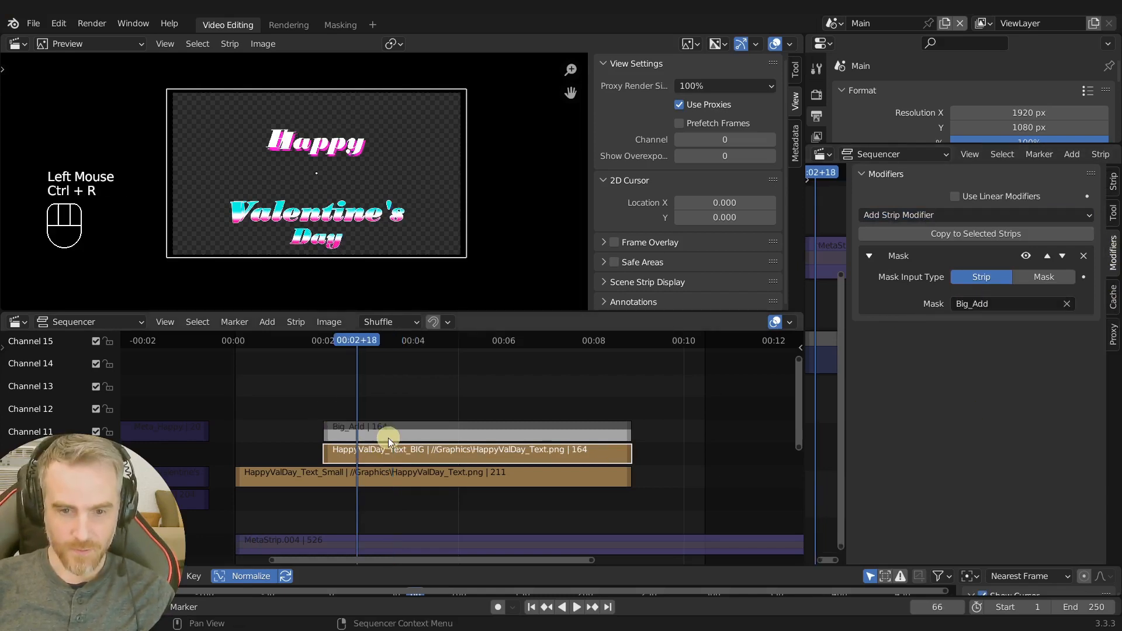
pyautogui.moveTo(355, 343)
pyautogui.mouseDown()
pyautogui.moveTo(328, 340)
pyautogui.moveTo(390, 343)
pyautogui.moveTo(327, 339)
pyautogui.moveTo(397, 345)
pyautogui.moveTo(356, 345)
pyautogui.moveTo(373, 345)
pyautogui.mouseUp()
pyautogui.click(347, 346)
pyautogui.moveTo(382, 454); pyautogui.dragTo(371, 433, button='middle')
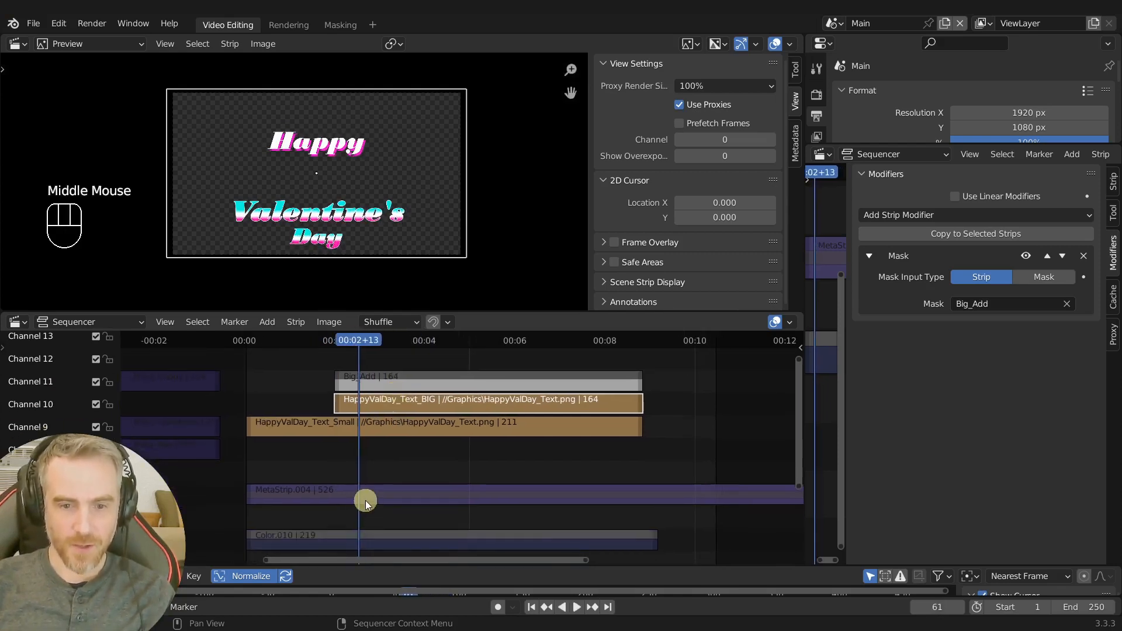
# - Mute both the HappyValDay_Text_BIG and HappyValDay_Text_Small strips
pyautogui.moveTo(286, 382); pyautogui.dragTo(429, 444)
pyautogui.moveTo(283, 414); pyautogui.dragTo(368, 466)
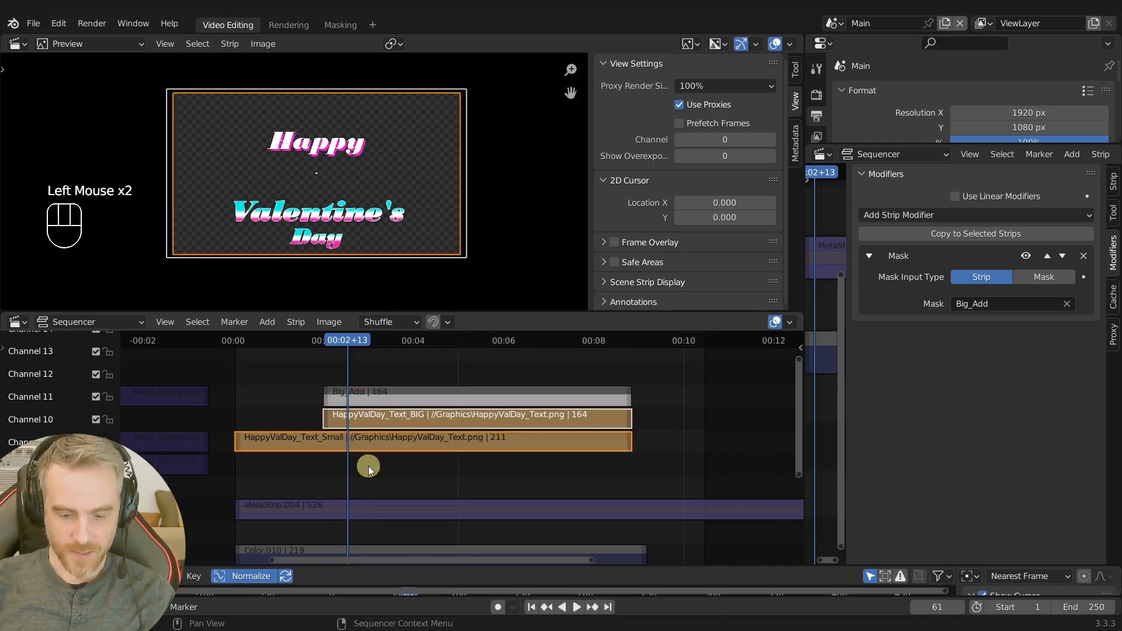
pyautogui.press('h')
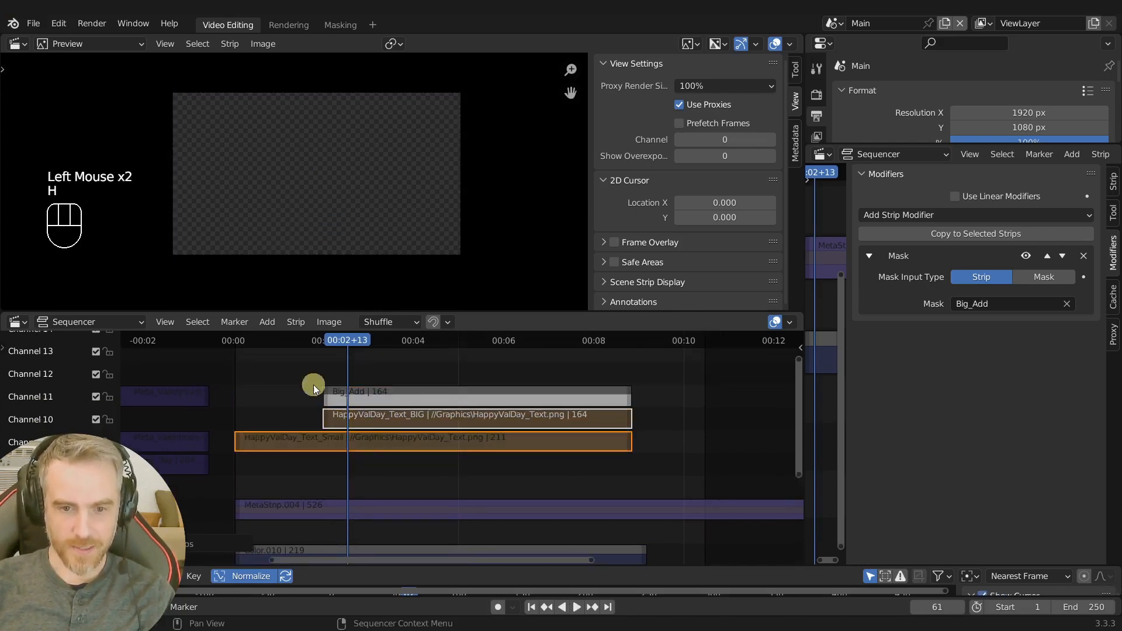
# - Unmute the heart meta strip MetaStrip.004 and duplicate it onto the channel directly above
pyautogui.click(337, 504)
pyautogui.hotkey('alt', 'h')
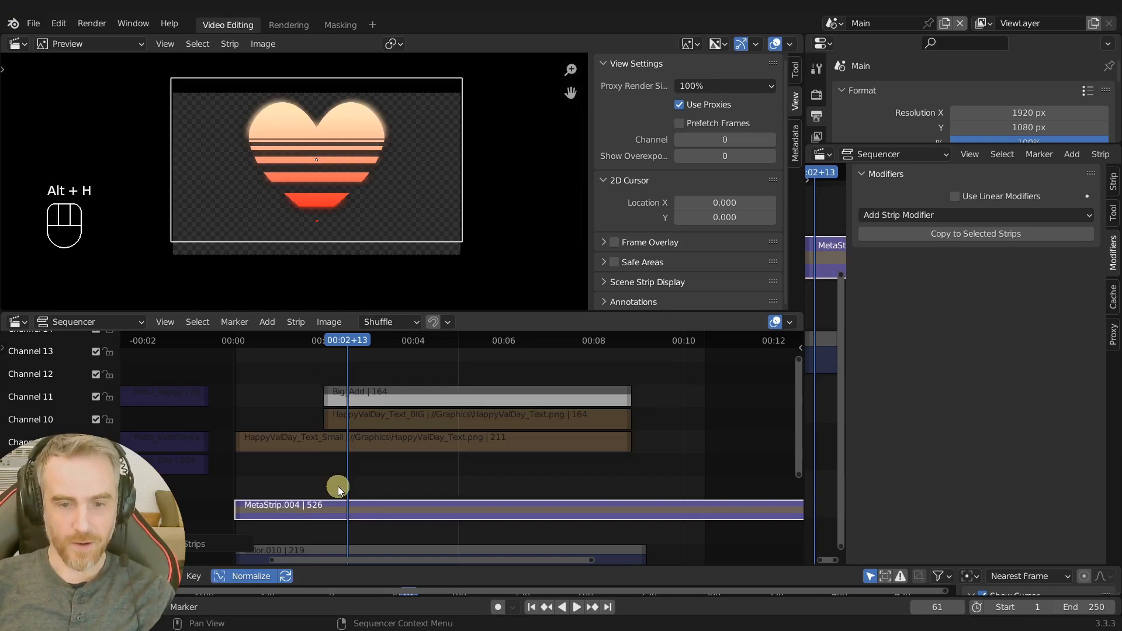
pyautogui.hotkey('shift', 'd')
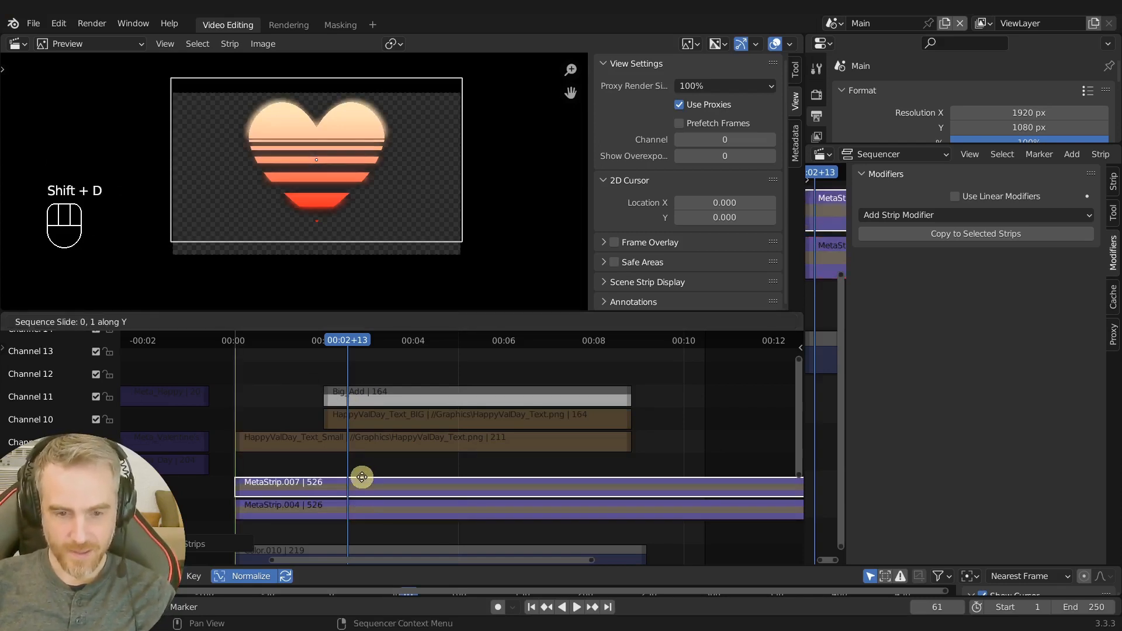
pyautogui.click(362, 477)
# - Unmute HappyValDay_Text_BIG and trim the start of the duplicated heart strip to its beginning at 00:02+00
pyautogui.click(344, 418)
pyautogui.hotkey('alt', 'h')
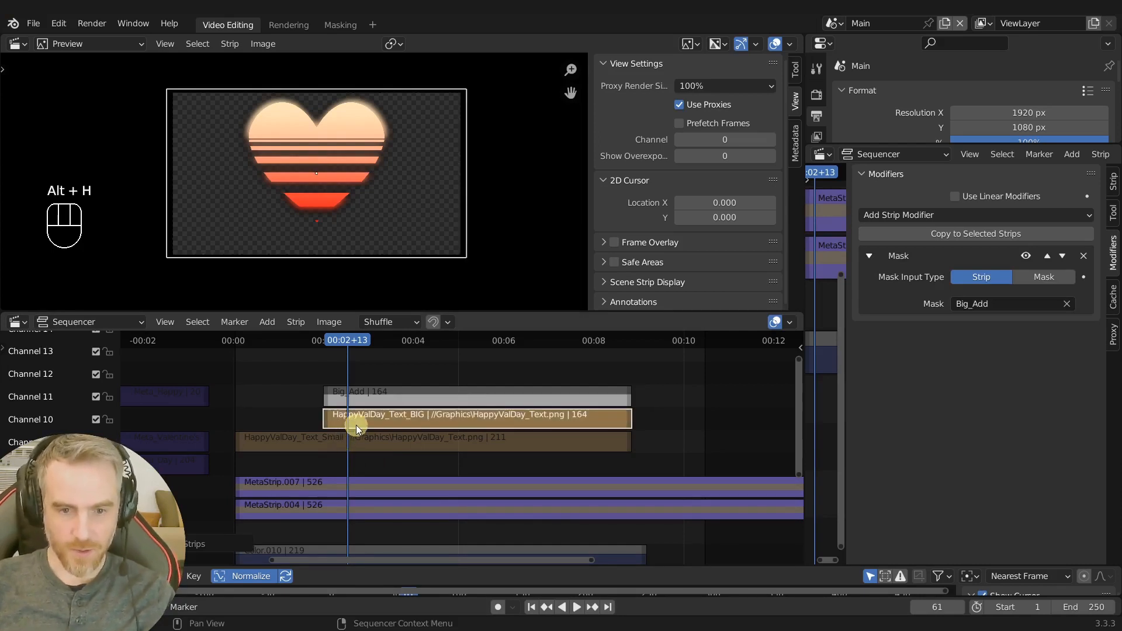
pyautogui.press('pagedown')
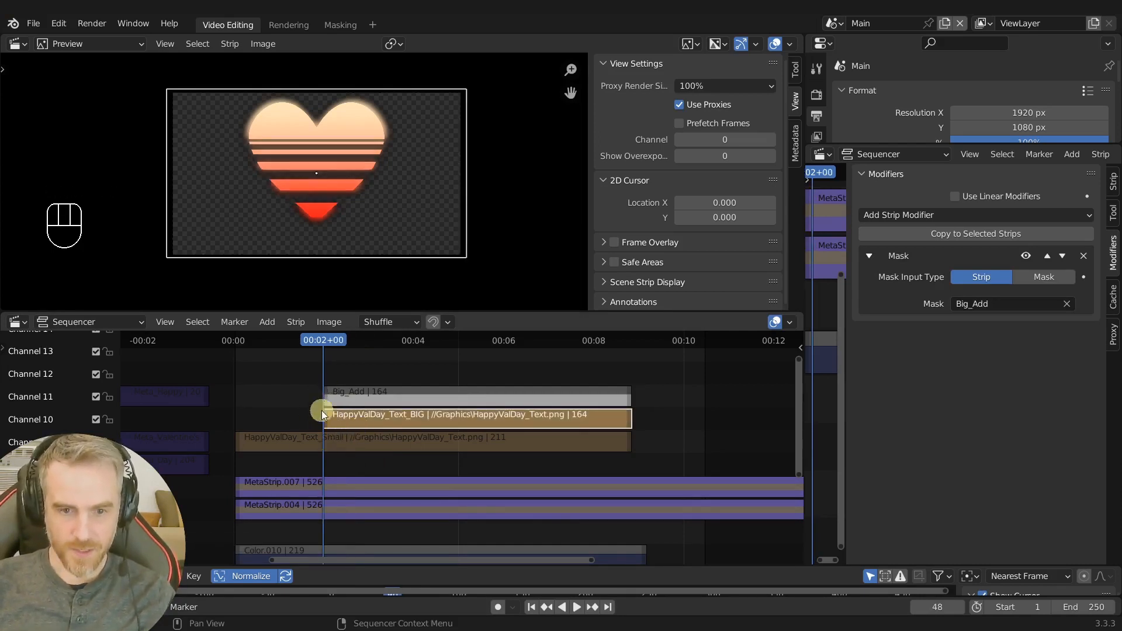
pyautogui.hotkey('ctrl', 'z')
pyautogui.click(236, 483)
pyautogui.hotkey('shift', 's')
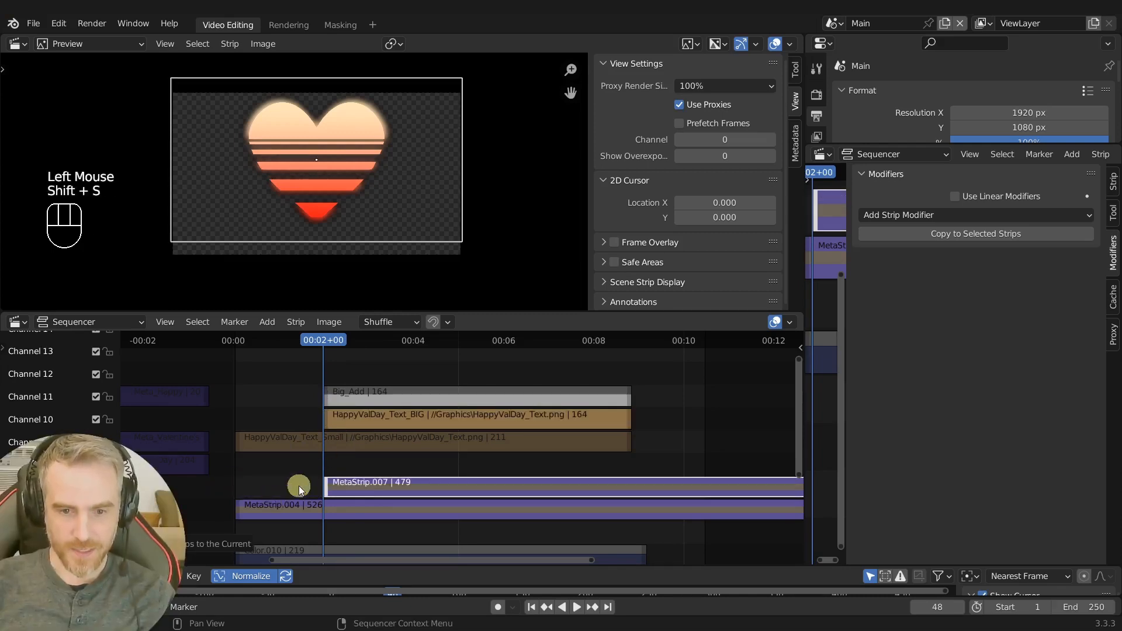
pyautogui.click(363, 489)
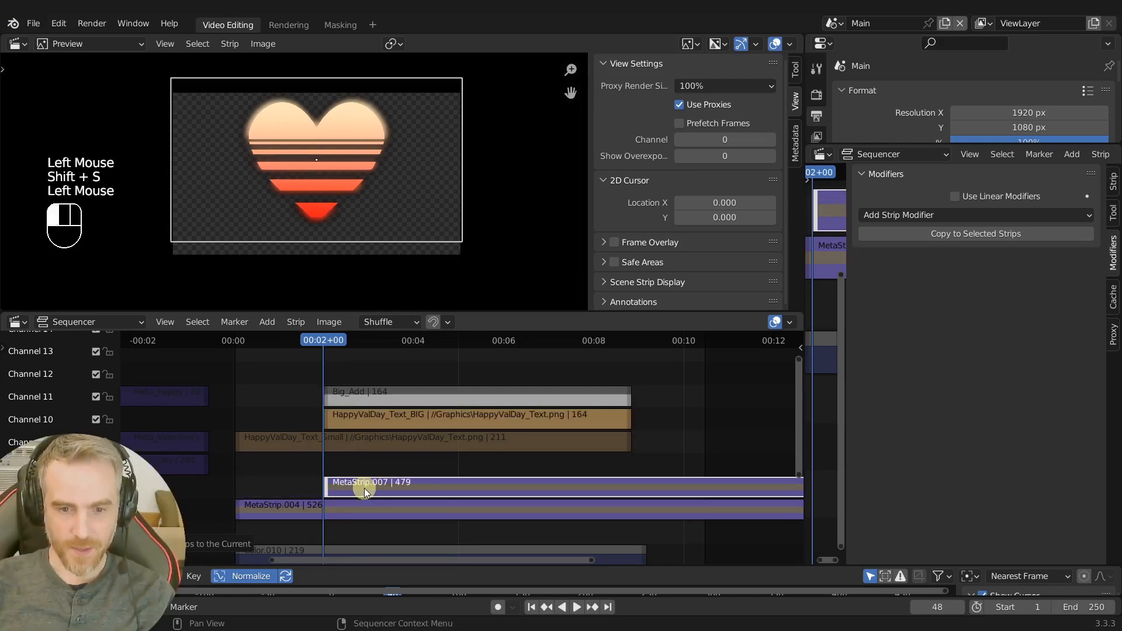
# - Duplicate the Big_Add strip onto Channel 12, keeping its timing
pyautogui.click(380, 398)
pyautogui.hotkey('shift', 'd')
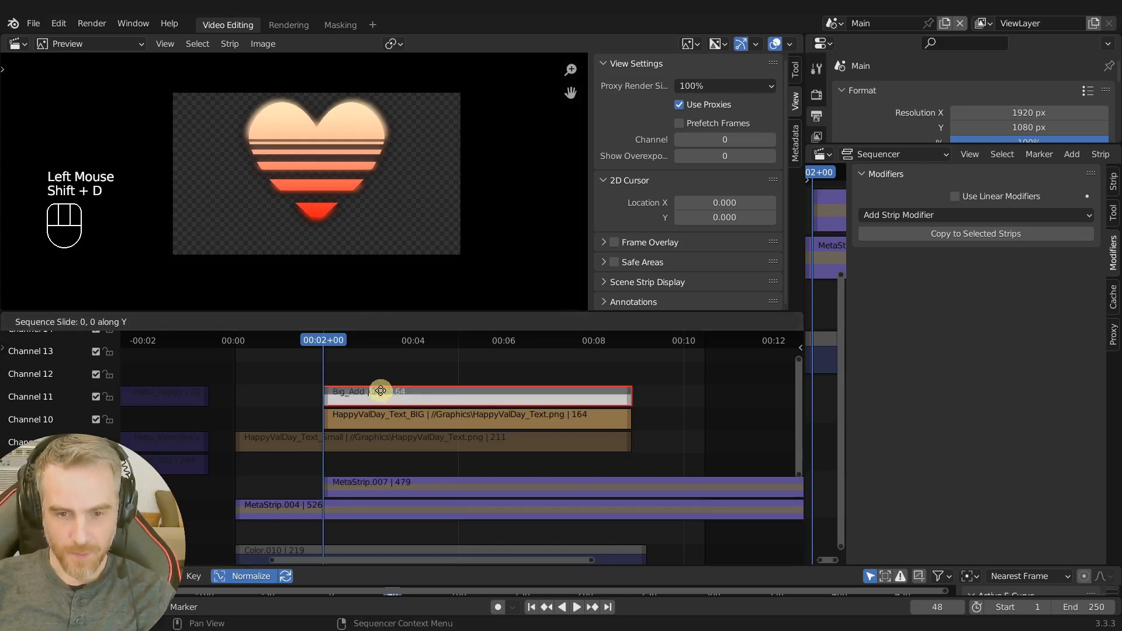
pyautogui.click(381, 383)
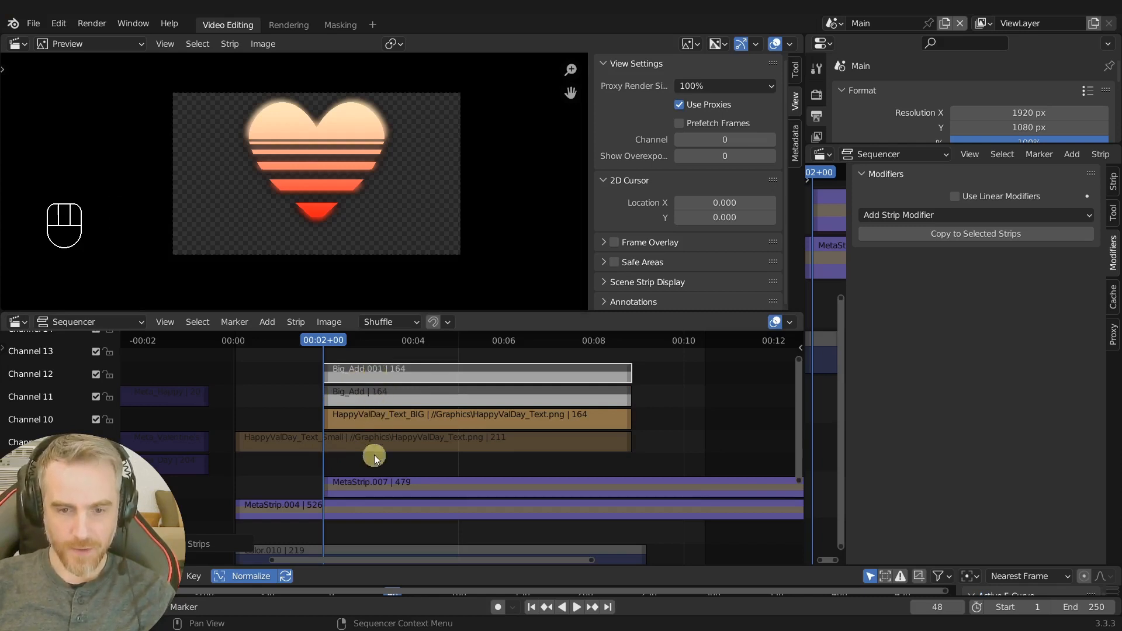
# - Add a Mask strip modifier to MetaStrip.007 using Big_Add, preview the sweep up to 00:03+06, and return to 00:02+00
pyautogui.click(373, 485)
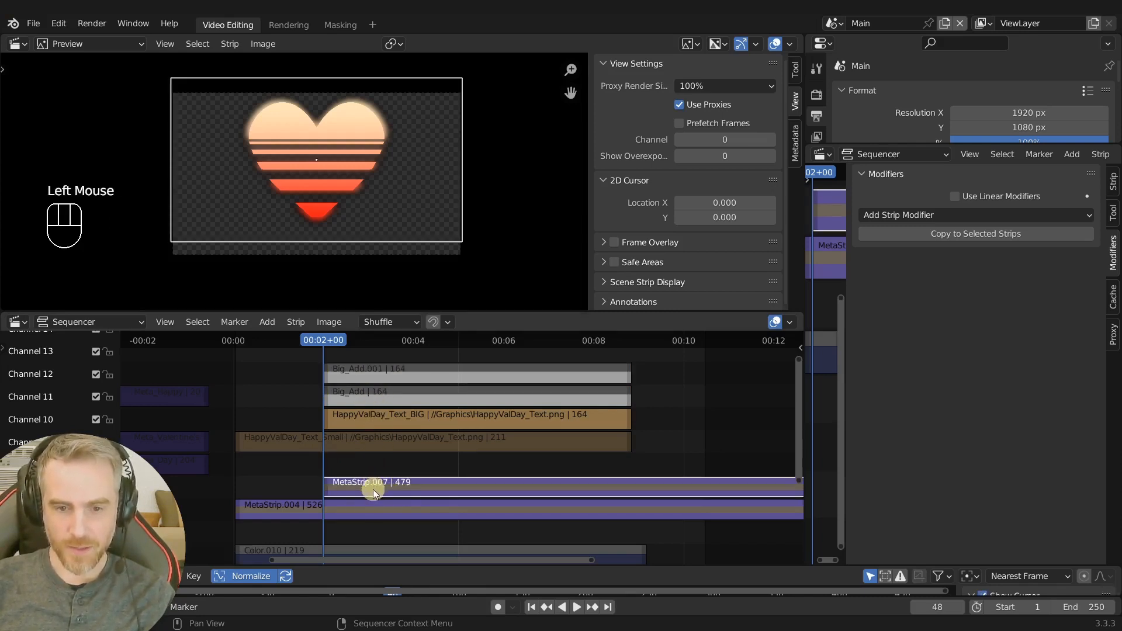
pyautogui.moveTo(997, 215); pyautogui.dragTo(888, 297)
pyautogui.moveTo(966, 303); pyautogui.dragTo(959, 432)
pyautogui.click(348, 342)
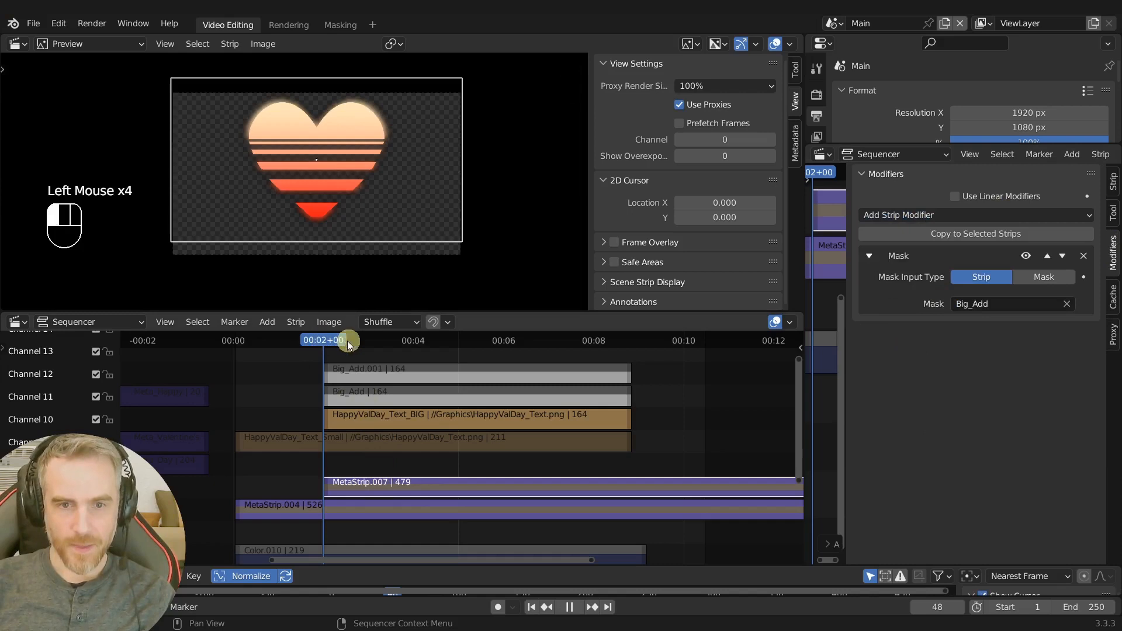
pyautogui.click(381, 340)
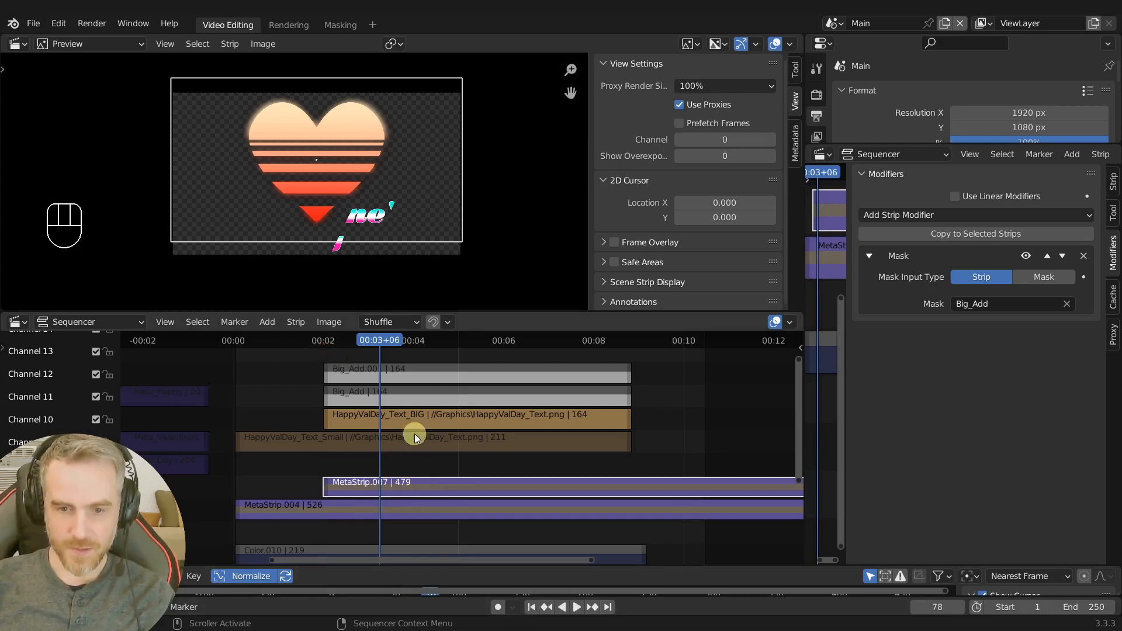
pyautogui.press('pagedown')
# - Lower the preview's proxy render size to 25% and try to scale the duplicated heart
pyautogui.click(701, 86)
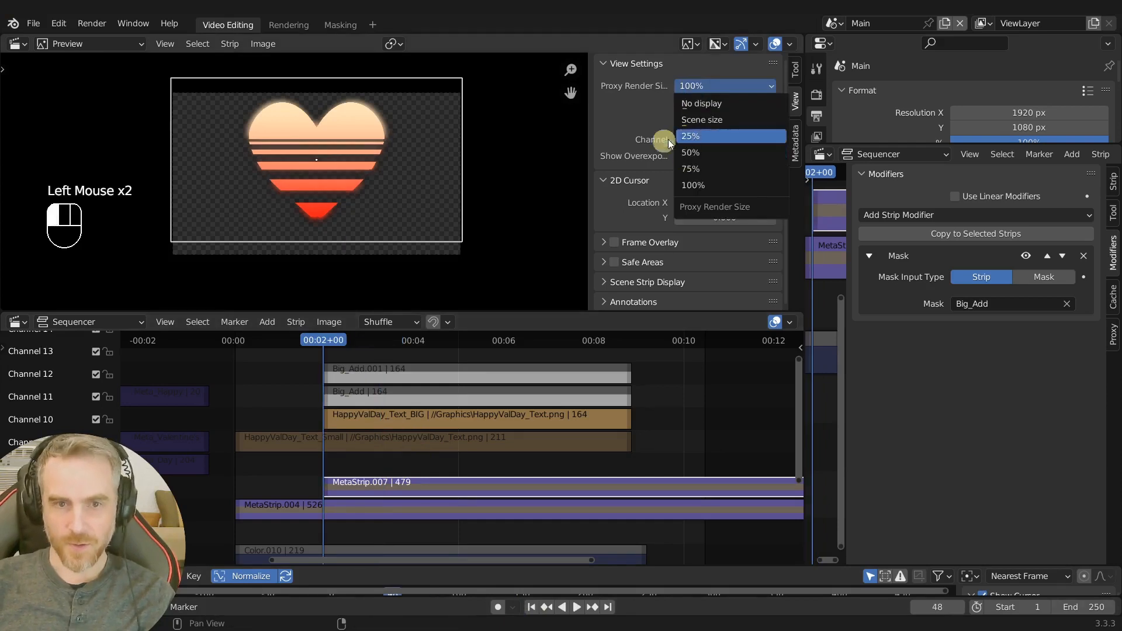
pyautogui.click(682, 136)
pyautogui.press('s')
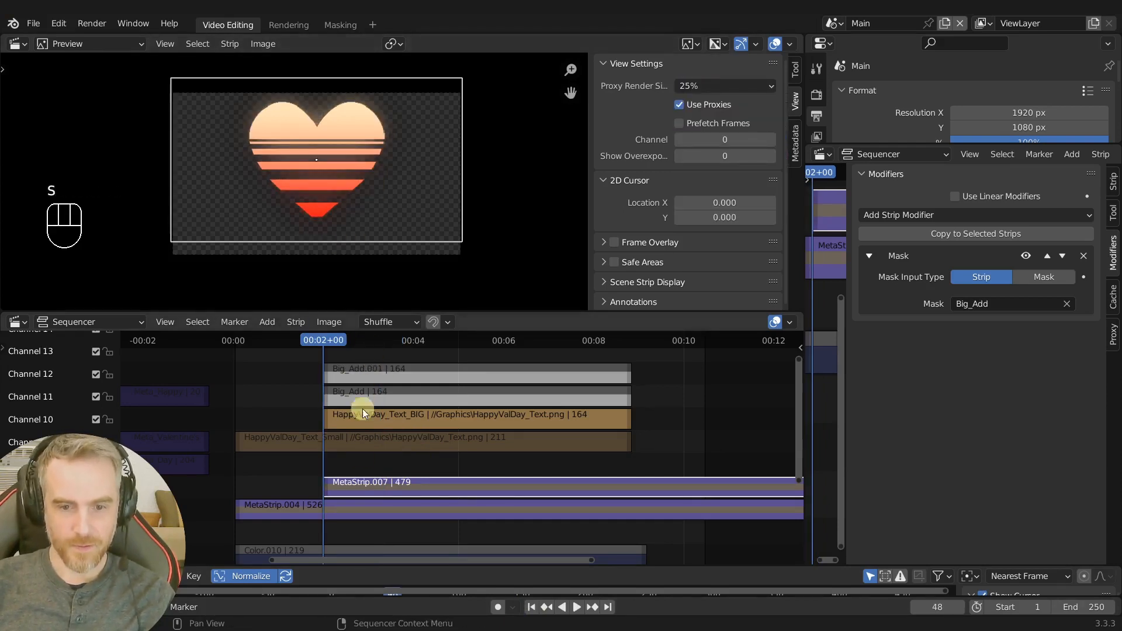
# - With its mask temporarily disabled and the proxy render size at 100%, scale the duplicated heart up by 1.09, then re-enable the mask
pyautogui.click(360, 485)
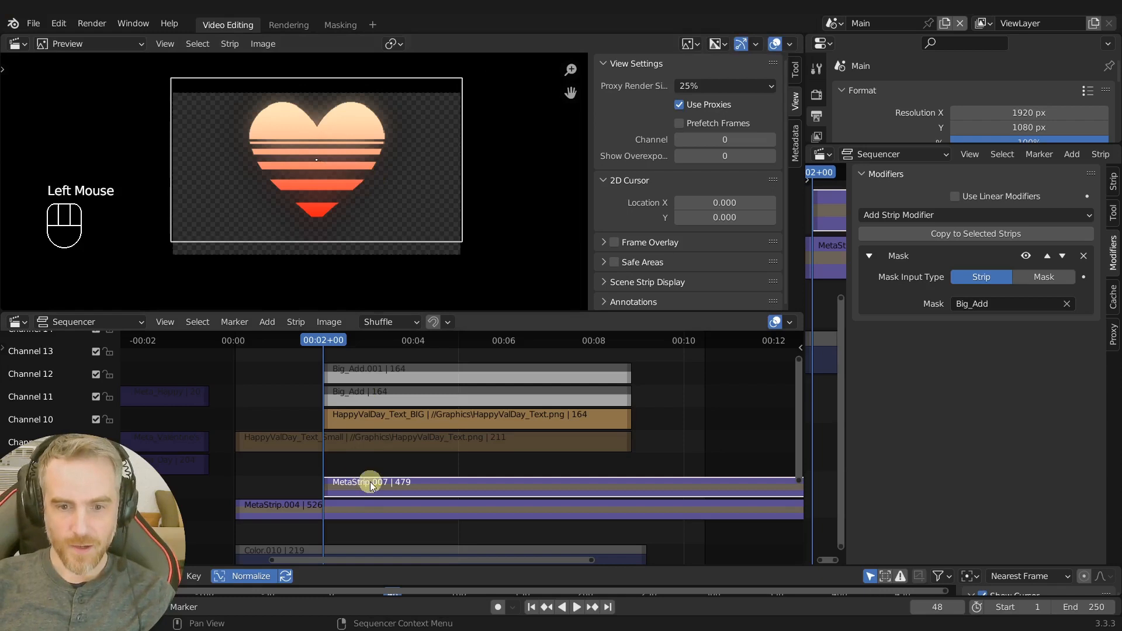
pyautogui.click(1030, 255)
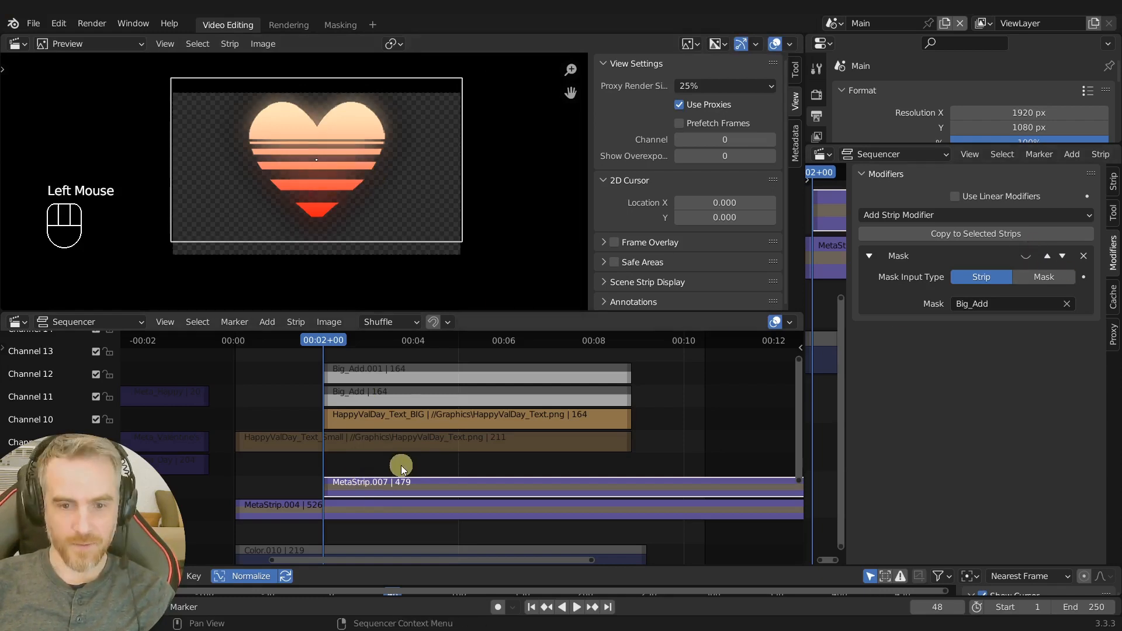
pyautogui.click(718, 88)
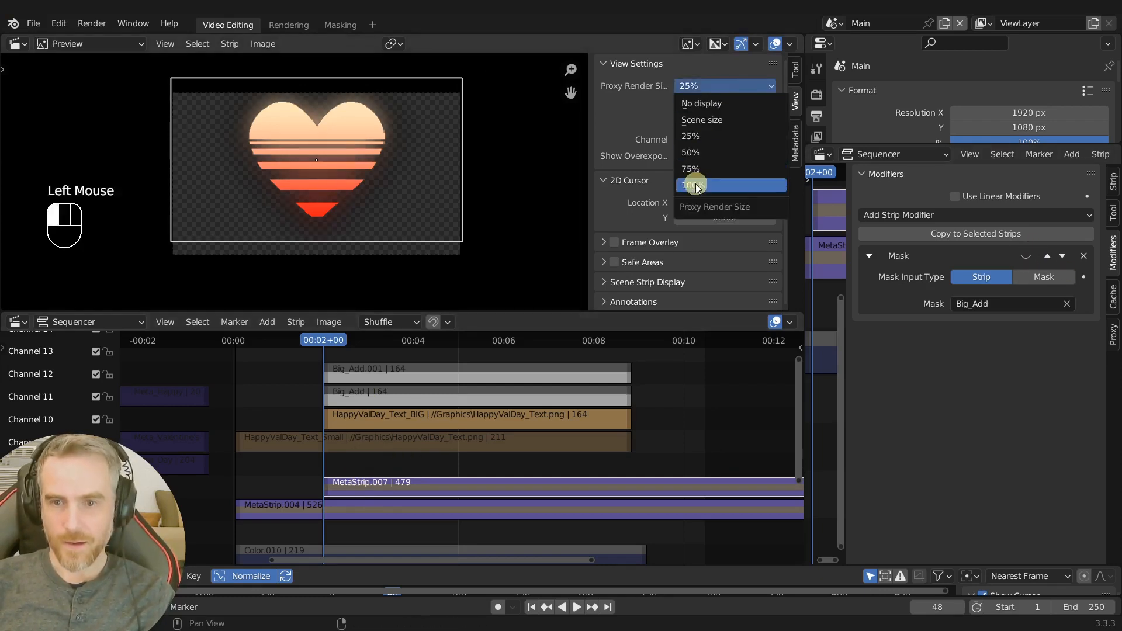
pyautogui.press('s')
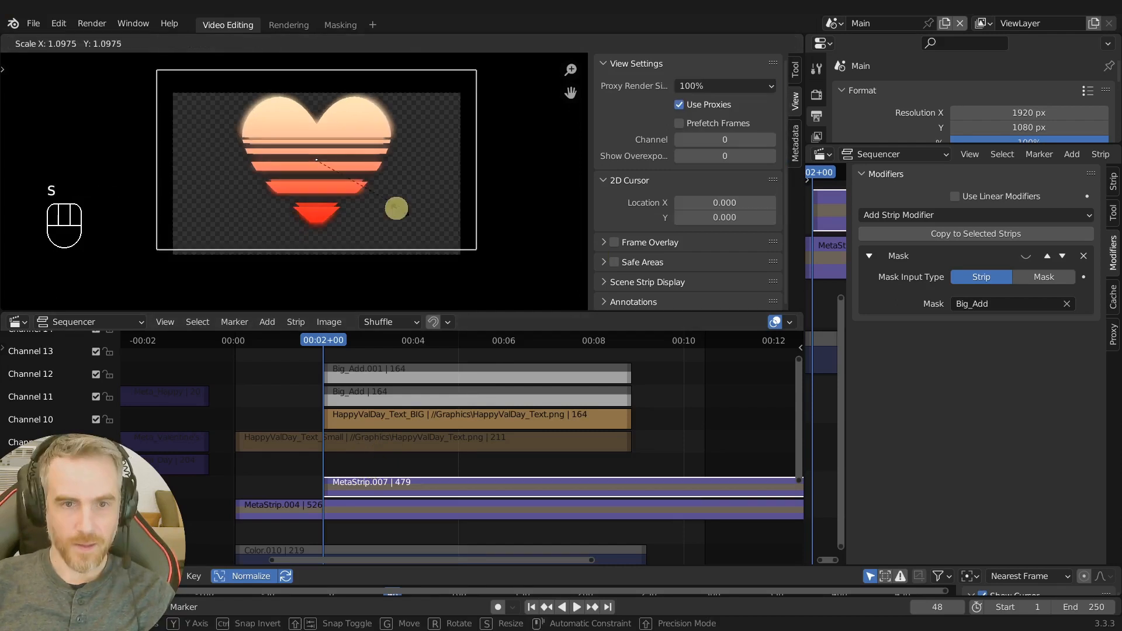
pyautogui.rightClick(399, 209)
pyautogui.press('s')
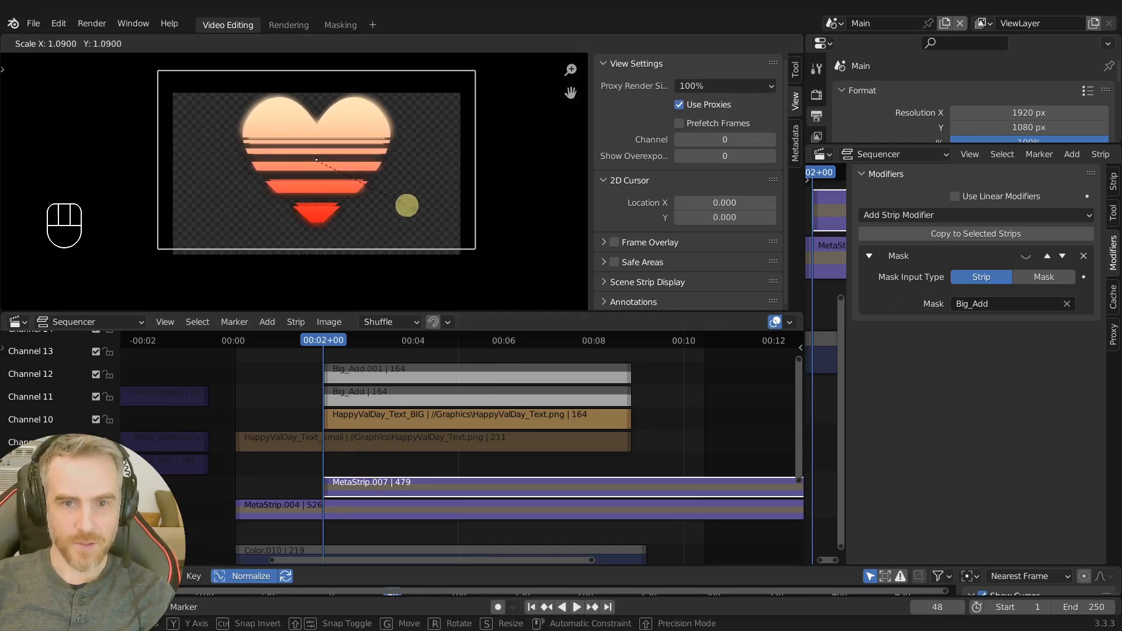
pyautogui.rightClick(407, 205)
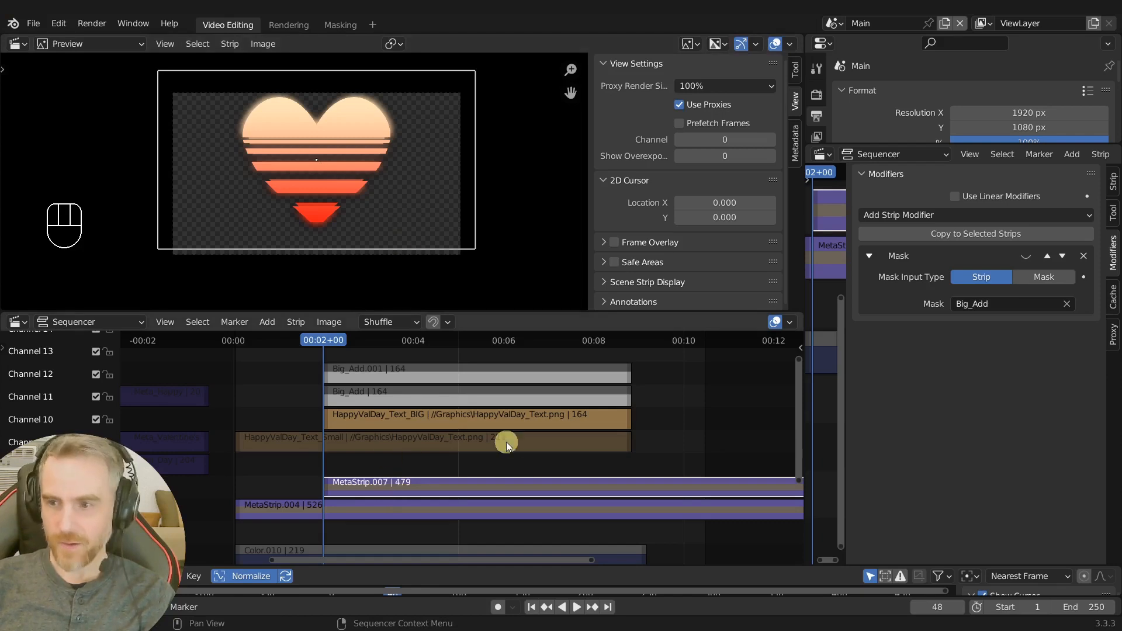
pyautogui.click(1026, 256)
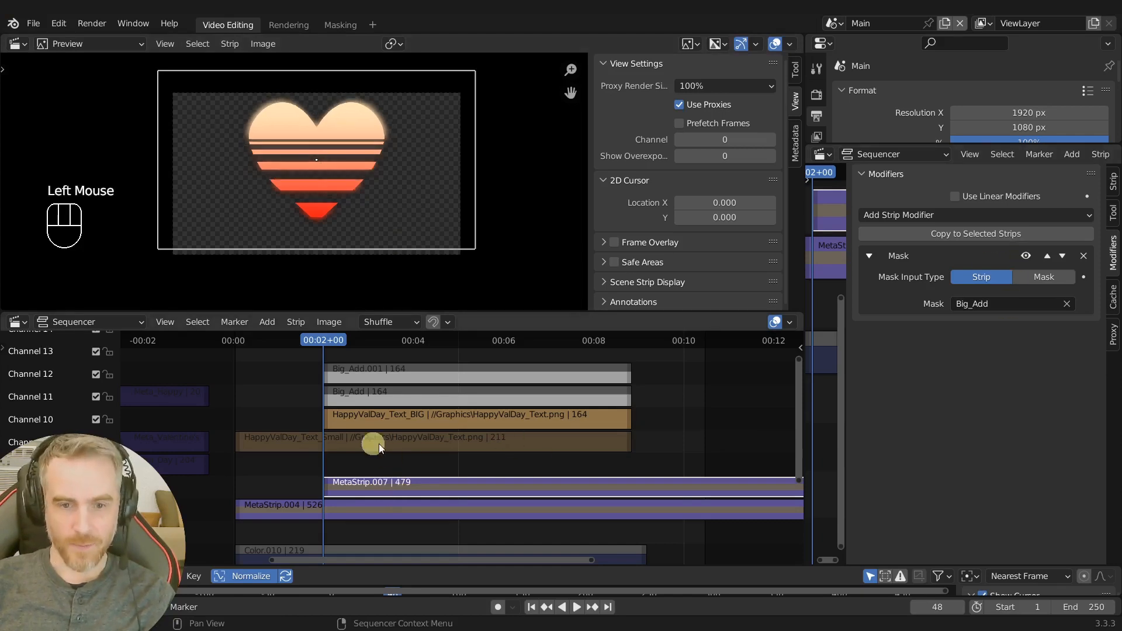
# - Unmute HappyValDay_Text_Small and scrub to 00:02+19 to preview the sweep across both heart and title
pyautogui.click(284, 441)
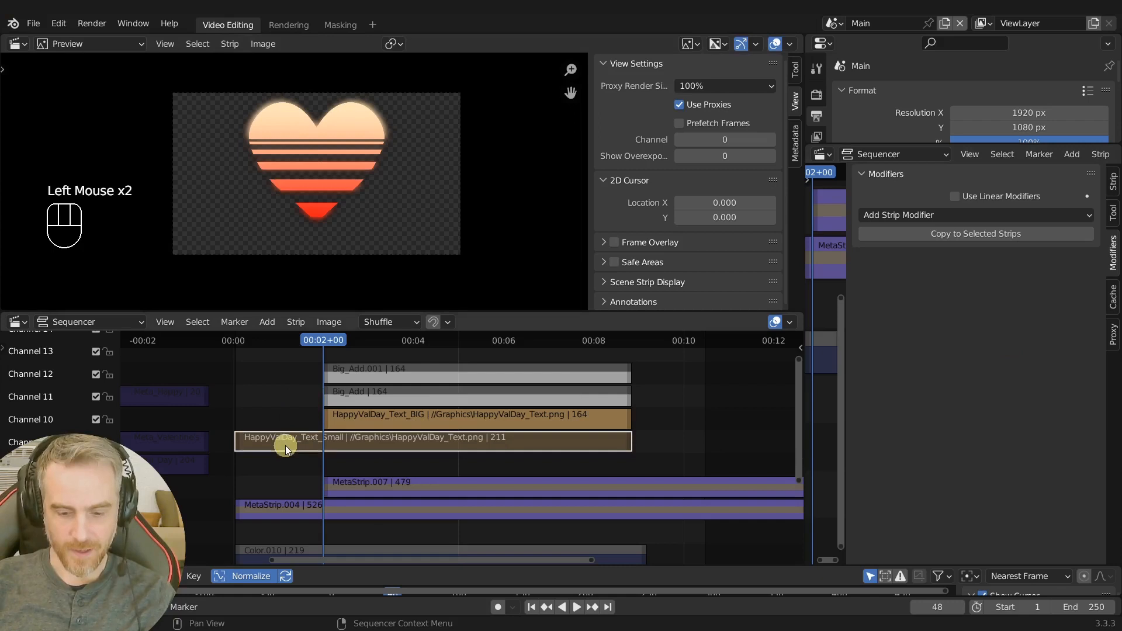
pyautogui.hotkey('alt', 'h')
pyautogui.moveTo(323, 338); pyautogui.dragTo(391, 340)
pyautogui.click(359, 341)
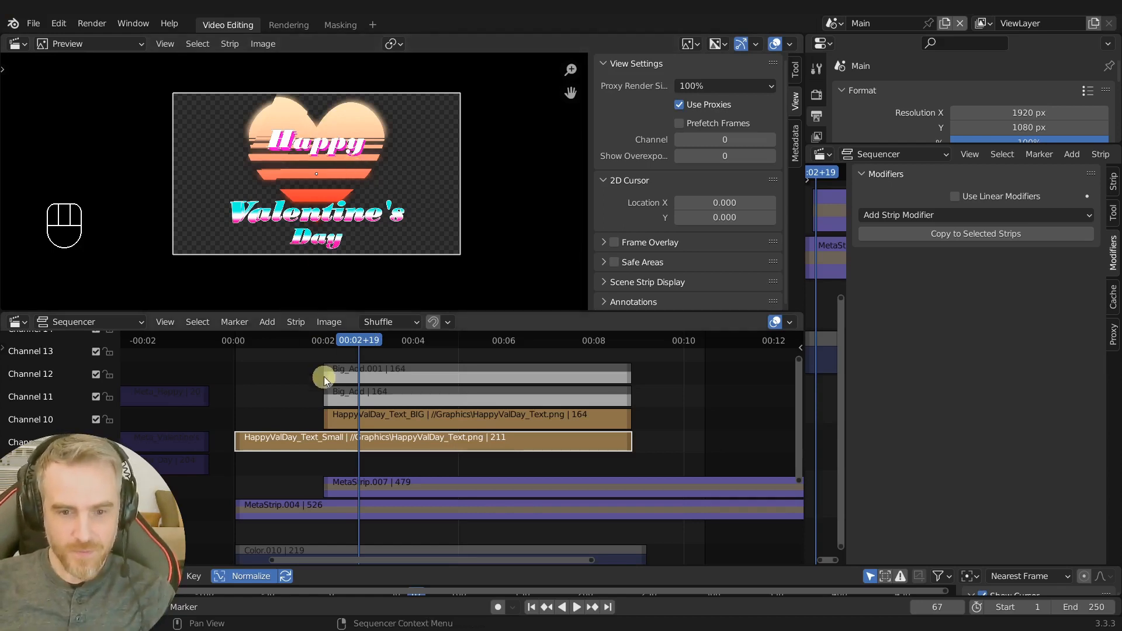
# - Mute both HappyValDay_Text title strips to isolate the heart
pyautogui.click(304, 419)
pyautogui.moveTo(300, 422); pyautogui.dragTo(385, 452)
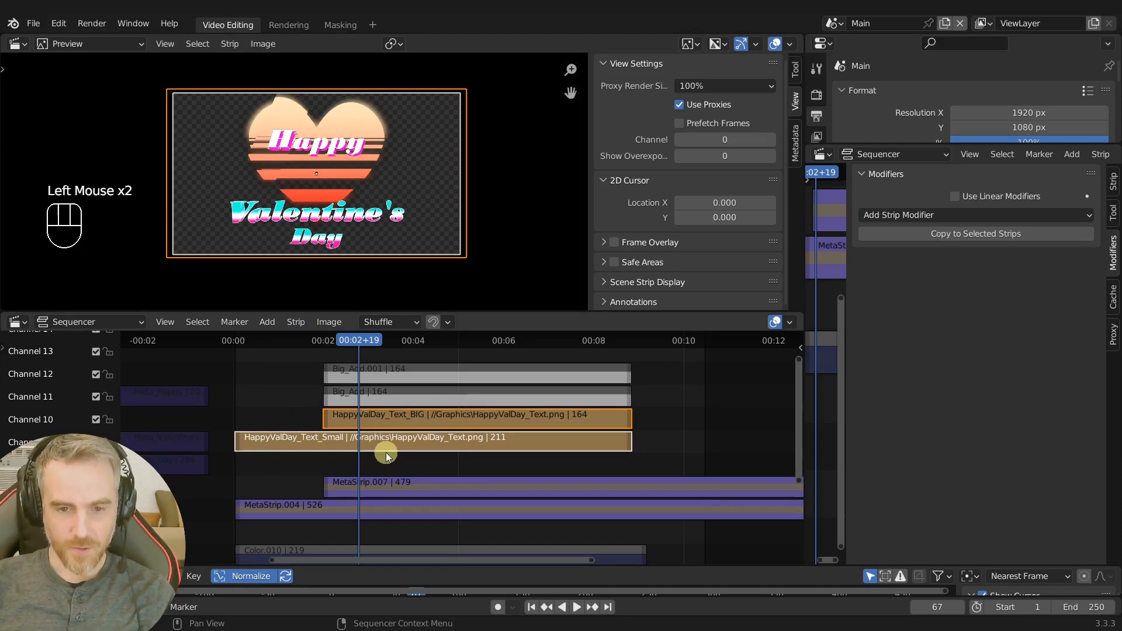
pyautogui.press('h')
# - Rename the duplicated Big_Add mask strip on Channel 12 to Big_Add_Rev
pyautogui.click(361, 377)
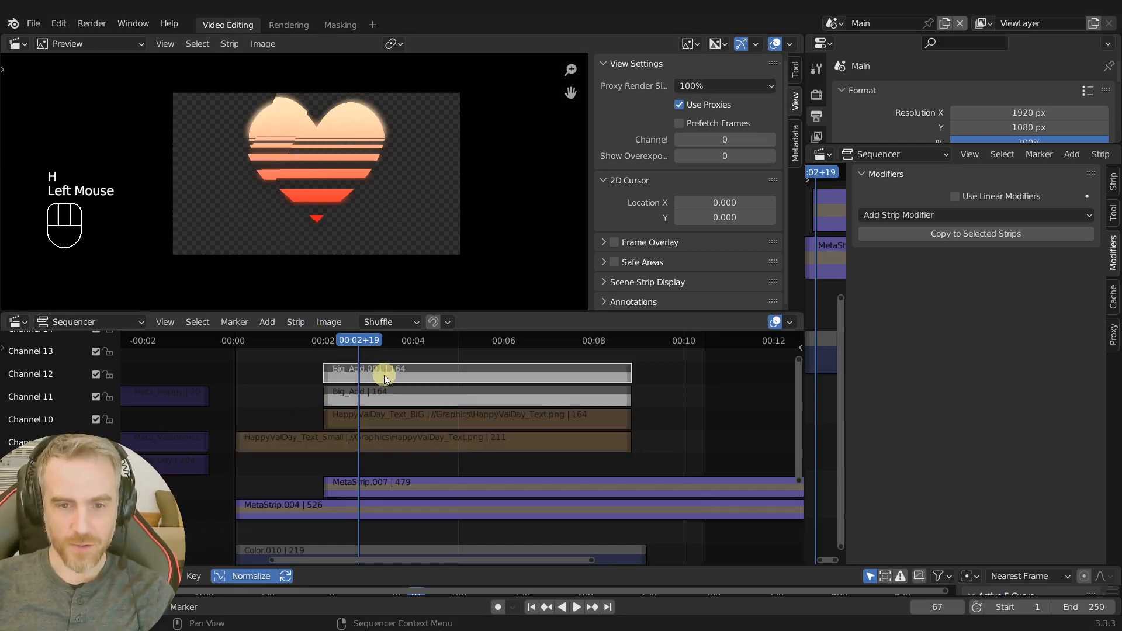
pyautogui.click(1112, 182)
pyautogui.click(951, 177)
pyautogui.press('BackSpace')
pyautogui.press('BackSpace')
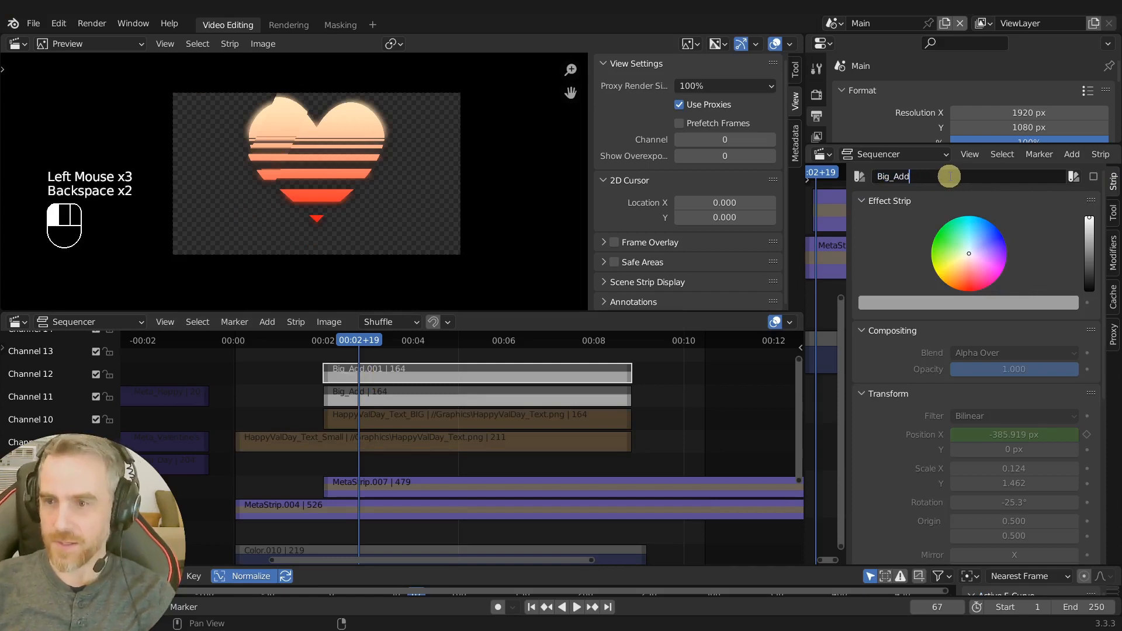
pyautogui.write('_Rev')
pyautogui.press('Return')
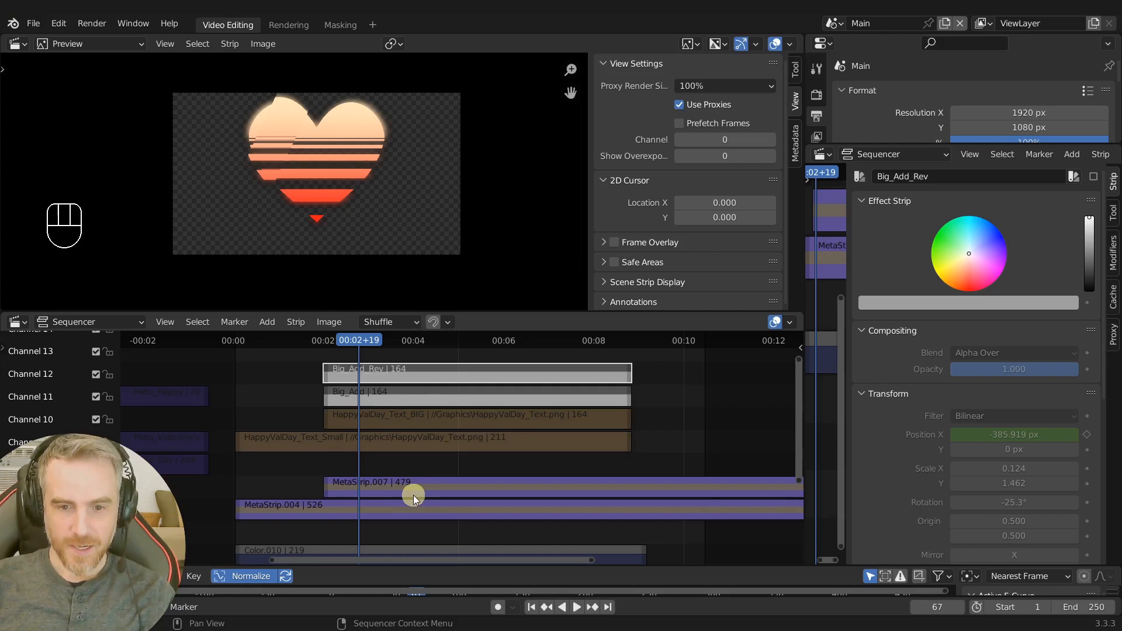
# - Mirror the Big_Add_Rev strip on X and refresh the sequencer
pyautogui.click(412, 378)
pyautogui.scroll(-5, 975, 392)
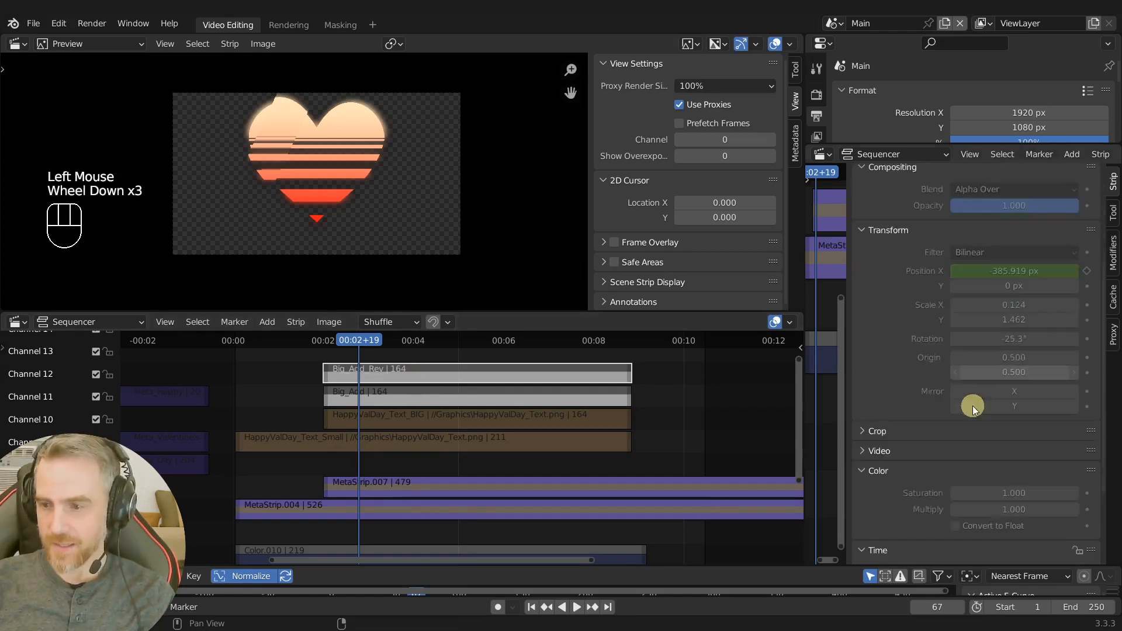
pyautogui.click(1012, 274)
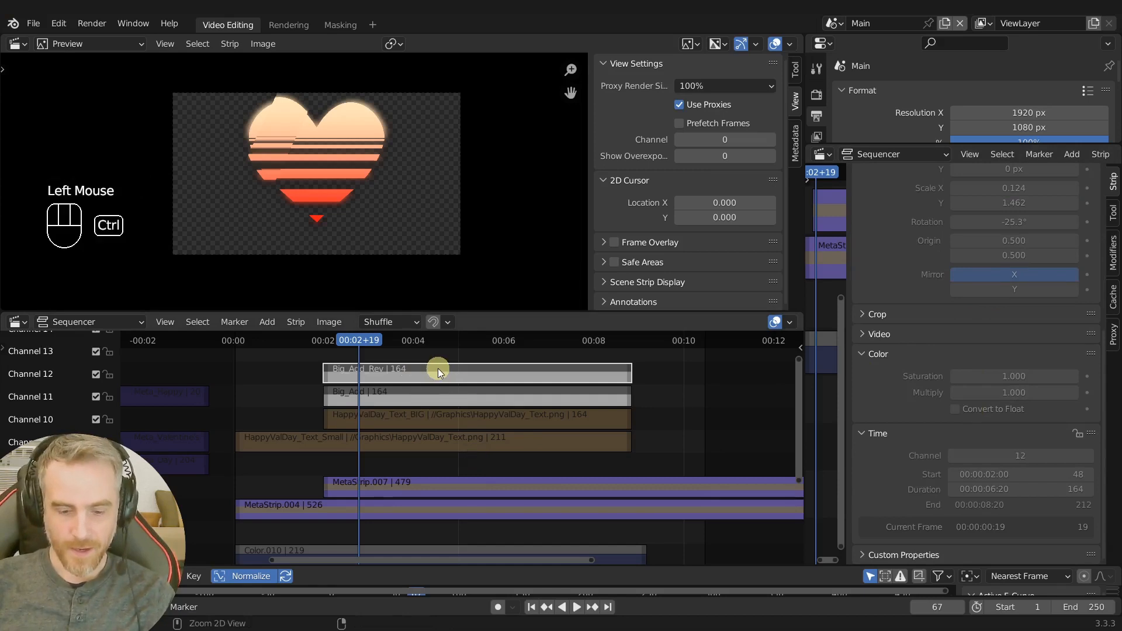
pyautogui.hotkey('ctrl', 'r')
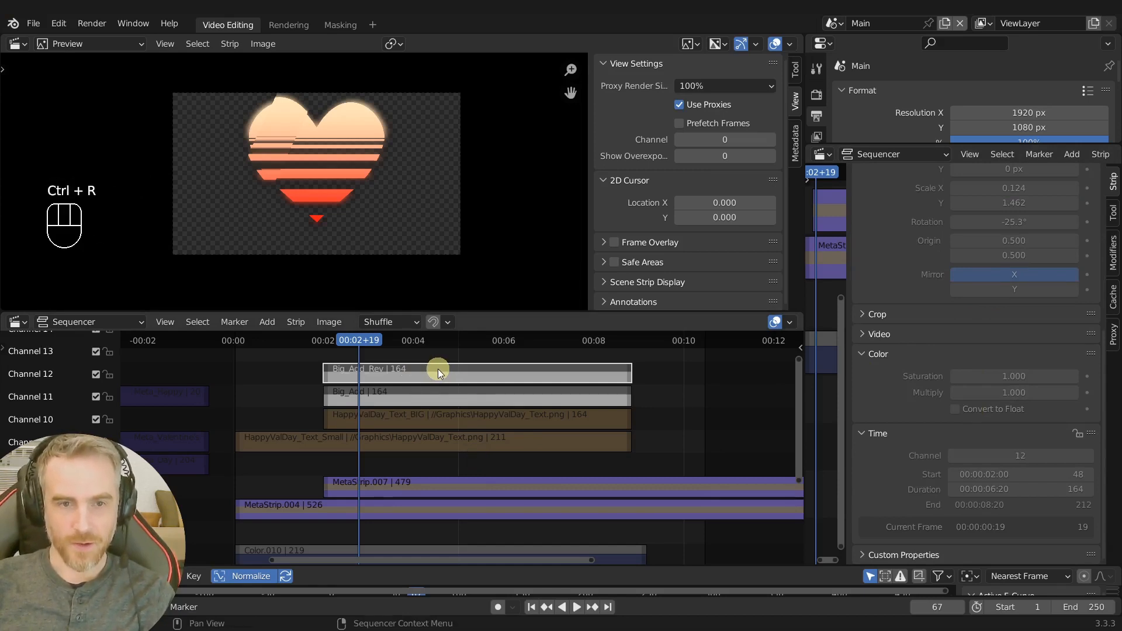
# - Change the mask strip of MetaStrip.007 to Big_Add_Rev and scrub to 00:04+01 to check the reversed sweep
pyautogui.click(406, 486)
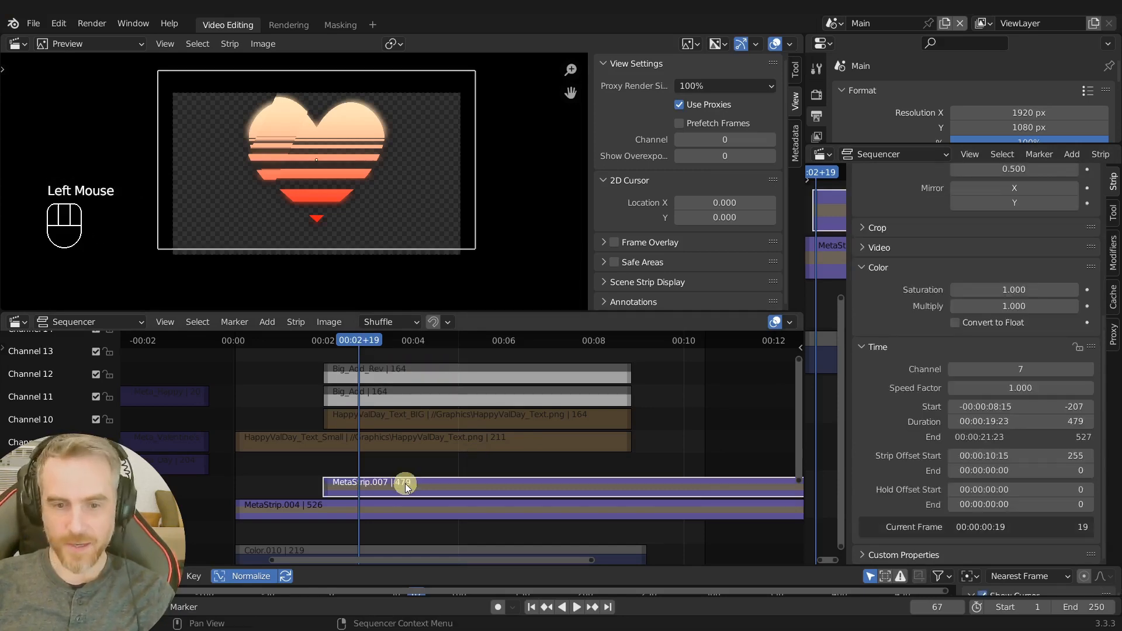
pyautogui.click(1113, 253)
pyautogui.moveTo(982, 308); pyautogui.dragTo(977, 447)
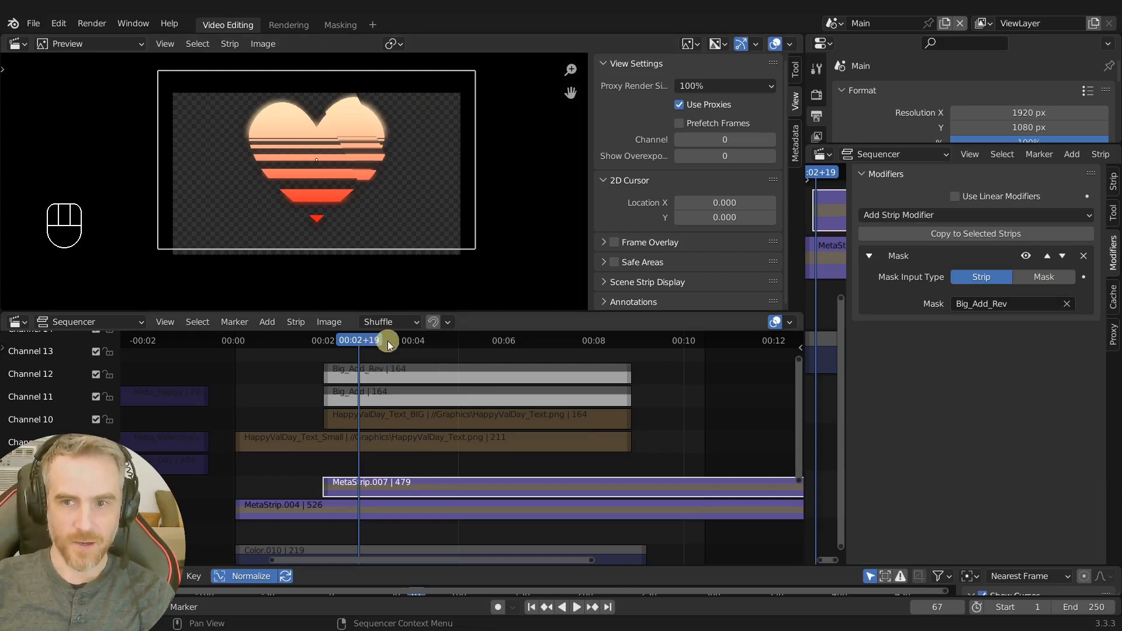
pyautogui.moveTo(388, 342); pyautogui.dragTo(392, 341)
pyautogui.click(414, 340)
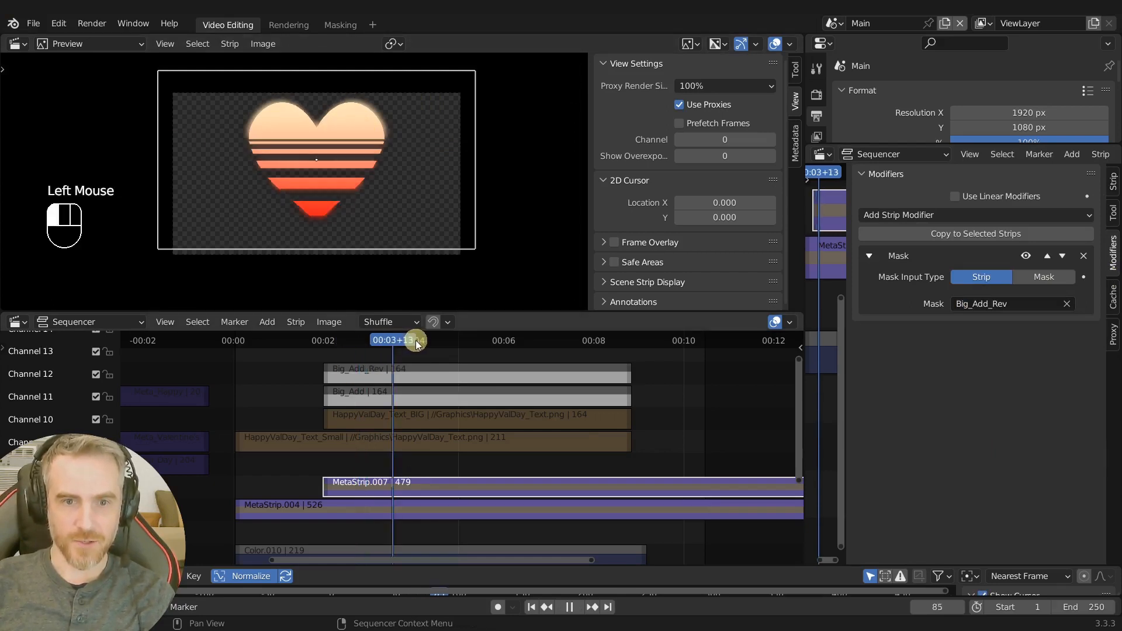
# - Set the preview's proxy render size to 25% and unmute both HappyValDay_Text_BIG and HappyValDay_Text_Small
pyautogui.click(716, 85)
pyautogui.click(708, 136)
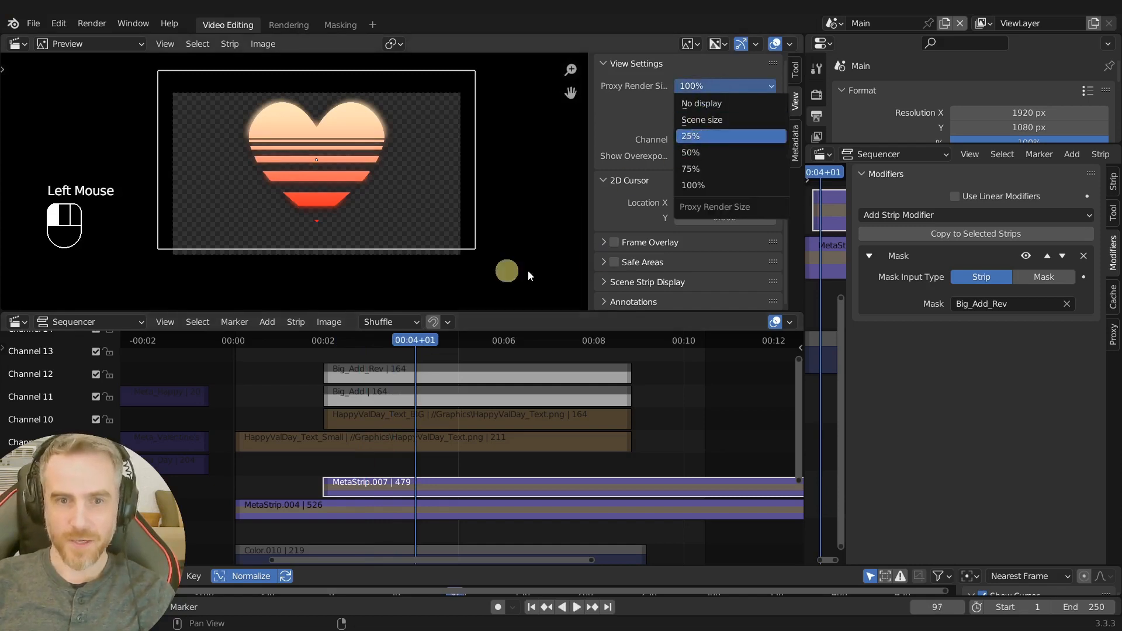
pyautogui.click(294, 368)
pyautogui.moveTo(302, 412); pyautogui.dragTo(349, 446)
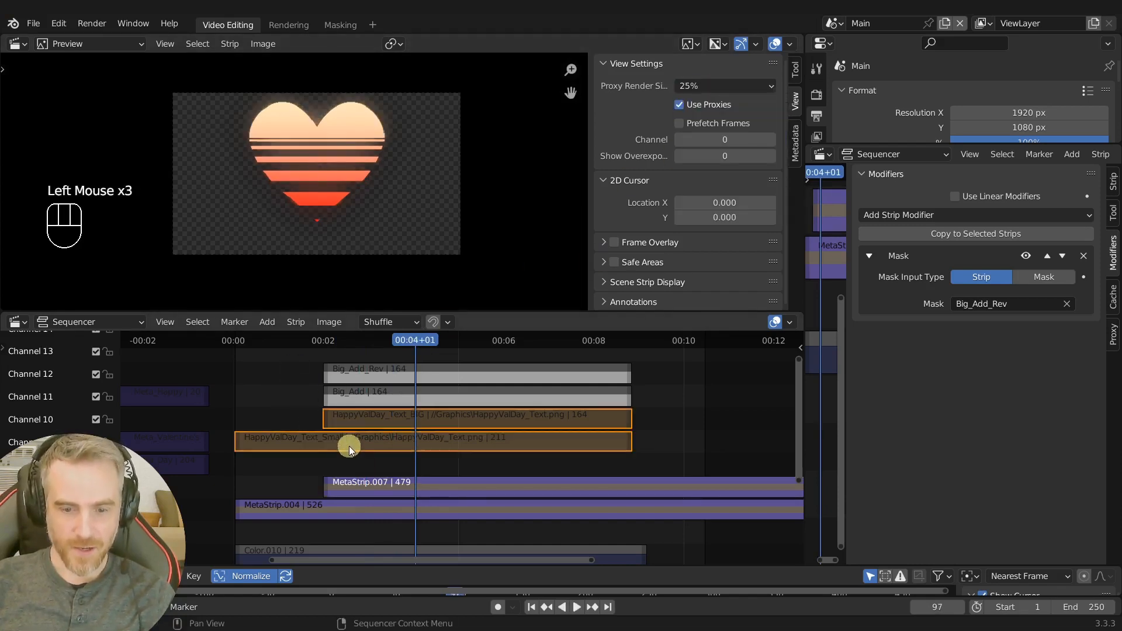
pyautogui.hotkey('alt', 'h')
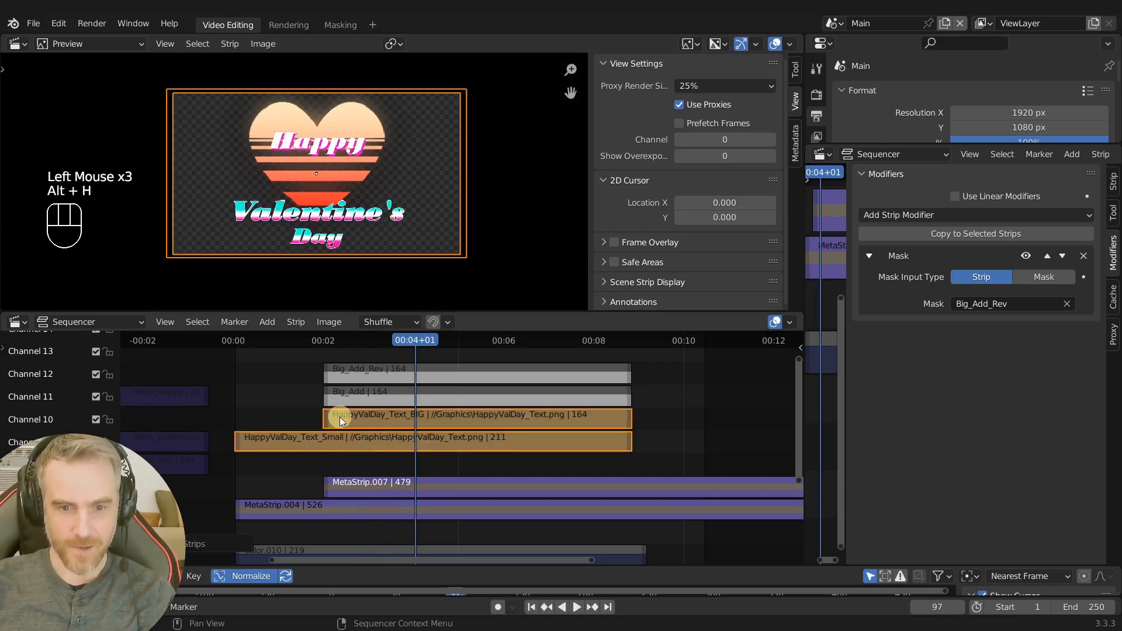
# - Unmute the Color.010 background strip beneath the heart and title strips
pyautogui.click(531, 606)
pyautogui.moveTo(416, 475); pyautogui.dragTo(384, 459, button='middle')
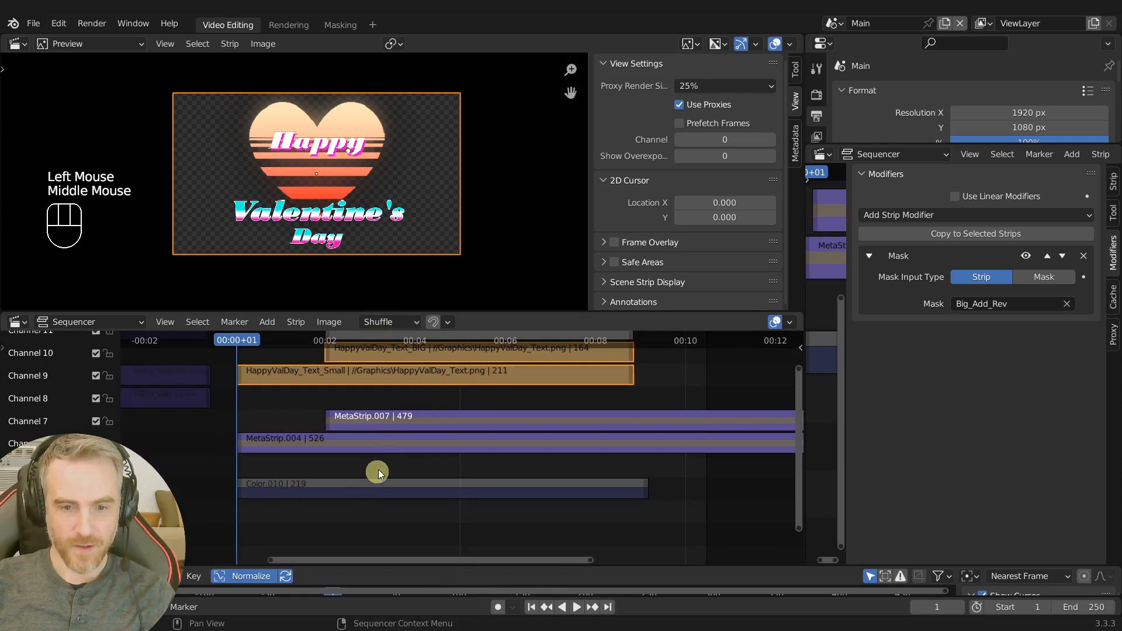
pyautogui.click(363, 490)
pyautogui.press('space')
pyautogui.hotkey('alt', 'h')
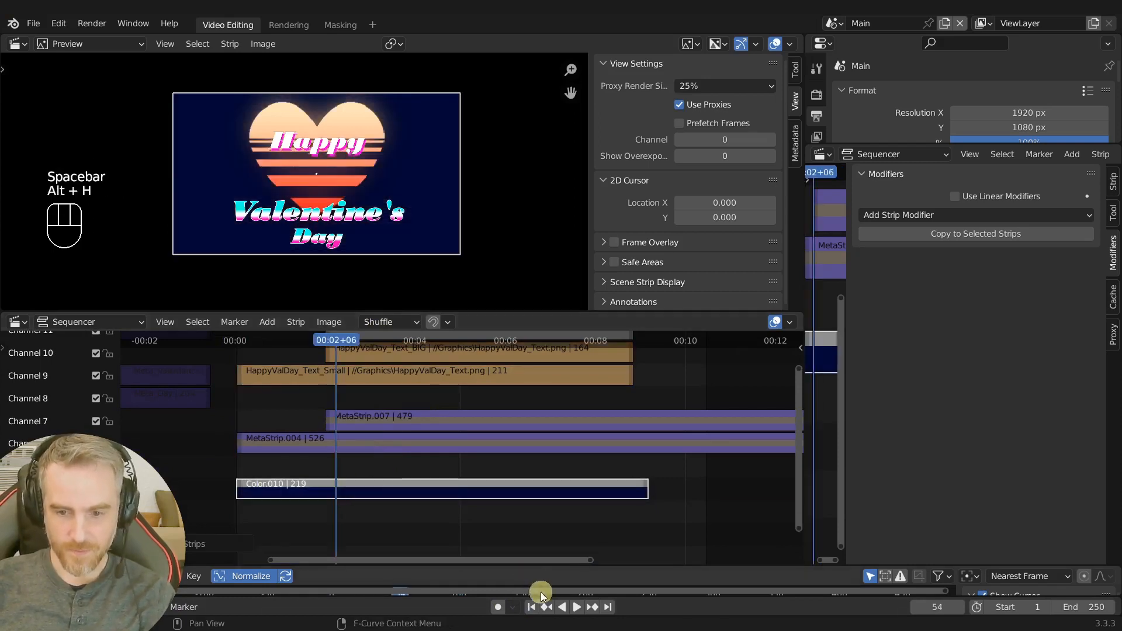
# - Play the composition from the first frame to check the sweeps over the navy background
pyautogui.click(531, 606)
pyautogui.press('space')
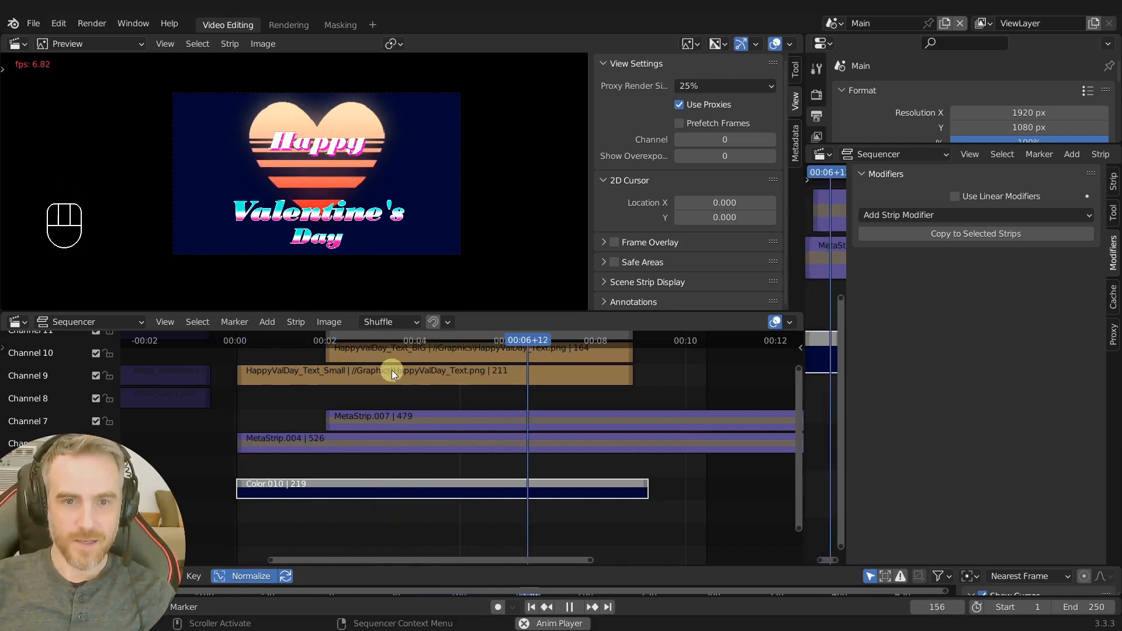
pyautogui.press('space')
pyautogui.moveTo(514, 398); pyautogui.dragTo(514, 473, button='middle')
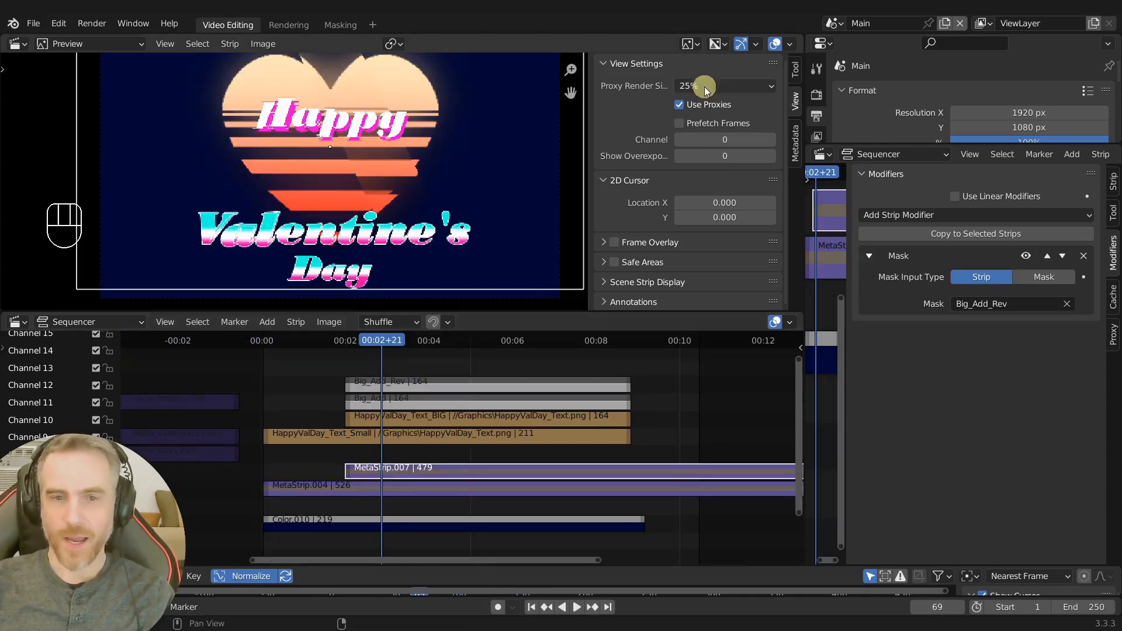
# - Set the preview's proxy render size to 100% to inspect the heart and title at full quality
pyautogui.click(699, 89)
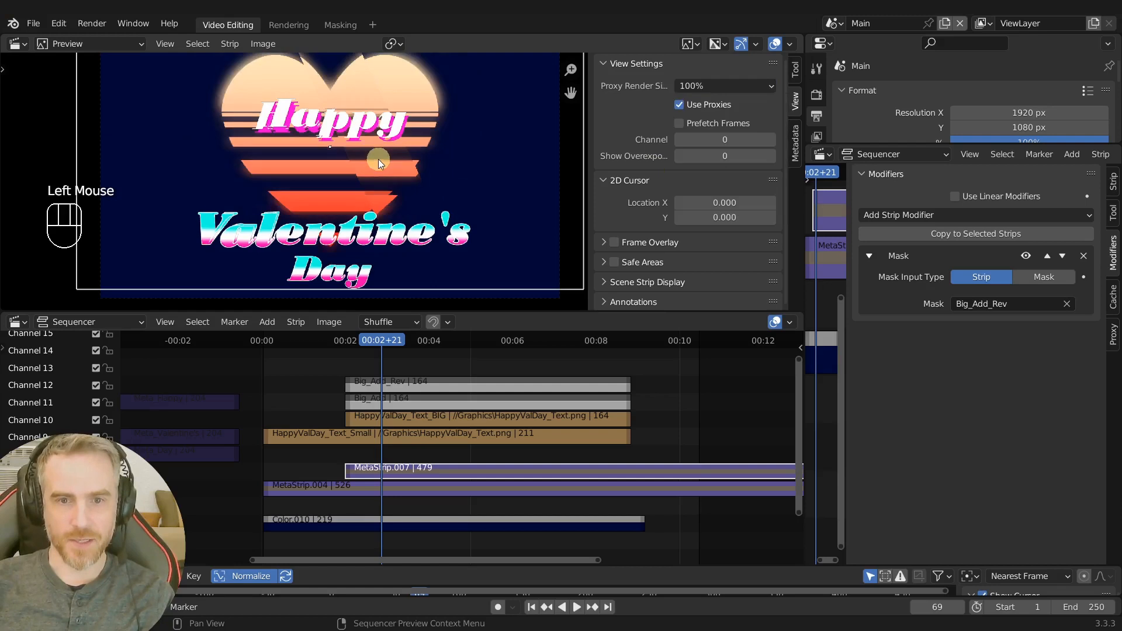
pyautogui.scroll(-2, 349, 160)
pyautogui.scroll(1, 366, 168)
pyautogui.scroll(-2, 380, 150)
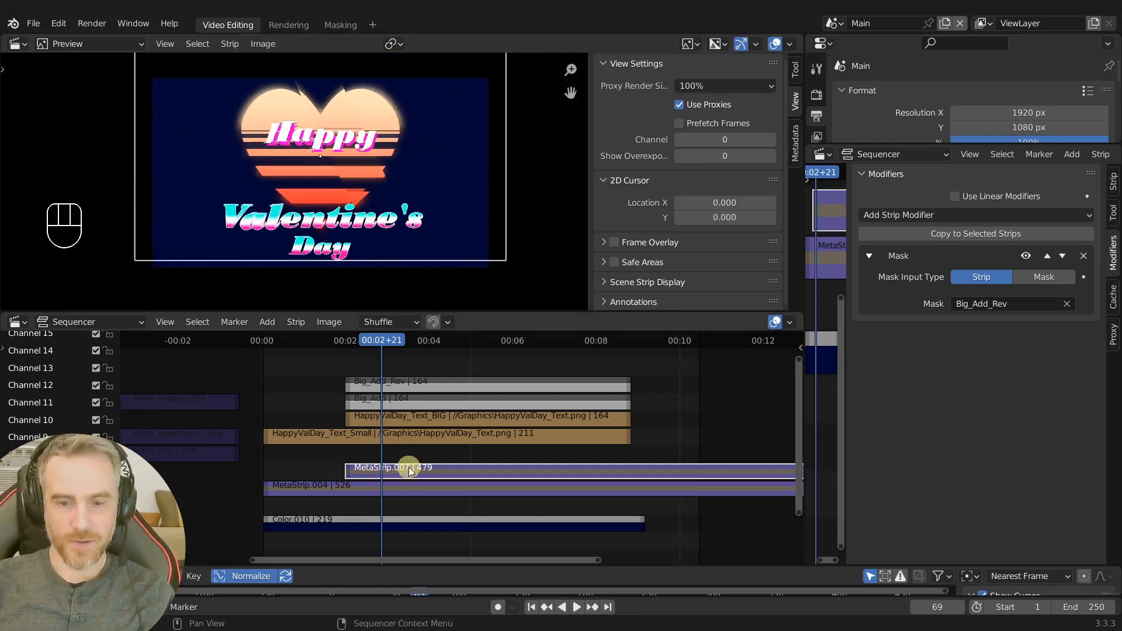
pyautogui.press('g')
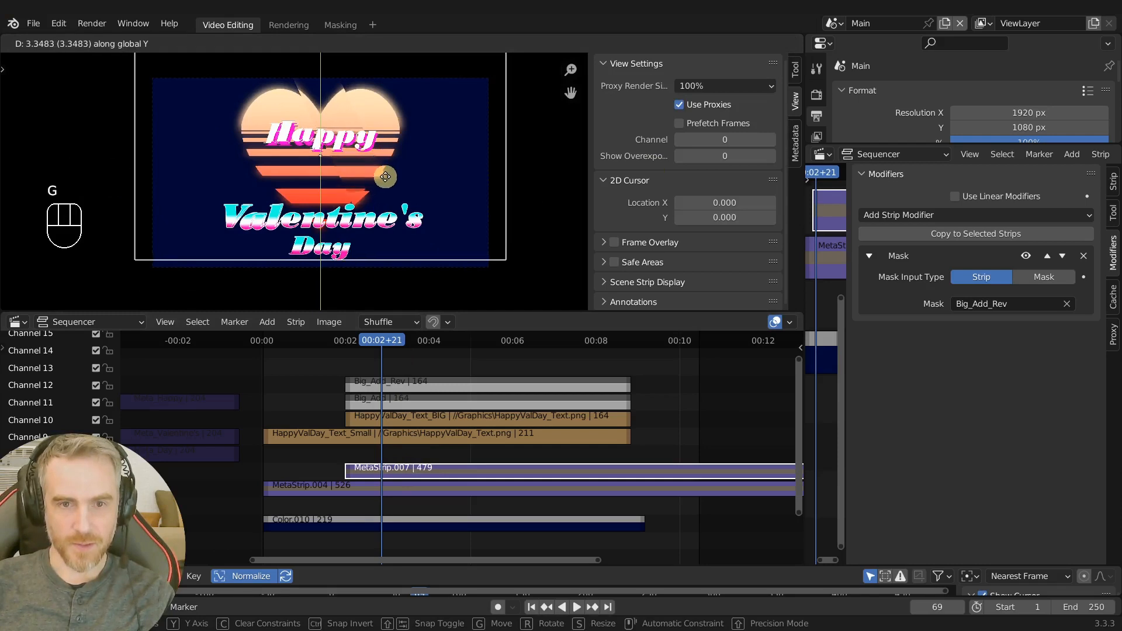
pyautogui.press('y')
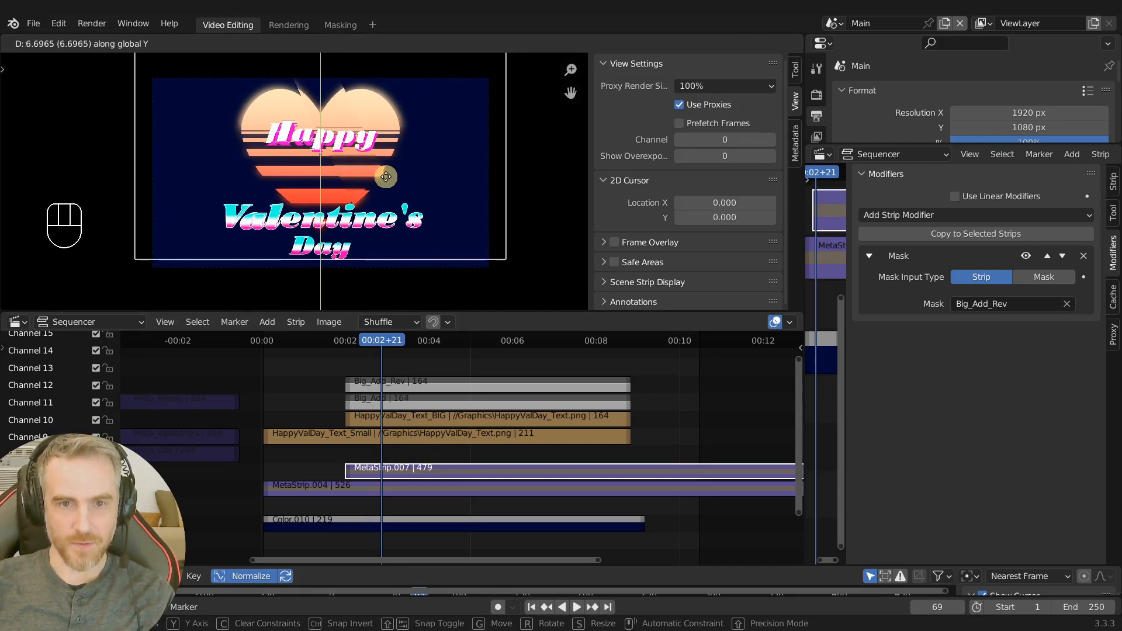
pyautogui.rightClick(386, 177)
# - Scale the enlarged heart MetaStrip.007 down slightly in the preview and scrub around 00:03 to check the sweep
pyautogui.press('s')
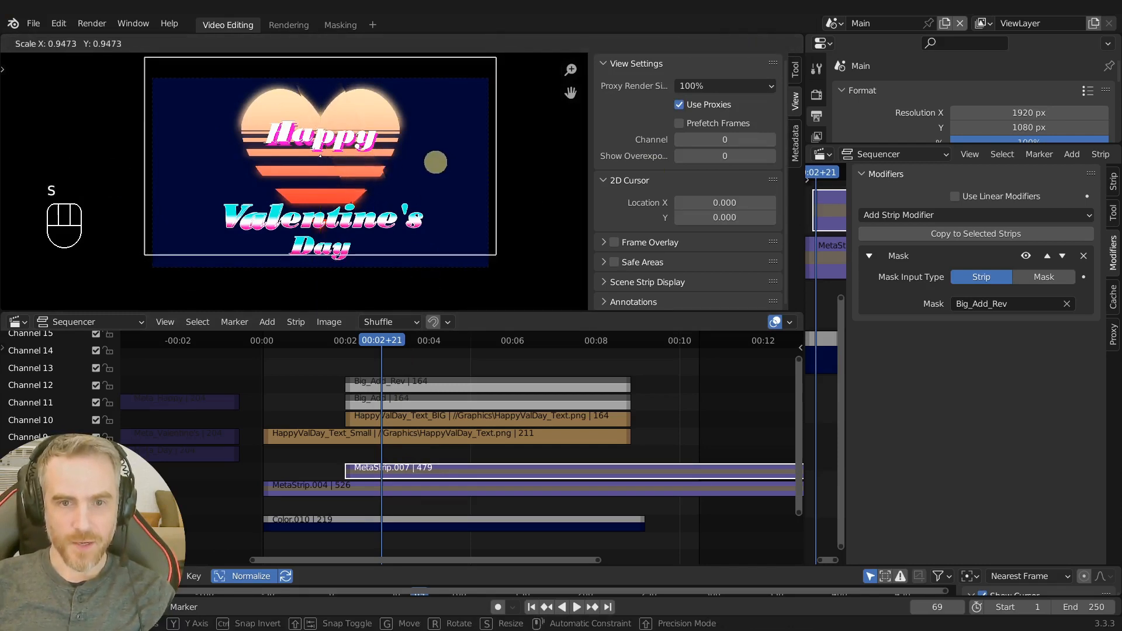
pyautogui.click(436, 161)
pyautogui.moveTo(418, 341); pyautogui.dragTo(397, 522)
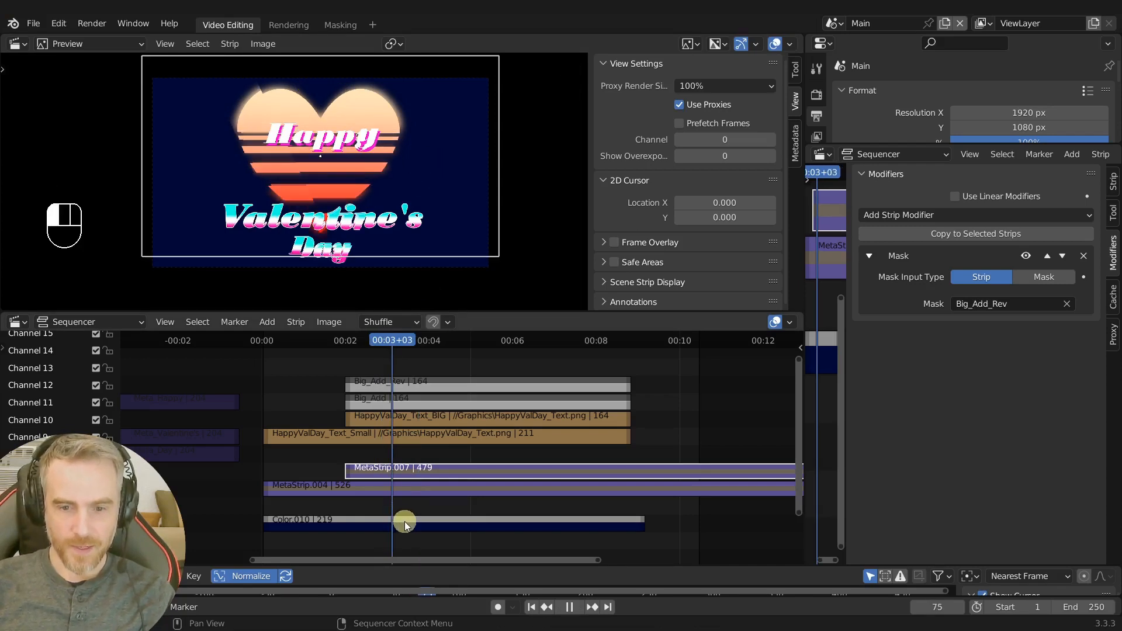
# - Adjust the Color.010 background to a less purple navy with hue 0.589, saturation 1.000 and value 0.315
pyautogui.click(406, 520)
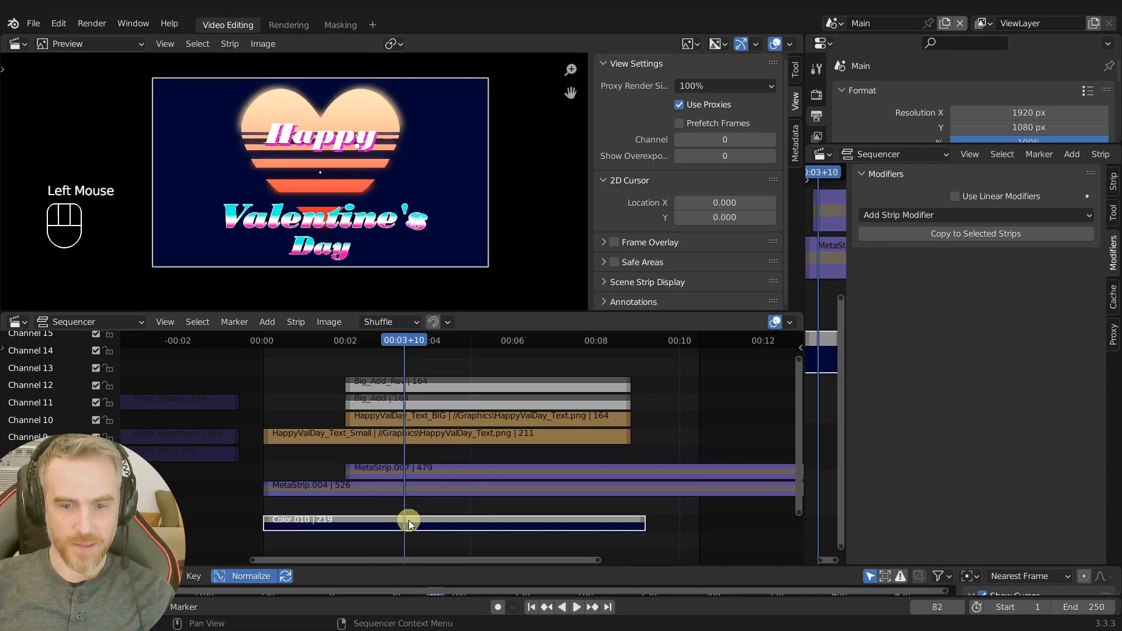
pyautogui.click(1113, 181)
pyautogui.click(1029, 302)
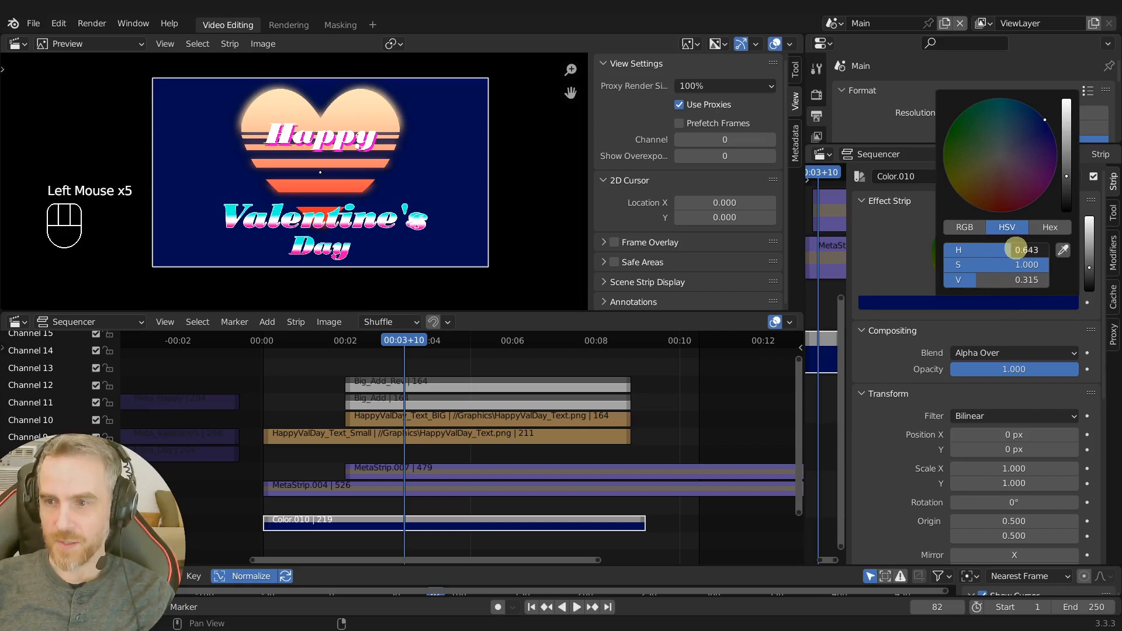
pyautogui.moveTo(1014, 250)
pyautogui.mouseDown()
pyautogui.moveTo(1026, 250)
pyautogui.moveTo(1010, 247)
pyautogui.mouseUp()
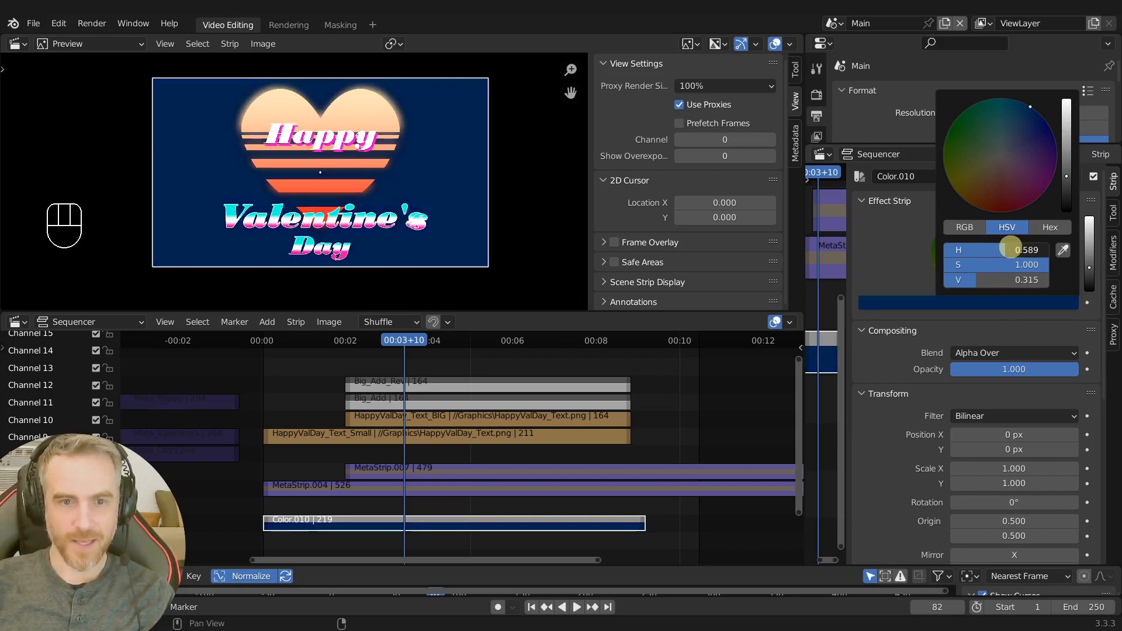
pyautogui.moveTo(1035, 264)
pyautogui.mouseDown()
pyautogui.moveTo(980, 269)
pyautogui.moveTo(1040, 266)
pyautogui.mouseUp()
# - Scrub through the sequence between about 00:03 and 00:05 to examine the sweeps against the adjusted background
pyautogui.click(467, 350)
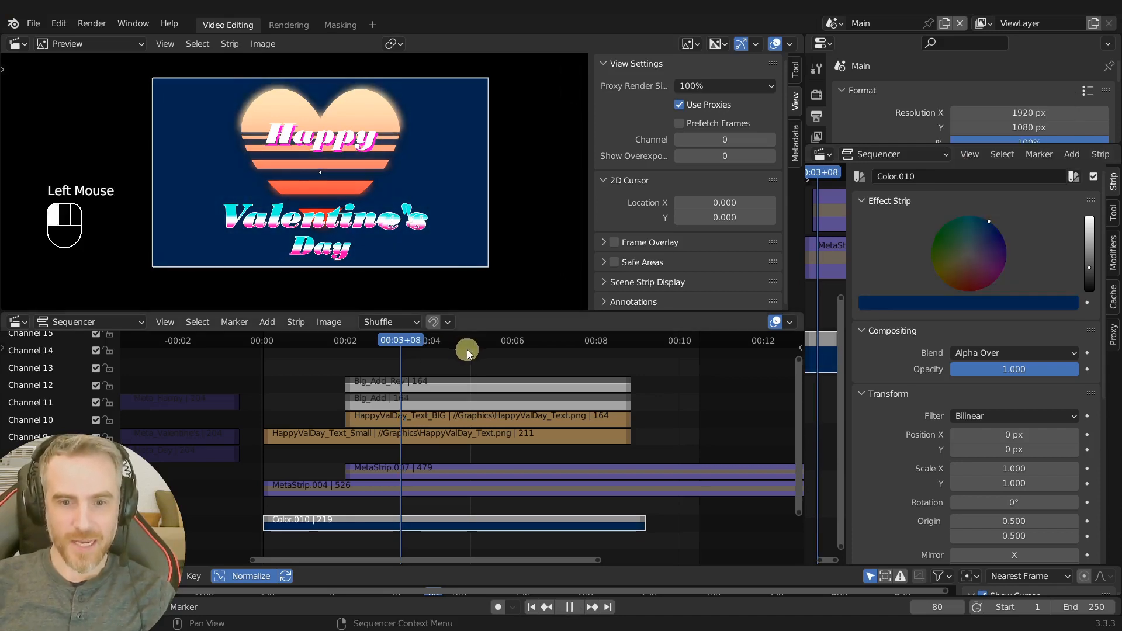
pyautogui.click(467, 349)
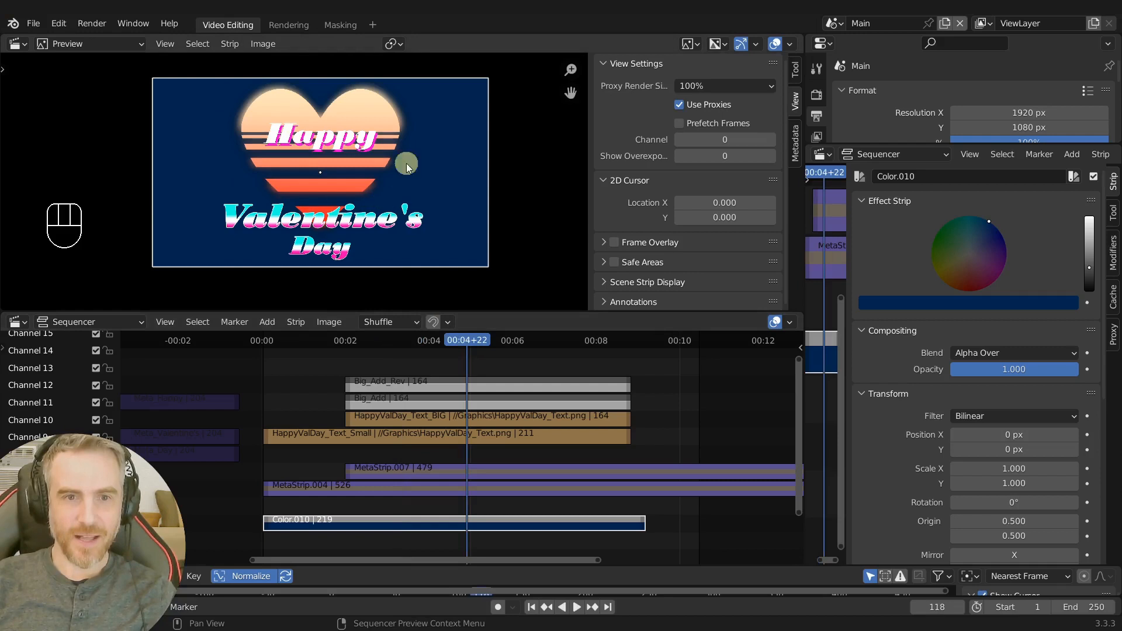
pyautogui.moveTo(422, 202); pyautogui.dragTo(447, 189, button='middle')
pyautogui.scroll(1, 447, 189)
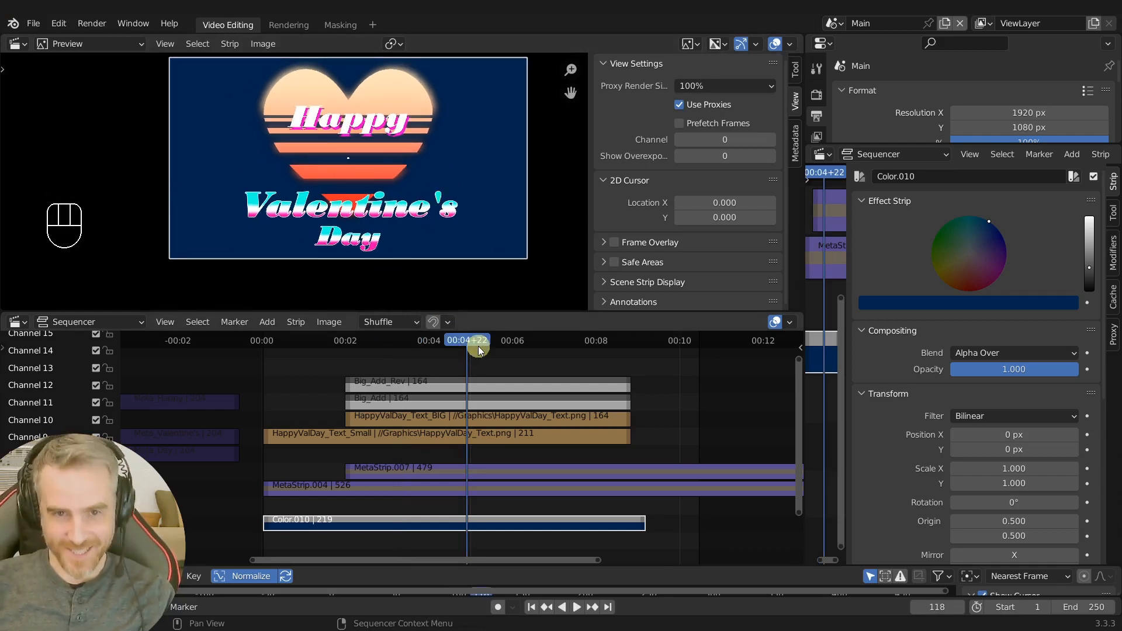
pyautogui.click(436, 346)
pyautogui.keyDown('ctrl'); pyautogui.moveTo(510, 369); pyautogui.dragTo(423, 472, button='middle'); pyautogui.keyUp('ctrl')
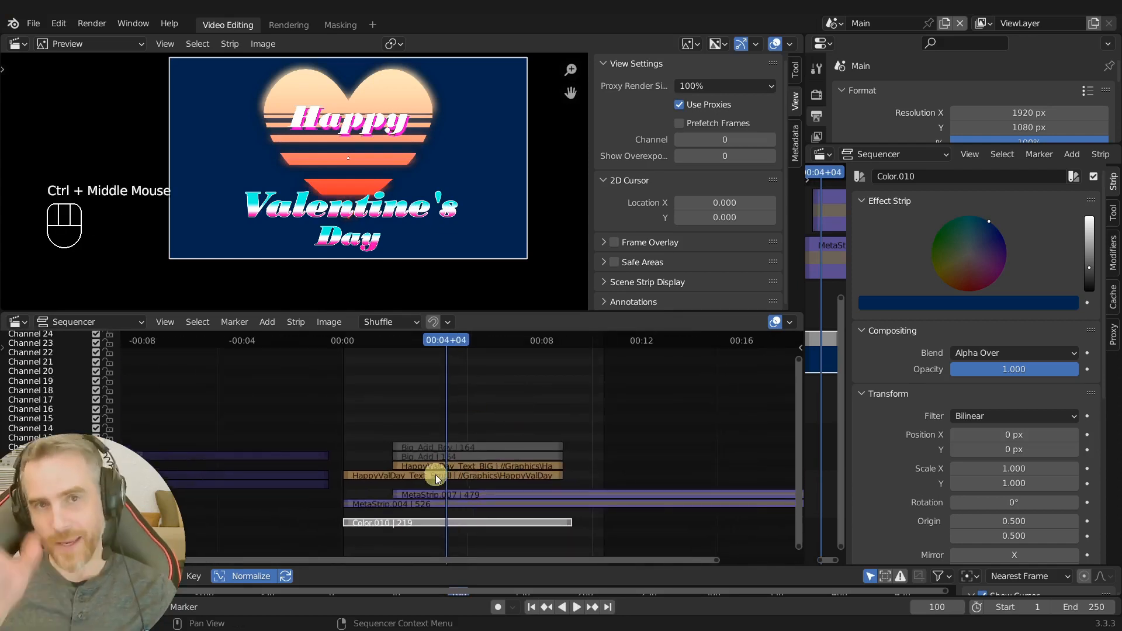